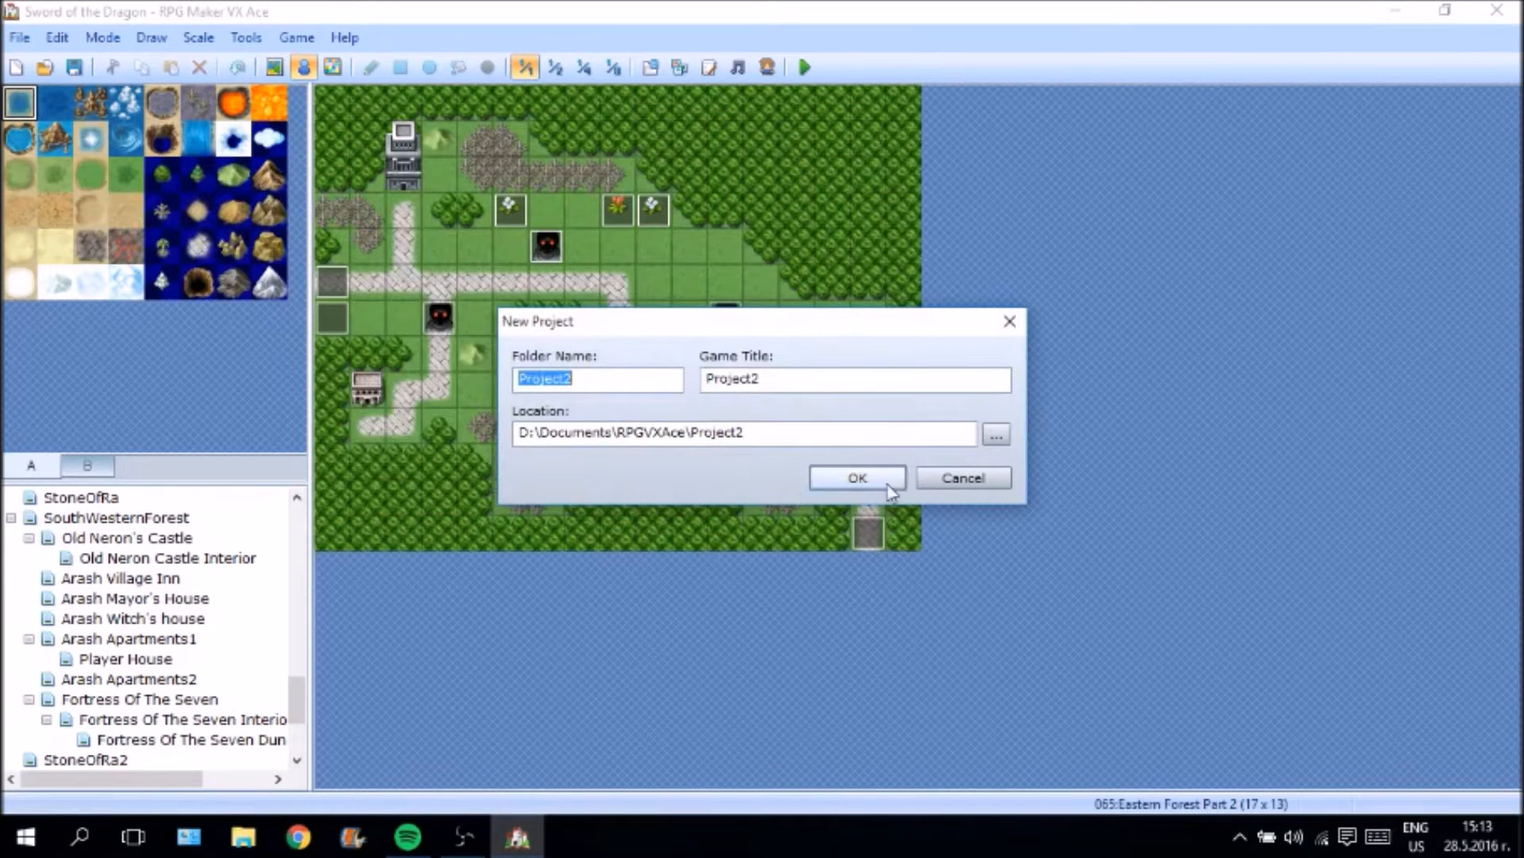
# Create the new project Project2 and paint a large grass landmass over the middle of the ocean map.
pyautogui.click(865, 479)
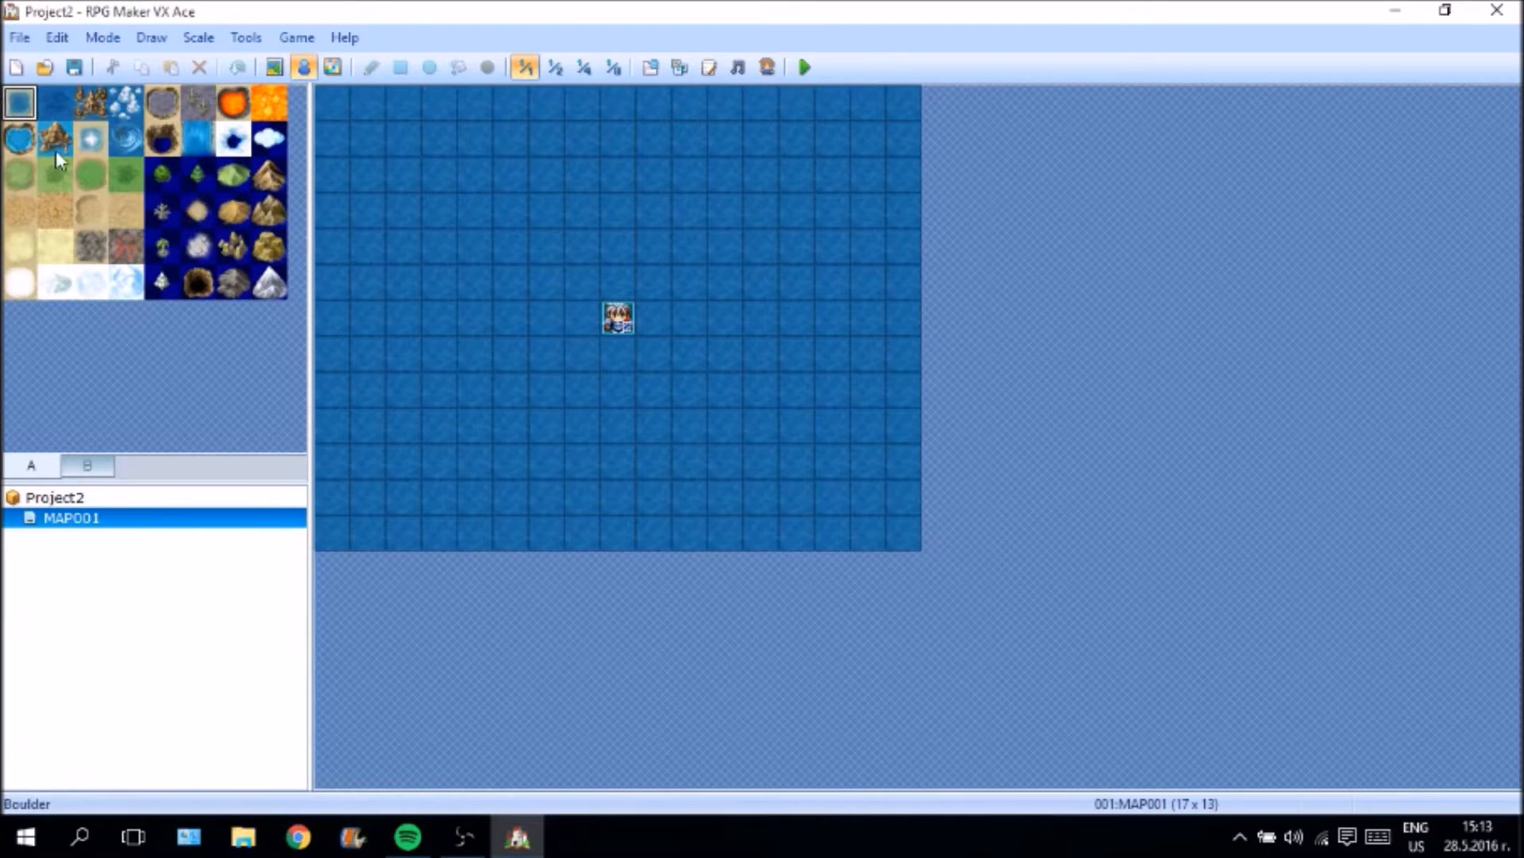
pyautogui.click(296, 38)
pyautogui.click(321, 9)
pyautogui.click(274, 67)
pyautogui.click(99, 168)
pyautogui.moveTo(568, 322)
pyautogui.mouseDown()
pyautogui.moveTo(598, 224)
pyautogui.moveTo(536, 340)
pyautogui.moveTo(504, 319)
pyautogui.moveTo(612, 322)
pyautogui.moveTo(548, 280)
pyautogui.moveTo(688, 496)
pyautogui.moveTo(805, 173)
pyautogui.moveTo(756, 264)
pyautogui.moveTo(681, 103)
pyautogui.moveTo(671, 156)
pyautogui.mouseUp()
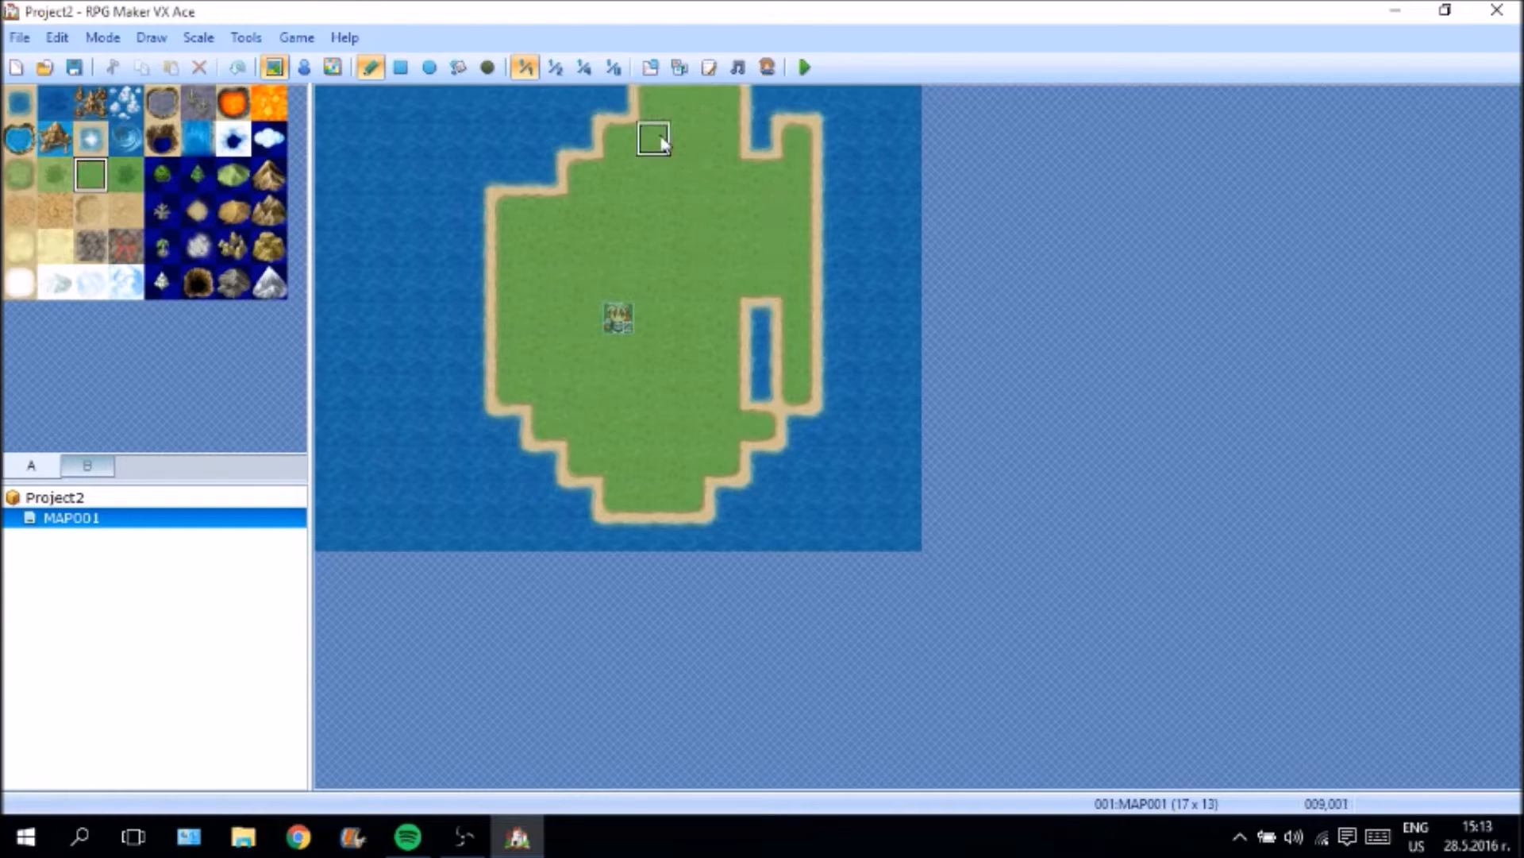
pyautogui.moveTo(725, 412)
pyautogui.mouseDown()
pyautogui.moveTo(761, 255)
pyautogui.moveTo(478, 206)
pyautogui.moveTo(545, 278)
pyautogui.moveTo(431, 289)
pyautogui.moveTo(463, 381)
pyautogui.moveTo(463, 469)
pyautogui.moveTo(577, 457)
pyautogui.moveTo(623, 532)
pyautogui.moveTo(774, 499)
pyautogui.moveTo(800, 423)
pyautogui.moveTo(784, 508)
pyautogui.mouseUp()
pyautogui.moveTo(440, 460)
pyautogui.mouseDown()
pyautogui.moveTo(452, 422)
pyautogui.moveTo(417, 409)
pyautogui.moveTo(441, 496)
pyautogui.moveTo(536, 521)
pyautogui.moveTo(446, 489)
pyautogui.moveTo(436, 351)
pyautogui.moveTo(401, 279)
pyautogui.moveTo(442, 178)
pyautogui.mouseUp()
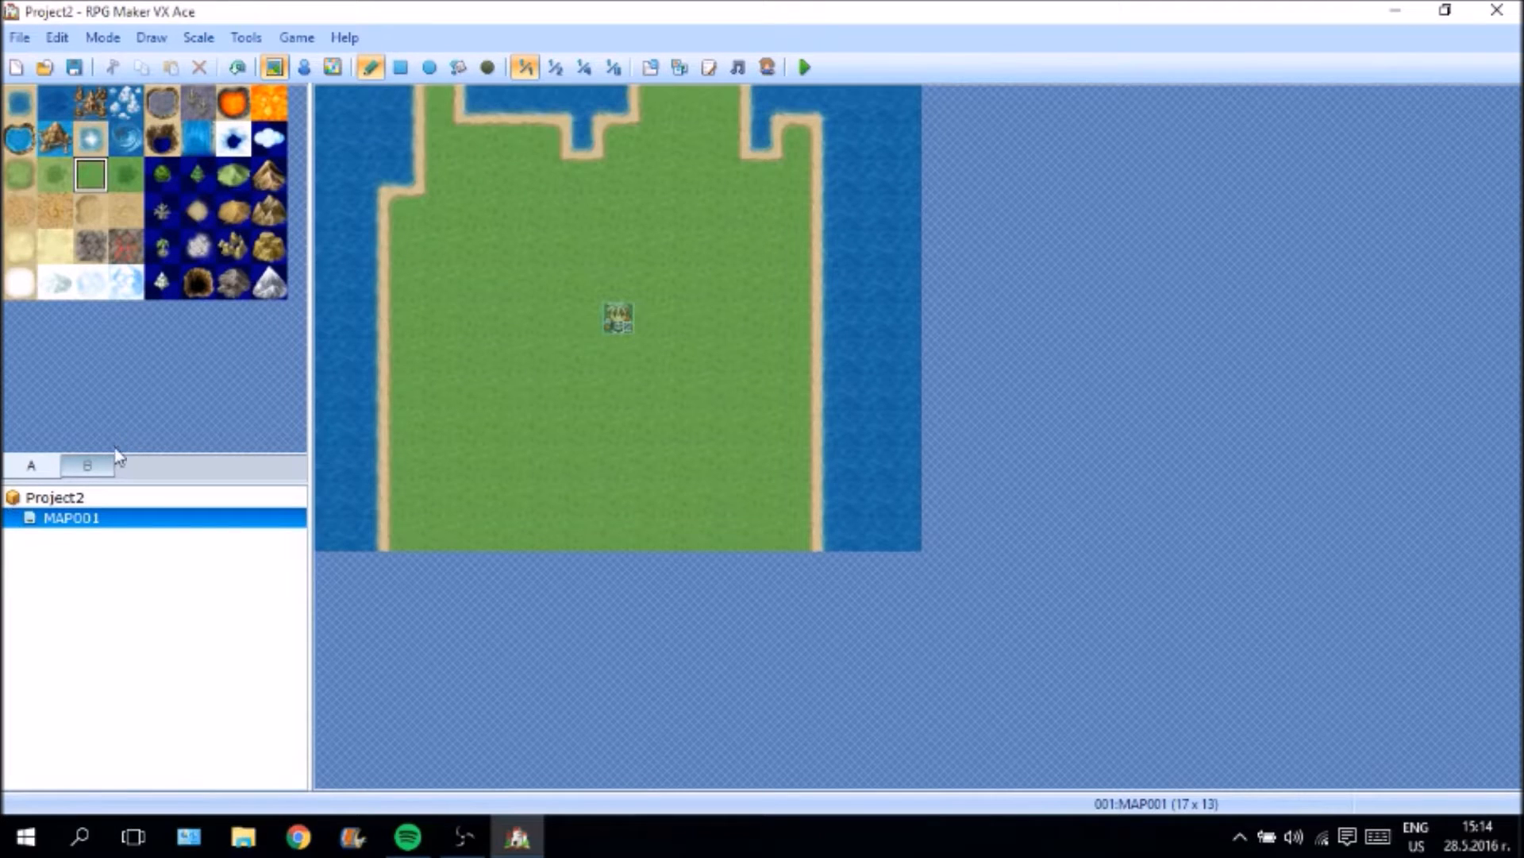
pyautogui.click(92, 463)
pyautogui.scroll(-5, 121, 437)
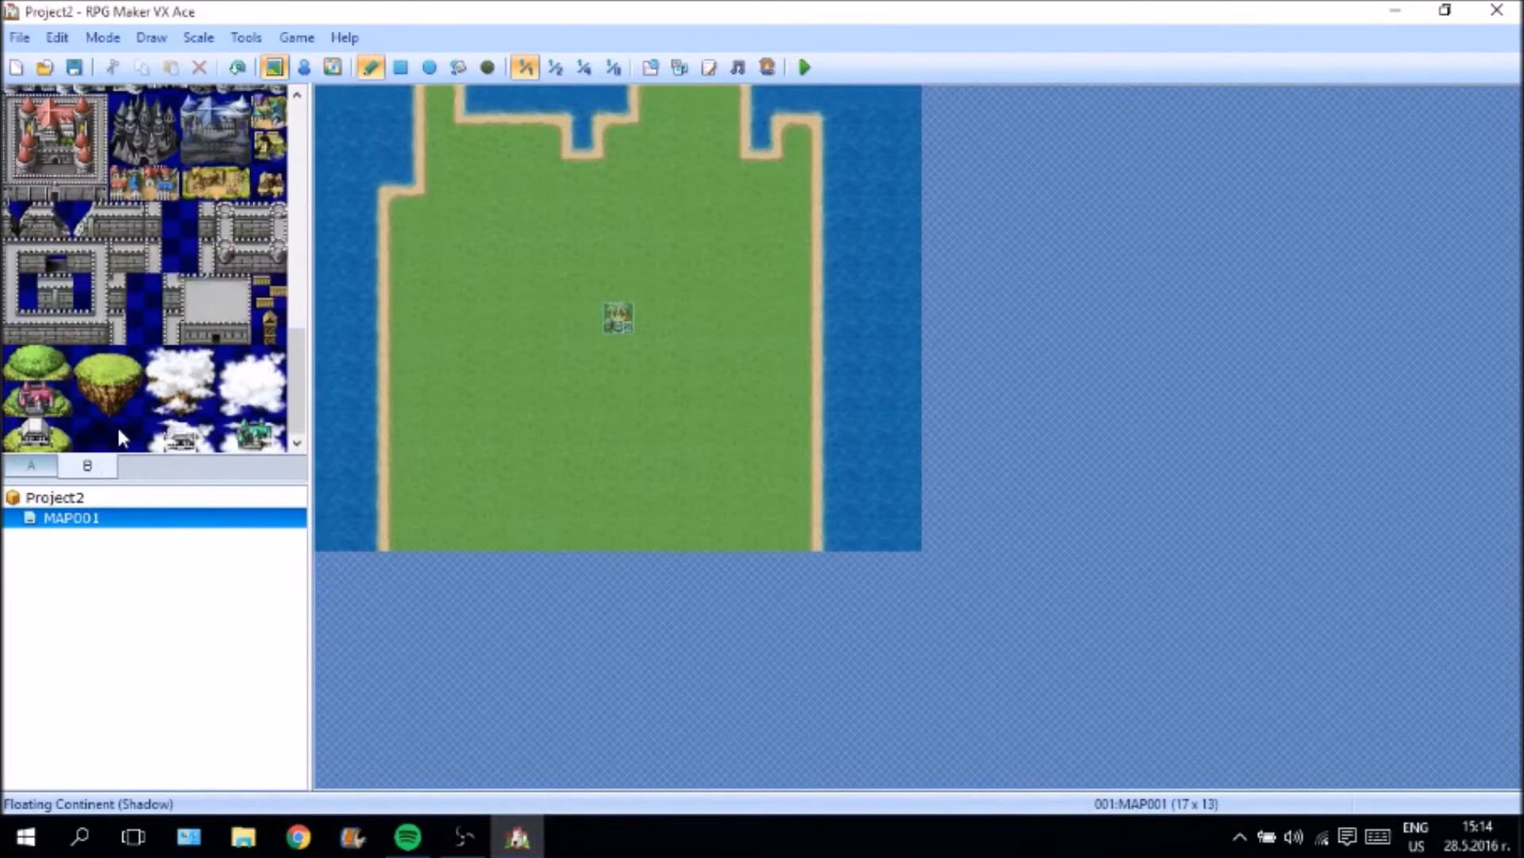
pyautogui.scroll(5, 86, 405)
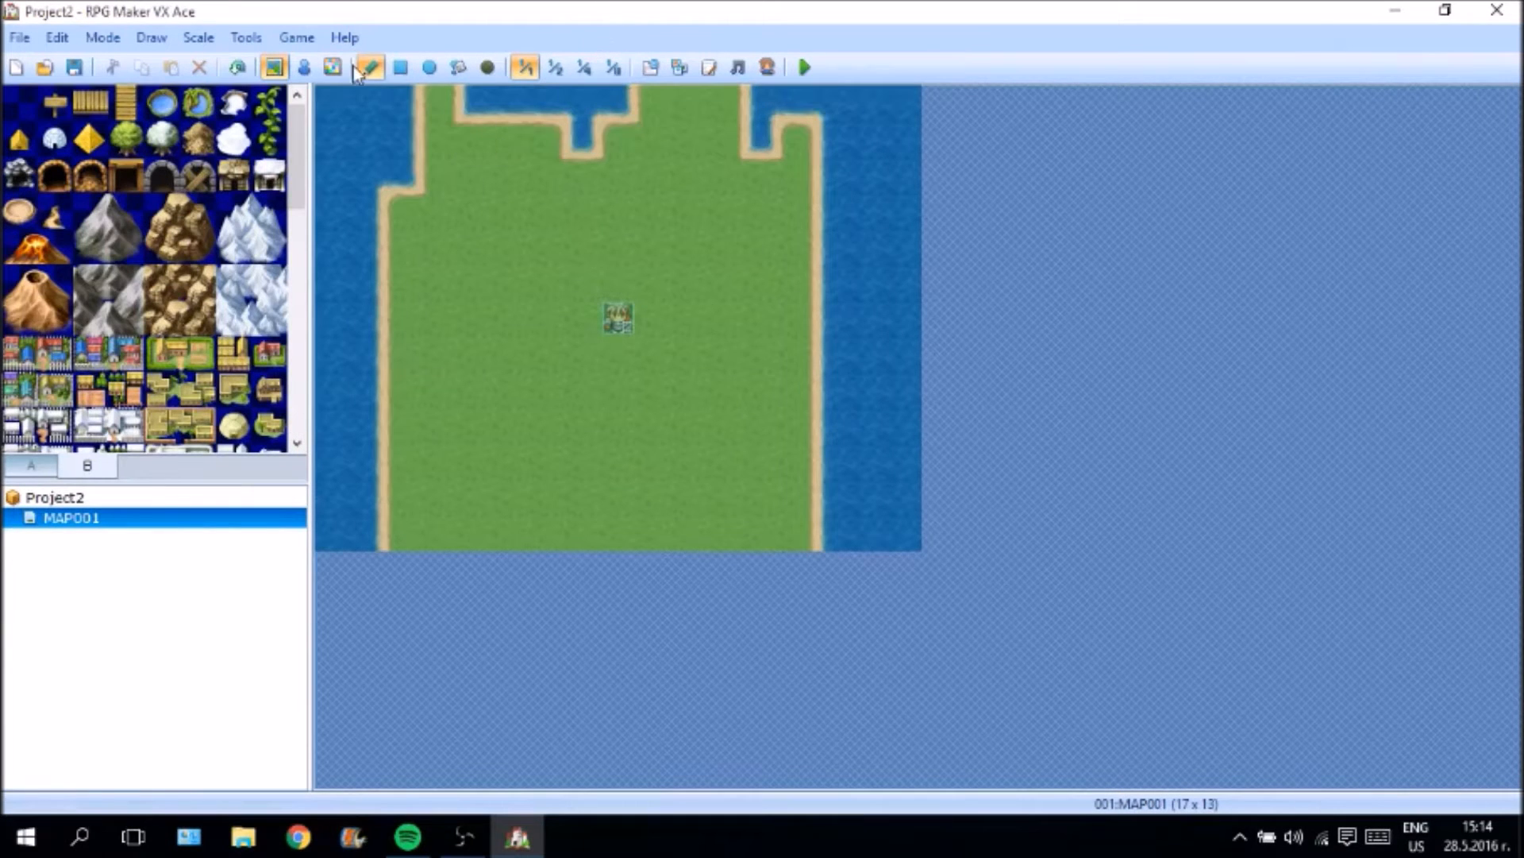
# Create an event on the grass three tiles east of the player start, using the red orb graphic from !Other1.
pyautogui.click(304, 67)
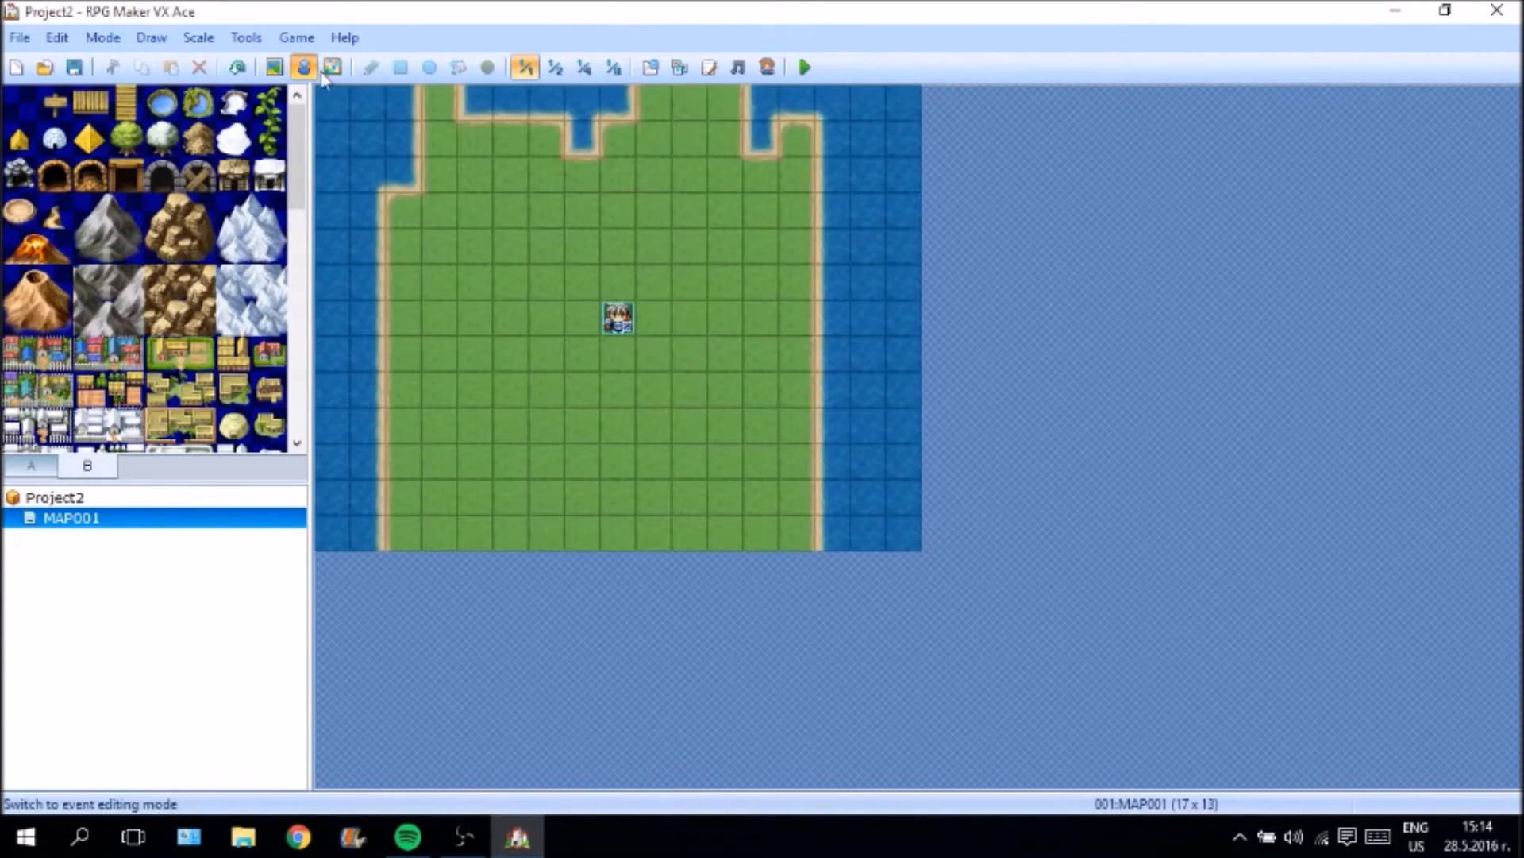
pyautogui.doubleClick(752, 309)
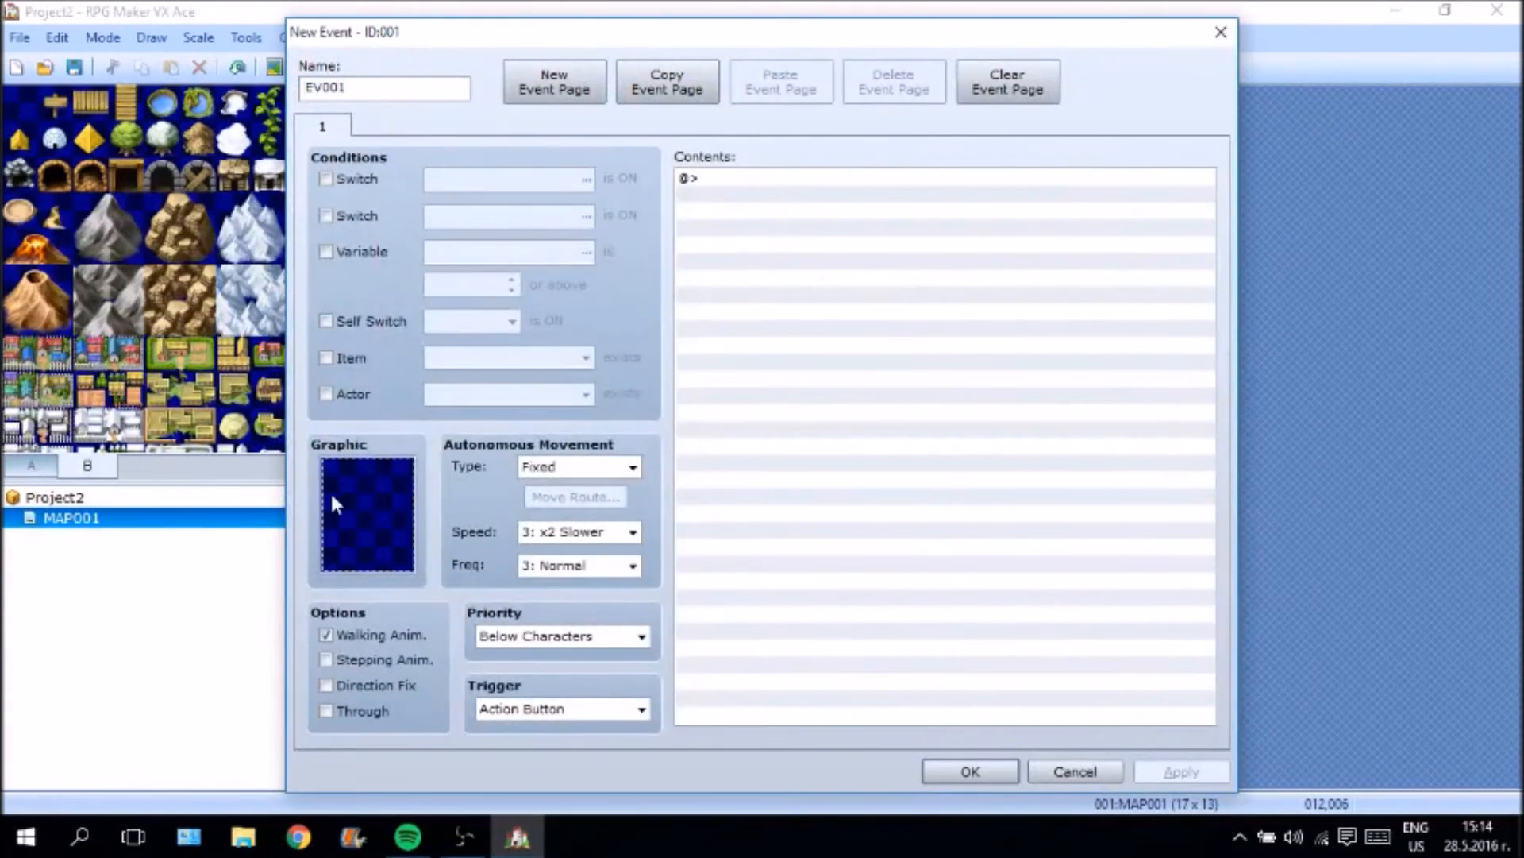
pyautogui.doubleClick(330, 491)
pyautogui.scroll(-6, 462, 286)
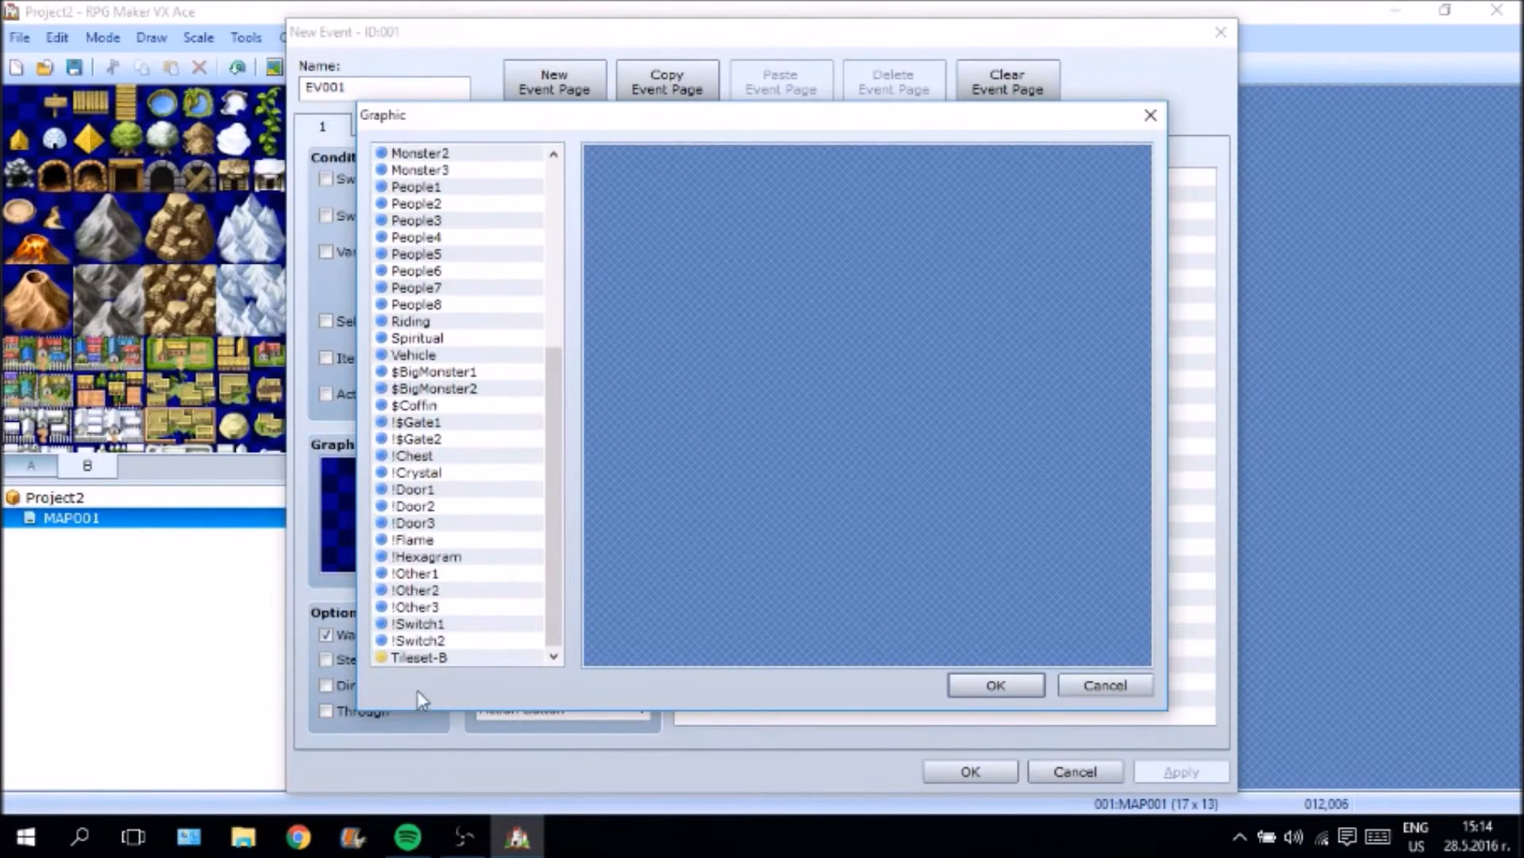
pyautogui.click(434, 659)
pyautogui.click(450, 592)
pyautogui.click(451, 577)
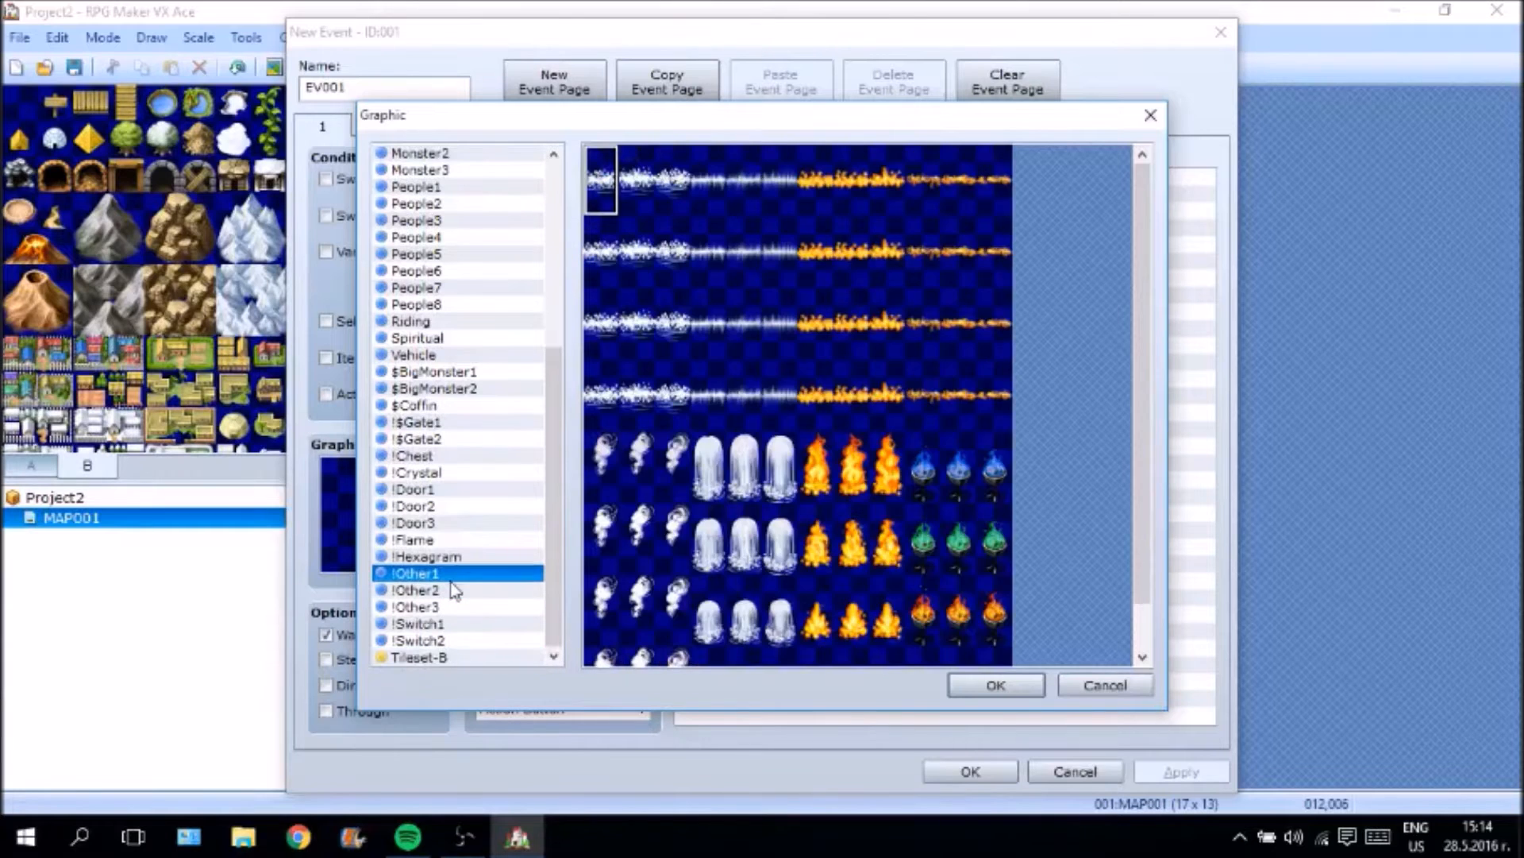
pyautogui.click(443, 592)
pyautogui.click(442, 580)
pyautogui.click(923, 318)
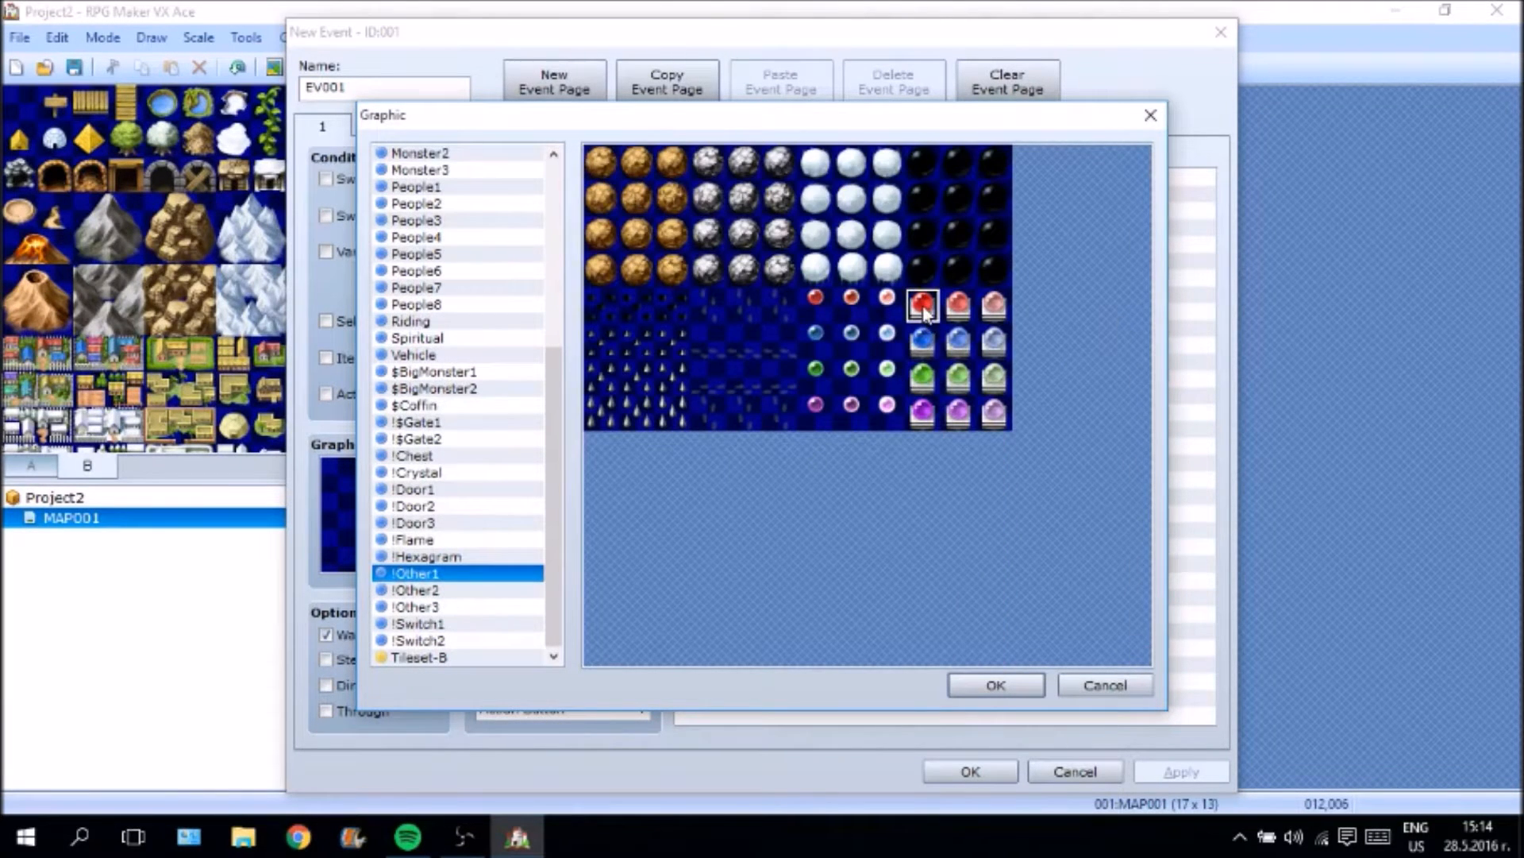
pyautogui.doubleClick(924, 312)
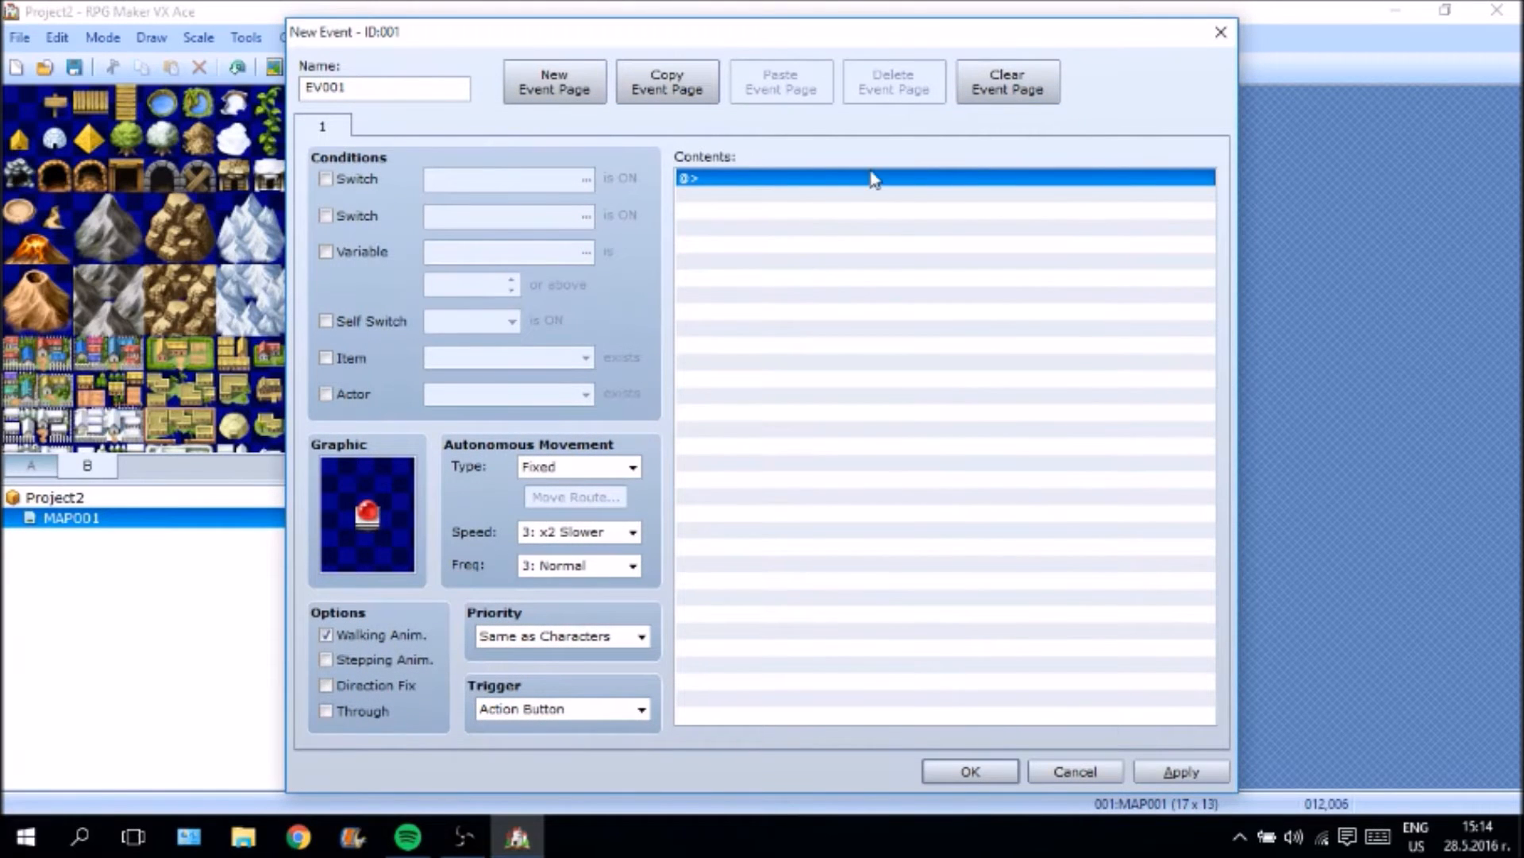
pyautogui.click(1177, 771)
pyautogui.click(970, 771)
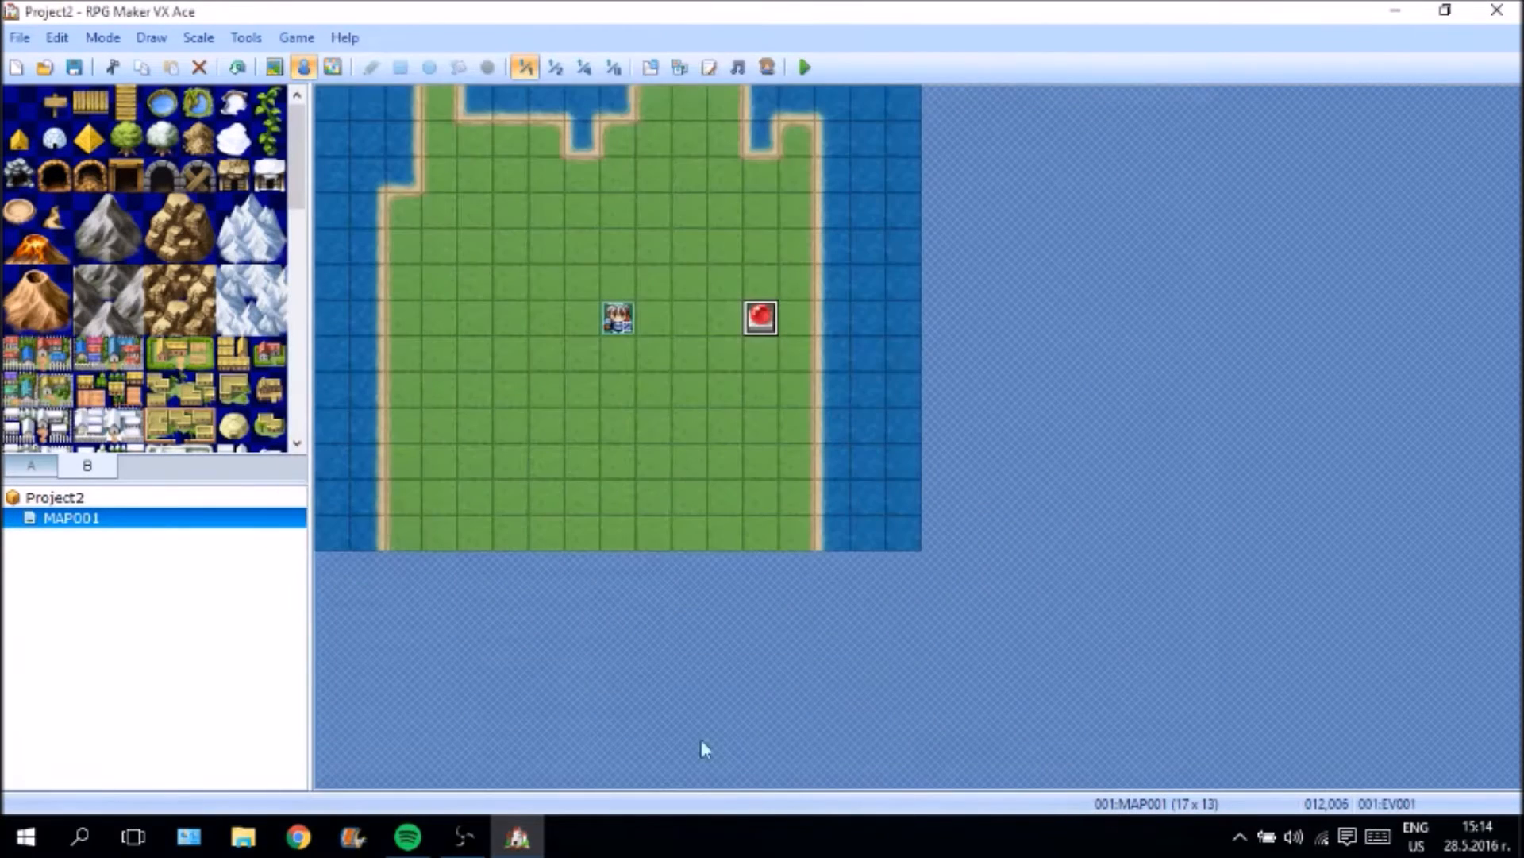
pyautogui.rightClick(474, 317)
pyautogui.click(668, 69)
pyautogui.click(677, 68)
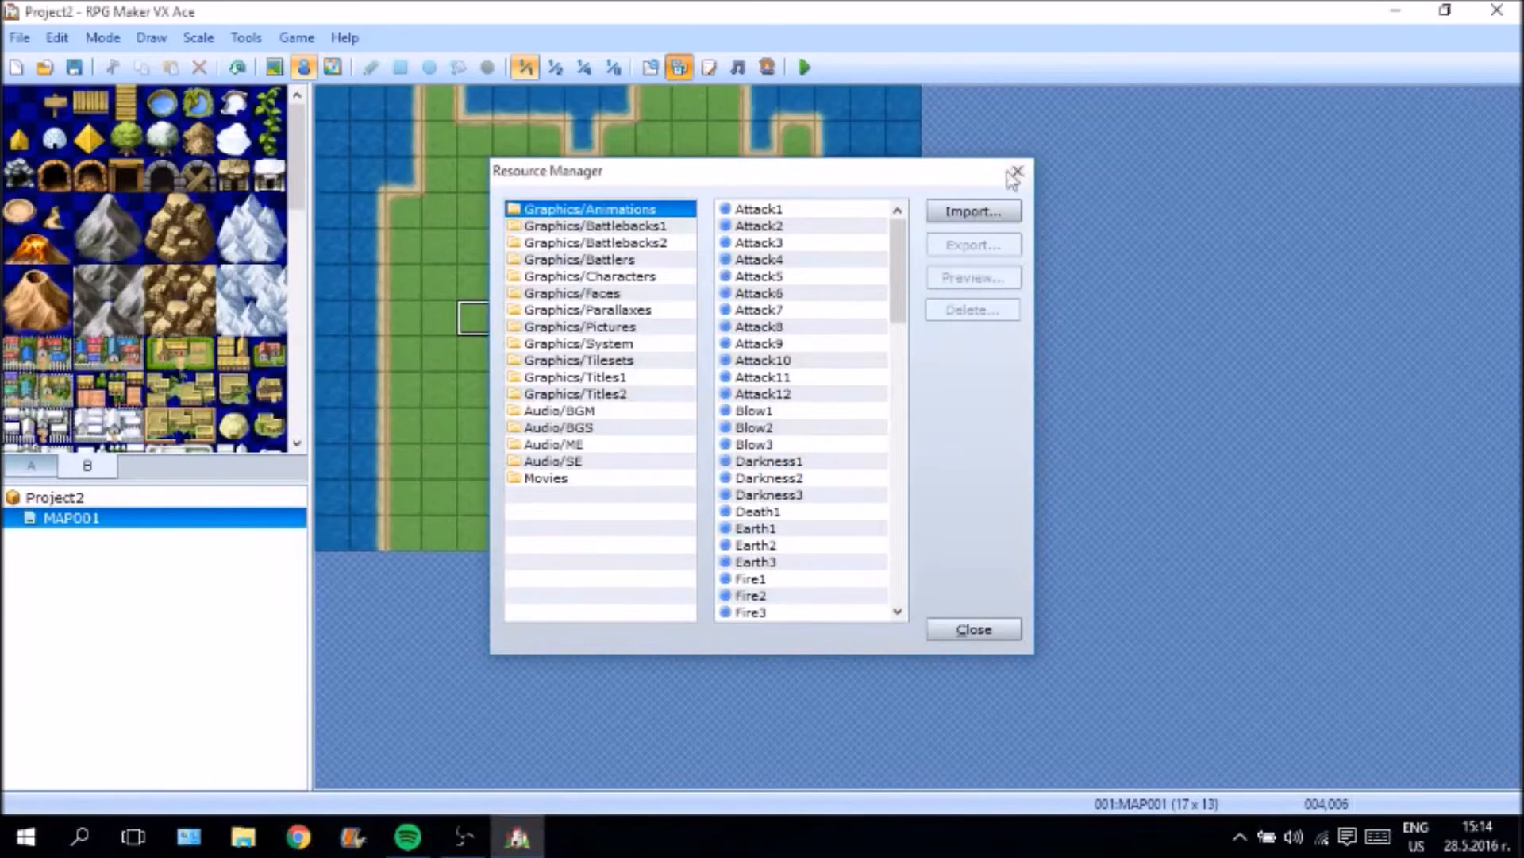
pyautogui.click(1018, 171)
# Raise the maximum number of items in the database to 17 and select the new blank entry.
pyautogui.click(649, 69)
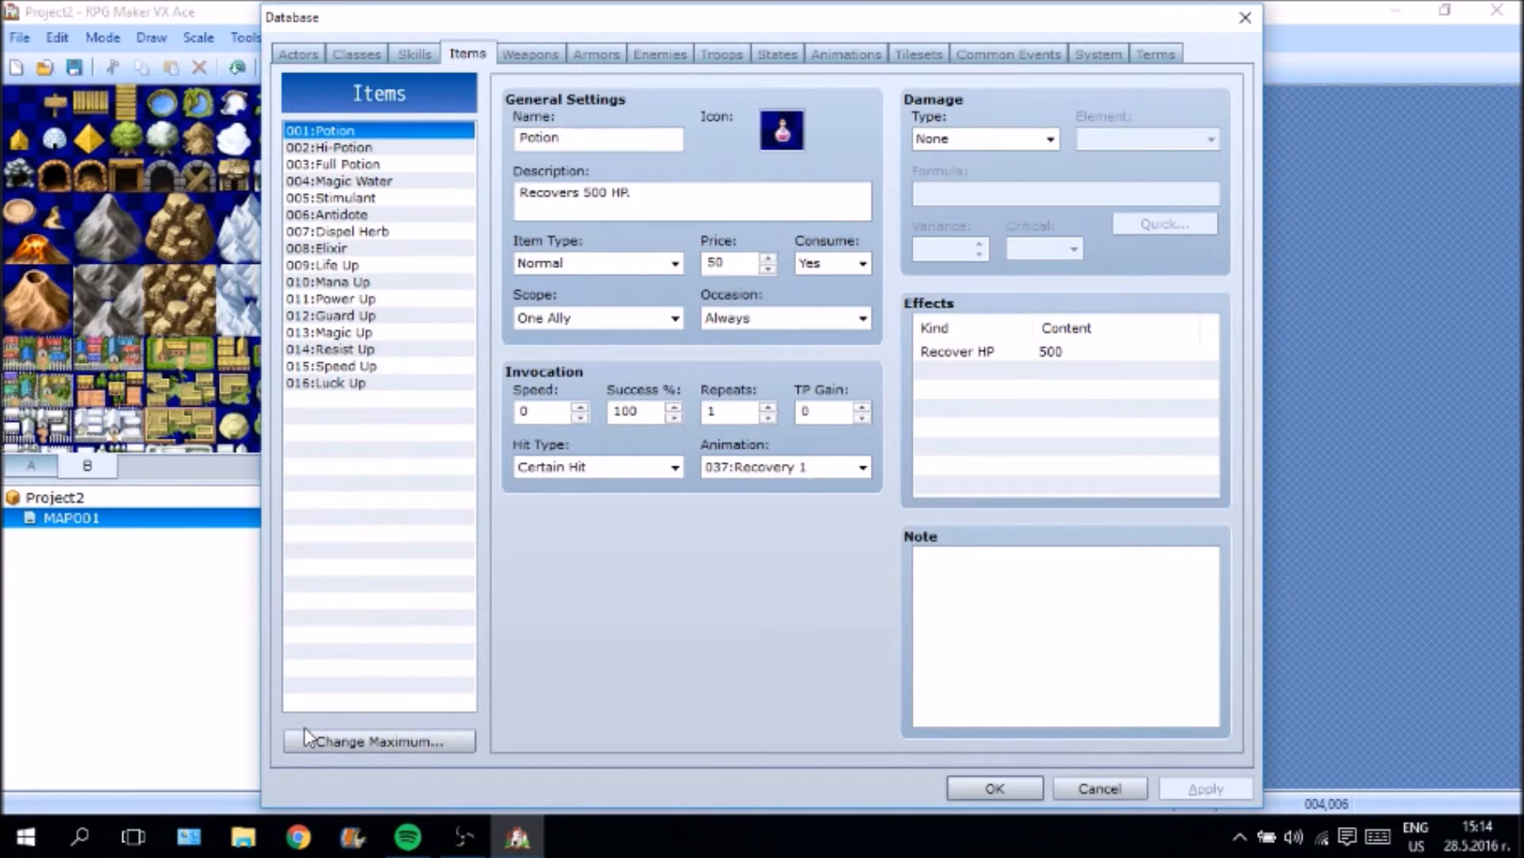
pyautogui.click(433, 739)
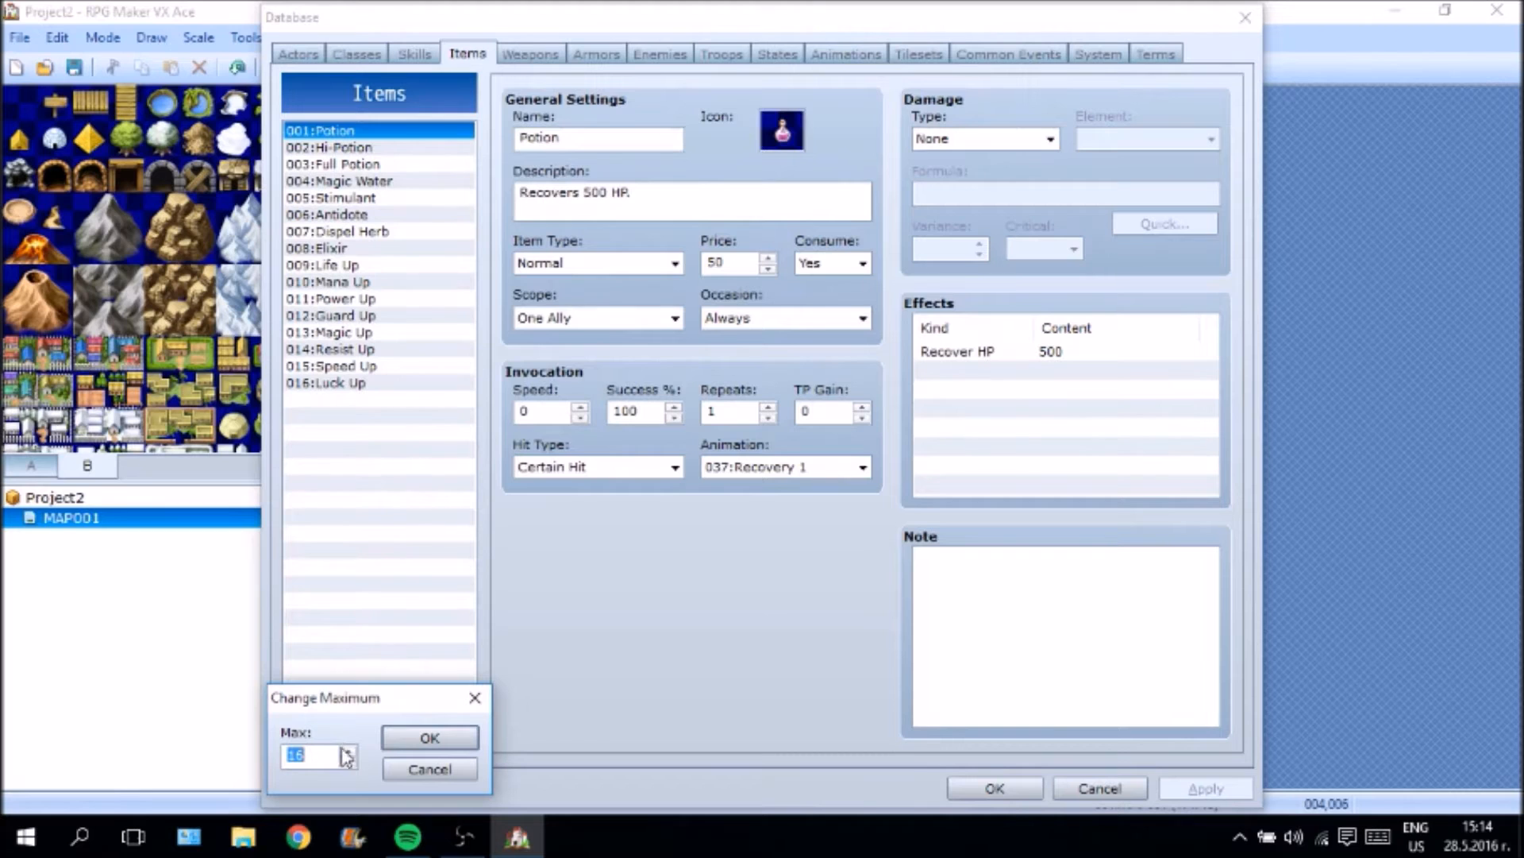
pyautogui.click(429, 737)
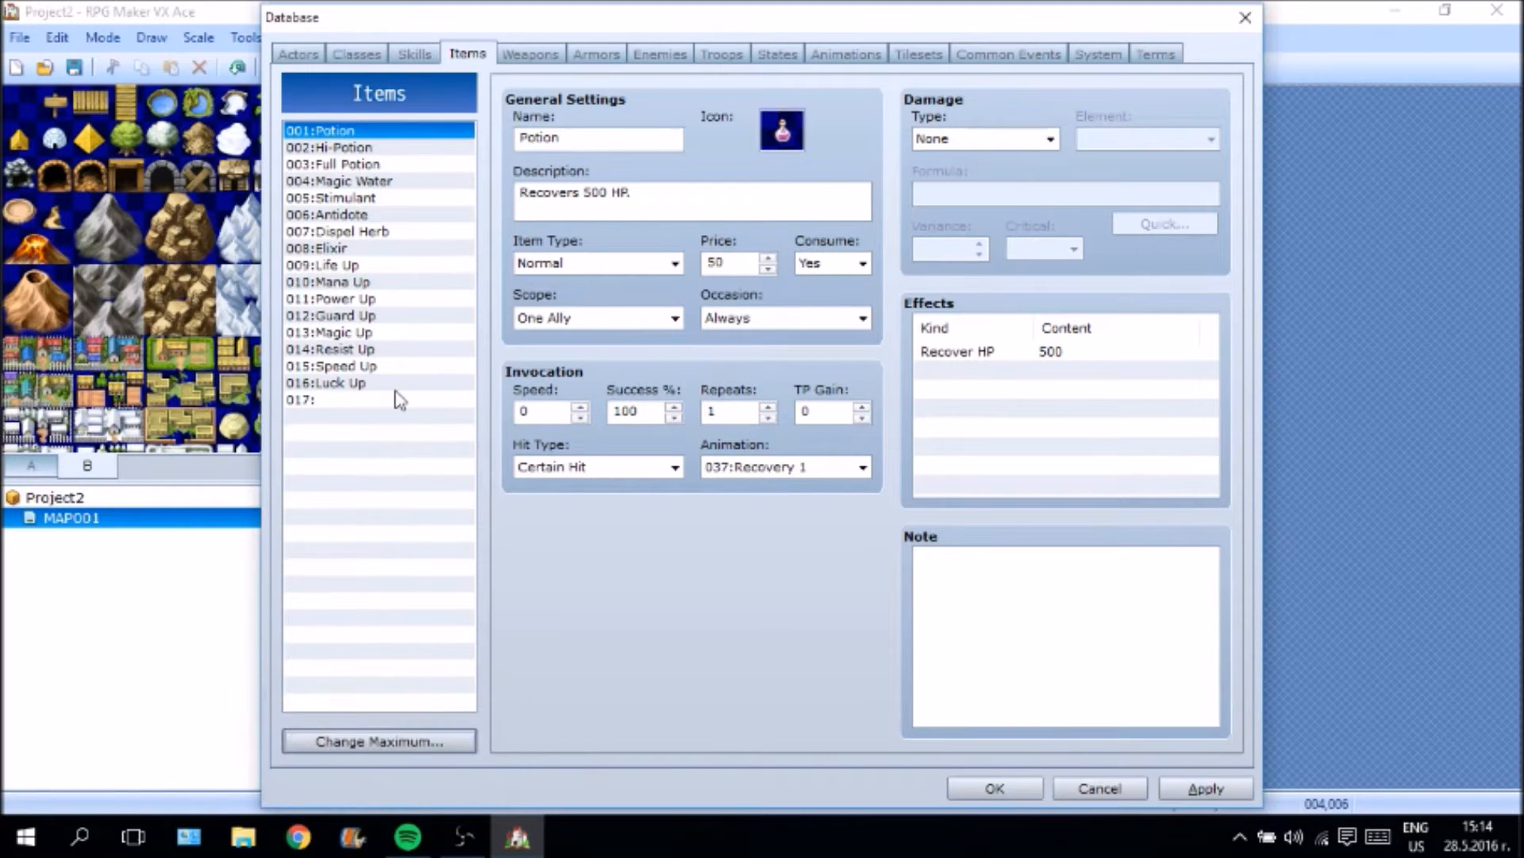
pyautogui.click(397, 385)
pyautogui.click(369, 400)
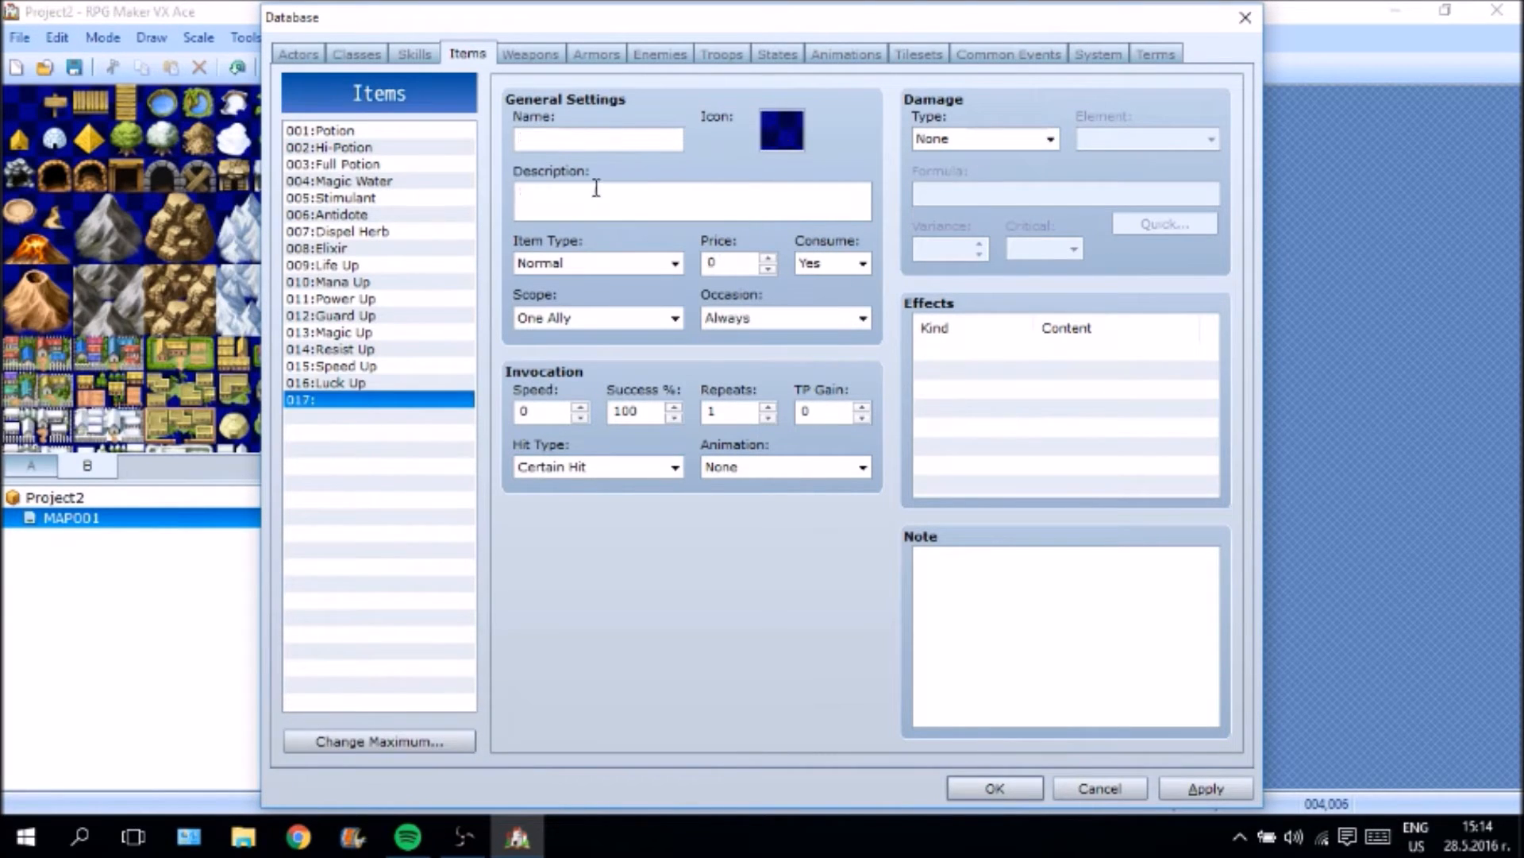
# Name the new item "HealthPot Resource" and give it the green leaf icon with index 203.
pyautogui.click(607, 139)
pyautogui.moveTo(1010, 343)
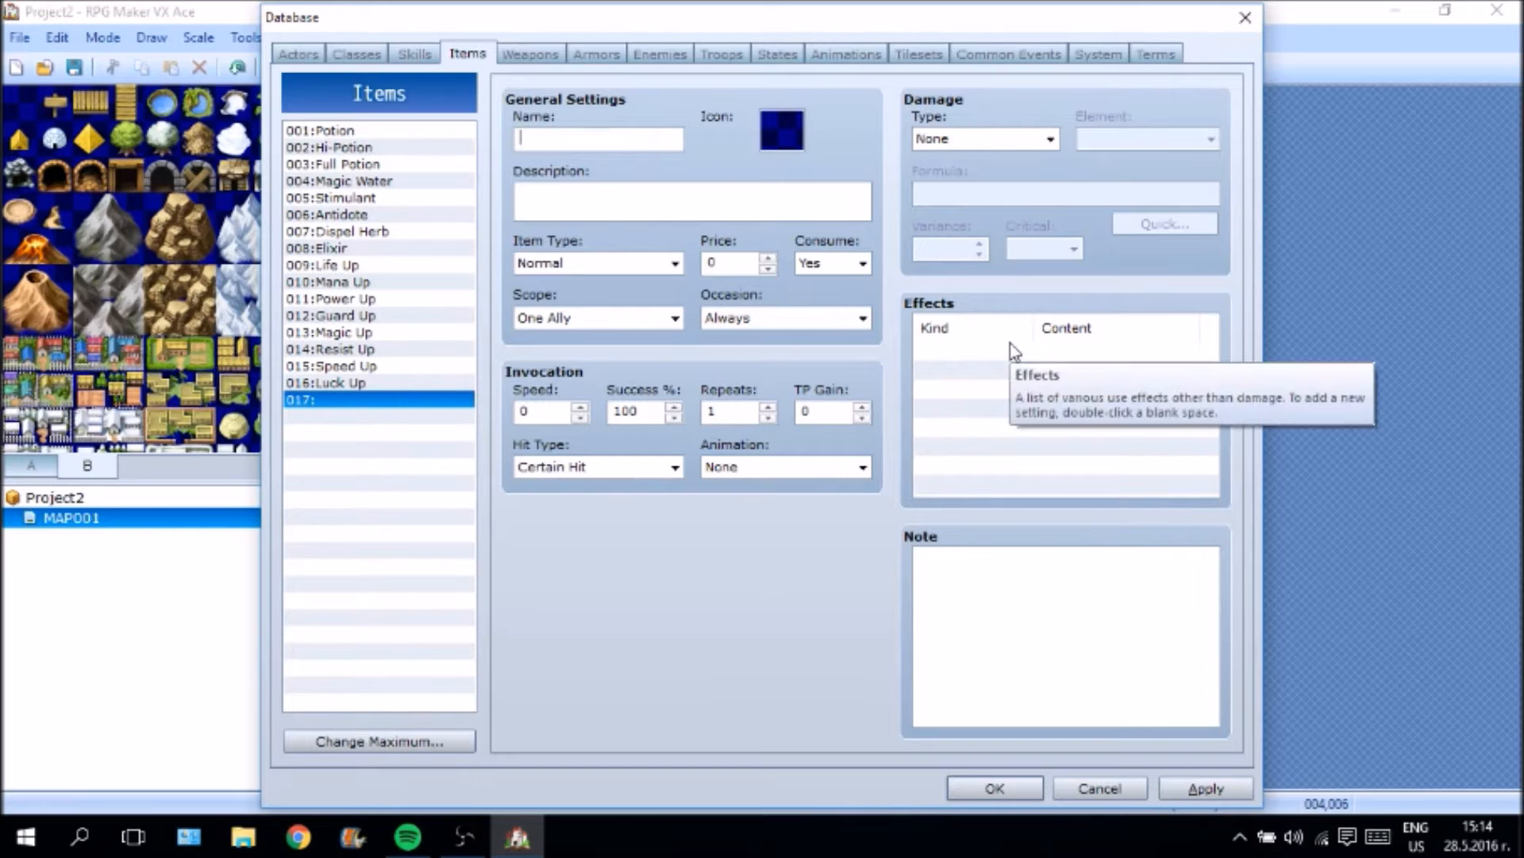
pyautogui.write('HealthPot Resource')
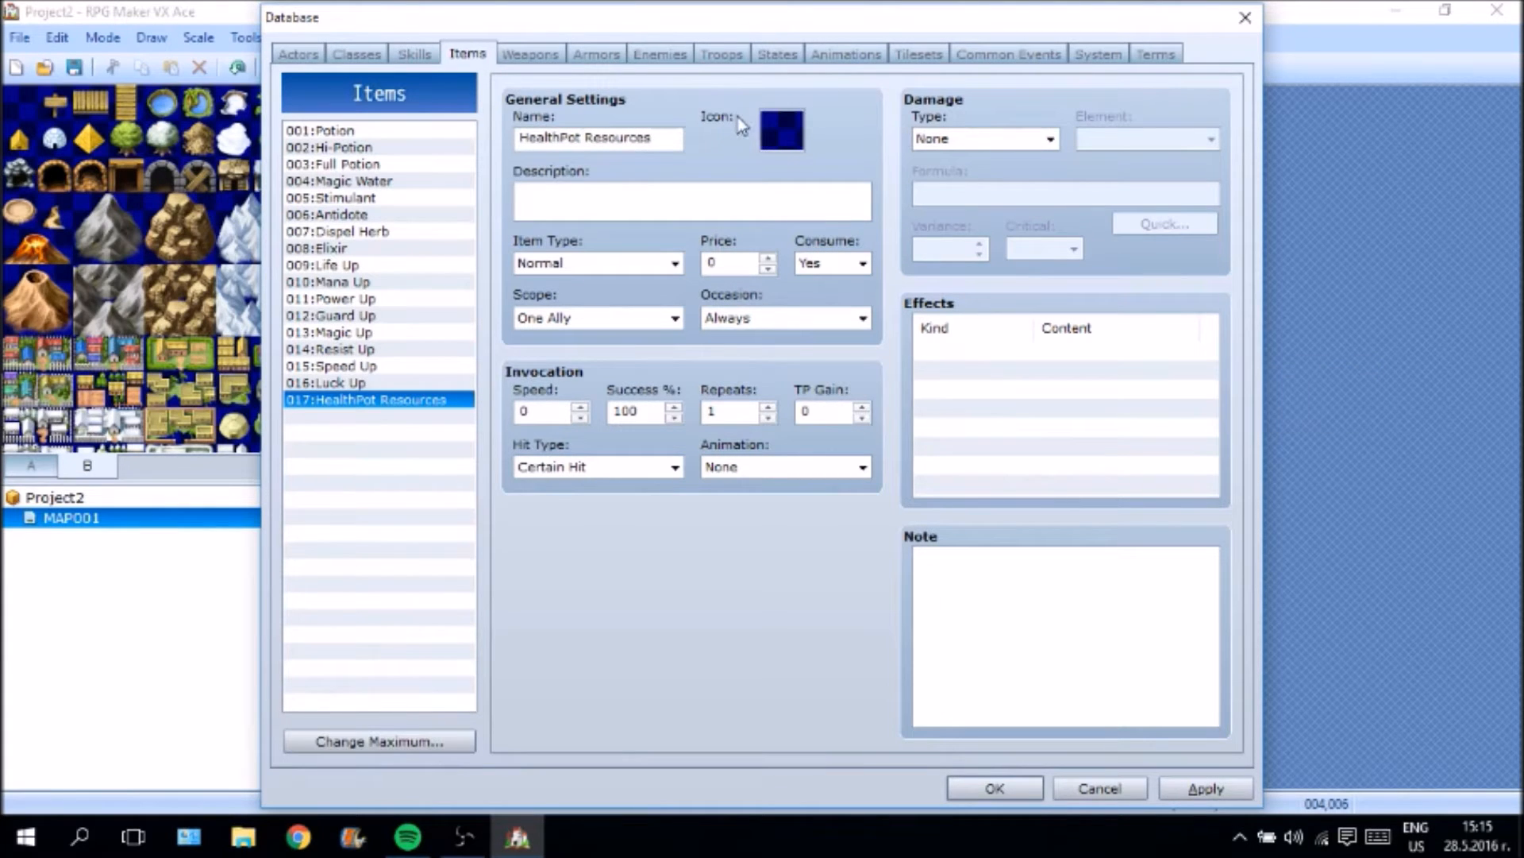
pyautogui.doubleClick(778, 127)
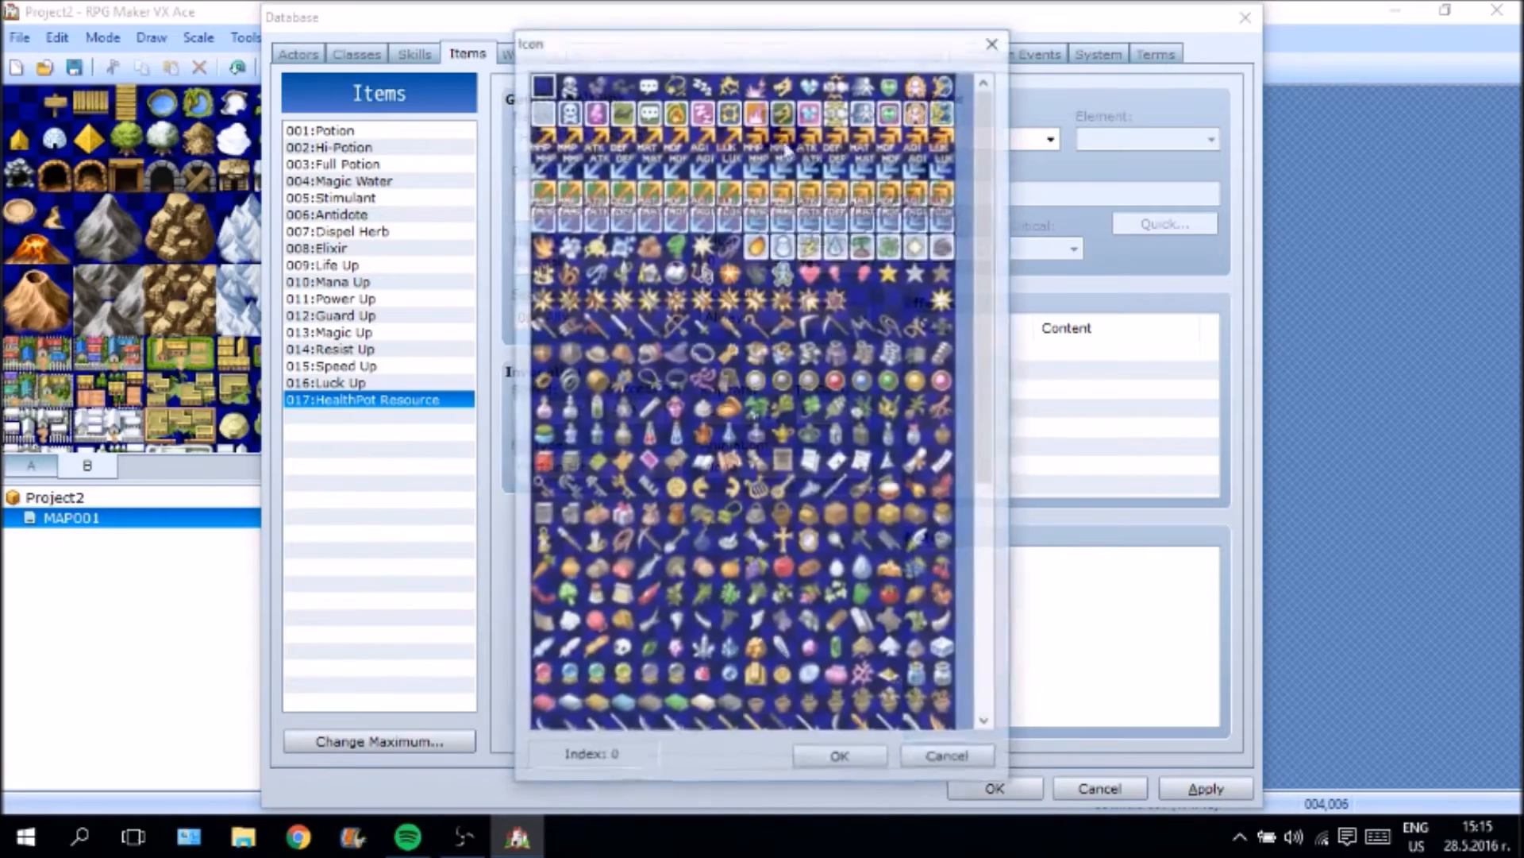
pyautogui.scroll(-2, 698, 592)
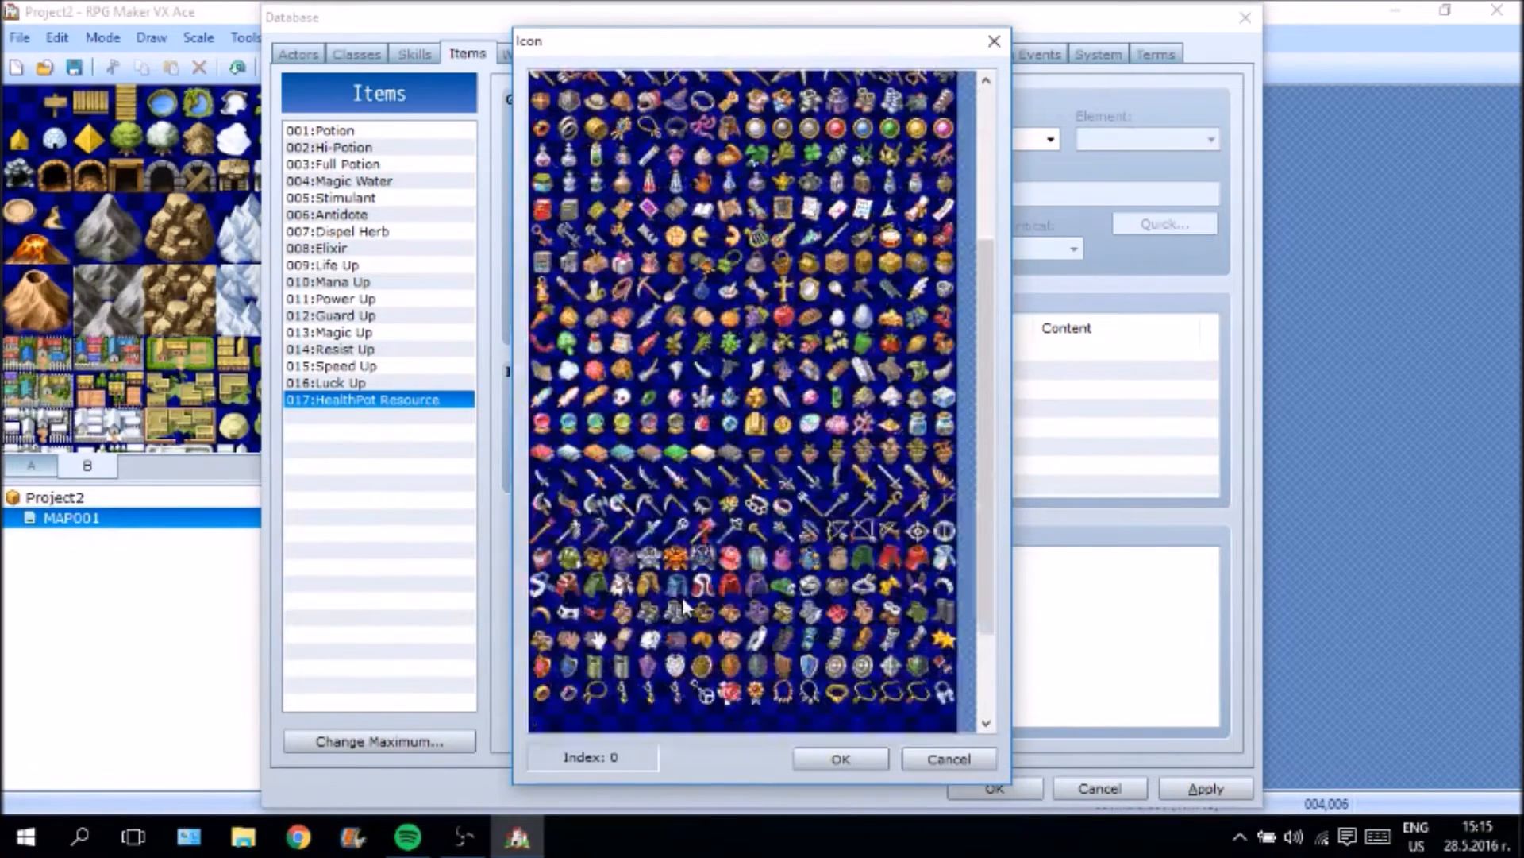
pyautogui.scroll(1, 719, 647)
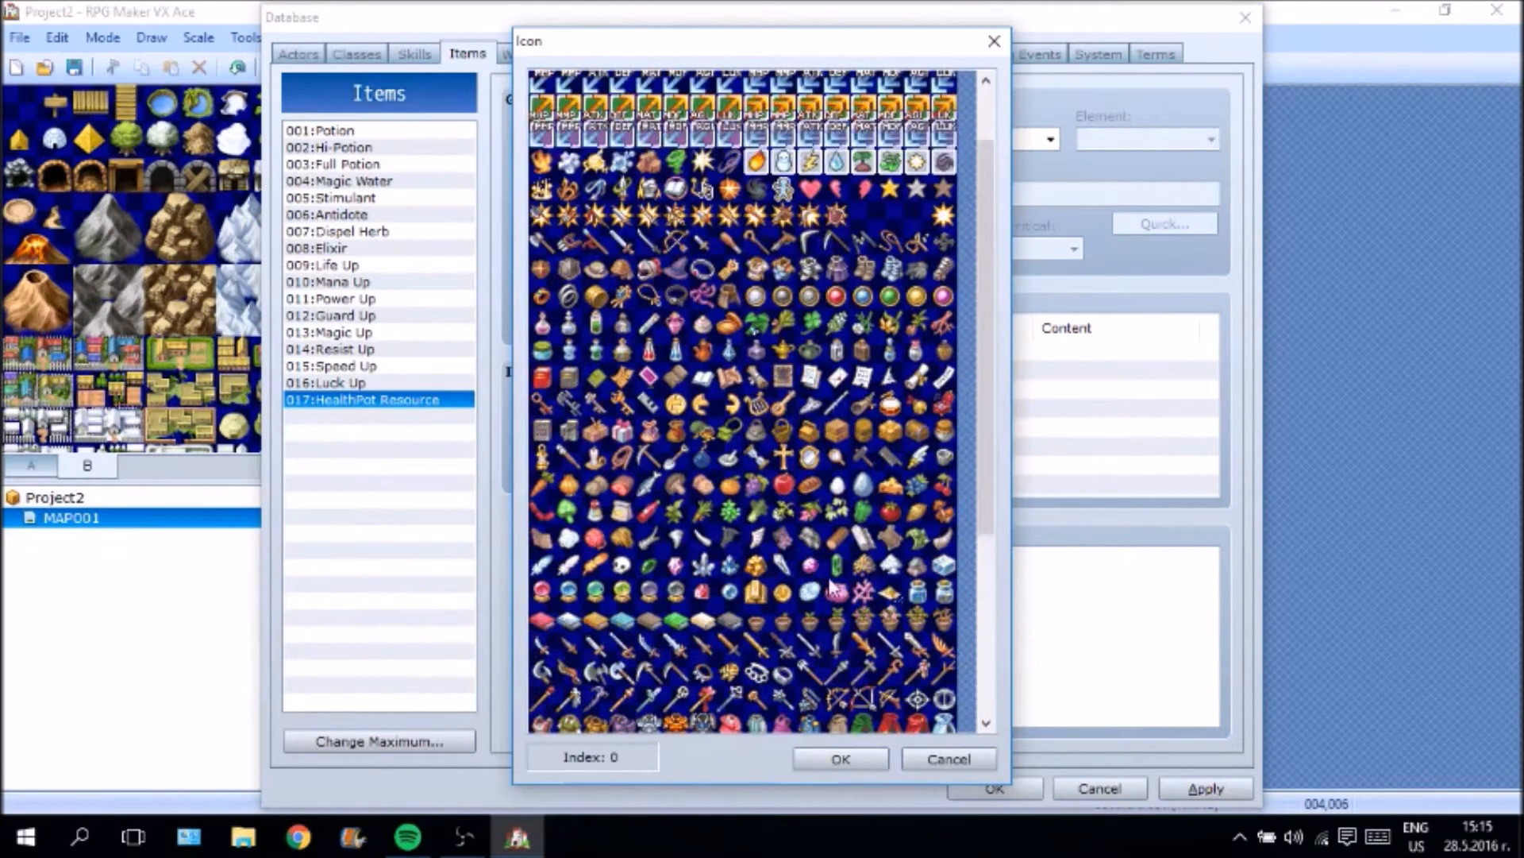
pyautogui.doubleClick(860, 326)
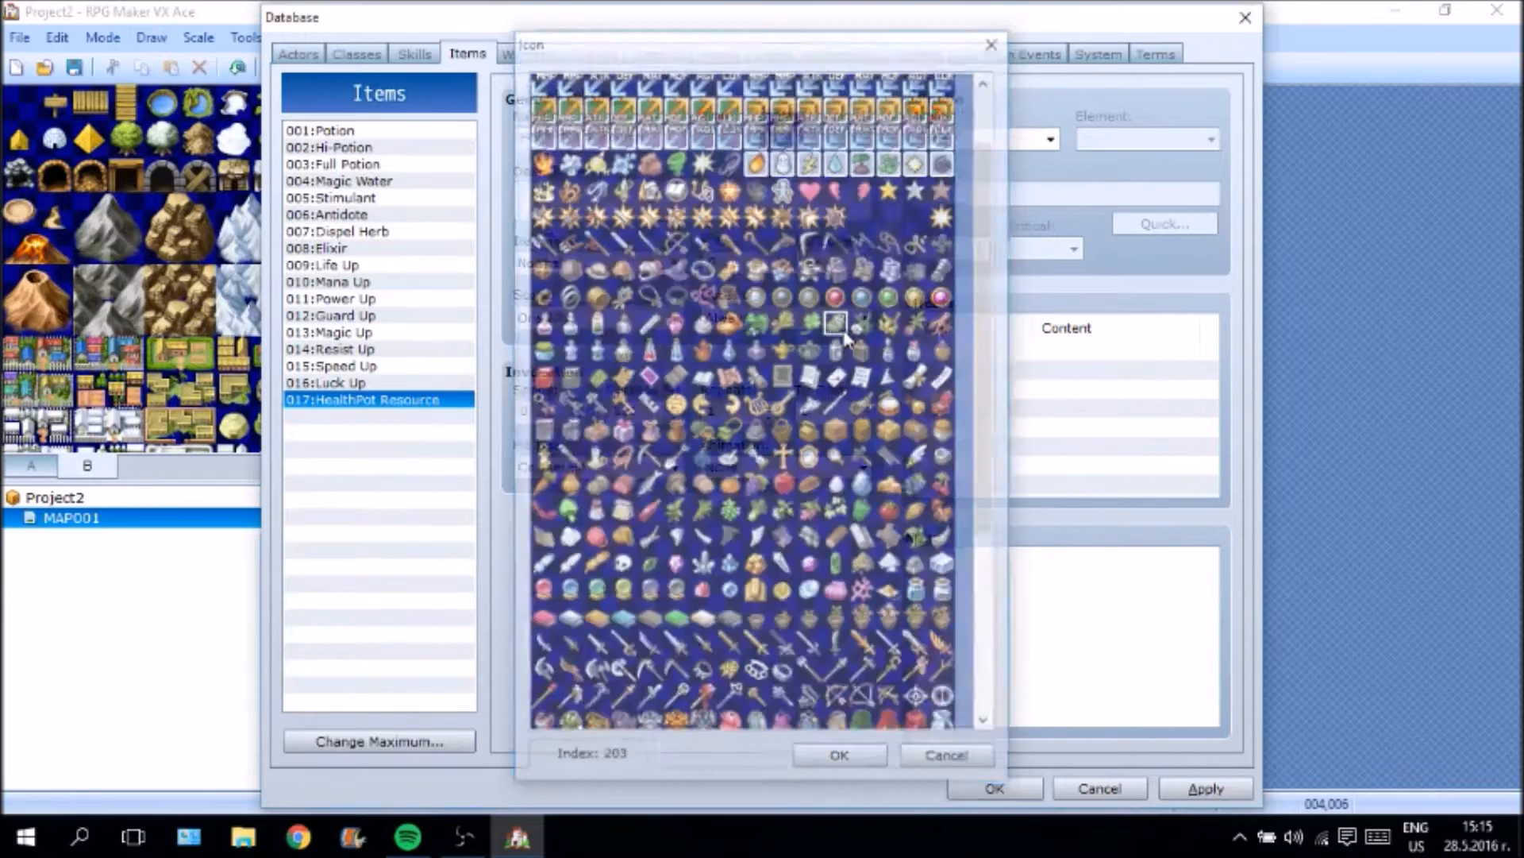
# Describe the HealthPot Resource item as "You use this to craft health potions" and make it a Key Item.
pyautogui.click(745, 191)
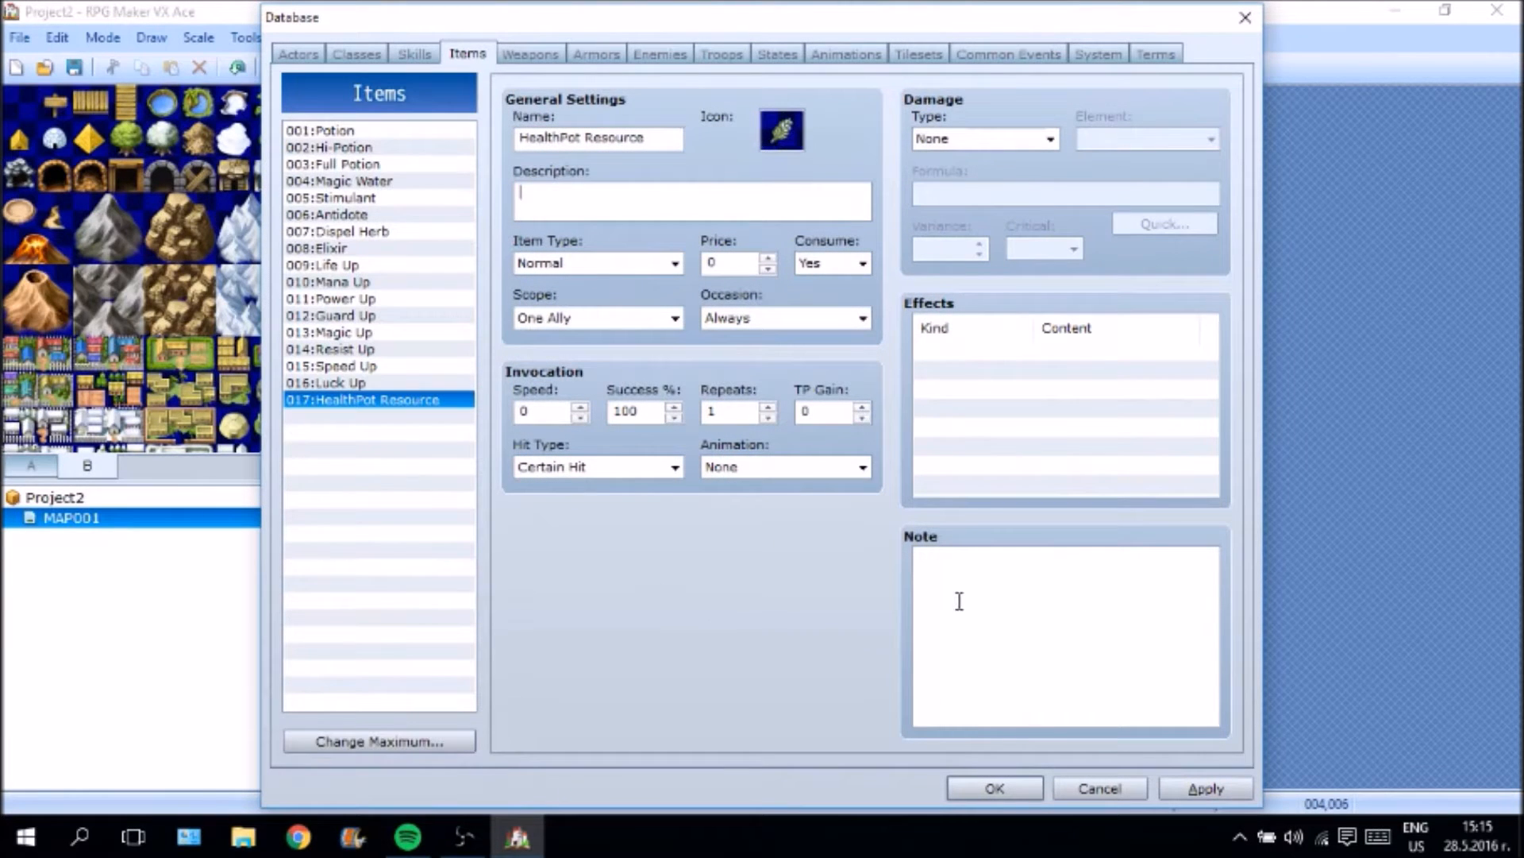
pyautogui.write('Y')
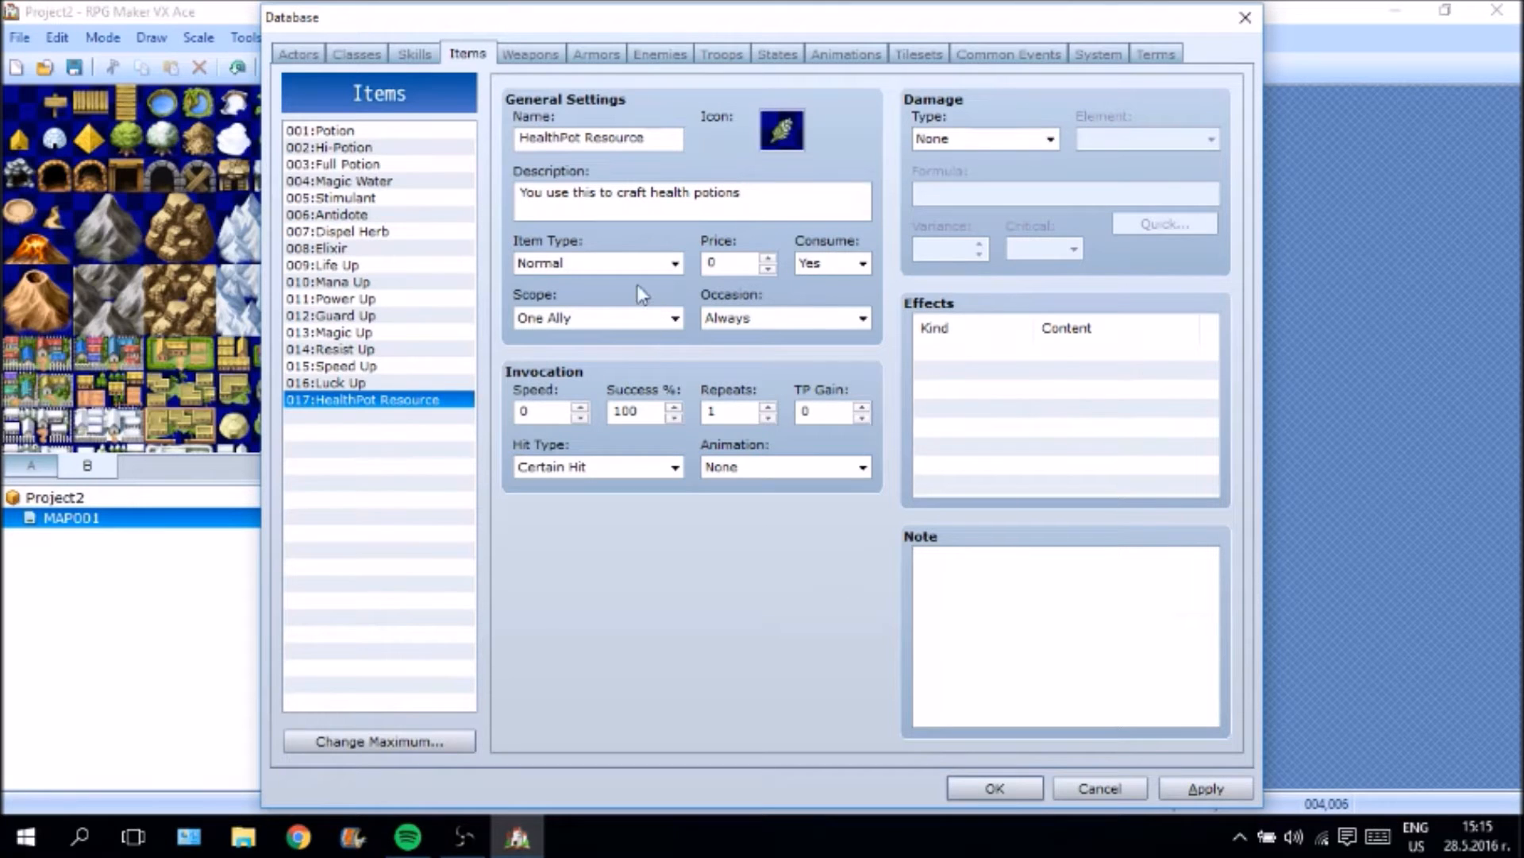
pyautogui.click(636, 263)
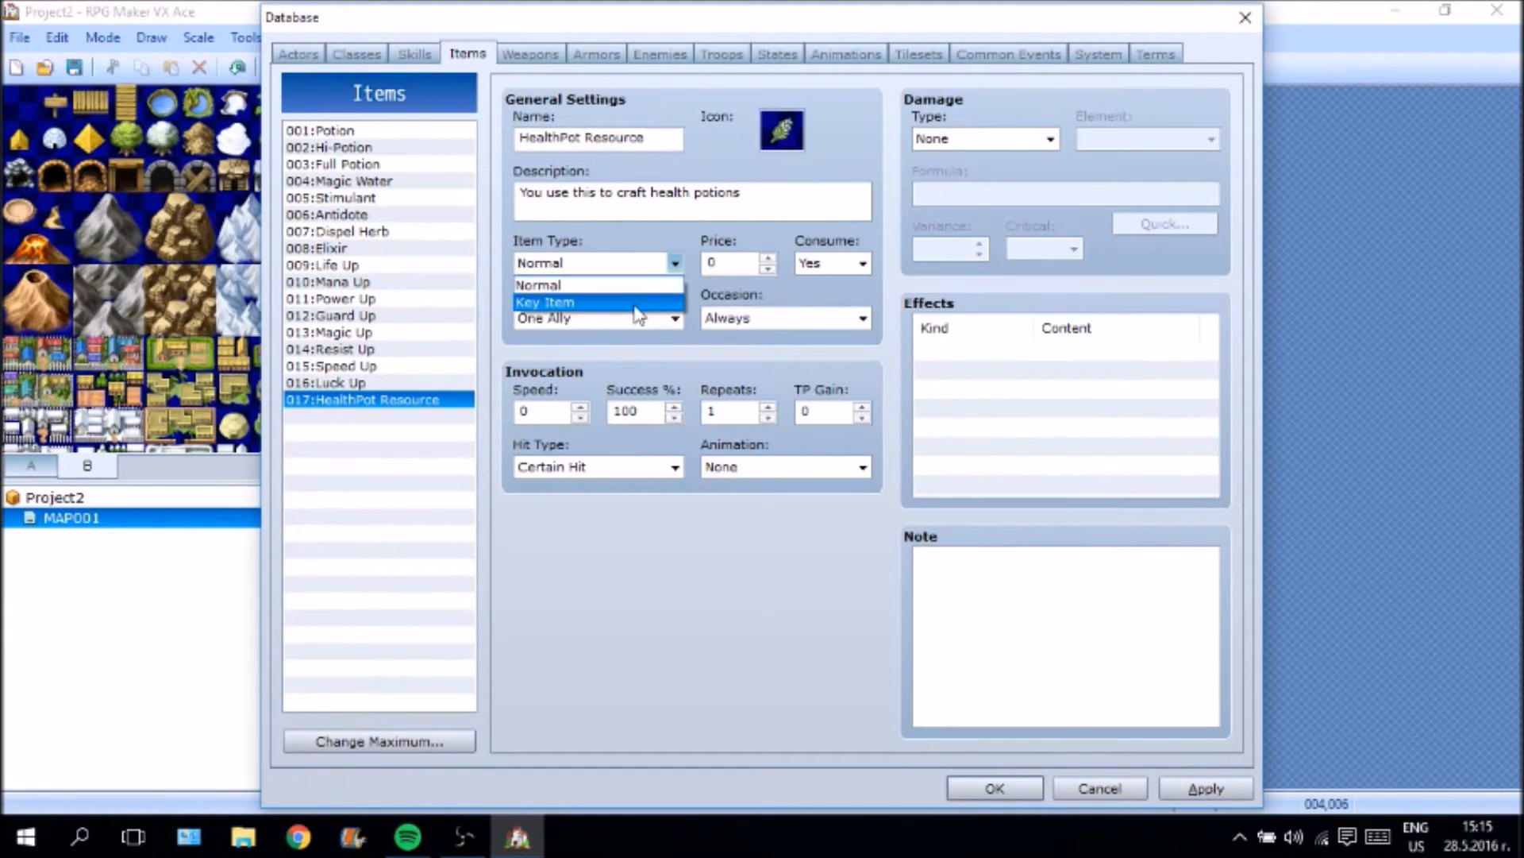
pyautogui.click(643, 305)
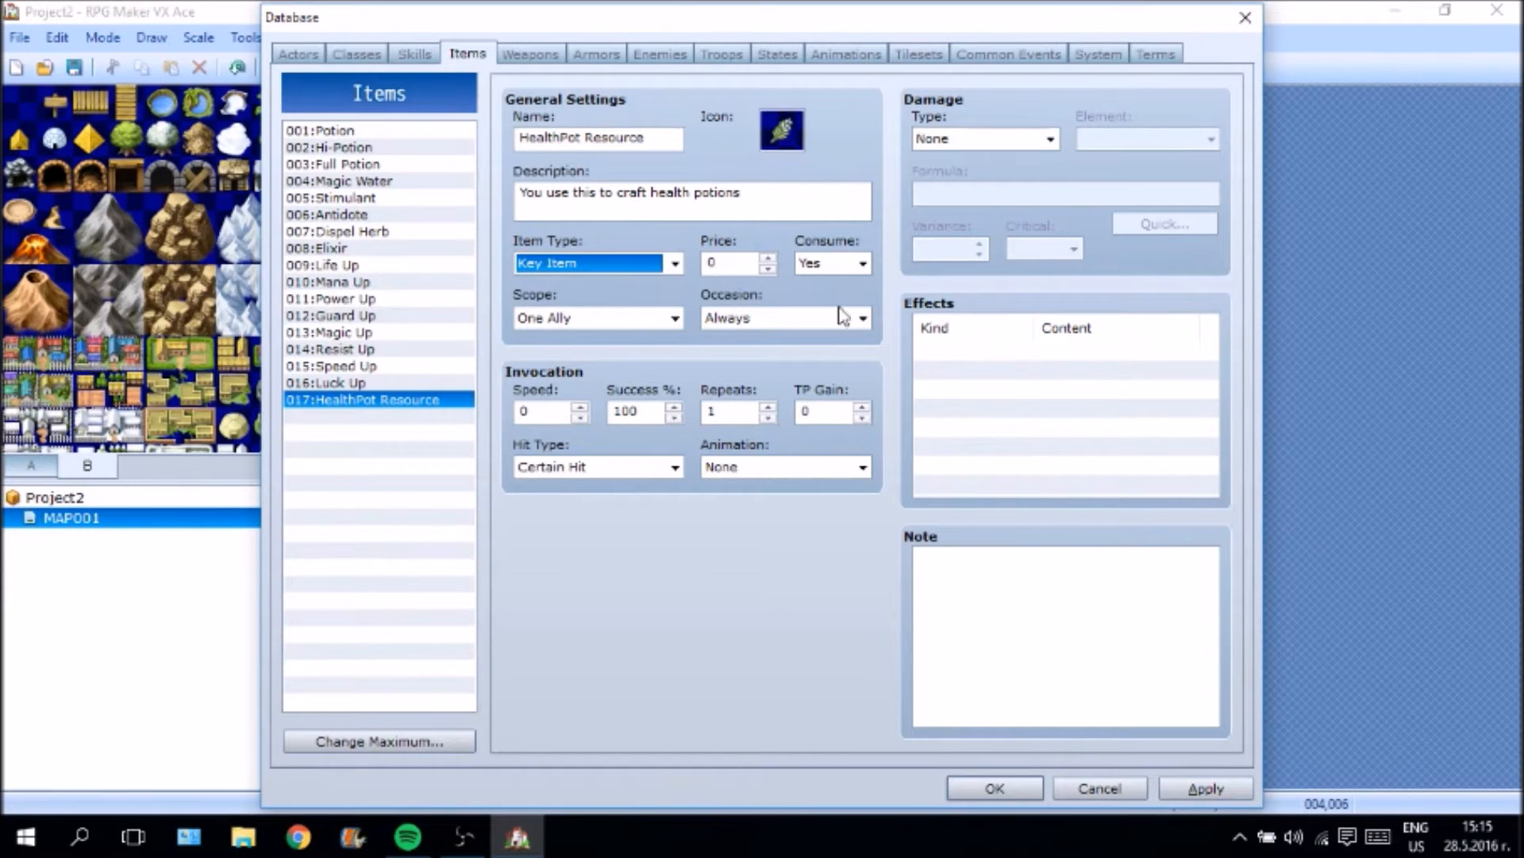
# Set the HealthPot Resource item's price to 10 and save the database changes.
pyautogui.click(741, 264)
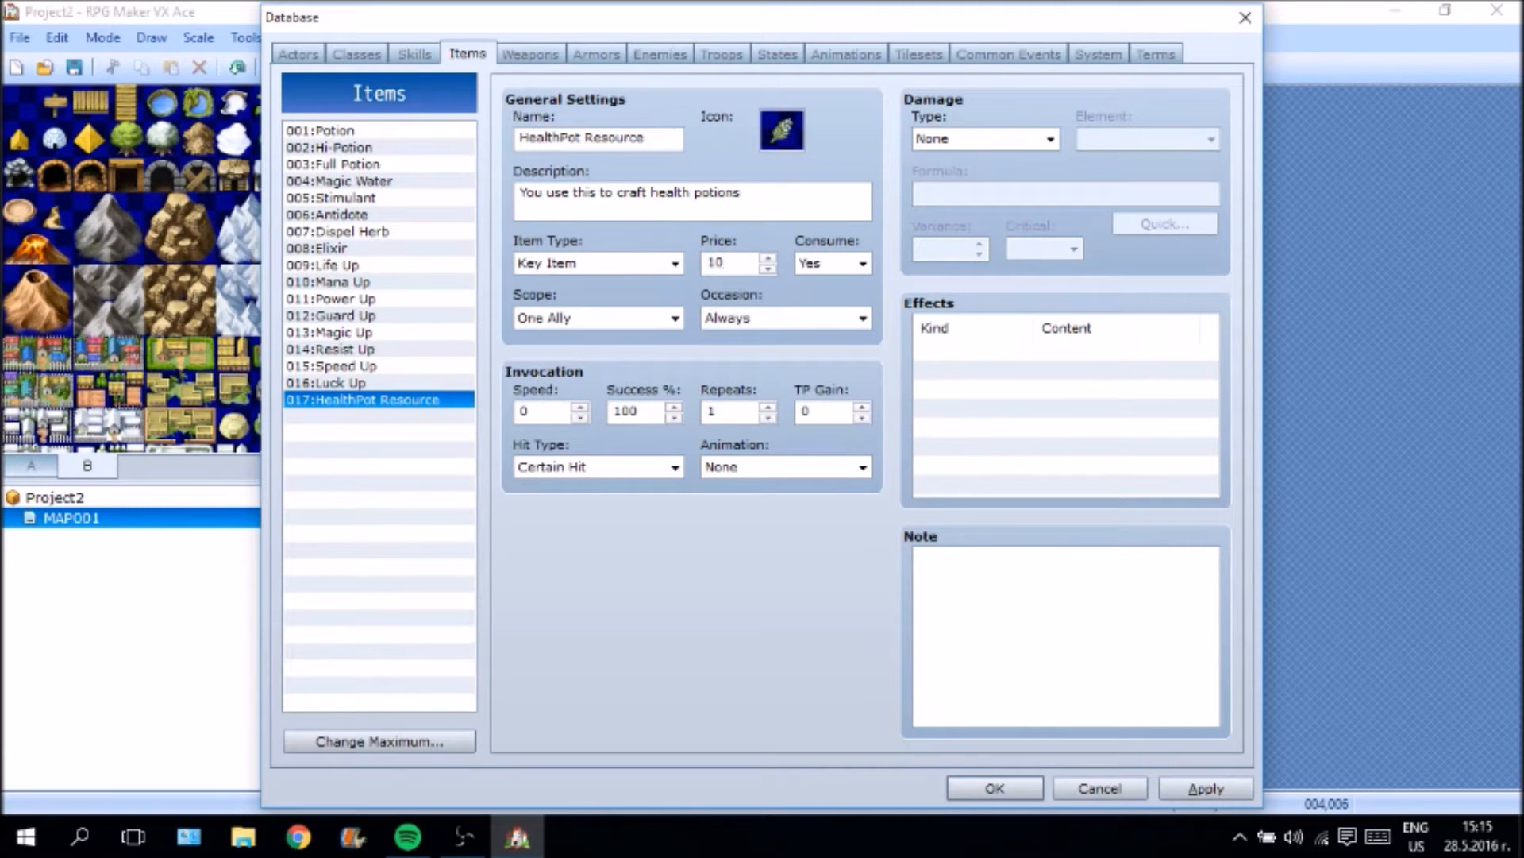
pyautogui.write('10')
pyautogui.click(1193, 789)
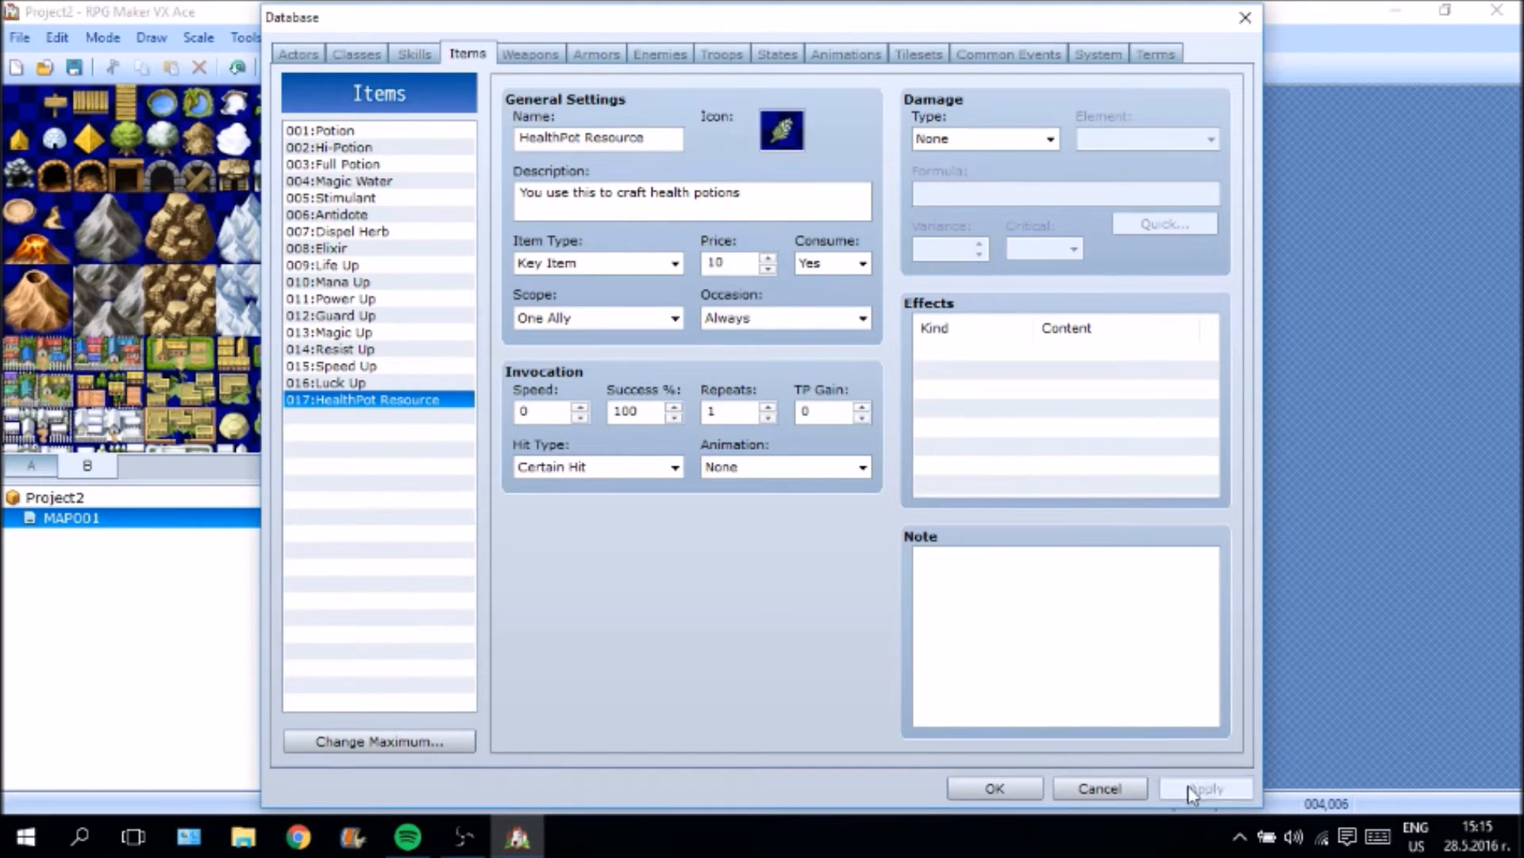
pyautogui.click(967, 791)
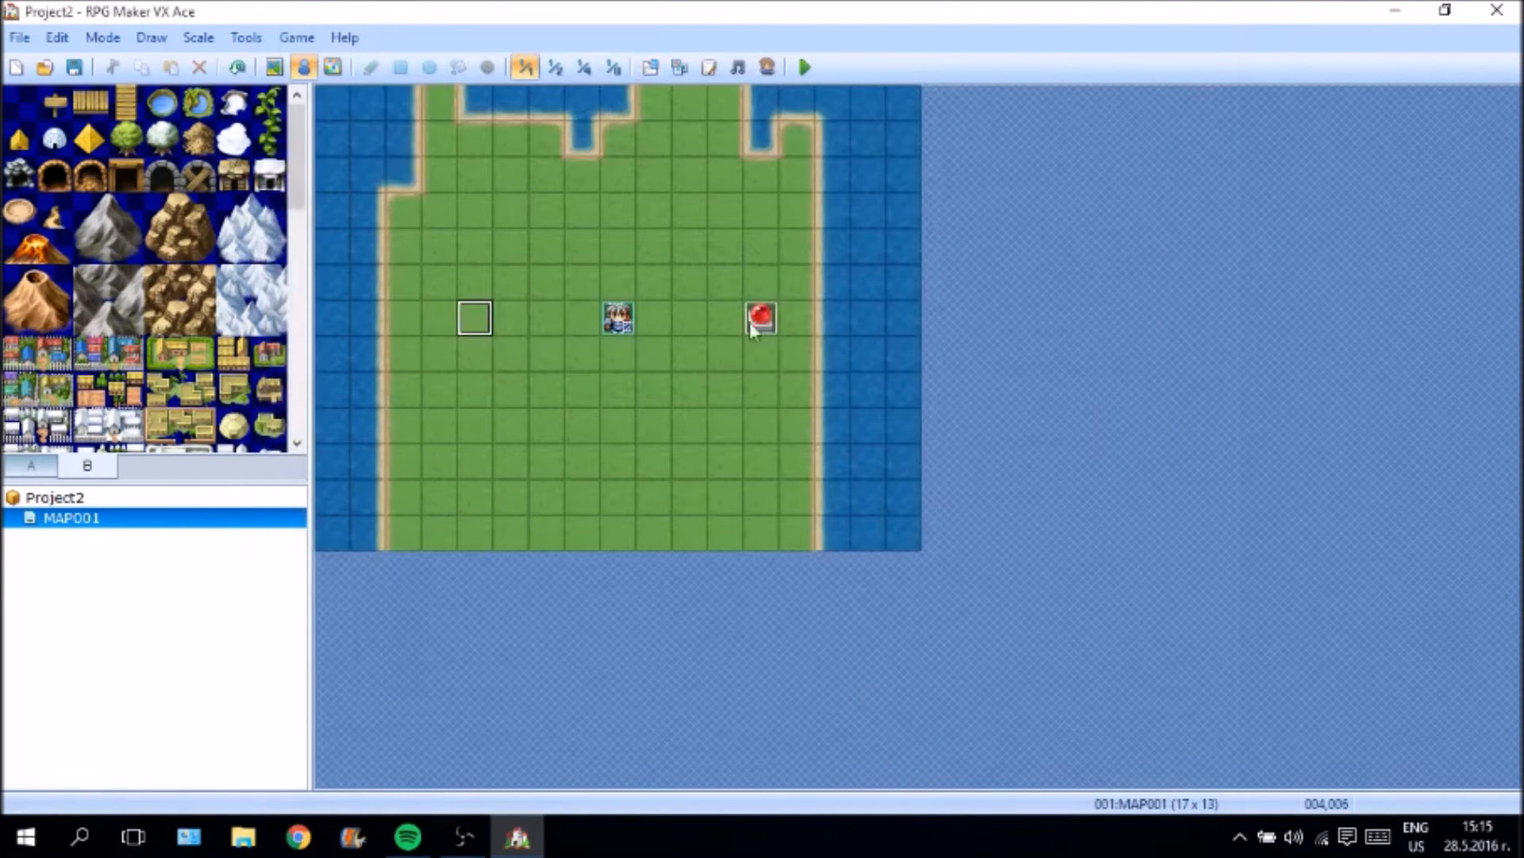
pyautogui.rightClick(732, 301)
pyautogui.click(487, 321)
pyautogui.rightClick(510, 317)
pyautogui.click(564, 321)
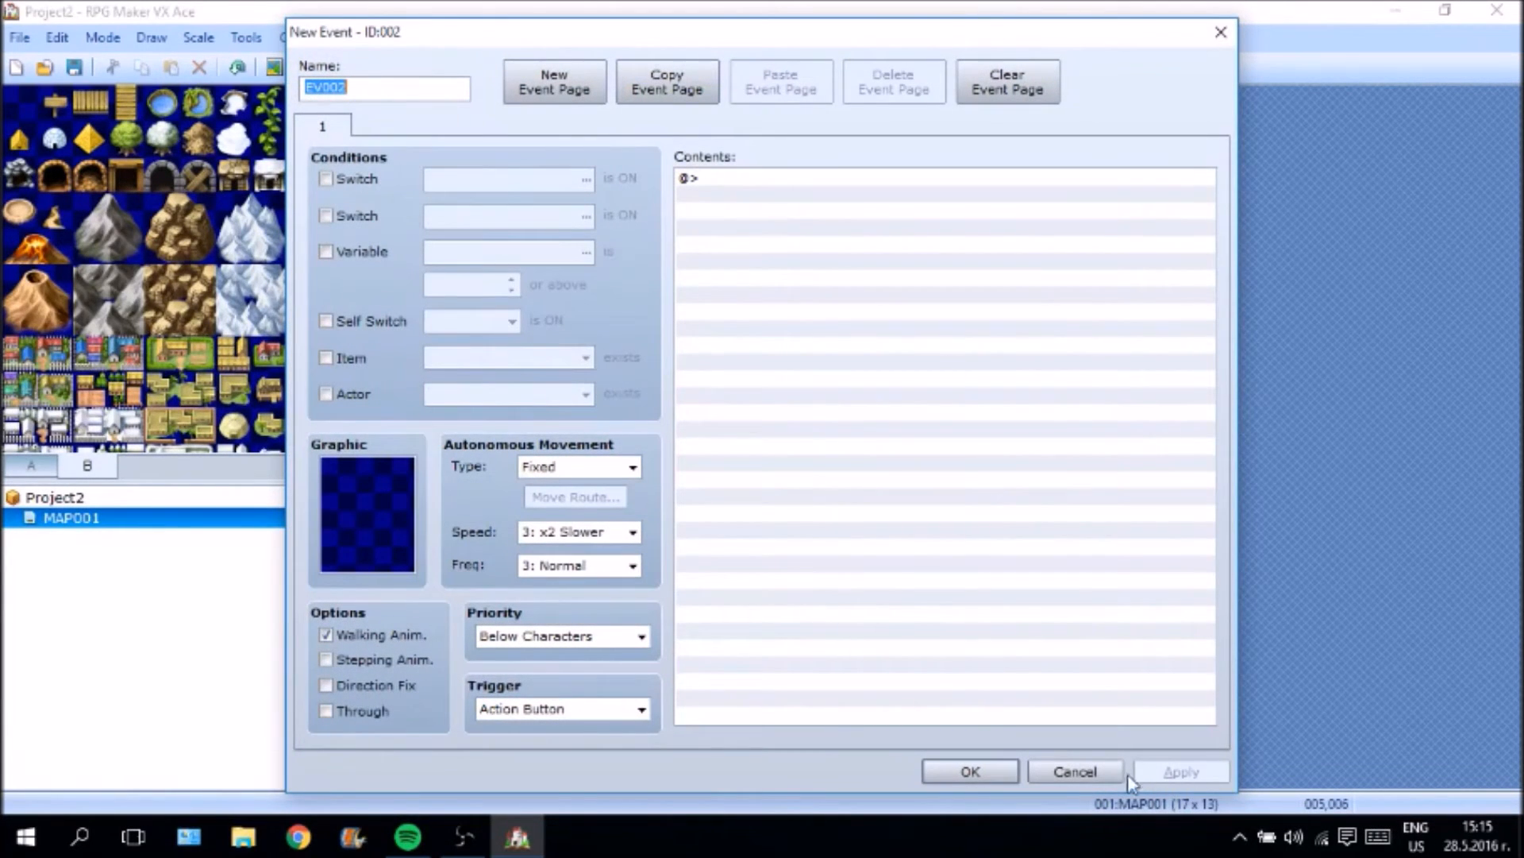
pyautogui.click(1064, 771)
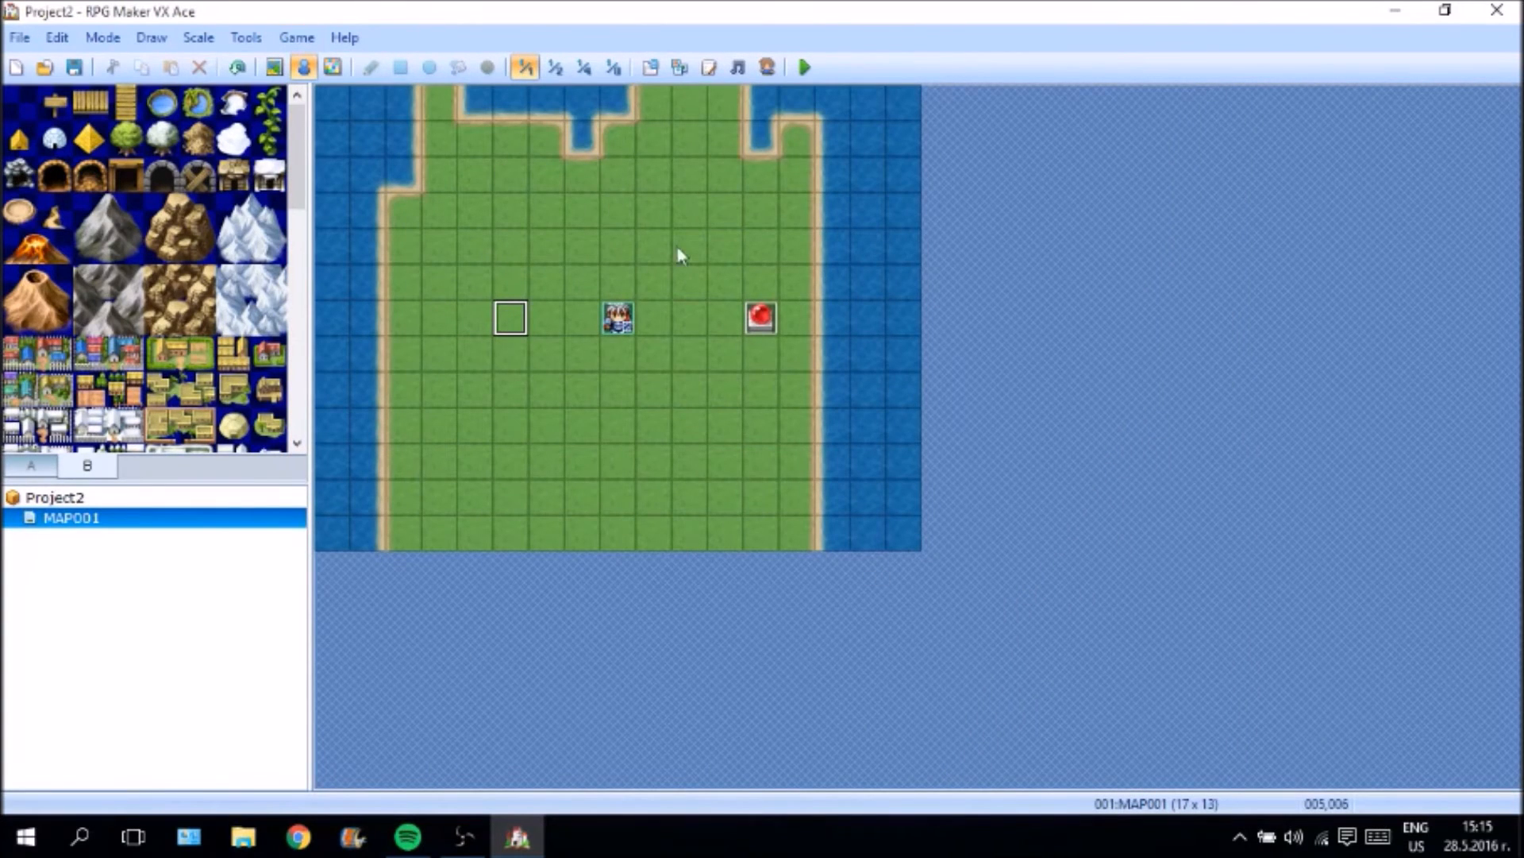
# Create a new event on the grass tile at 005,006 and open its graphic selection.
pyautogui.rightClick(495, 308)
pyautogui.click(555, 324)
pyautogui.click(364, 548)
pyautogui.doubleClick(364, 548)
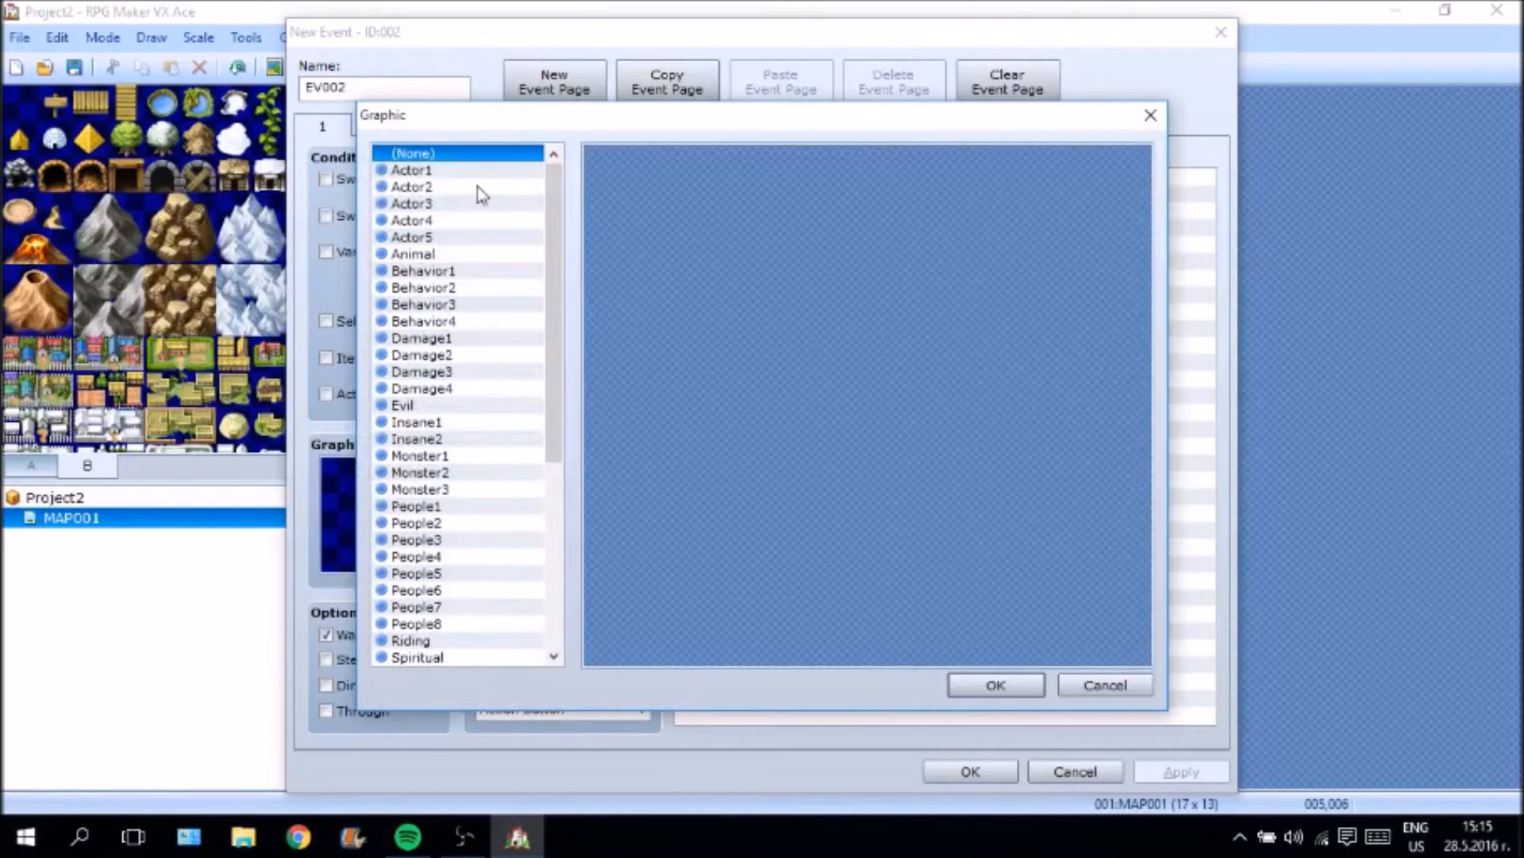
# Look through the character, monster, vehicle and object graphic sets for a graphic that suits the resource event.
pyautogui.click(474, 188)
pyautogui.moveTo(458, 202); pyautogui.dragTo(421, 542)
pyautogui.scroll(-2, 445, 580)
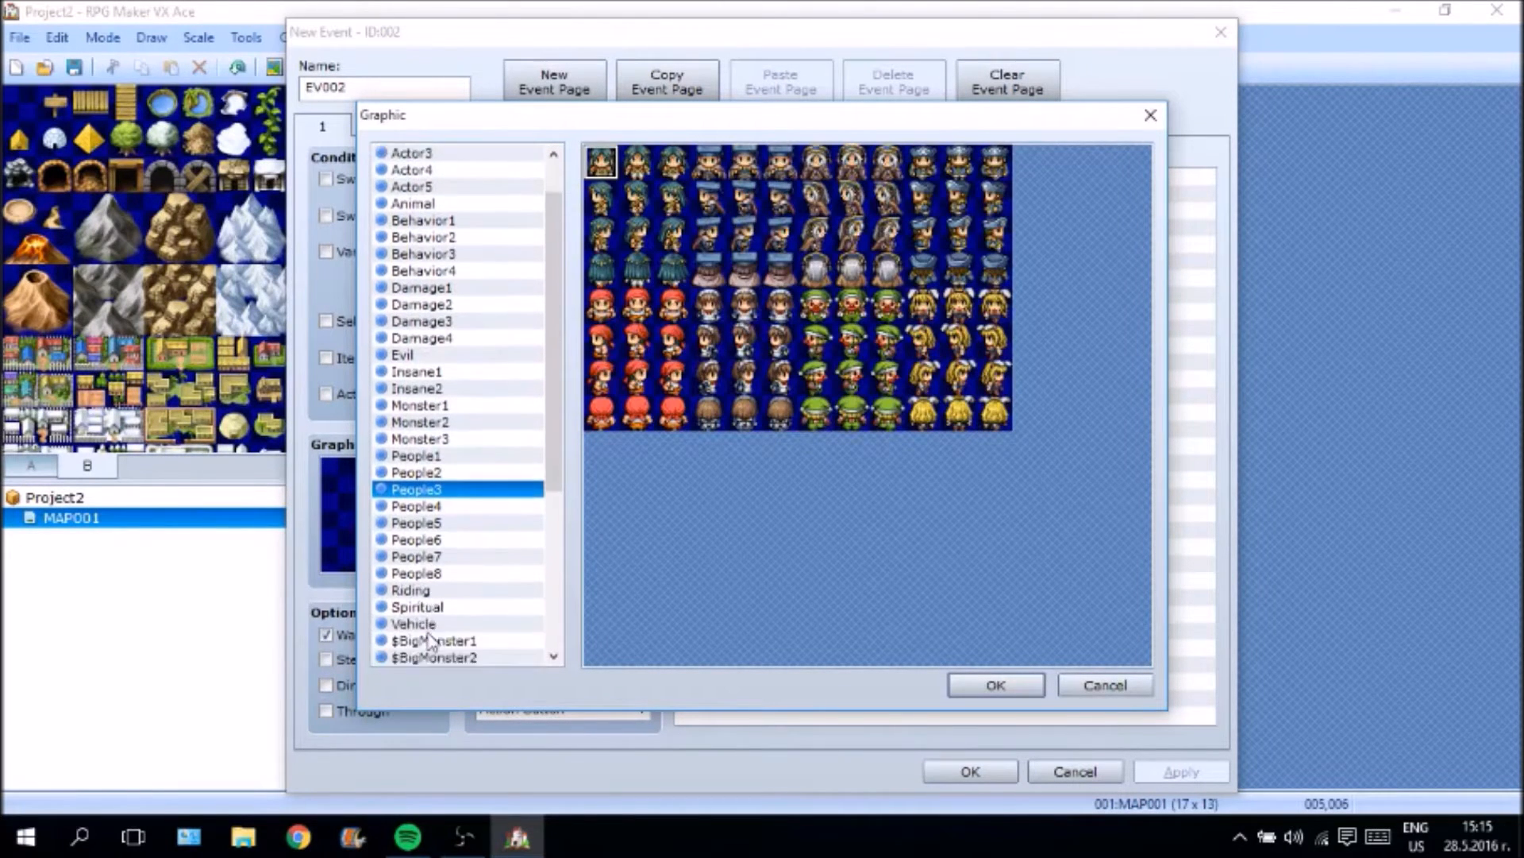
pyautogui.click(438, 640)
pyautogui.click(443, 541)
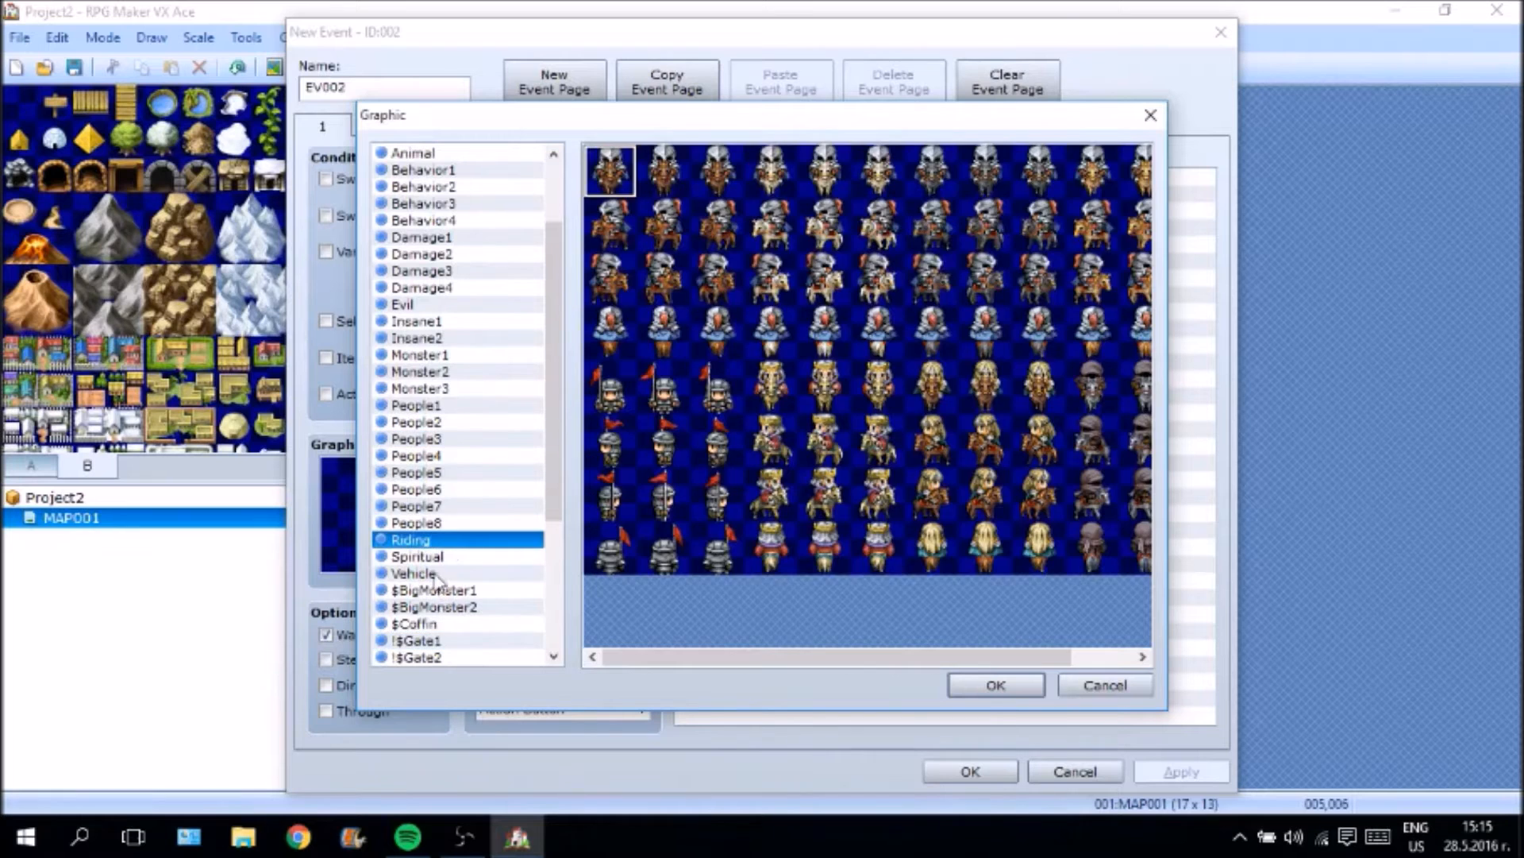
pyautogui.scroll(-1, 444, 576)
pyautogui.scroll(-4, 458, 572)
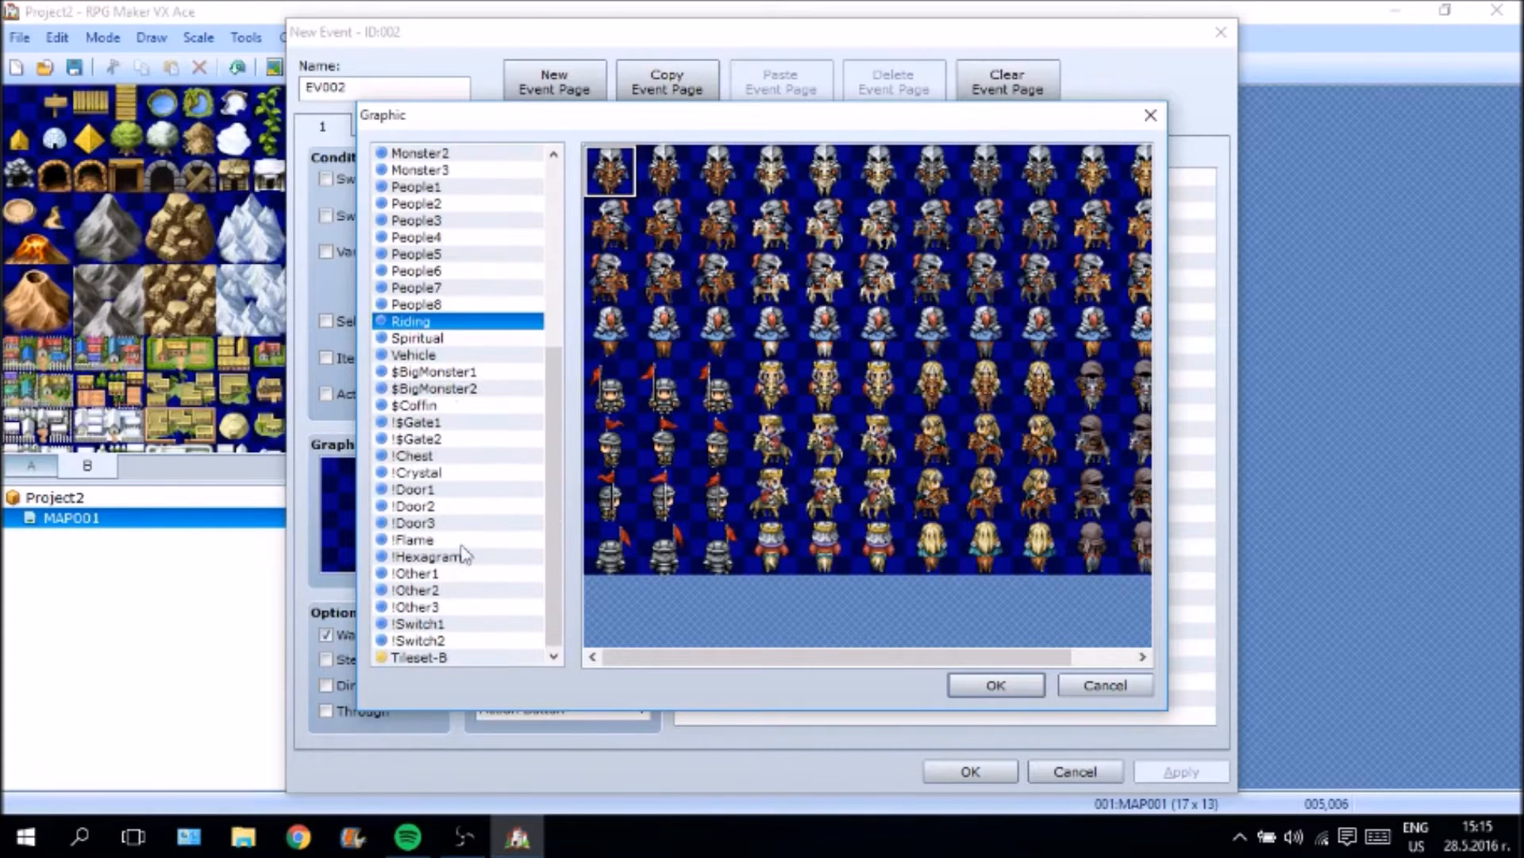
pyautogui.click(435, 590)
pyautogui.click(440, 569)
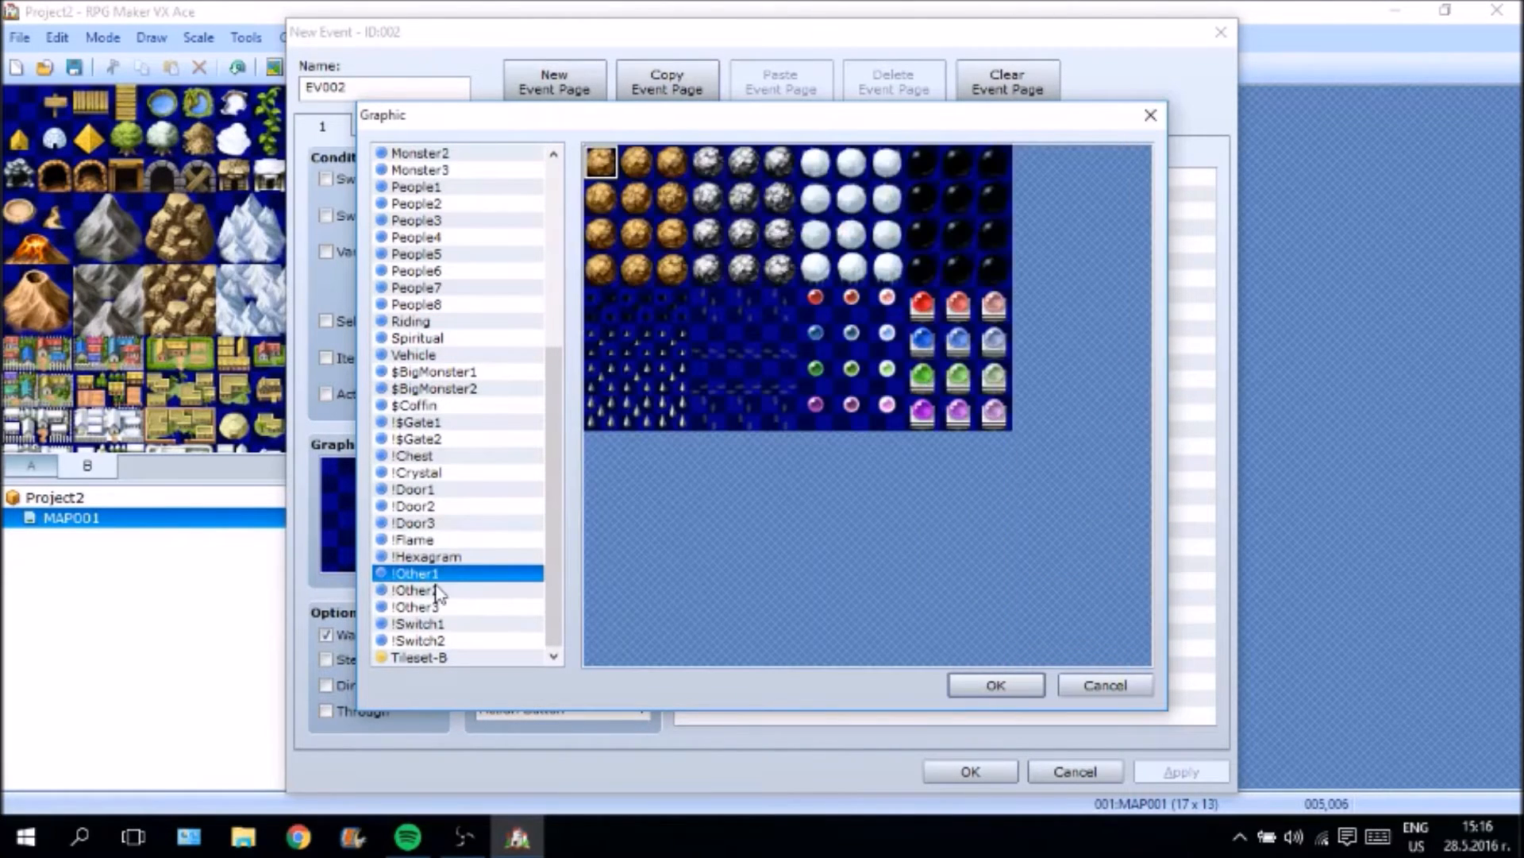
pyautogui.click(431, 594)
pyautogui.click(433, 605)
pyautogui.click(428, 624)
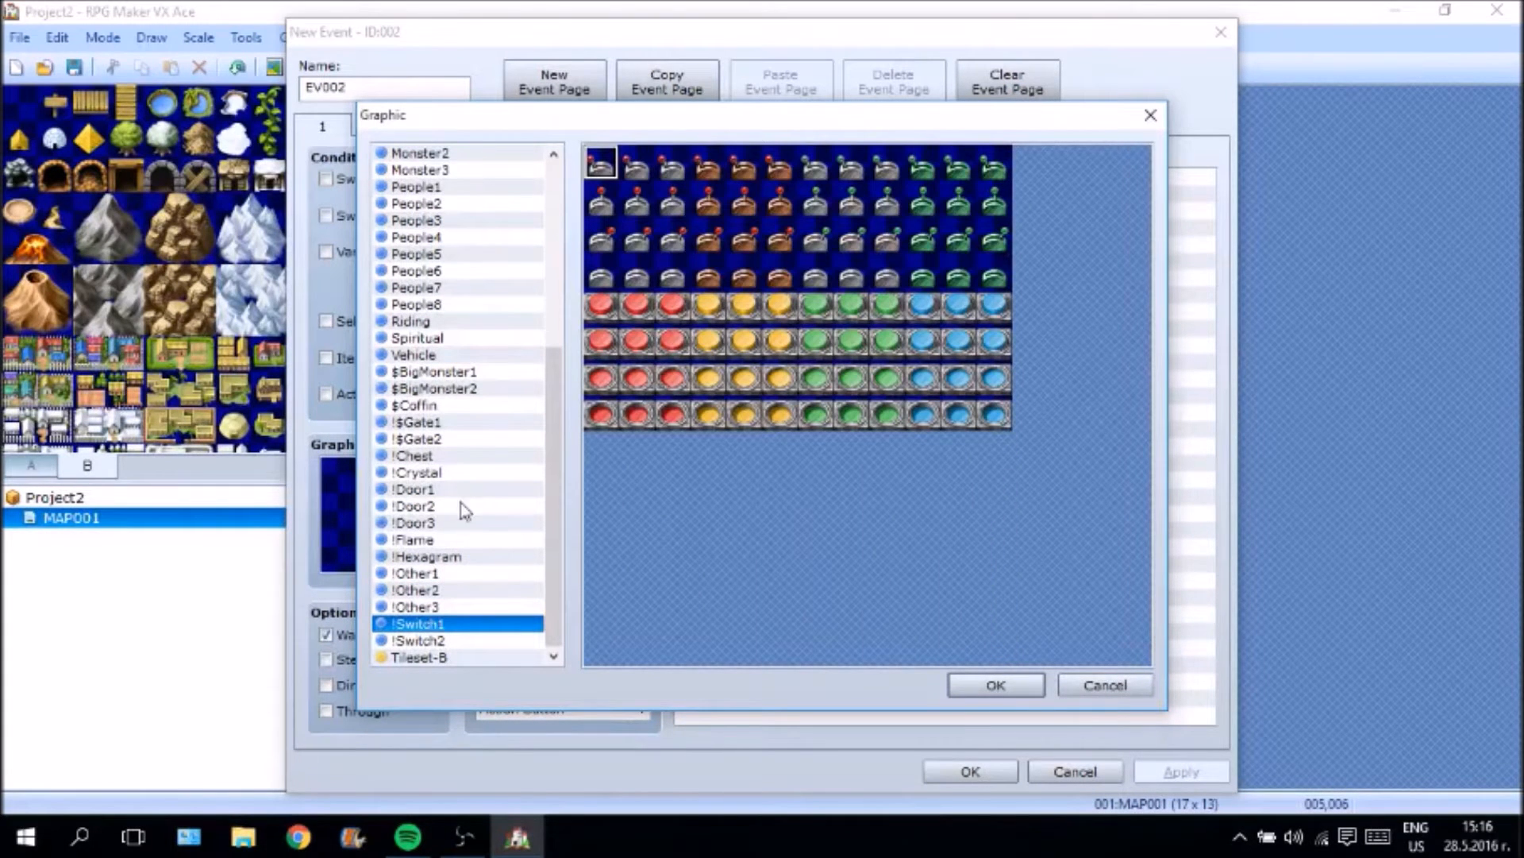
pyautogui.click(446, 557)
pyautogui.click(443, 540)
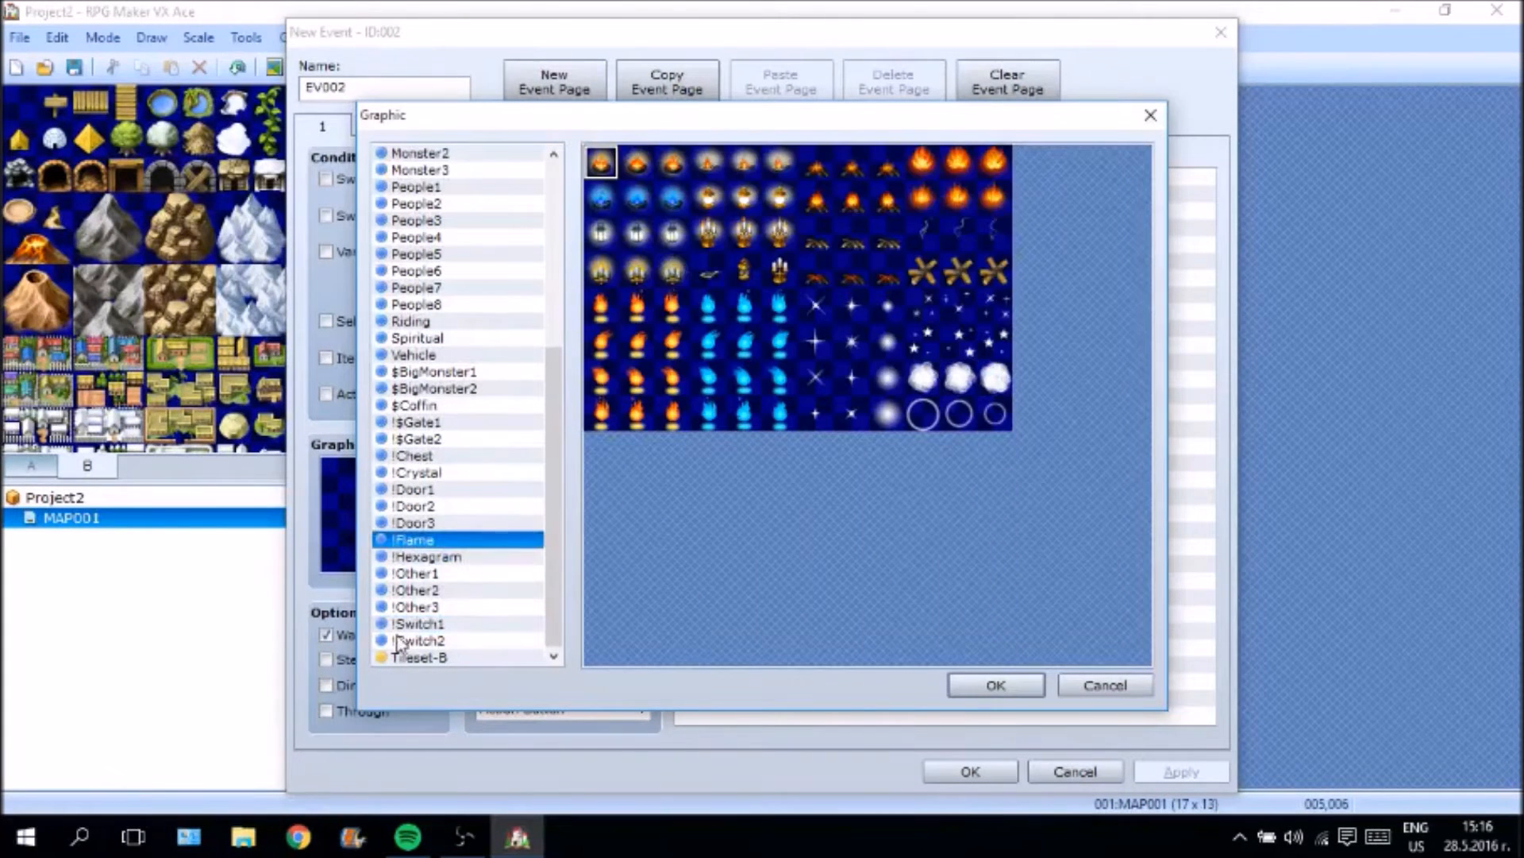
pyautogui.click(465, 635)
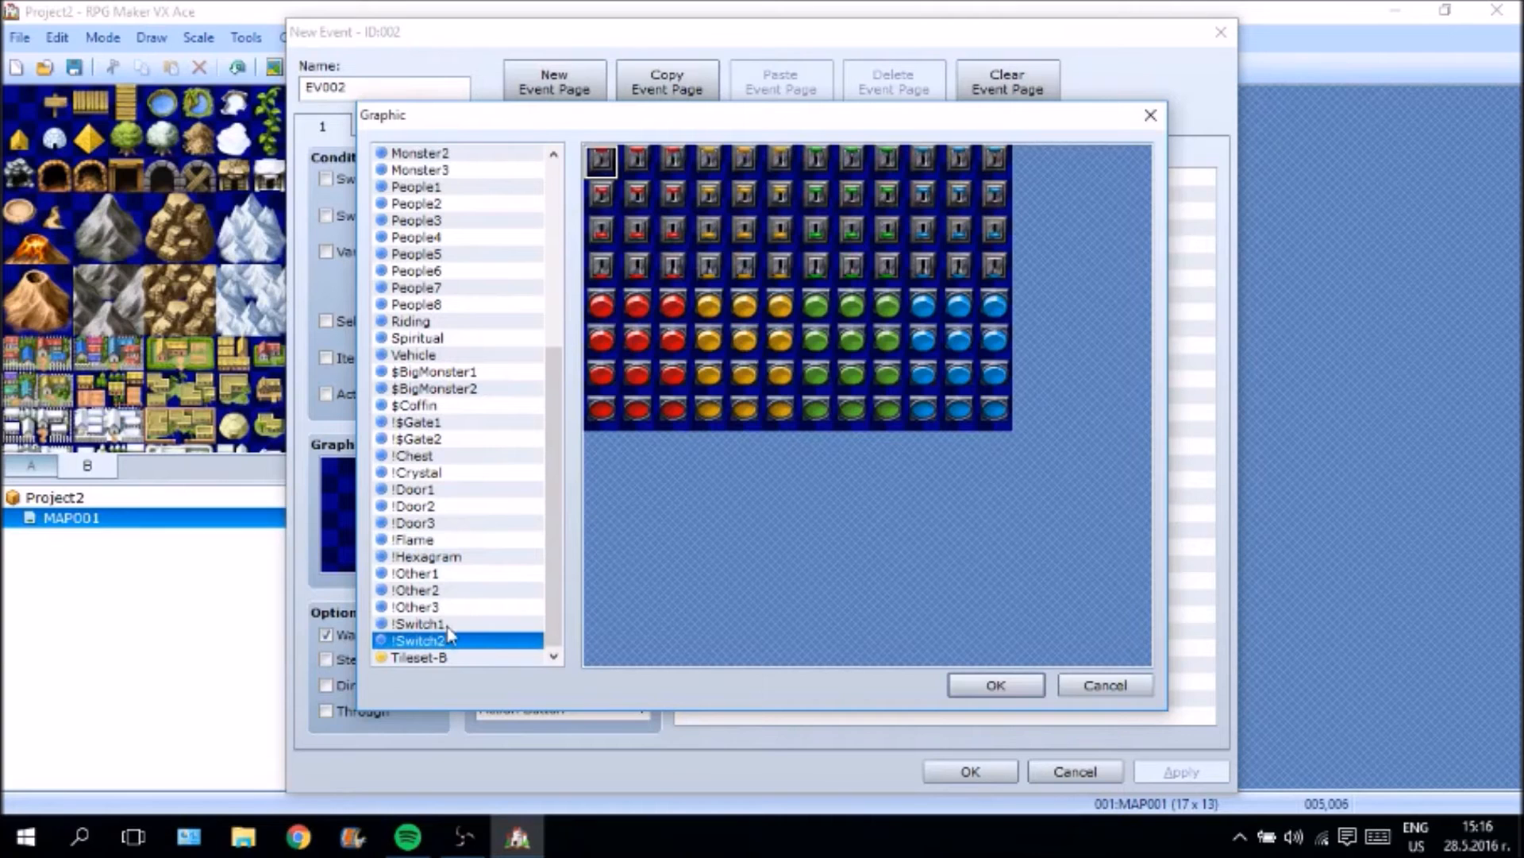
pyautogui.click(448, 626)
pyautogui.click(430, 423)
pyautogui.click(429, 439)
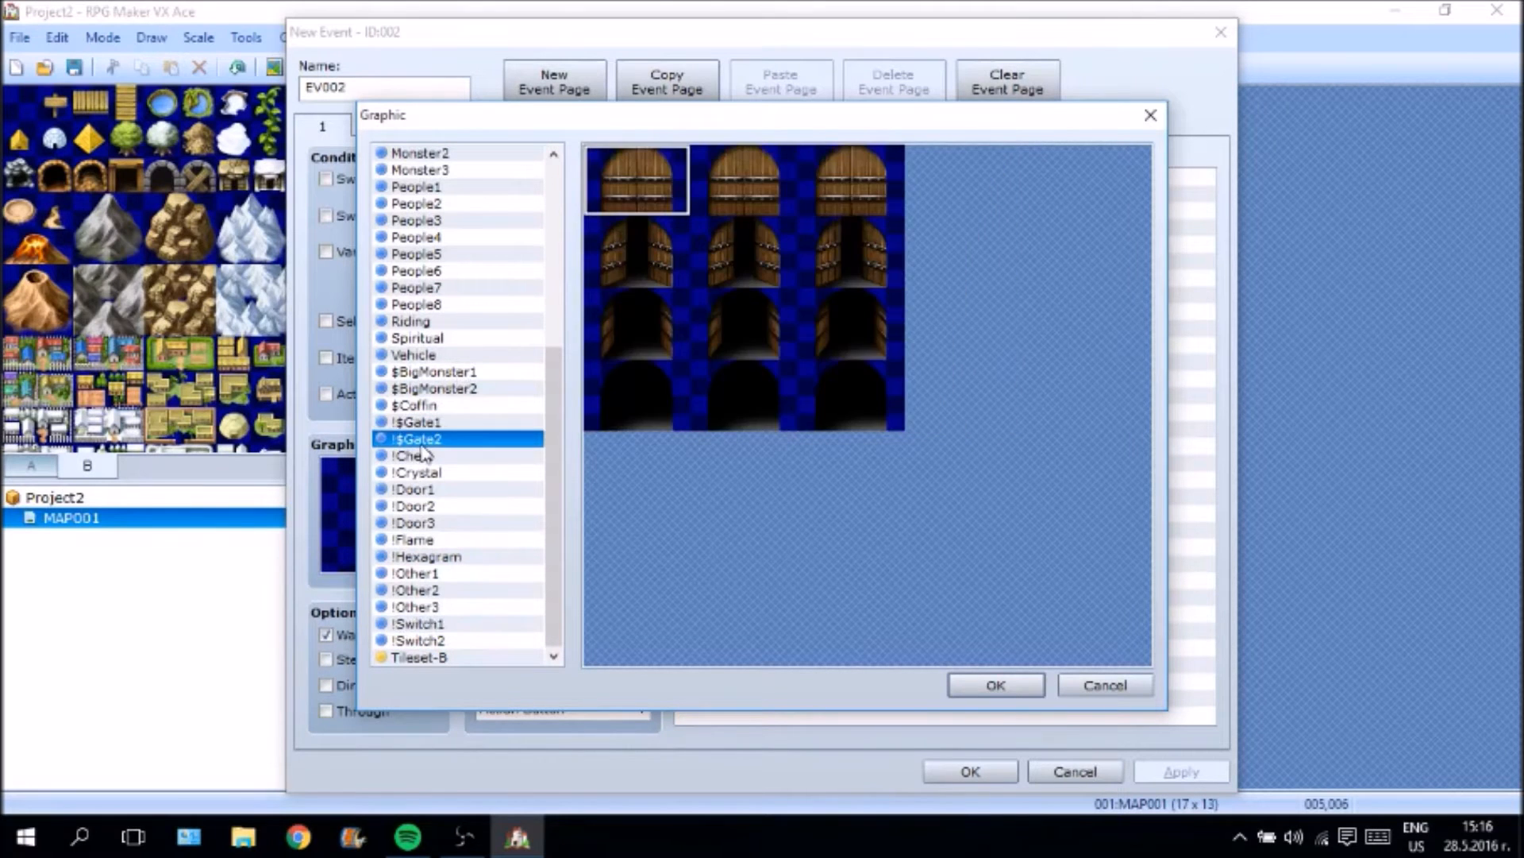
pyautogui.click(420, 457)
pyautogui.click(419, 473)
pyautogui.click(419, 490)
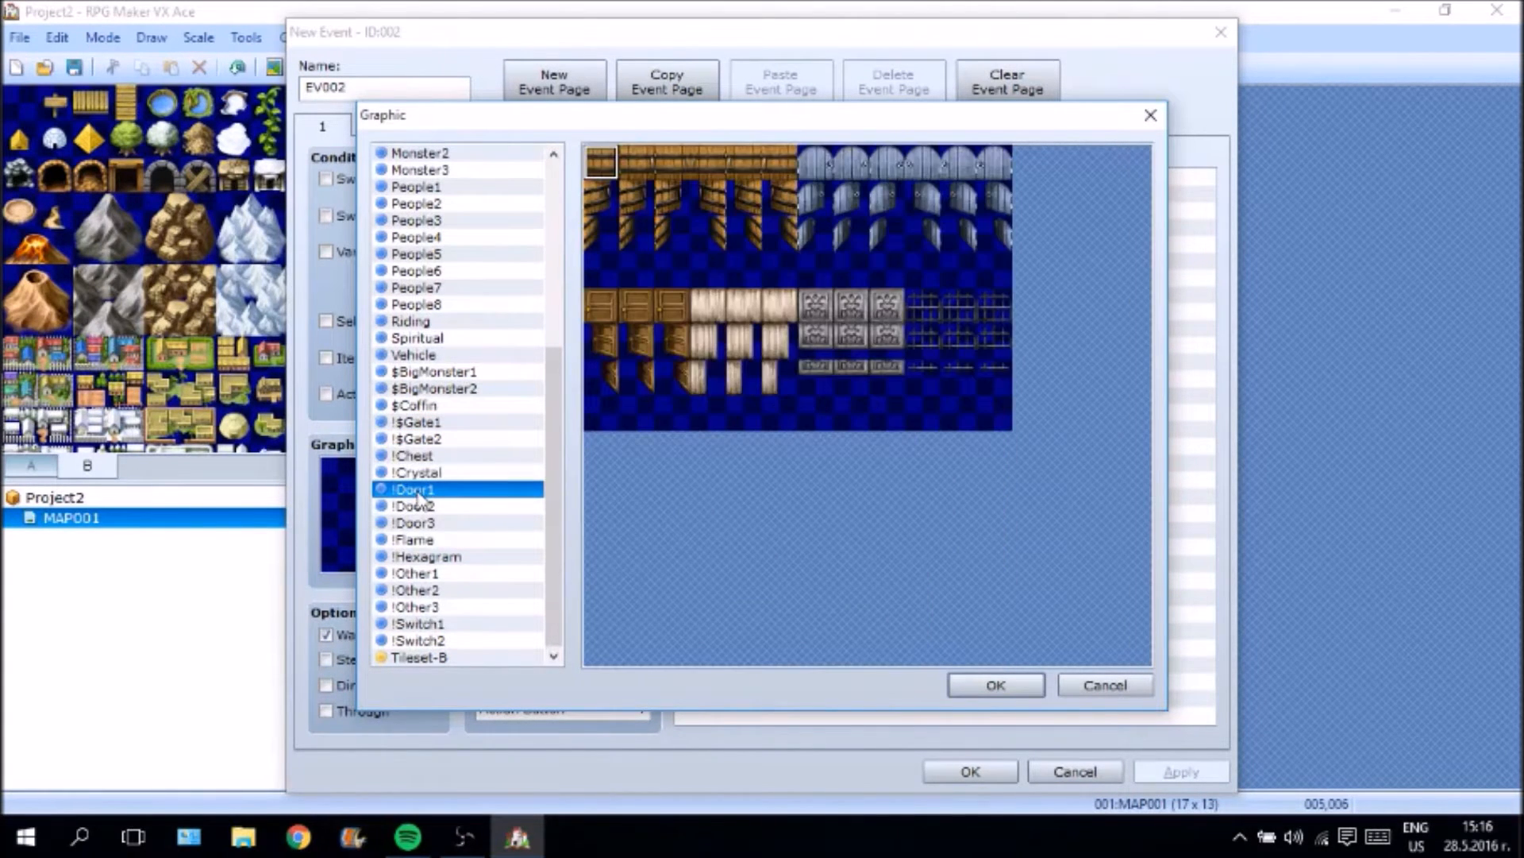
pyautogui.click(476, 389)
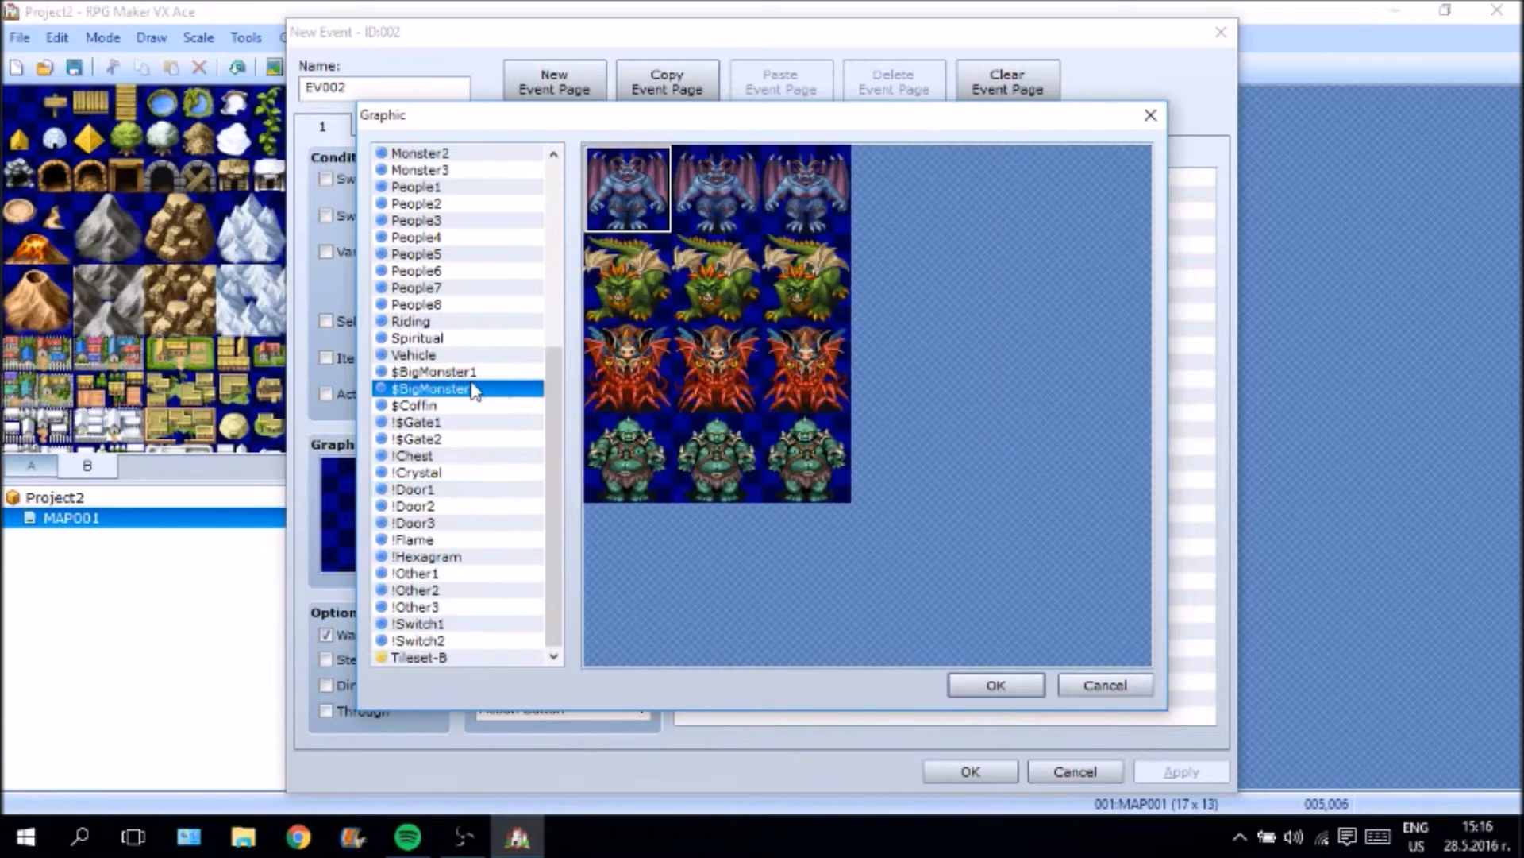
pyautogui.click(477, 373)
pyautogui.click(478, 354)
pyautogui.click(477, 339)
pyautogui.click(459, 356)
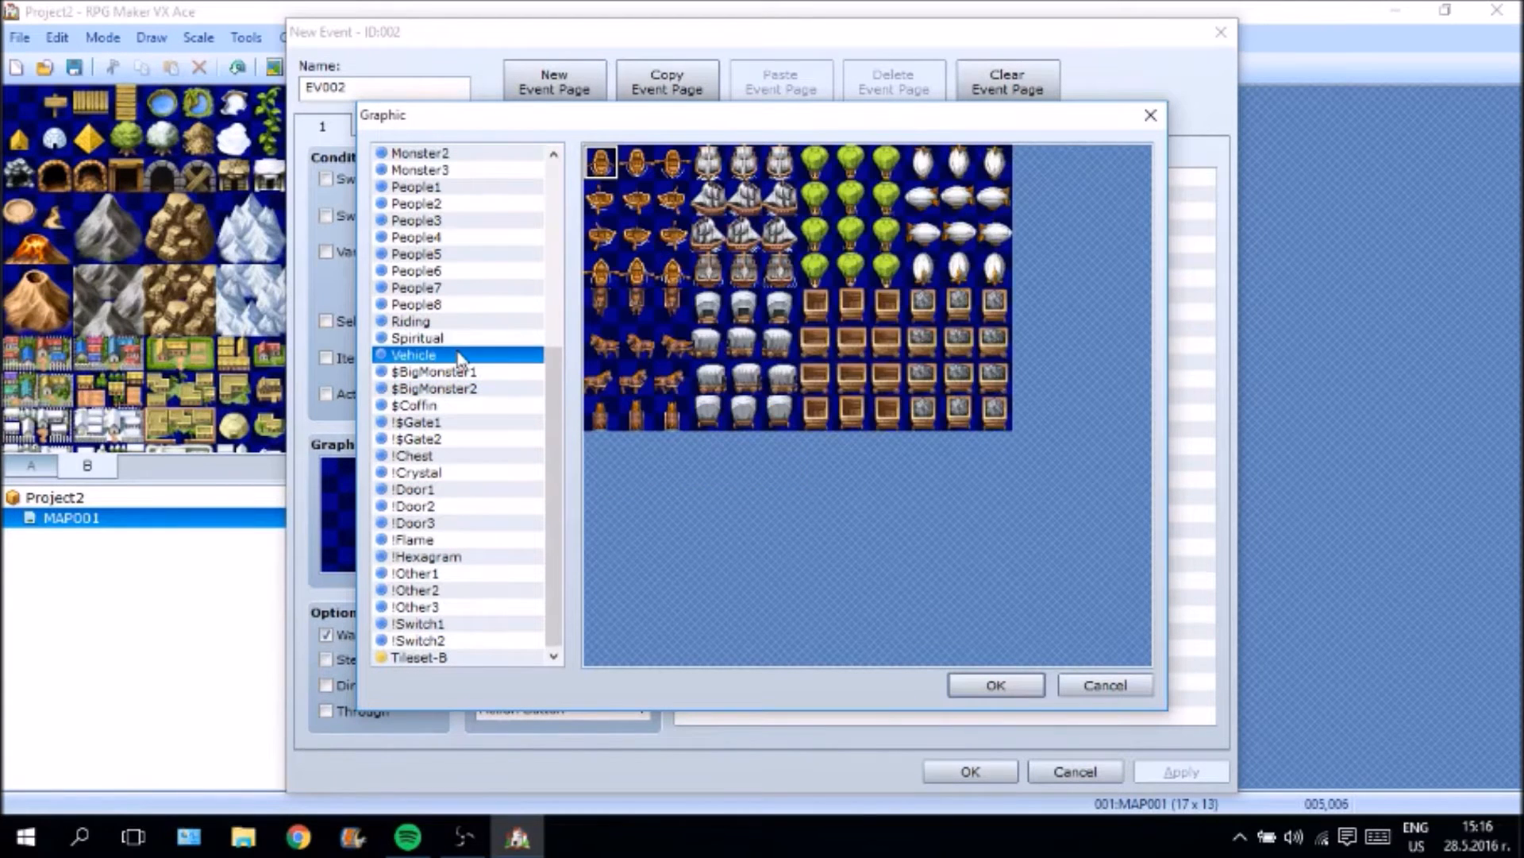
# Give the new event the flower basket graphic from the !Other3 set.
pyautogui.click(415, 640)
pyautogui.press('Up')
pyautogui.press('Up')
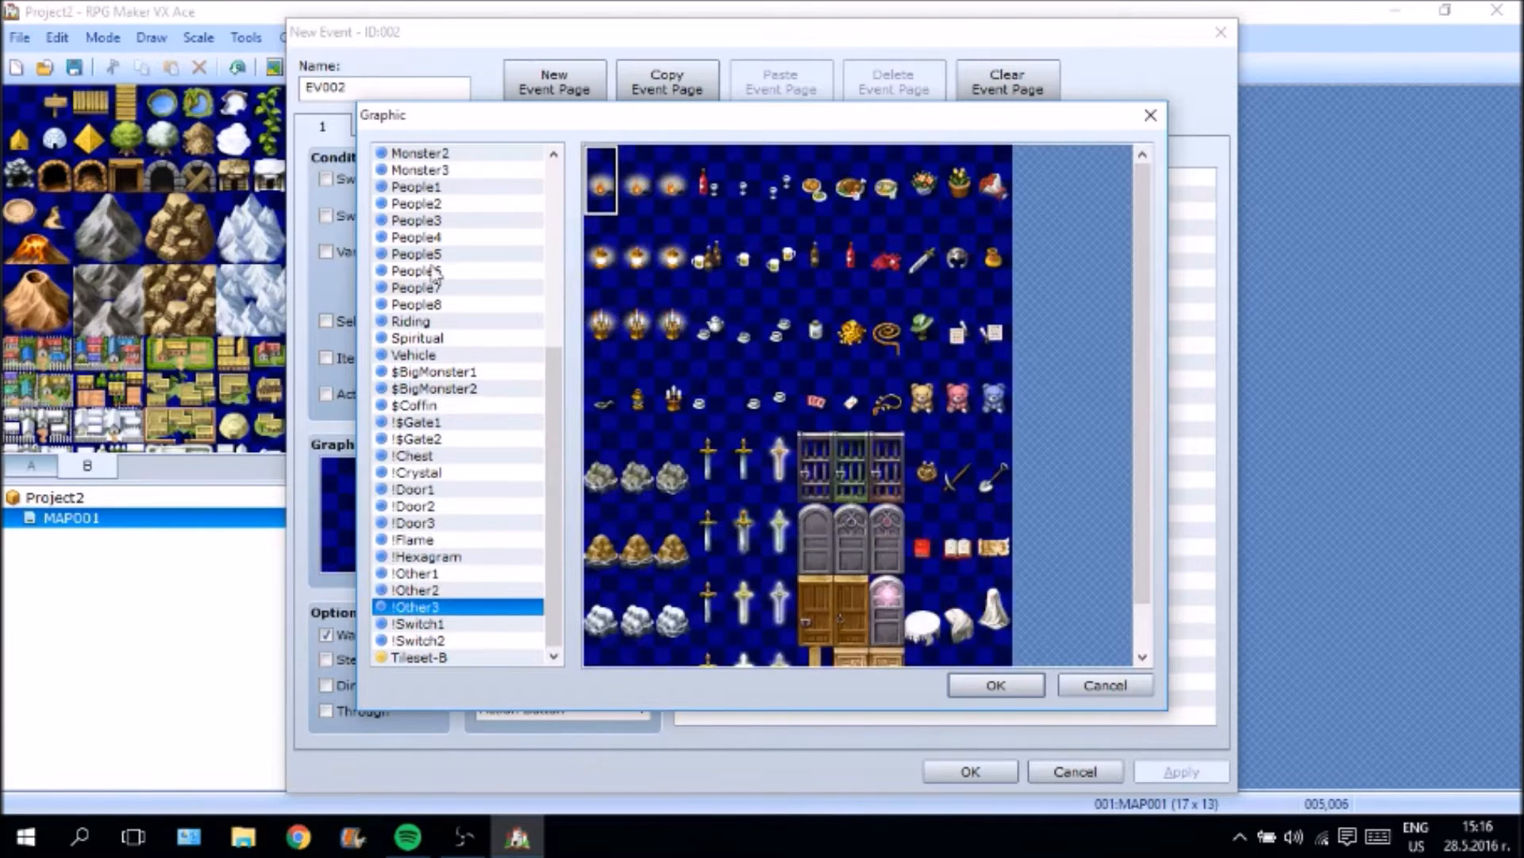
pyautogui.doubleClick(924, 184)
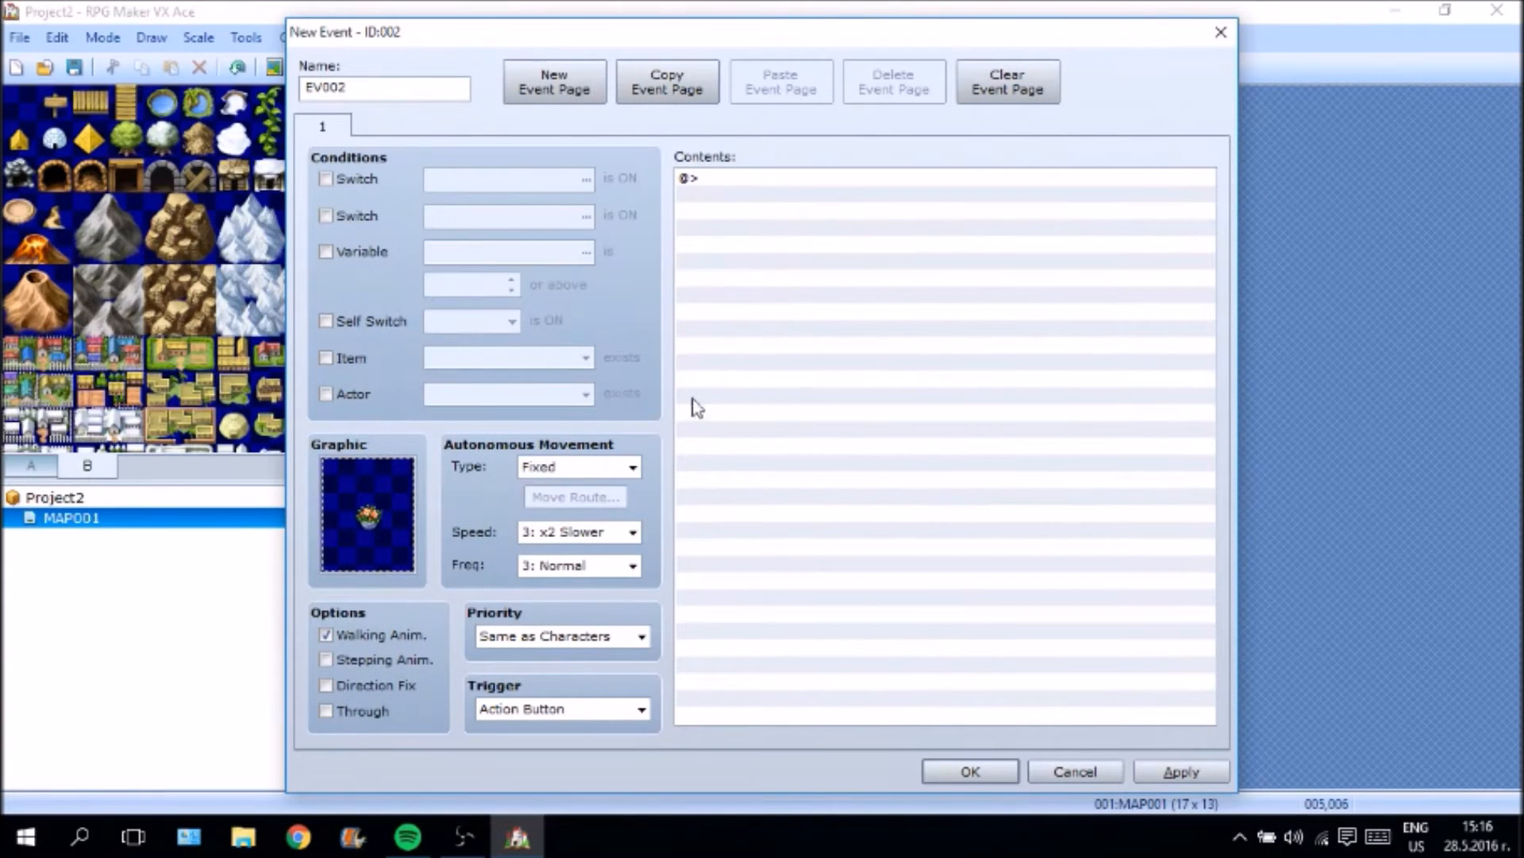
# Set the event's priority to Same as Characters and its trigger to Player Touch, and apply the settings.
pyautogui.click(547, 636)
pyautogui.click(548, 677)
pyautogui.click(640, 709)
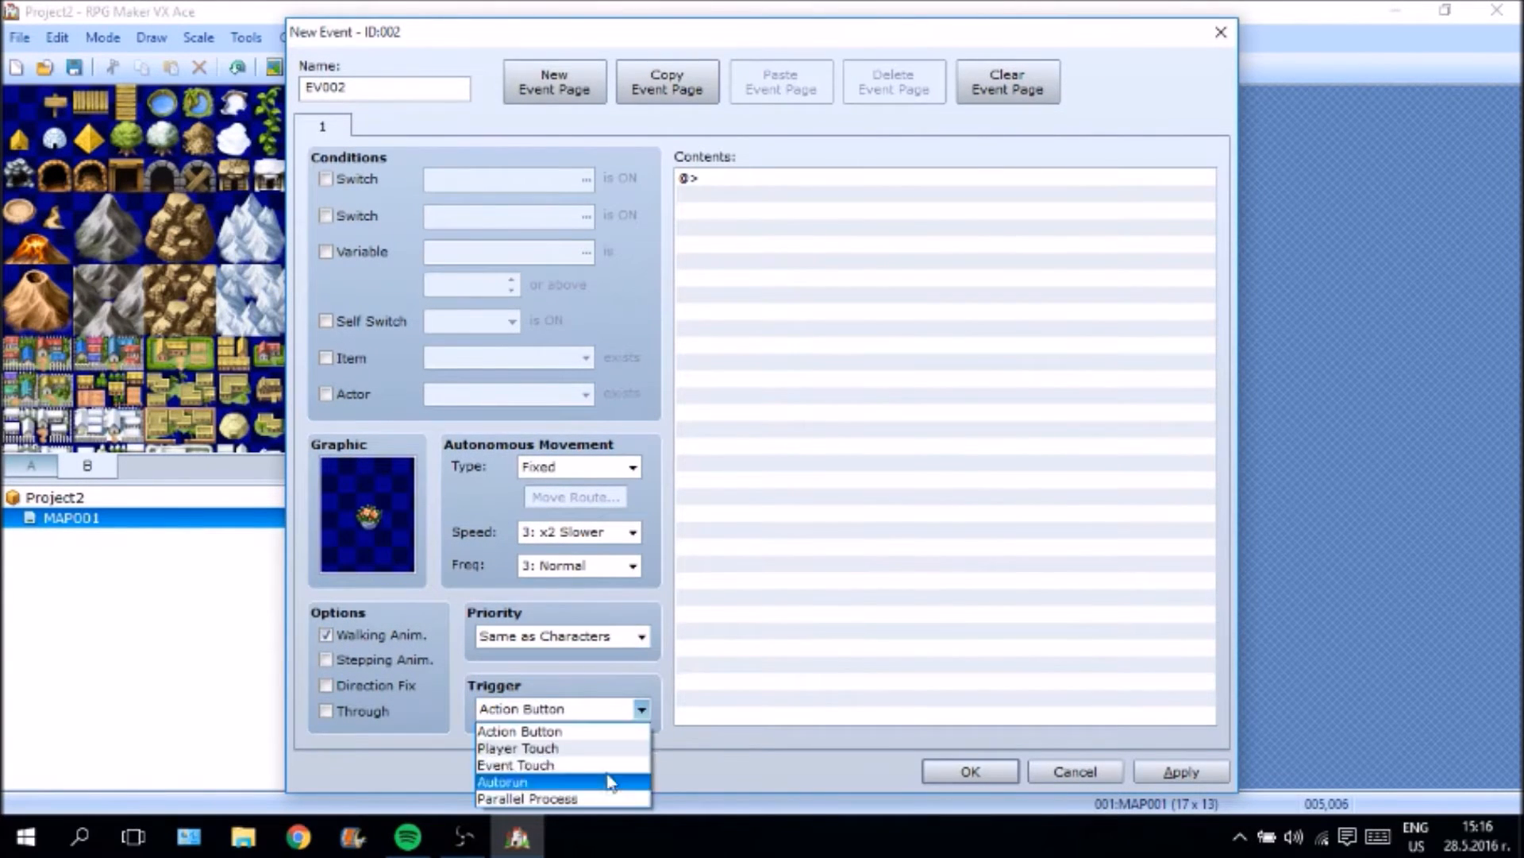
pyautogui.click(599, 749)
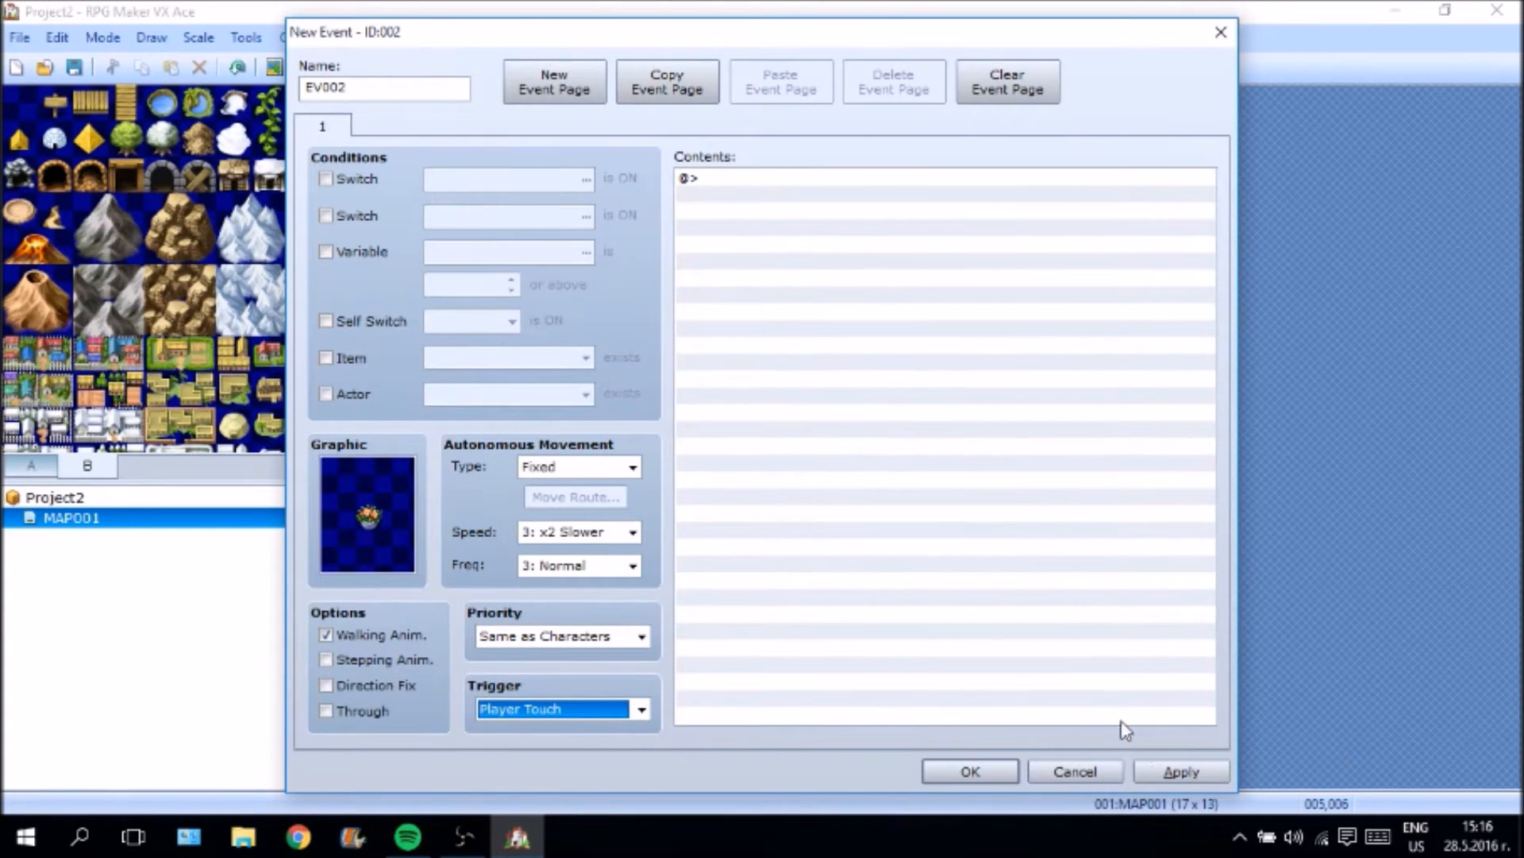
pyautogui.click(1178, 770)
# Add a Show Text command reading "You found Healthpot Resource." with "+1 Healthpot Resource." on the second line.
pyautogui.doubleClick(741, 177)
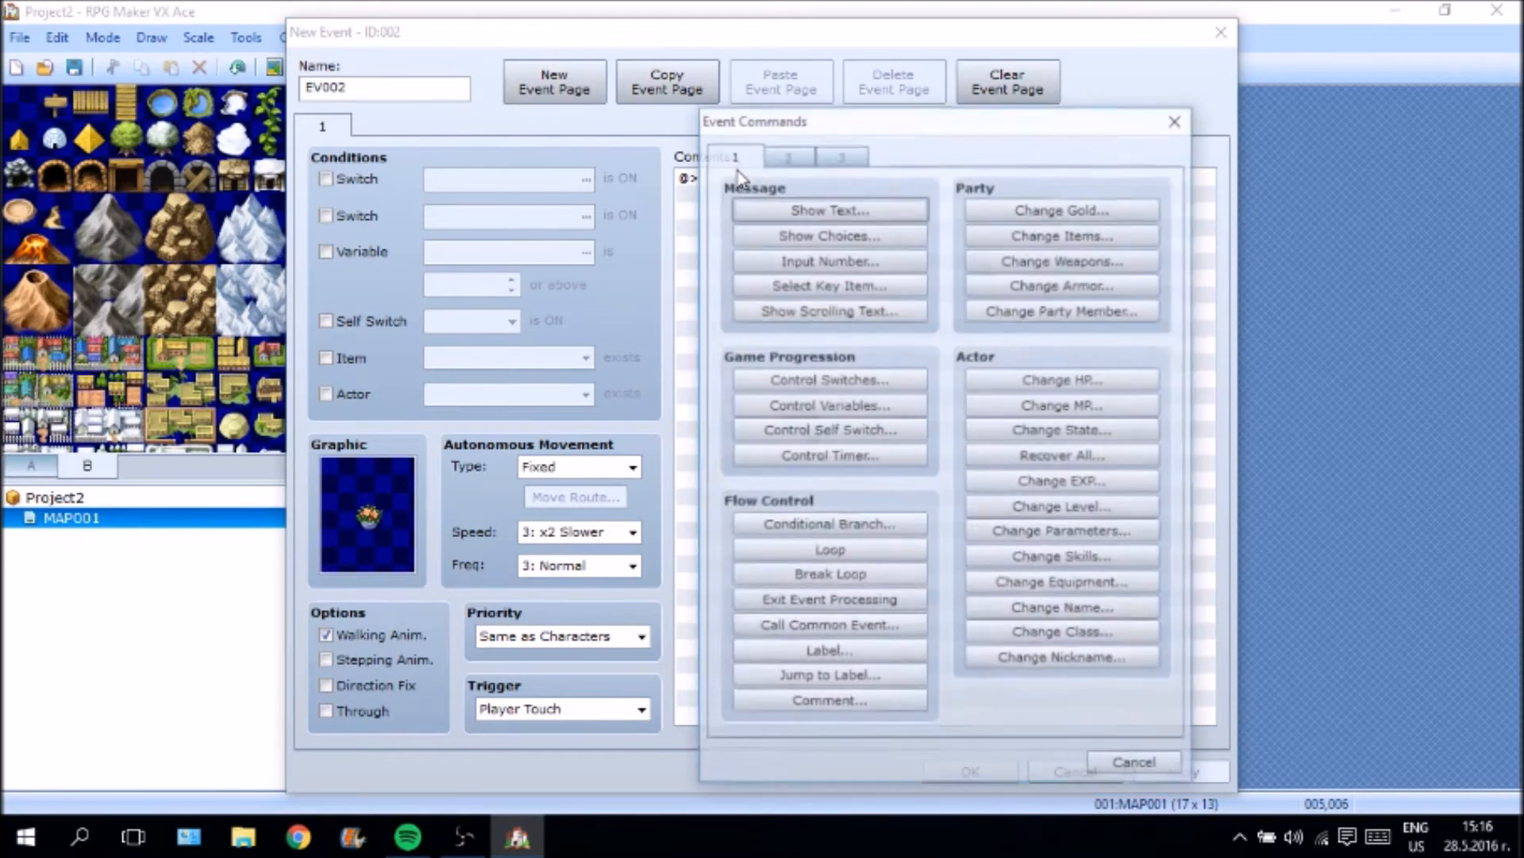
pyautogui.click(868, 208)
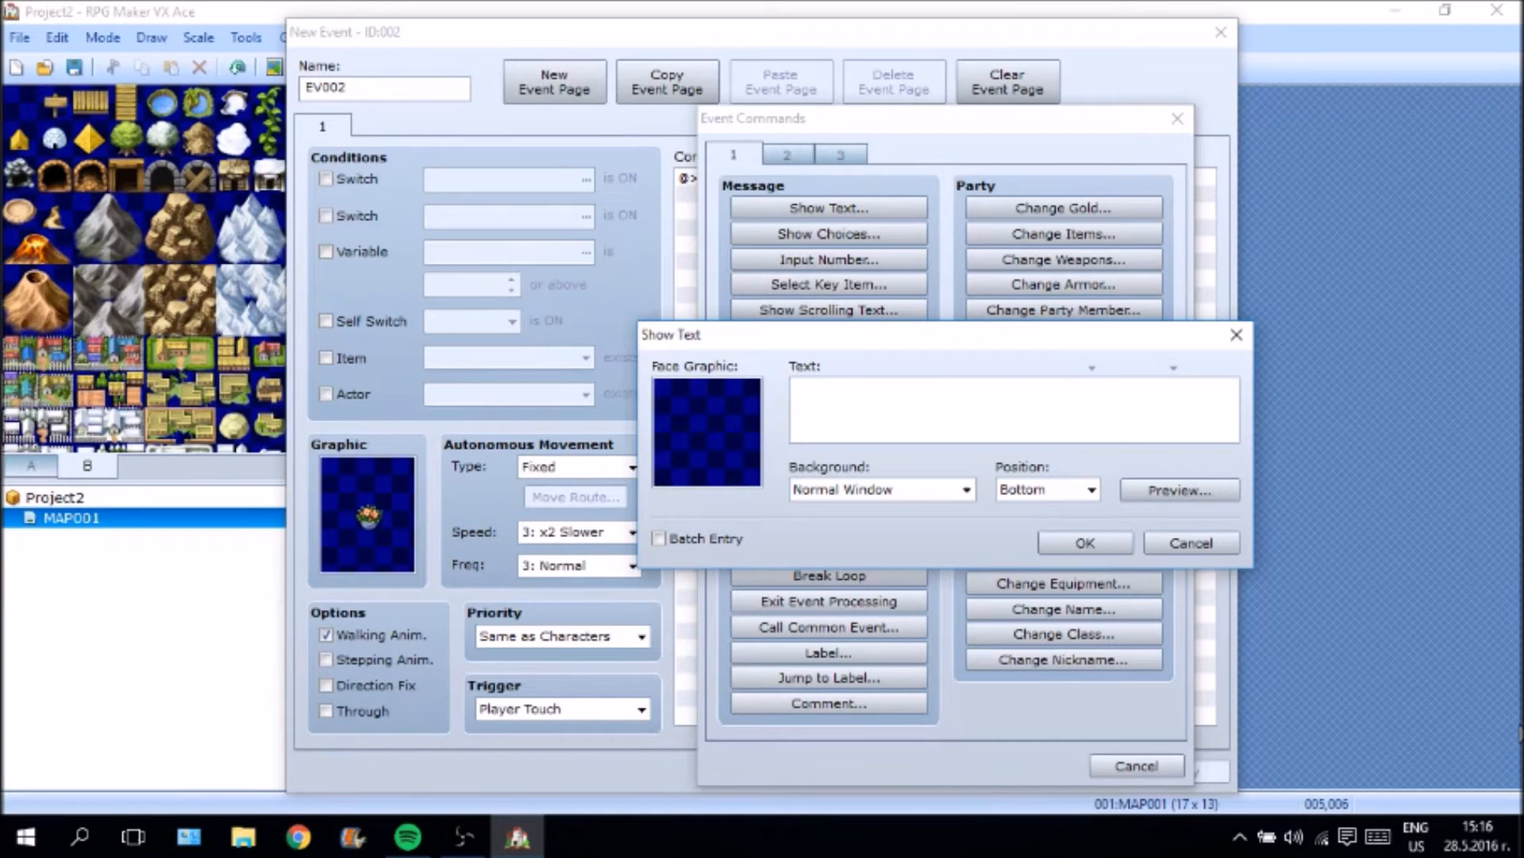
pyautogui.write('You found He')
pyautogui.press('BackSpace')
pyautogui.write('althpot')
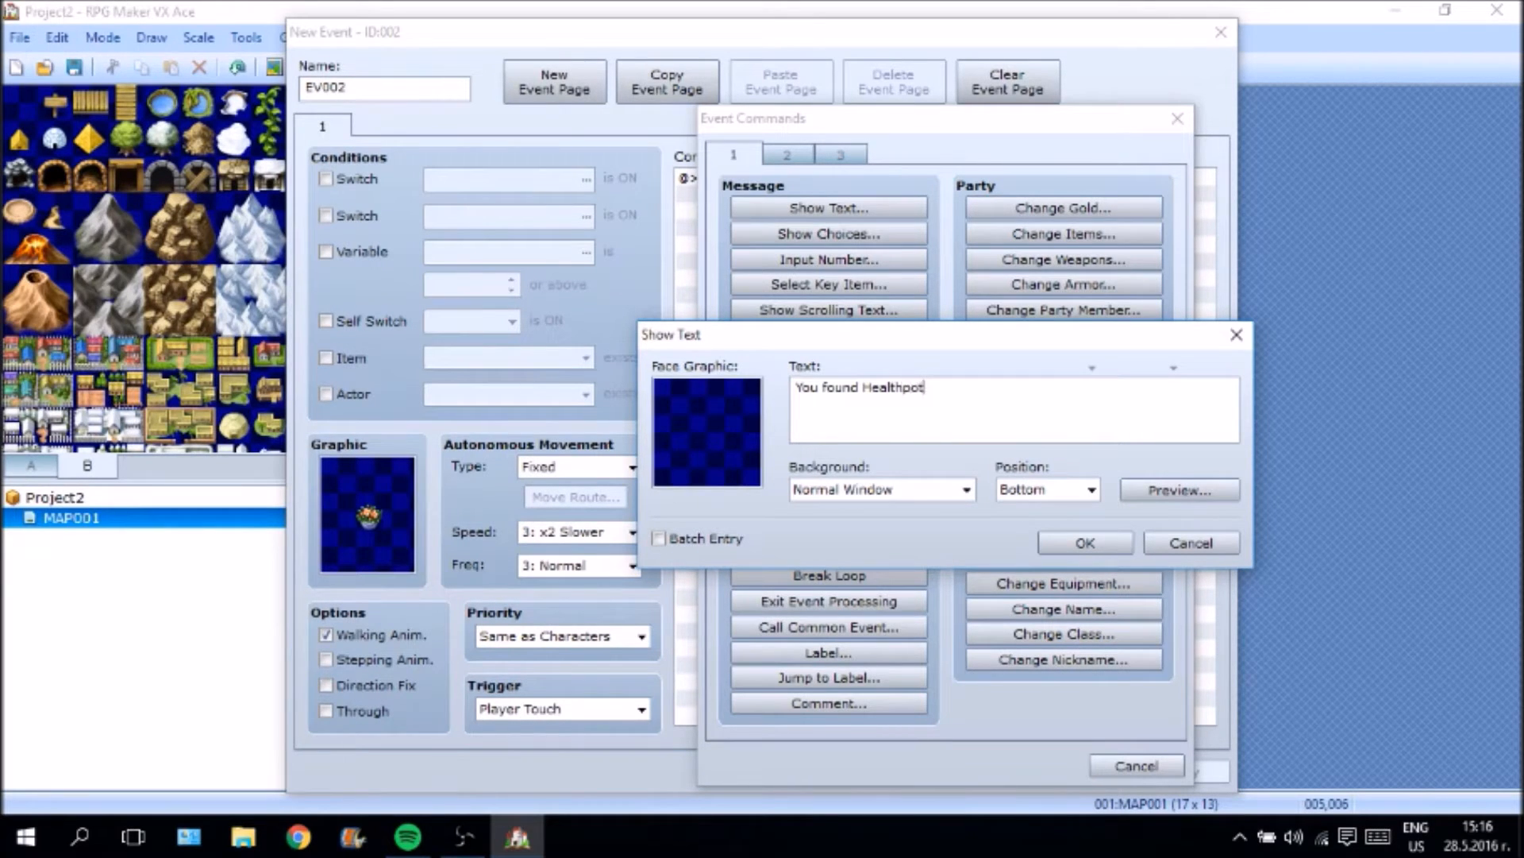
pyautogui.write(' Resource.')
pyautogui.press('Tab')
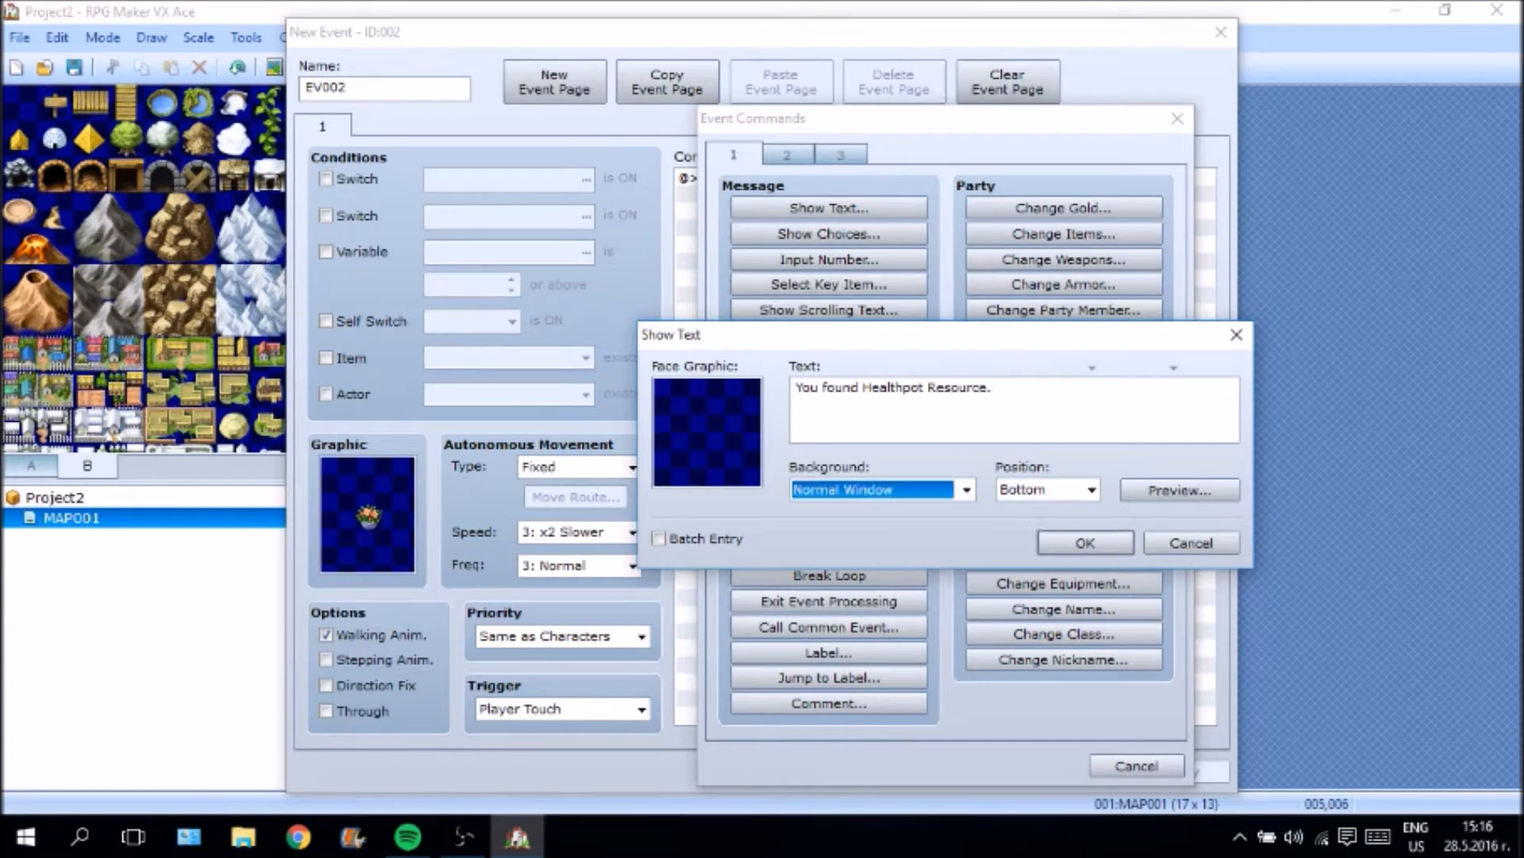
pyautogui.hotkey('shift', 'Tab')
pyautogui.press('Return')
pyautogui.write('+1 ')
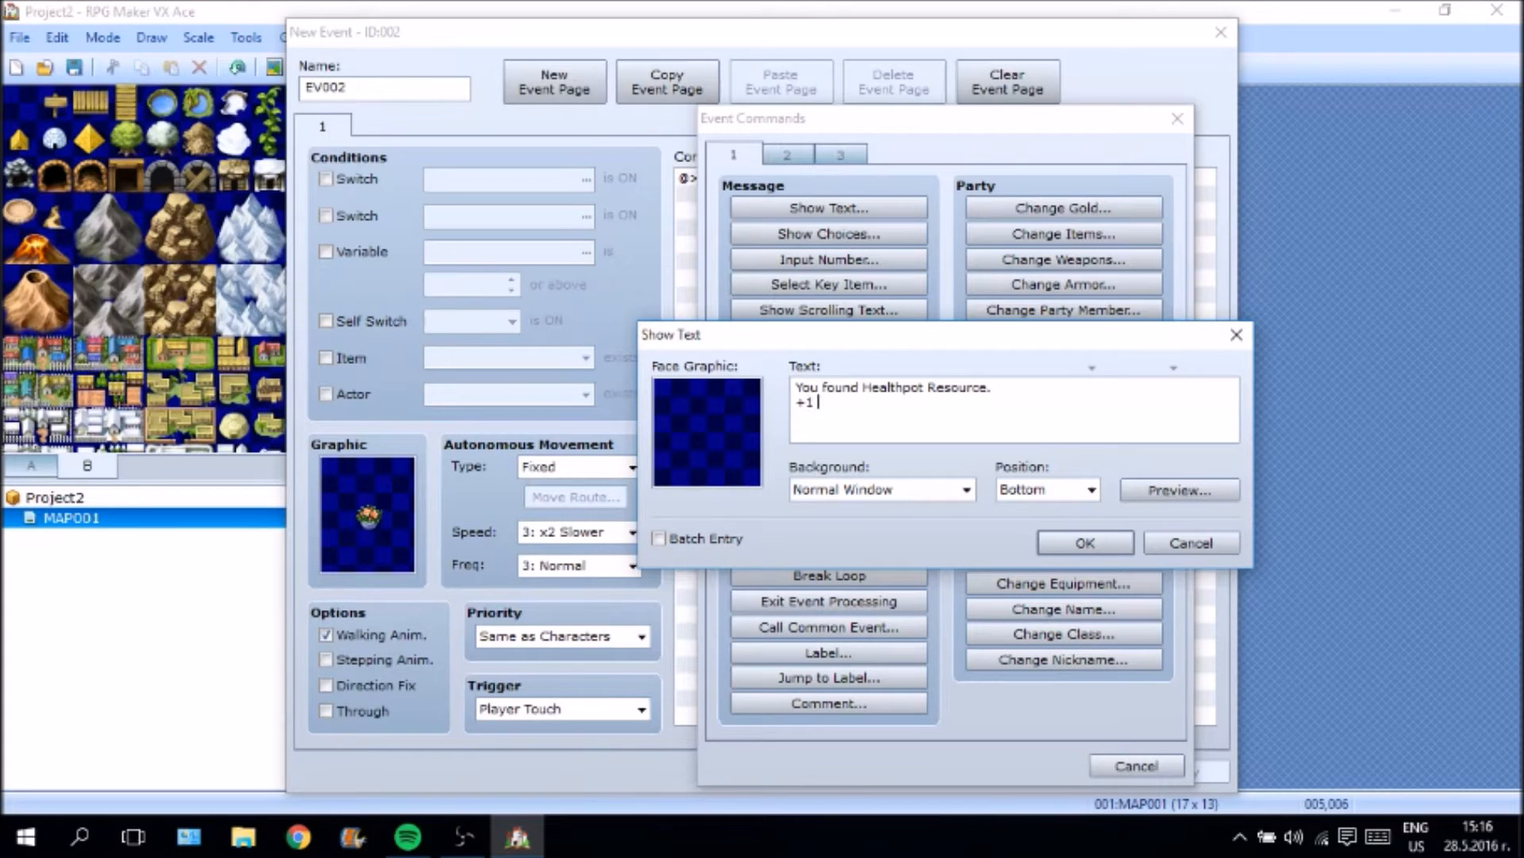
pyautogui.write('Healthpot Resource.')
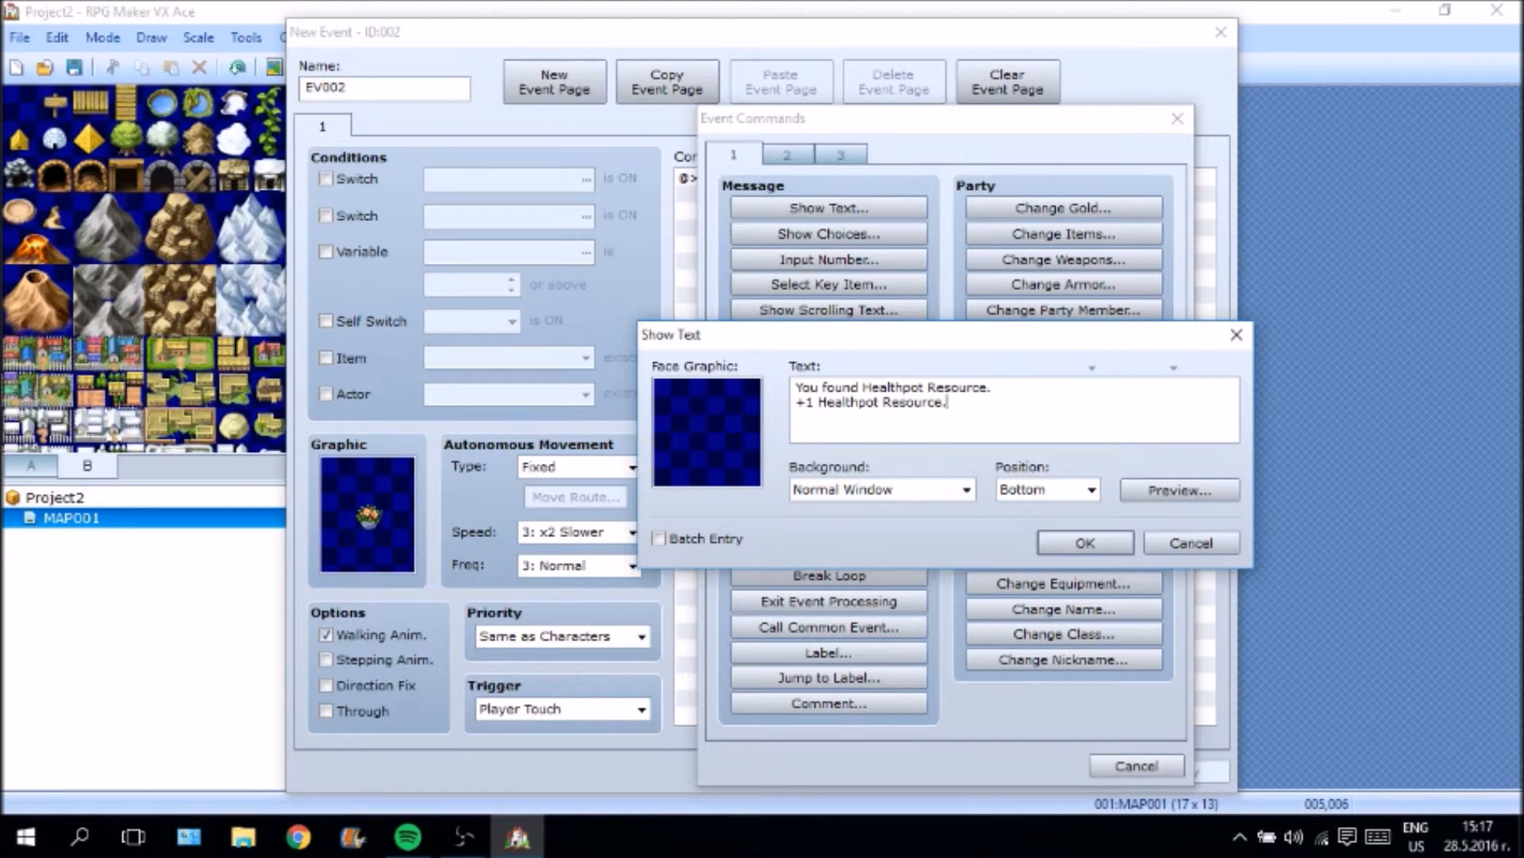
pyautogui.click(1085, 548)
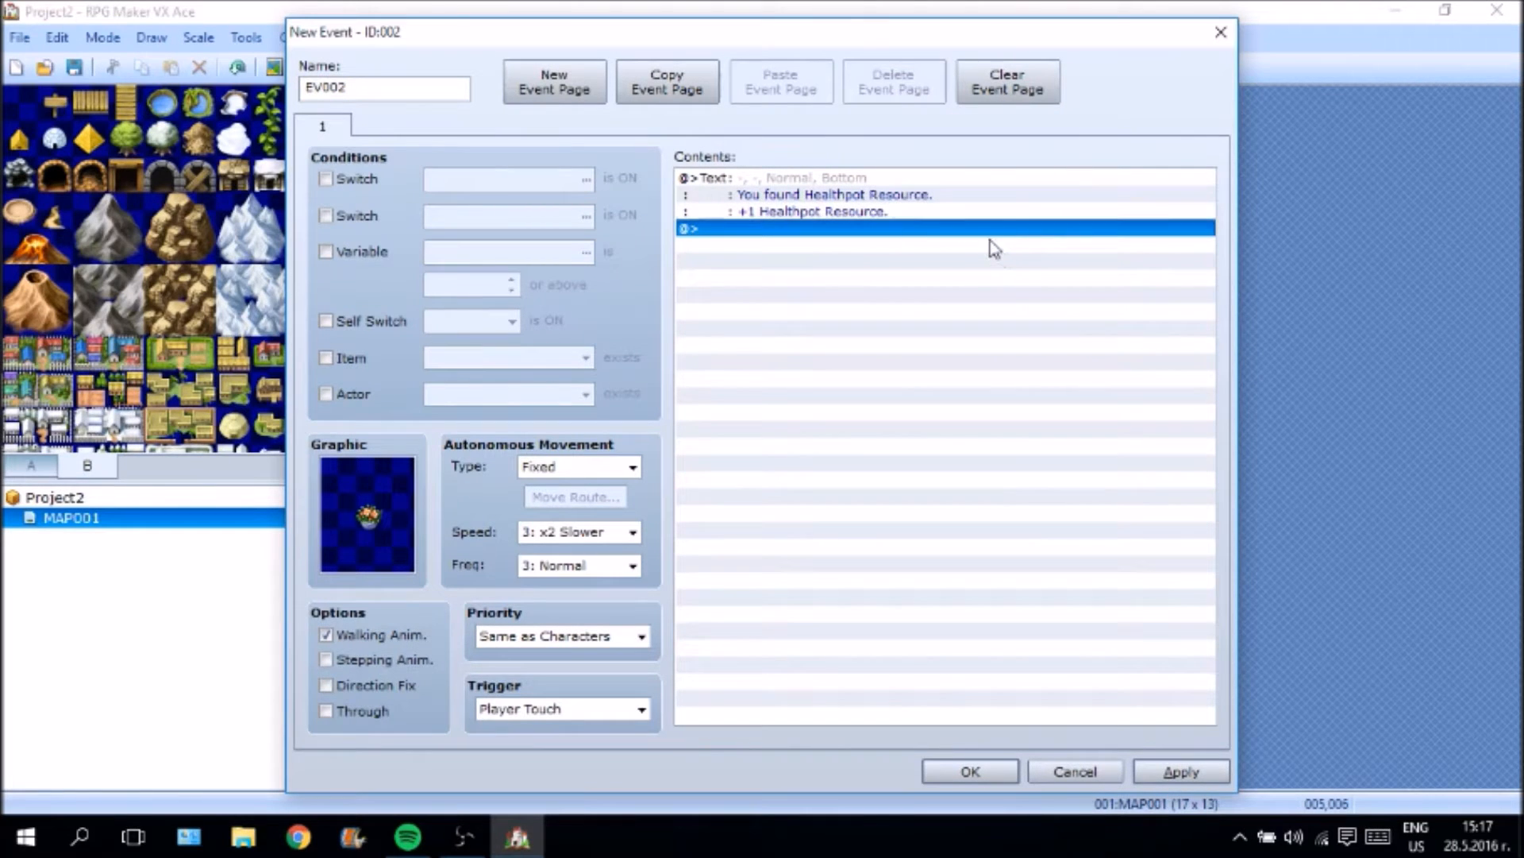
# Add a Change Items command below the message that increases HealthPot Resource by 1, and save the event.
pyautogui.click(827, 194)
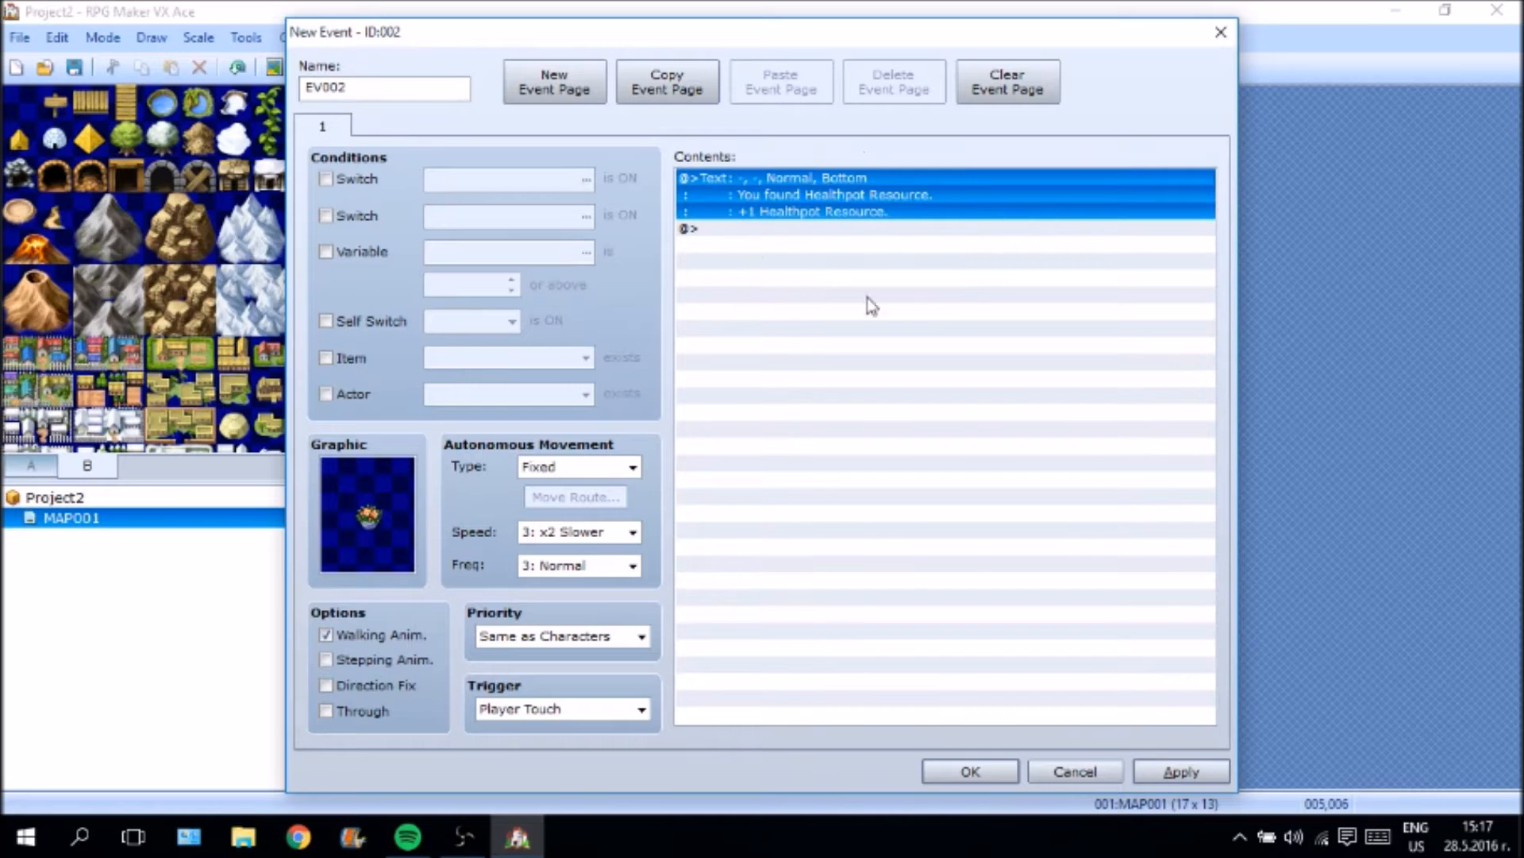
pyautogui.rightClick(728, 228)
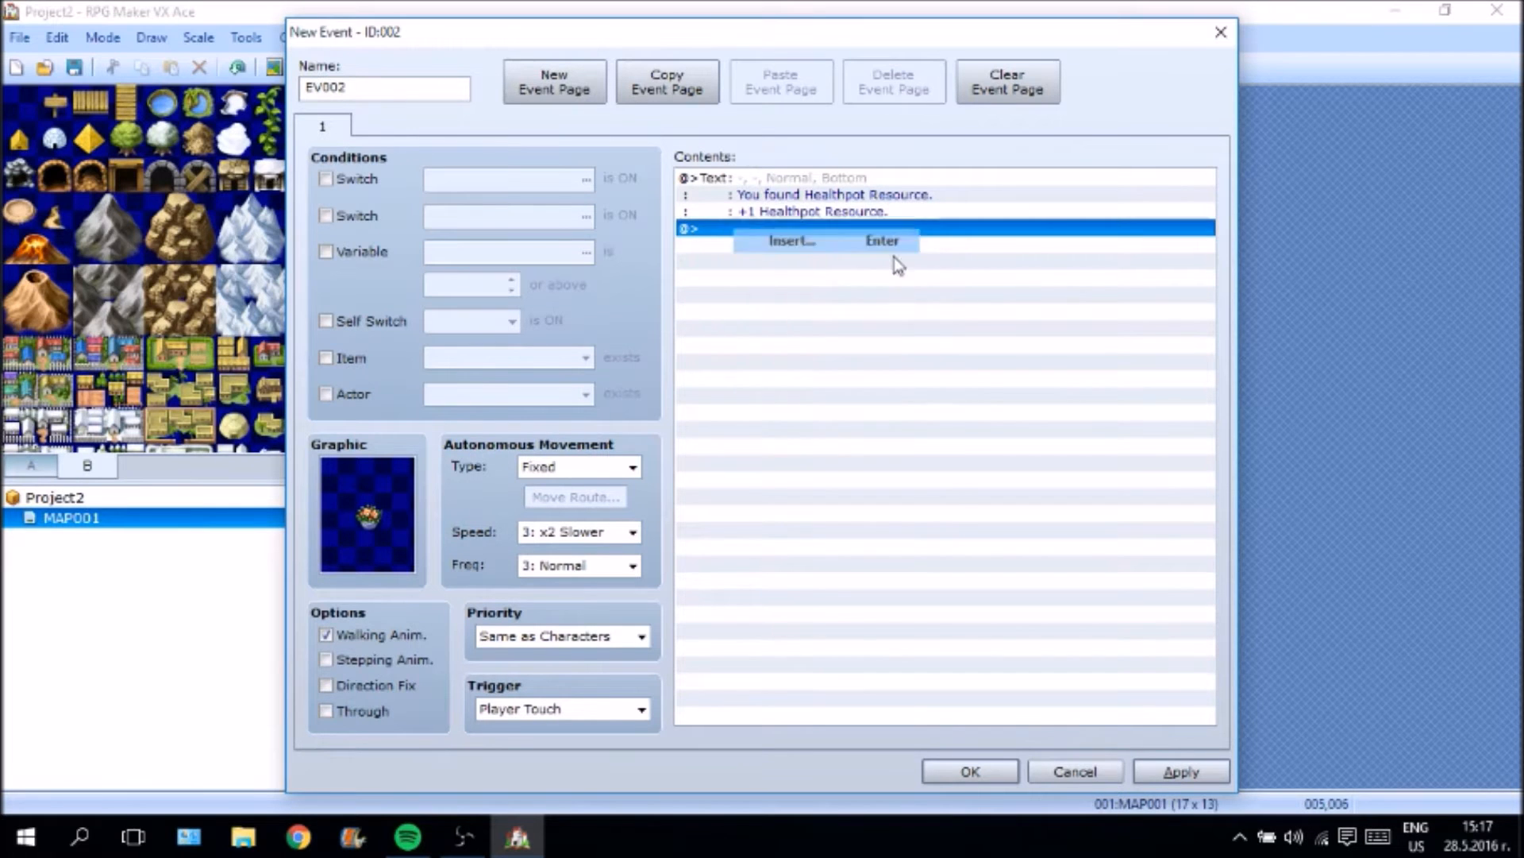
pyautogui.click(881, 241)
pyautogui.click(1063, 234)
pyautogui.click(896, 359)
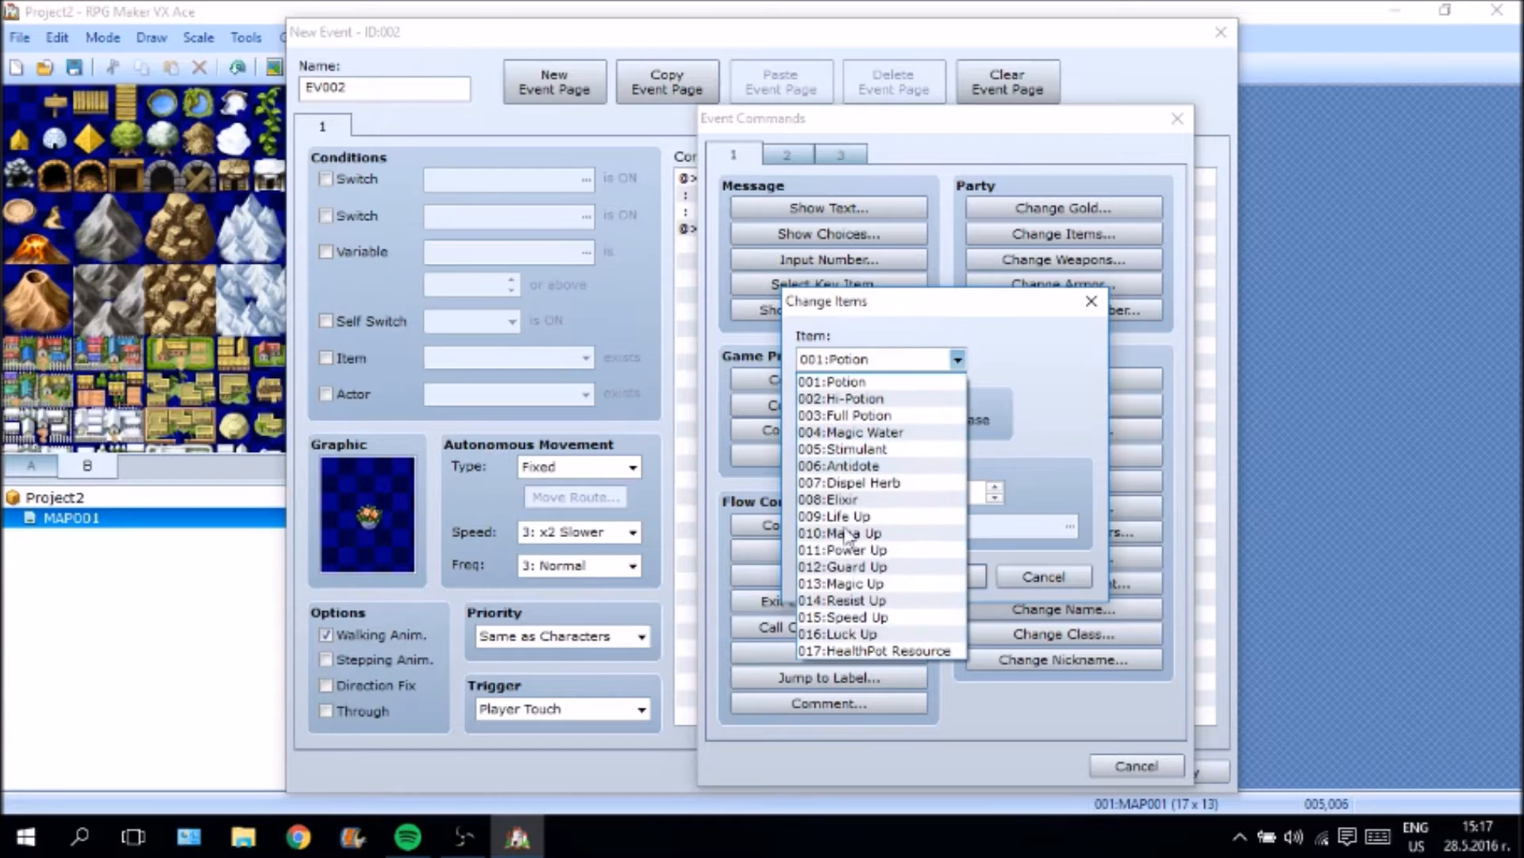
pyautogui.click(860, 653)
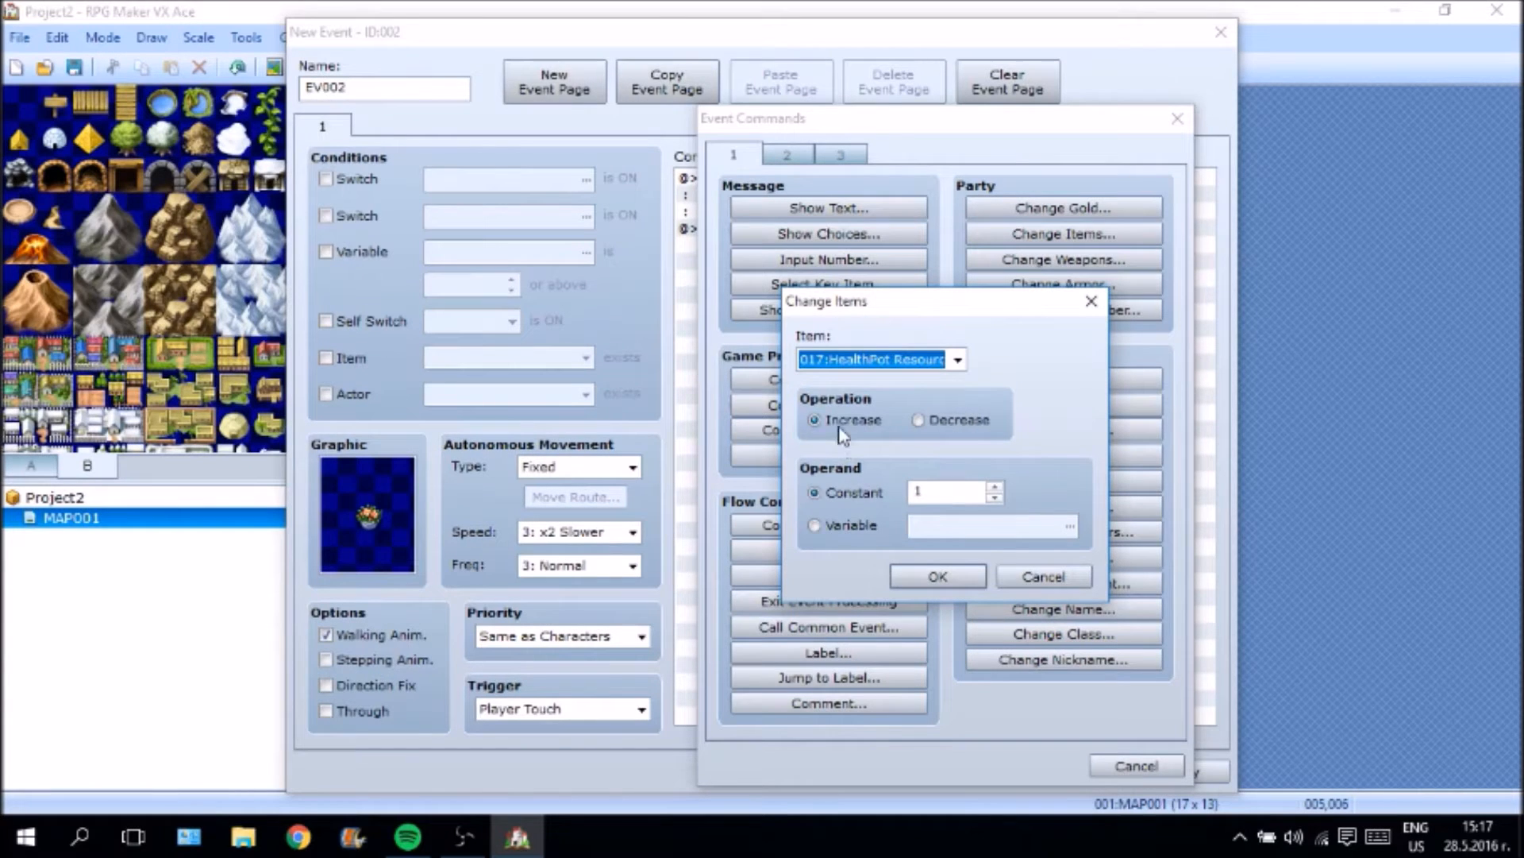
pyautogui.click(957, 578)
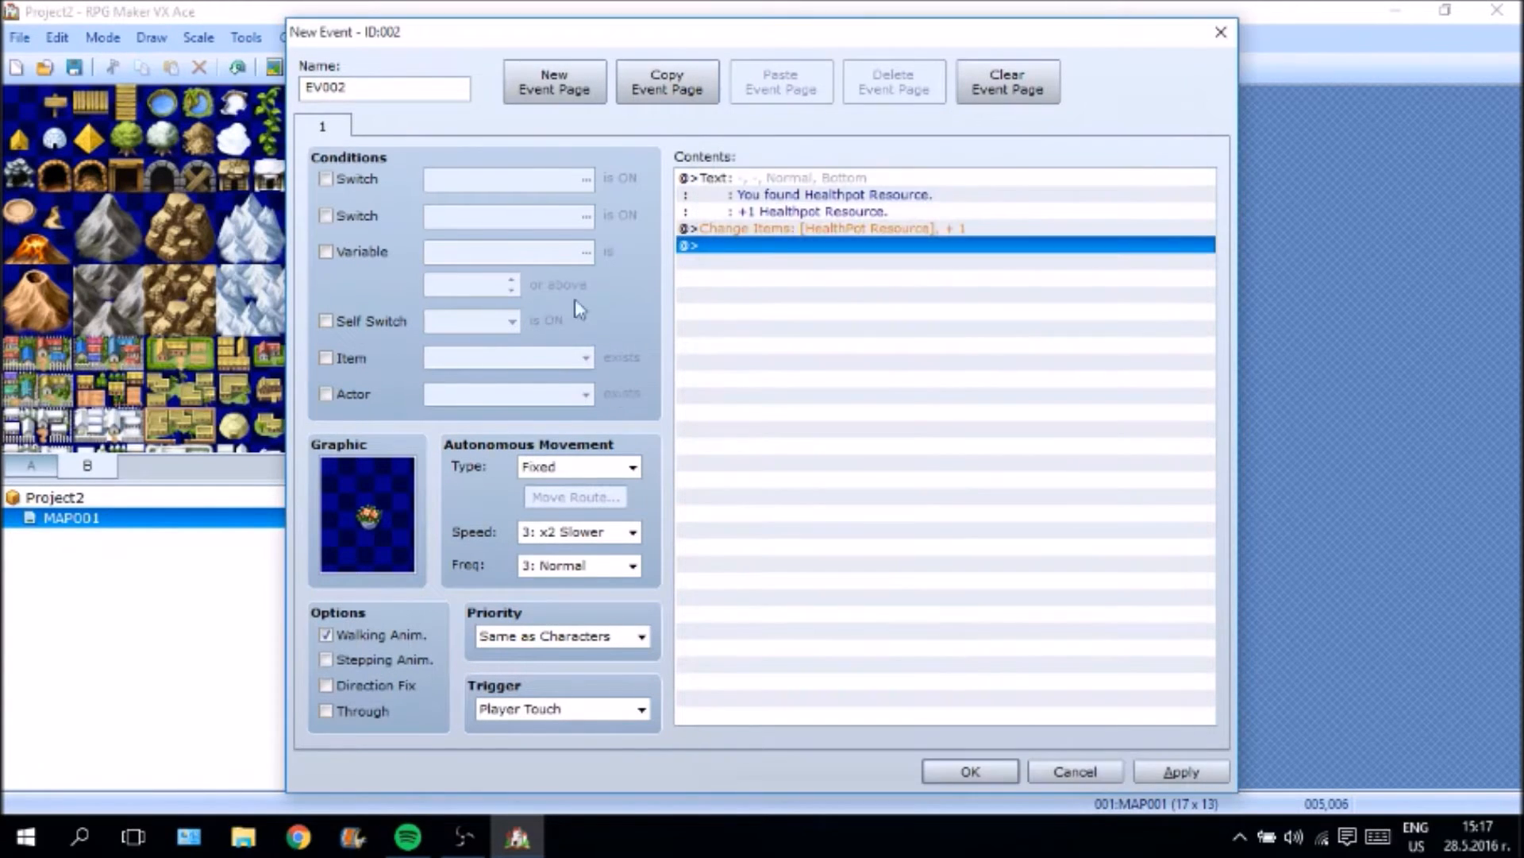
pyautogui.click(1182, 772)
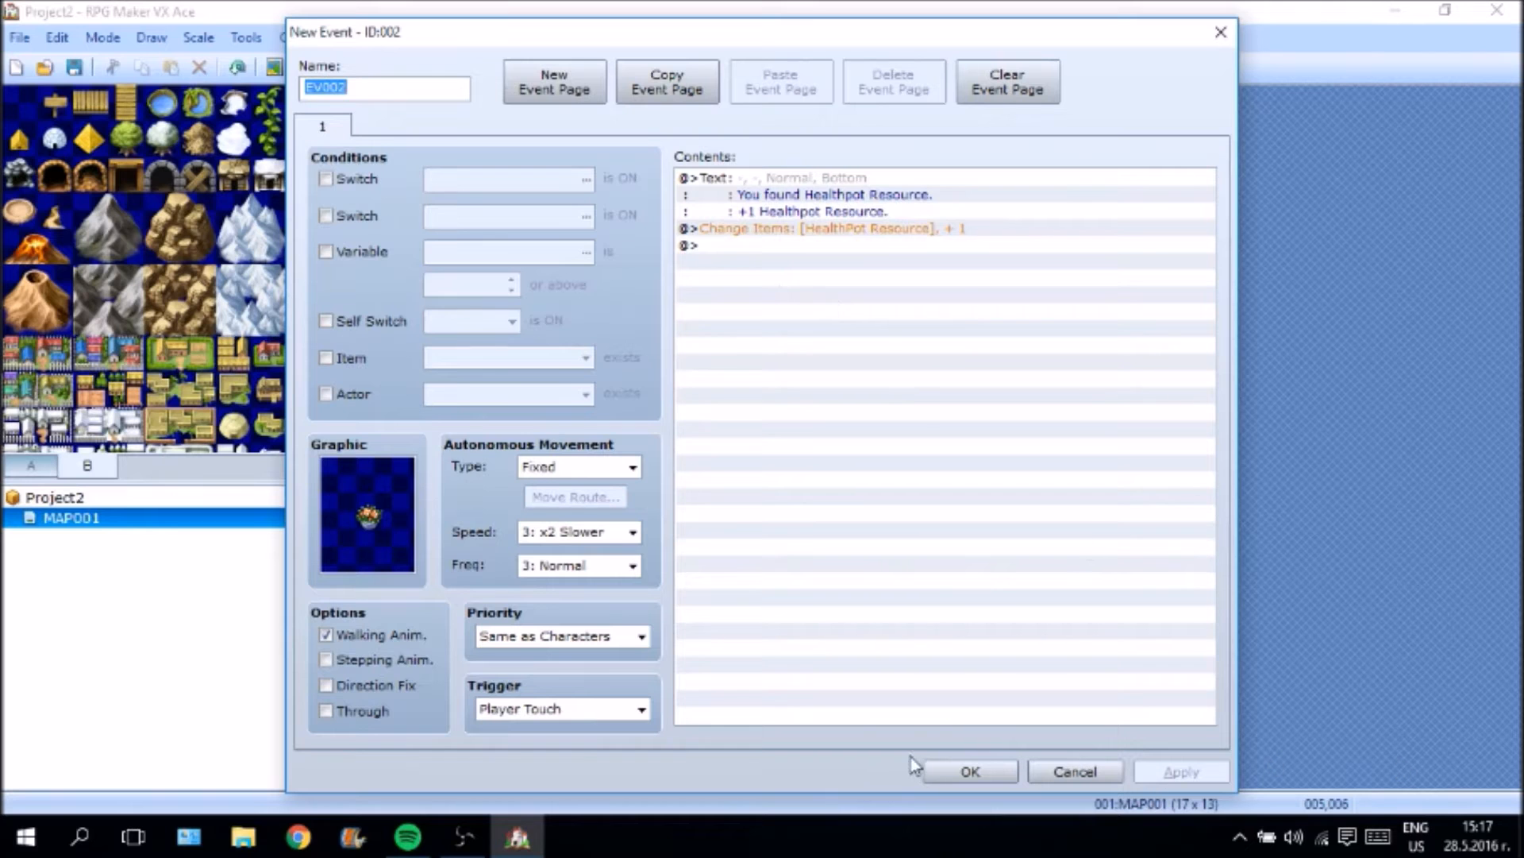
pyautogui.click(929, 771)
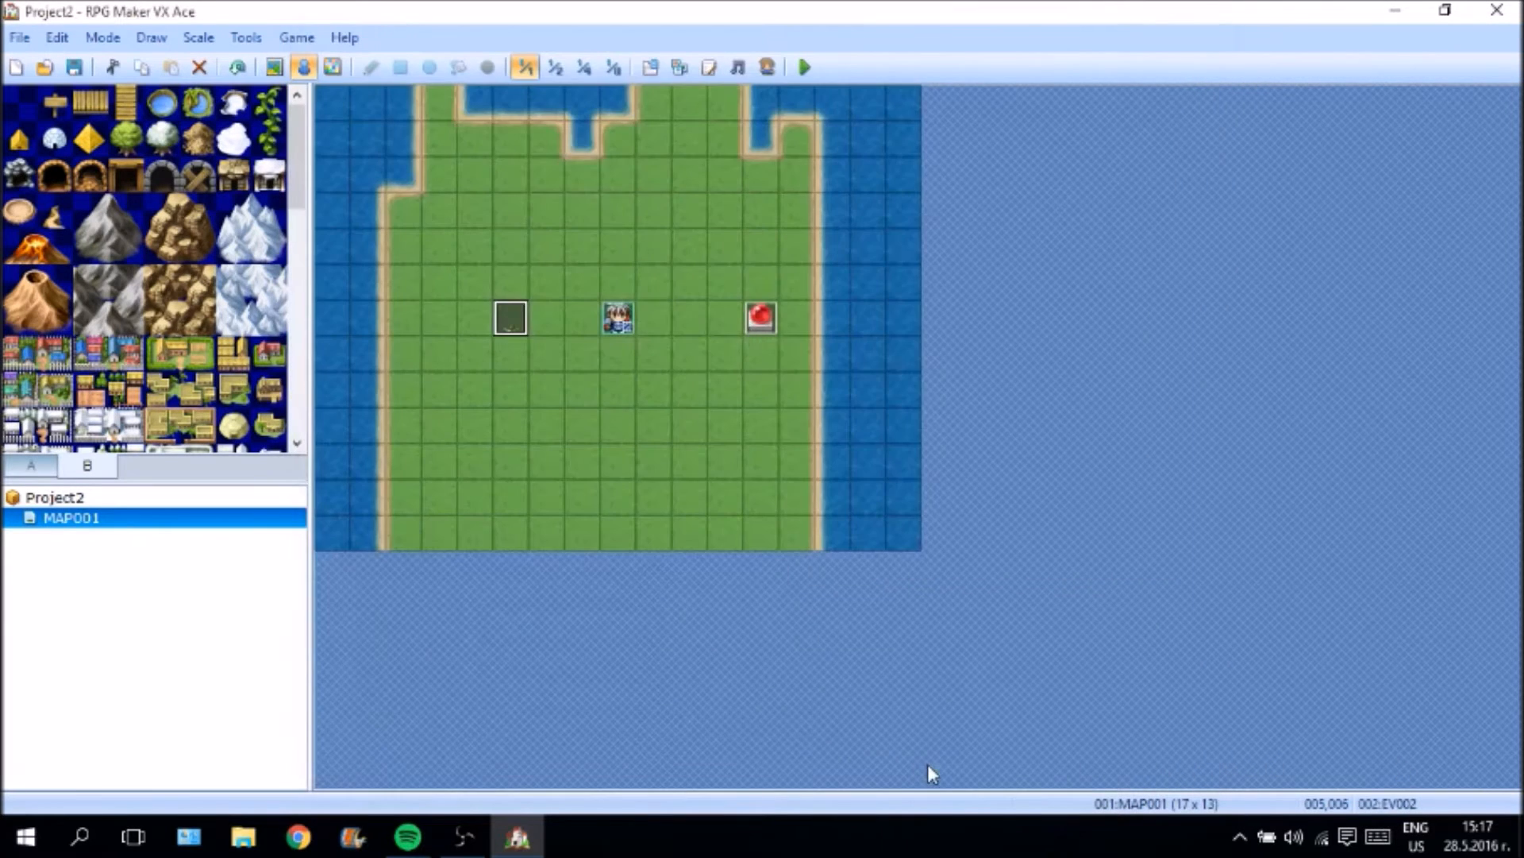
# Edit the red orb event on the map, with priority Same as Characters and trigger Player Touch.
pyautogui.rightClick(758, 334)
pyautogui.click(844, 320)
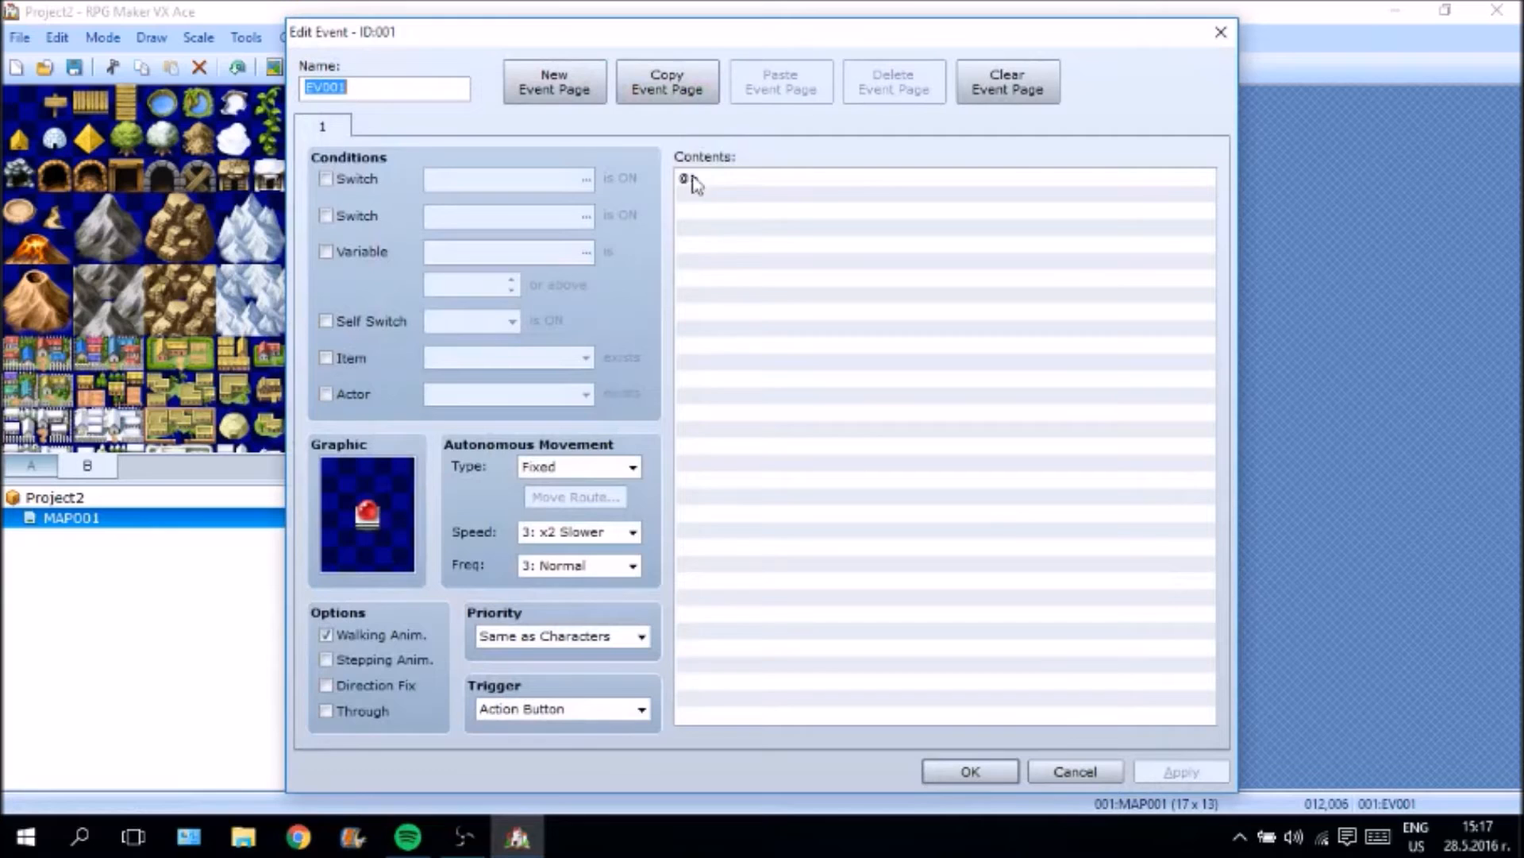
pyautogui.click(612, 636)
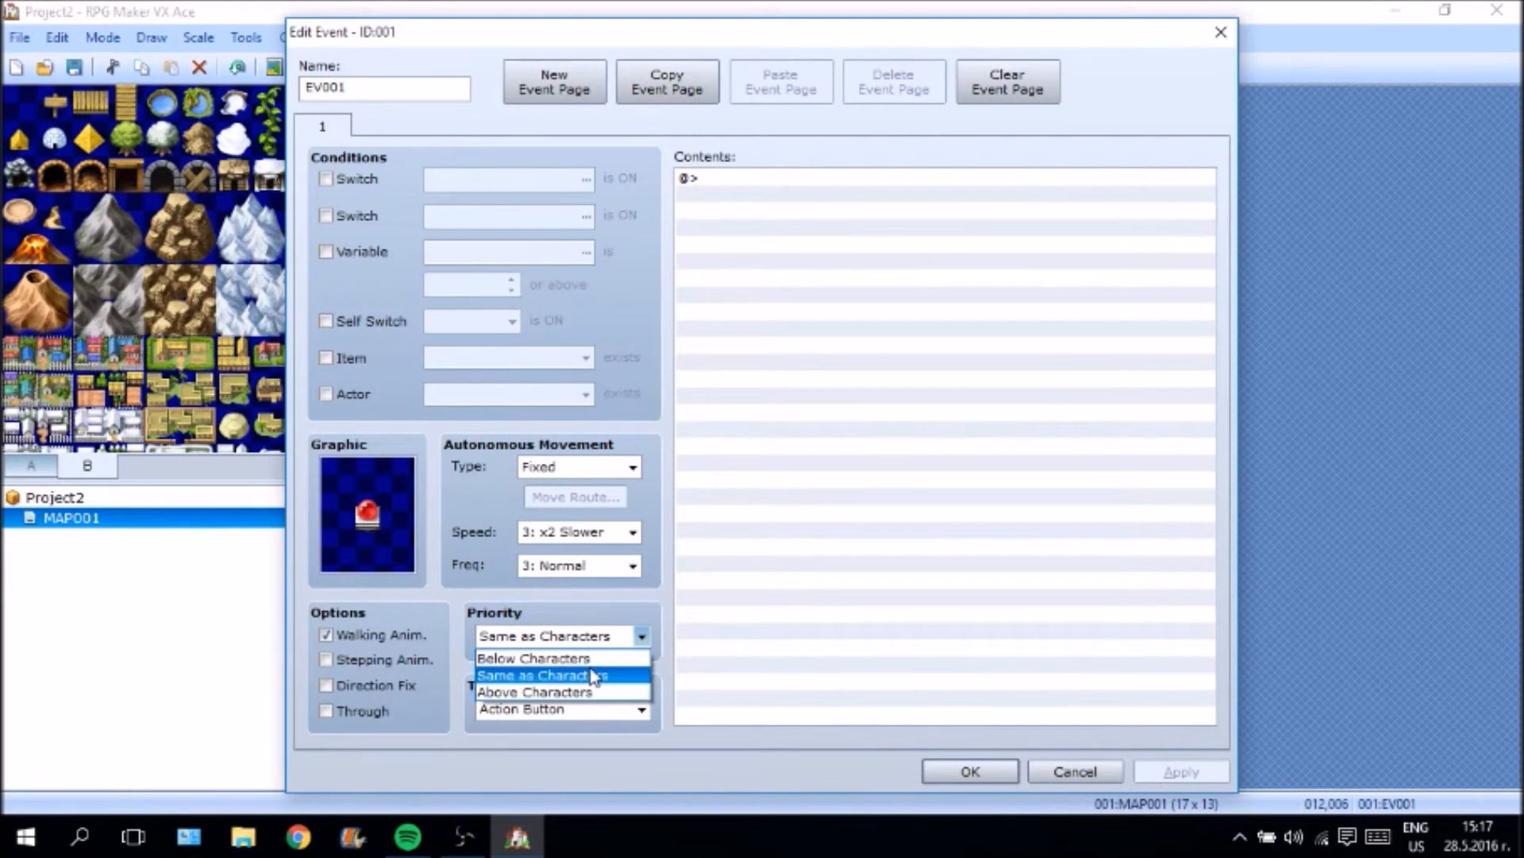
pyautogui.click(594, 677)
pyautogui.click(560, 713)
pyautogui.click(556, 748)
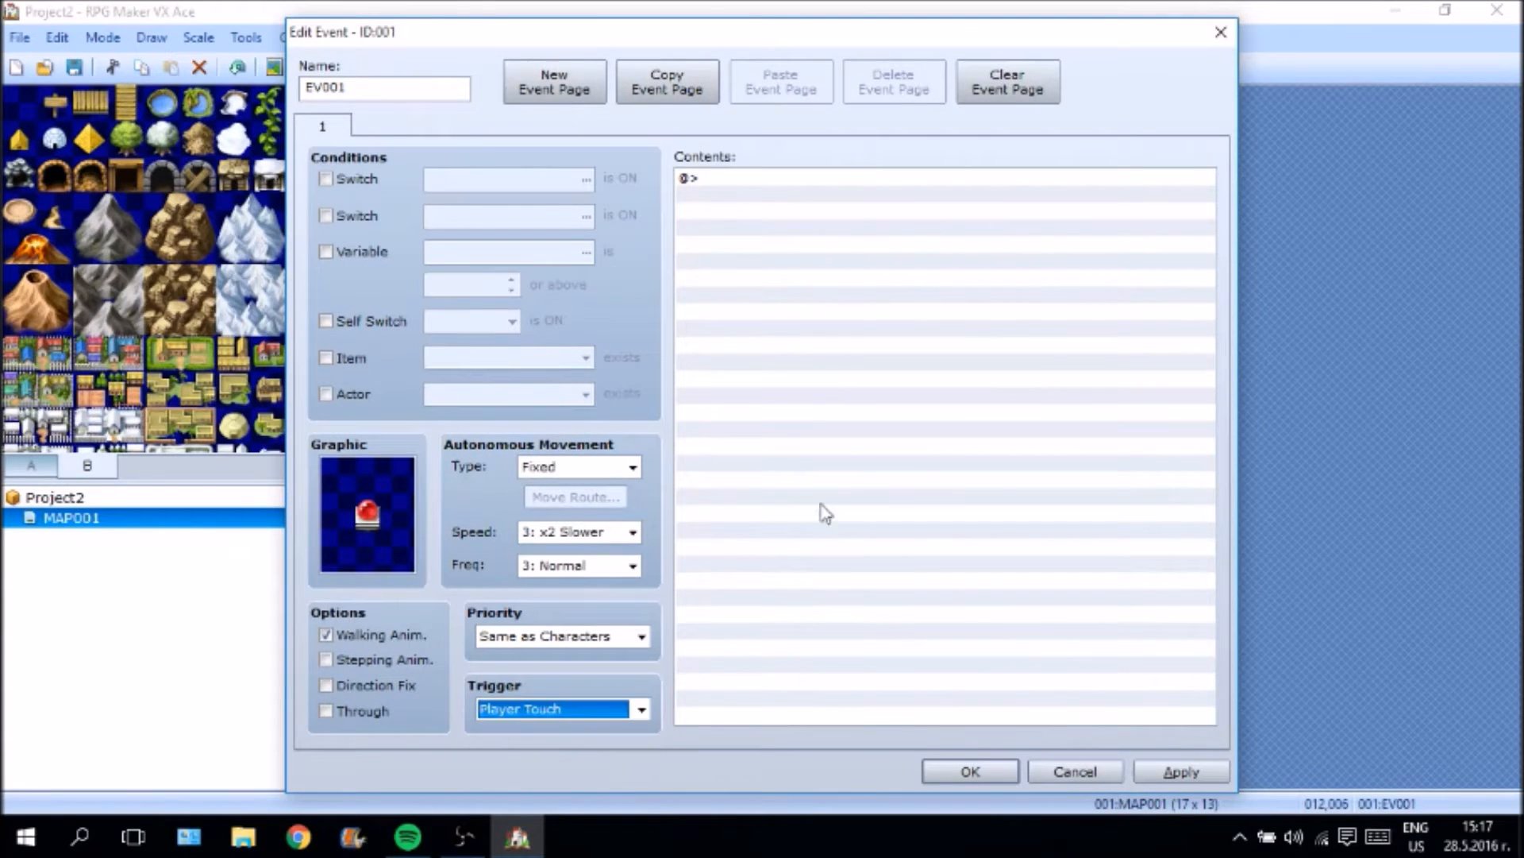
# Add a Show Text command to the red orb event reading "Do you want to craft?".
pyautogui.doubleClick(776, 187)
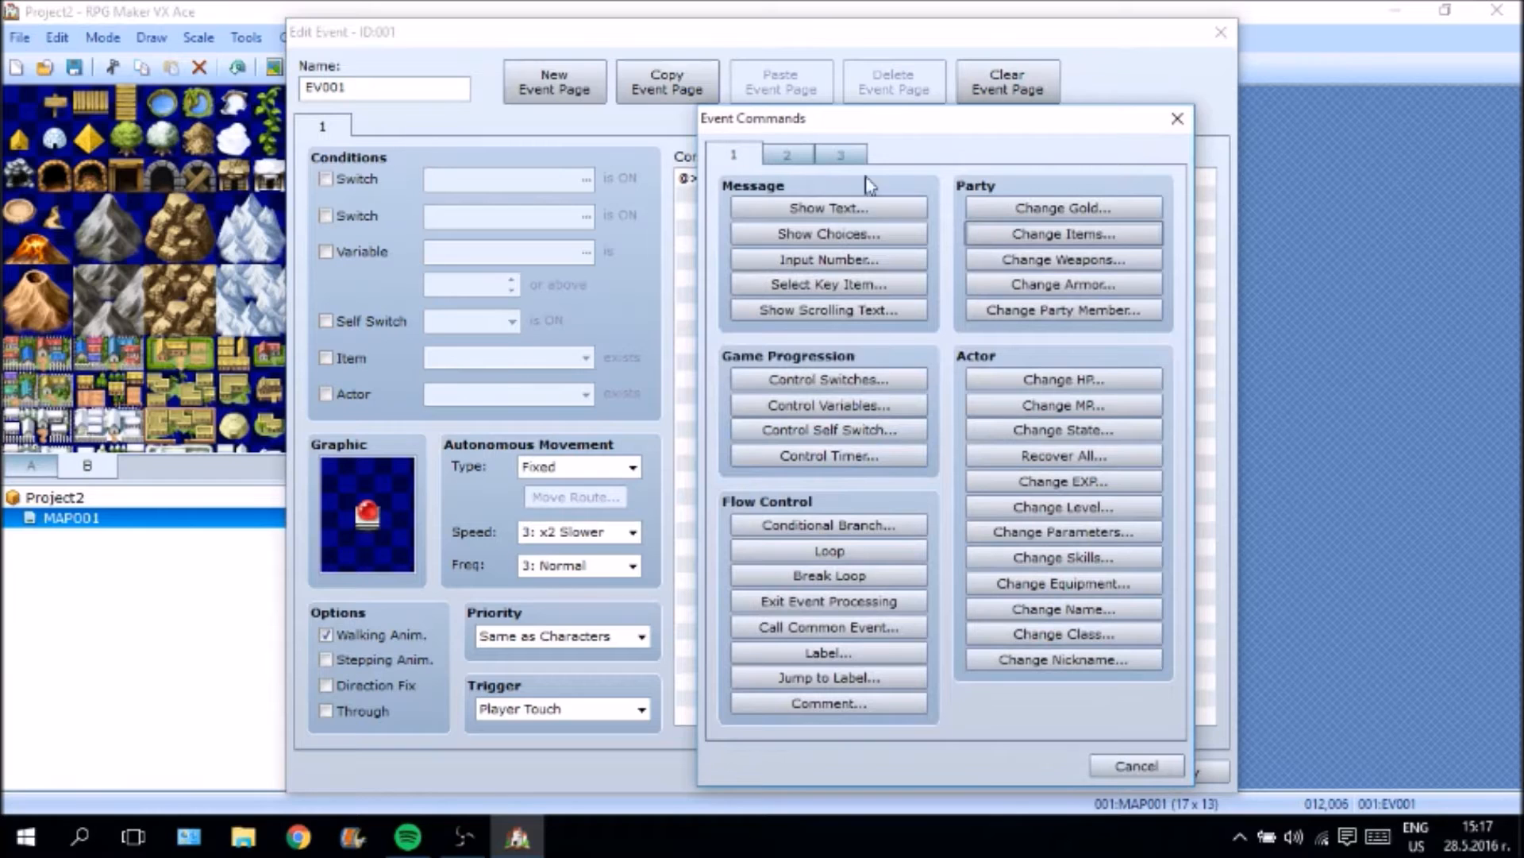
pyautogui.click(830, 213)
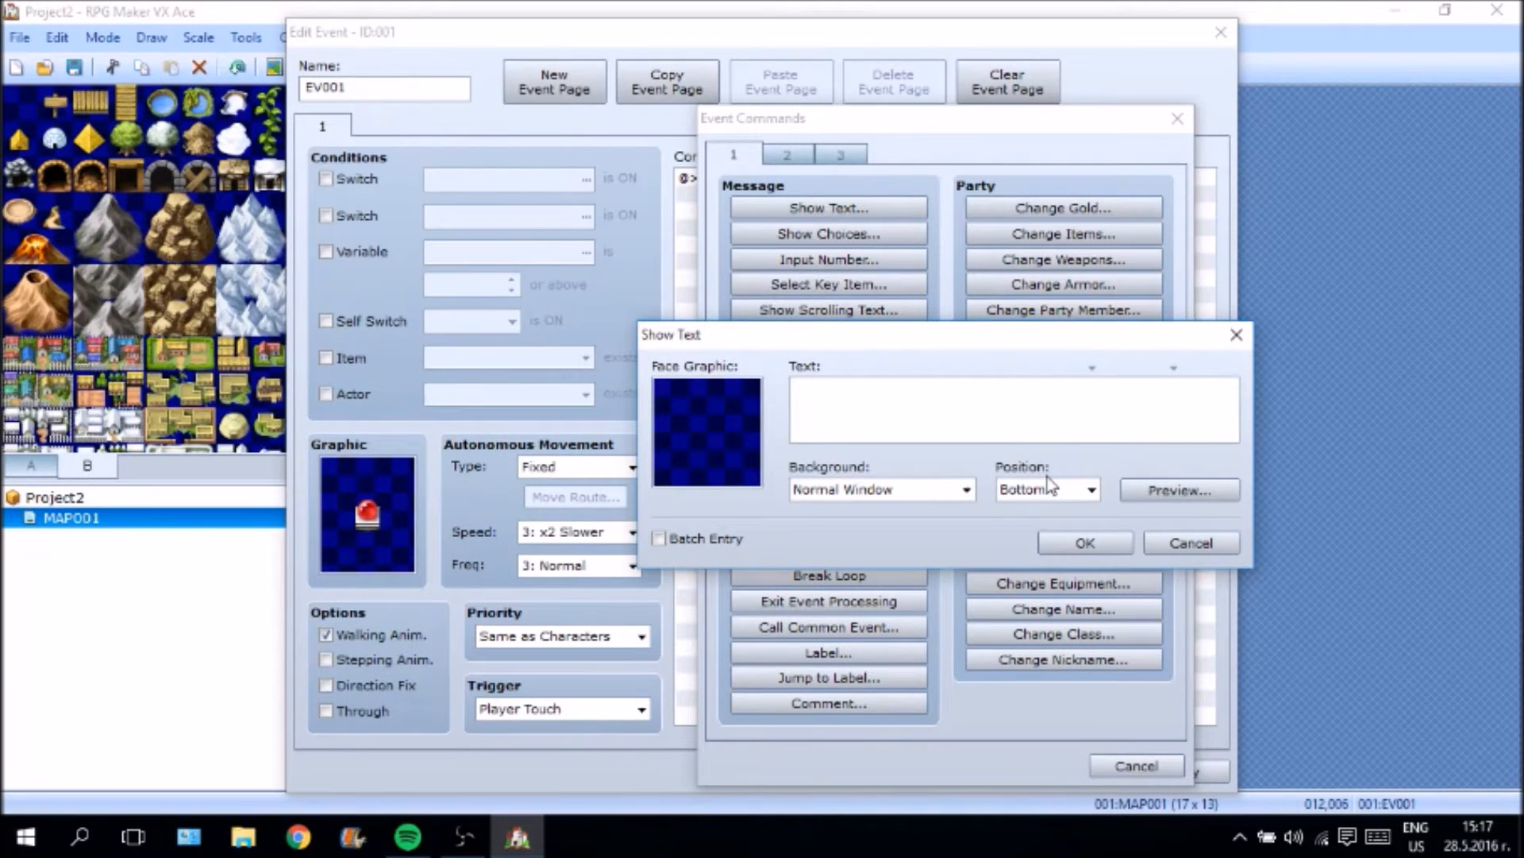
pyautogui.write('Do you want to craft?')
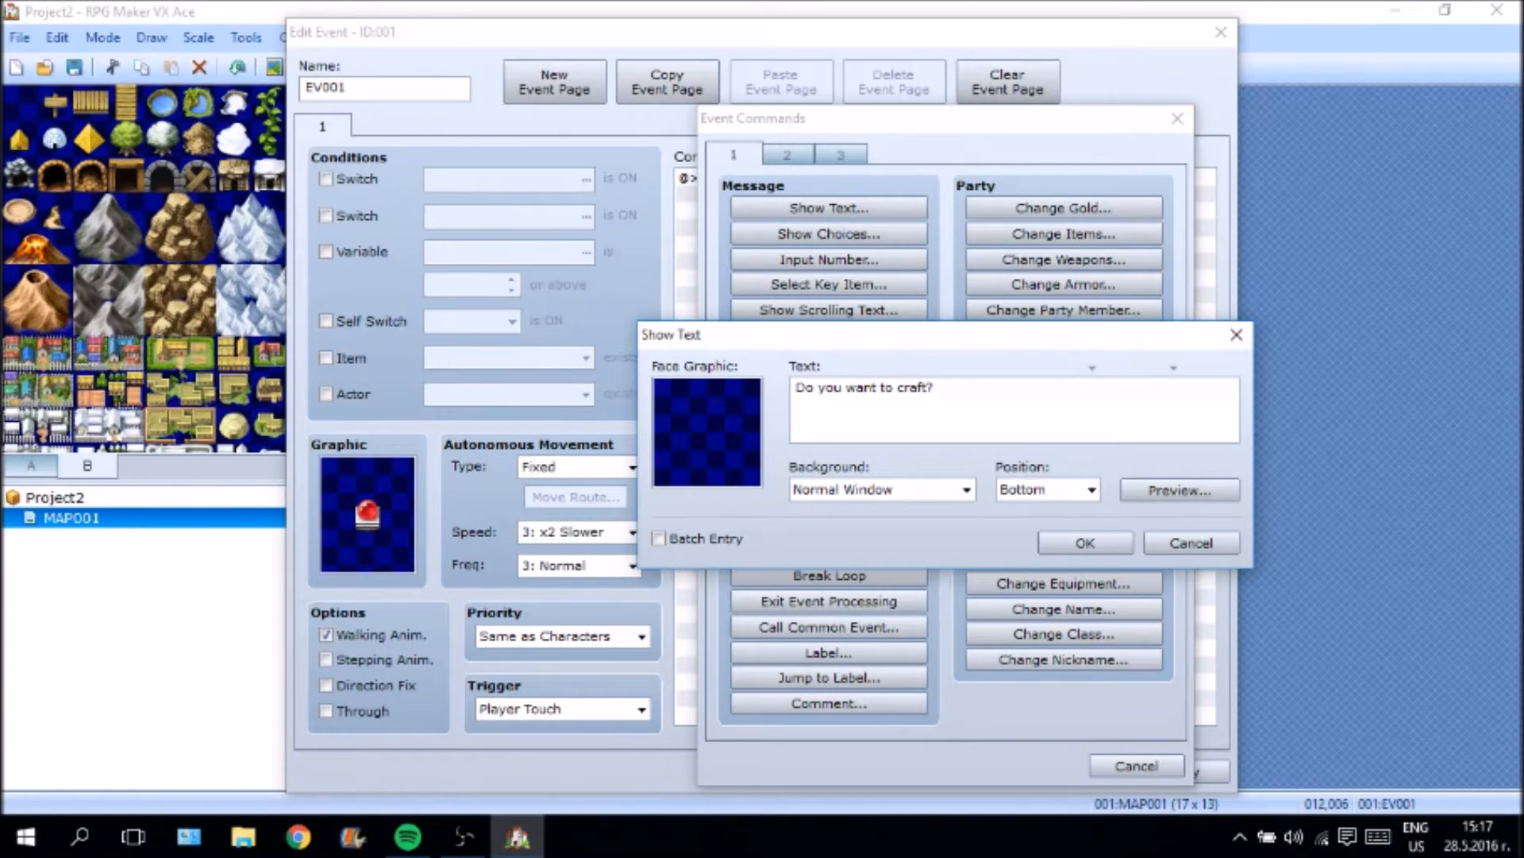
pyautogui.click(1084, 542)
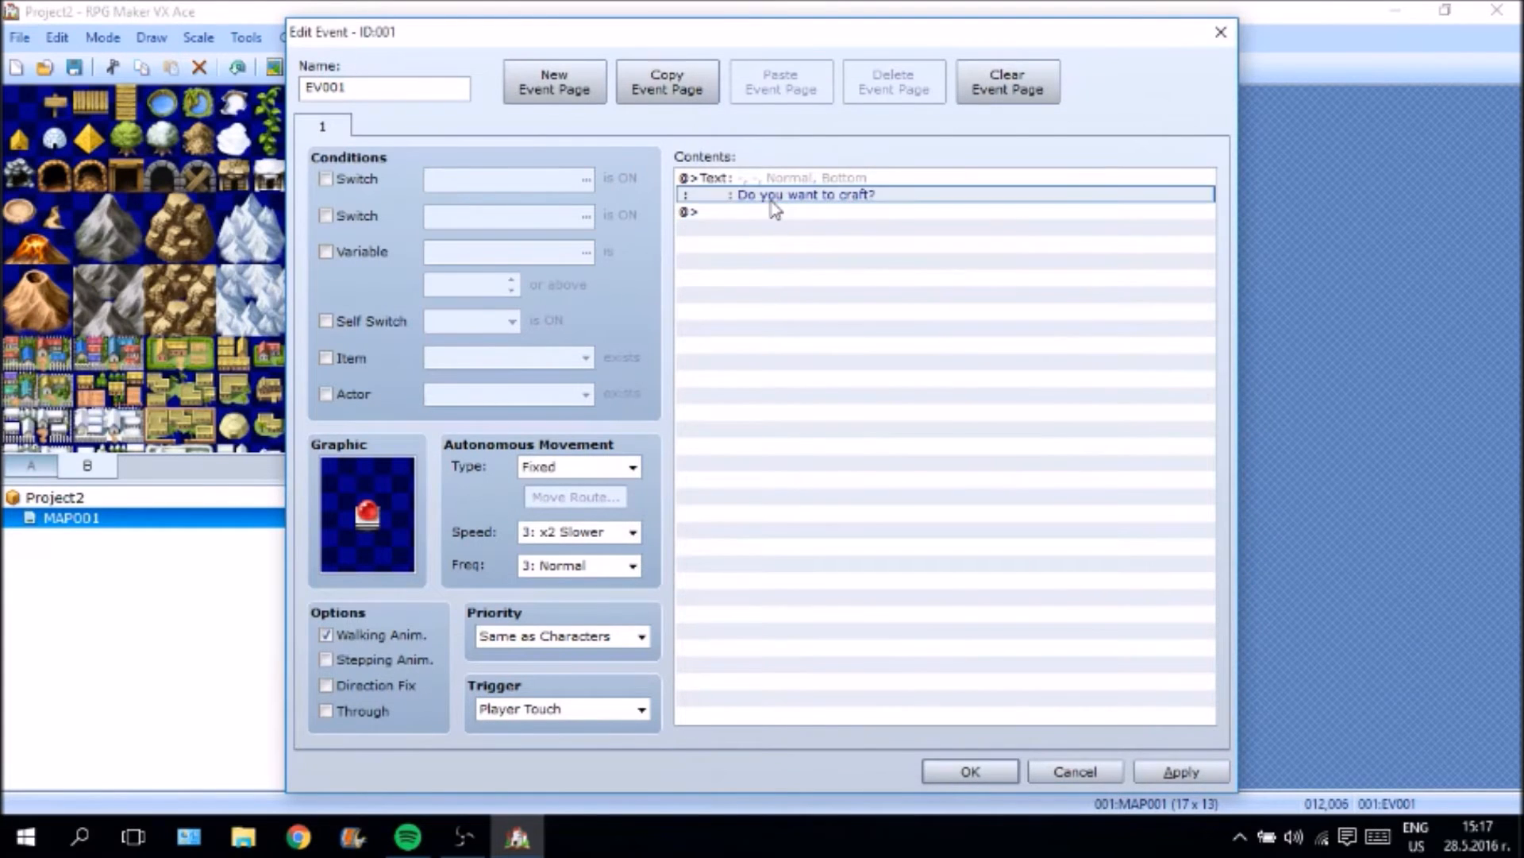
# Add a Show Choices command with the options Yes and No below the crafting question.
pyautogui.doubleClick(724, 213)
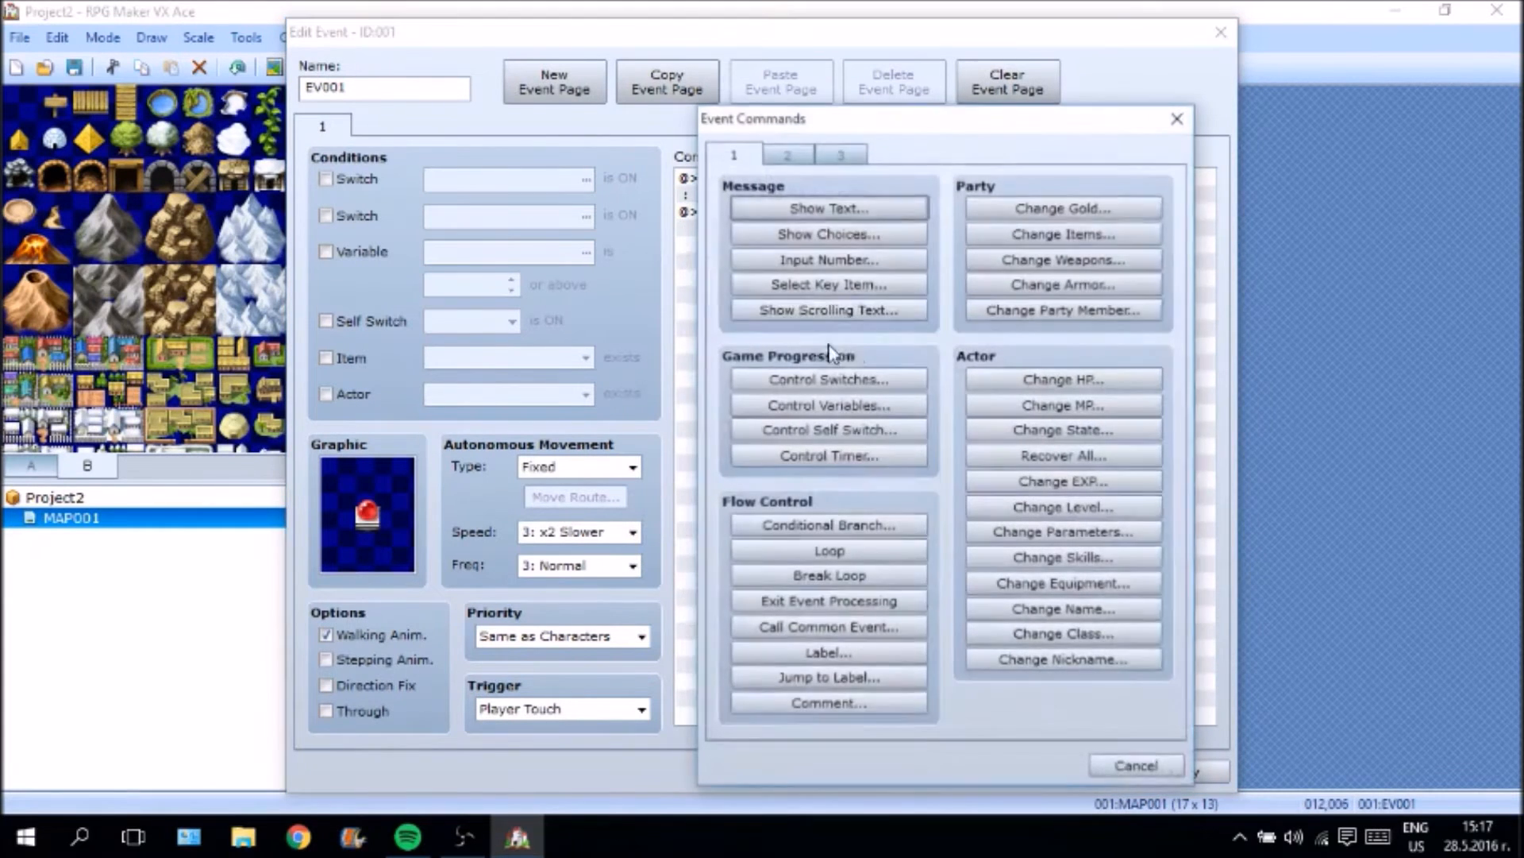
pyautogui.click(829, 233)
pyautogui.click(956, 571)
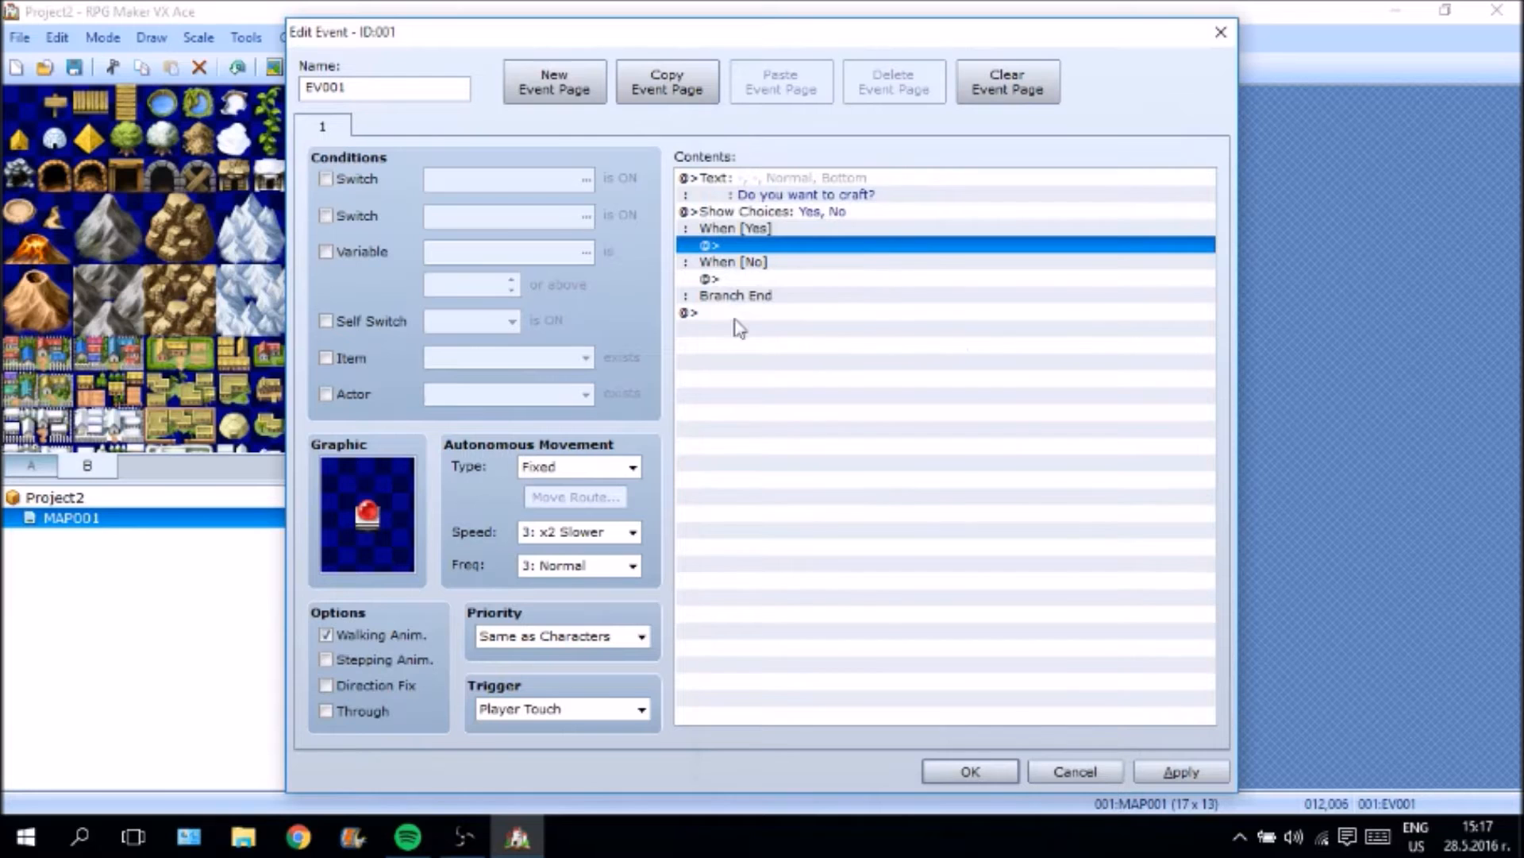
# Open a new Show Text command inside the When [Yes] branch, moving the command window clear of the event contents.
pyautogui.rightClick(826, 245)
pyautogui.click(866, 259)
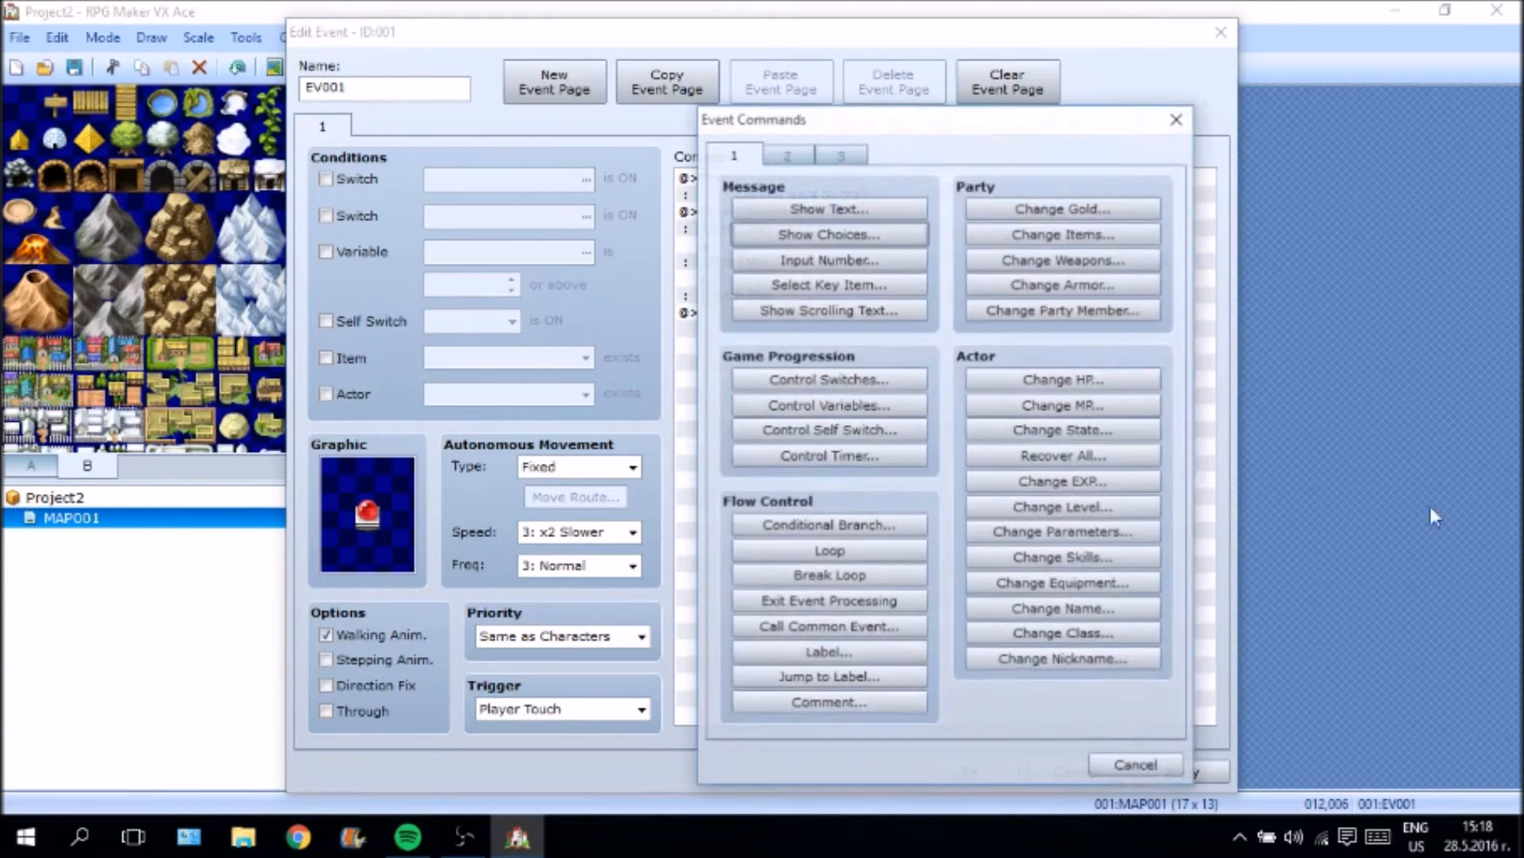
pyautogui.moveTo(1066, 121); pyautogui.dragTo(1484, 100)
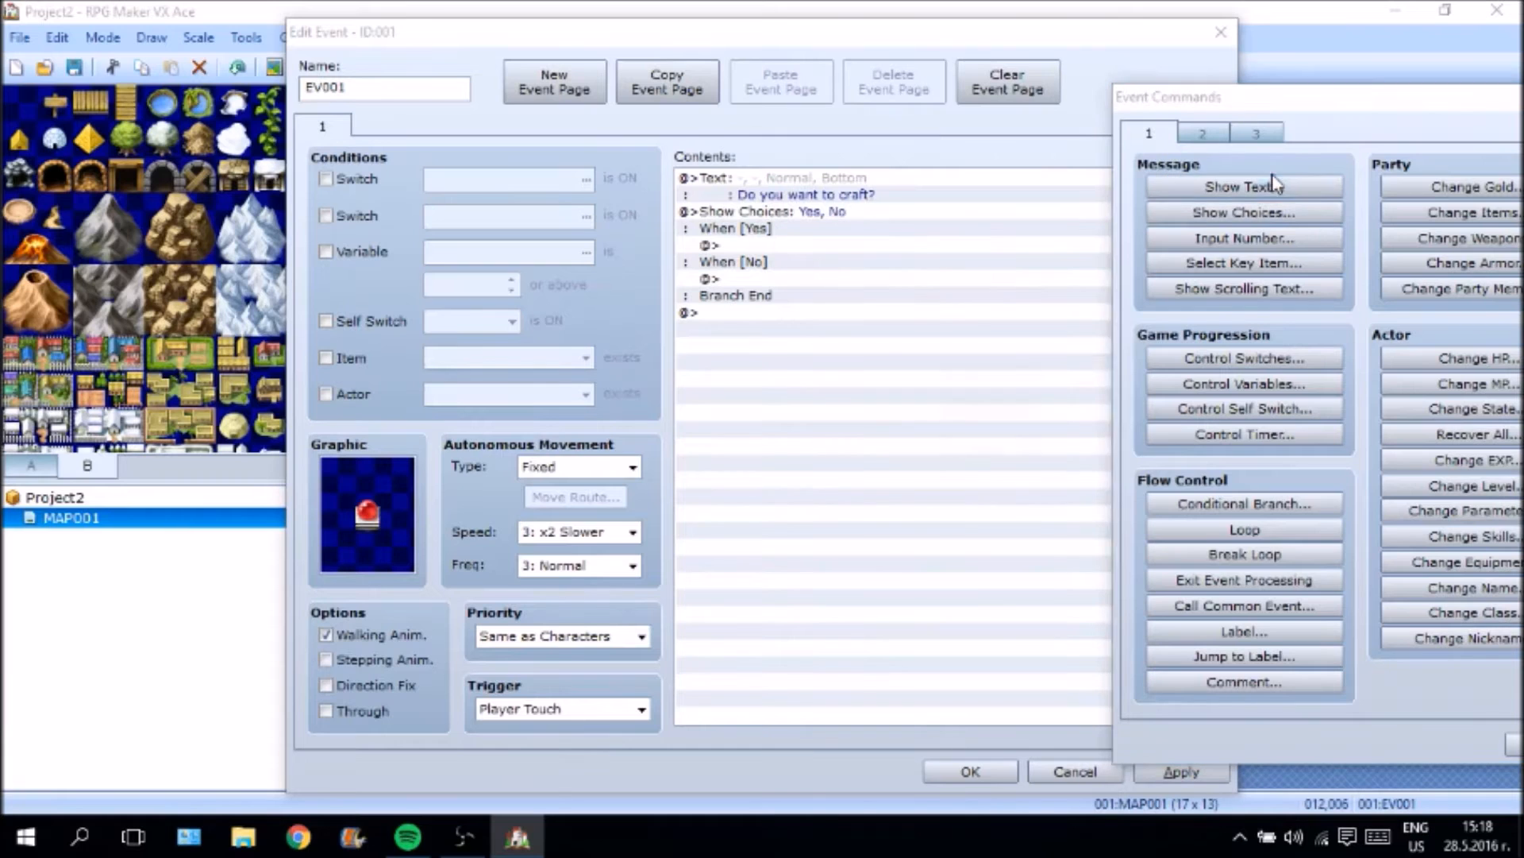
pyautogui.click(1262, 188)
pyautogui.write('What')
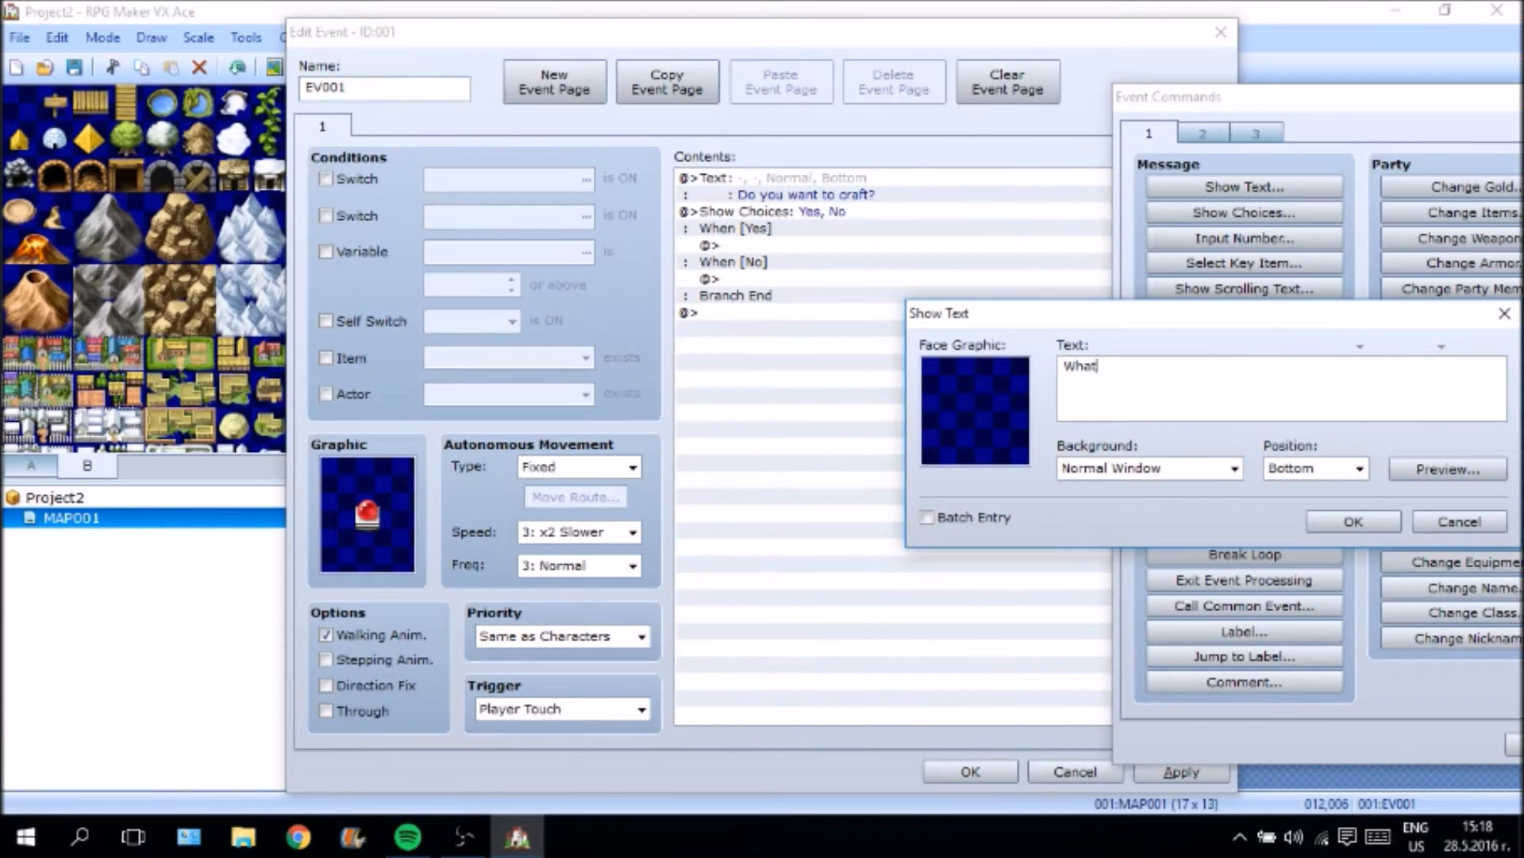
pyautogui.write(' would you like to craf')
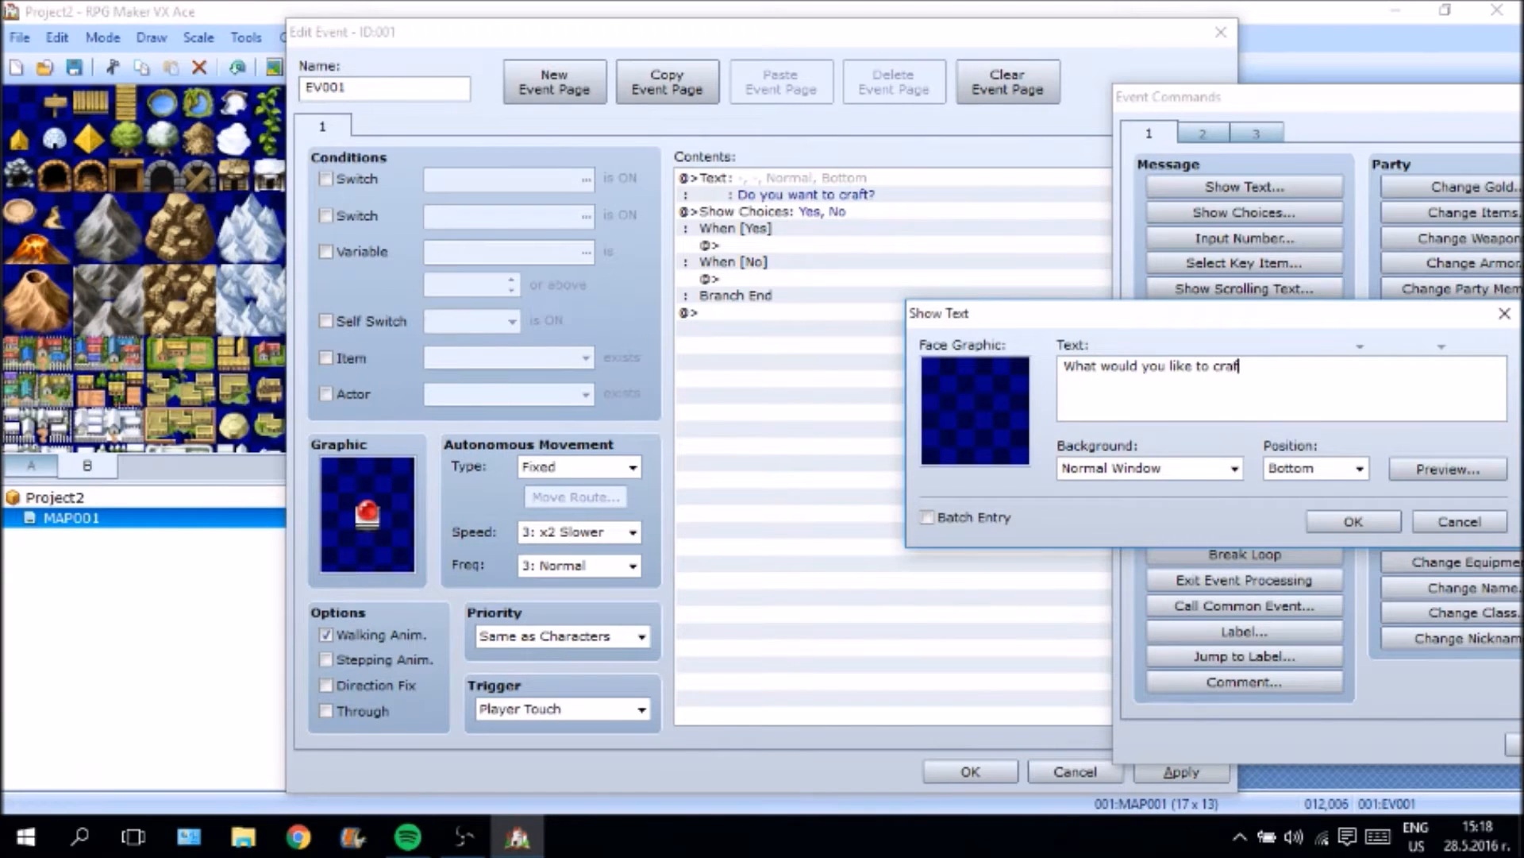
pyautogui.write('t')
# Set the Yes branch message to "Would you like to craft a Health Potion?" and confirm it.
pyautogui.hotkey('ctrl', 'a')
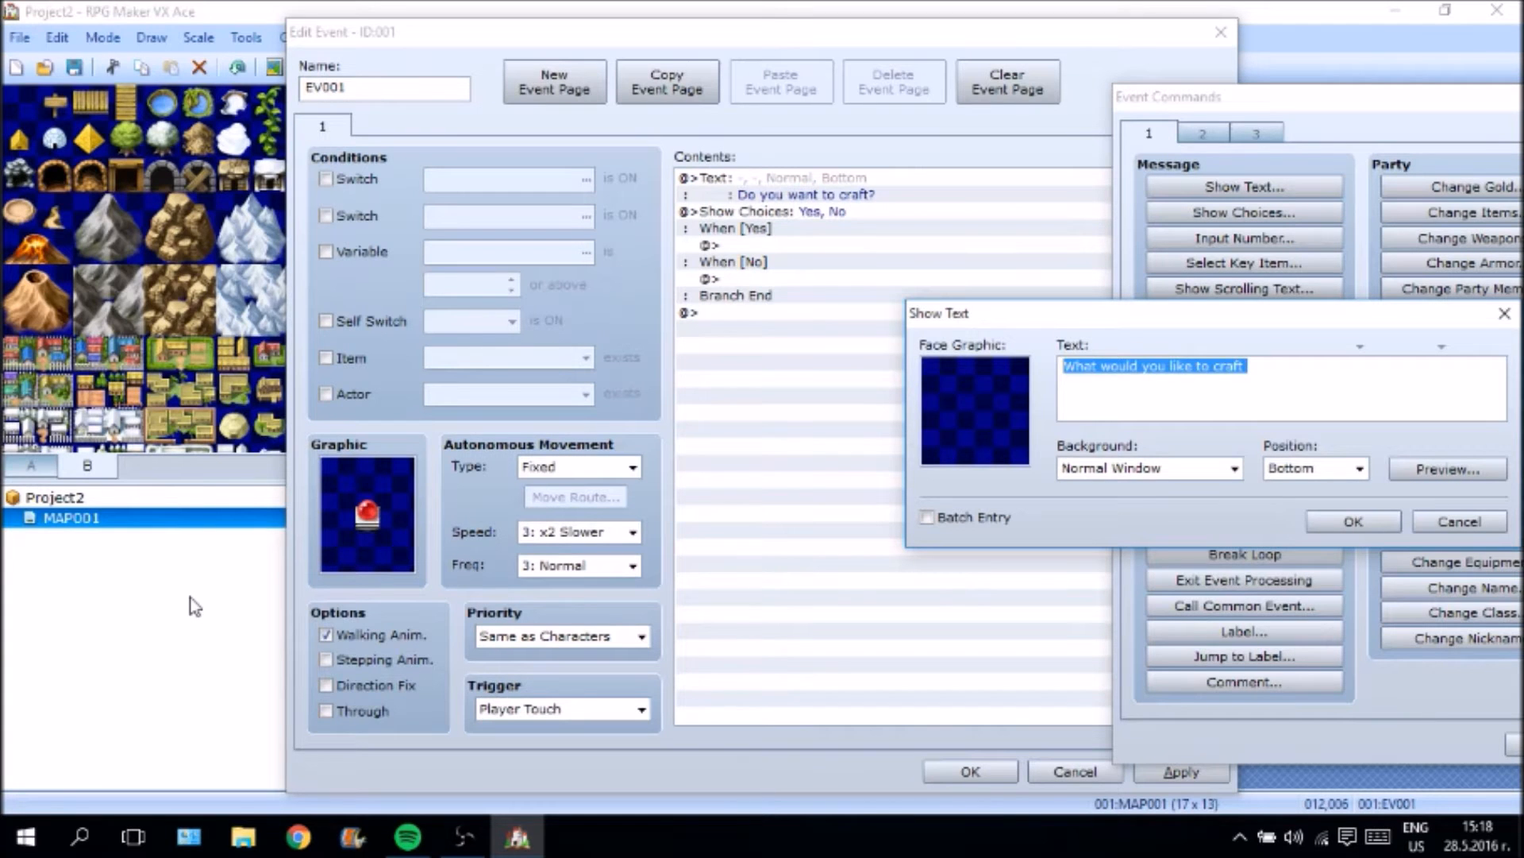
pyautogui.write('W')
pyautogui.press('shift')
pyautogui.press('shift')
pyautogui.press('shift')
pyautogui.press('shift')
pyautogui.press('shift')
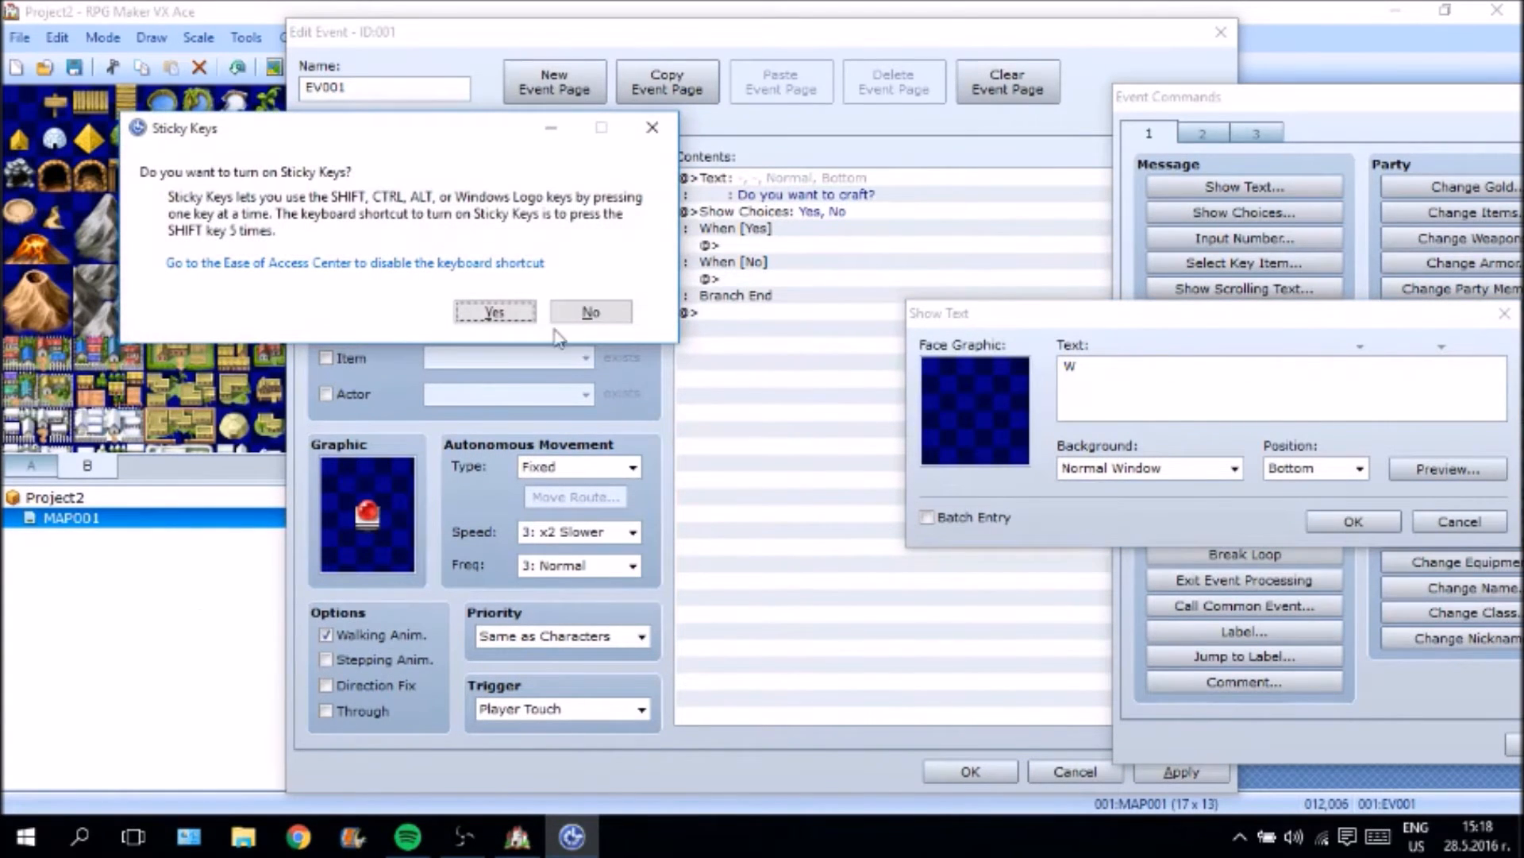
pyautogui.click(594, 312)
pyautogui.write('ou')
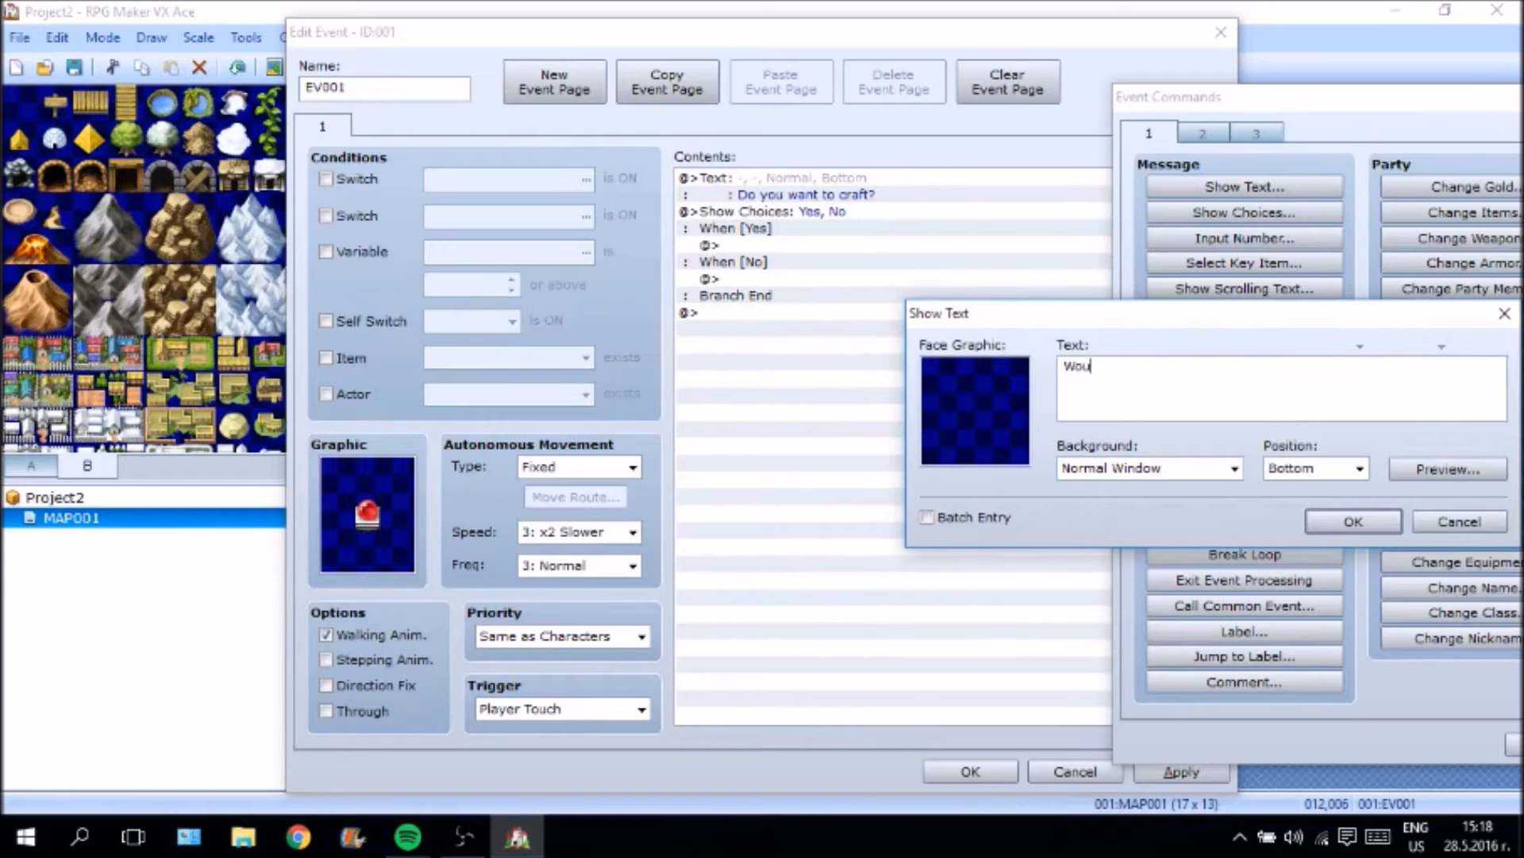
pyautogui.write('ld you like to craft a Health Potio')
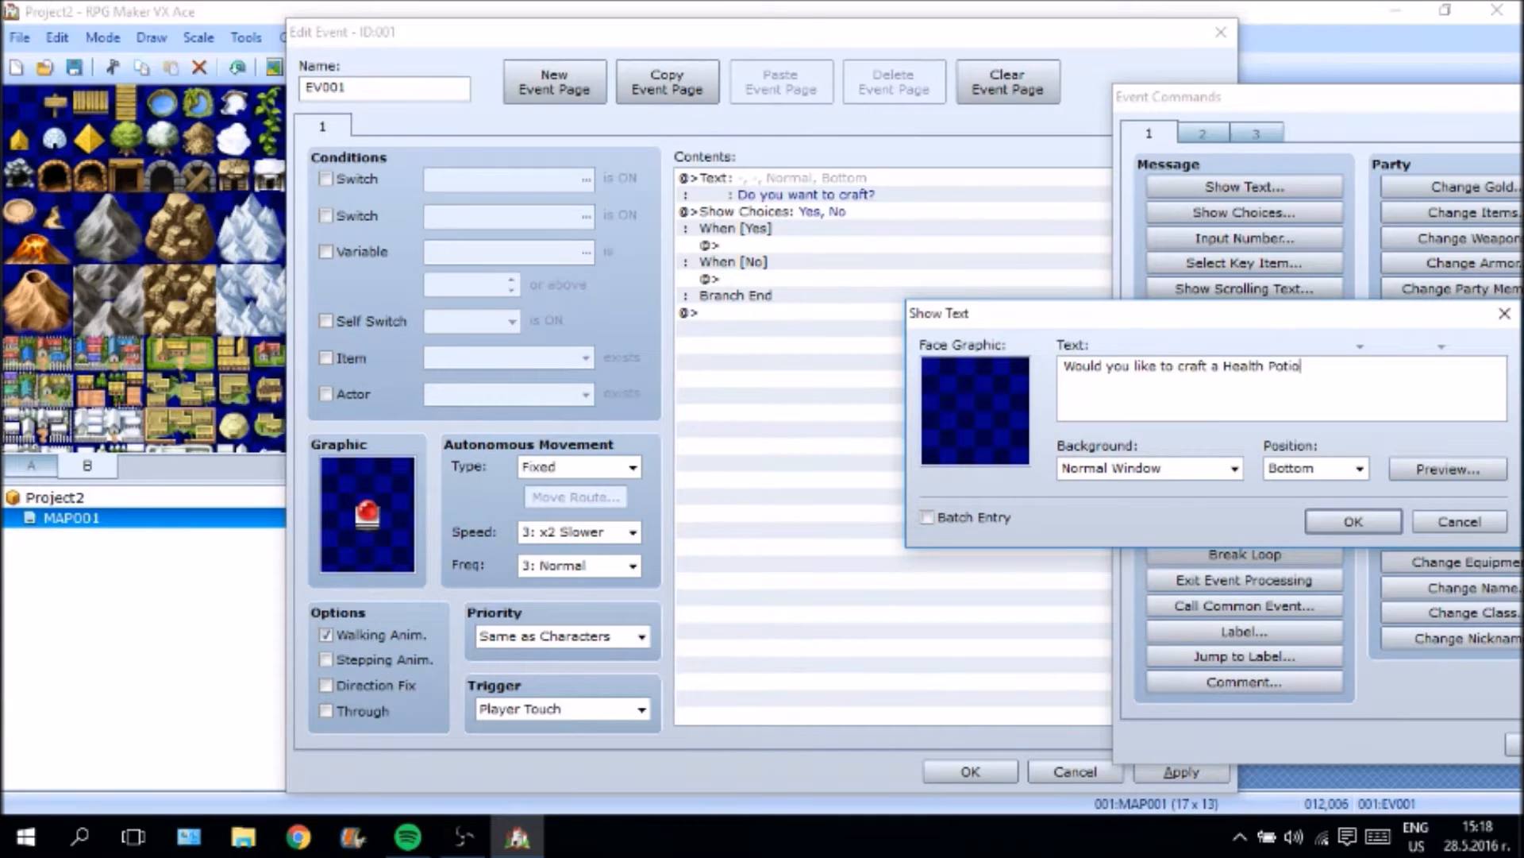
pyautogui.write('n.')
pyautogui.click(463, 837)
pyautogui.click(1449, 397)
pyautogui.write('?')
pyautogui.click(1354, 522)
# Add a nested Show Choices command with Yes and No below the Health Potion question.
pyautogui.rightClick(926, 262)
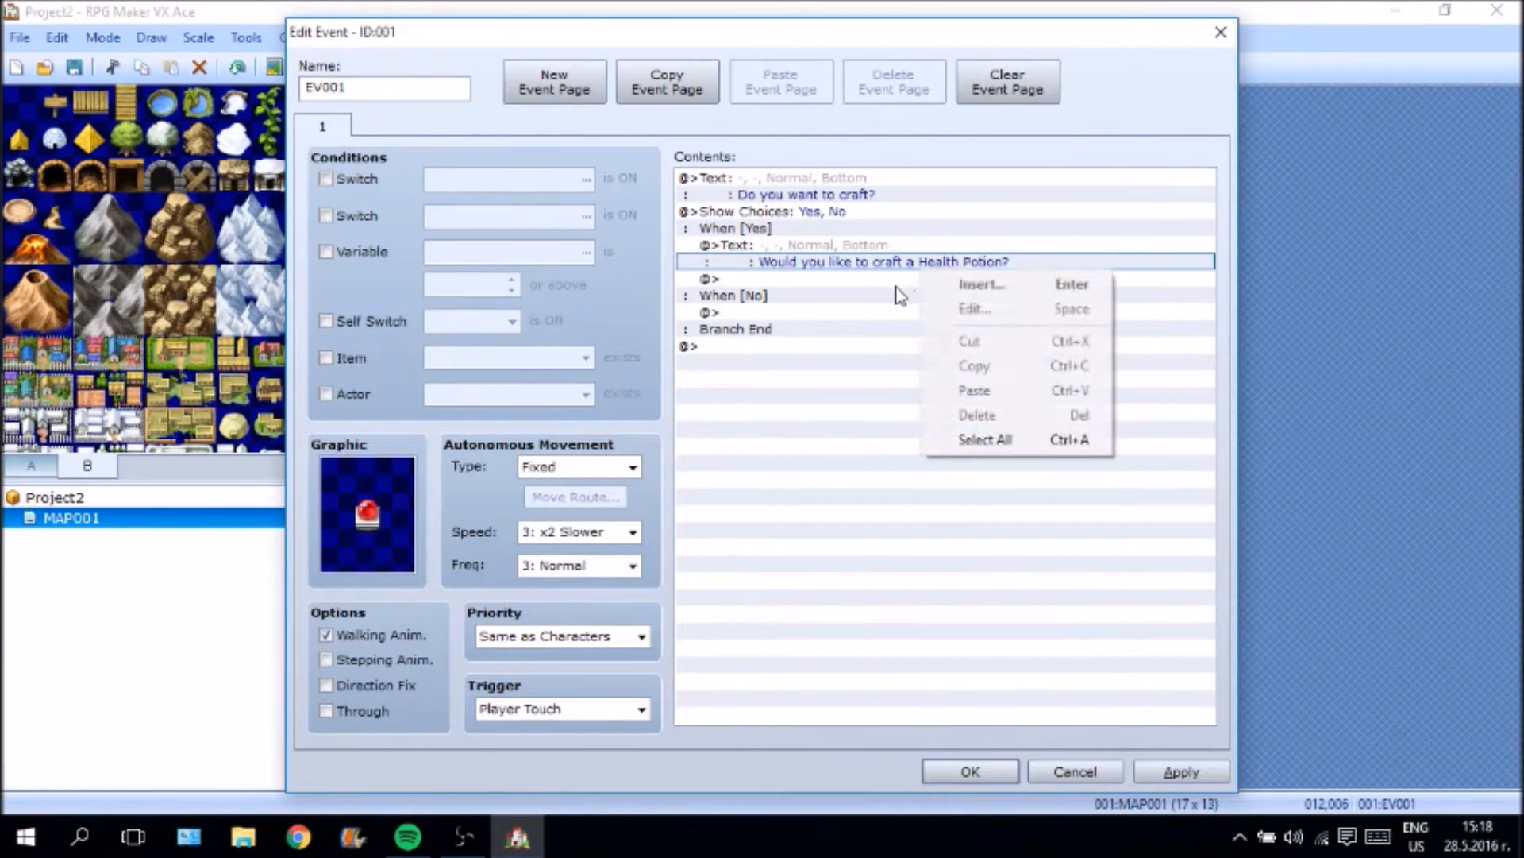
pyautogui.click(996, 285)
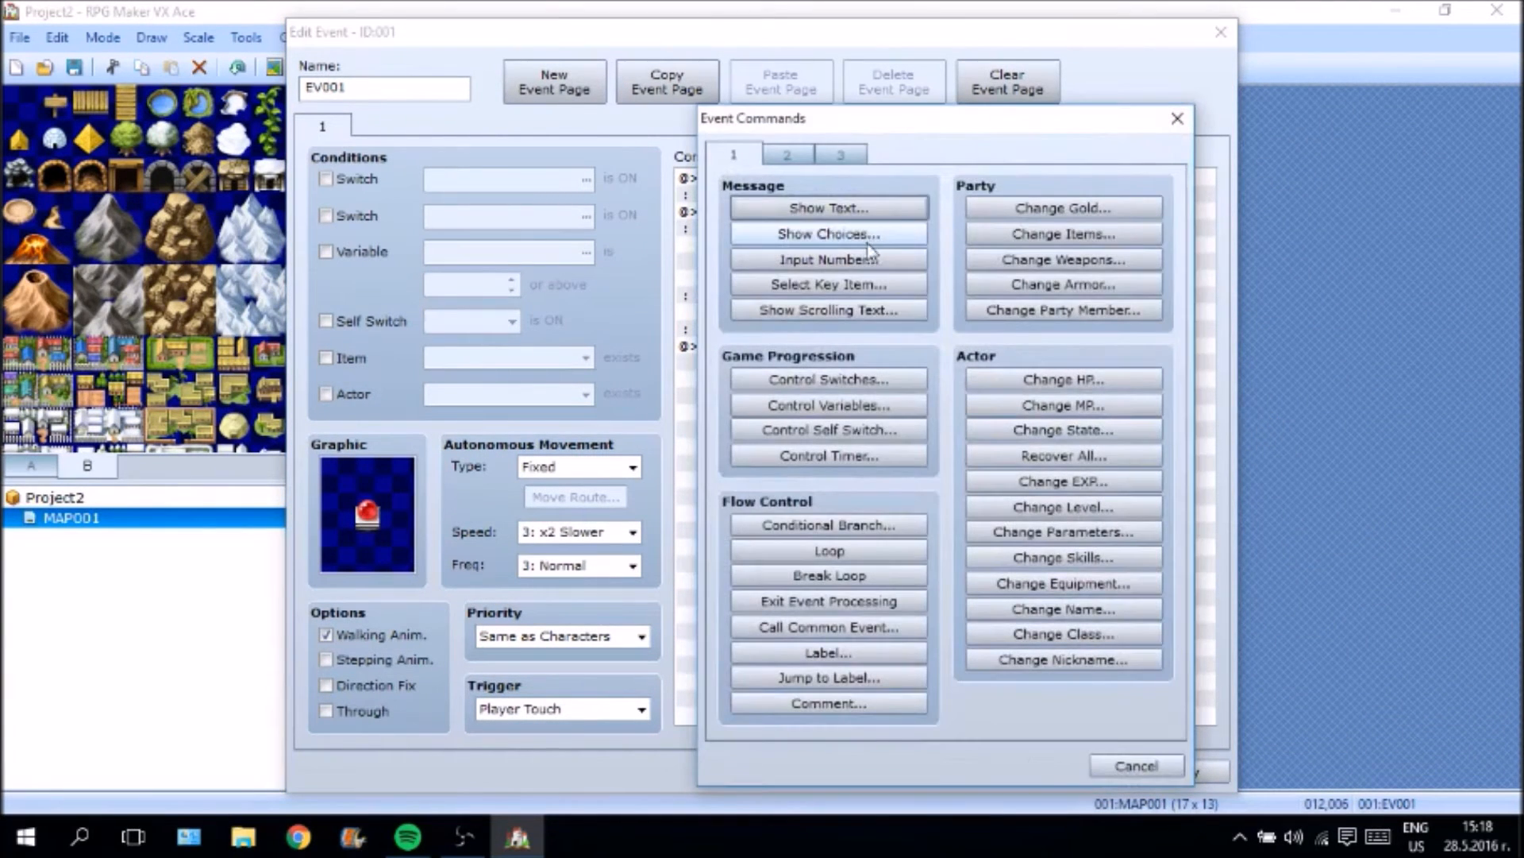
pyautogui.click(870, 236)
pyautogui.click(959, 570)
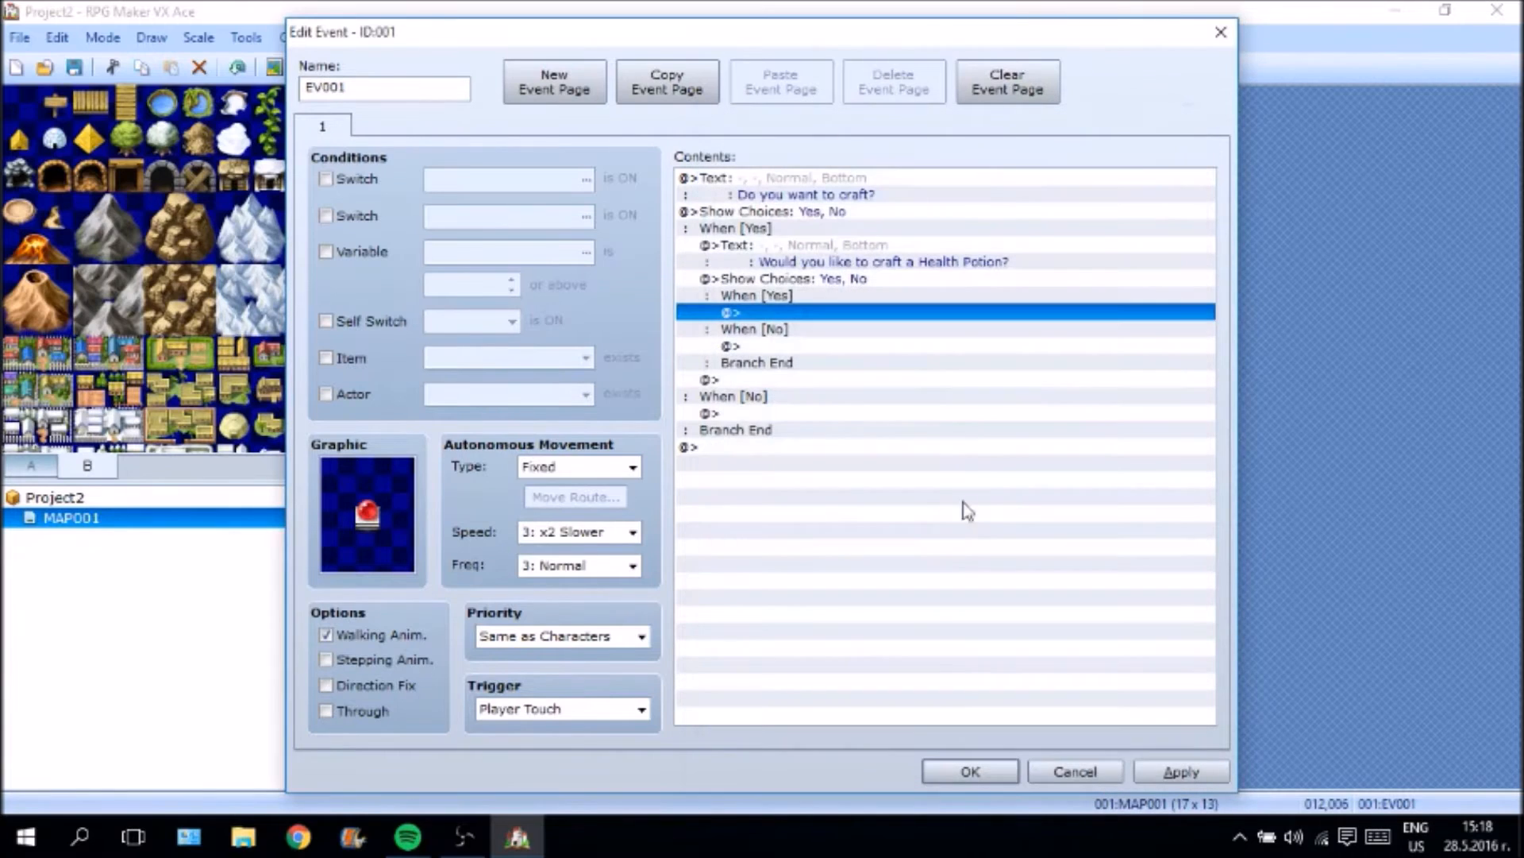
# Add a Conditional Branch in the nested Yes choice that checks for item 017:HealthPot Resource in the inventory, with else handling.
pyautogui.rightClick(849, 314)
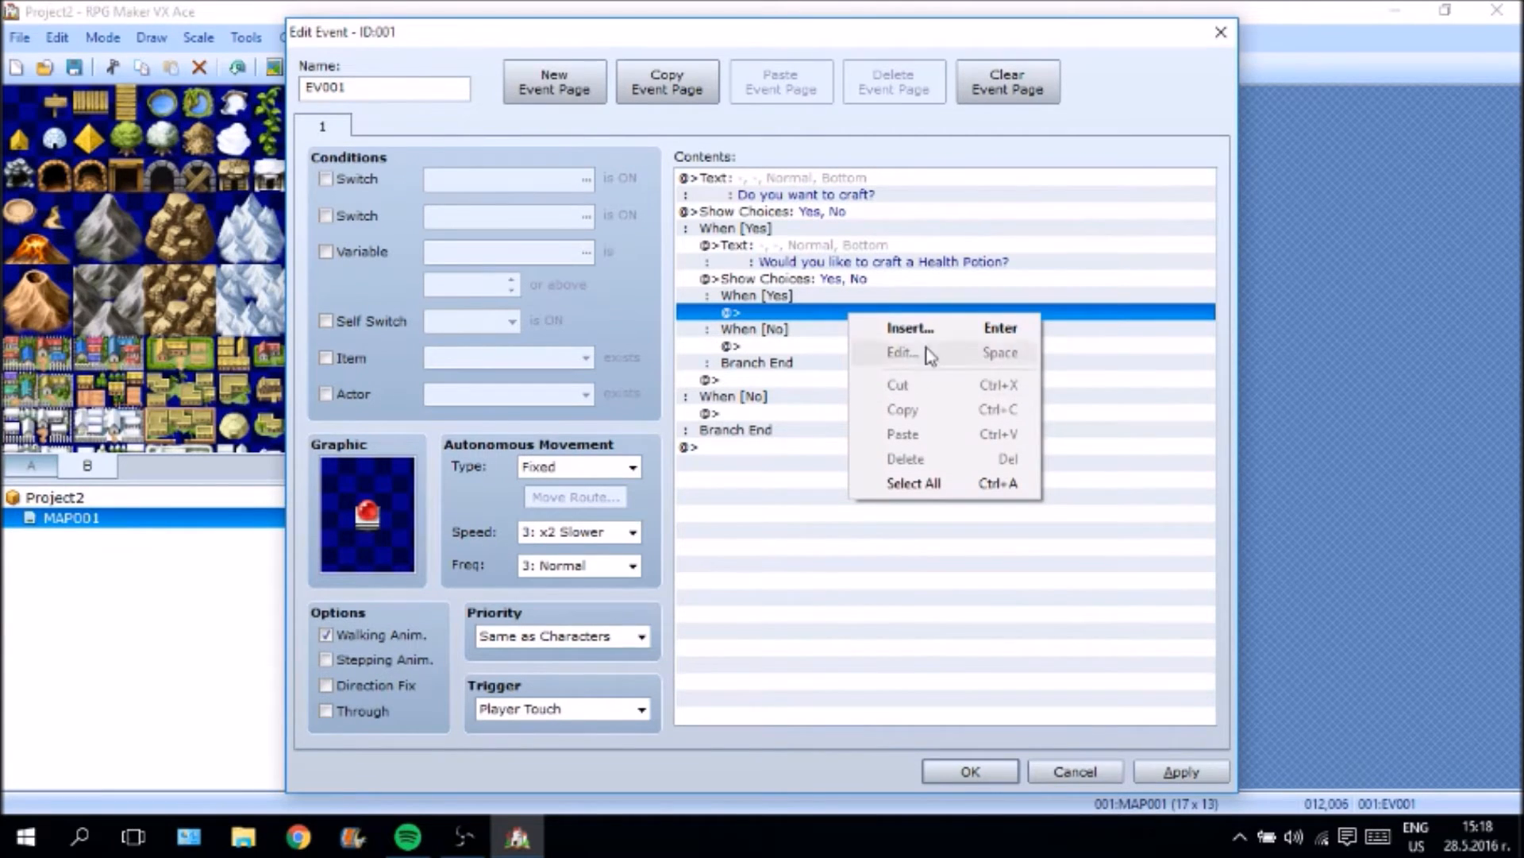
pyautogui.click(921, 329)
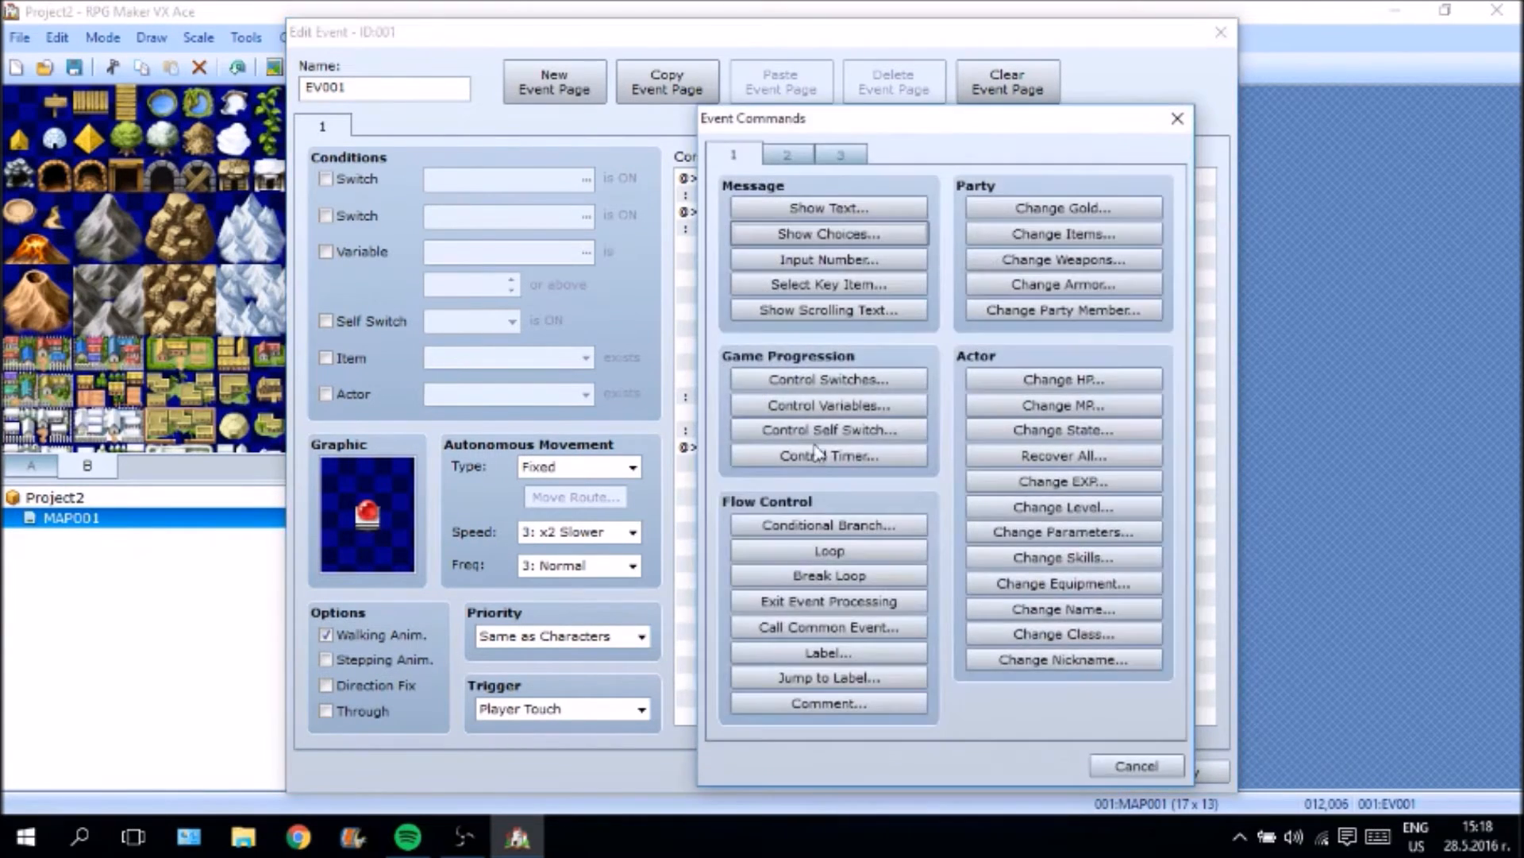
pyautogui.click(827, 528)
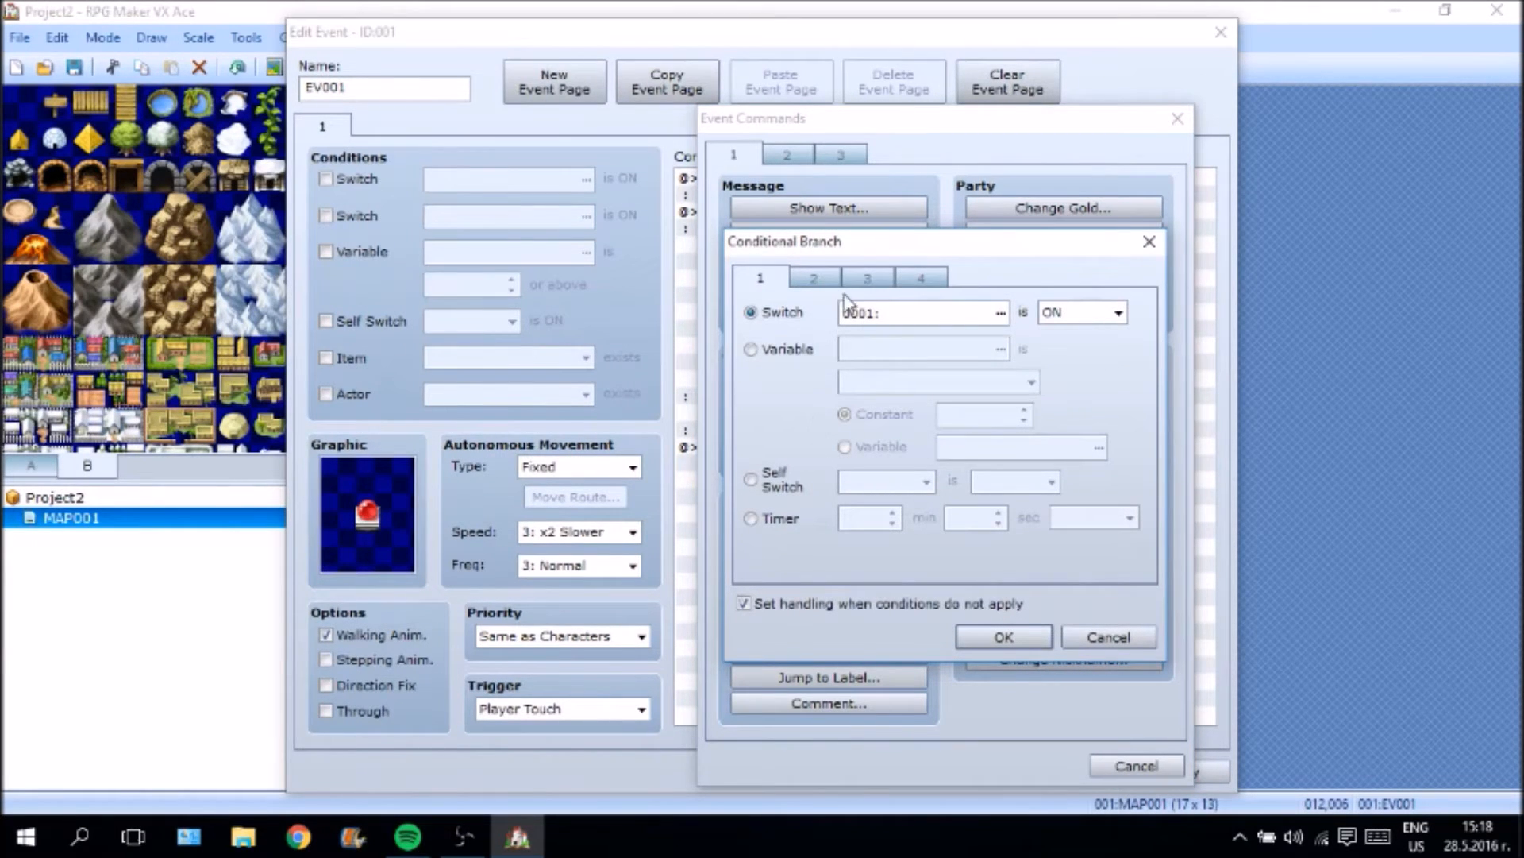
pyautogui.click(863, 280)
pyautogui.click(902, 278)
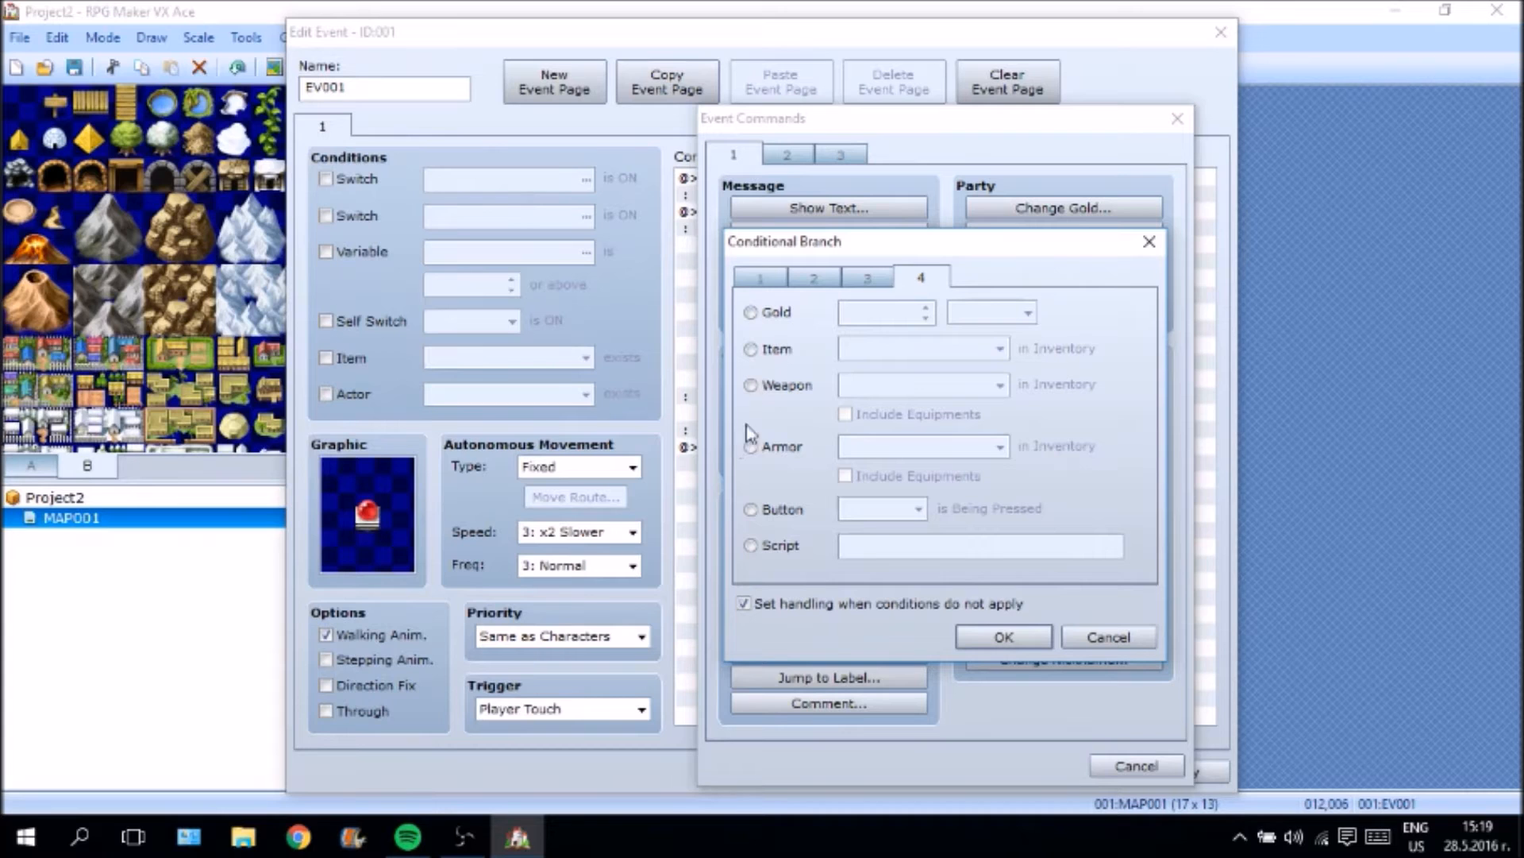
pyautogui.click(793, 351)
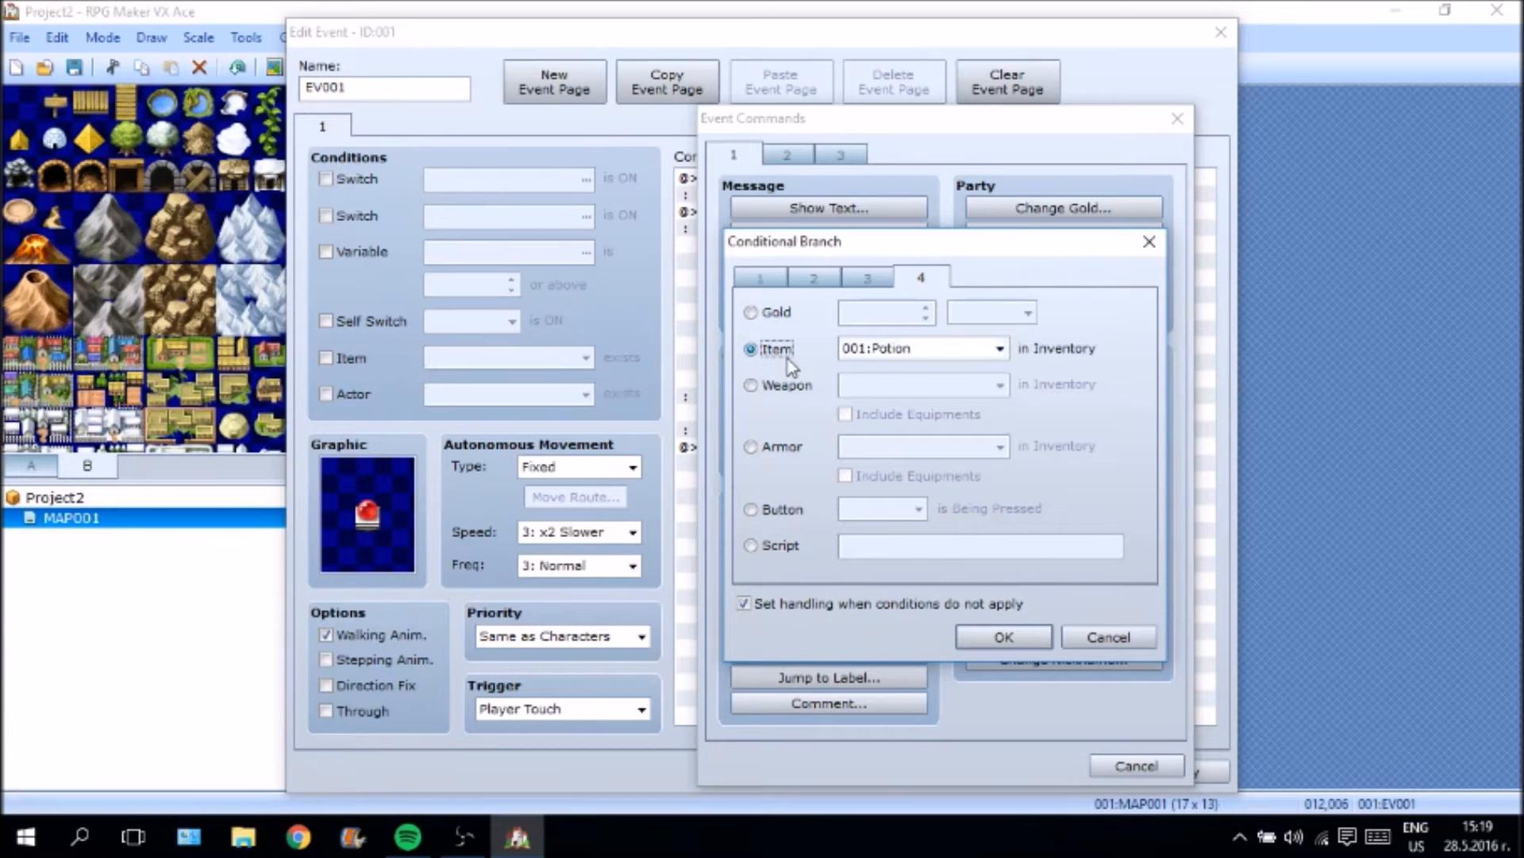
pyautogui.click(1002, 350)
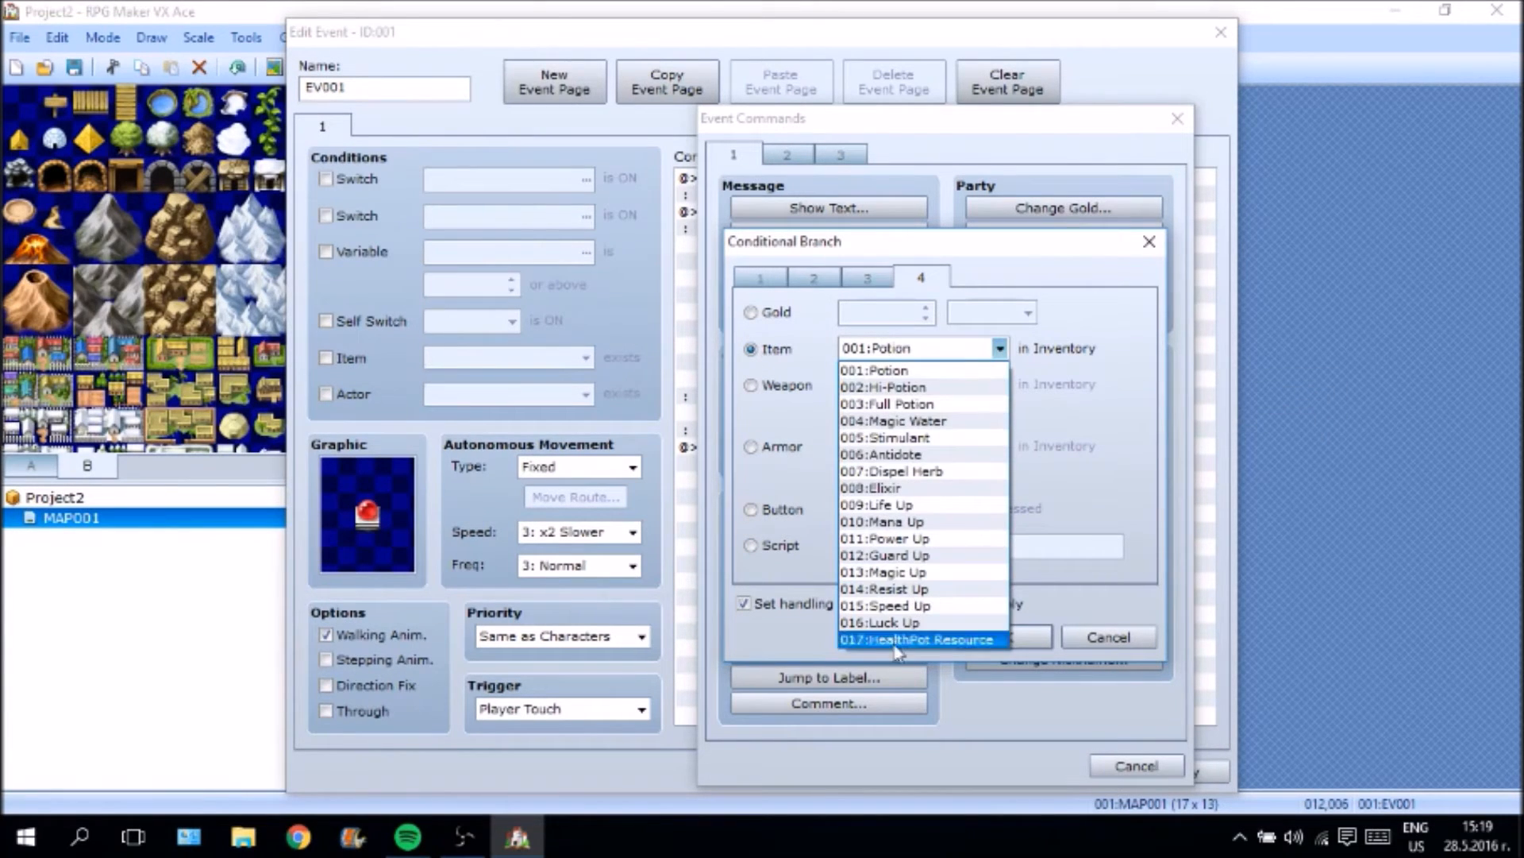
pyautogui.click(903, 640)
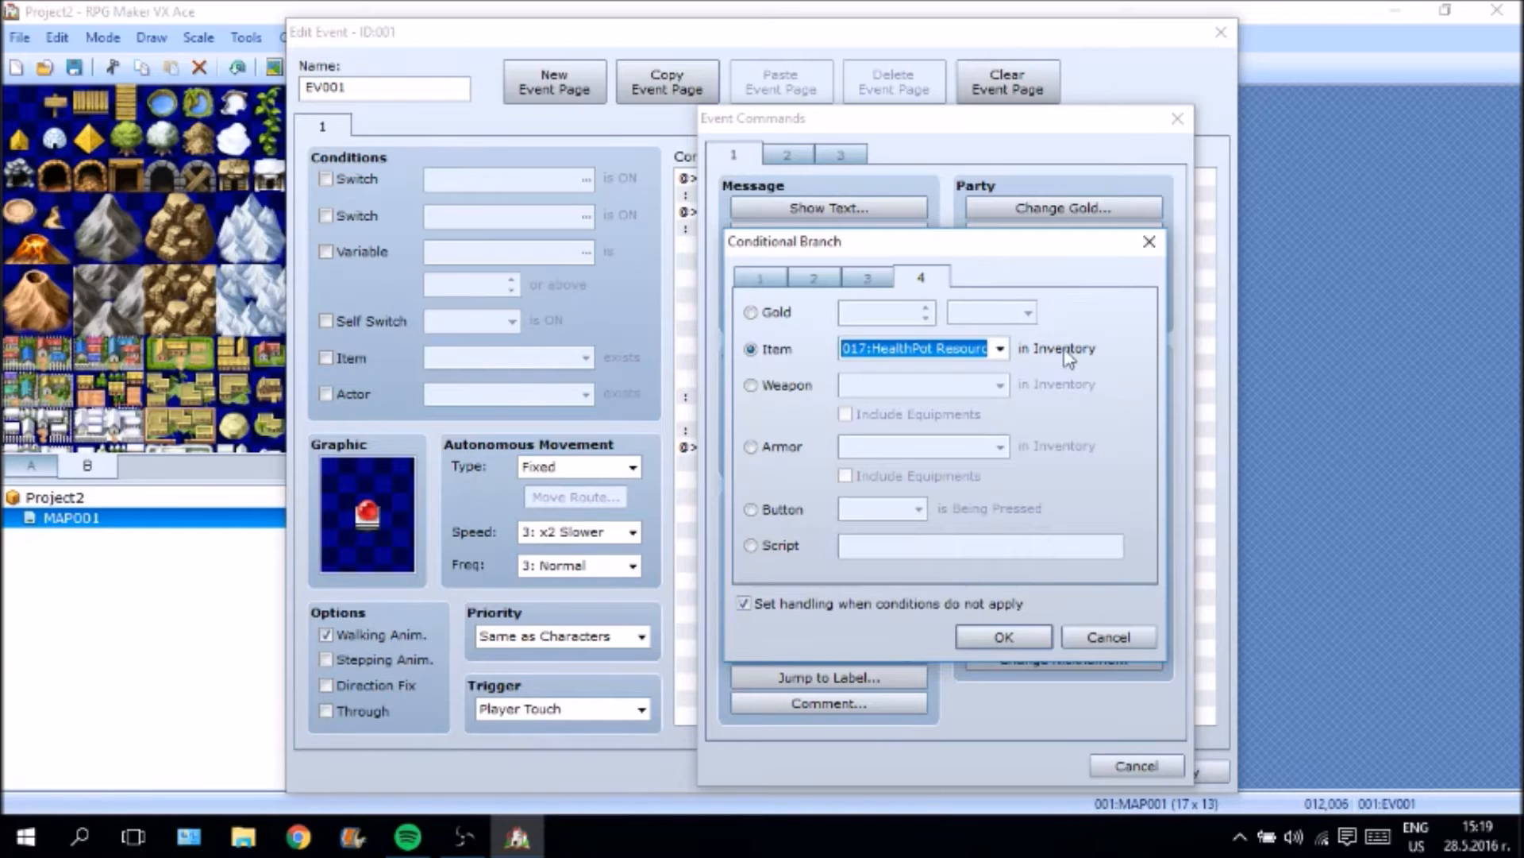
pyautogui.click(1004, 637)
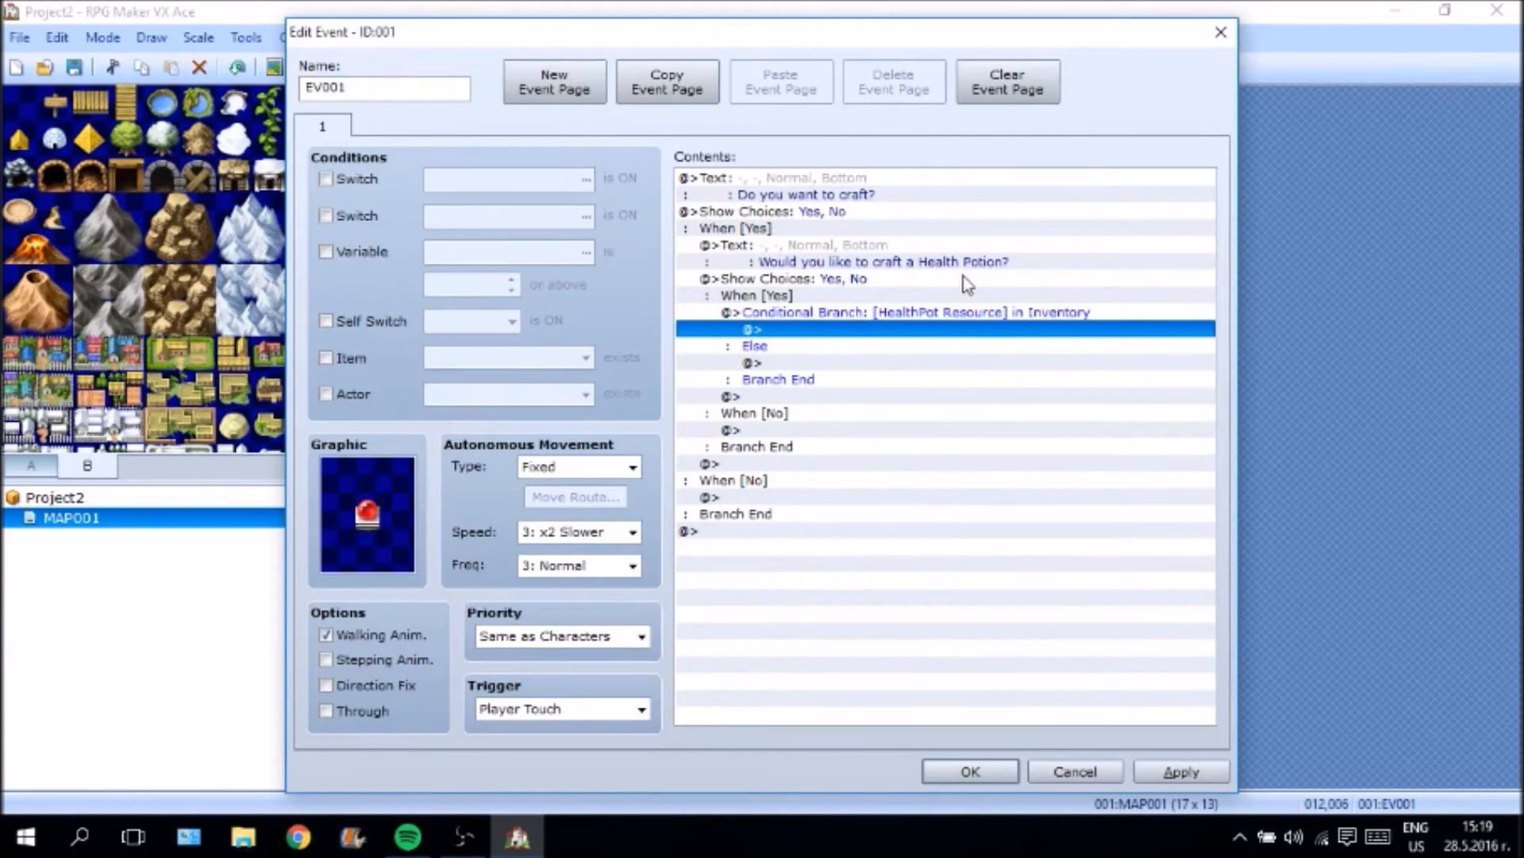
# Create a Show Text command inside the conditional branch with the first line "You have successfully crafted a health potion!".
pyautogui.rightClick(921, 332)
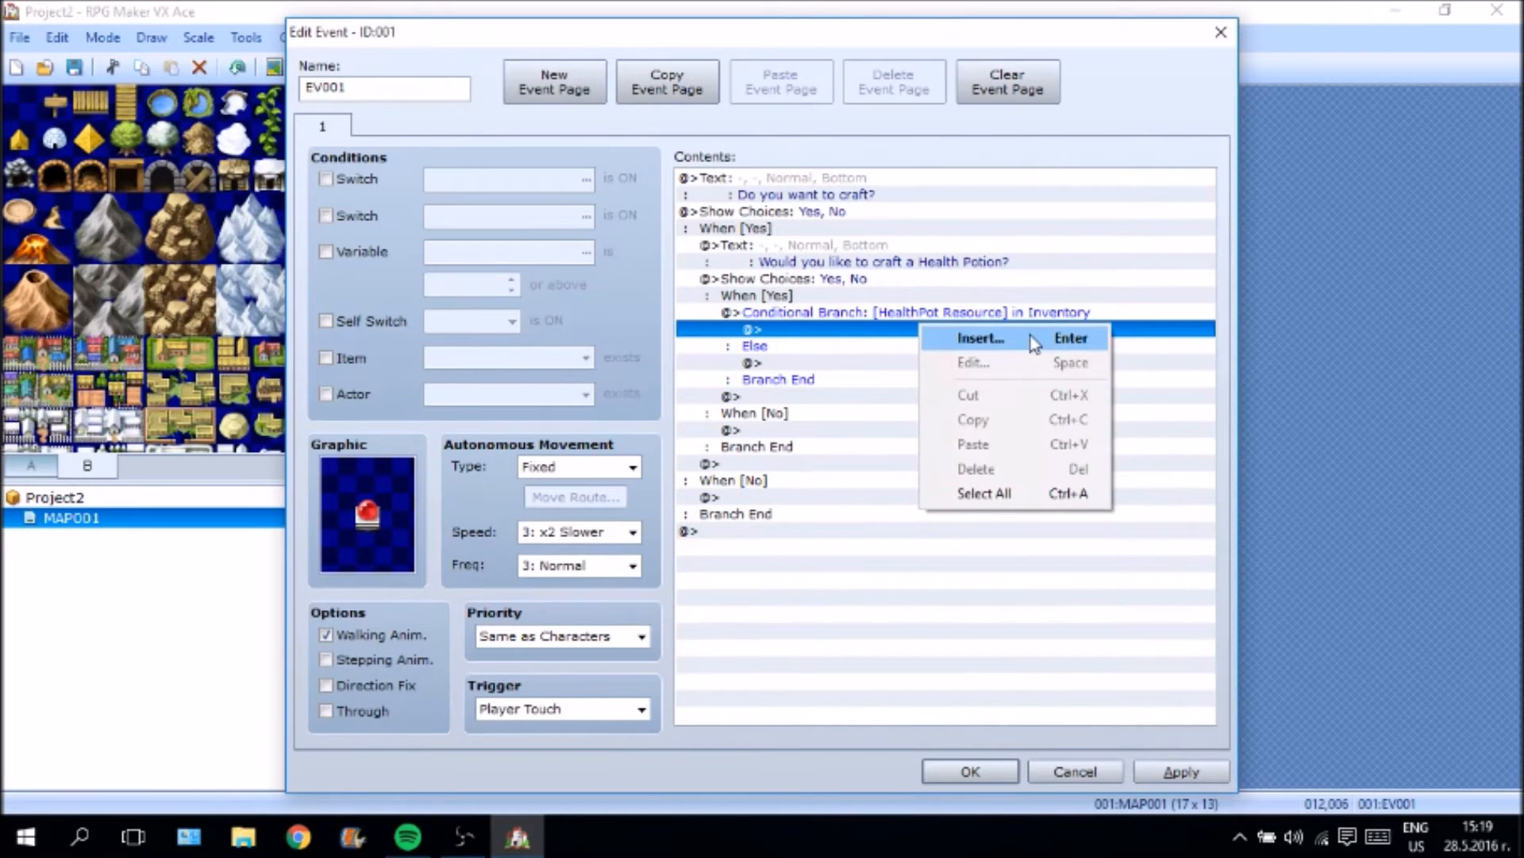
pyautogui.click(1034, 342)
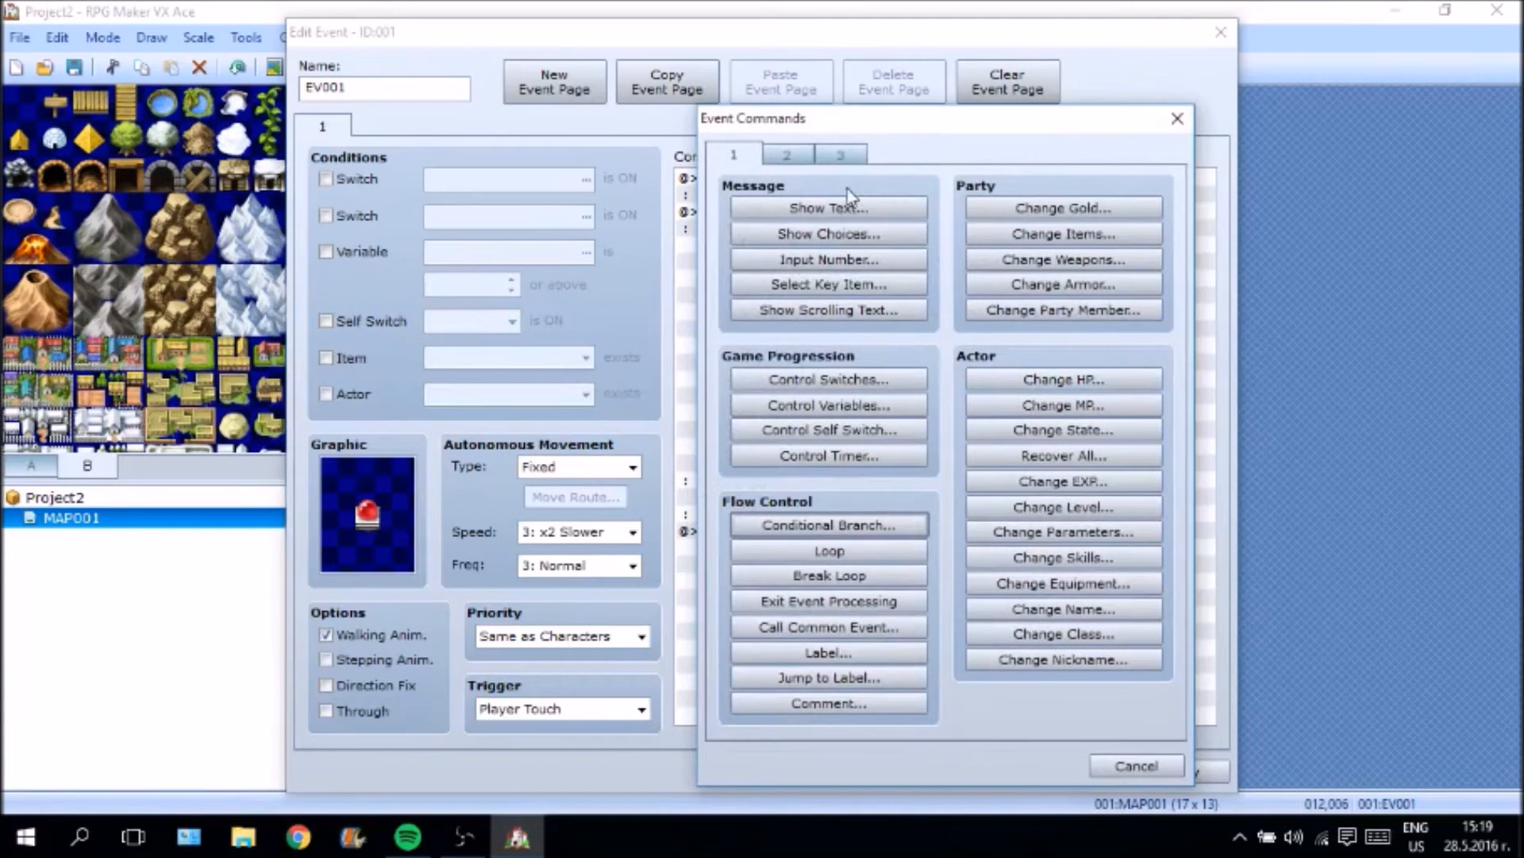
pyautogui.click(843, 210)
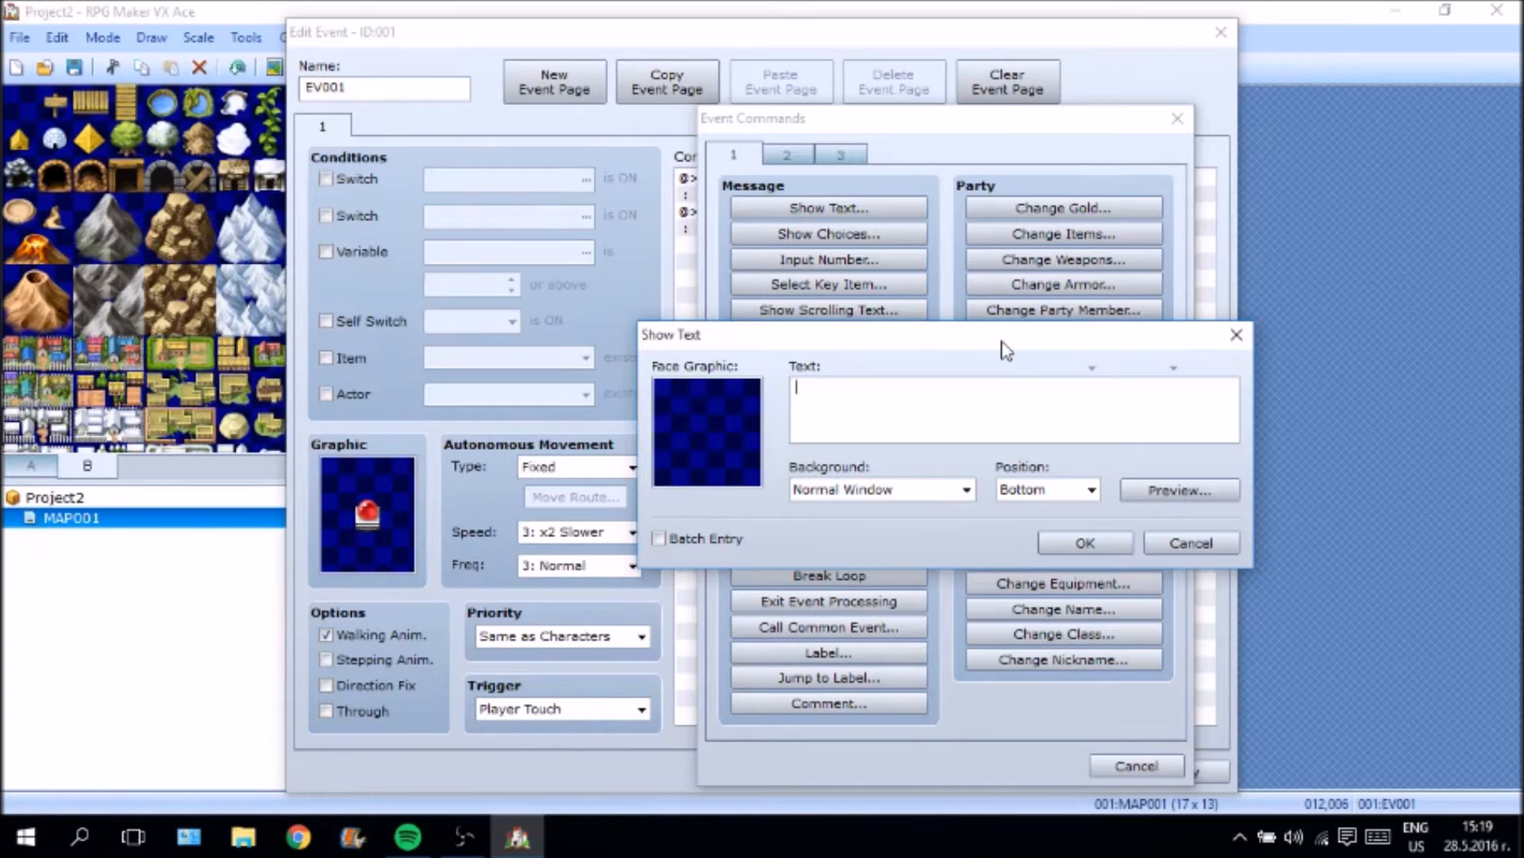
pyautogui.write('You have successfully ')
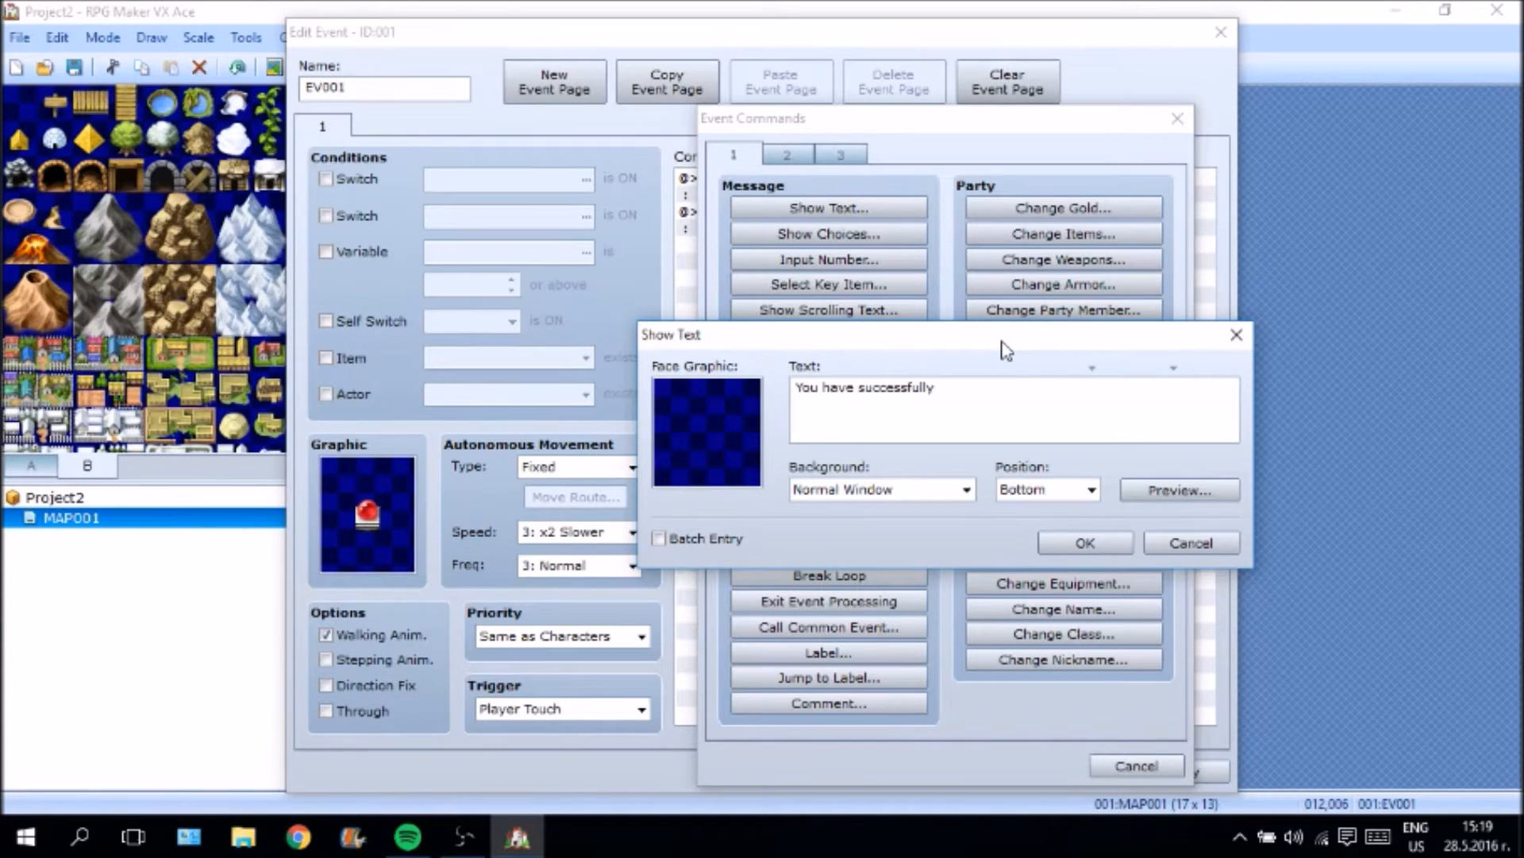
pyautogui.write('c')
pyautogui.write('rafted a health pot')
pyautogui.press('BackSpace')
pyautogui.write('otion!')
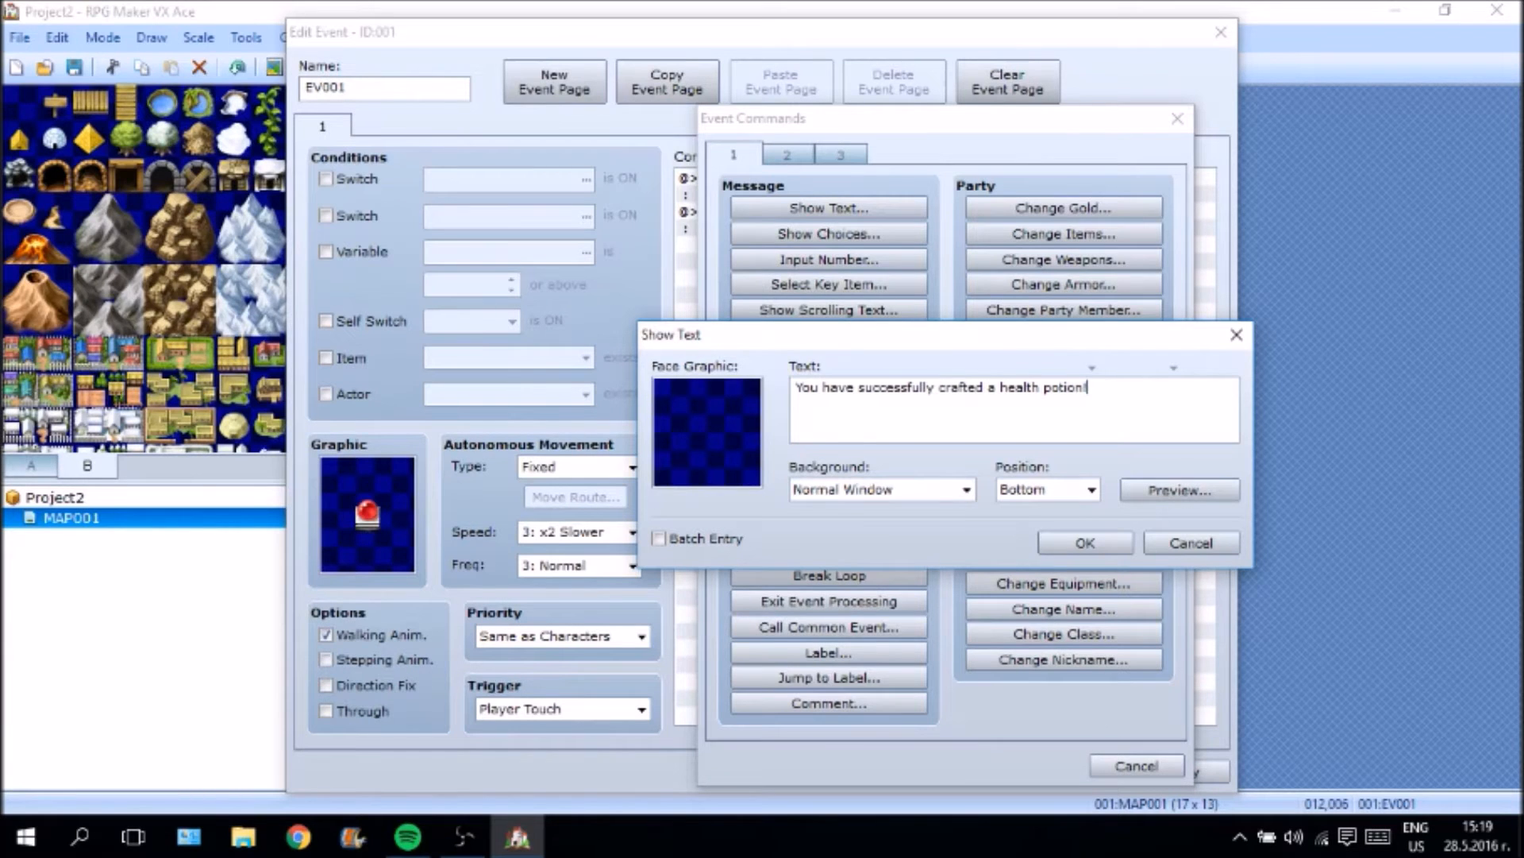
# Add the lines "+1 Regular health potion" and "-1 Healthpot Resource" to the success message and confirm it.
pyautogui.press('Return')
pyautogui.write('+ ')
pyautogui.write('R')
pyautogui.press('BackSpace')
pyautogui.press('BackSpace')
pyautogui.write('1 Regular health potion')
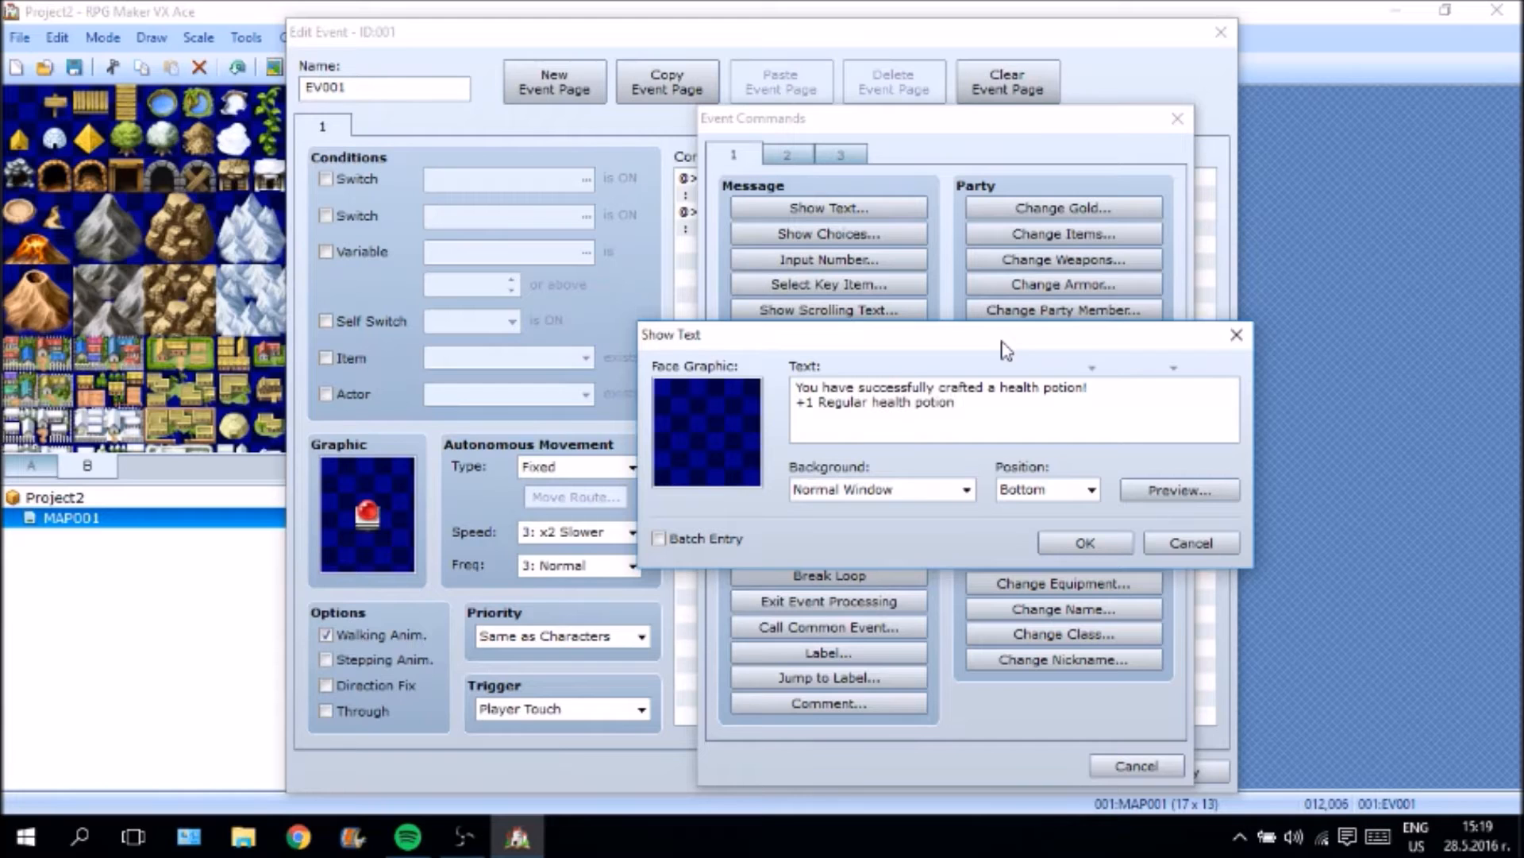
pyautogui.write('-1 Healthpot Resource')
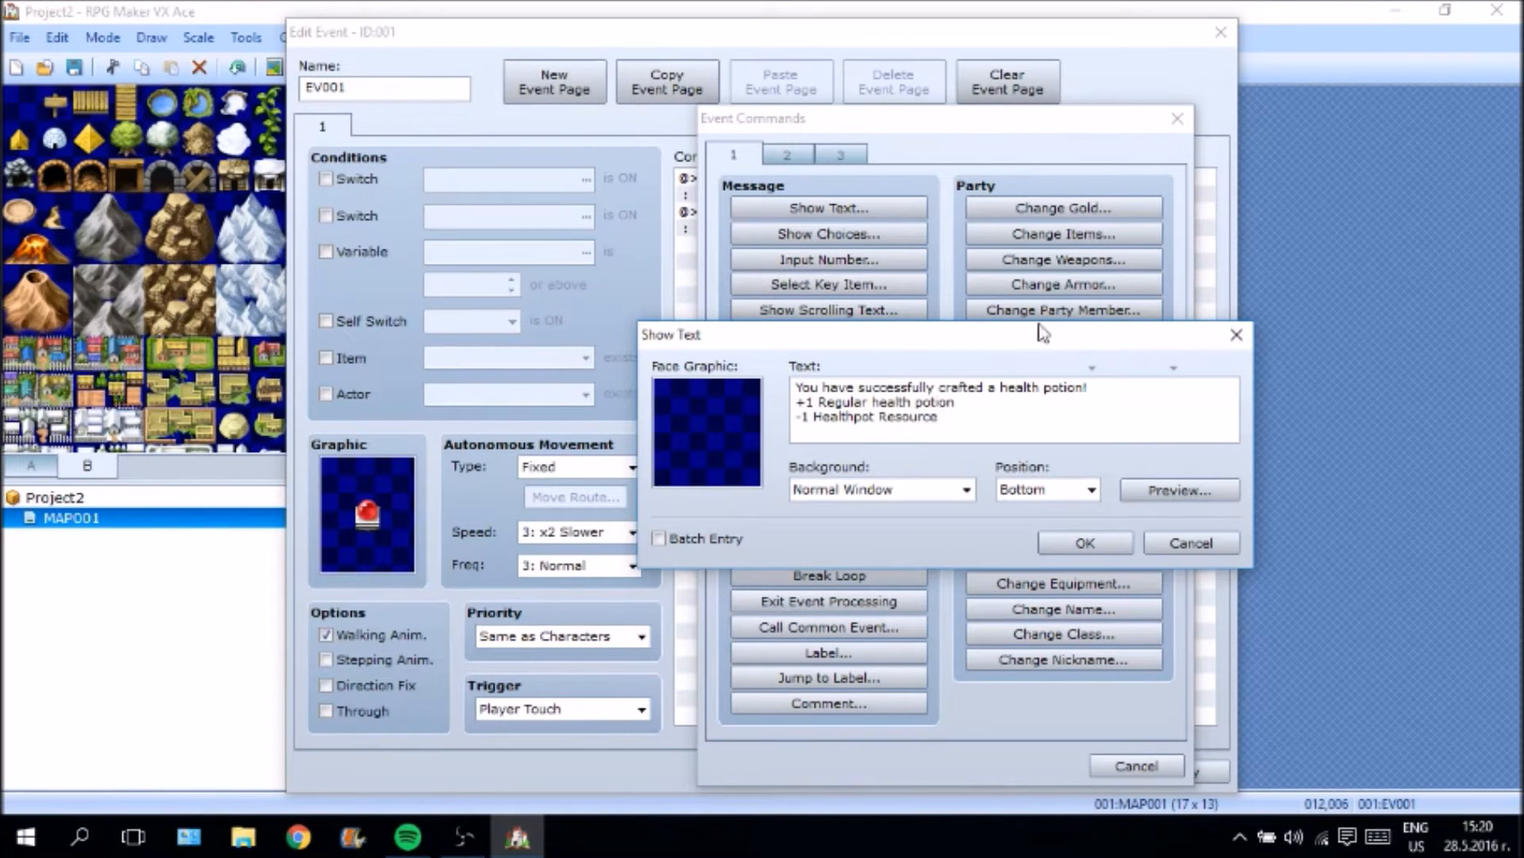
pyautogui.click(1088, 542)
# Add a Change Items command below the success message that increases 001:Potion by 1.
pyautogui.rightClick(894, 402)
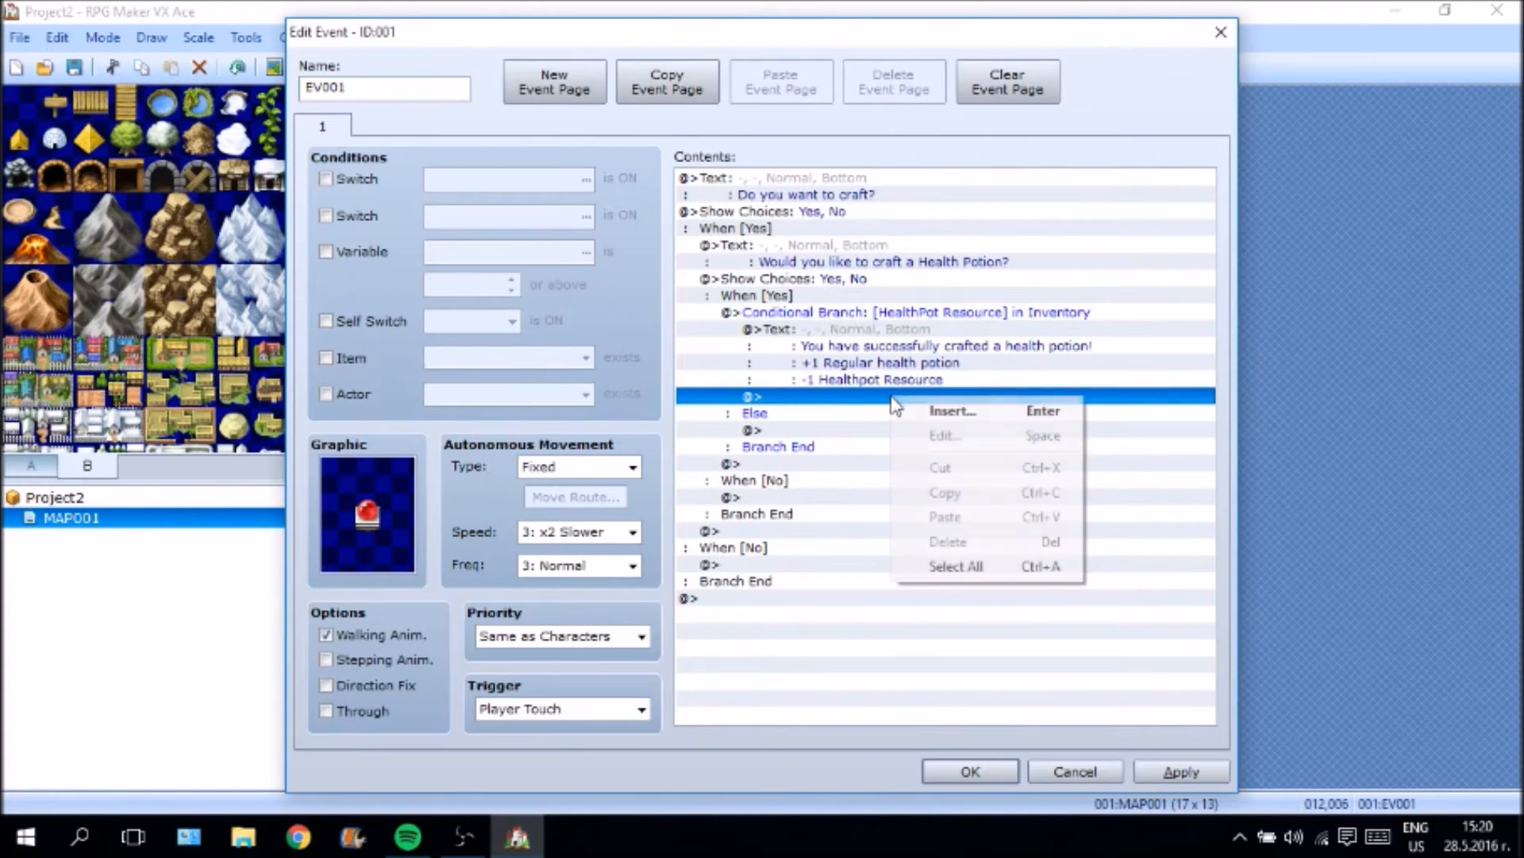
pyautogui.click(813, 299)
pyautogui.click(810, 316)
pyautogui.click(780, 412)
pyautogui.click(786, 396)
pyautogui.rightClick(791, 397)
pyautogui.click(930, 414)
pyautogui.click(1109, 237)
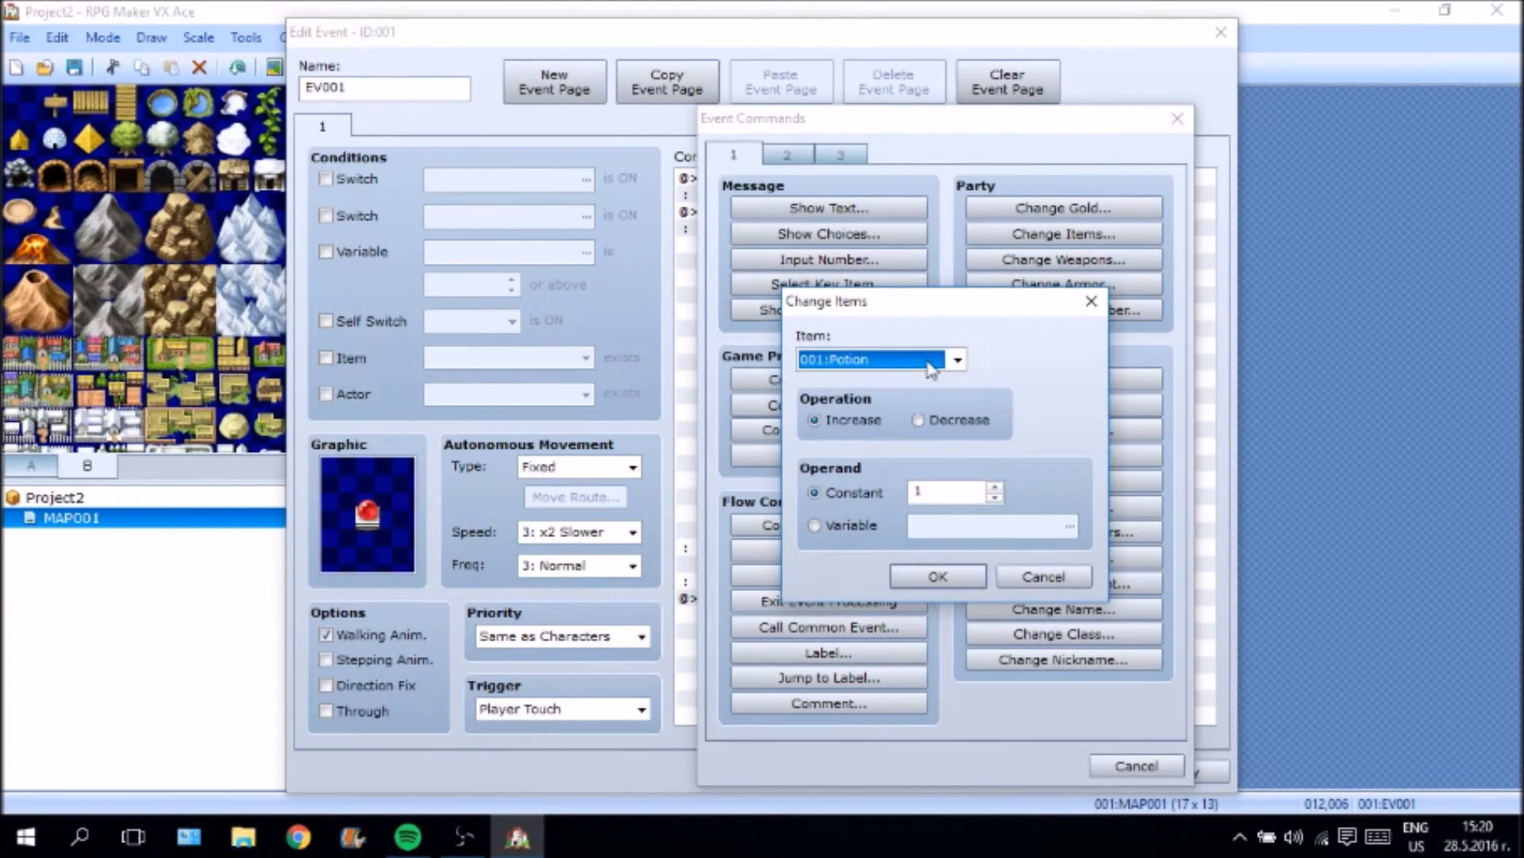
pyautogui.click(957, 578)
# Add a Change Items command below the potion increase that decreases 017:HealthPot Resource by 1, and apply the event changes.
pyautogui.rightClick(814, 416)
pyautogui.click(841, 418)
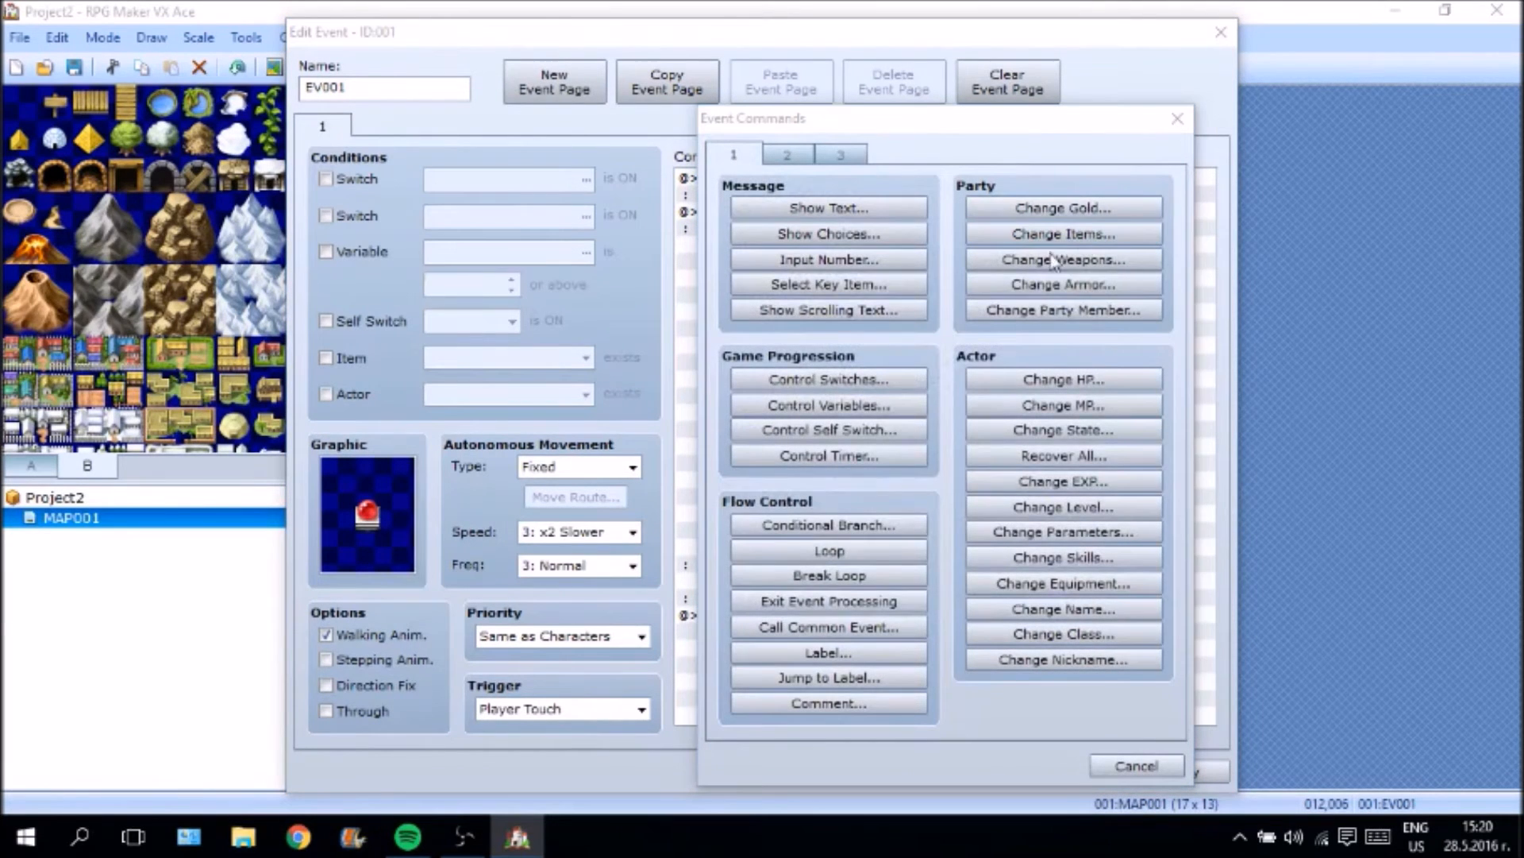
pyautogui.click(1060, 234)
pyautogui.click(964, 419)
pyautogui.click(957, 359)
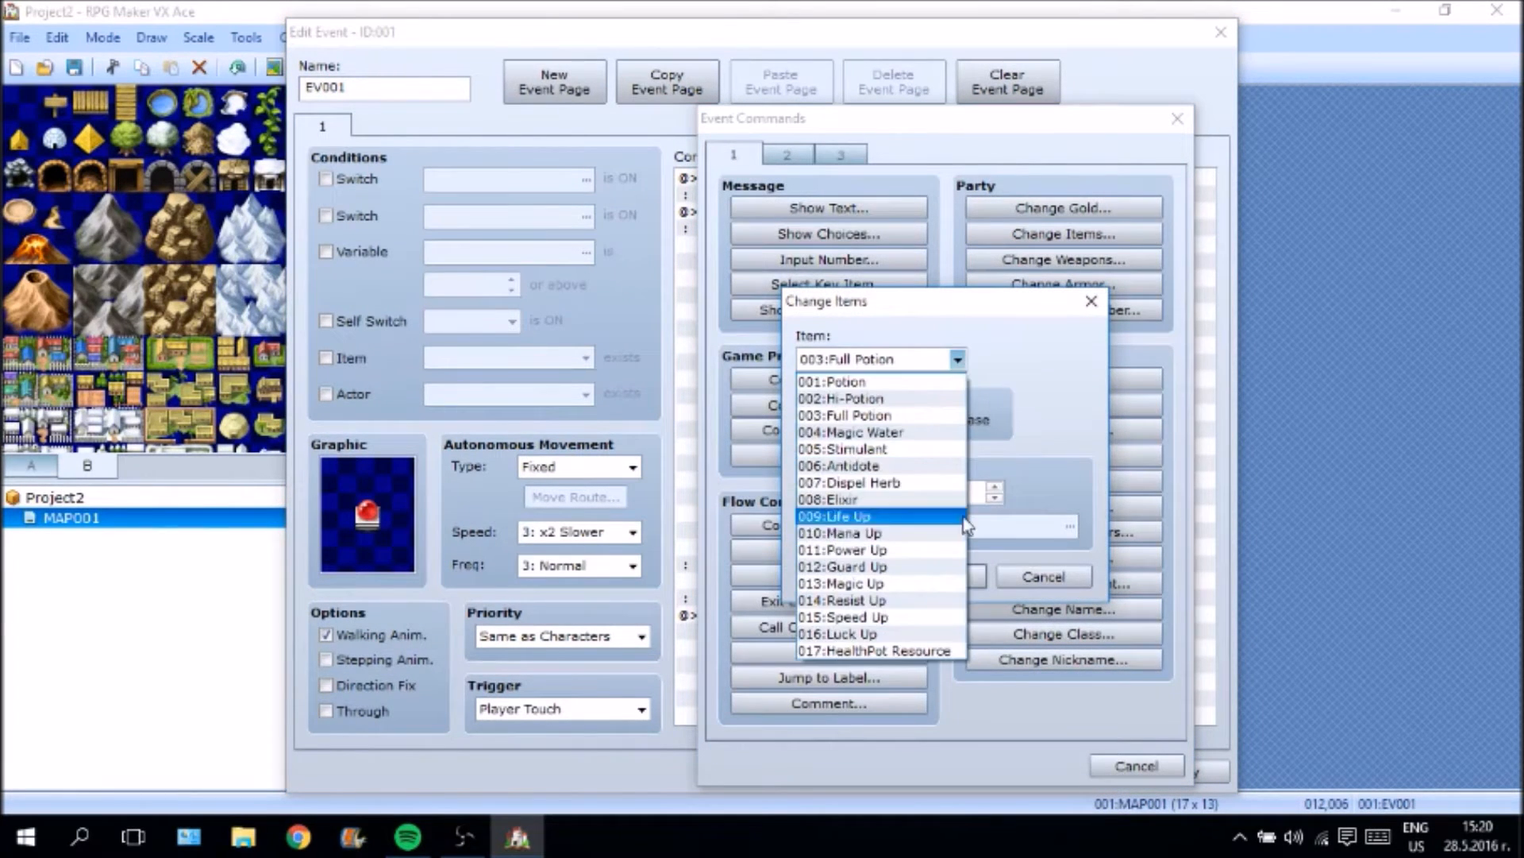
pyautogui.click(910, 651)
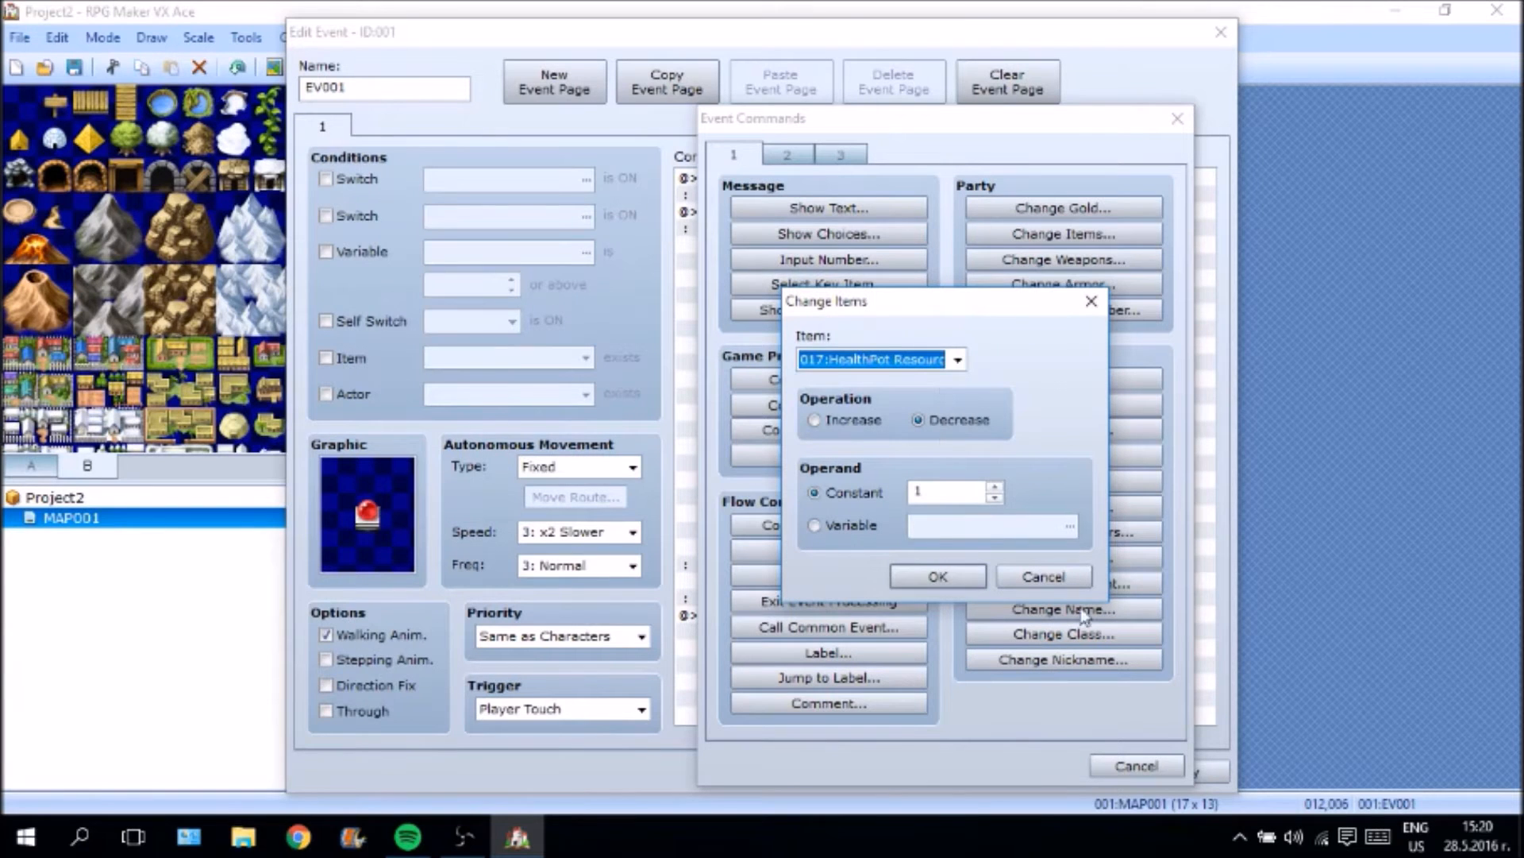
pyautogui.click(921, 580)
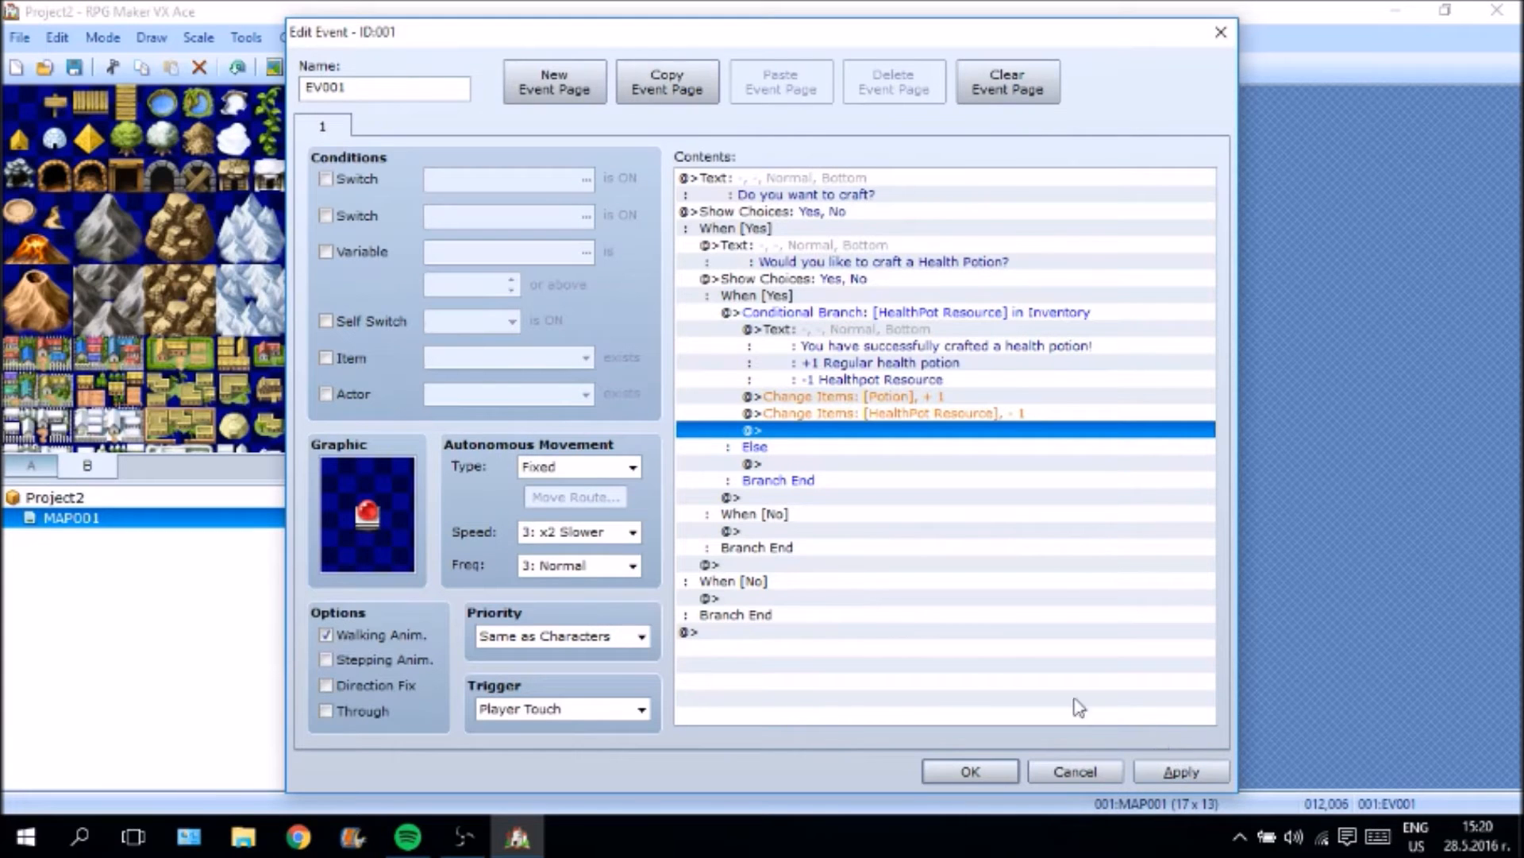
pyautogui.click(1179, 769)
# Add a Show Text command to the Else branch reading "You do not have enough Healthpot Resource to craft." and save the event.
pyautogui.click(776, 464)
pyautogui.doubleClick(775, 465)
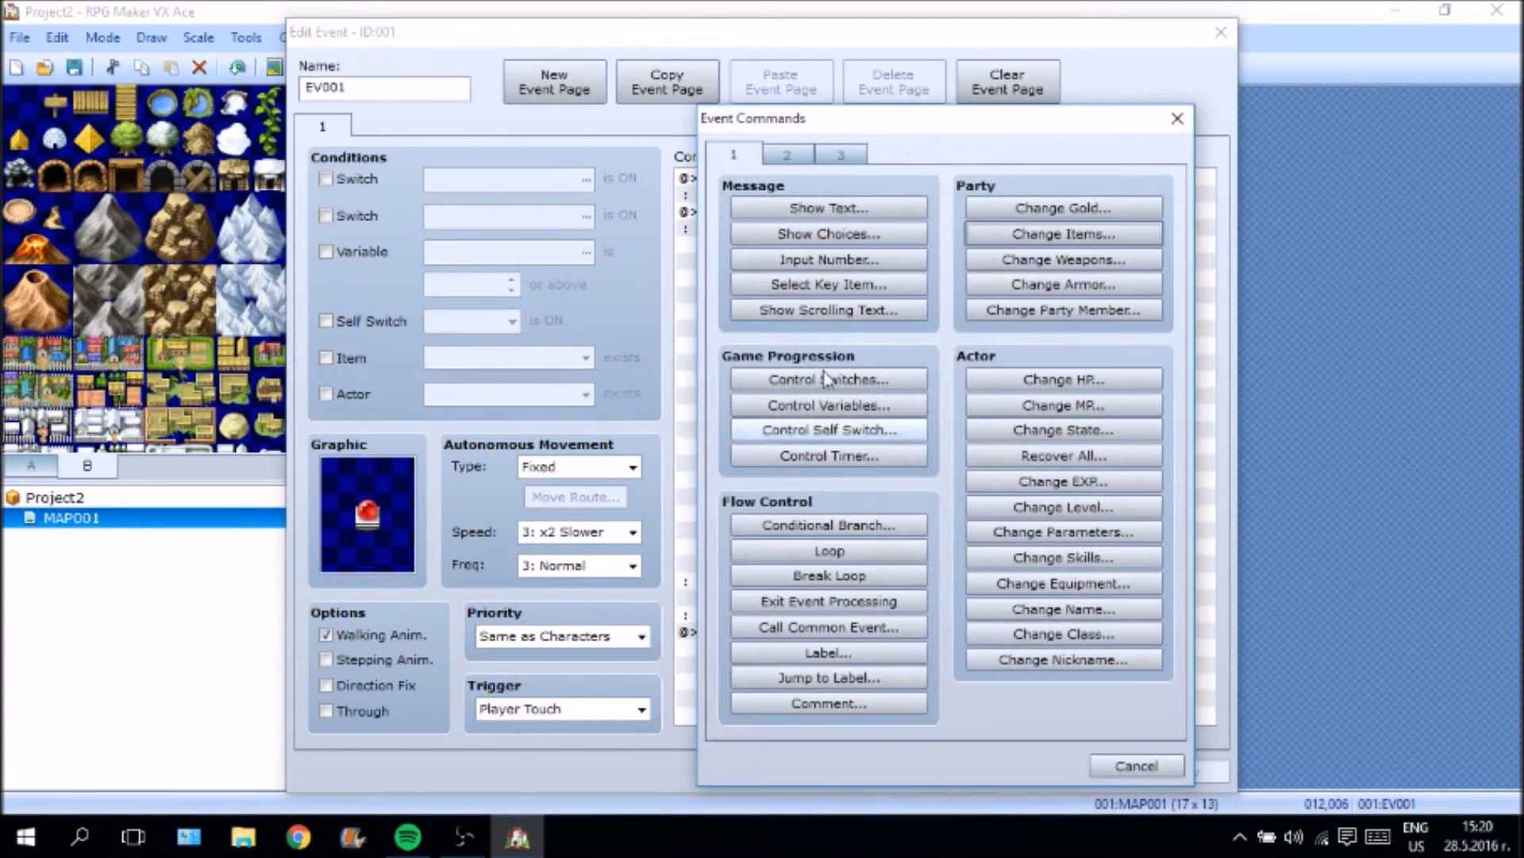
pyautogui.click(835, 207)
pyautogui.write('You do')
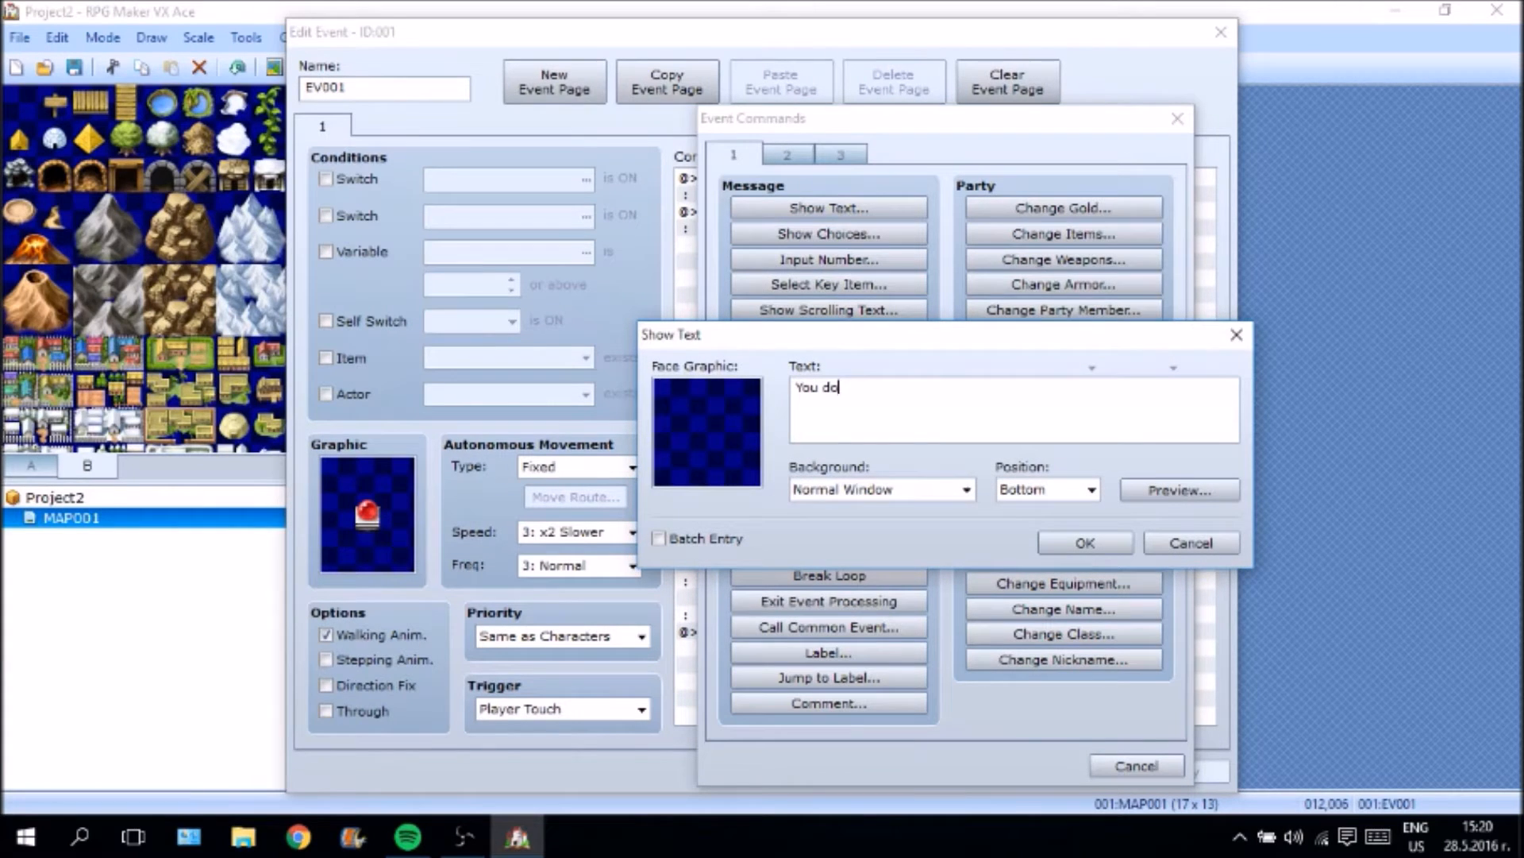
pyautogui.write(' not have enough Health pot Resource to craft.')
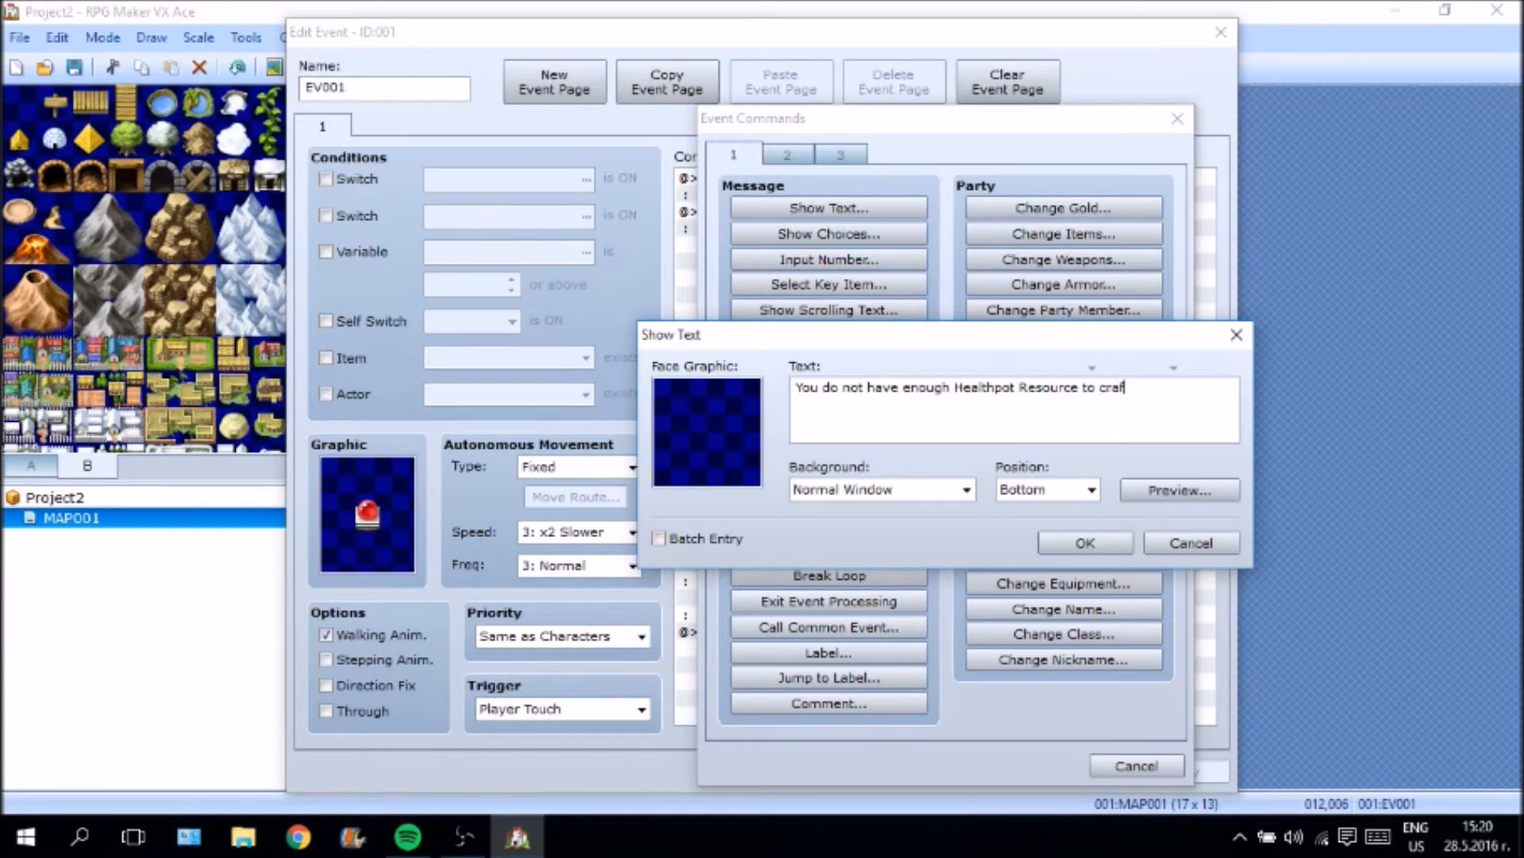
pyautogui.click(1081, 542)
pyautogui.click(1161, 760)
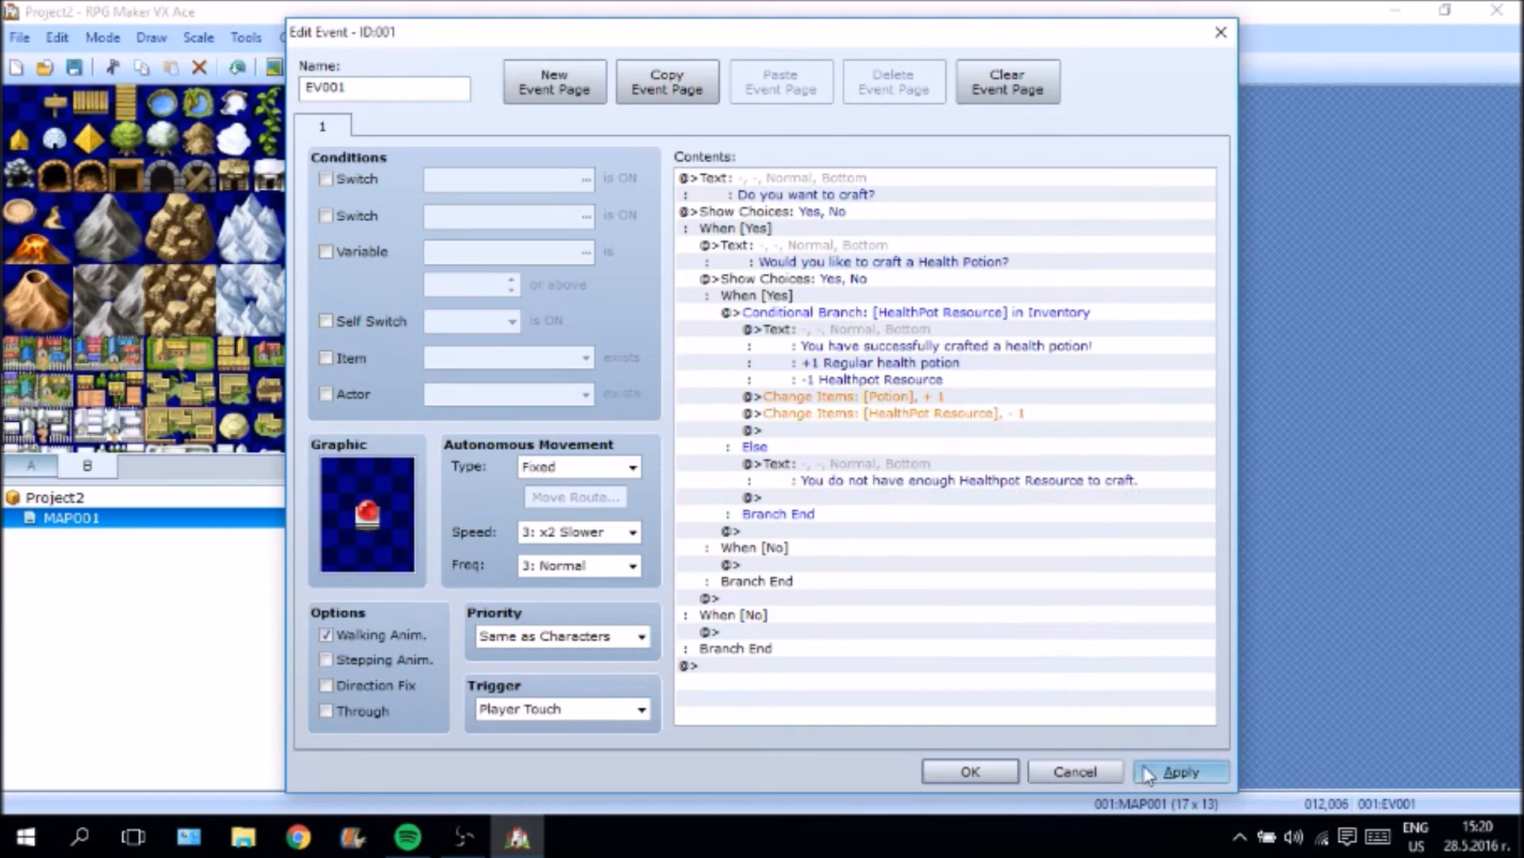
pyautogui.click(976, 770)
# Change the graphic of the resource event EV002 to a reddish crystal from the !Crystal set and save it.
pyautogui.rightClick(505, 303)
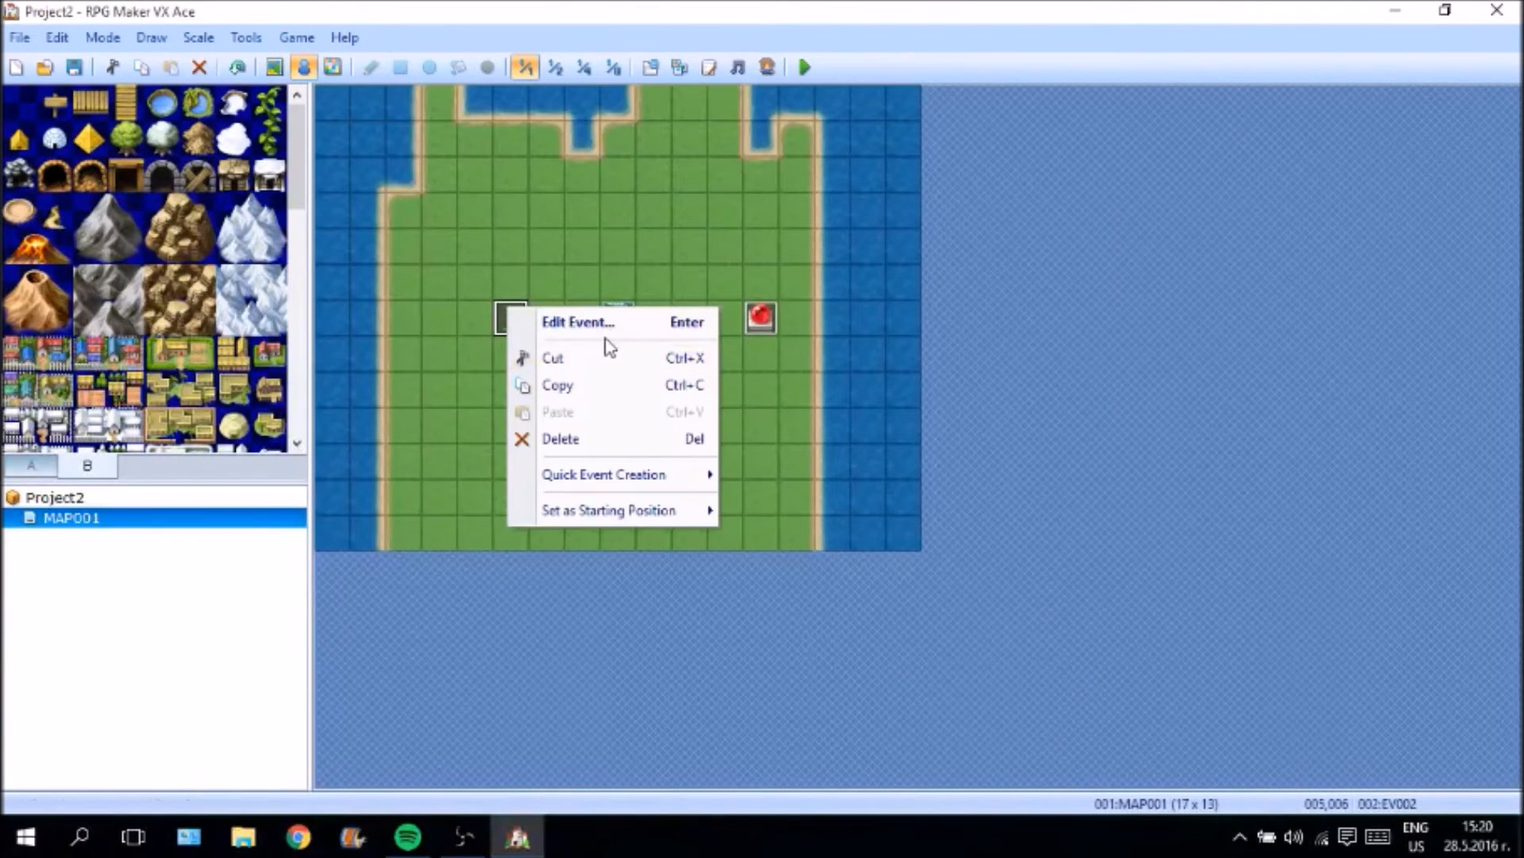
pyautogui.click(603, 323)
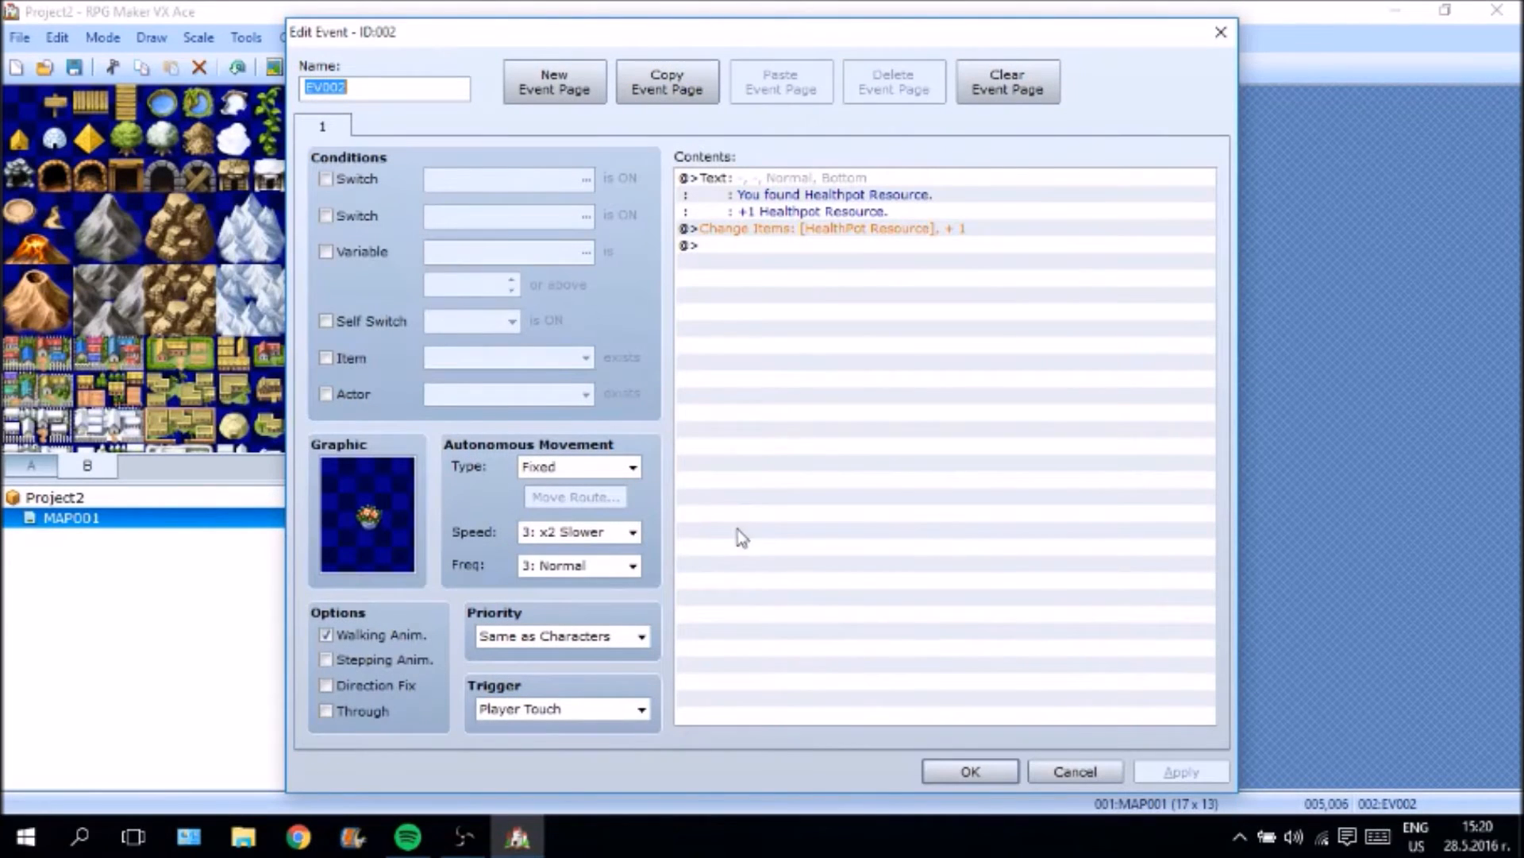
pyautogui.click(371, 559)
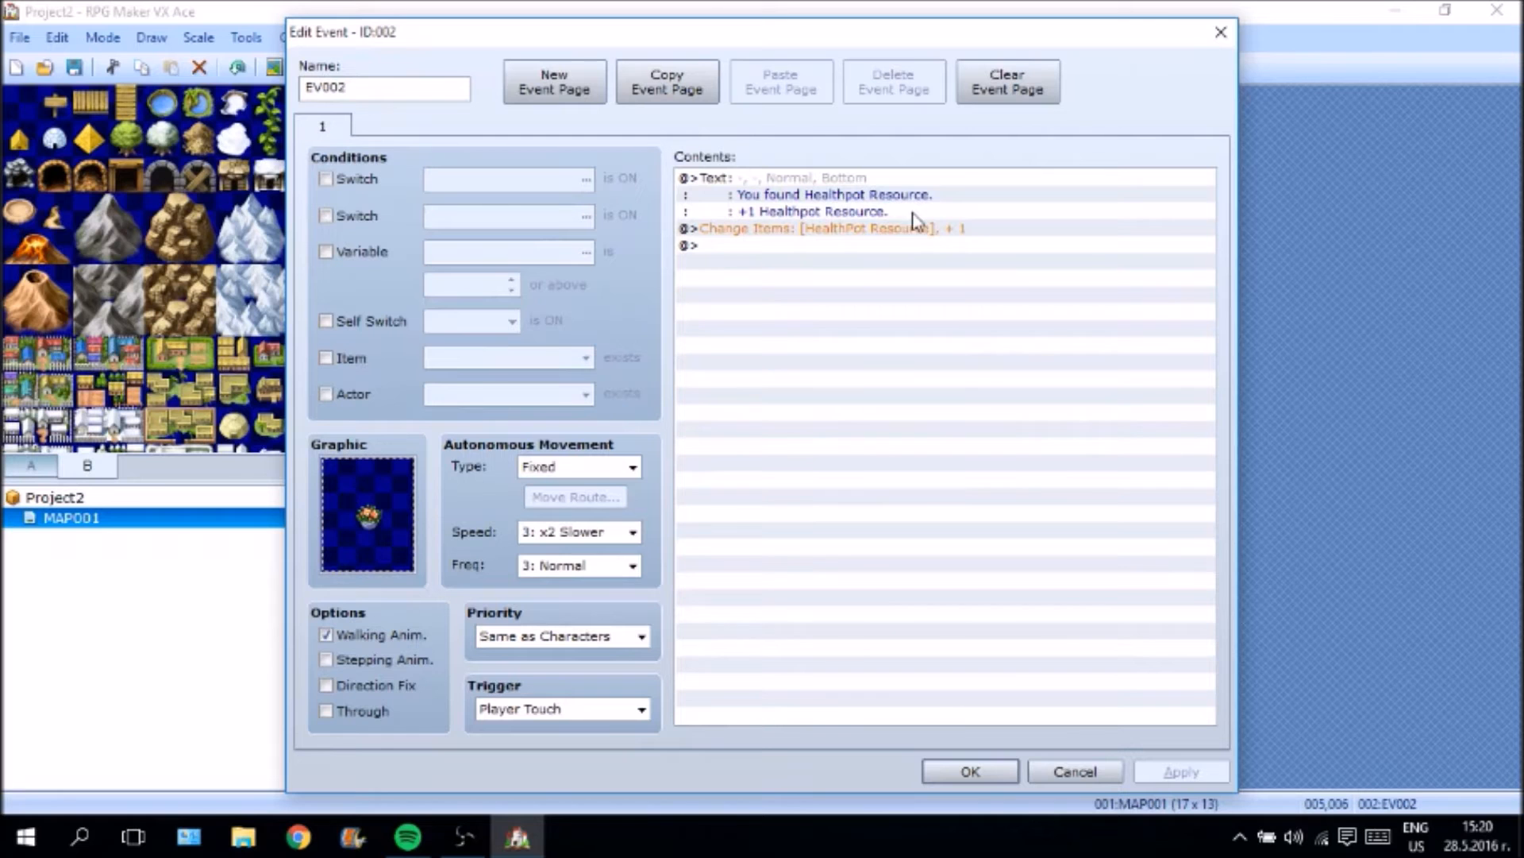
pyautogui.doubleClick(370, 517)
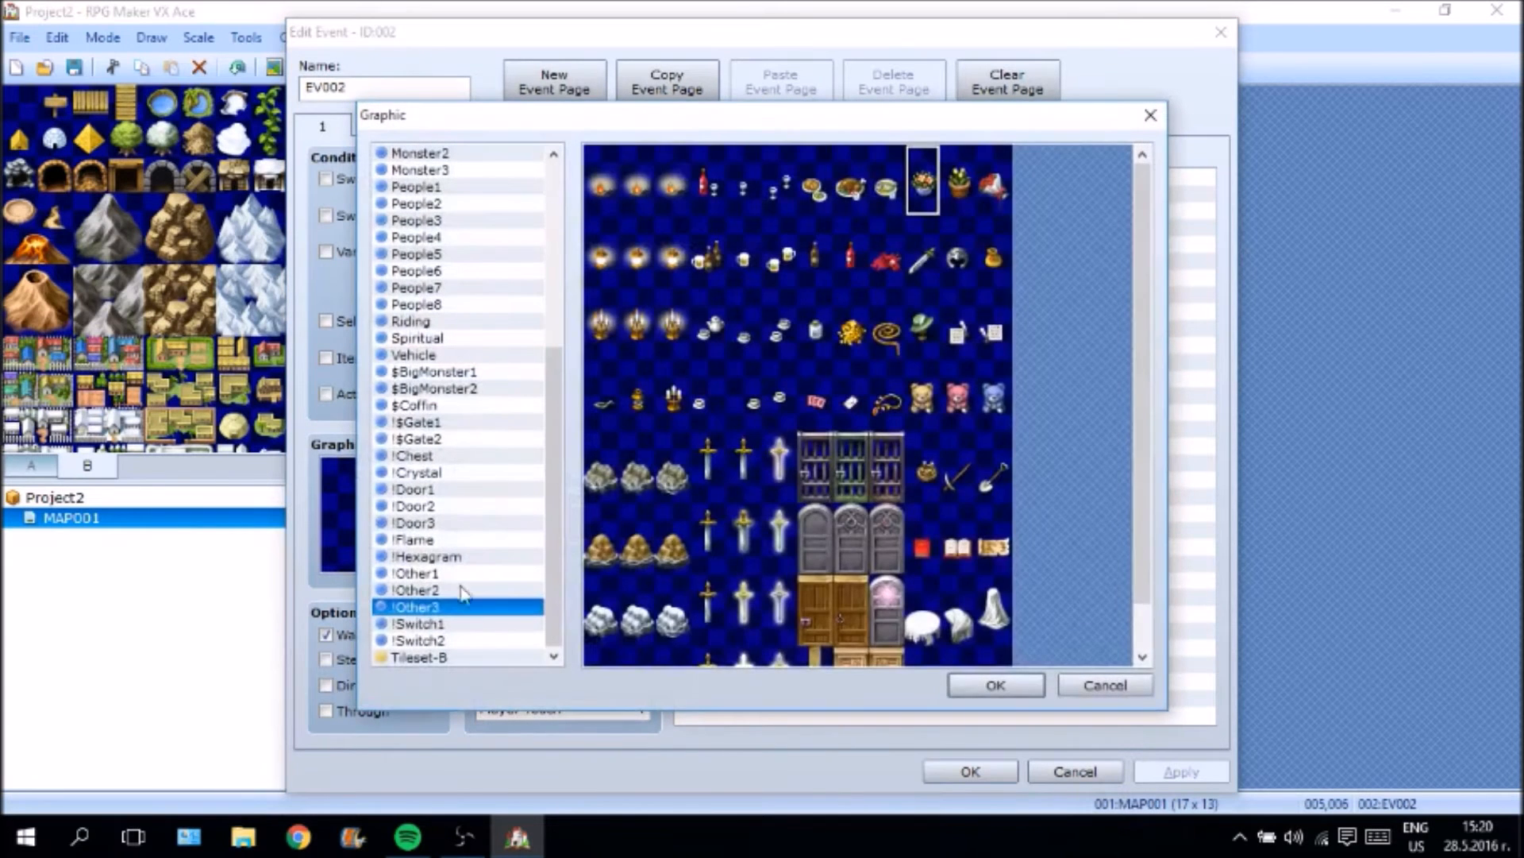
pyautogui.click(467, 640)
pyautogui.click(472, 573)
pyautogui.click(480, 542)
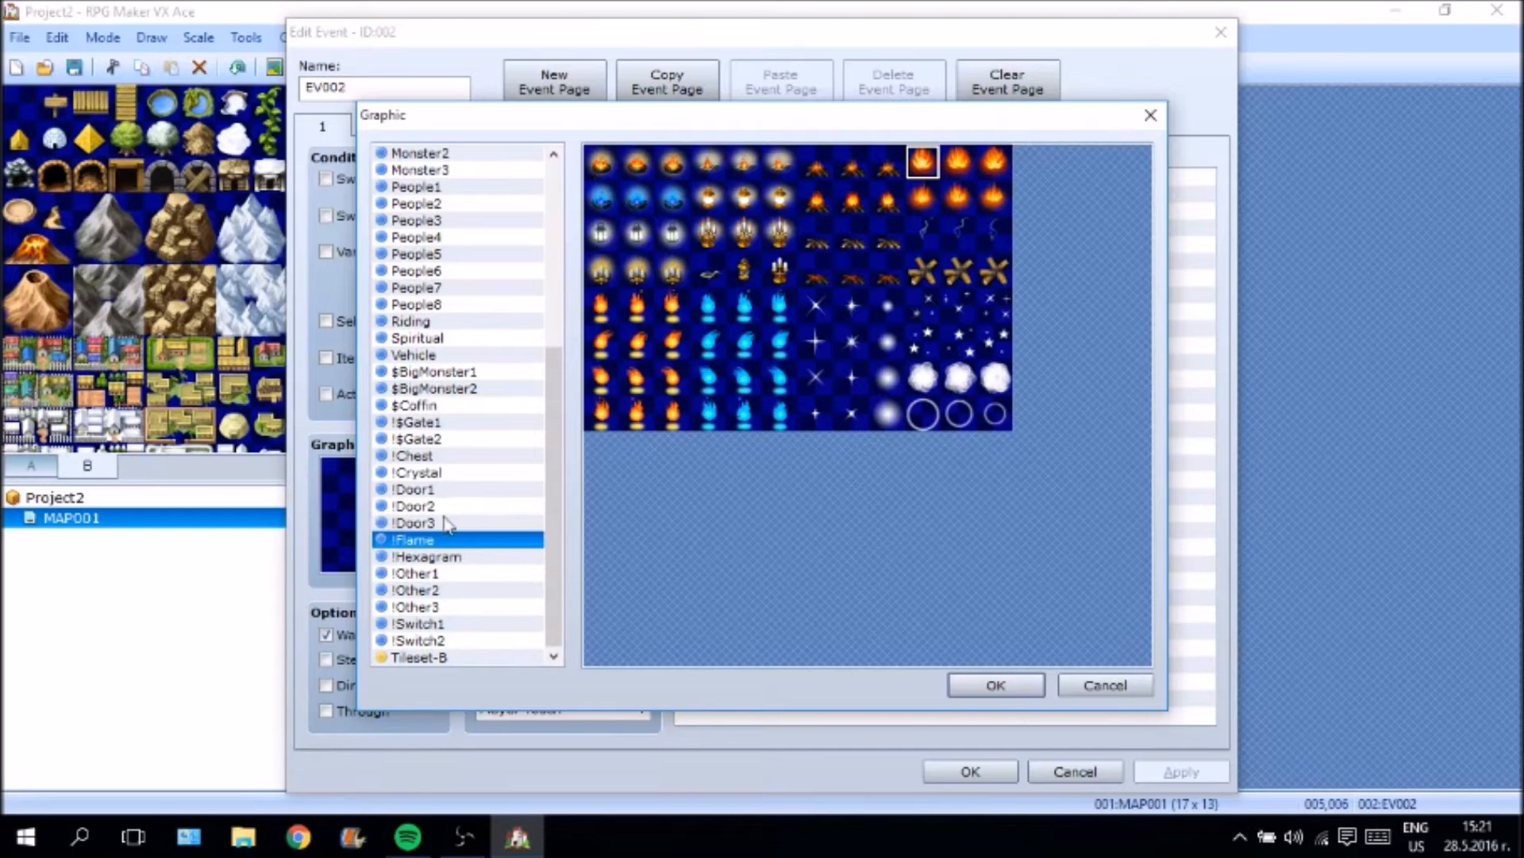
pyautogui.click(452, 459)
pyautogui.click(470, 488)
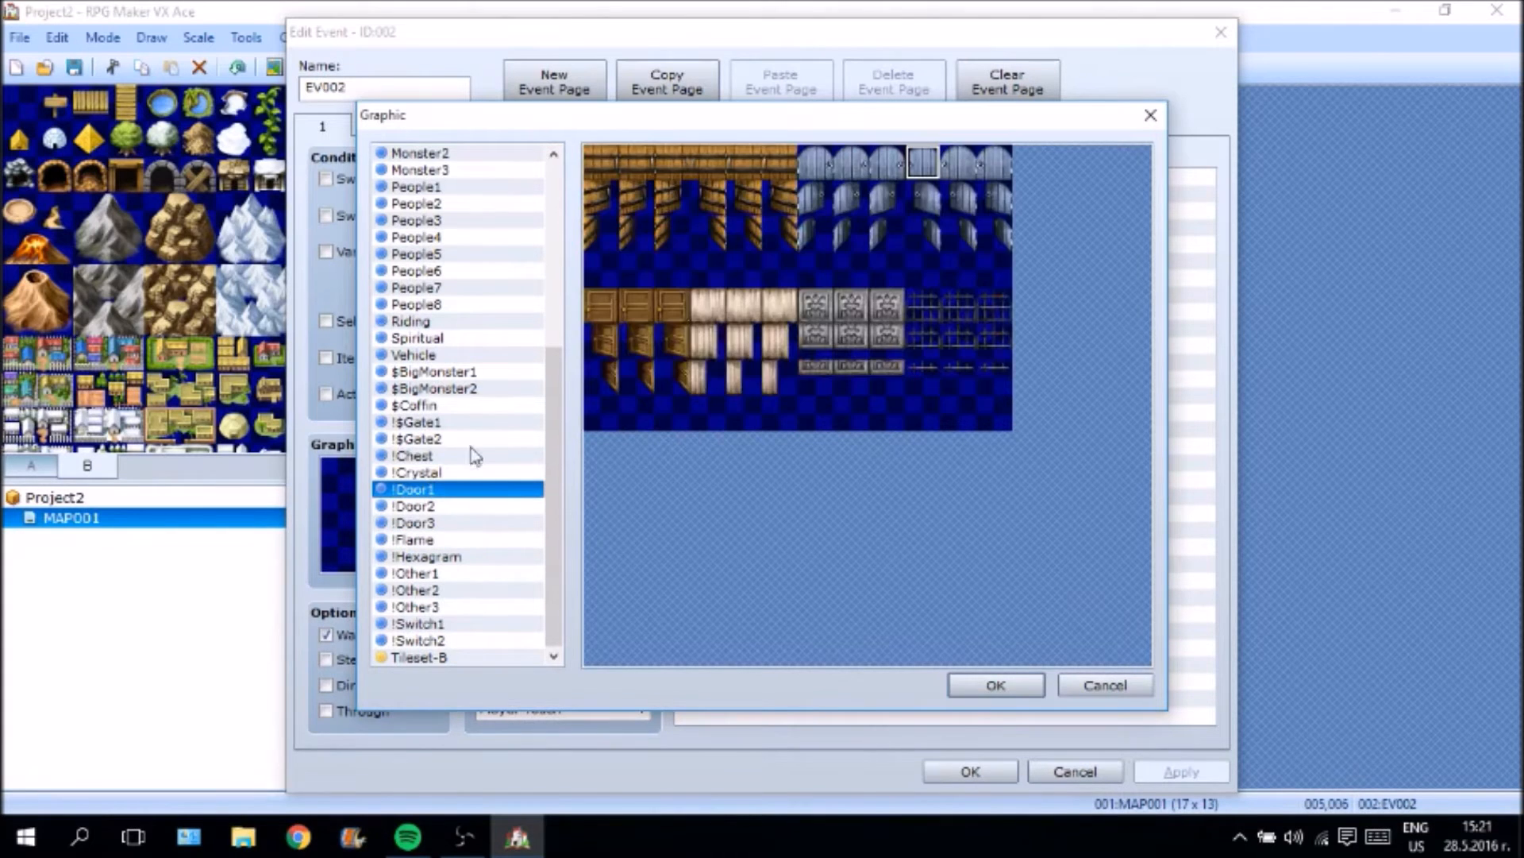
pyautogui.click(413, 473)
pyautogui.doubleClick(851, 176)
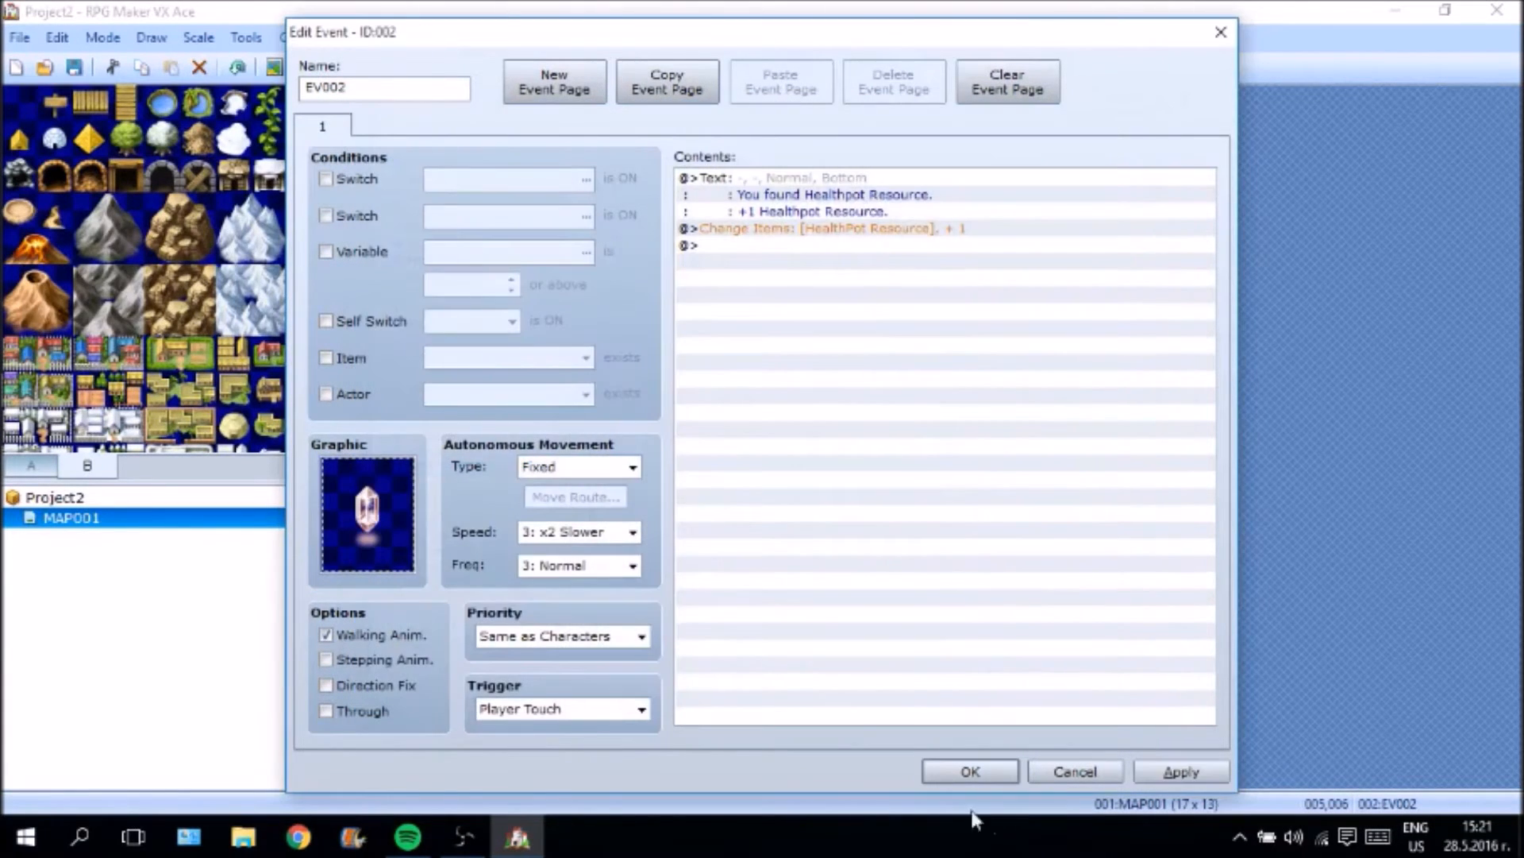
pyautogui.click(1183, 766)
pyautogui.click(969, 770)
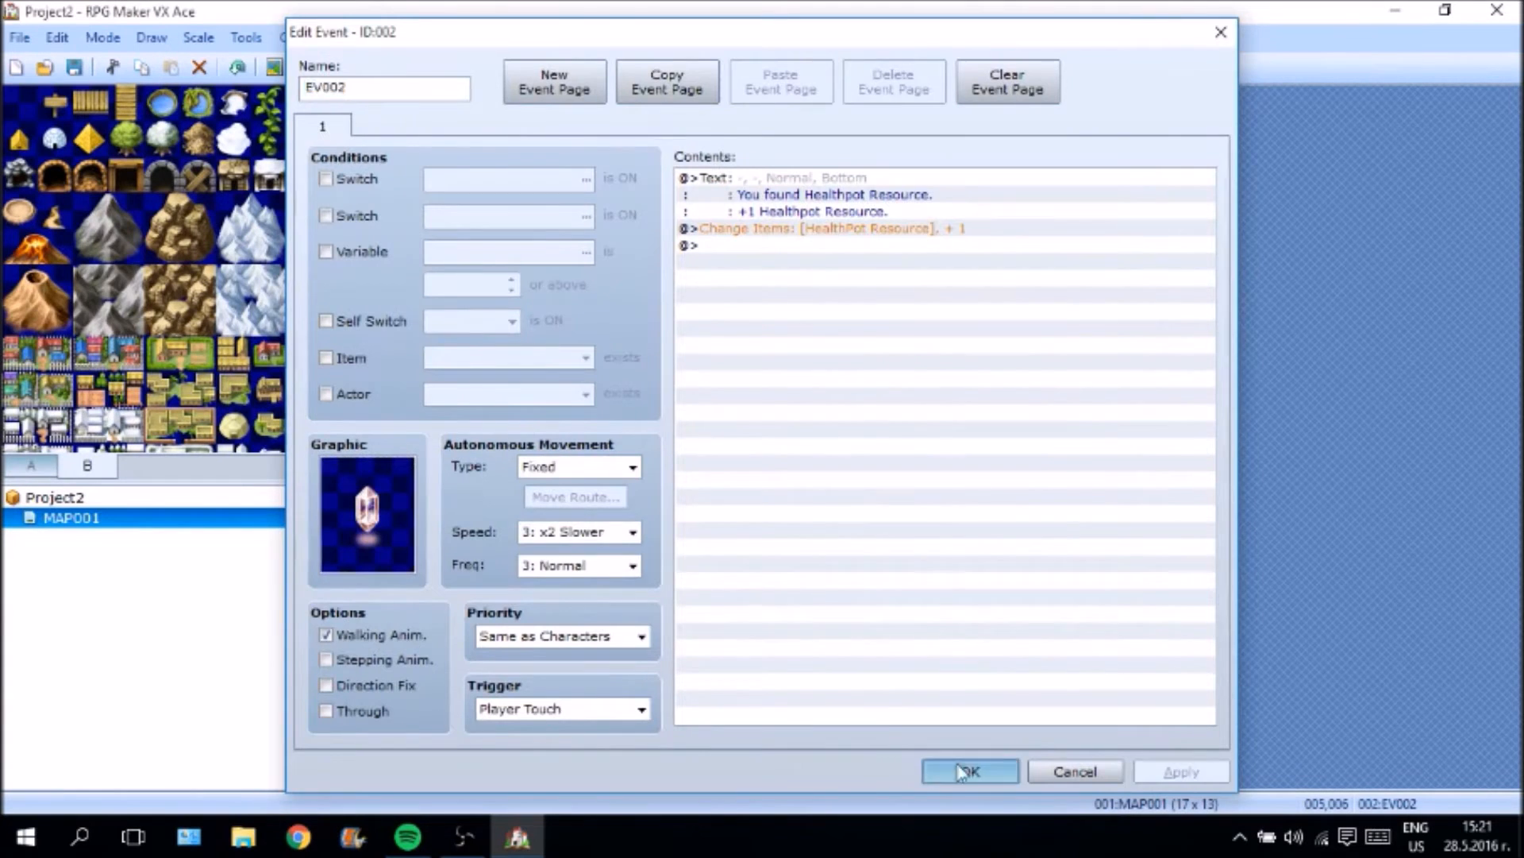
# Change the graphic of the resource event EV002 to the open wooden chest from the !Chest set and save it.
pyautogui.rightClick(508, 316)
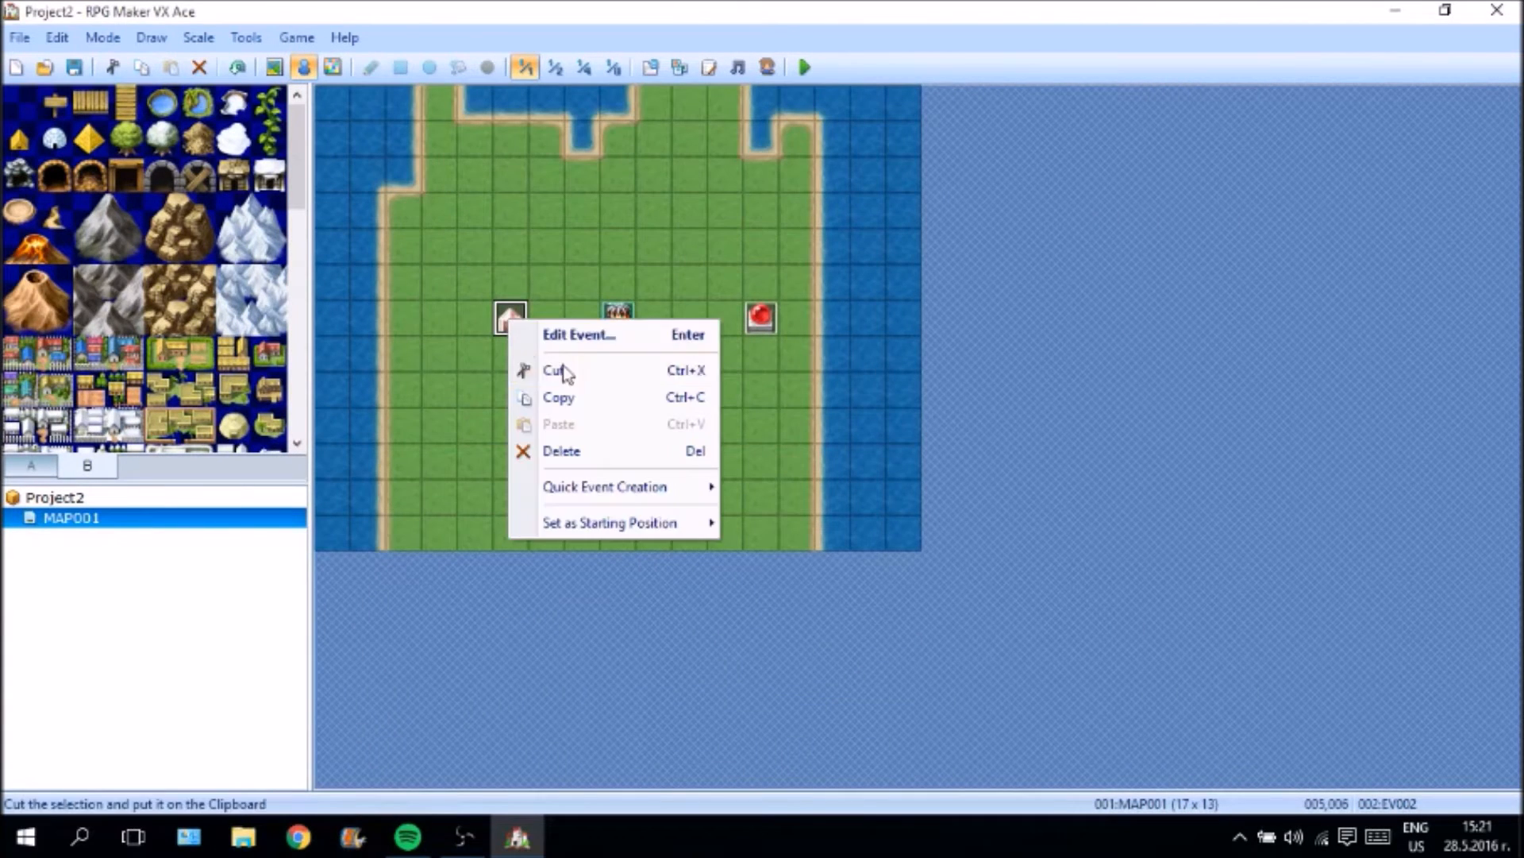
pyautogui.click(593, 337)
pyautogui.doubleClick(379, 528)
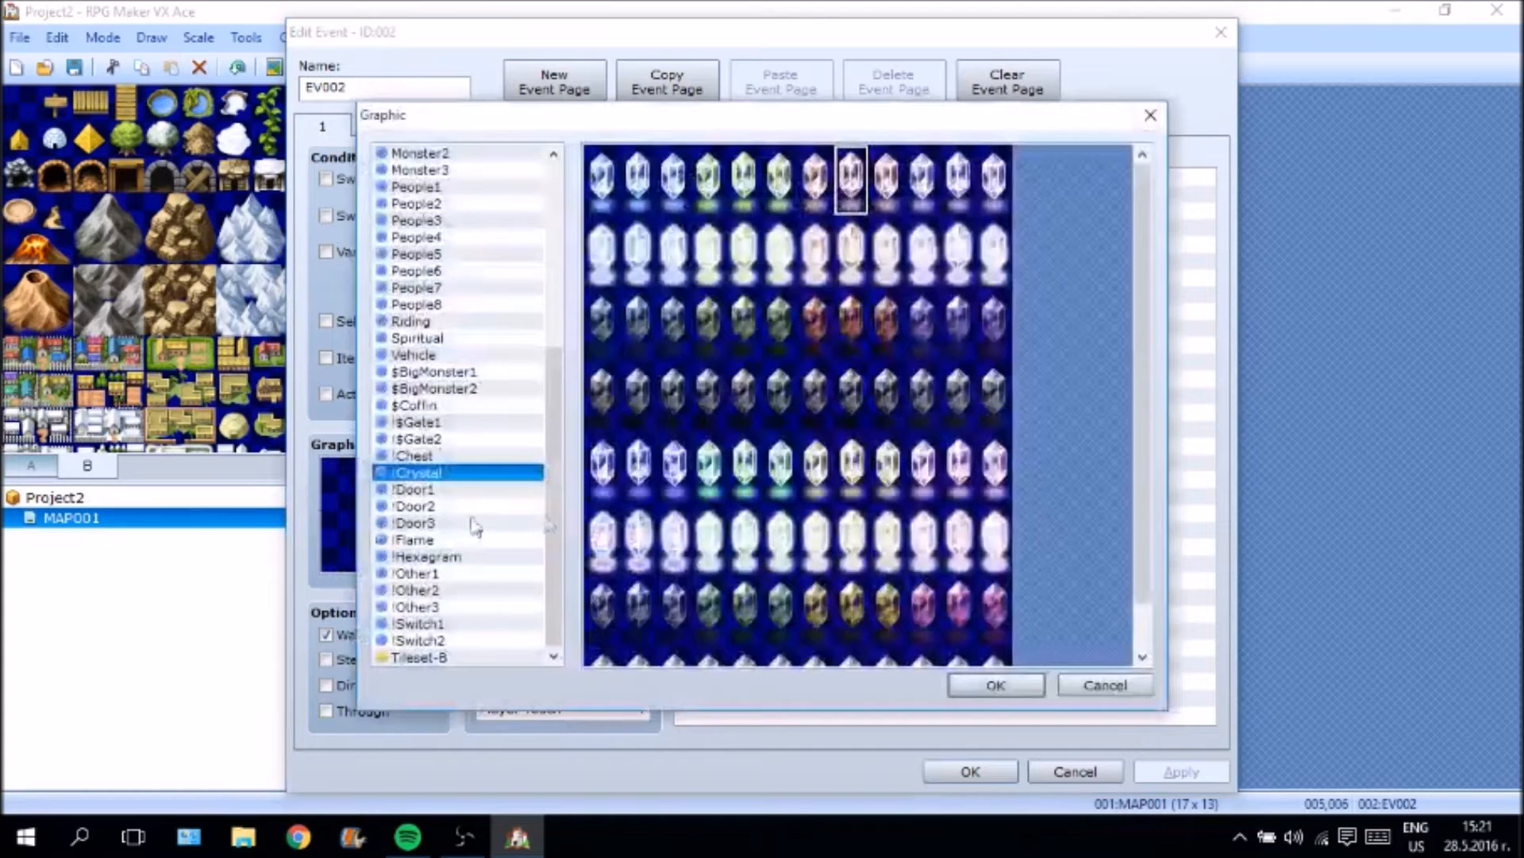
pyautogui.click(469, 455)
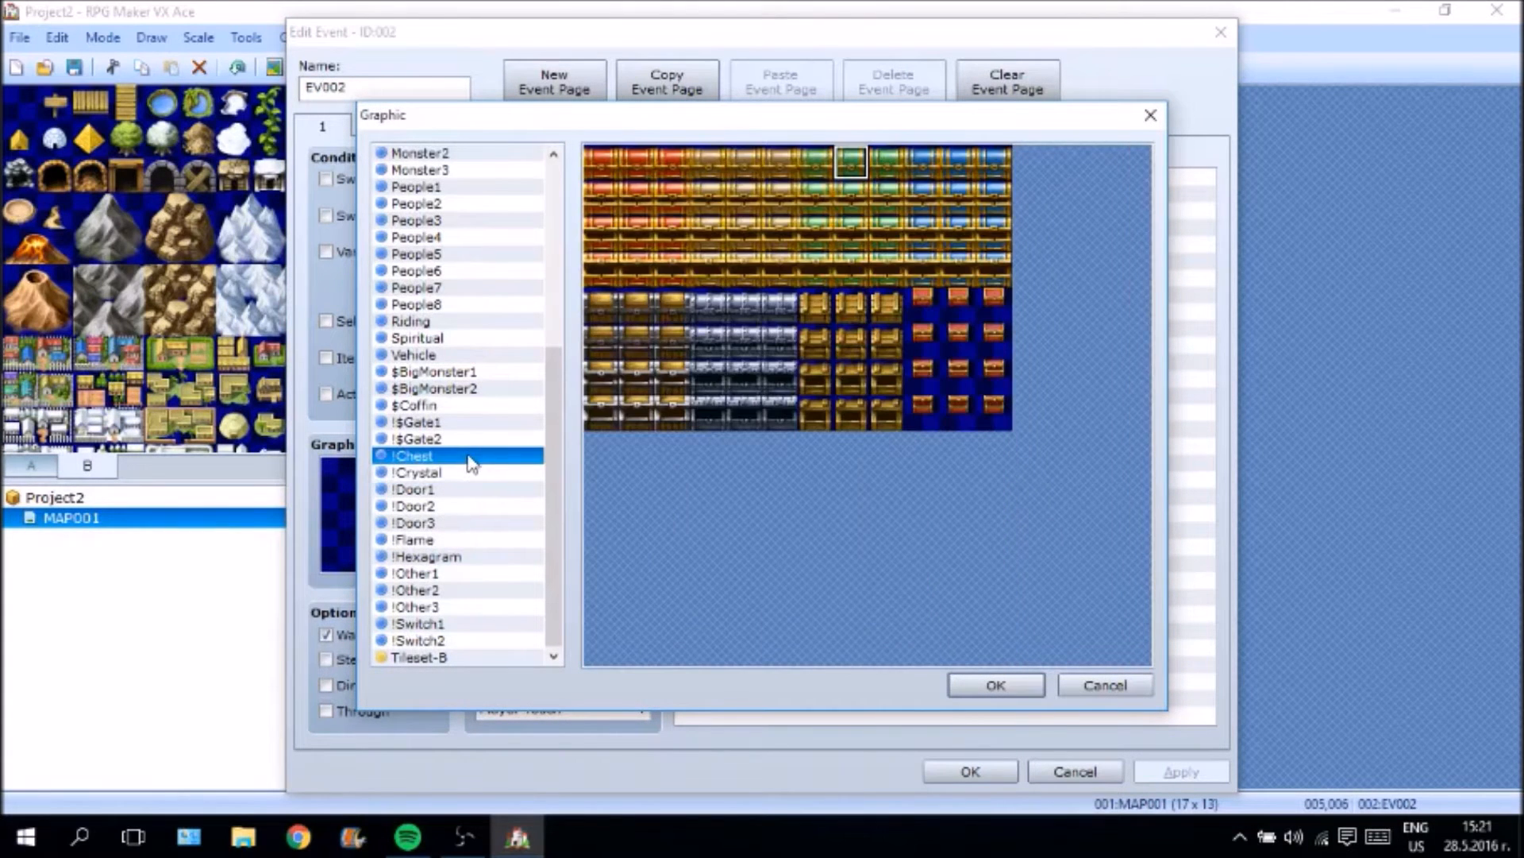
pyautogui.doubleClick(869, 411)
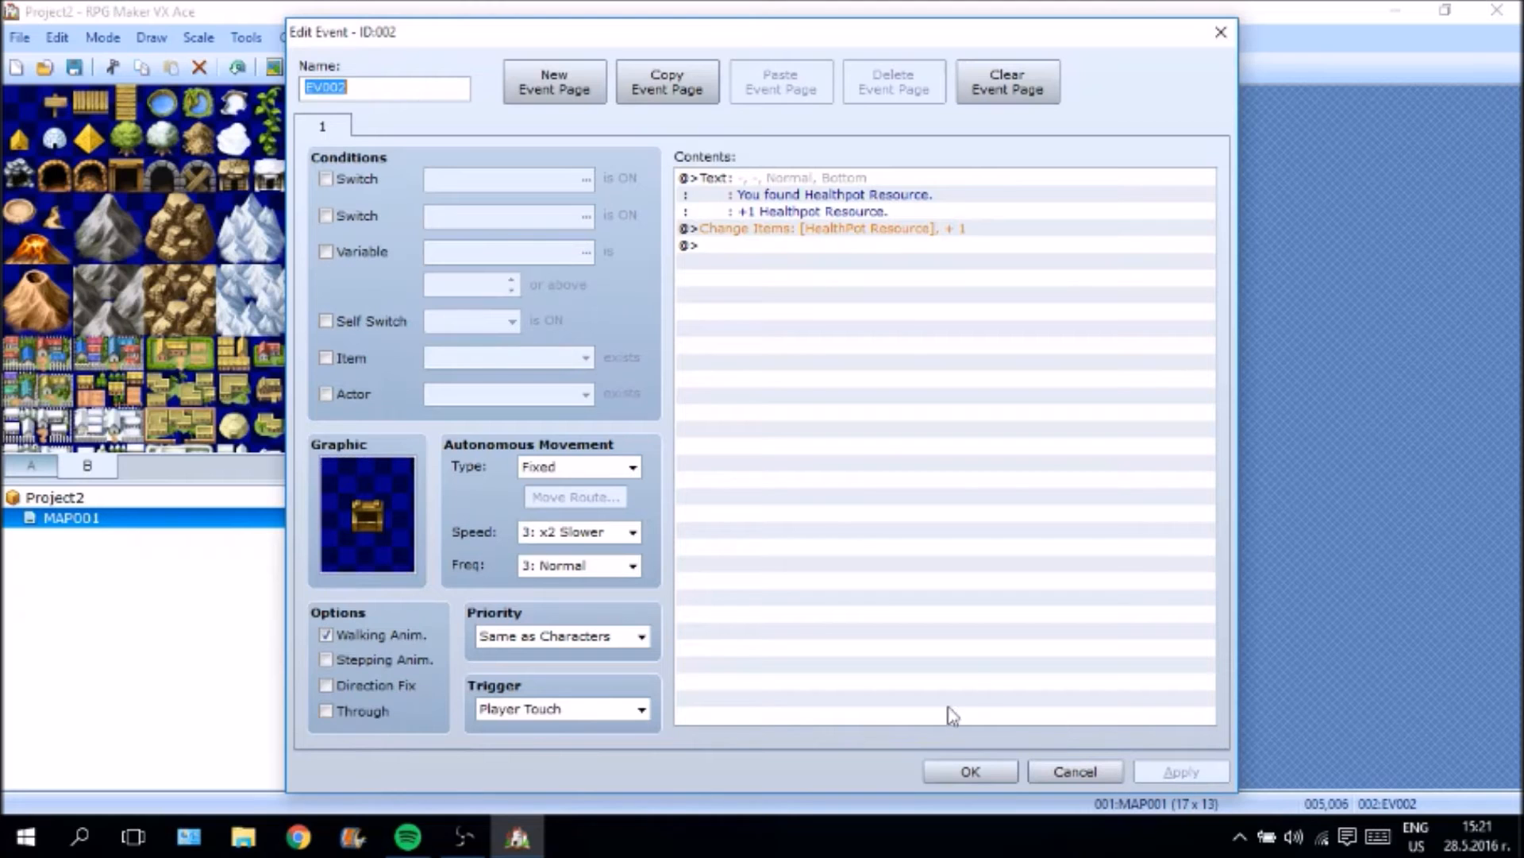
pyautogui.click(968, 771)
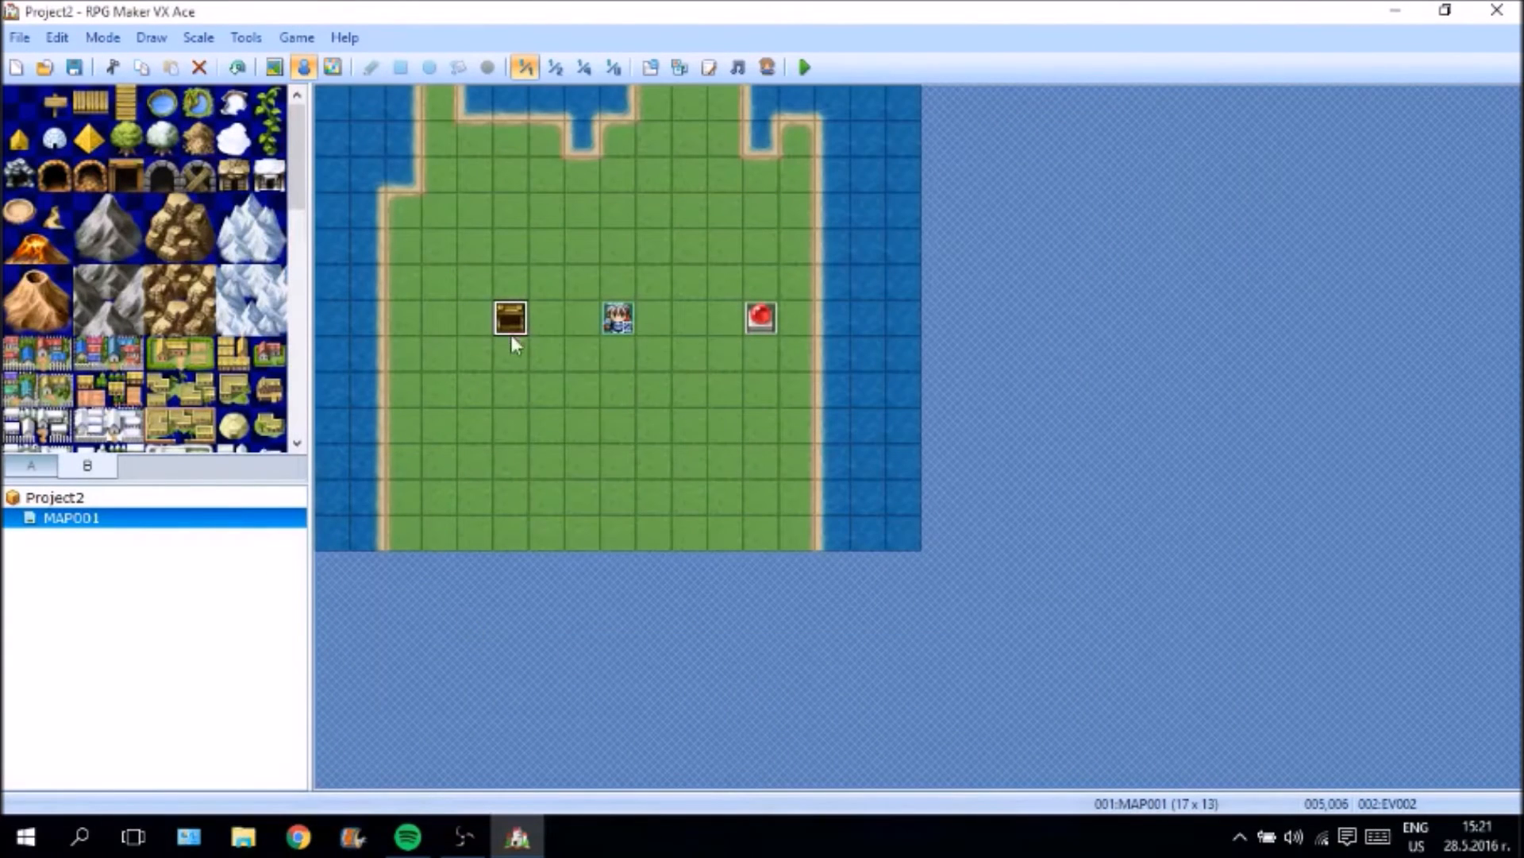
pyautogui.rightClick(512, 335)
pyautogui.click(1120, 490)
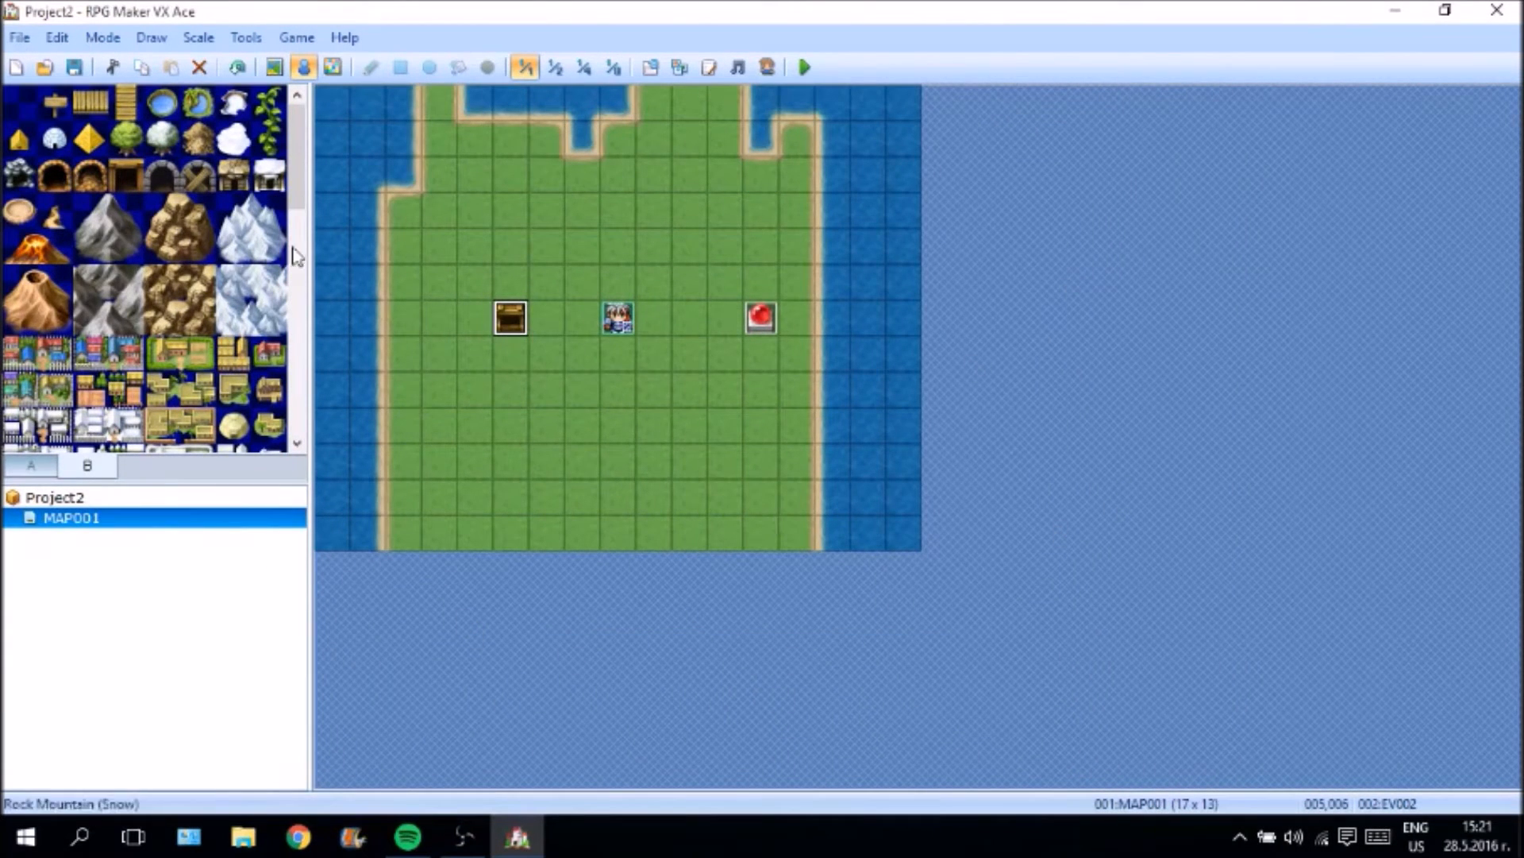
# Add a Control Self Switch command that turns A ON below the item change in the chest event.
pyautogui.doubleClick(516, 322)
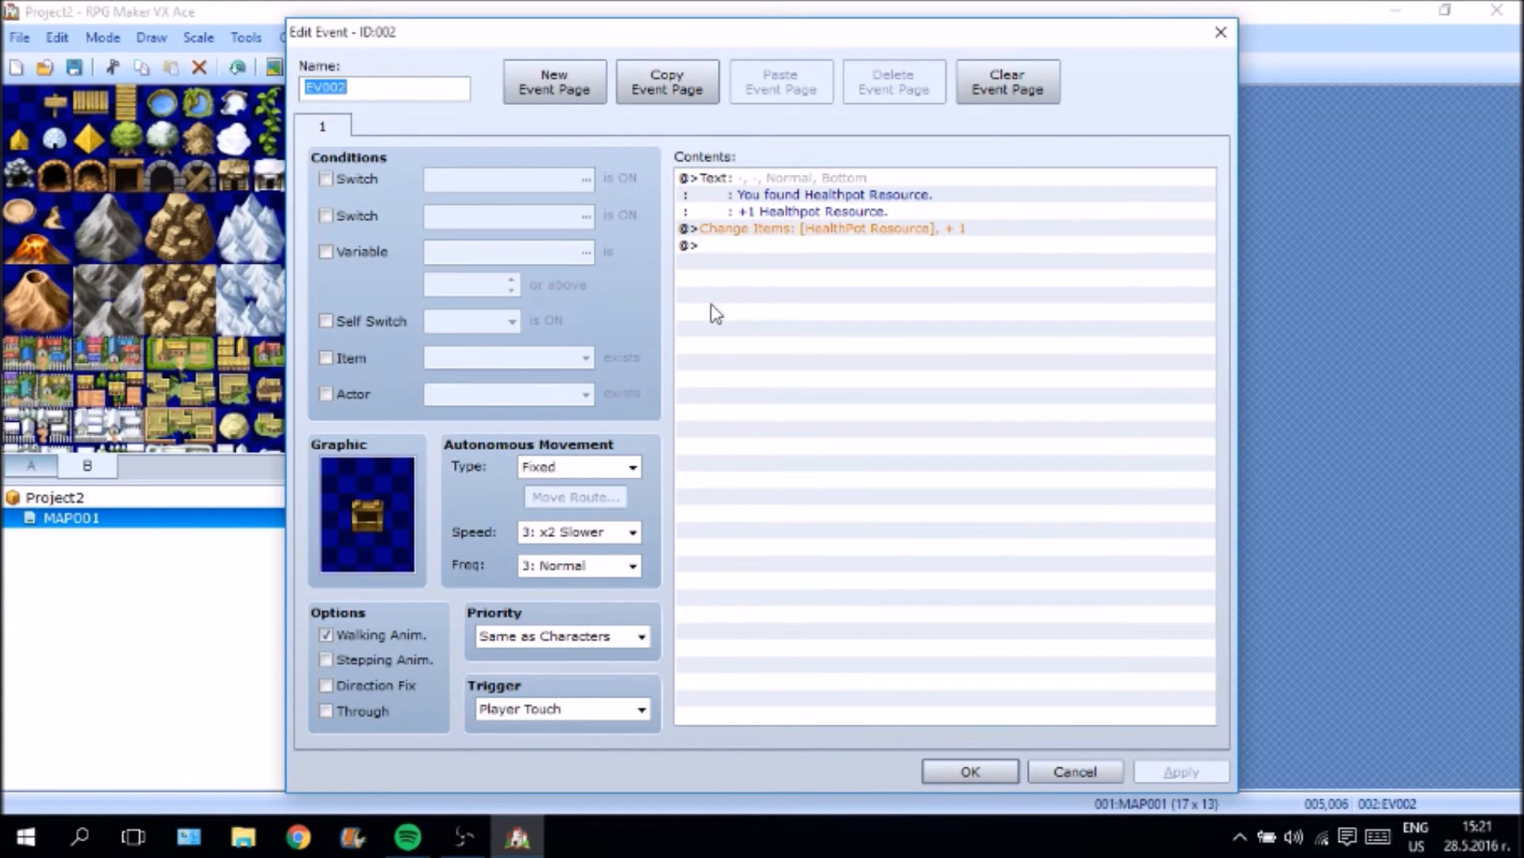
pyautogui.doubleClick(783, 247)
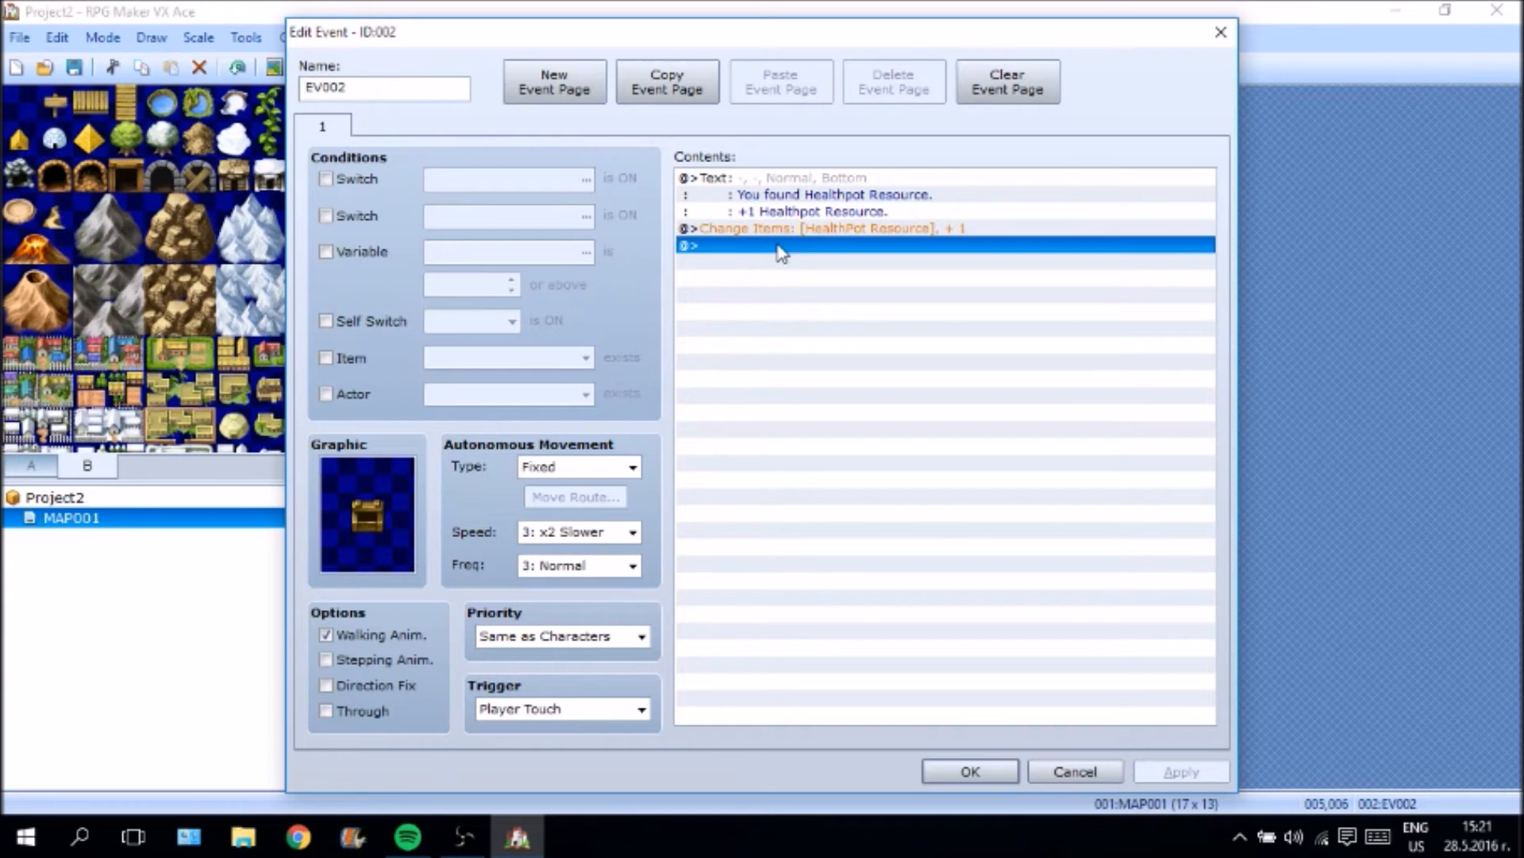
pyautogui.click(872, 437)
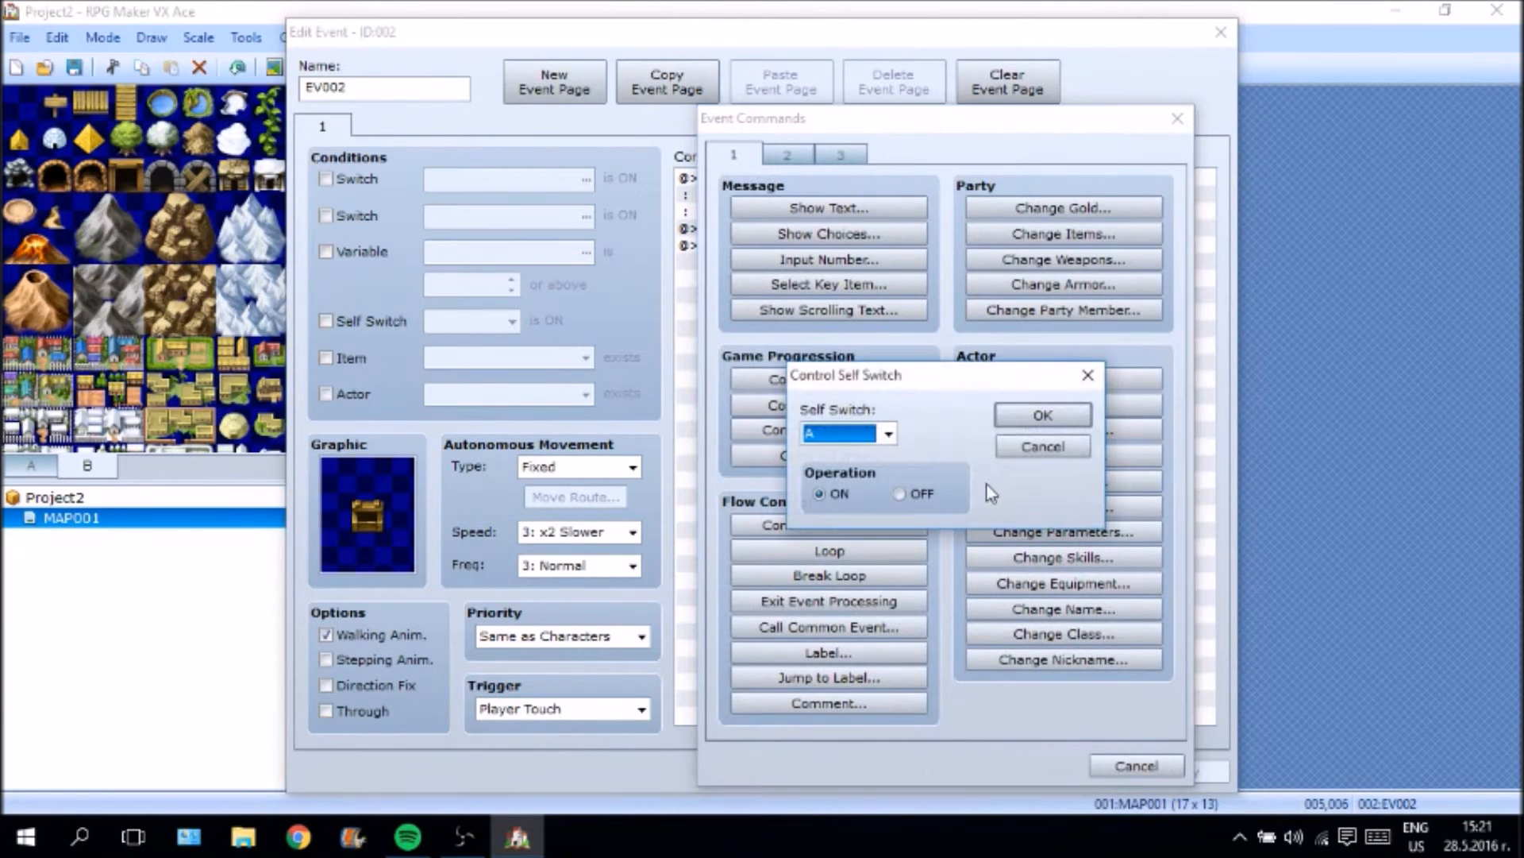
pyautogui.click(1042, 414)
pyautogui.doubleClick(994, 460)
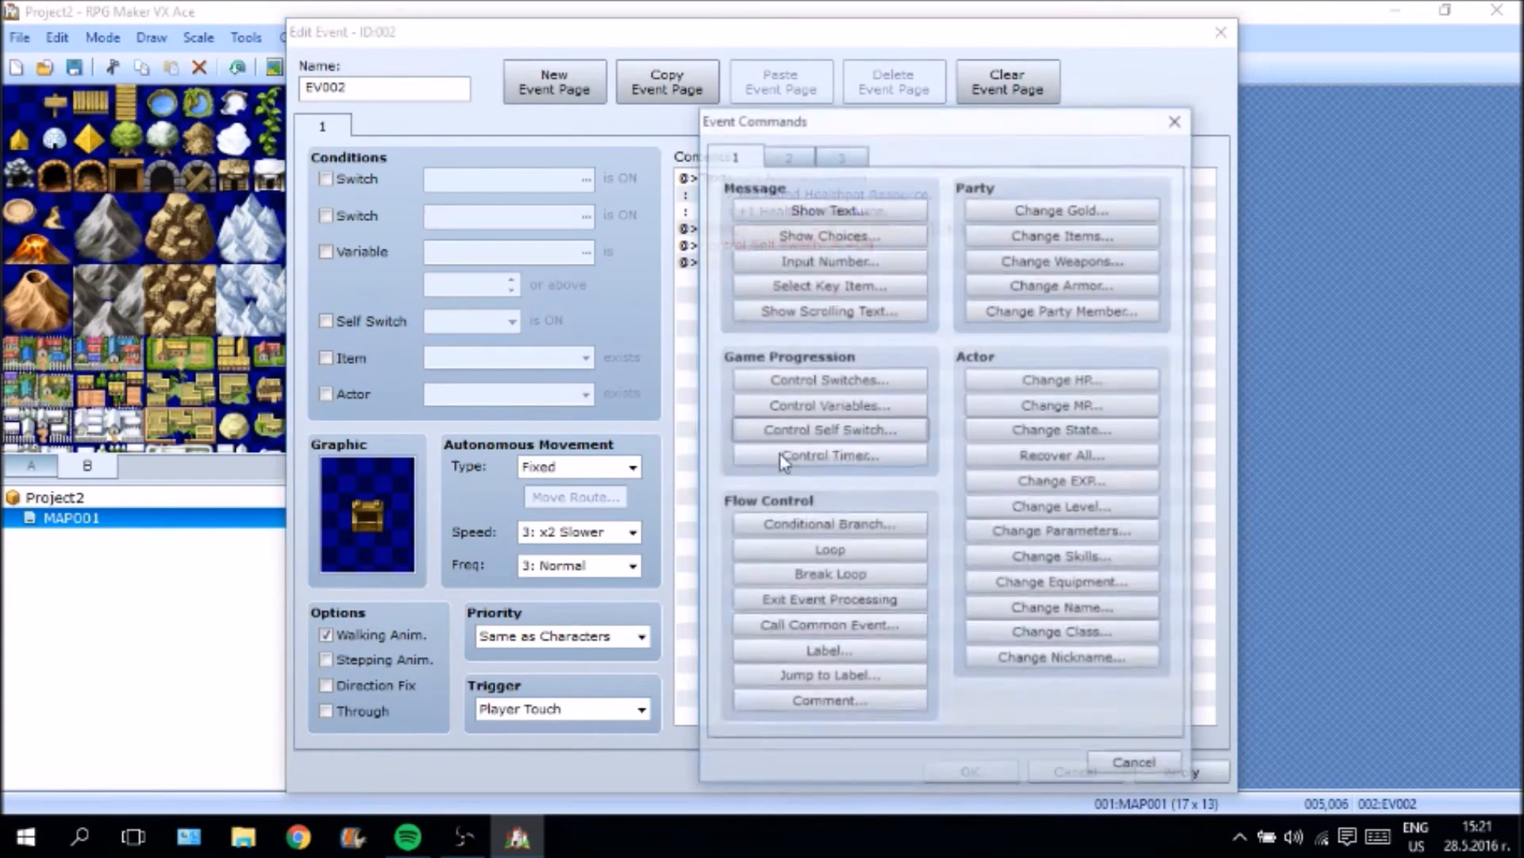
pyautogui.click(1177, 120)
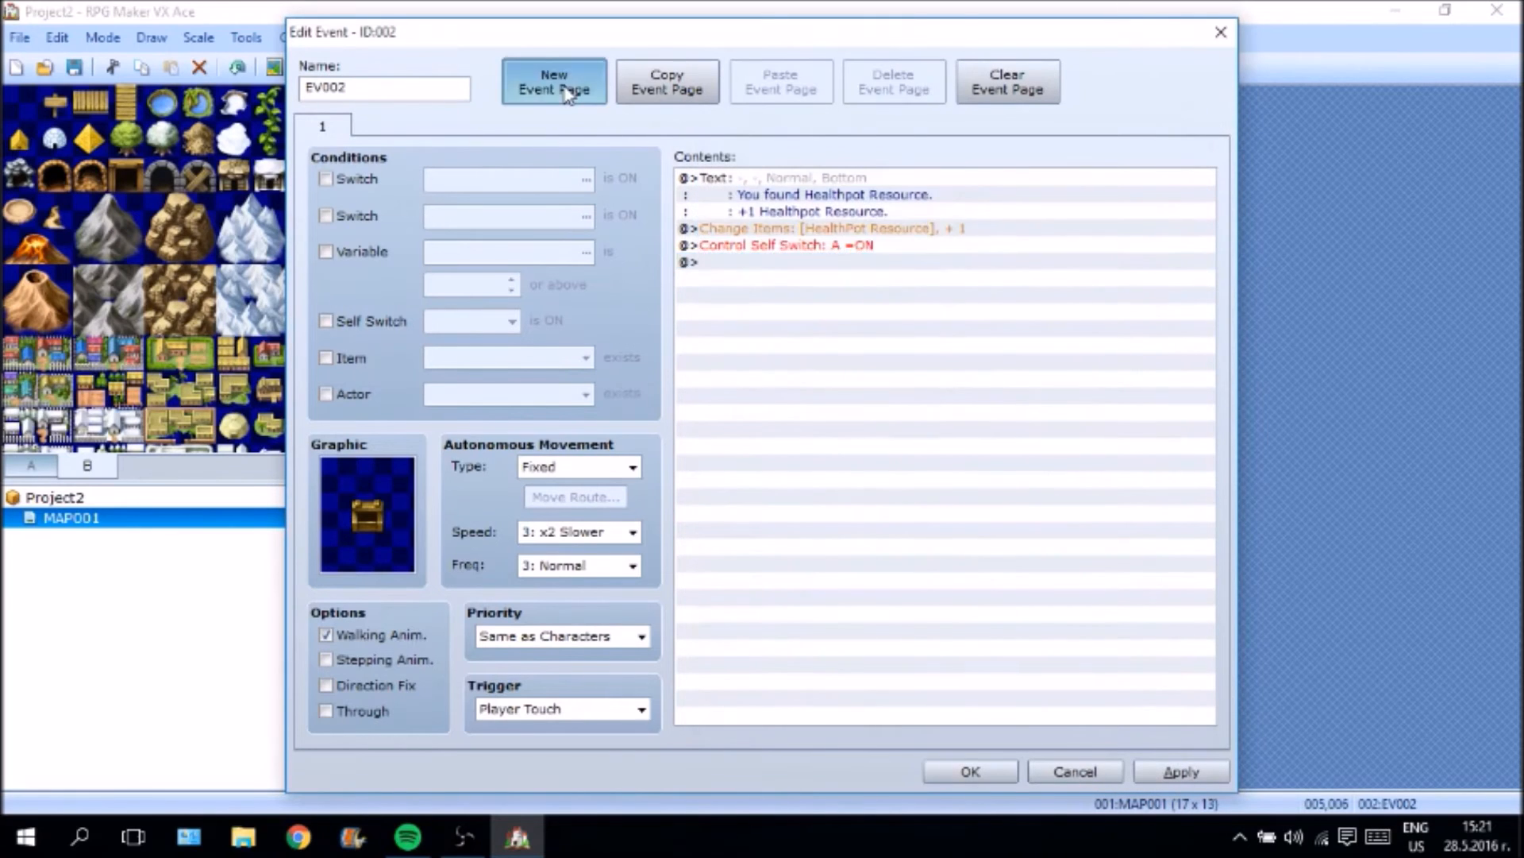
# Create a second event page for the chest event with the condition that Self Switch A is ON.
pyautogui.click(555, 82)
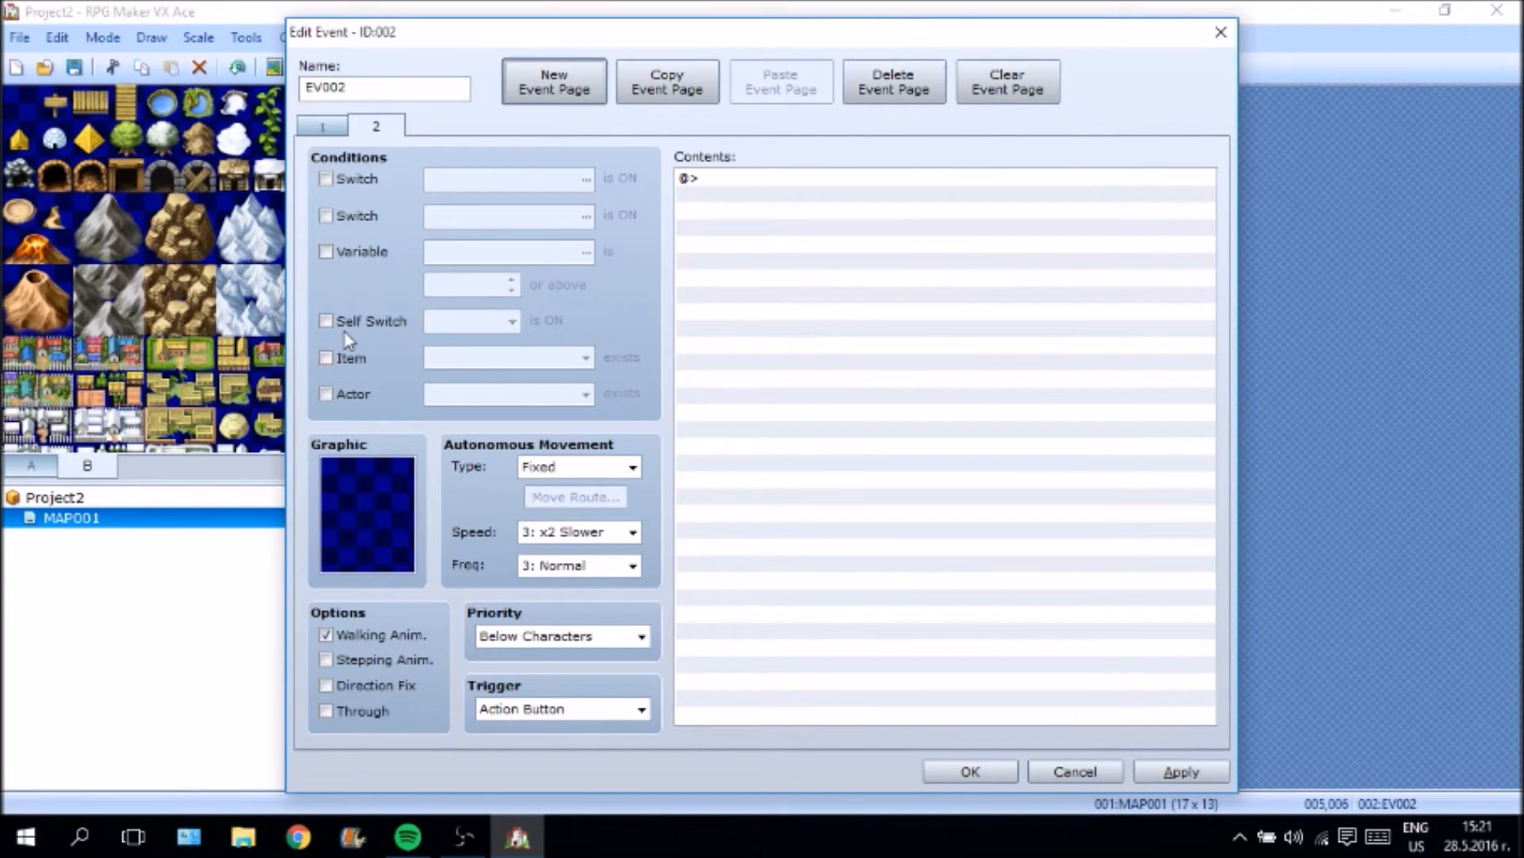
pyautogui.click(372, 322)
pyautogui.doubleClick(822, 181)
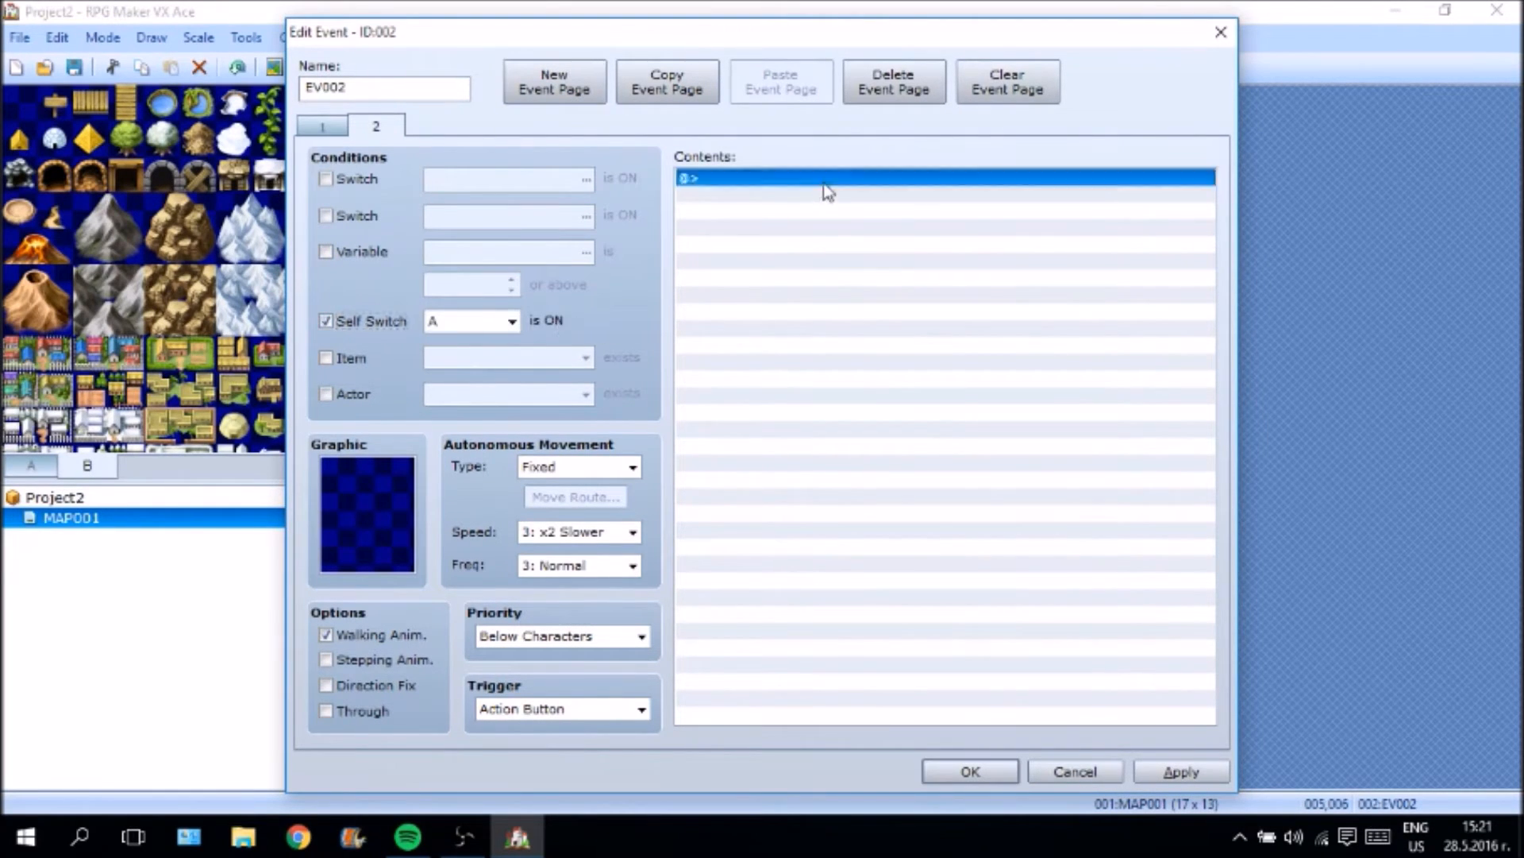
pyautogui.click(1179, 120)
# Set the second event page's trigger to Parallel Process.
pyautogui.click(562, 636)
pyautogui.click(568, 664)
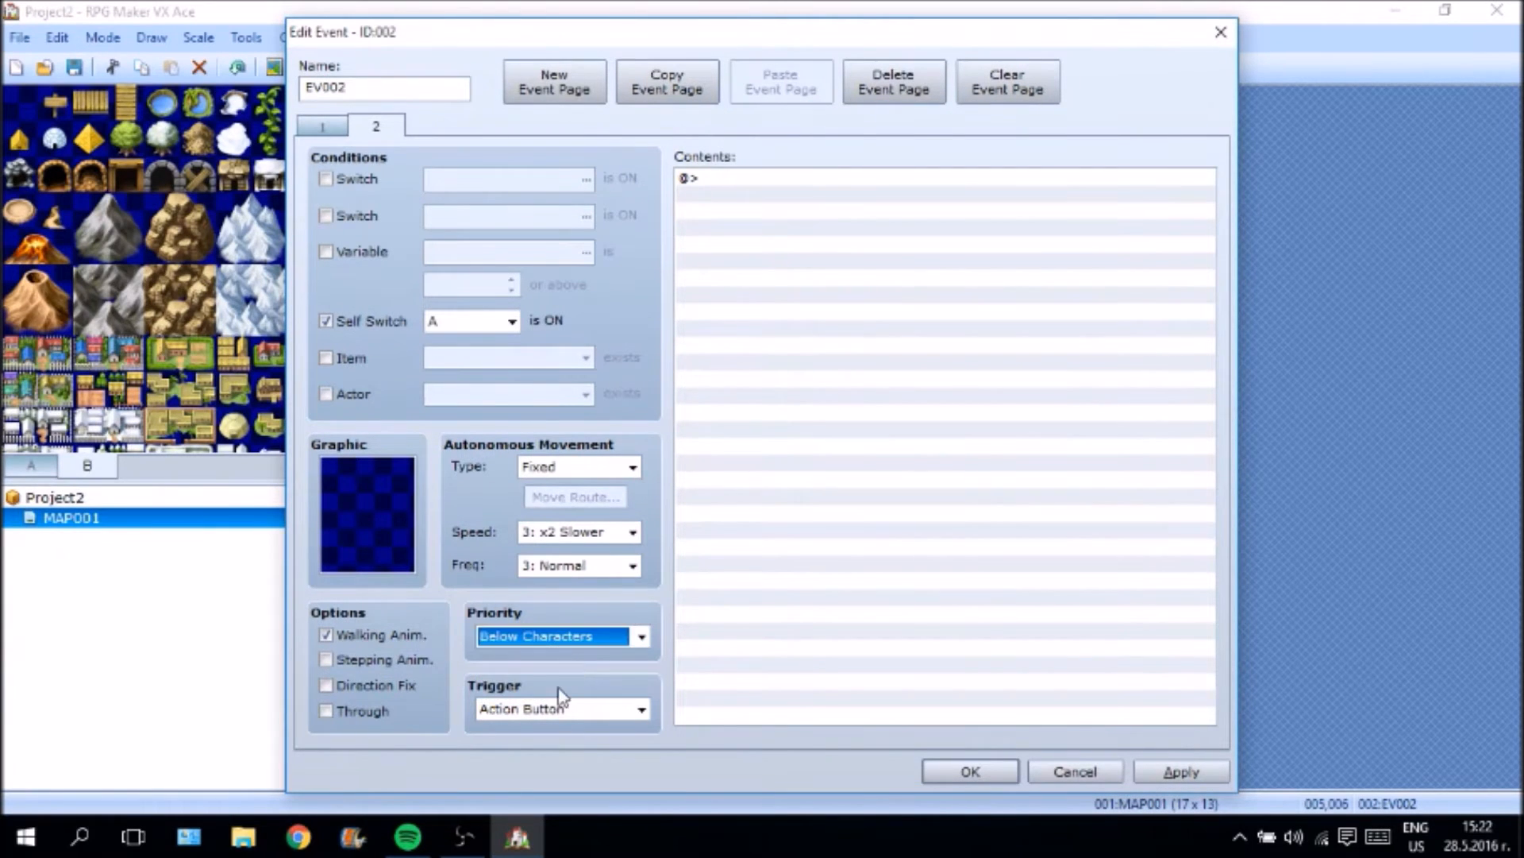
pyautogui.click(572, 709)
pyautogui.click(544, 798)
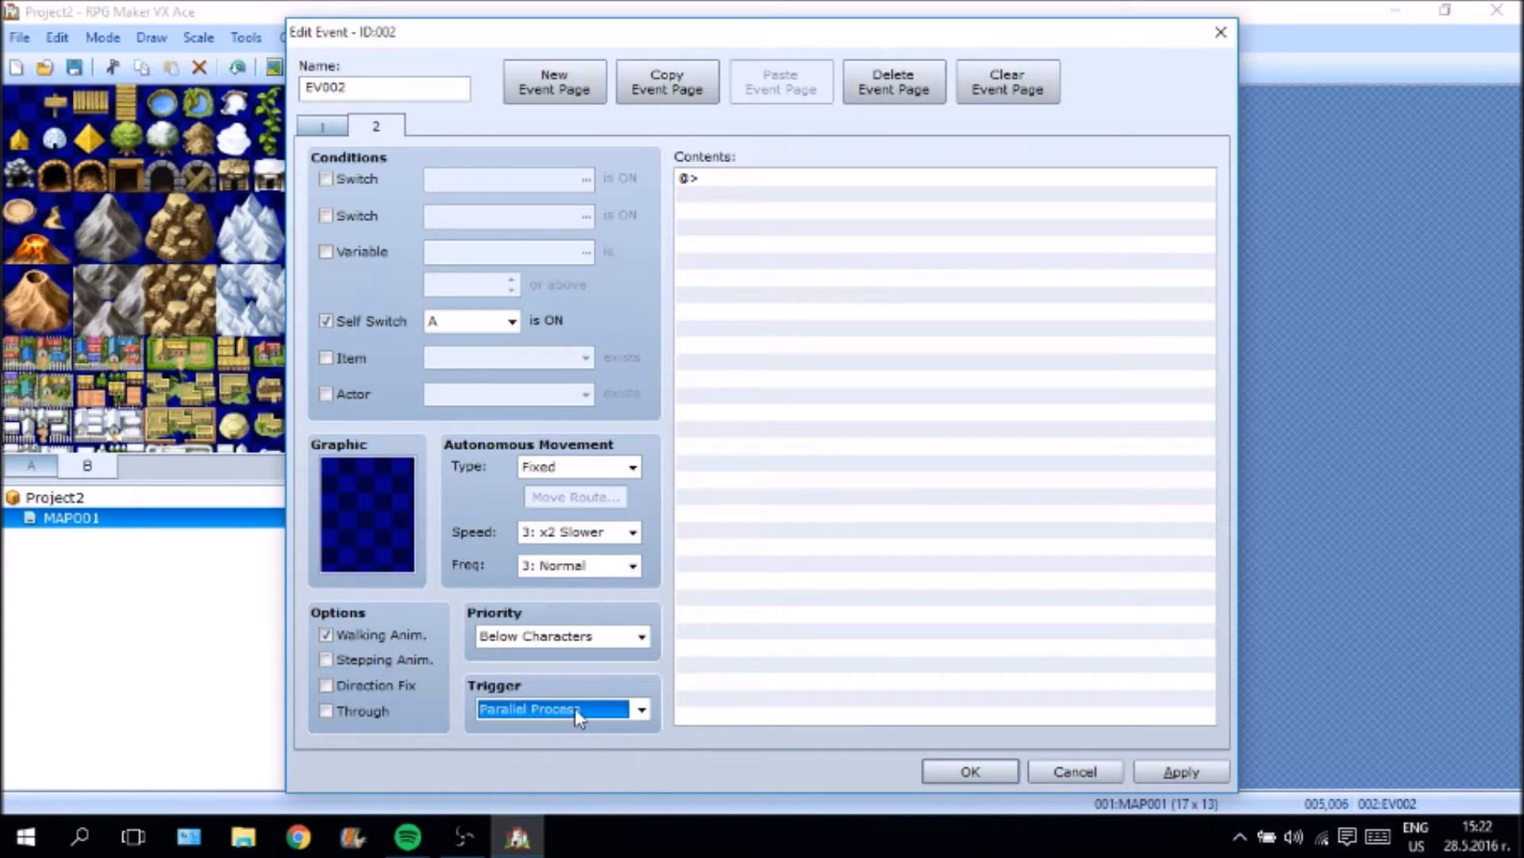
# Add a Wait command of 999 frames to the second event page's contents.
pyautogui.click(756, 190)
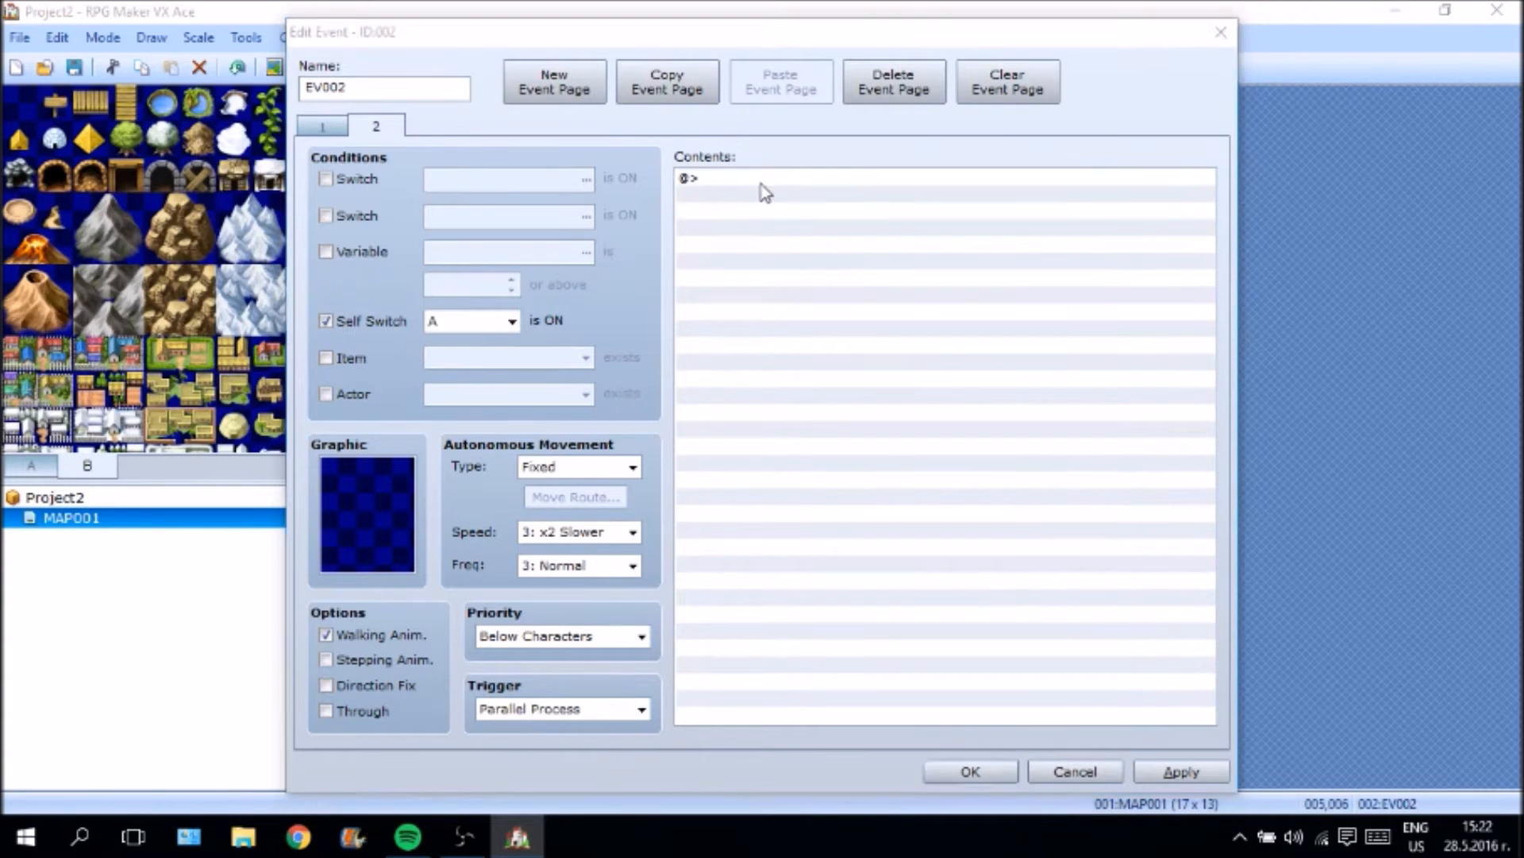
pyautogui.doubleClick(758, 191)
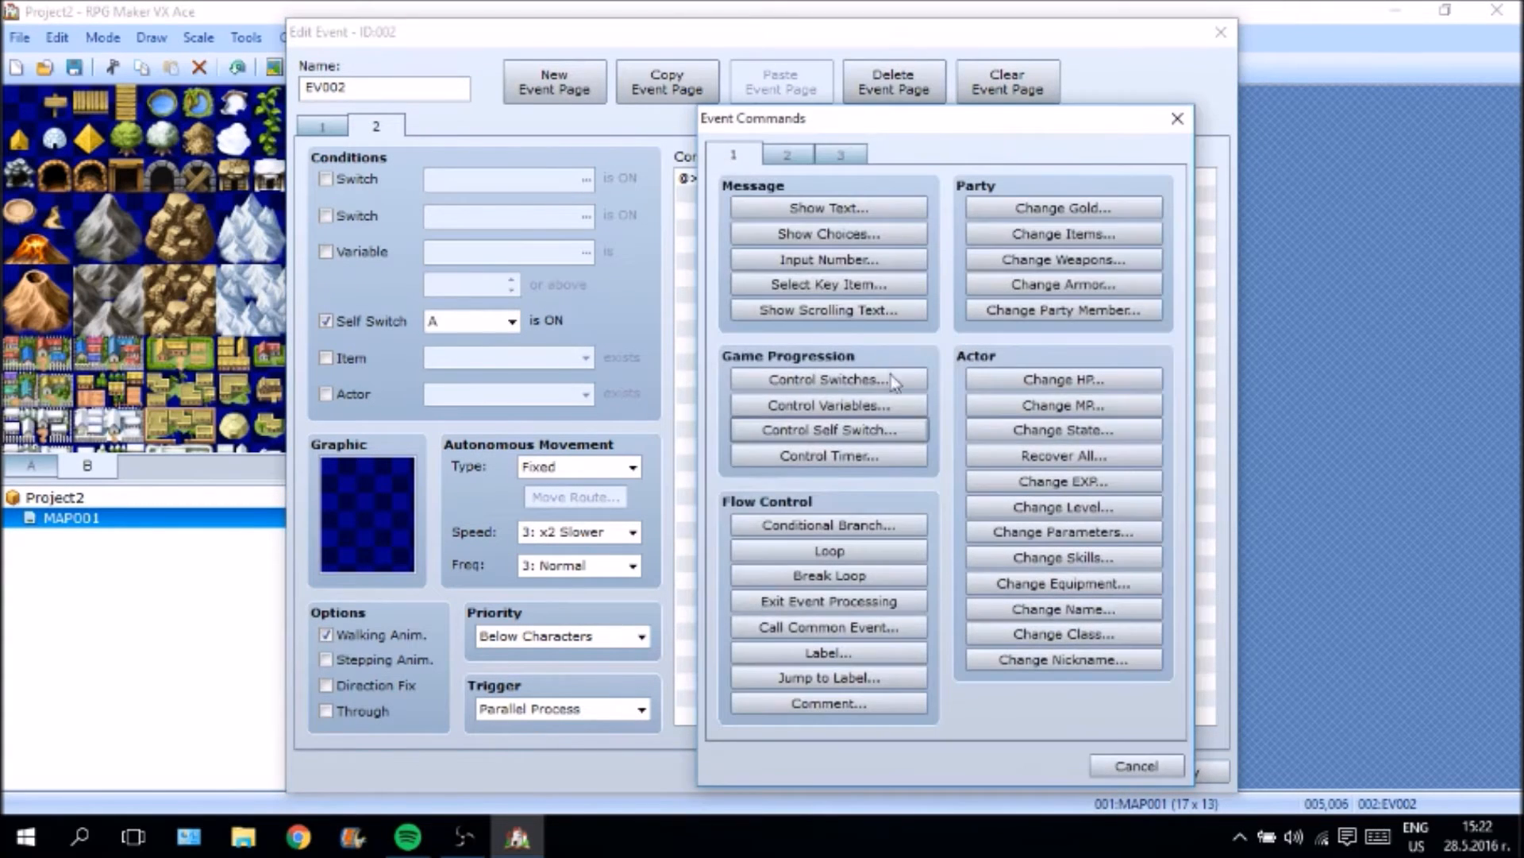
pyautogui.click(803, 159)
pyautogui.click(1064, 209)
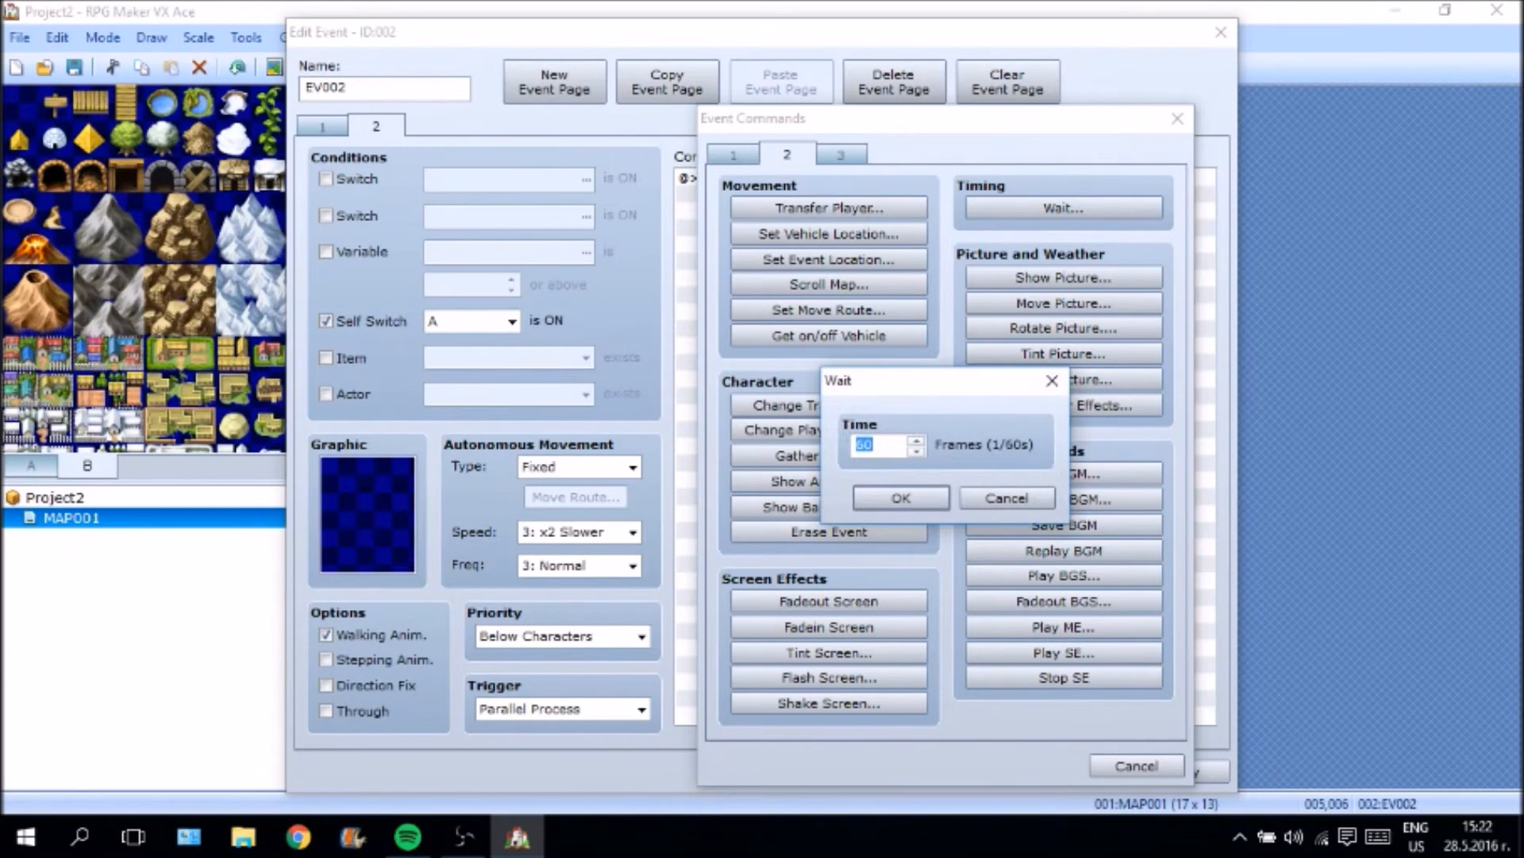
pyautogui.write('9999')
pyautogui.click(880, 493)
pyautogui.click(925, 510)
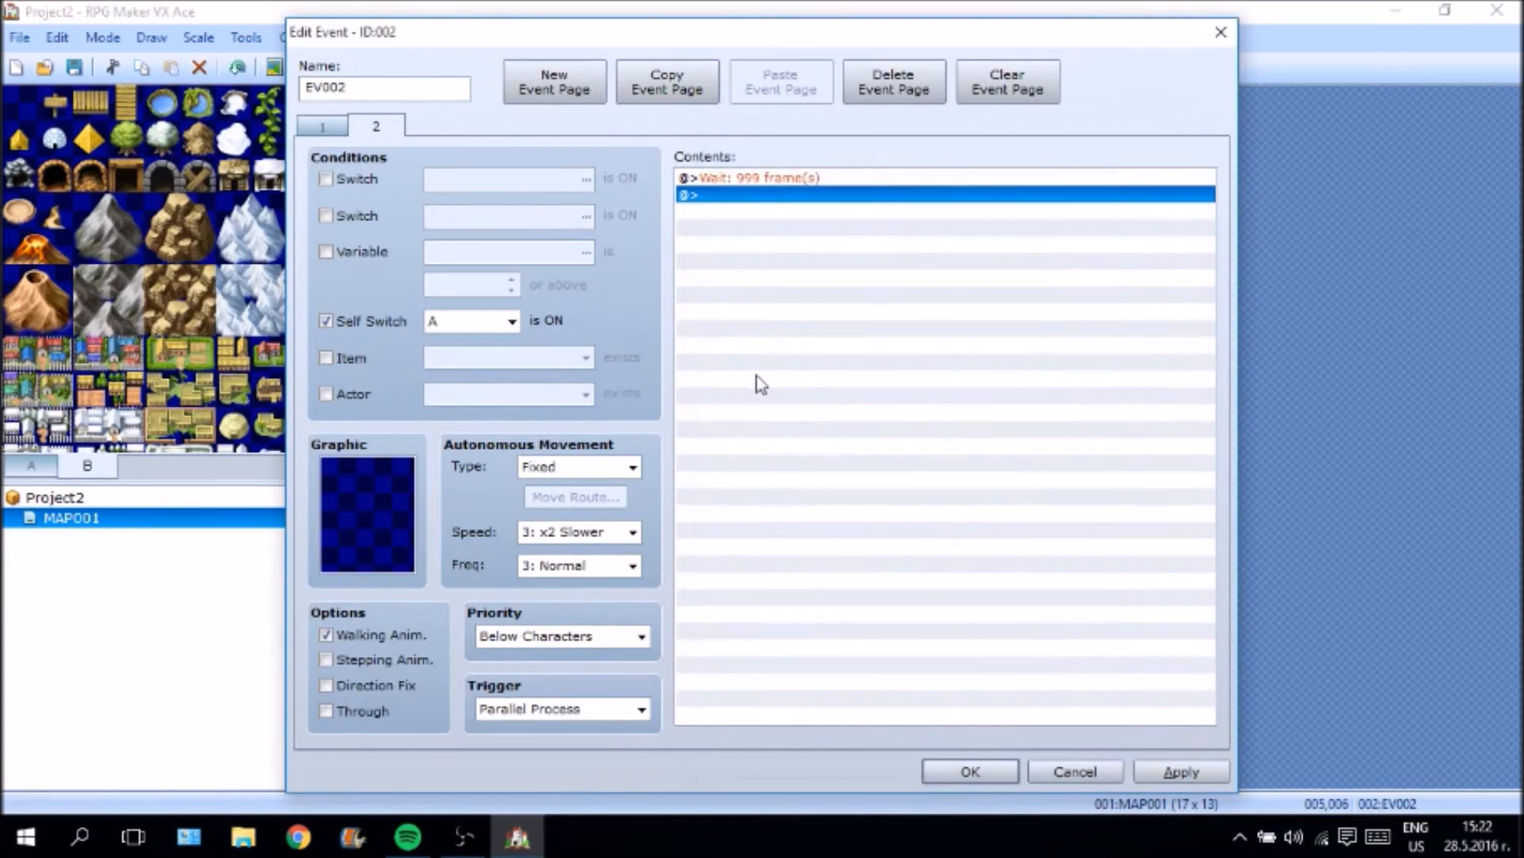
# Duplicate the Wait: 999 frame(s) command on the second event page until the contents hold 13 of them.
pyautogui.click(815, 183)
pyautogui.click(726, 194)
pyautogui.hotkey('ctrl', 'v')
pyautogui.hotkey('ctrl', 'v')
pyautogui.hotkey('ctrl', 'v')
pyautogui.hotkey('ctrl', 'v')
pyautogui.hotkey('ctrl', 'v')
pyautogui.hotkey('ctrl', 'v')
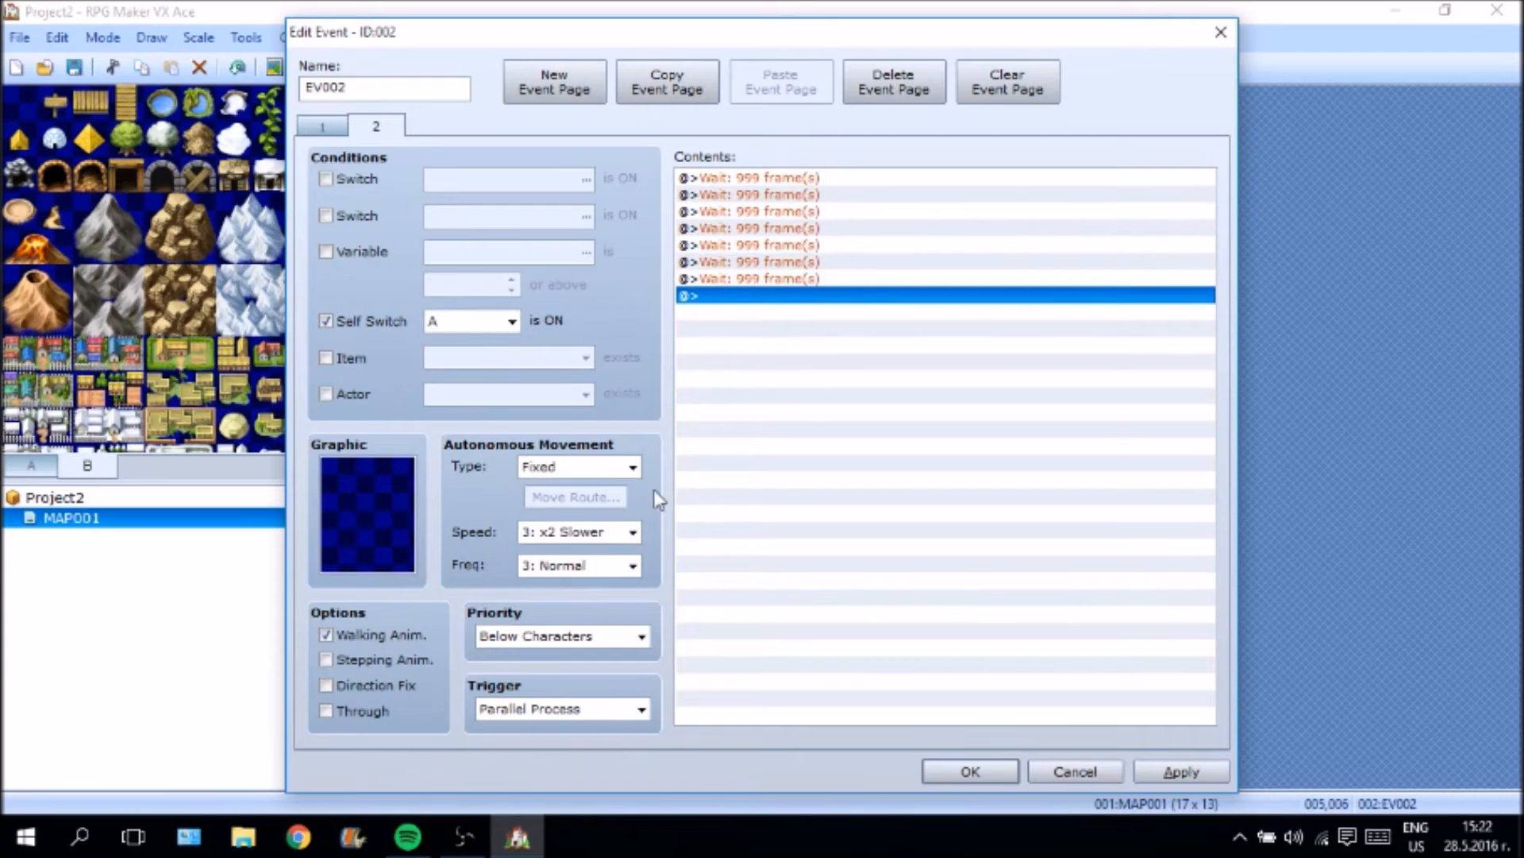
pyautogui.hotkey('ctrl', 'v')
pyautogui.hotkey('ctrl', 'v')
pyautogui.hotkey('ctrl', 'v')
pyautogui.hotkey('ctrl', 'v')
pyautogui.hotkey('ctrl', 'v')
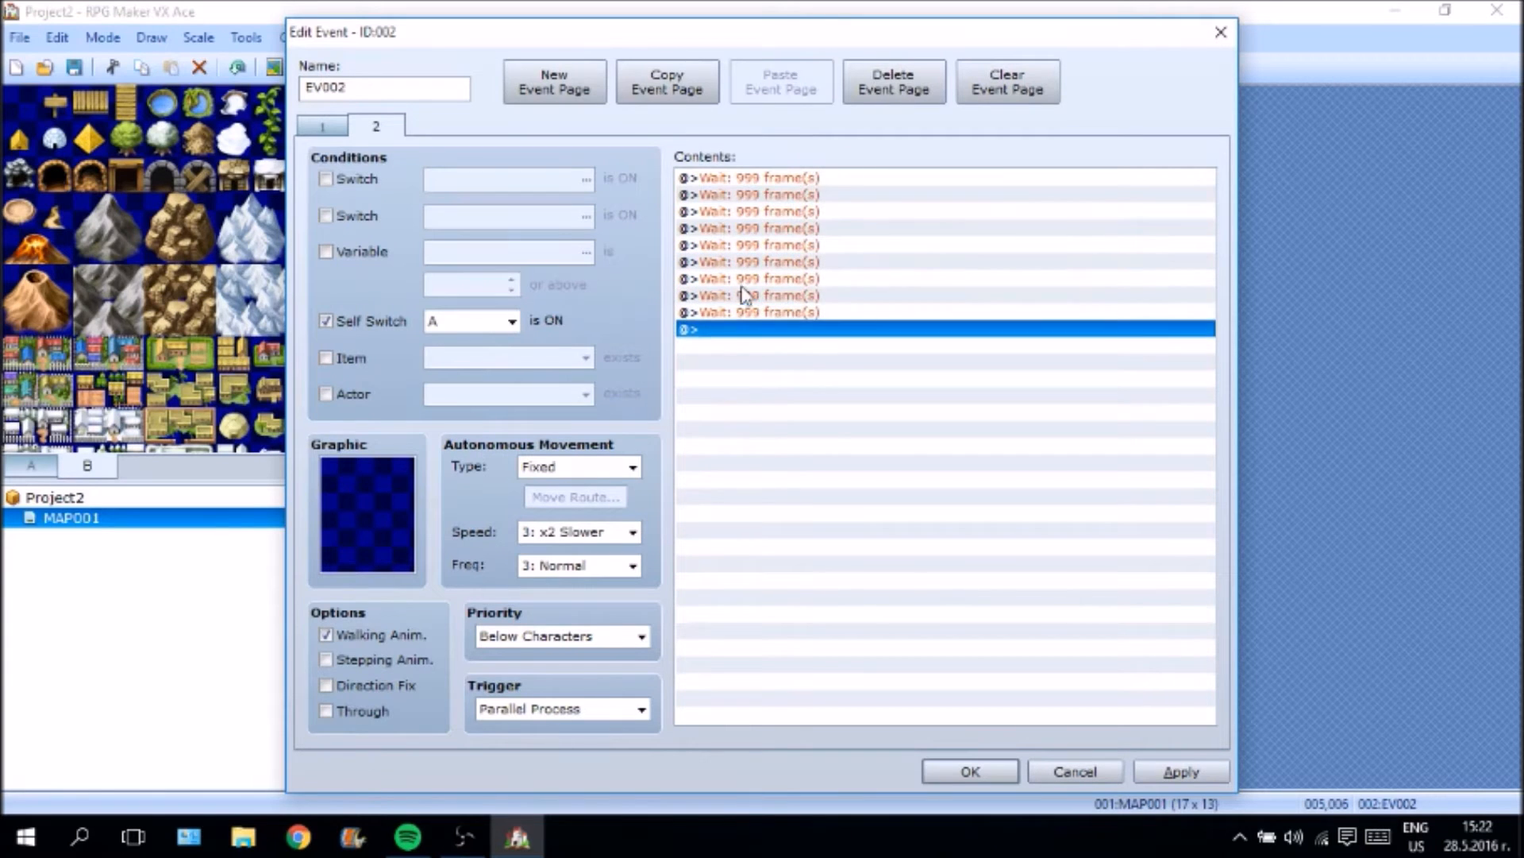
pyautogui.hotkey('ctrl', 'v')
pyautogui.click(872, 364)
pyautogui.click(861, 397)
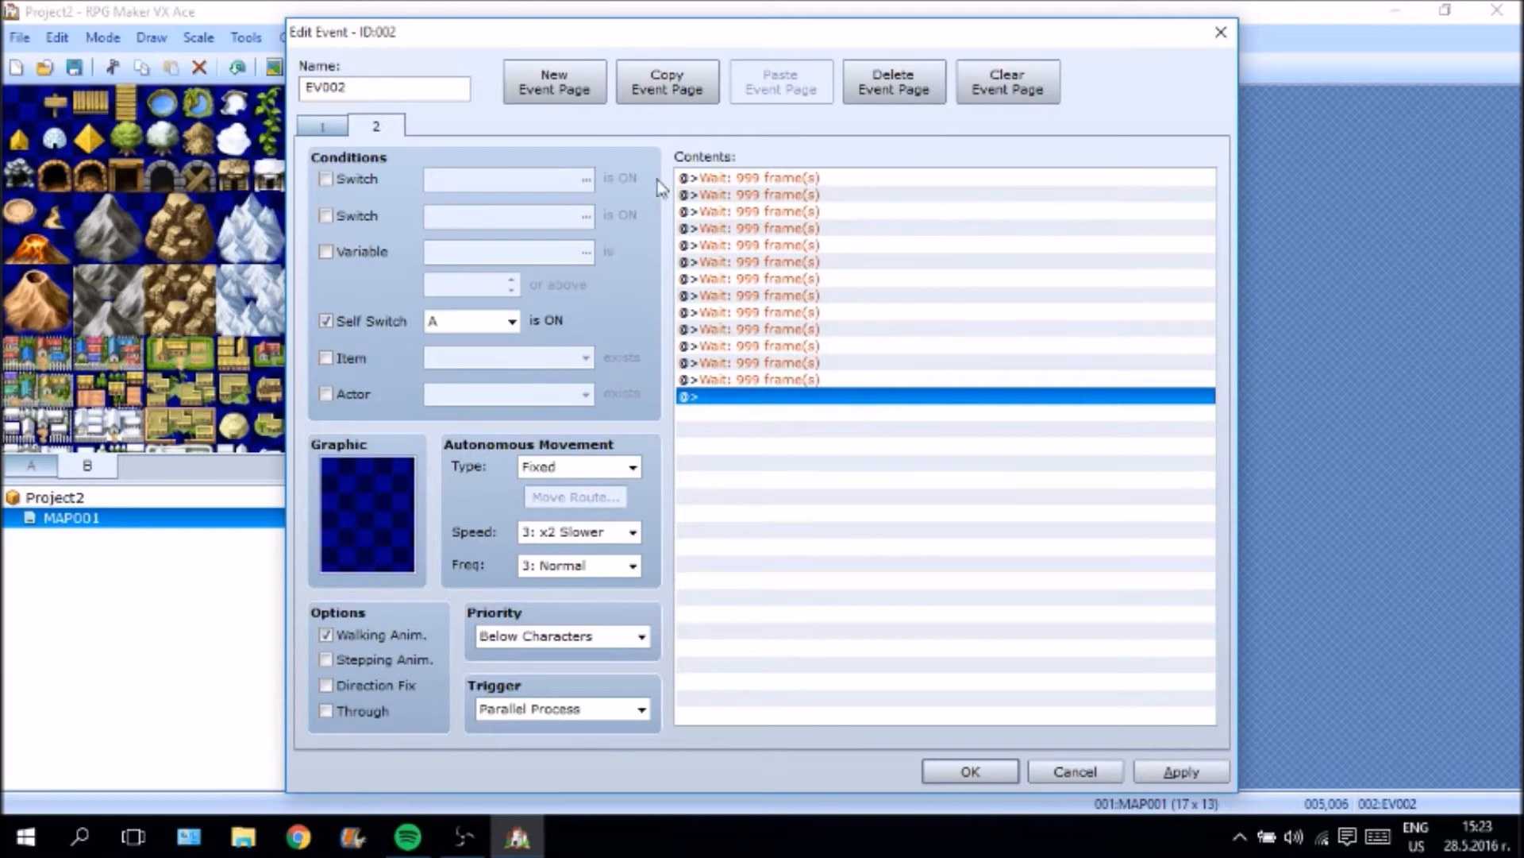
# Add a Control Self Switch command that turns A OFF below the Wait commands on the second event page.
pyautogui.doubleClick(836, 398)
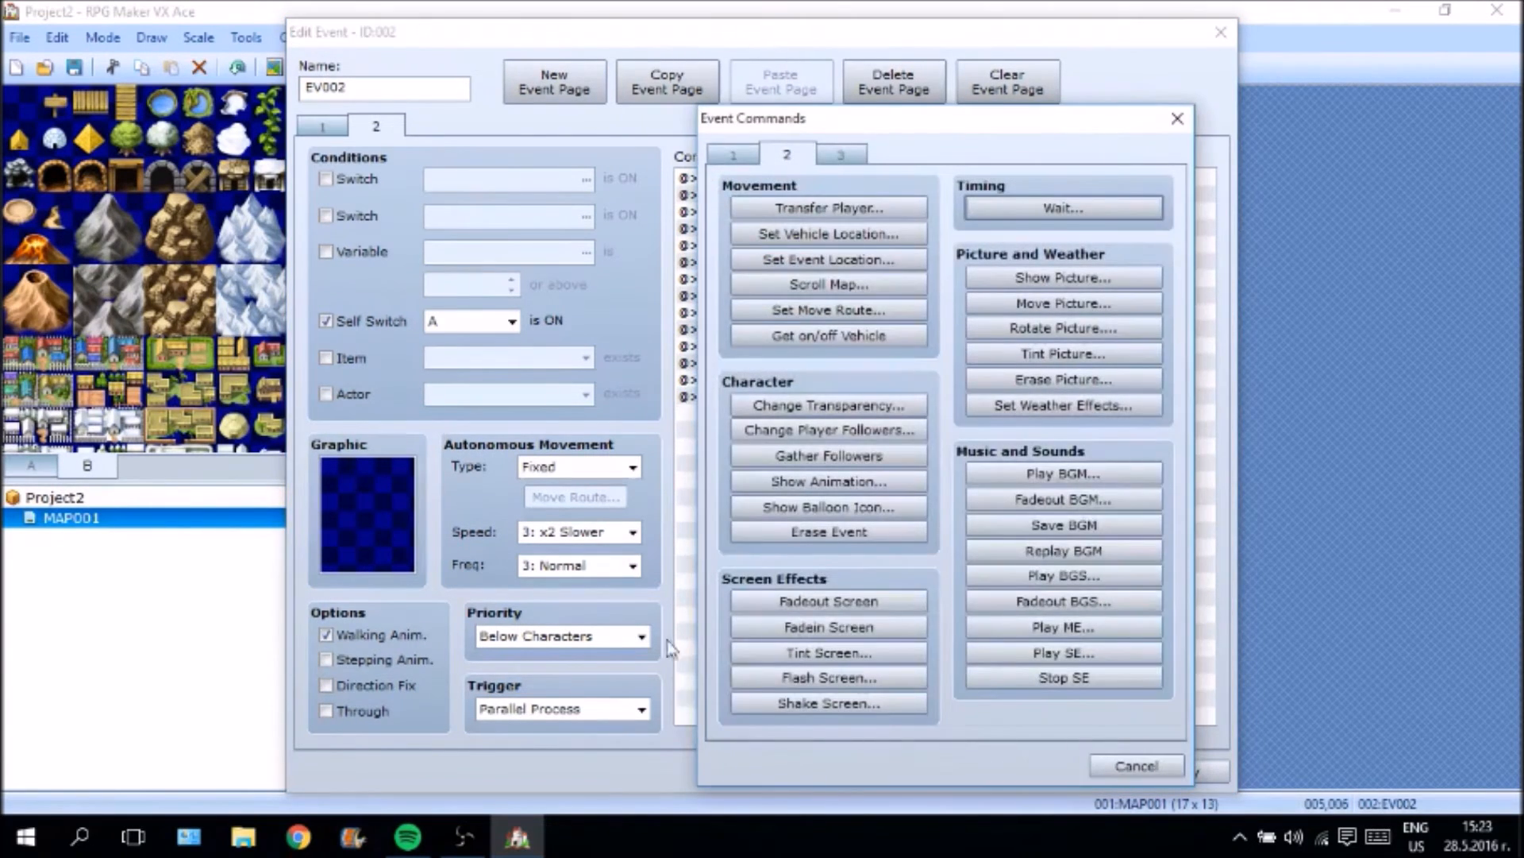
pyautogui.click(725, 163)
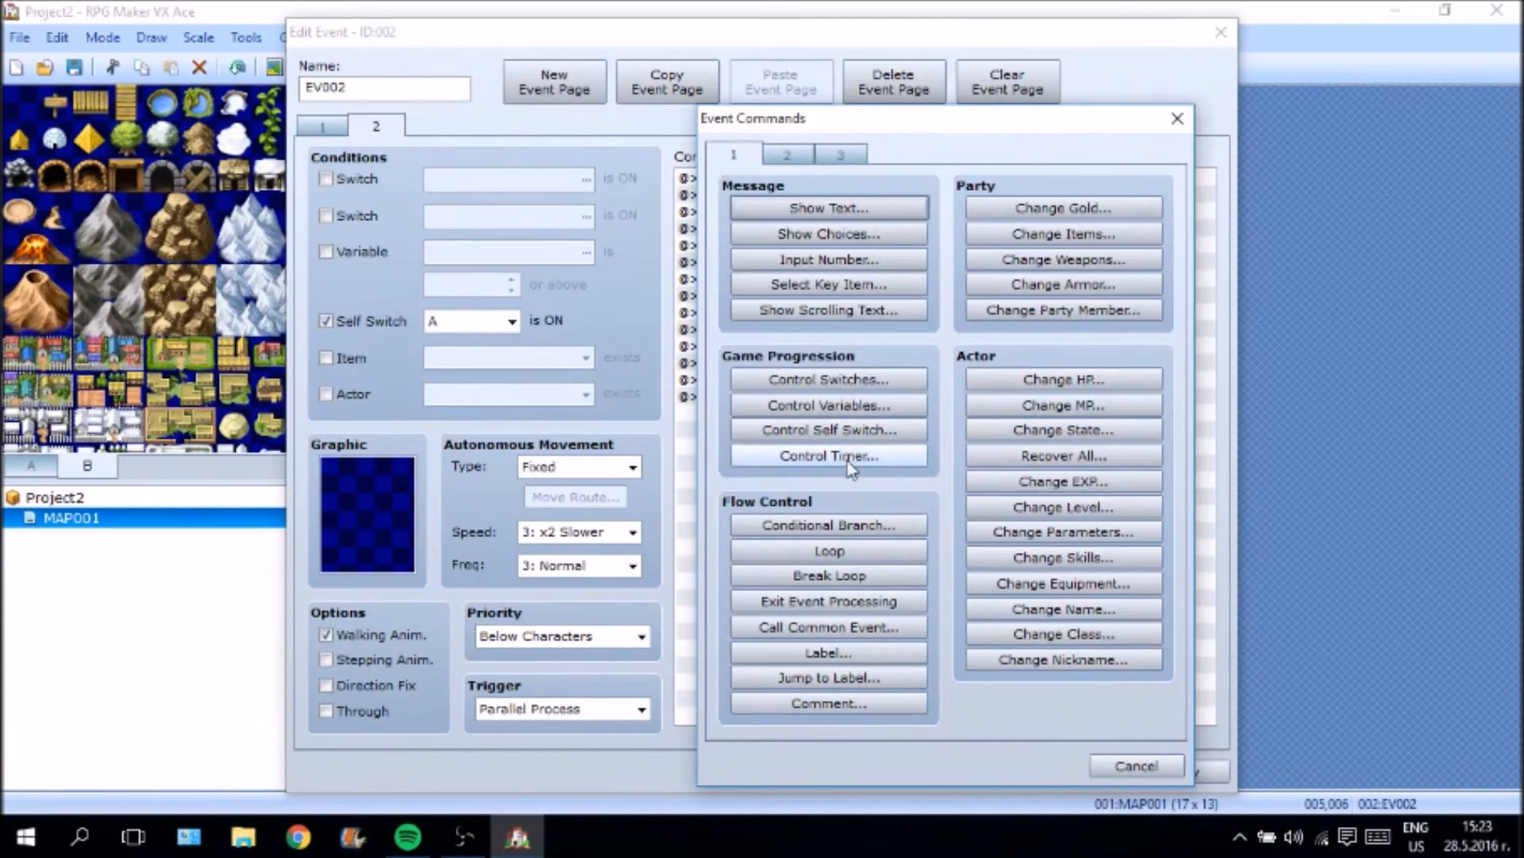
pyautogui.click(837, 435)
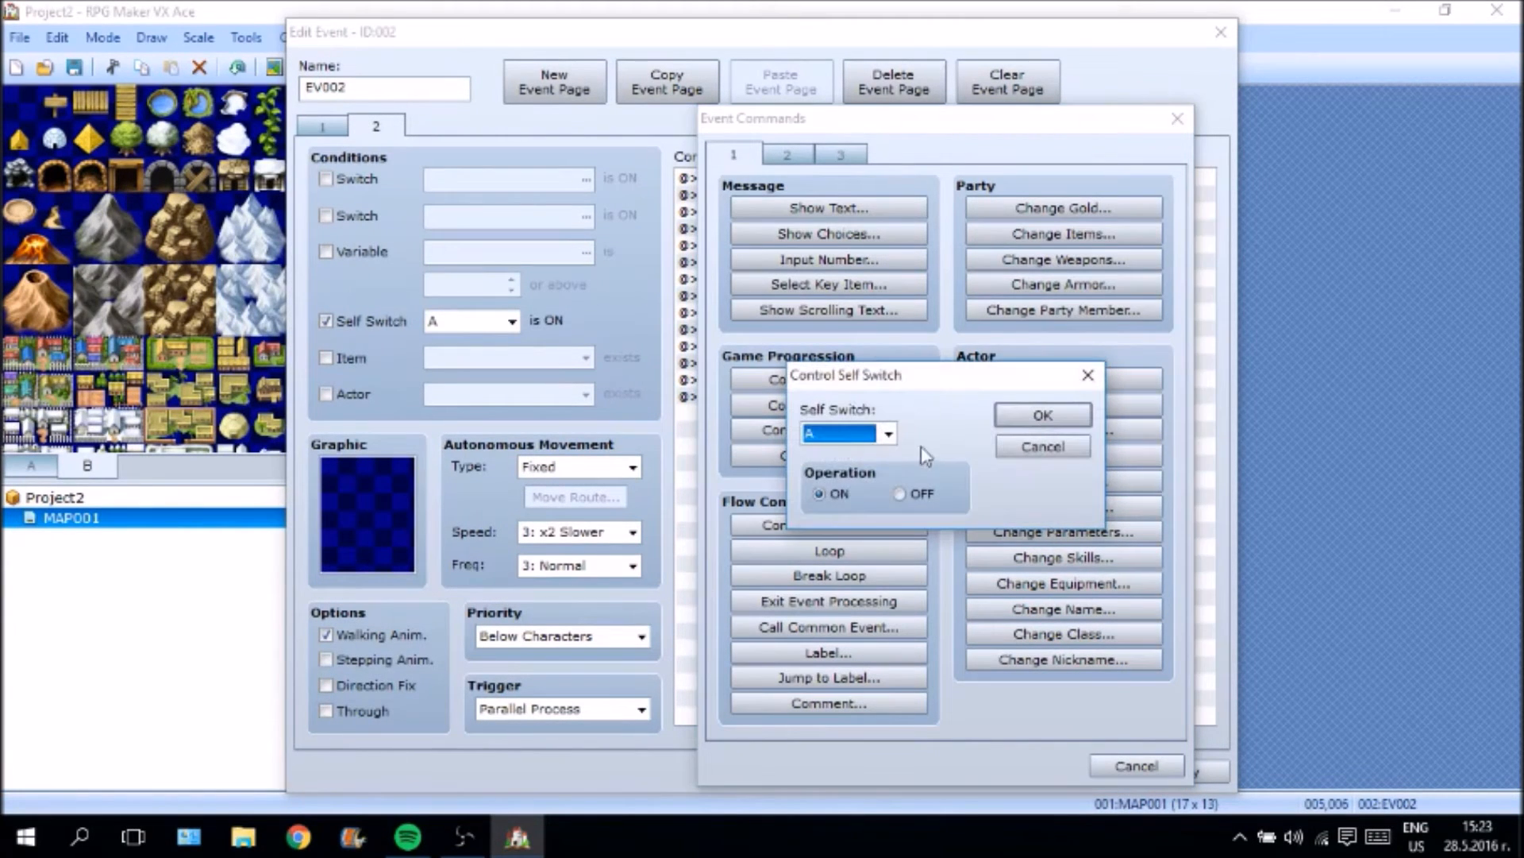
pyautogui.click(902, 495)
pyautogui.click(1042, 415)
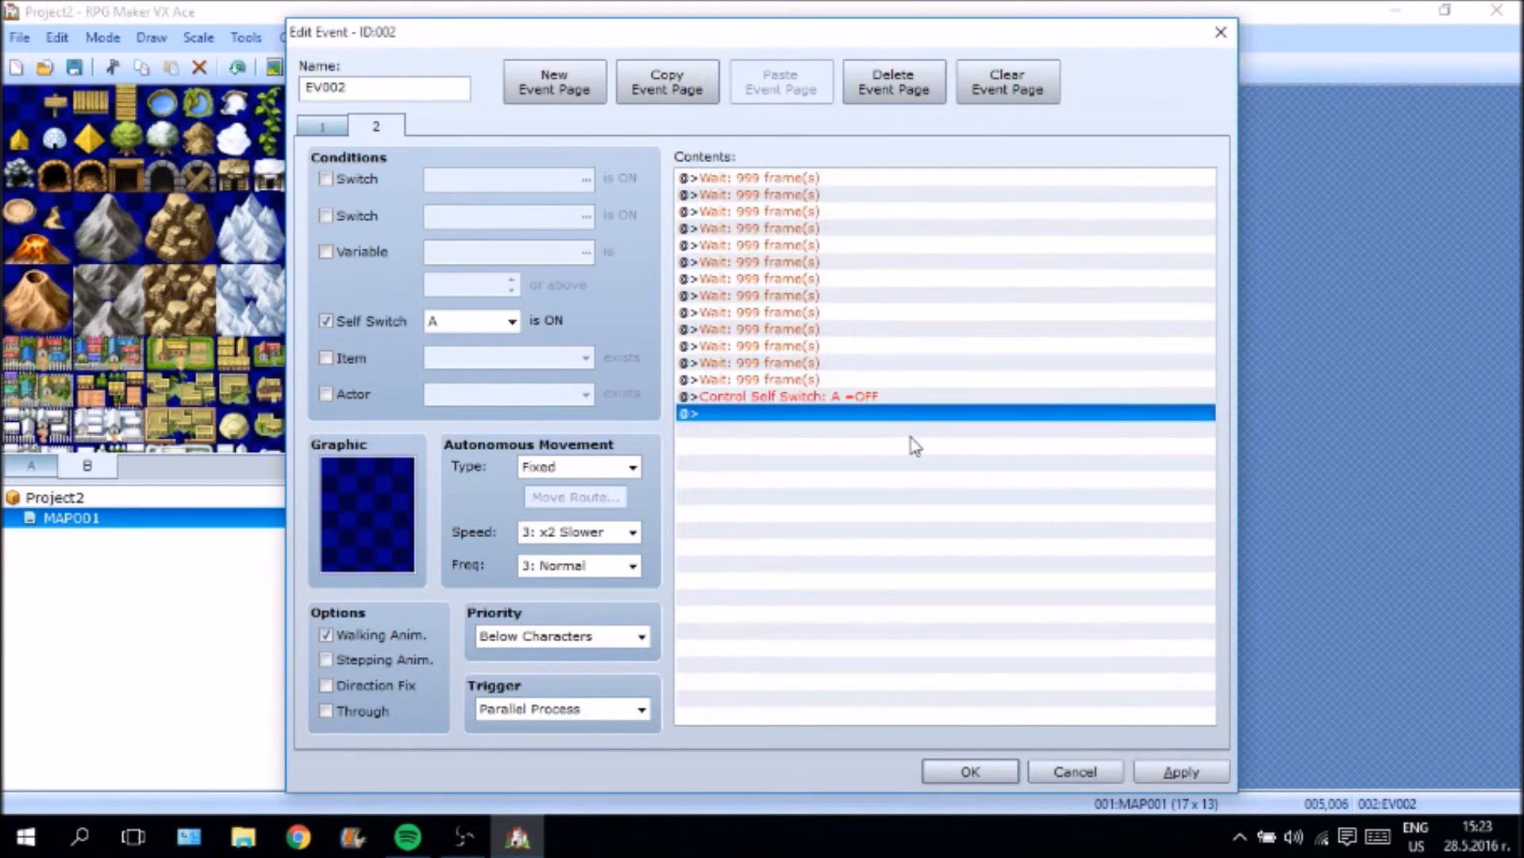
# Review the Wait and self-switch commands on the second event page and the text, item and self-switch commands on the first.
pyautogui.click(802, 262)
pyautogui.click(778, 211)
pyautogui.click(786, 195)
pyautogui.click(774, 278)
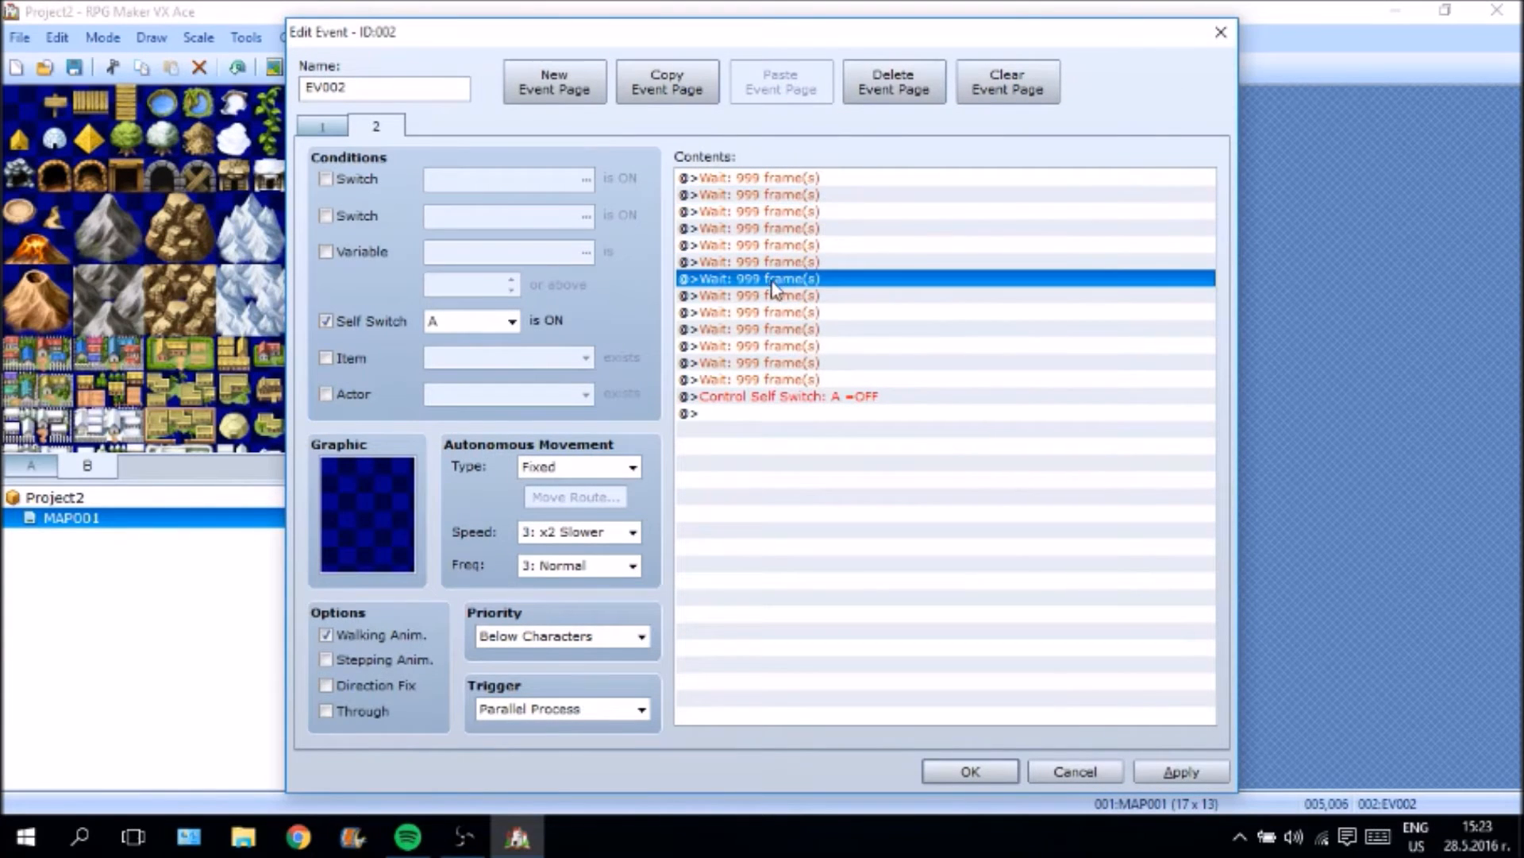
pyautogui.click(764, 414)
pyautogui.click(790, 379)
pyautogui.click(792, 279)
pyautogui.click(795, 196)
pyautogui.click(780, 296)
pyautogui.click(791, 396)
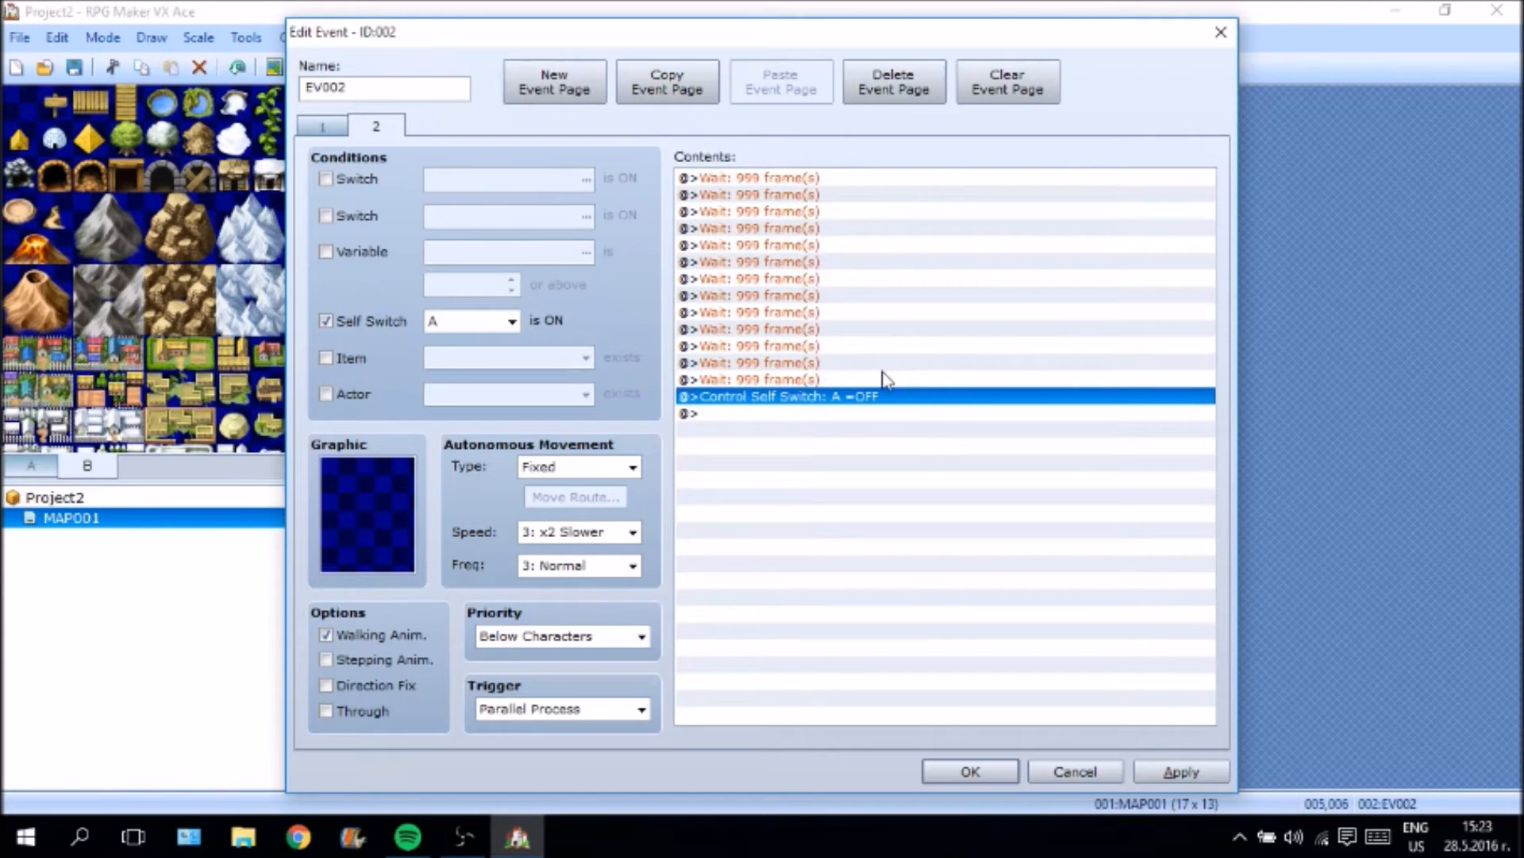
pyautogui.click(322, 127)
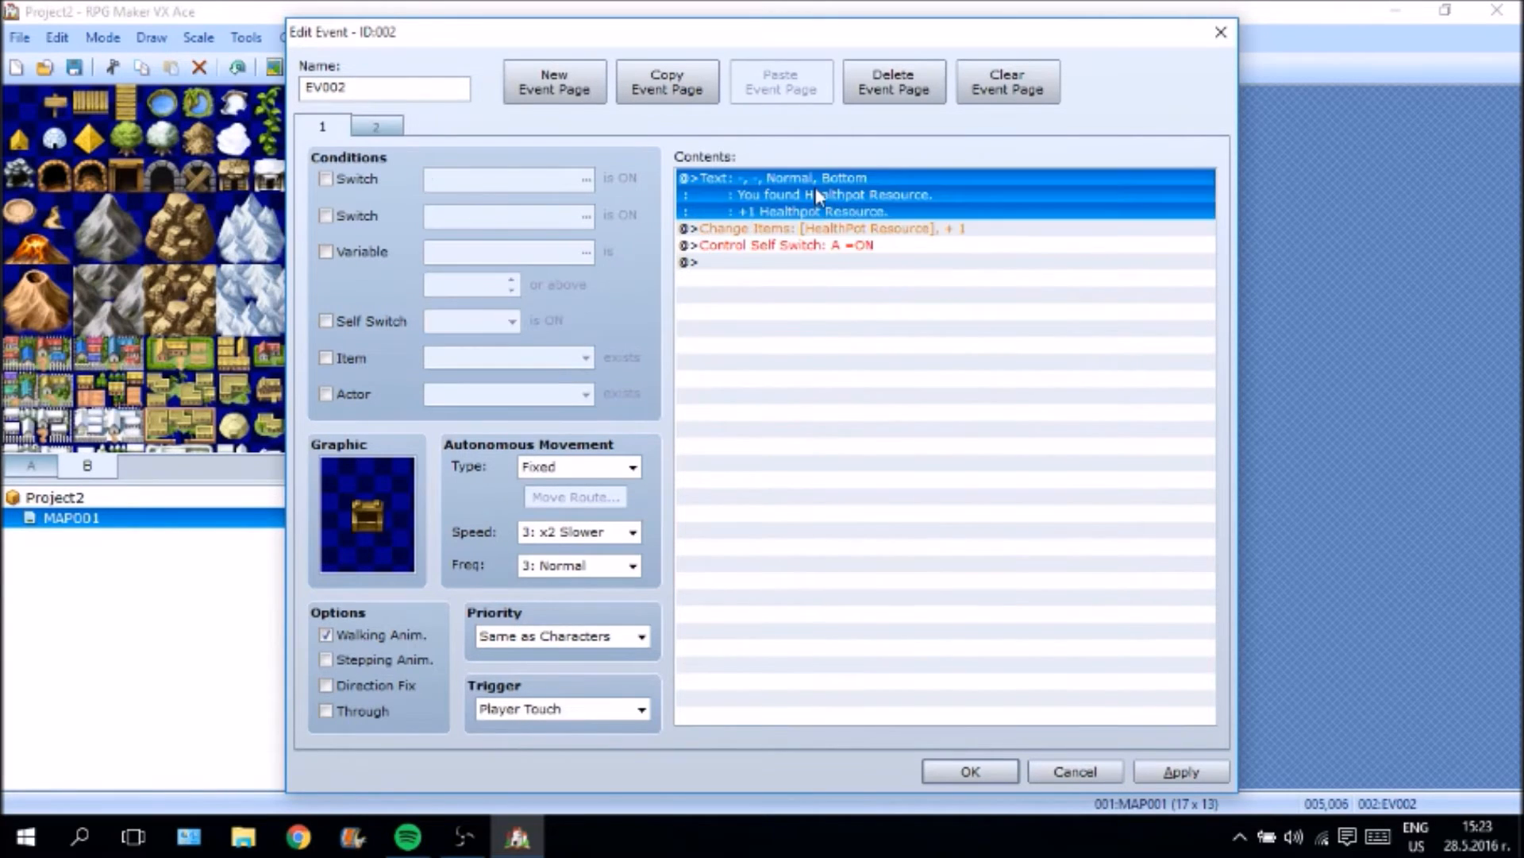
pyautogui.click(857, 278)
pyautogui.click(866, 181)
pyautogui.click(864, 232)
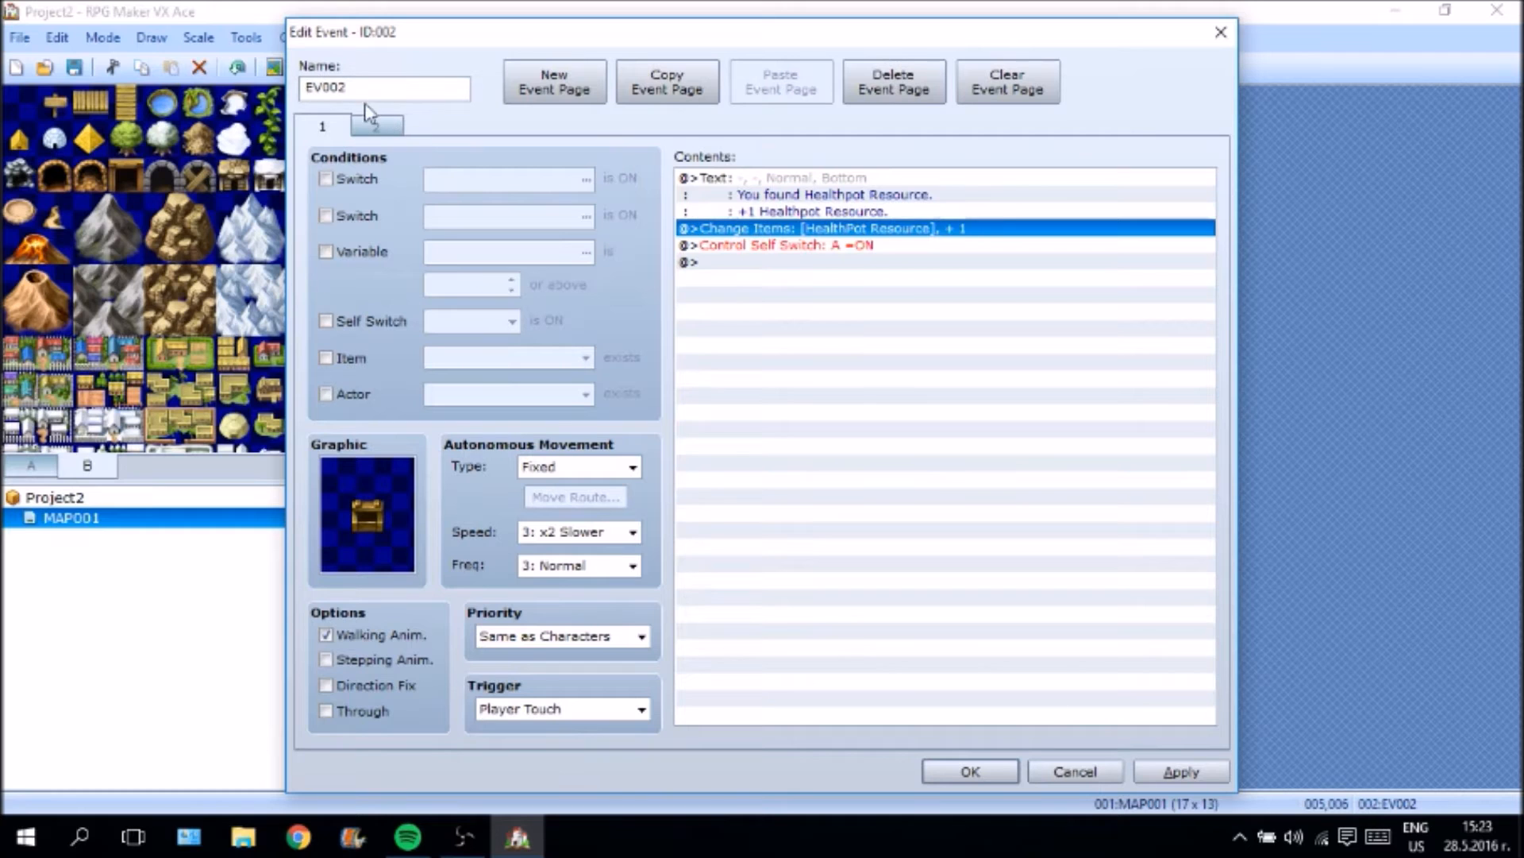
pyautogui.click(376, 126)
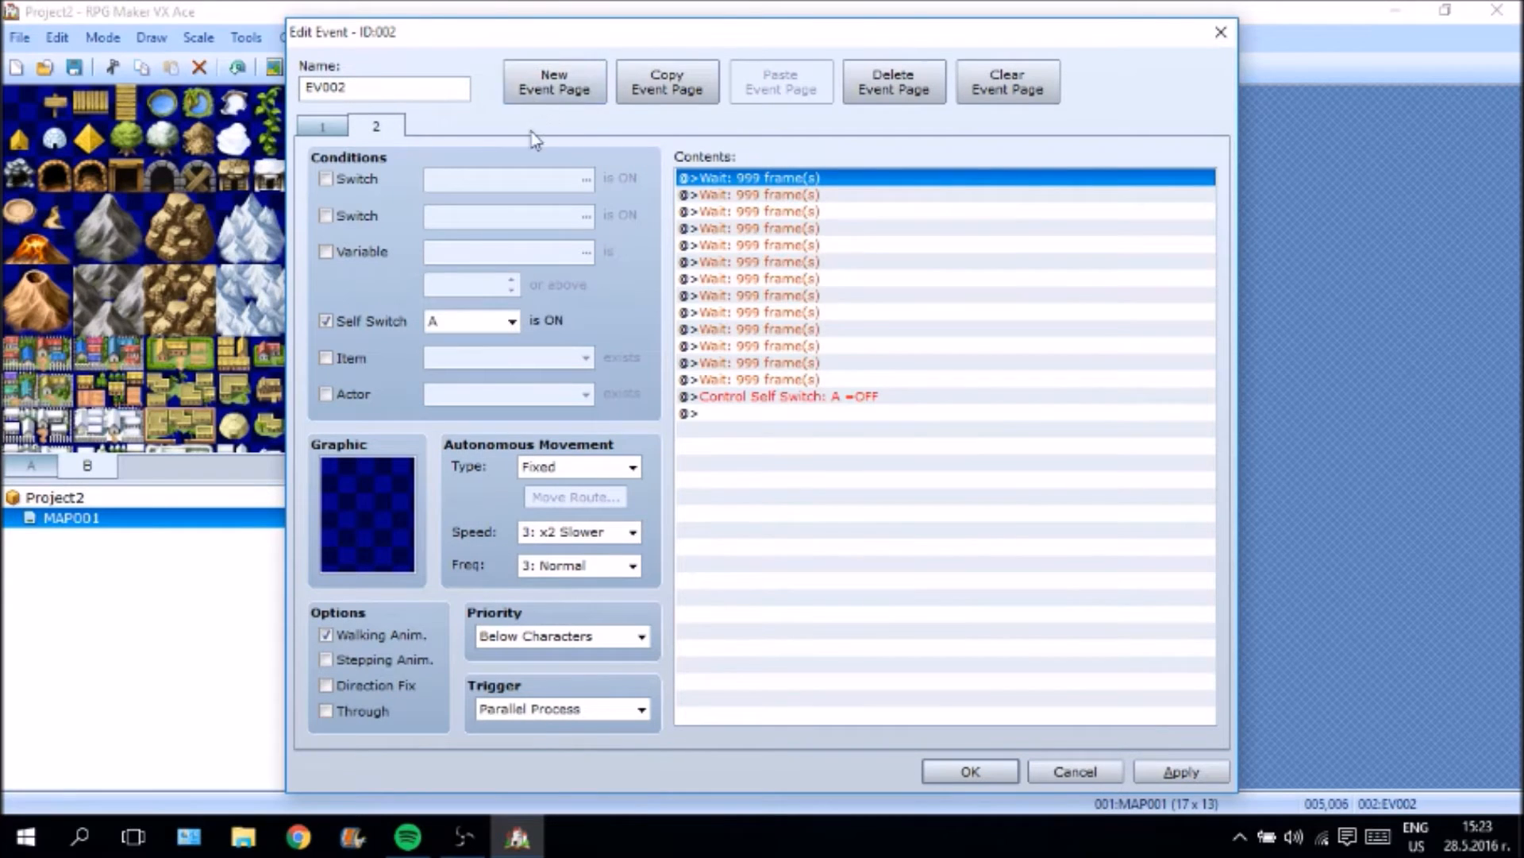
# Create a third event page requiring Self Switch A ON that shows the text "This Healthpot Resource has been depleted." and apply it.
pyautogui.click(553, 82)
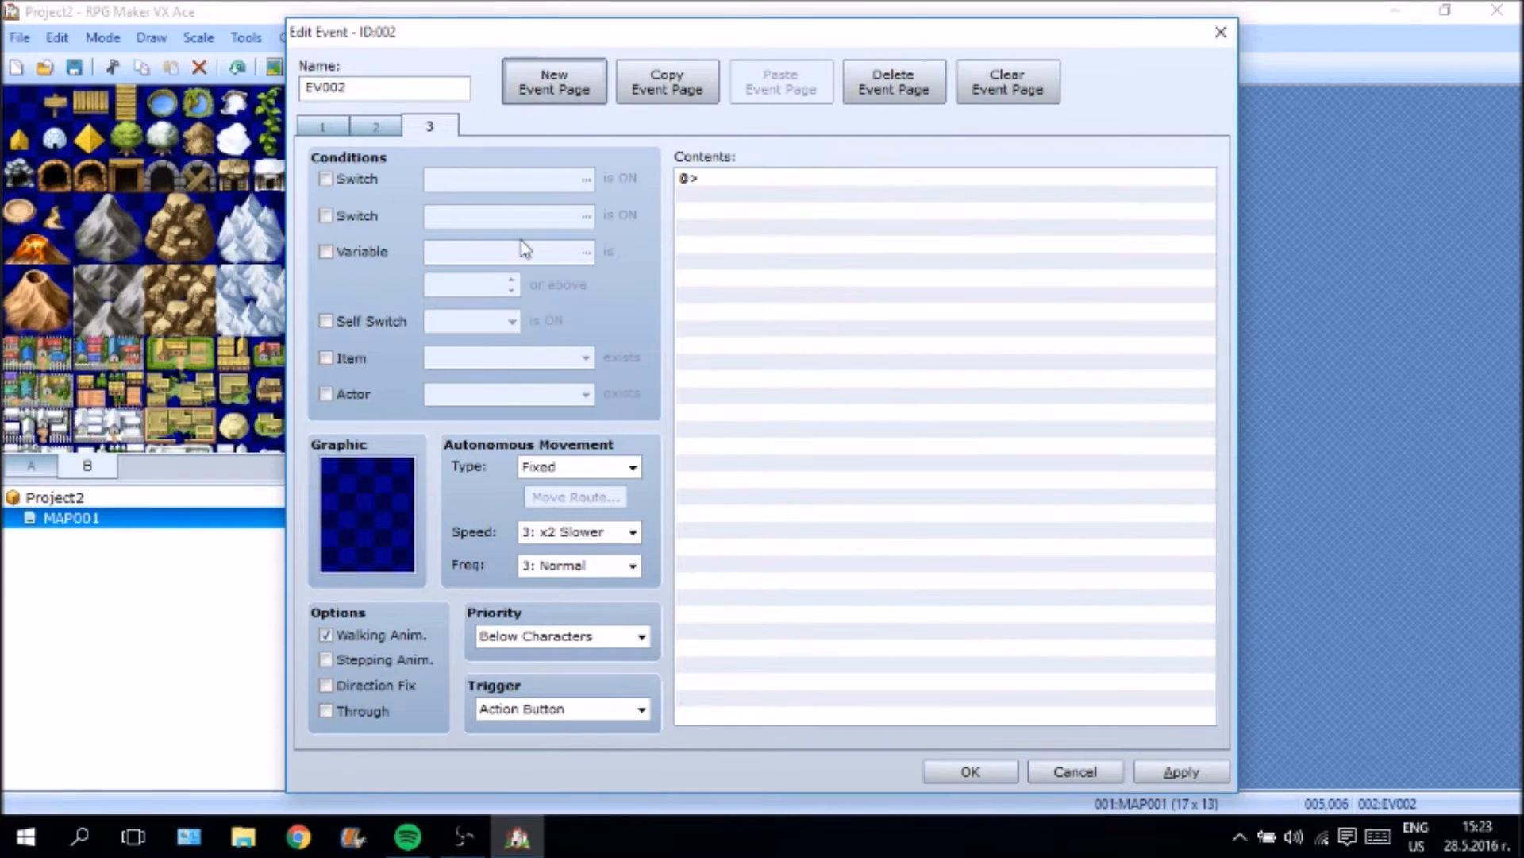
pyautogui.click(359, 320)
pyautogui.doubleClick(906, 201)
pyautogui.click(876, 211)
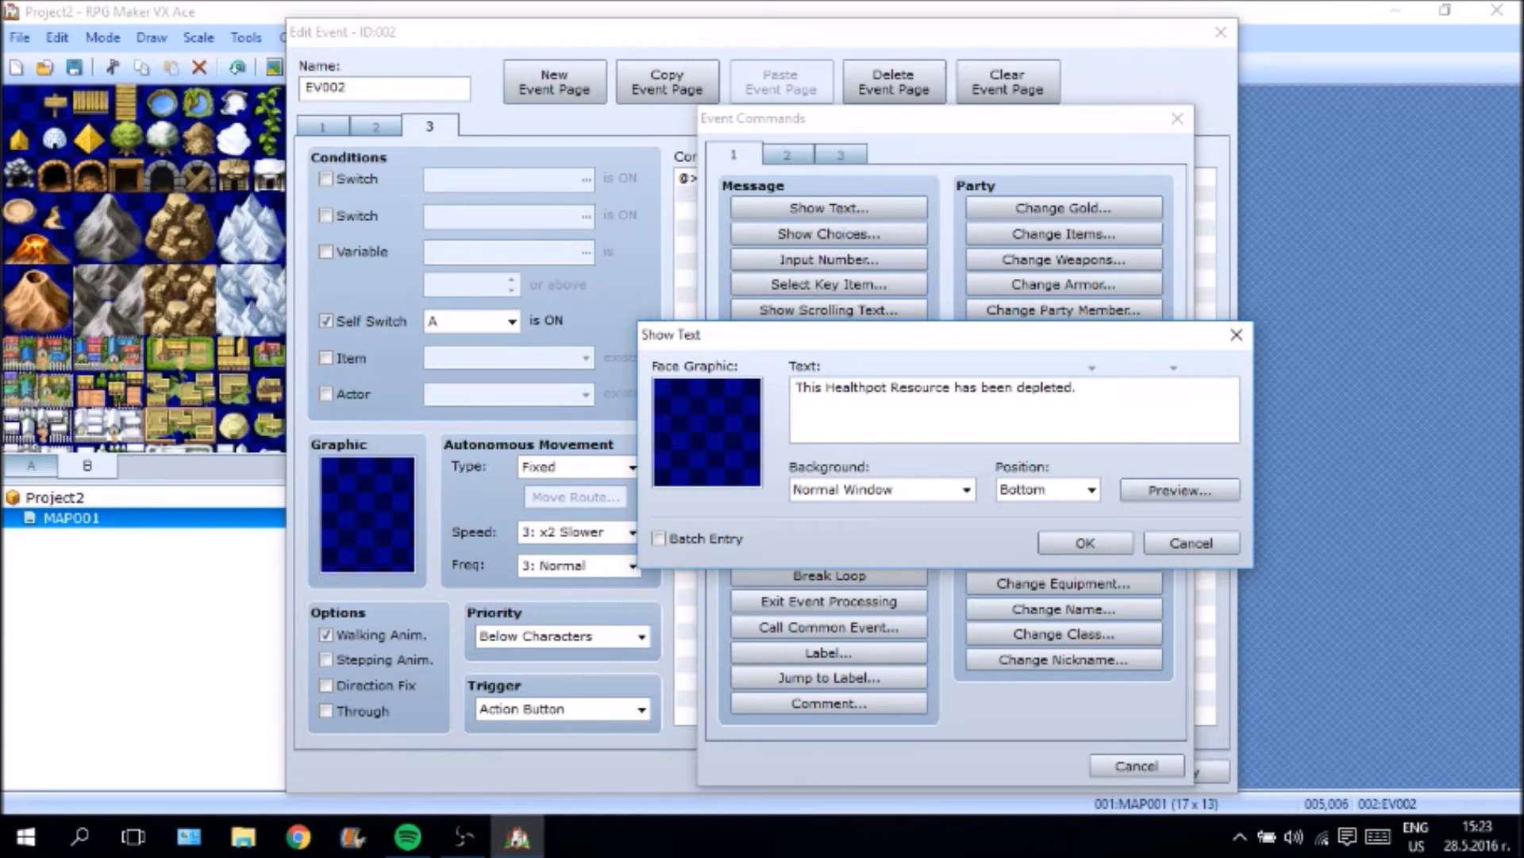
pyautogui.click(1085, 543)
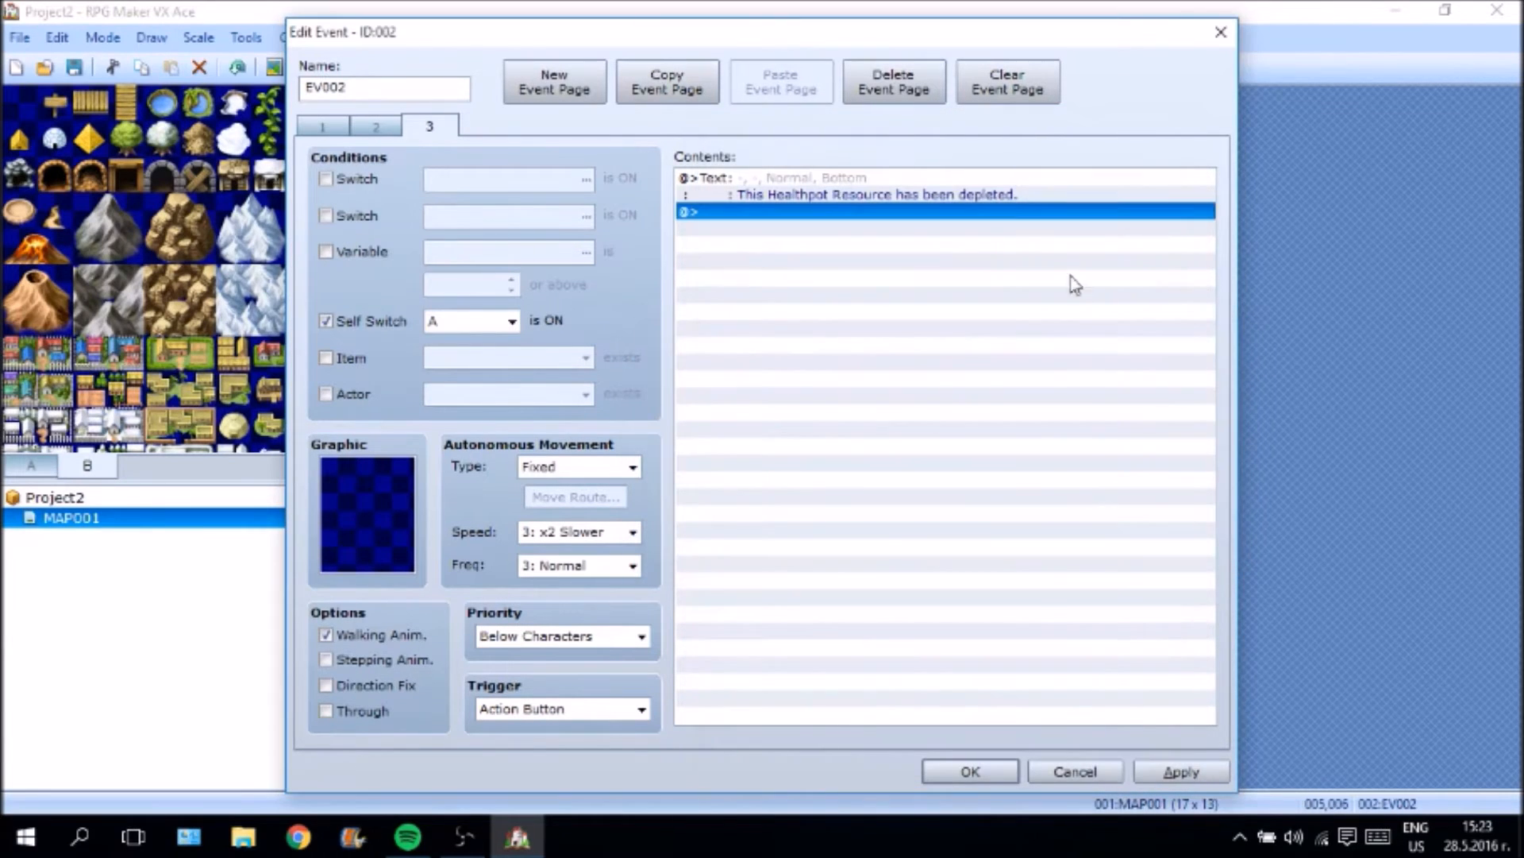
pyautogui.click(1212, 770)
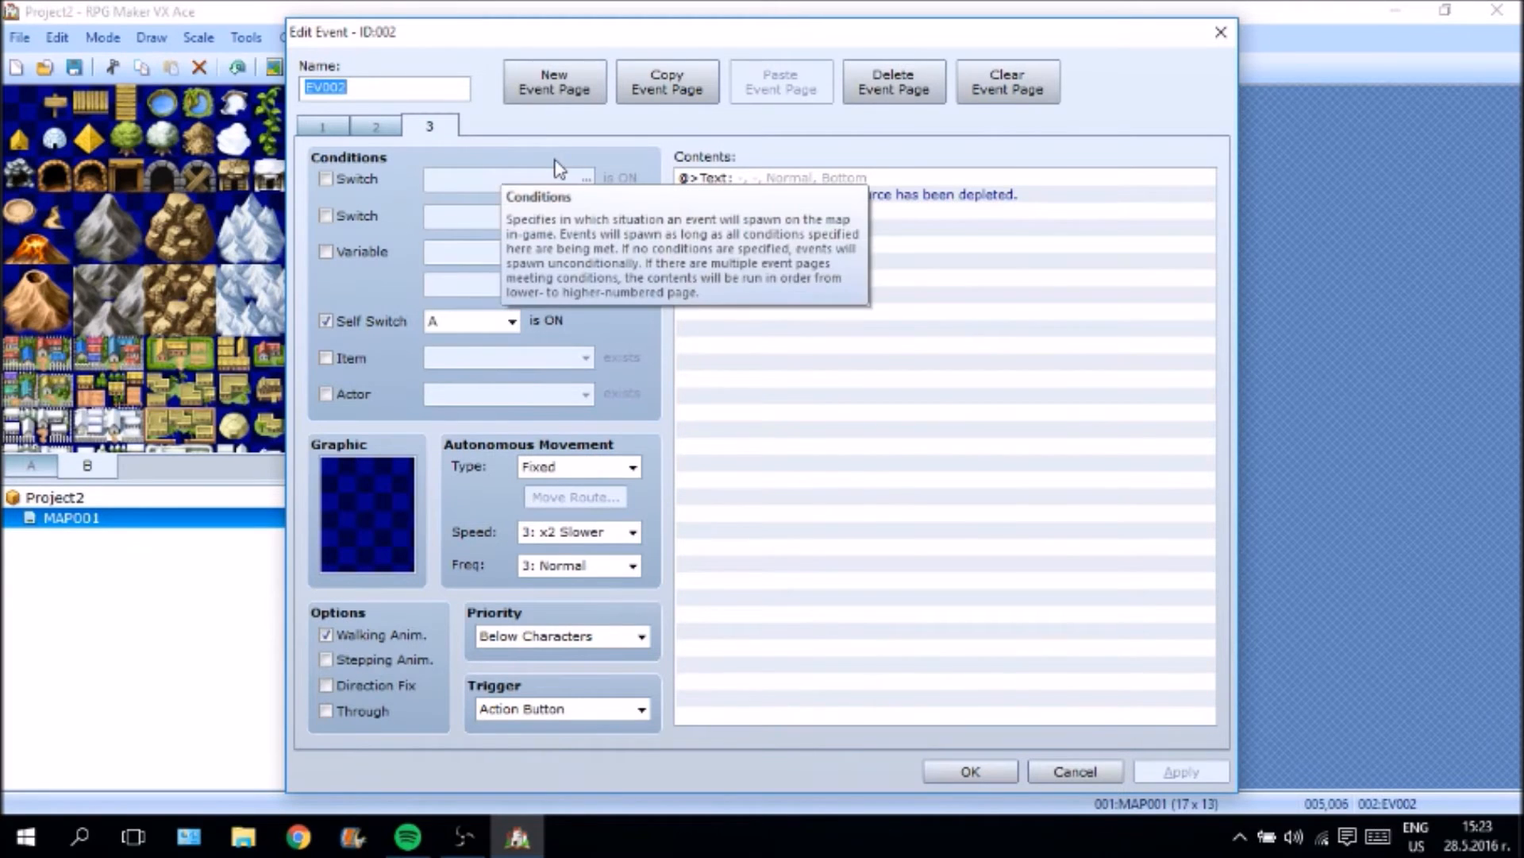
# Check the conditions and contents of the chest event's three pages and close the event editor.
pyautogui.click(376, 129)
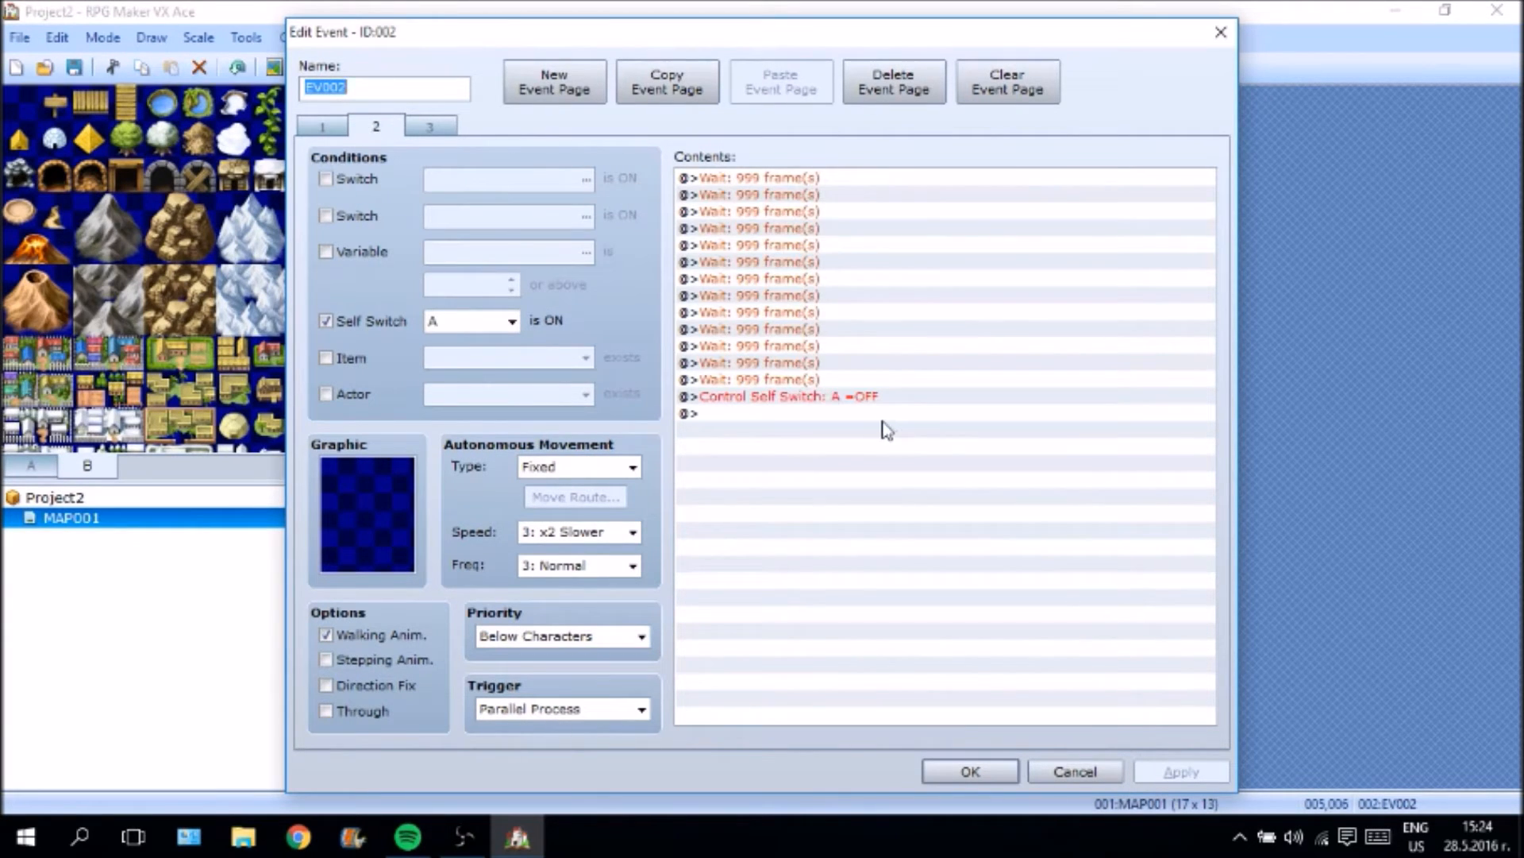
pyautogui.click(446, 130)
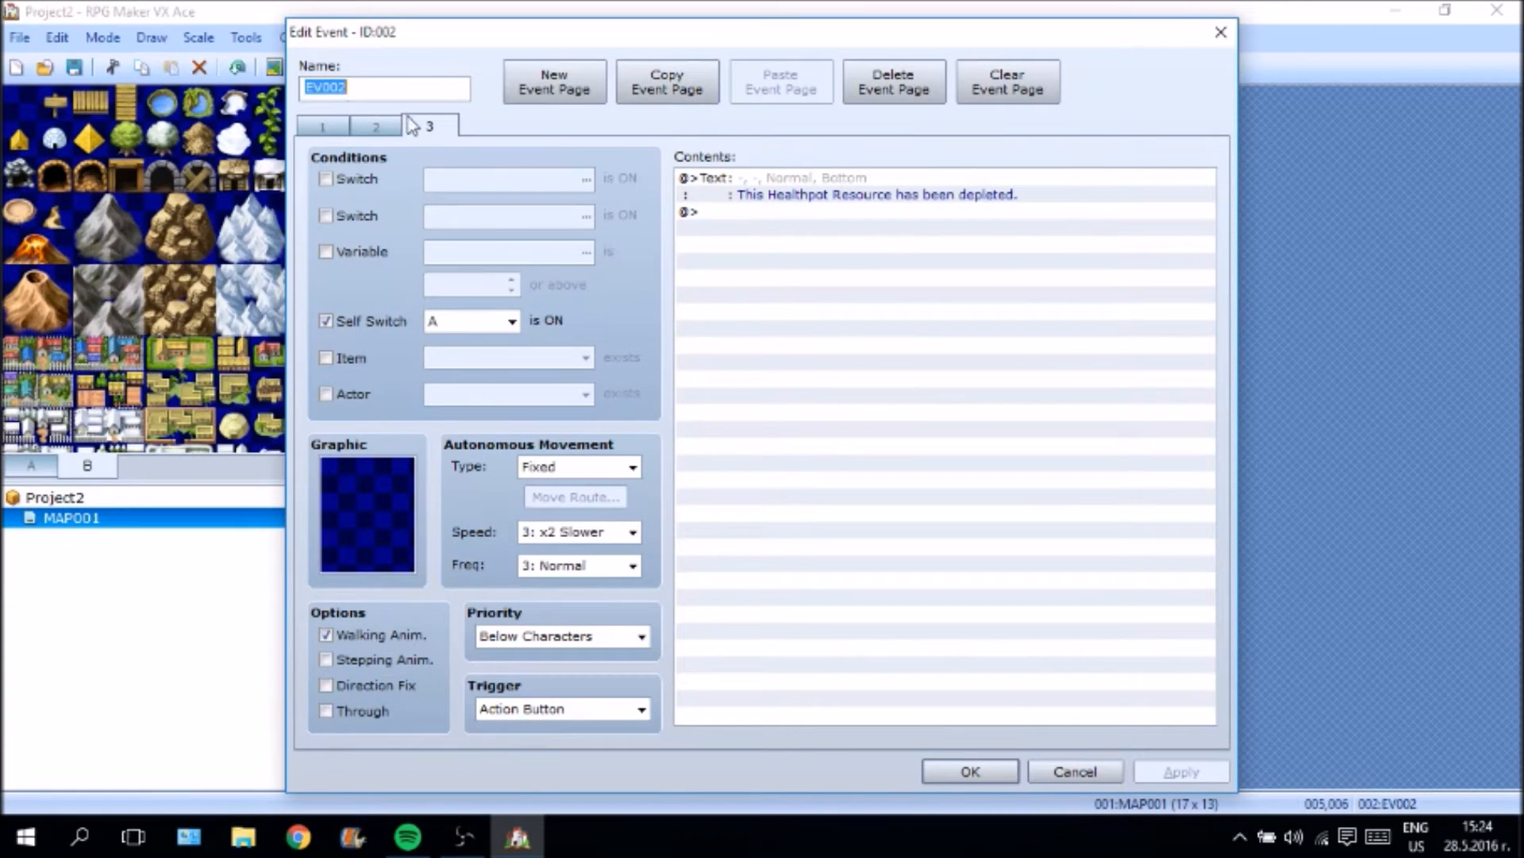
pyautogui.click(447, 134)
pyautogui.click(375, 129)
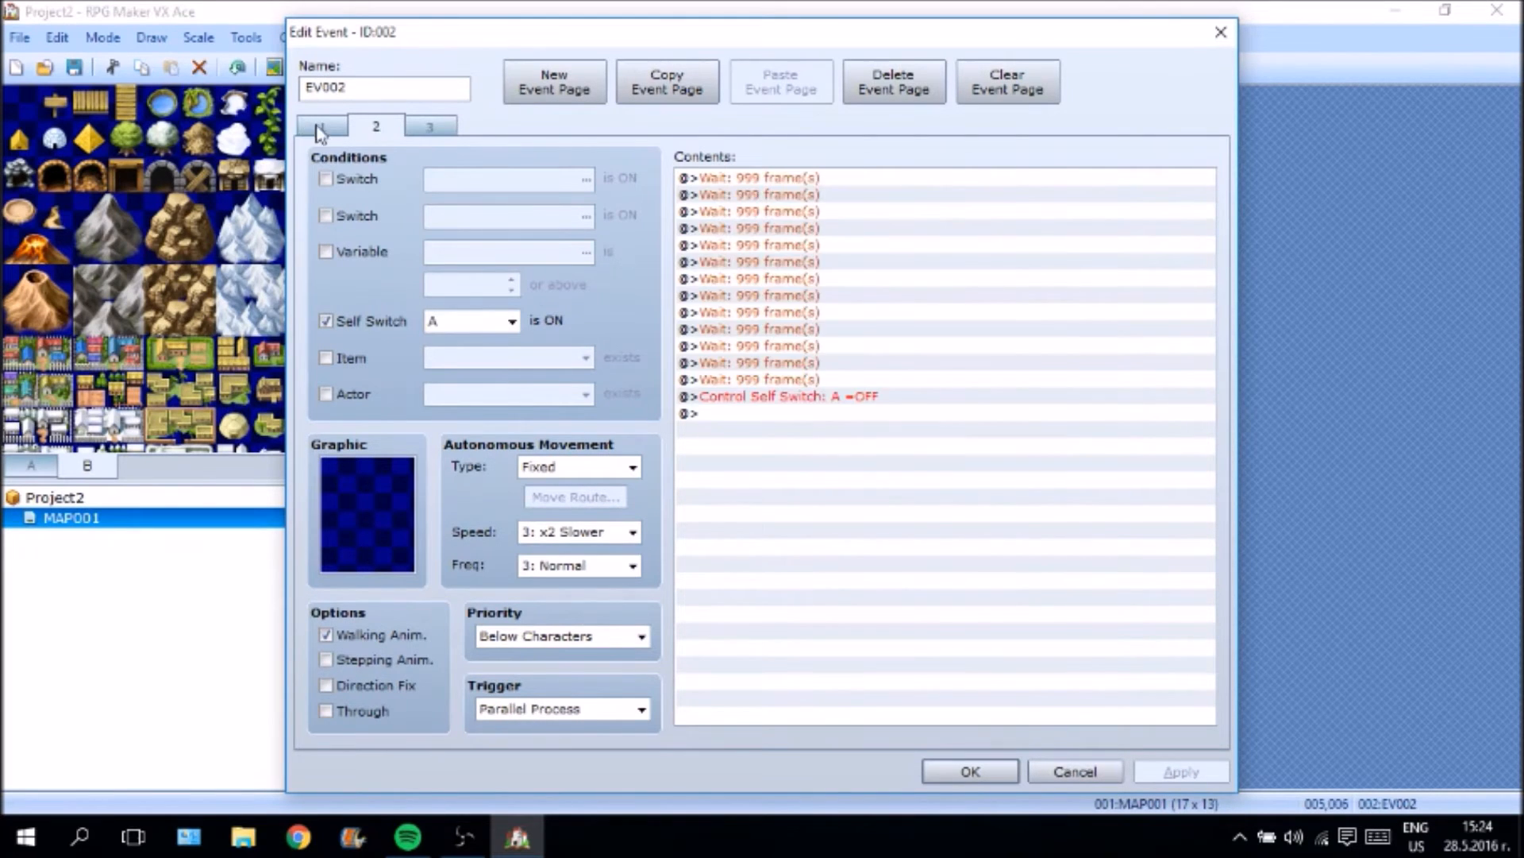
pyautogui.click(320, 128)
pyautogui.click(395, 127)
pyautogui.click(431, 127)
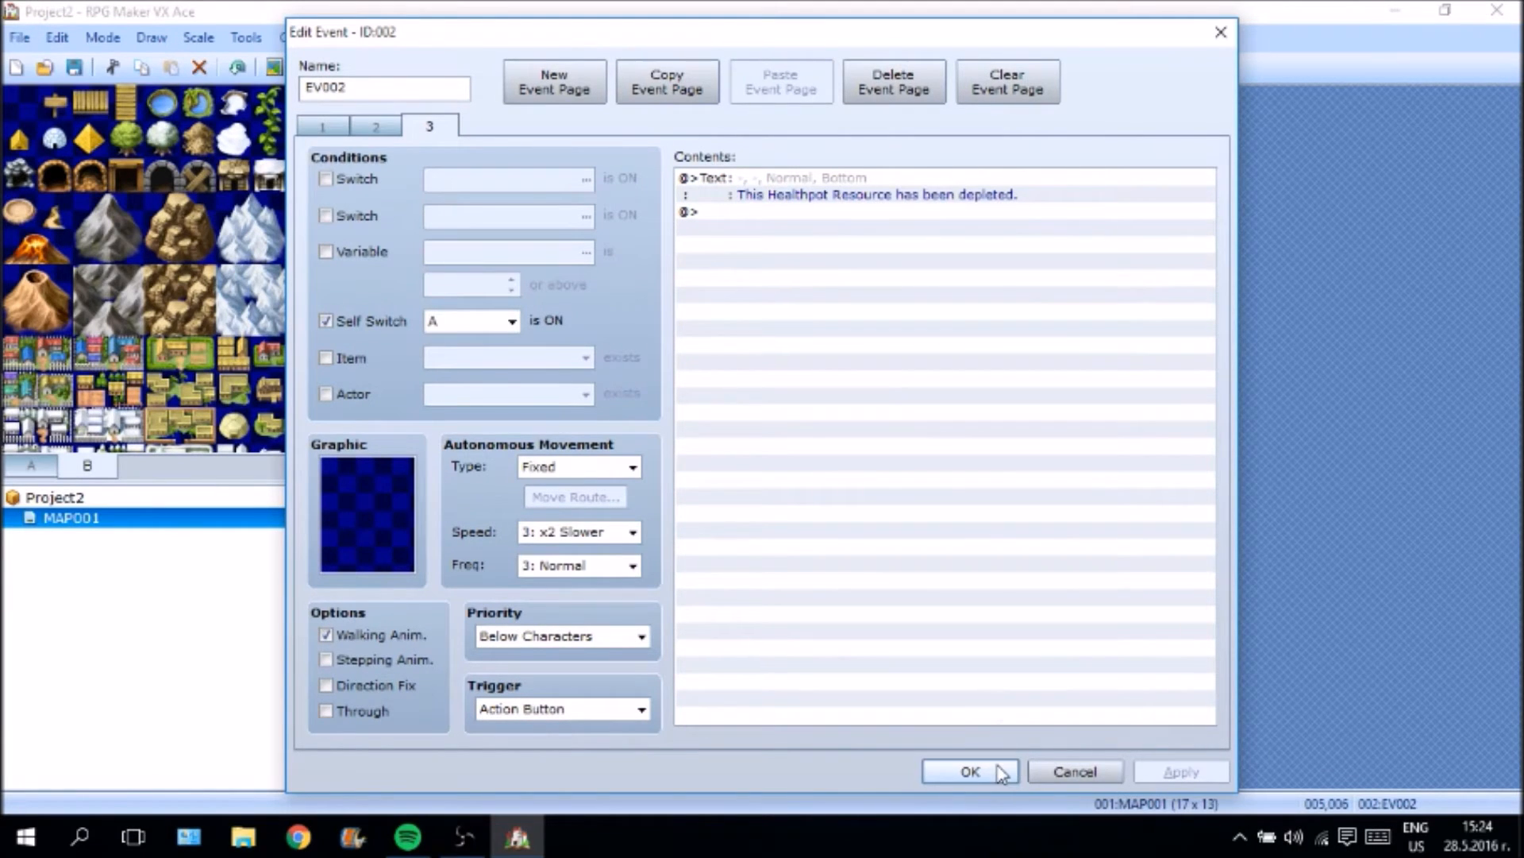
pyautogui.click(970, 771)
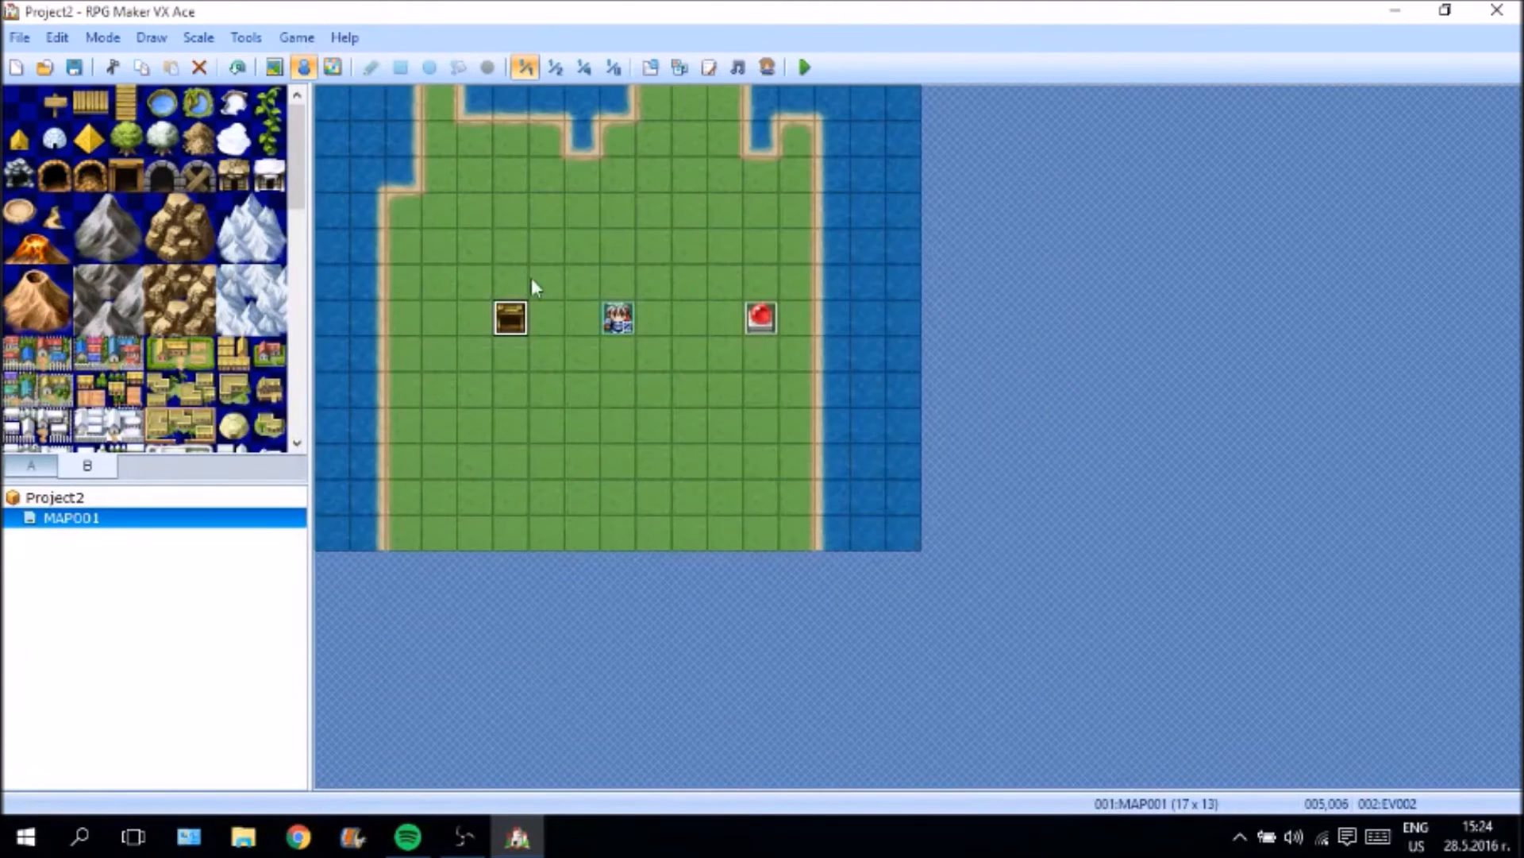
# Start a playtest of the project and begin a new game.
pyautogui.click(805, 67)
pyautogui.click(674, 463)
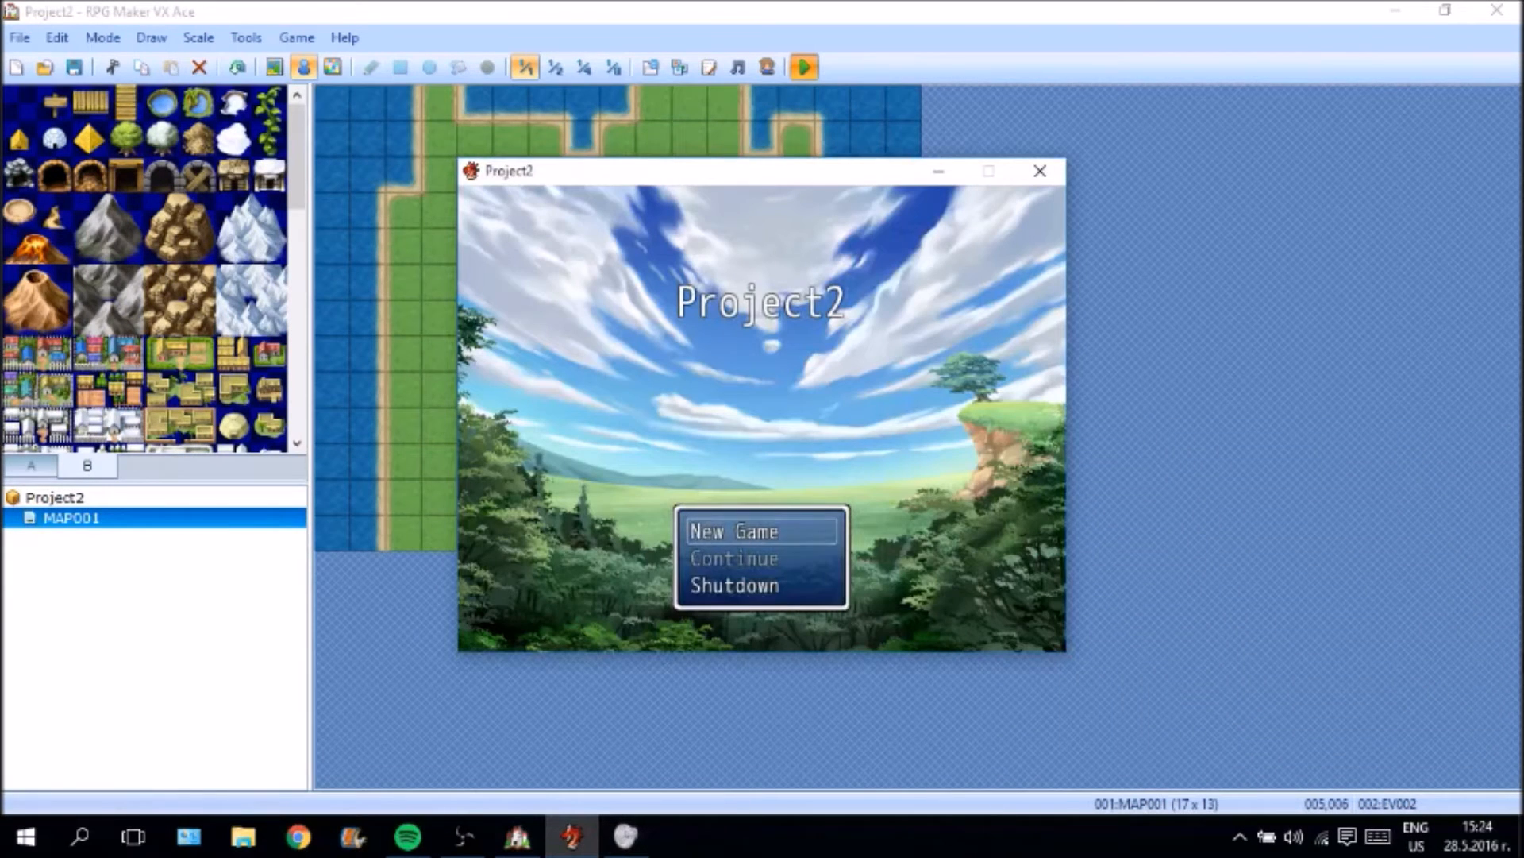
pyautogui.press('Return')
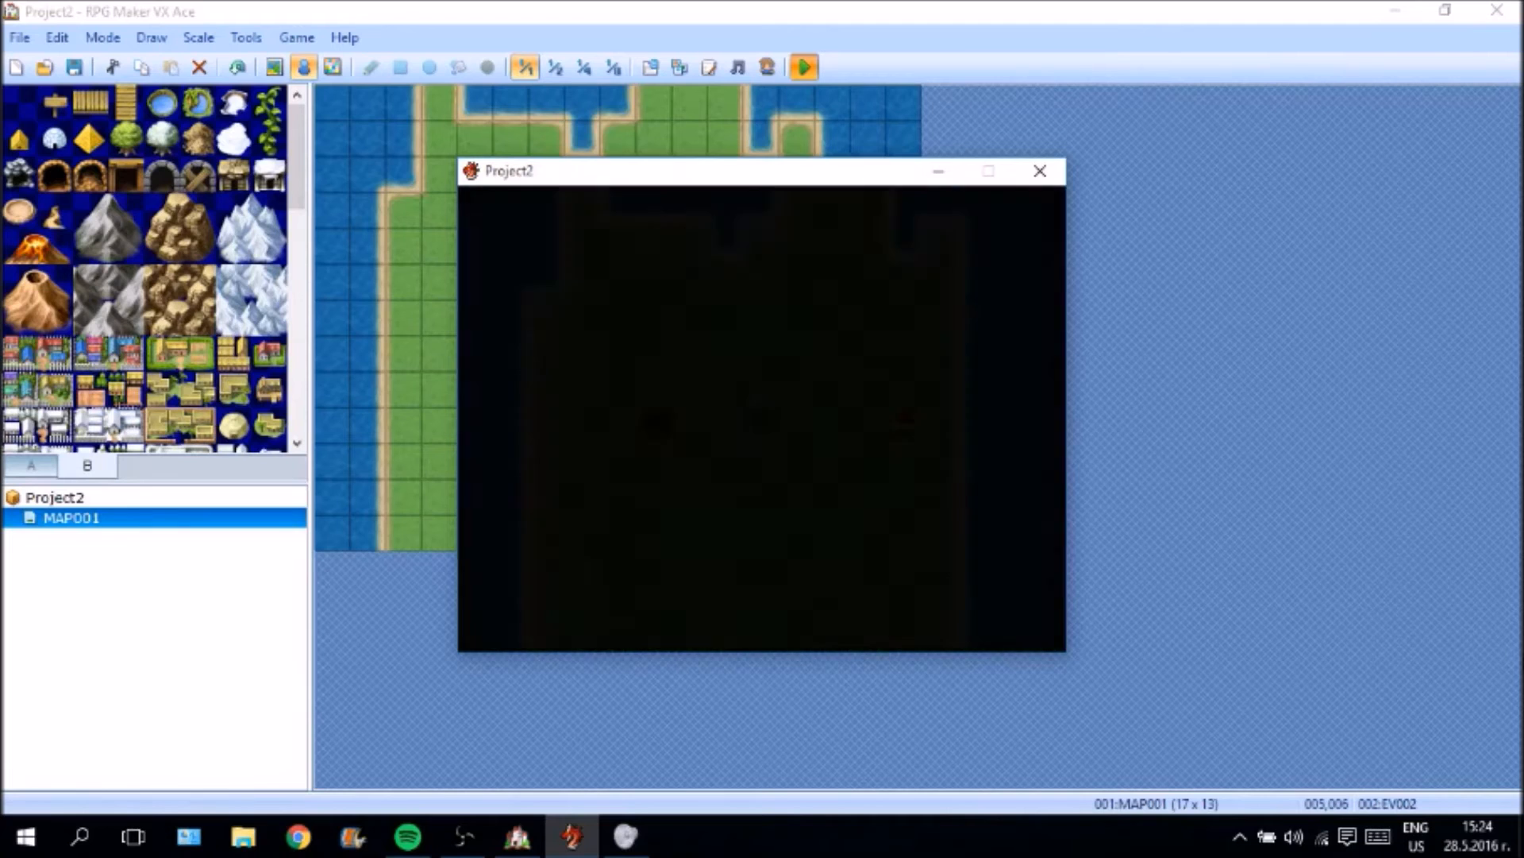
# Walk the character to the chest, trigger its event and dismiss the Healthpot Resource message.
pyautogui.press('Up')
pyautogui.press('Down')
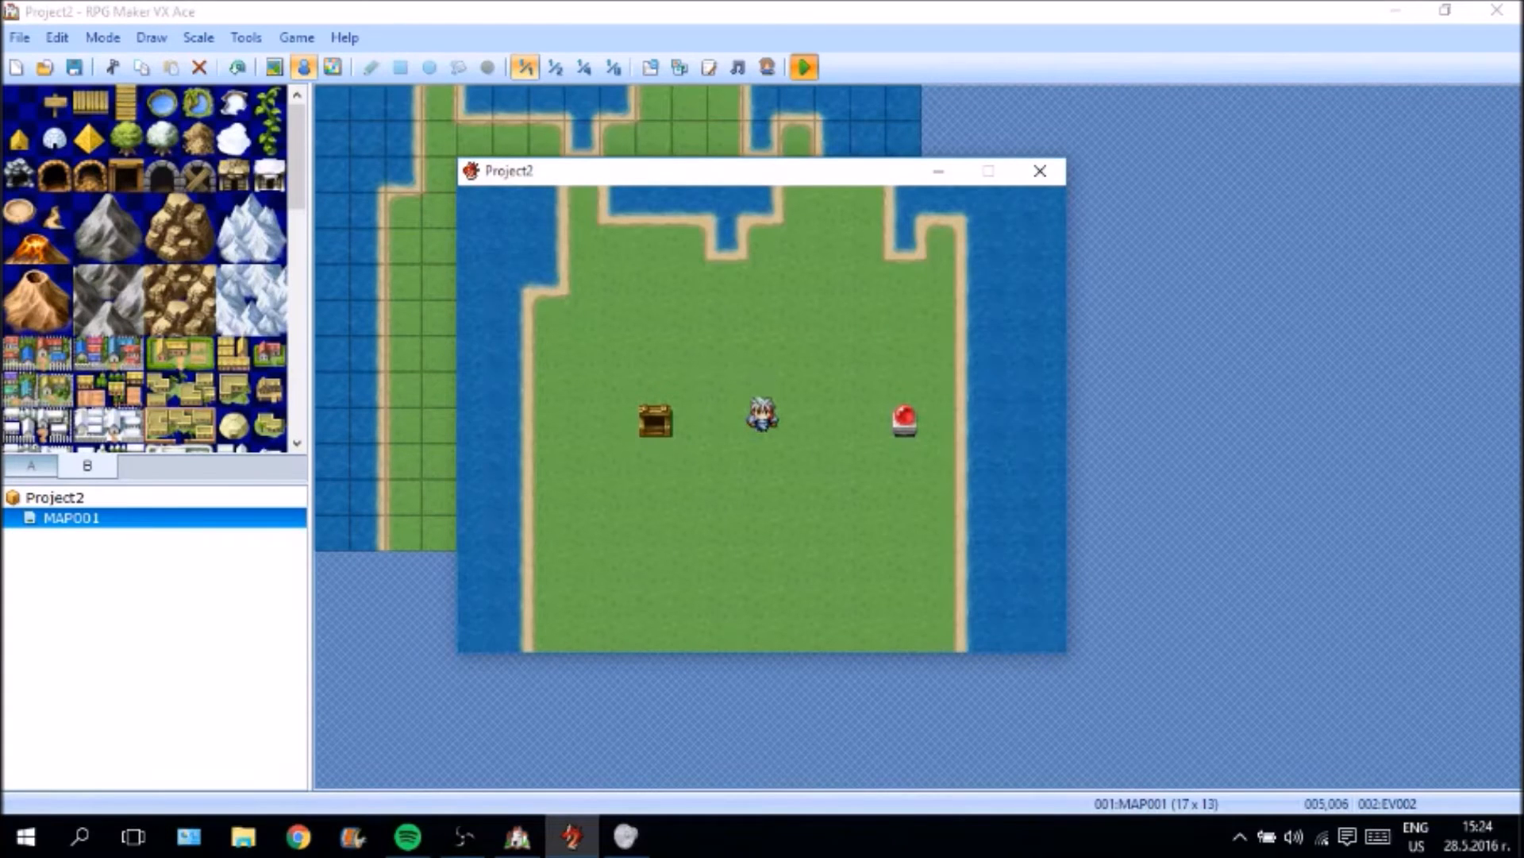
pyautogui.press('Left')
pyautogui.press('Left')
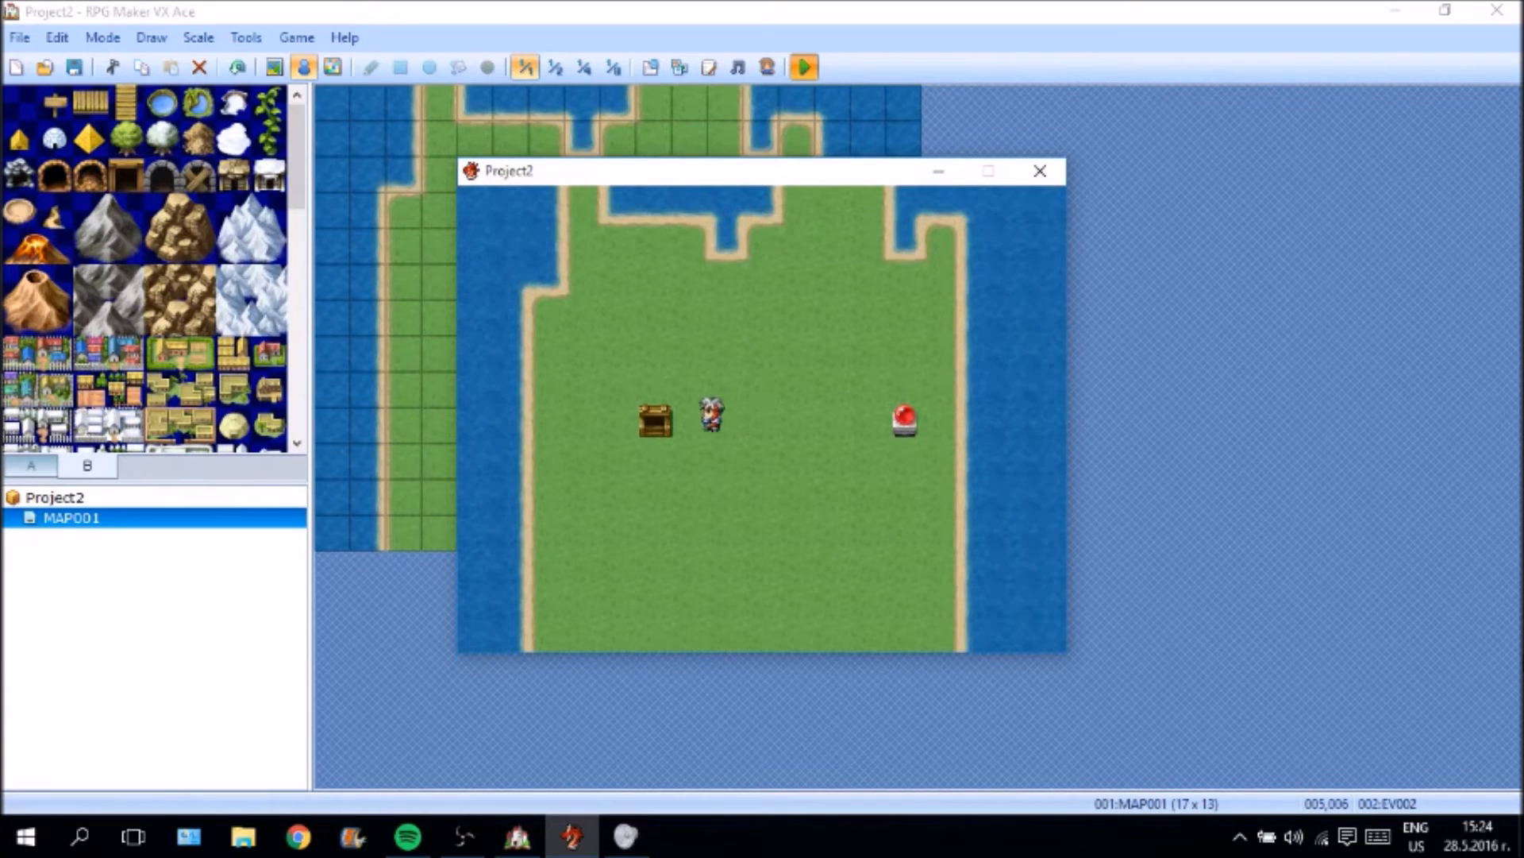
pyautogui.press('Return')
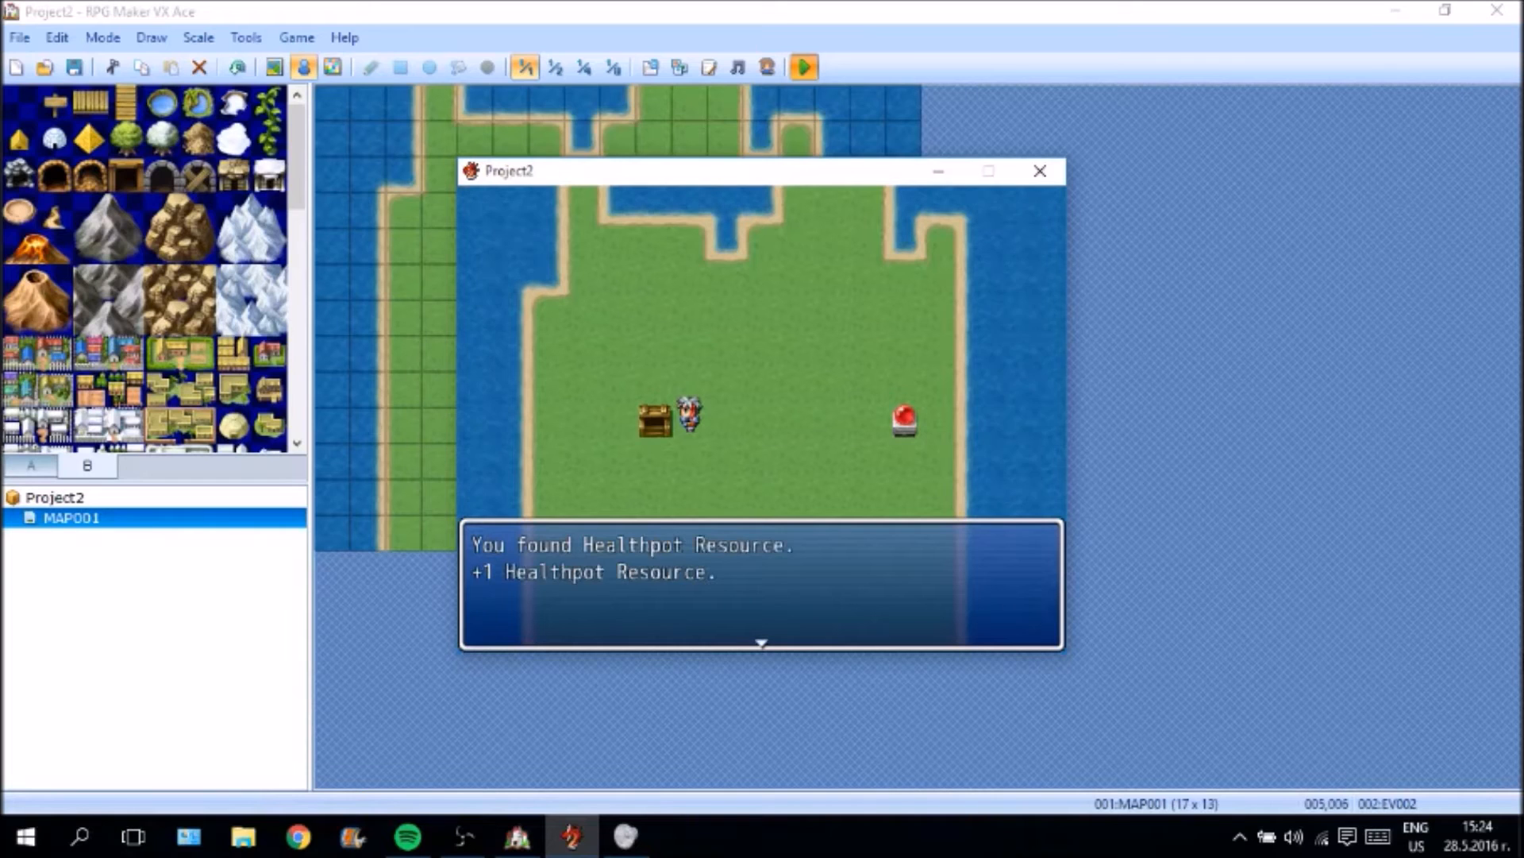
pyautogui.press('Return')
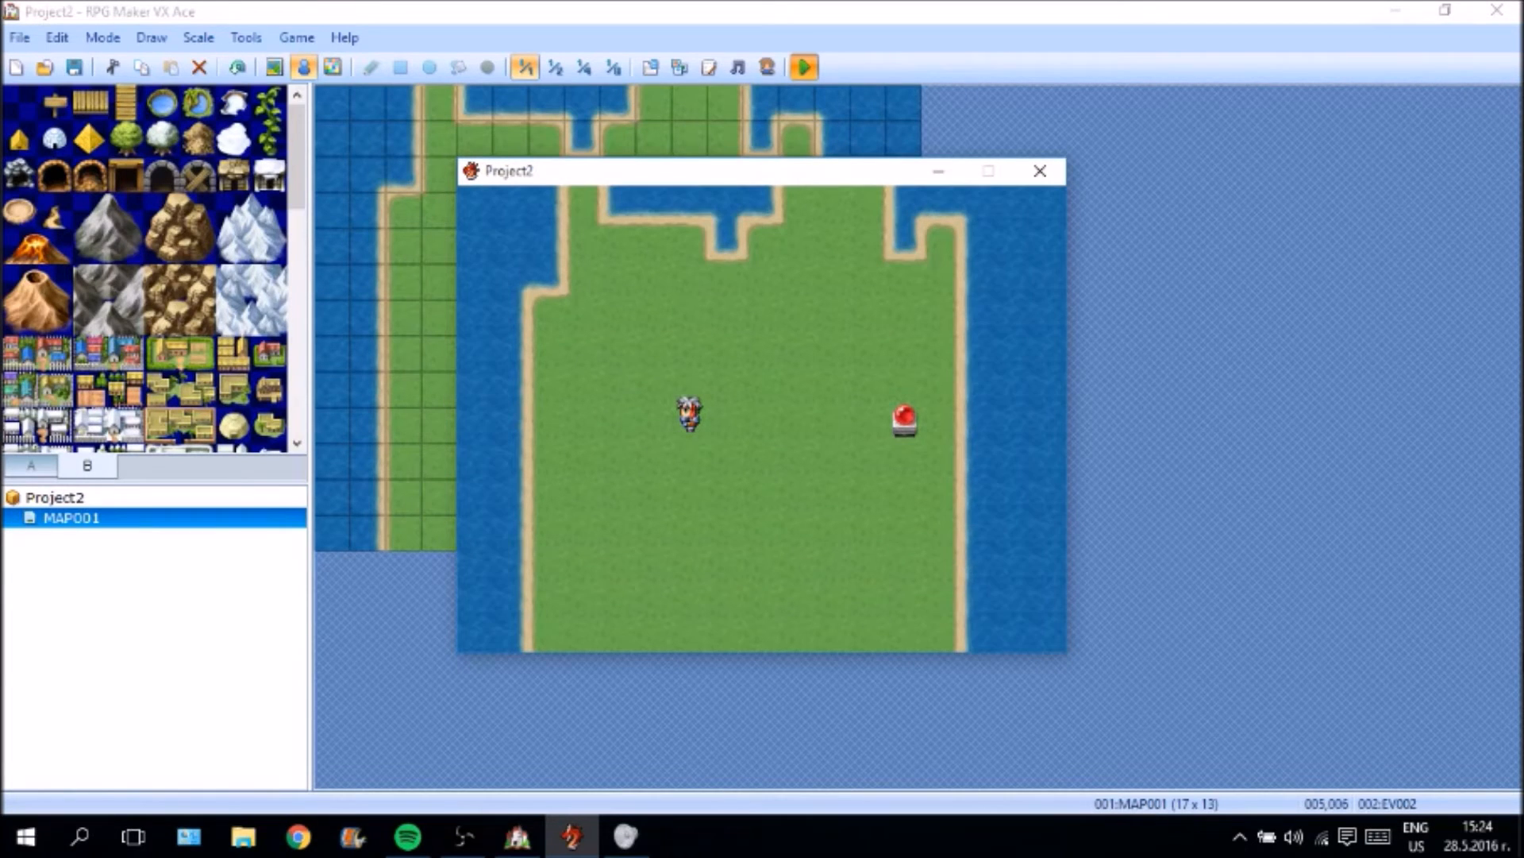
# Open the in-game menu and view the character's equipment screen.
pyautogui.press('Escape')
pyautogui.press('Down')
pyautogui.press('Down')
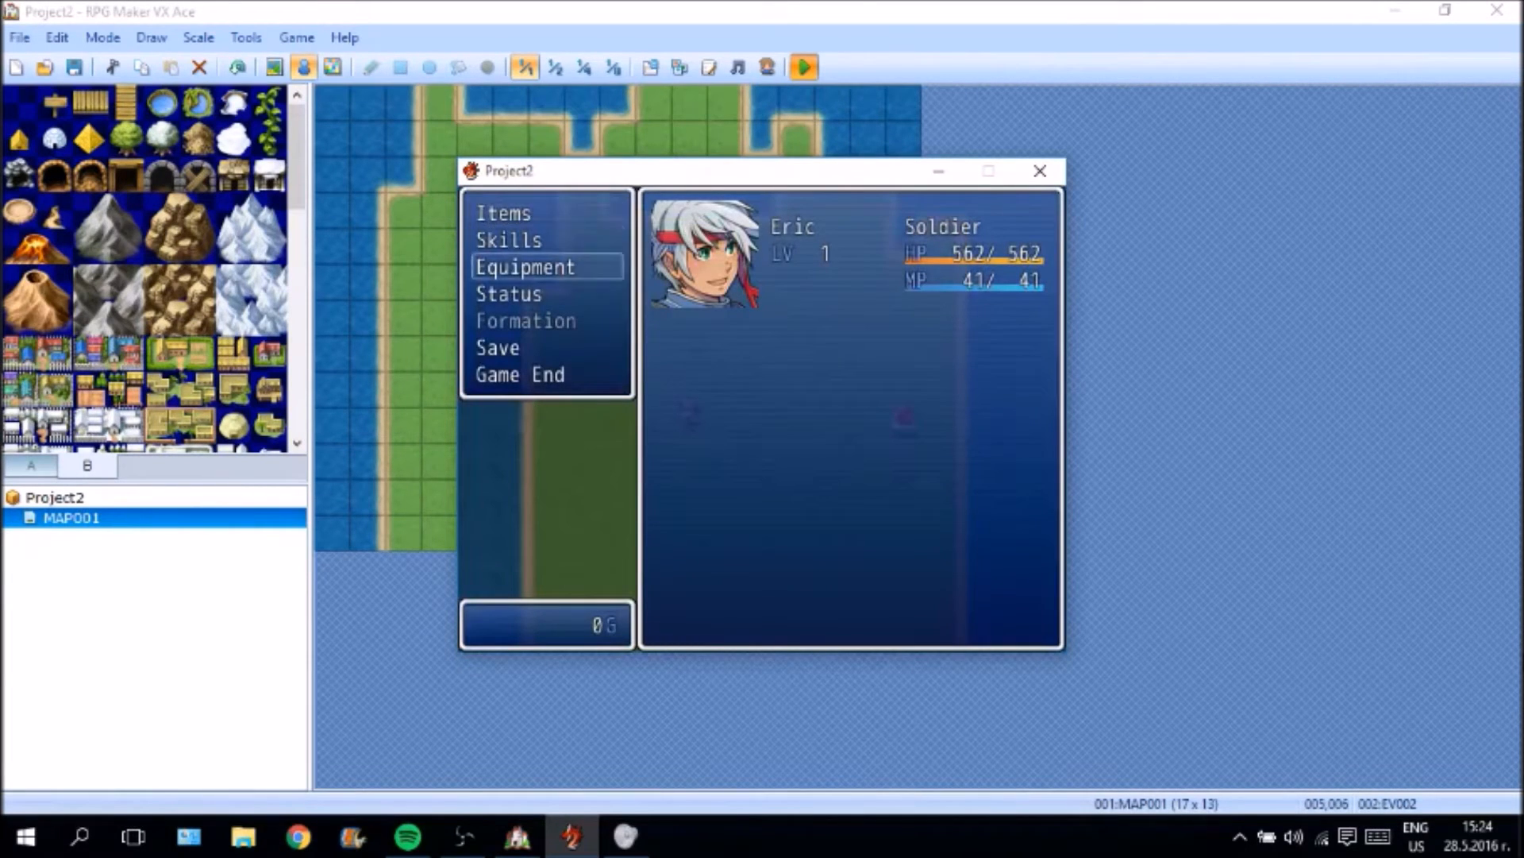
pyautogui.press('Return')
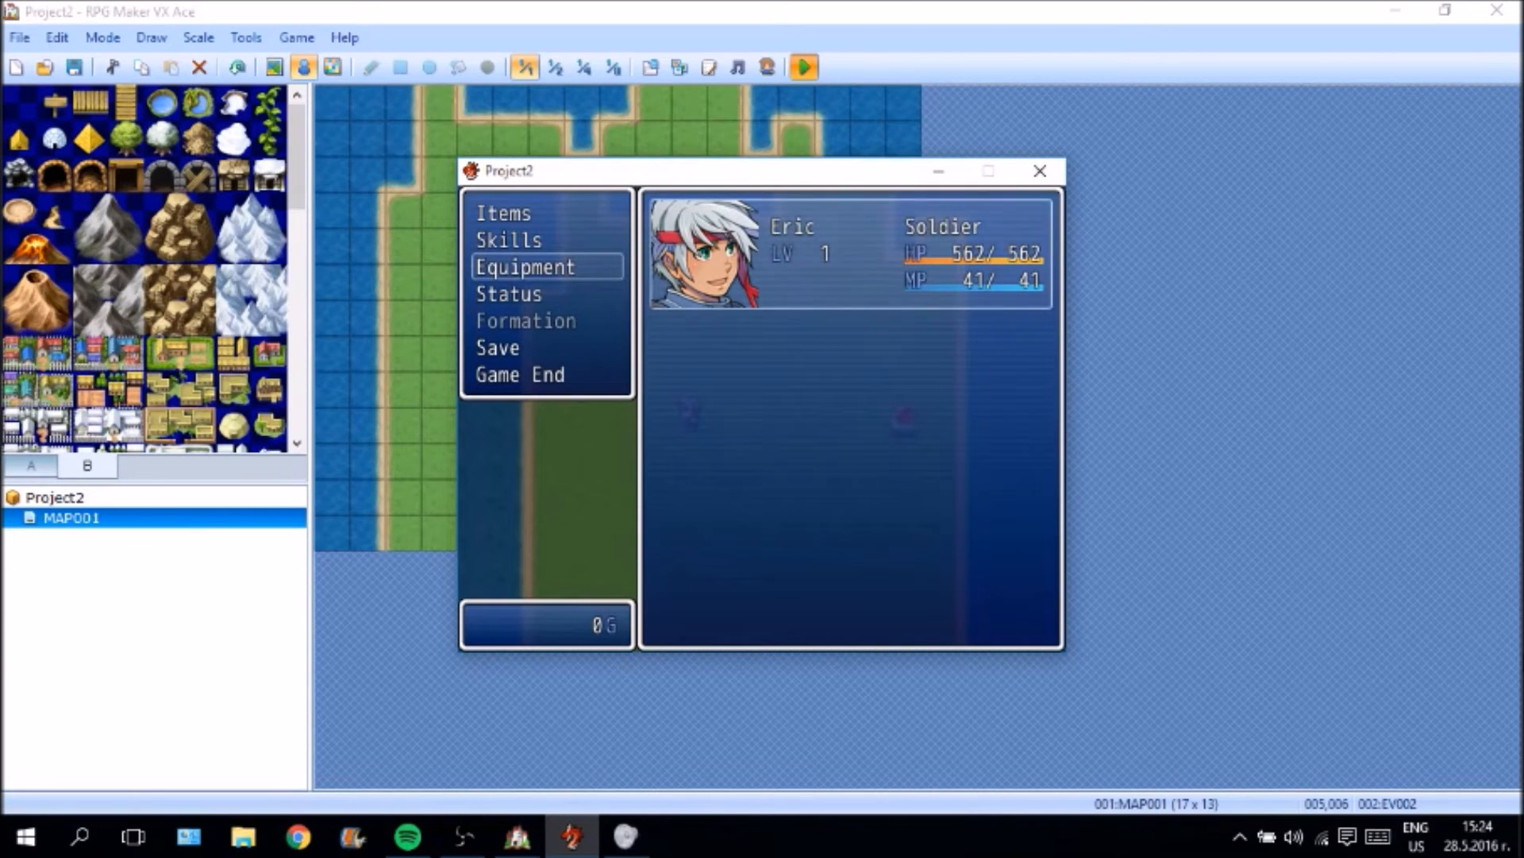
pyautogui.press('Return')
pyautogui.press('Right')
pyautogui.press('Escape')
# Examine the Key Items category of the in-game inventory for the HealthPot Resource and return to the map.
pyautogui.press('Up')
pyautogui.press('Up')
pyautogui.press('Return')
pyautogui.press('Right')
pyautogui.press('Left')
pyautogui.press('Return')
pyautogui.press('Escape')
pyautogui.press('Right')
pyautogui.press('Right')
pyautogui.press('Right')
pyautogui.press('Right')
pyautogui.press('Left')
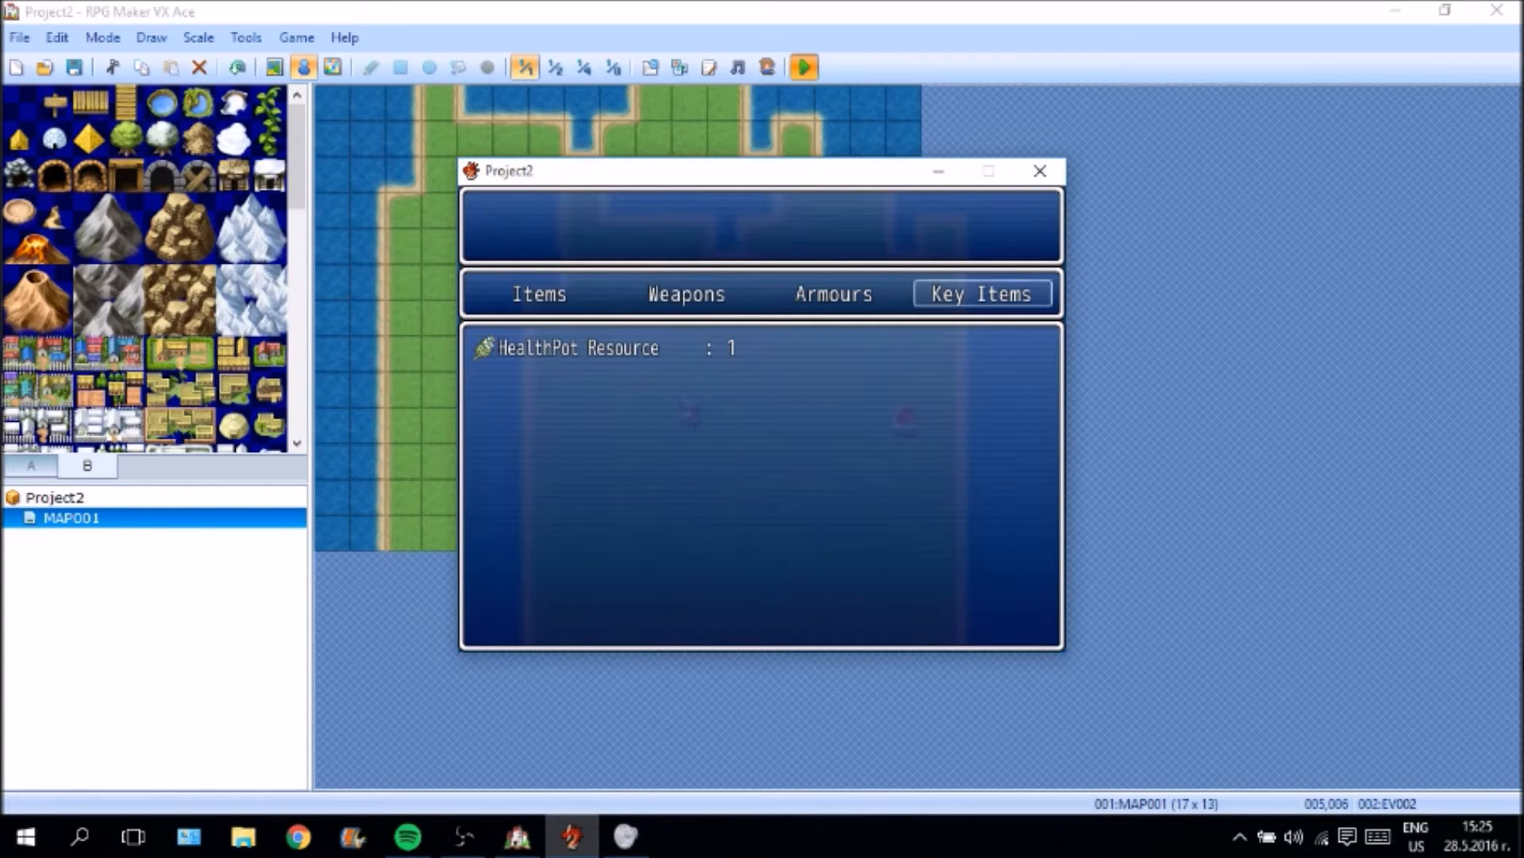
pyautogui.press('Escape')
pyautogui.press('Escape')
# Walk the character to the red orb, answer Yes to crafting a Health Potion and dismiss the crafting message.
pyautogui.press('Left')
pyautogui.press('Left')
pyautogui.press('Left')
pyautogui.press('Right')
pyautogui.press('Right')
pyautogui.press('Right')
pyautogui.press('Right')
pyautogui.press('Right')
pyautogui.press('Right')
pyautogui.press('Right')
pyautogui.press('Return')
pyautogui.press('Return')
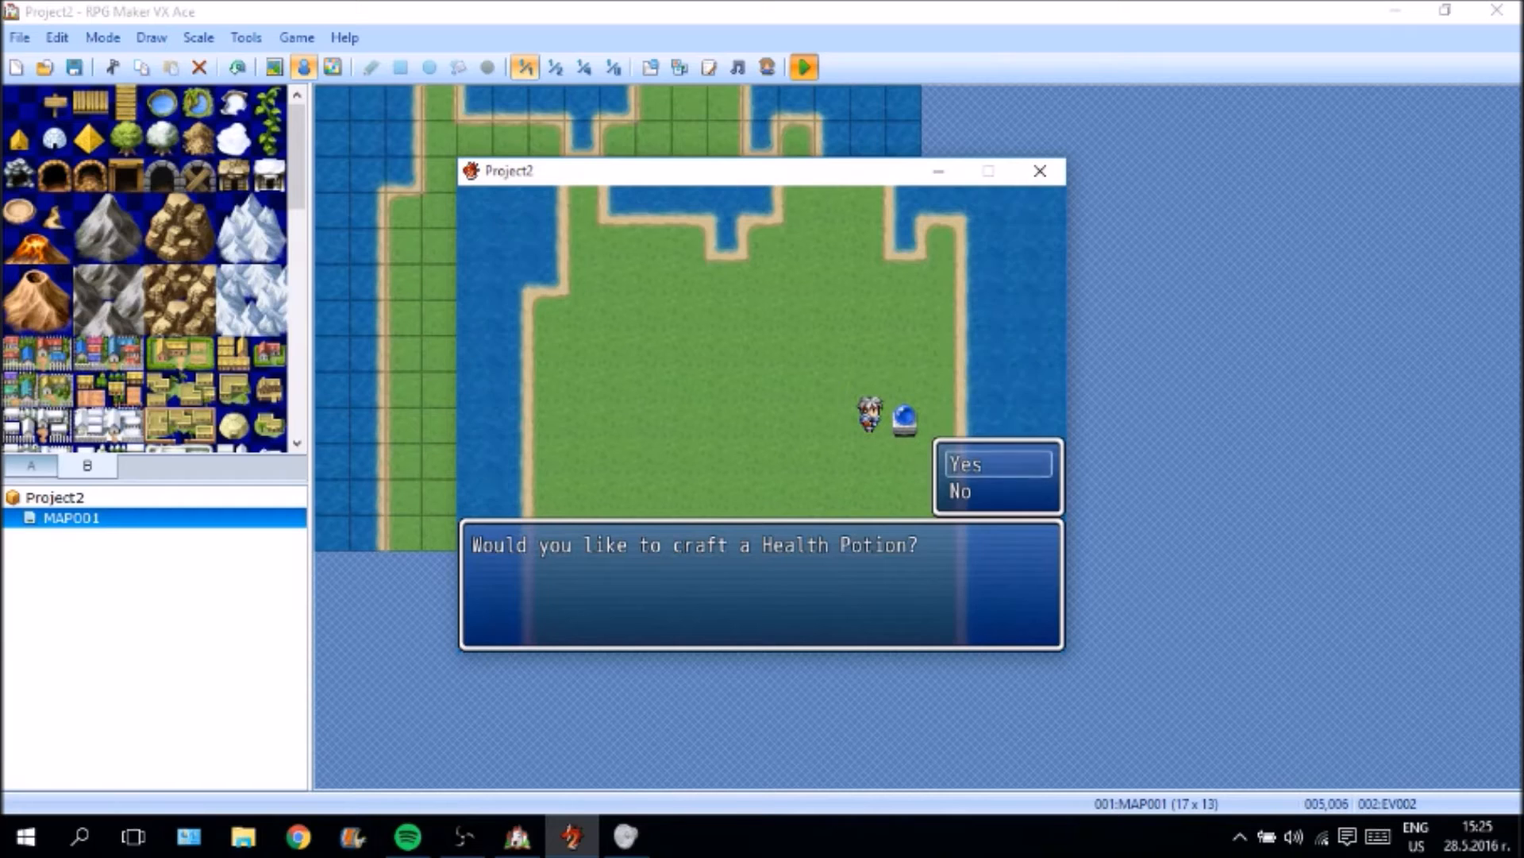
pyautogui.press('Return')
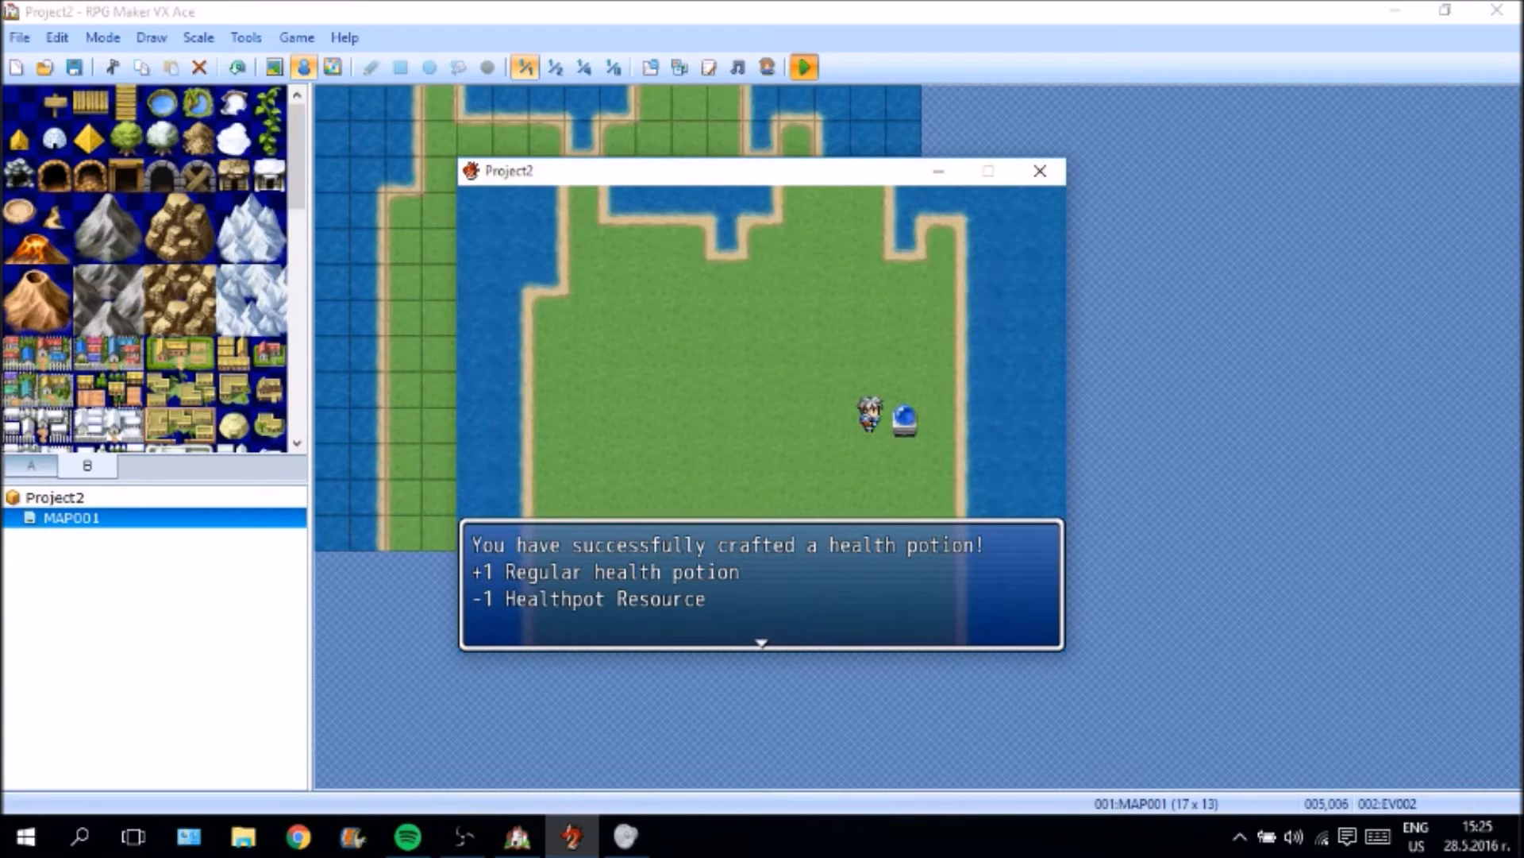
pyautogui.press('Return')
# Open the in-game inventory and check its Items category for the crafted potion.
pyautogui.press('Escape')
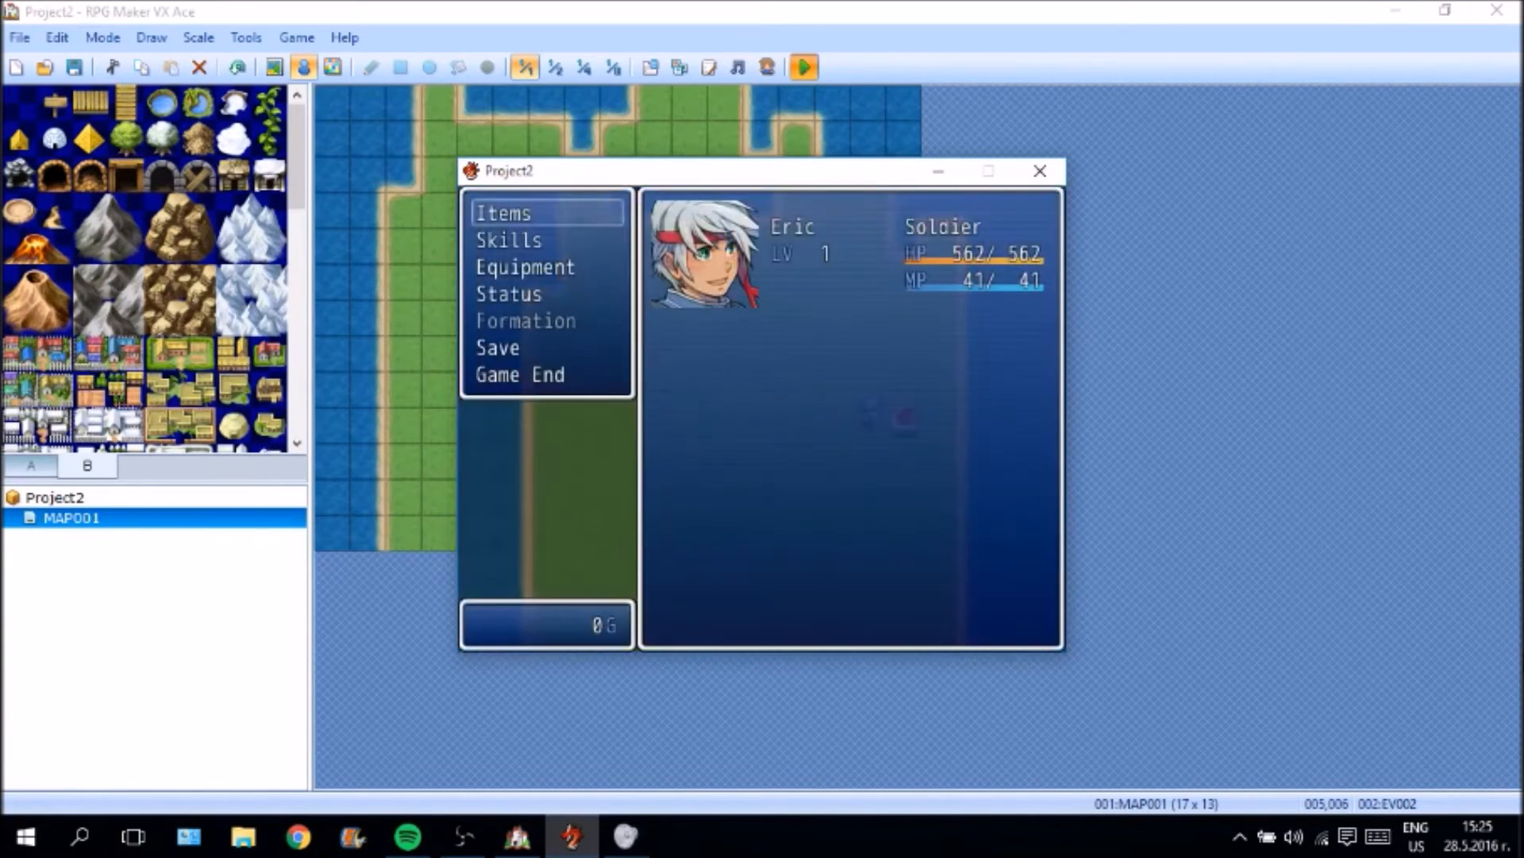
pyautogui.press('Down')
pyautogui.press('Down')
pyautogui.press('Up')
pyautogui.press('Up')
pyautogui.press('Up')
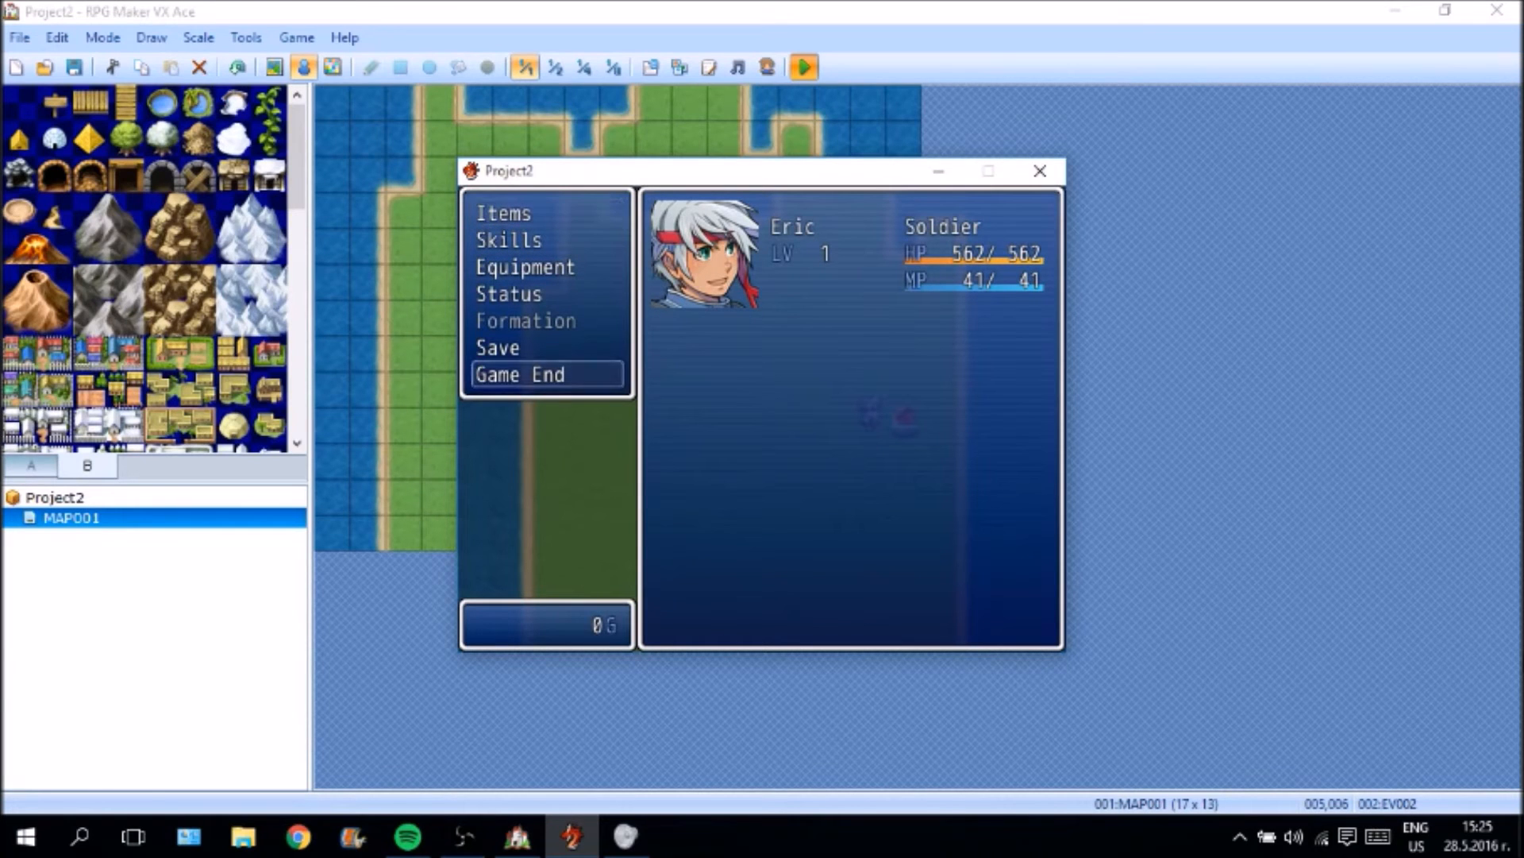
pyautogui.press('Down')
pyautogui.press('Return')
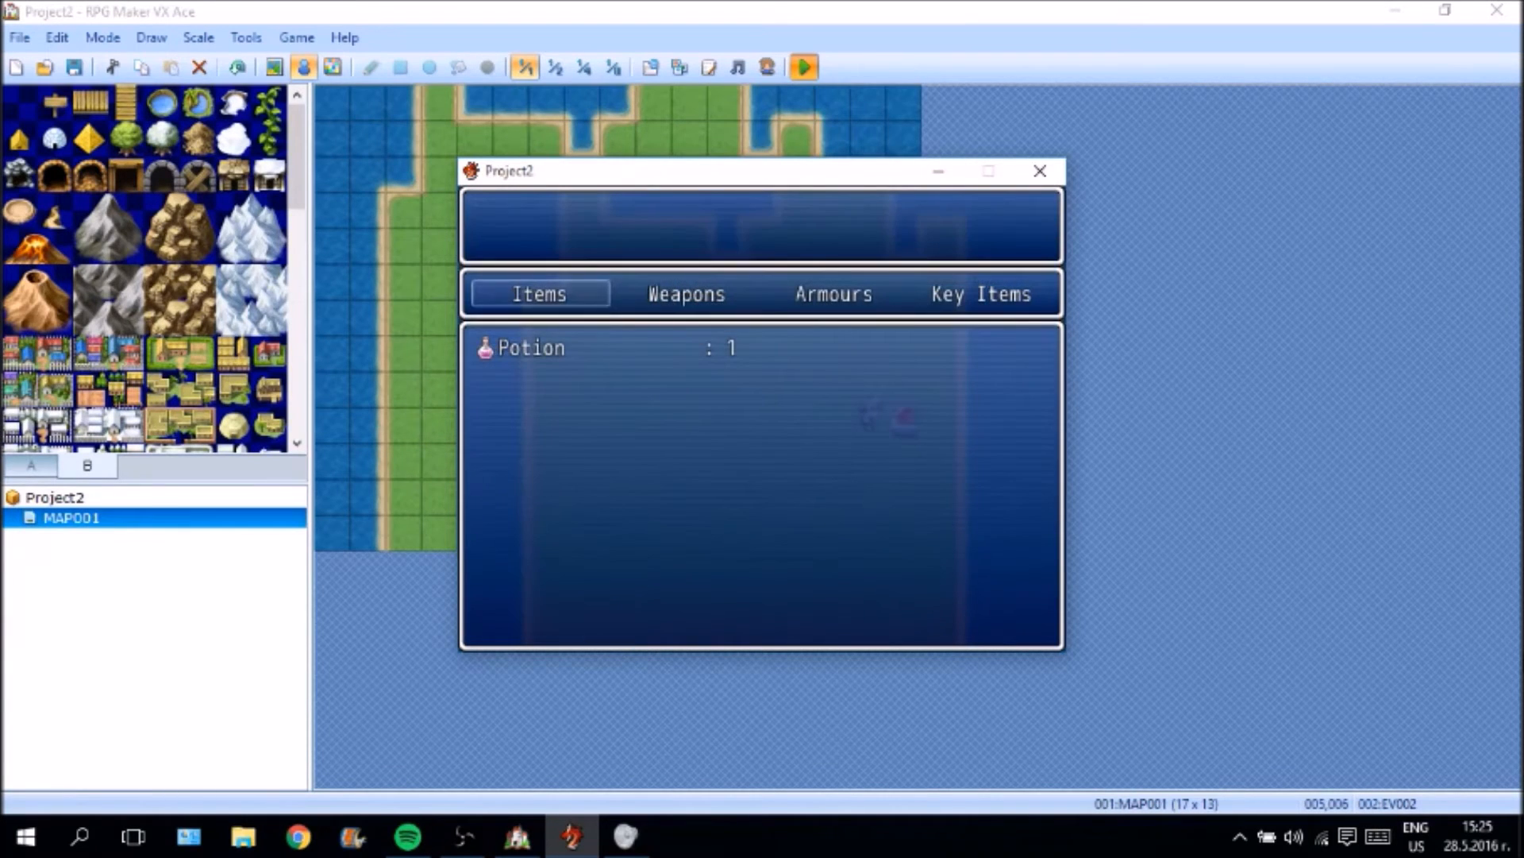
# Browse the in-game inventory categories and examine Key Items for any remaining HealthPot Resource.
pyautogui.press('Right')
pyautogui.press('Left')
pyautogui.press('Right')
pyautogui.press('Right')
pyautogui.press('Right')
pyautogui.press('Left')
pyautogui.press('Right')
pyautogui.press('Right')
pyautogui.press('Left')
pyautogui.press('Return')
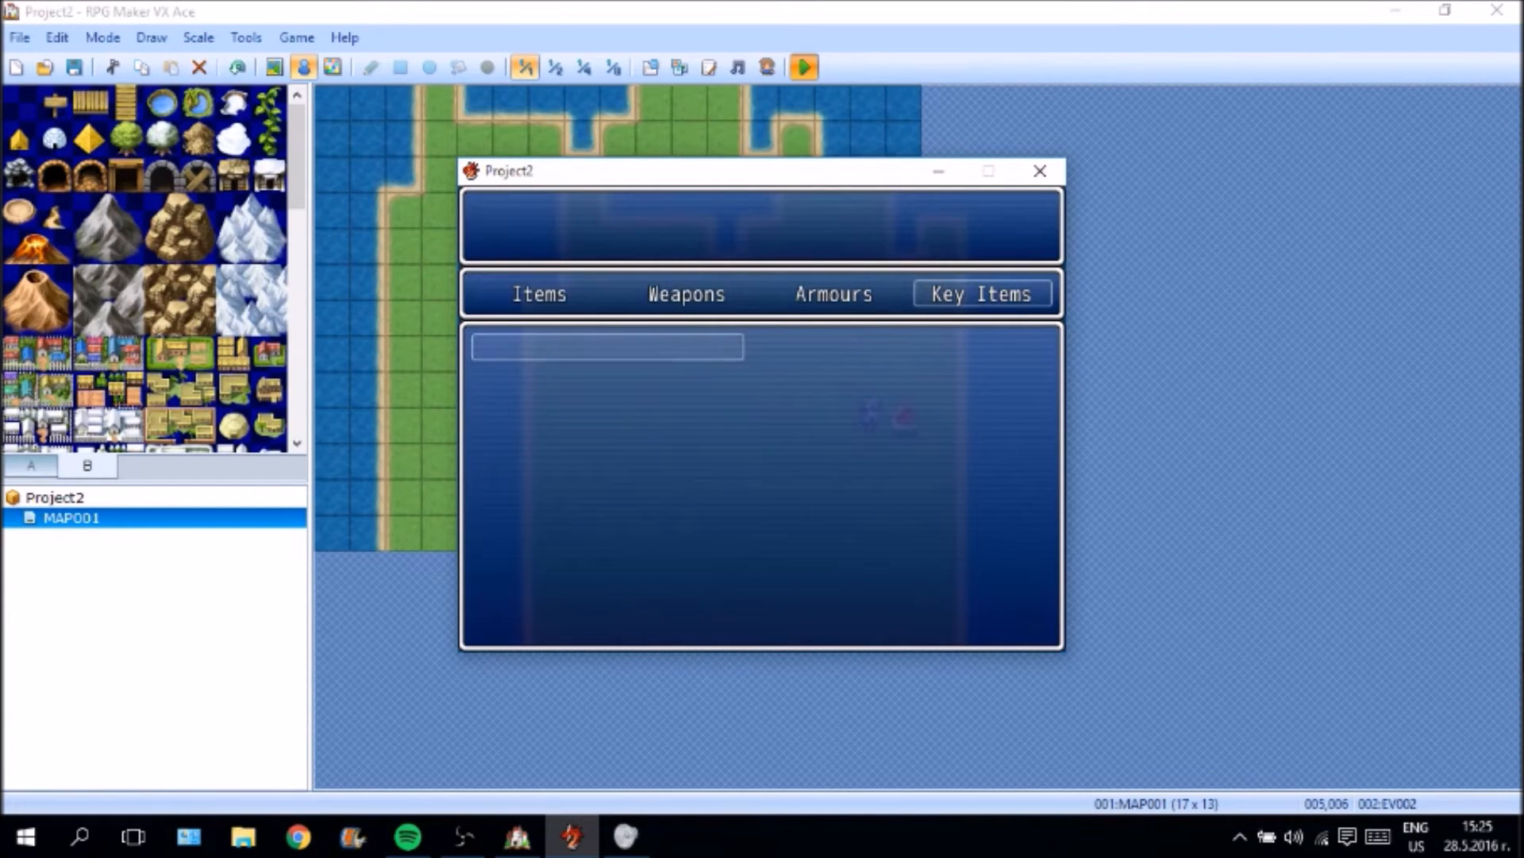
# Leave the in-game menu and end the playtest.
pyautogui.press('Escape')
pyautogui.press('Escape')
pyautogui.press('Escape')
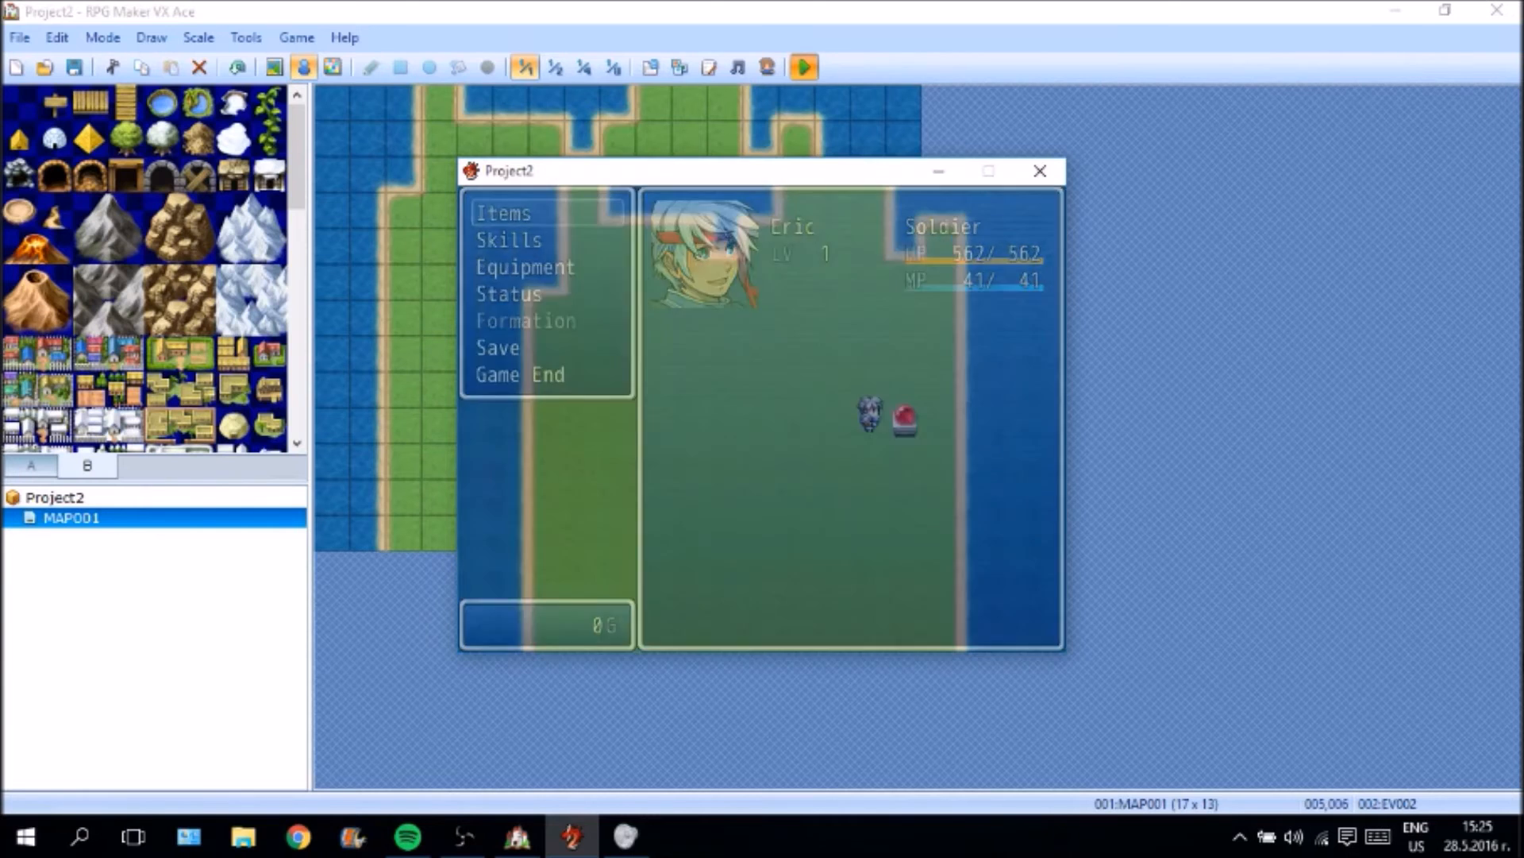
pyautogui.click(1055, 178)
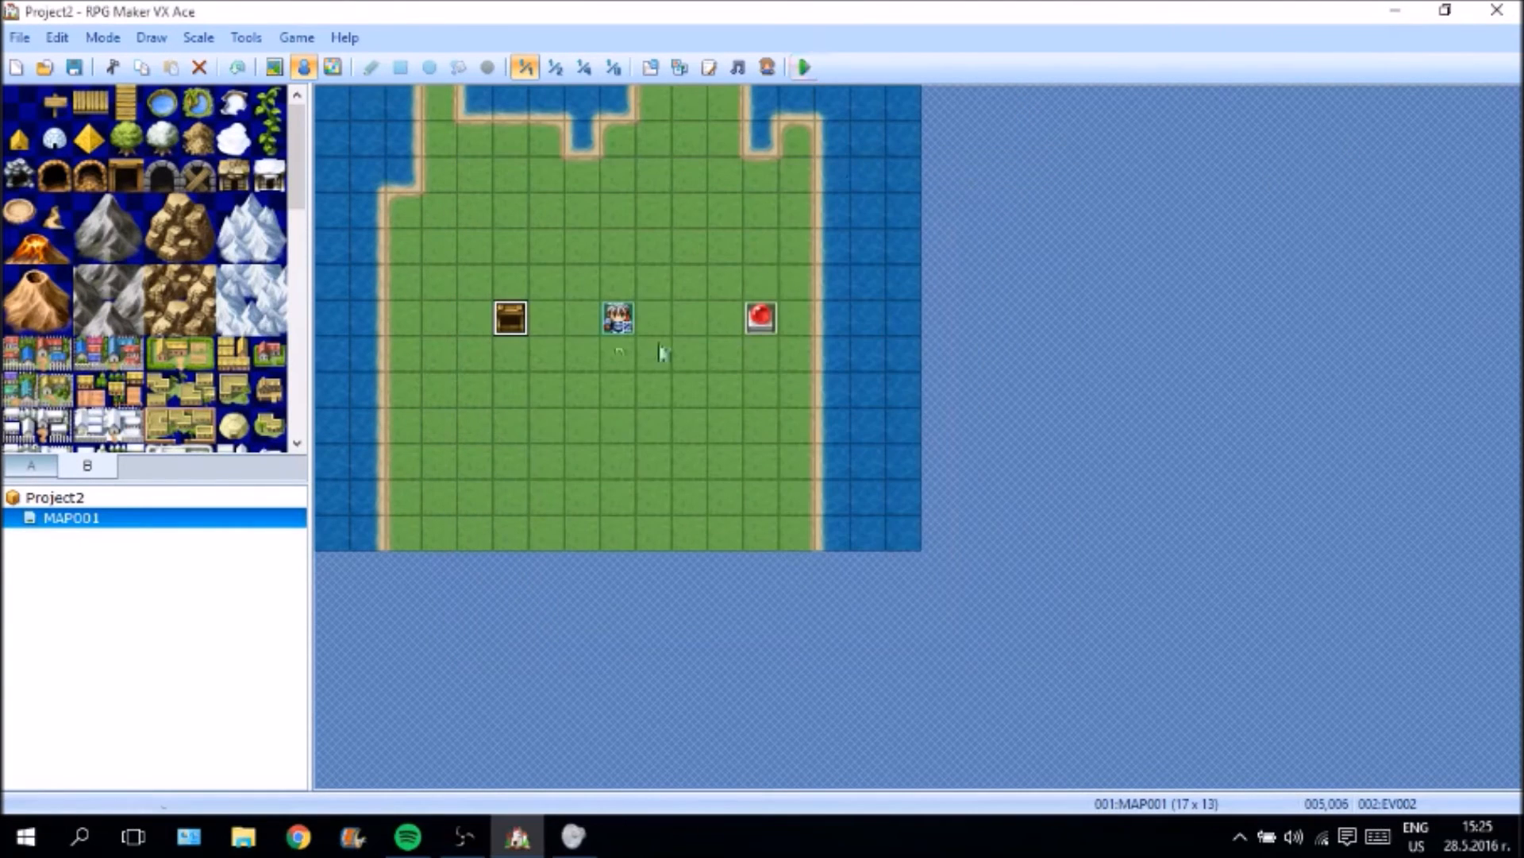
# Set the graphic of page 2 in chest event EV002 to the open wooden chest from !Chest and save the event.
pyautogui.rightClick(474, 294)
pyautogui.click(403, 318)
pyautogui.click(523, 317)
pyautogui.rightClick(512, 317)
pyautogui.click(540, 332)
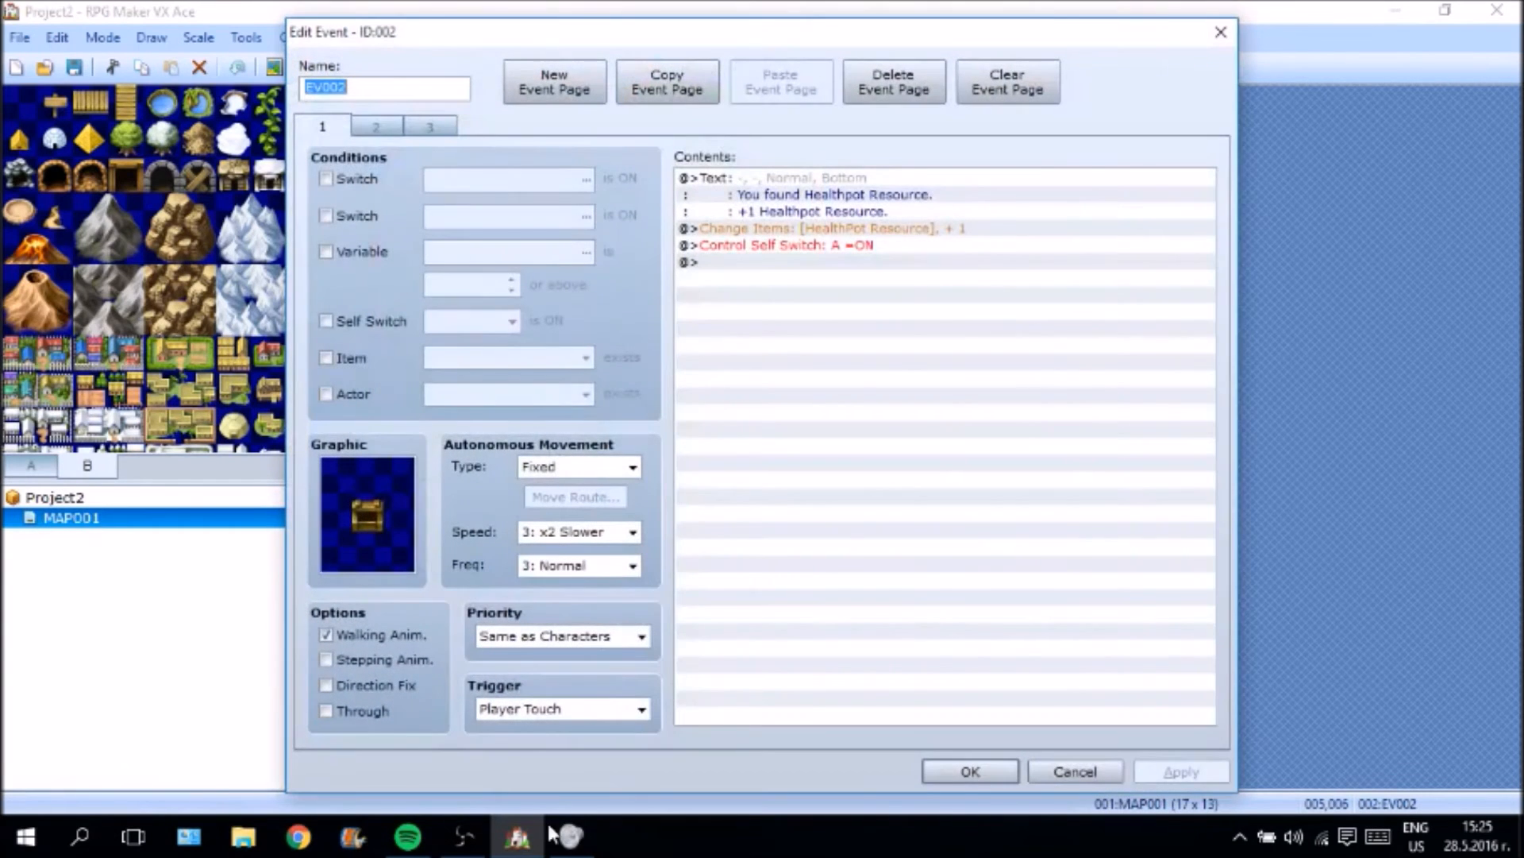
pyautogui.click(377, 127)
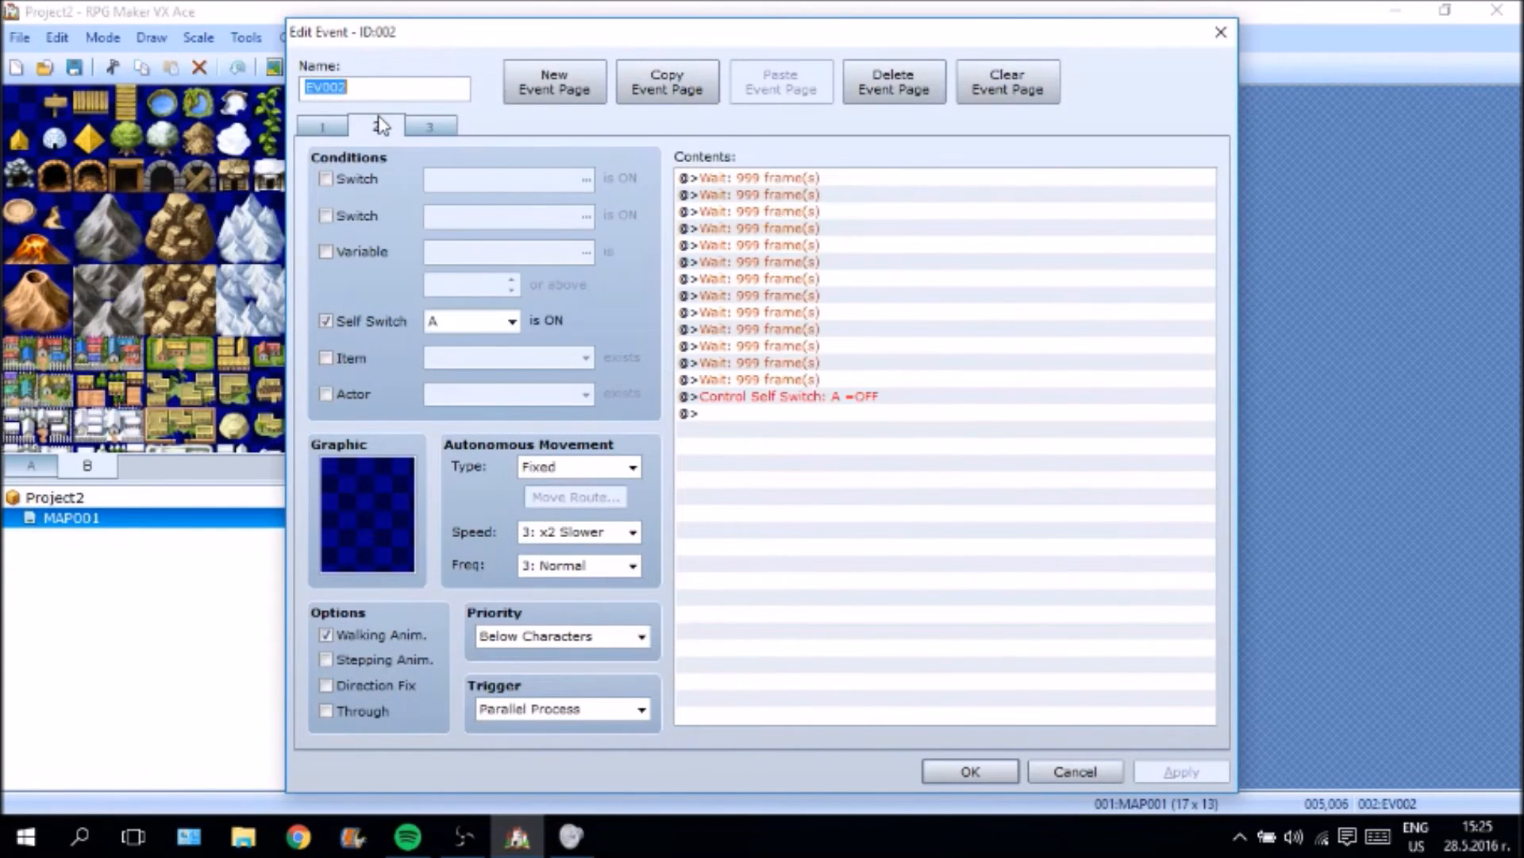
pyautogui.doubleClick(391, 562)
pyautogui.scroll(-7, 421, 297)
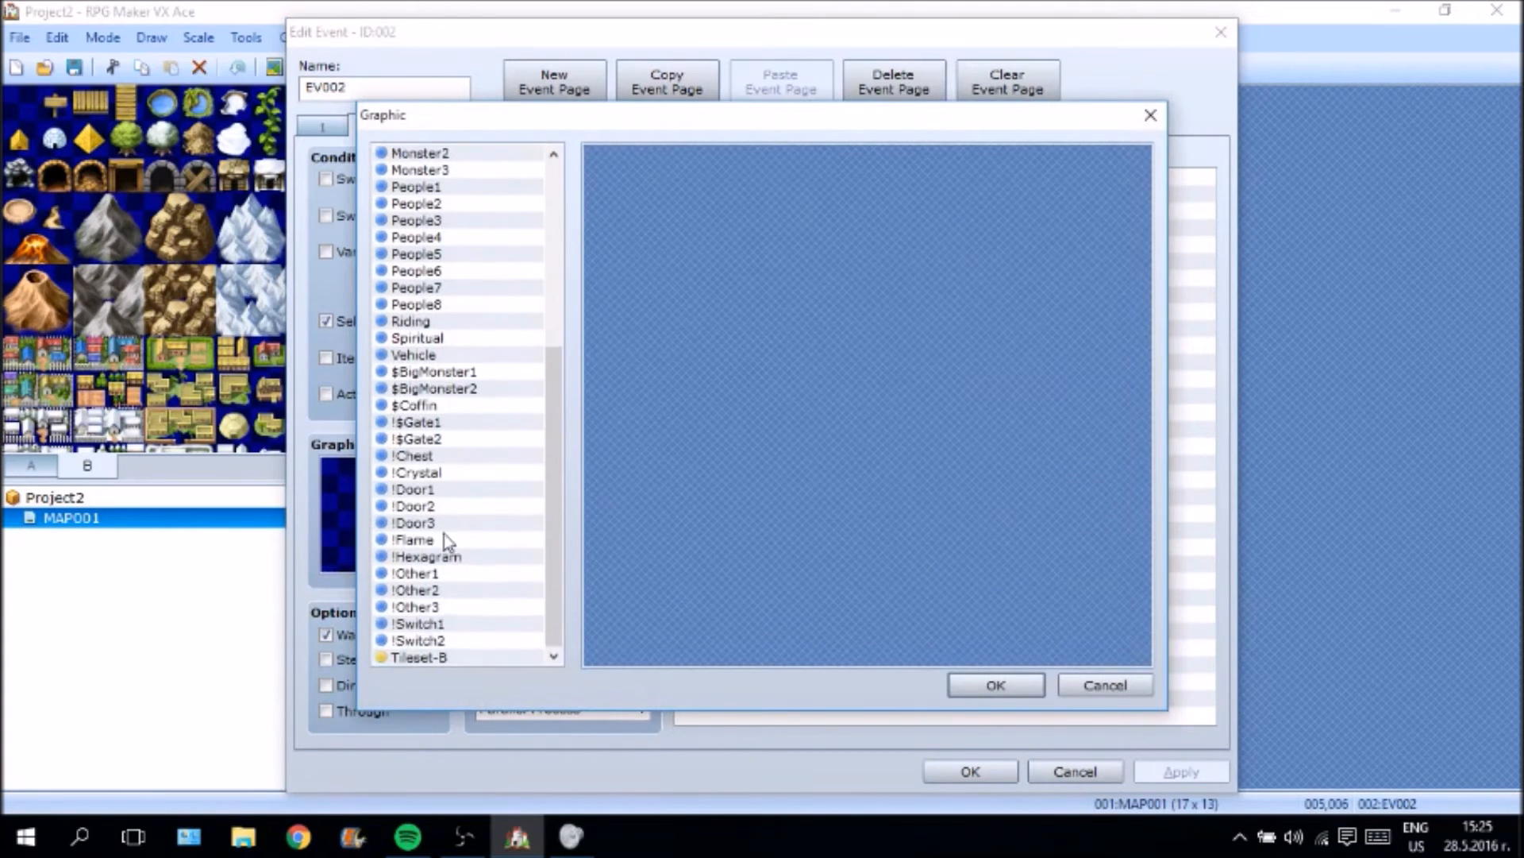
pyautogui.click(421, 472)
pyautogui.click(414, 455)
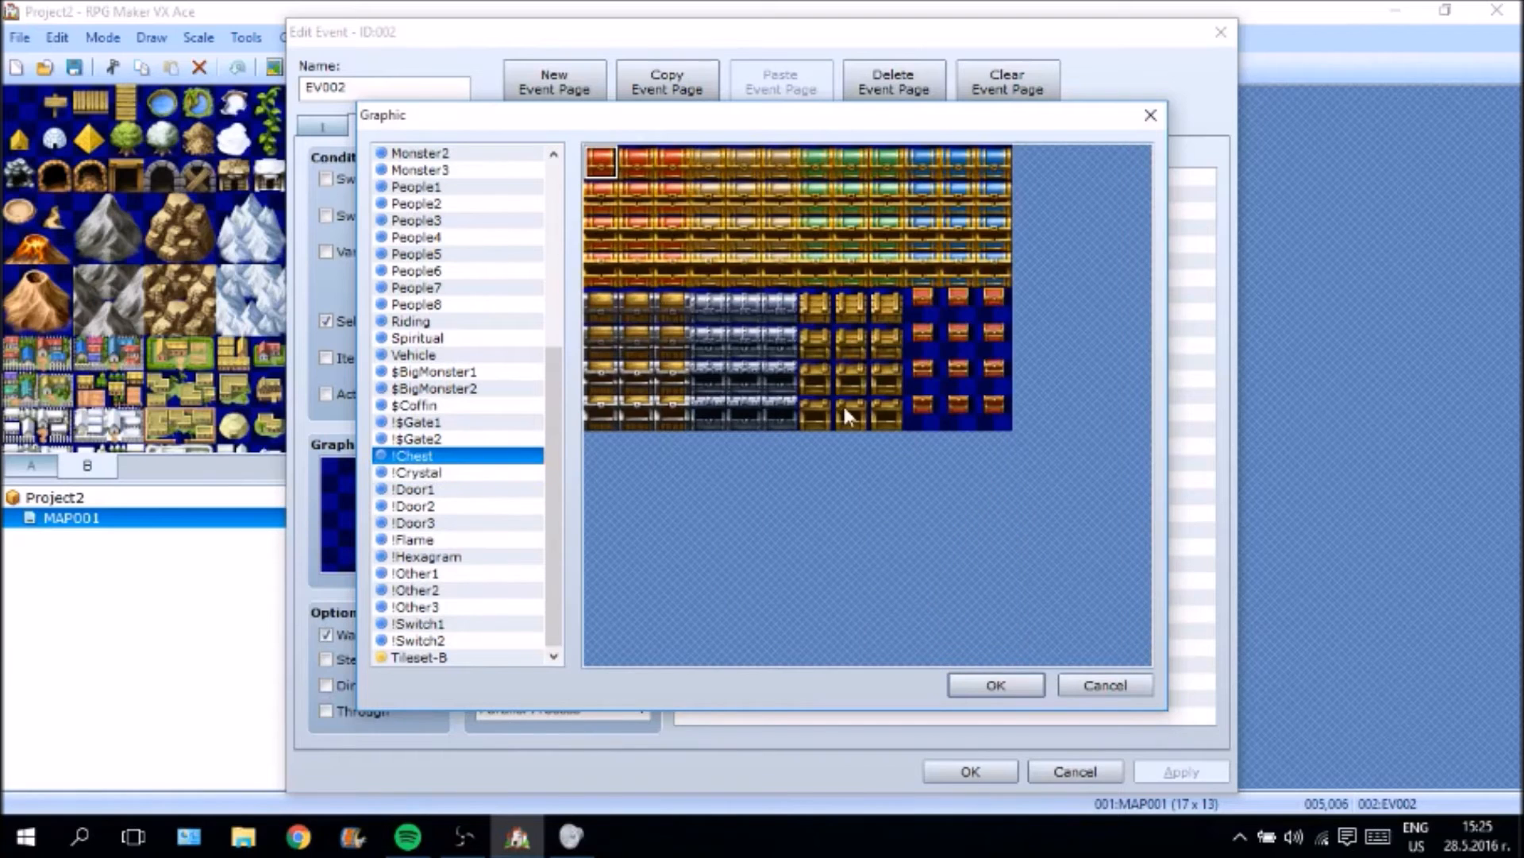
pyautogui.doubleClick(879, 411)
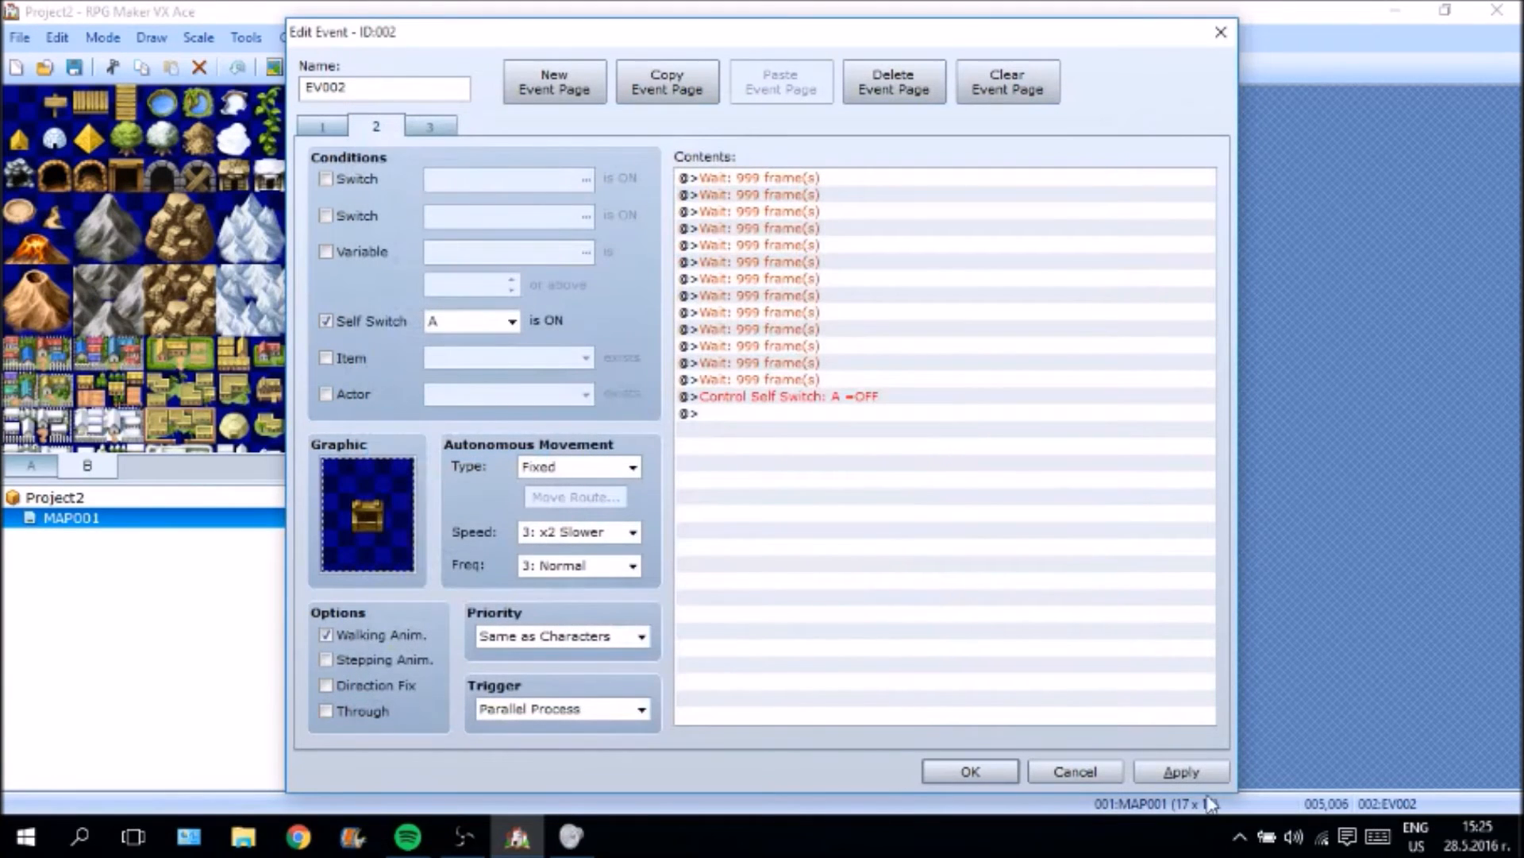
pyautogui.click(1175, 770)
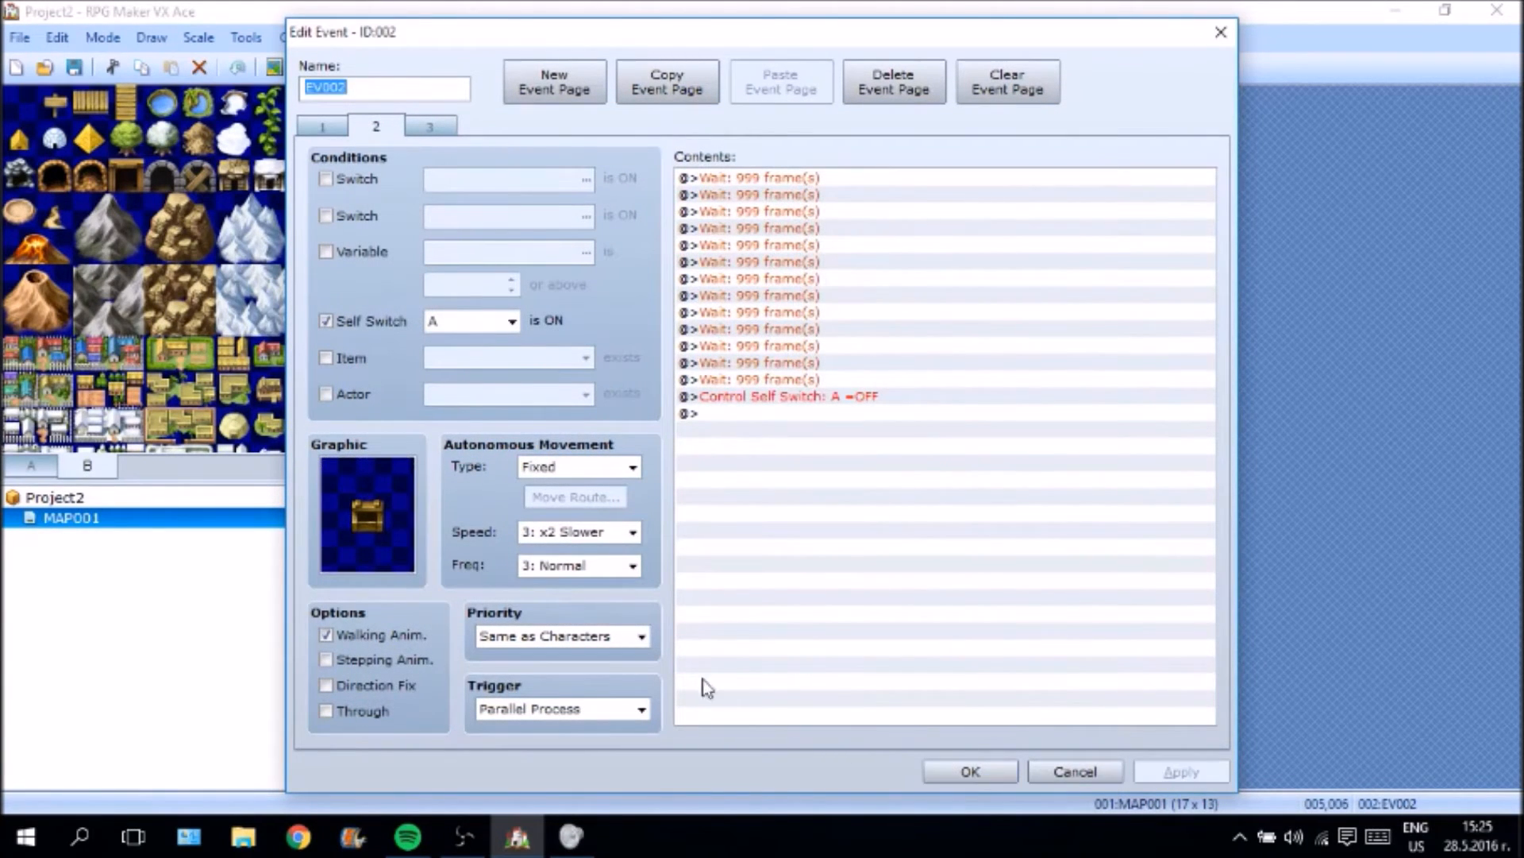
pyautogui.click(970, 771)
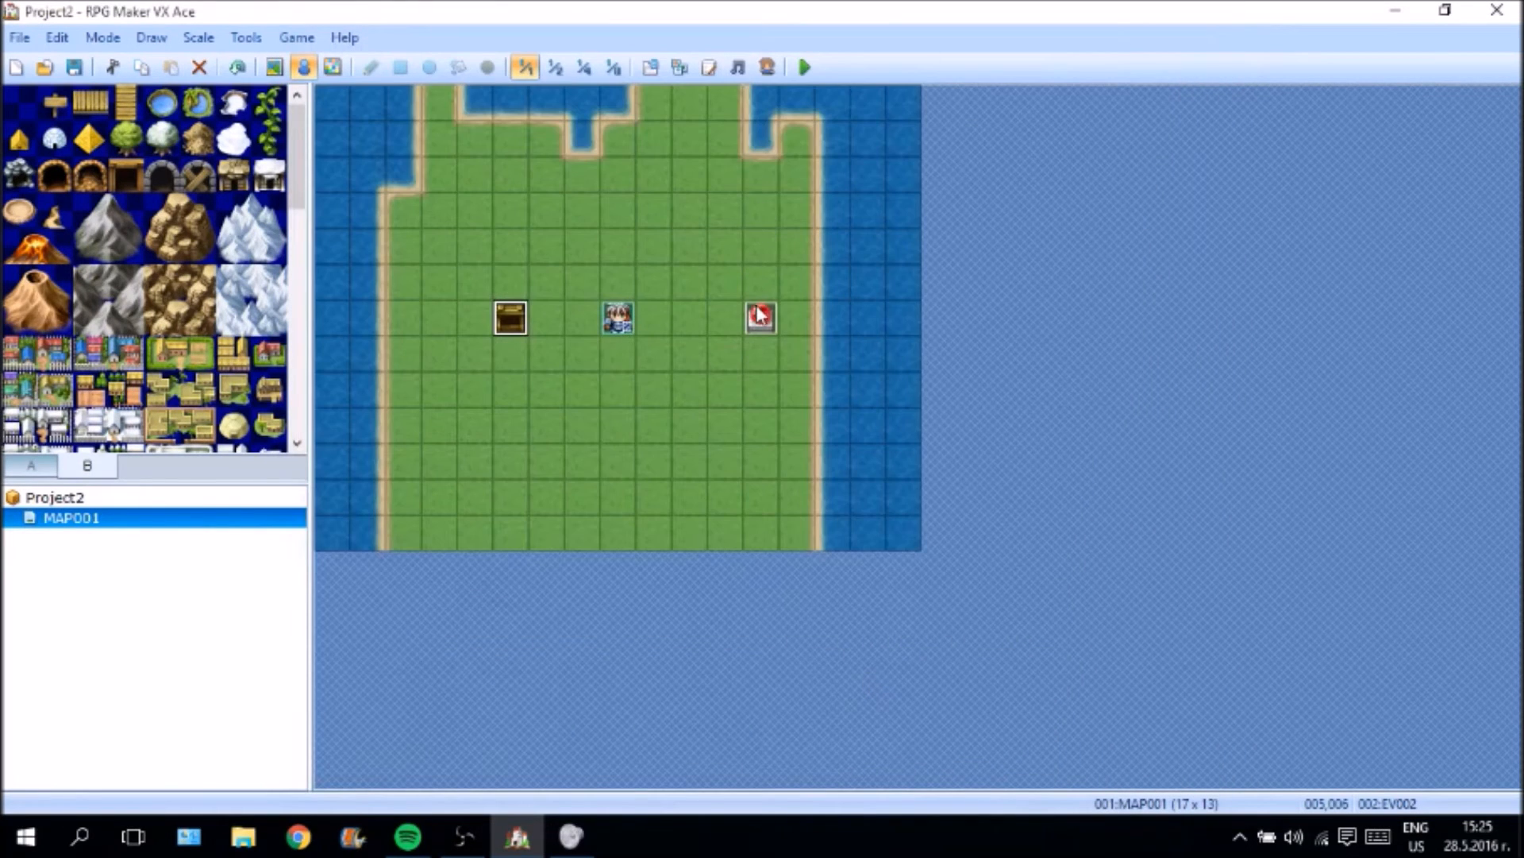
# Reopen chest event EV002 and set page 2's priority to Below Characters, applying the change.
pyautogui.rightClick(513, 316)
pyautogui.click(556, 313)
pyautogui.click(536, 636)
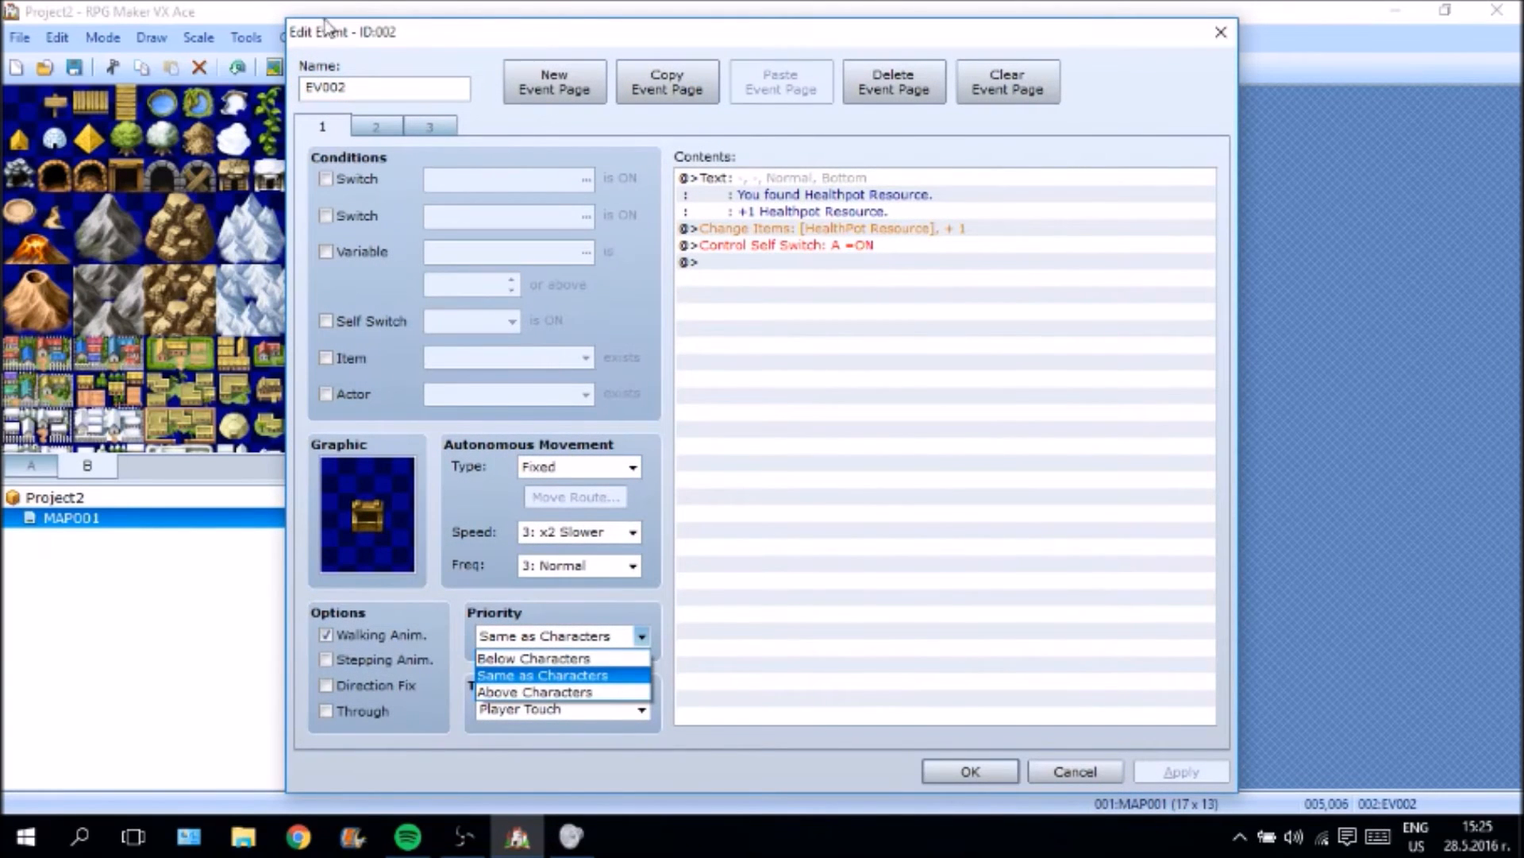
pyautogui.click(377, 121)
pyautogui.click(380, 126)
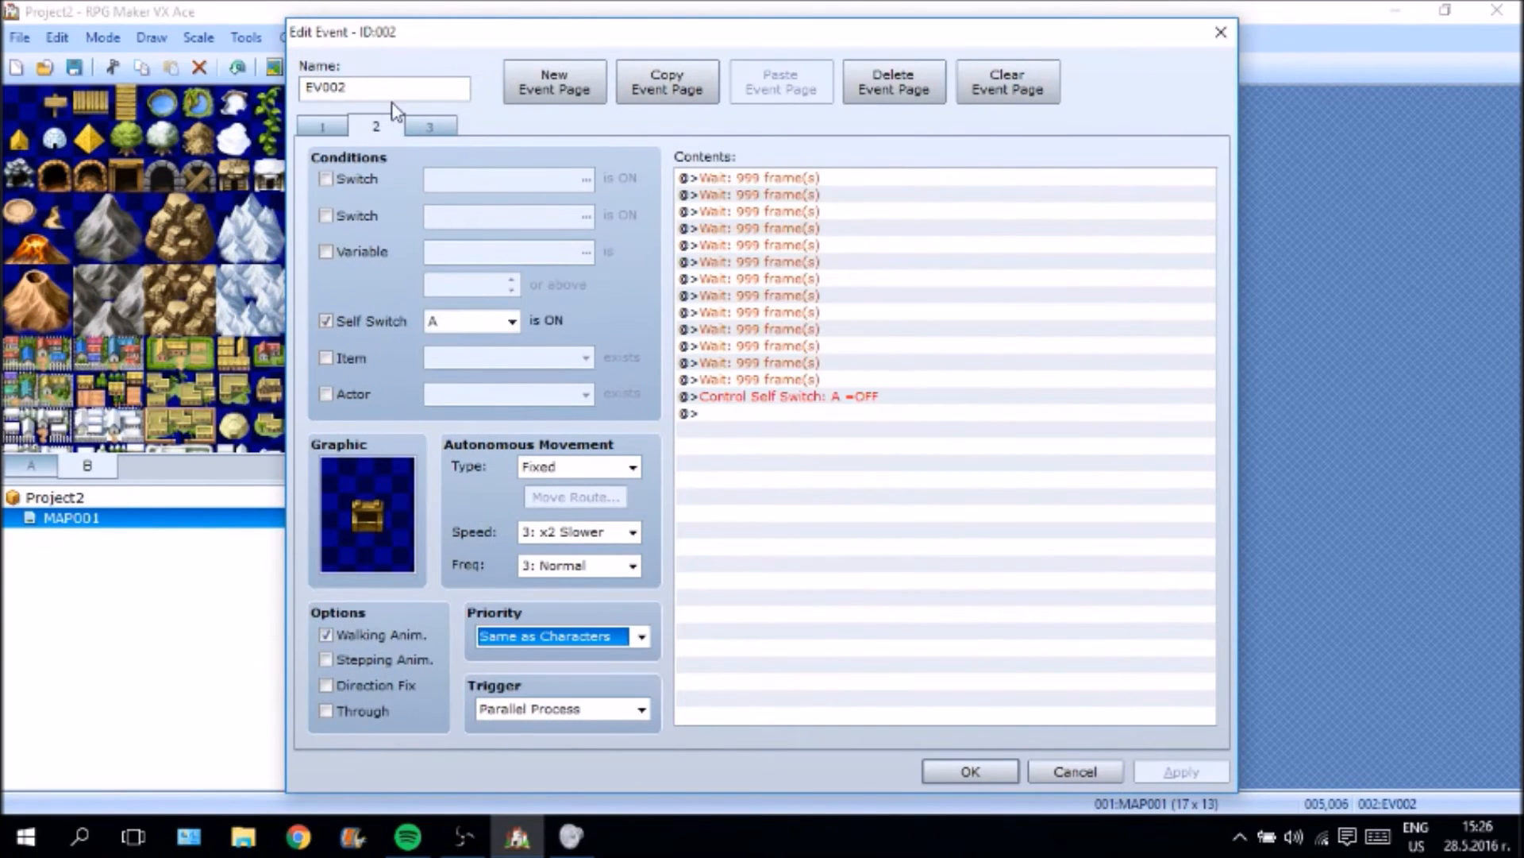
pyautogui.click(641, 636)
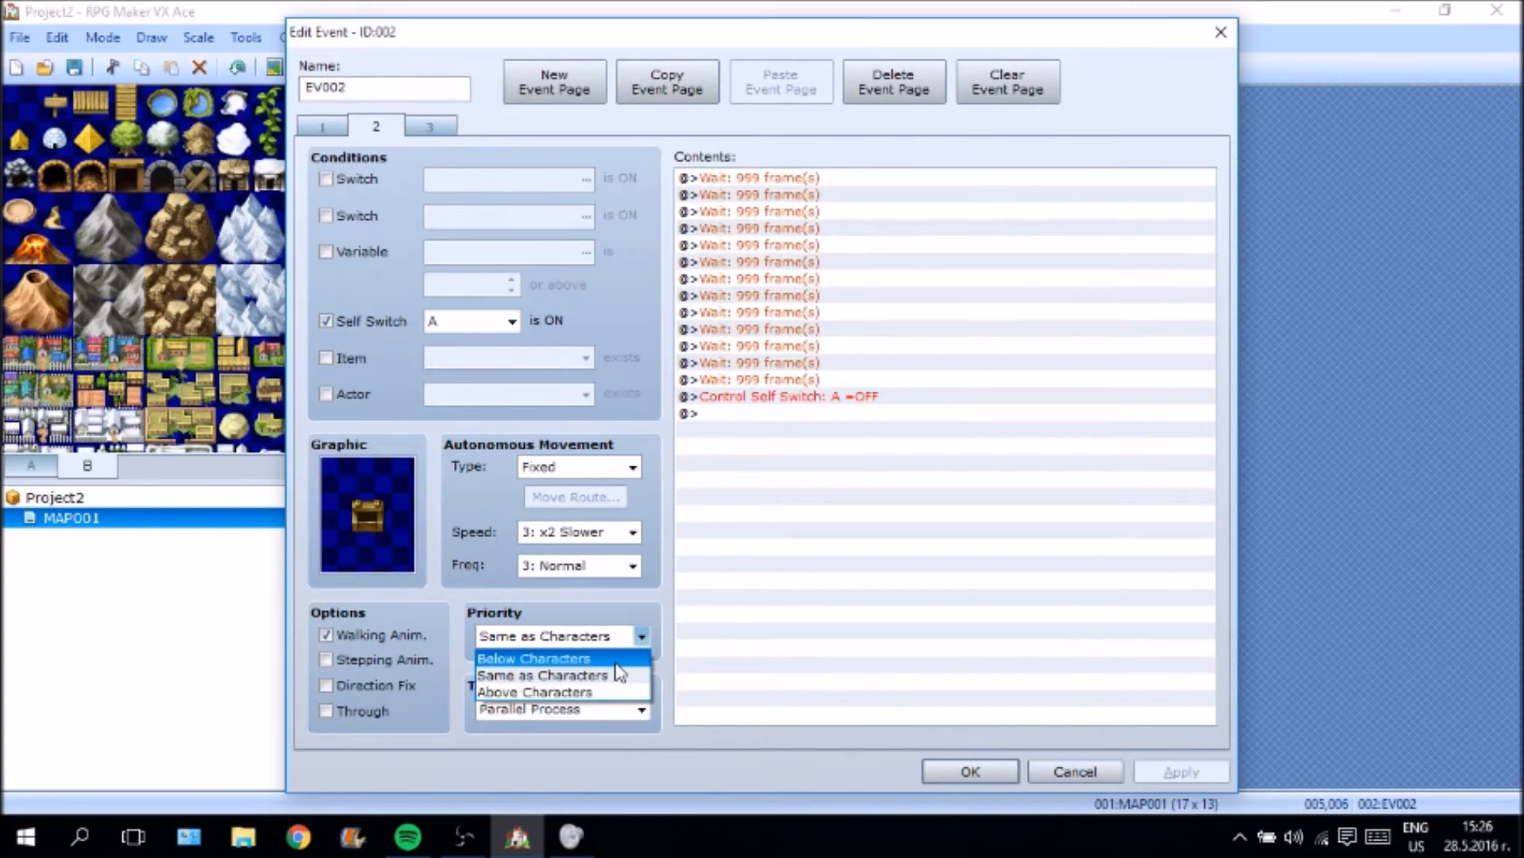
pyautogui.click(620, 654)
pyautogui.click(1181, 772)
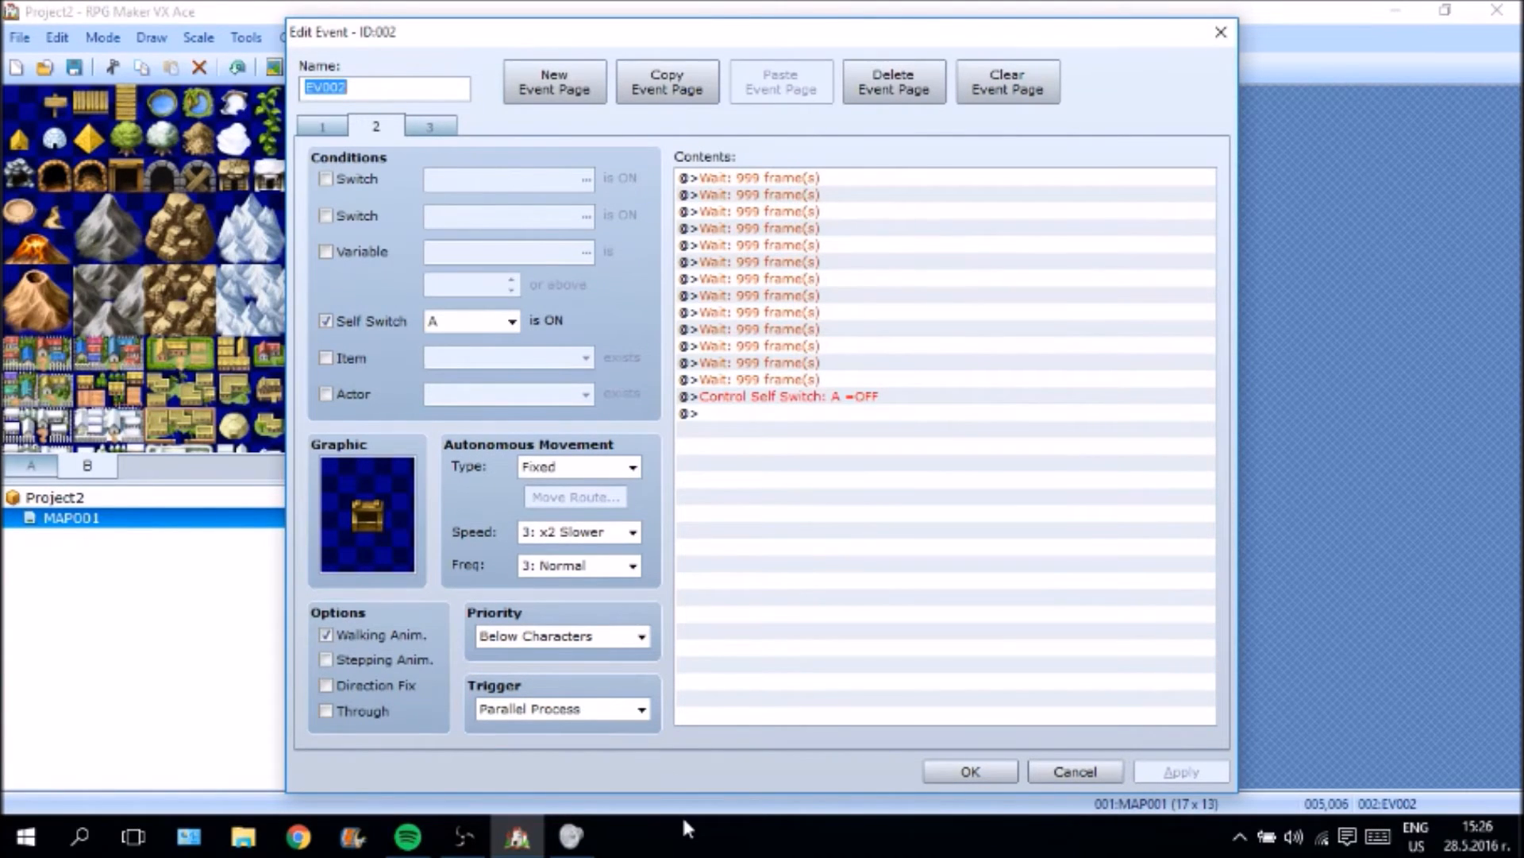
# Give page 3 of the chest event the open wooden chest graphic from !Chest and apply it.
pyautogui.click(442, 126)
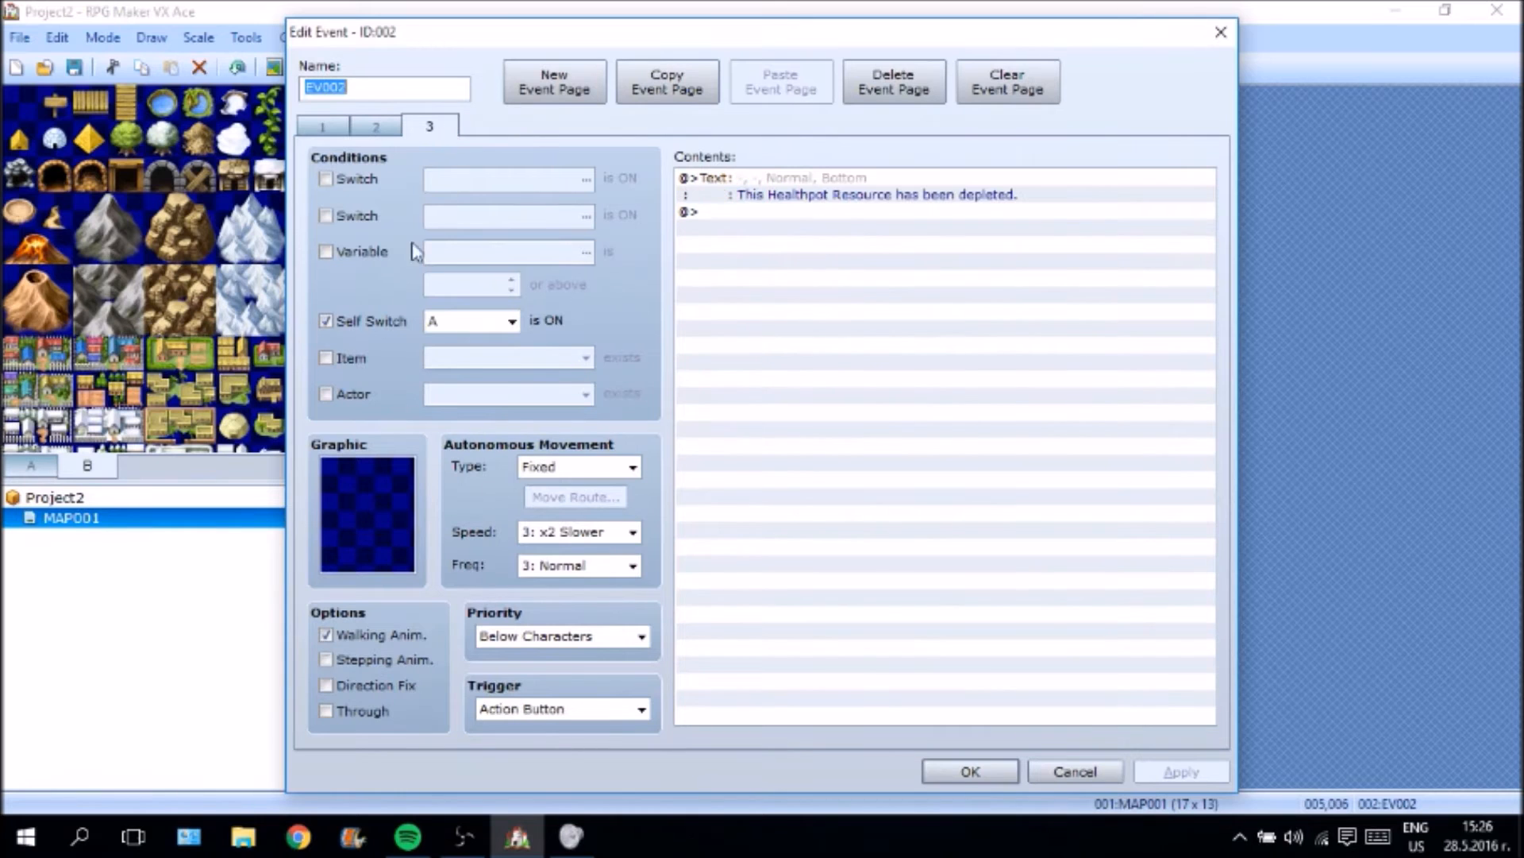
pyautogui.doubleClick(405, 488)
pyautogui.scroll(-6, 467, 508)
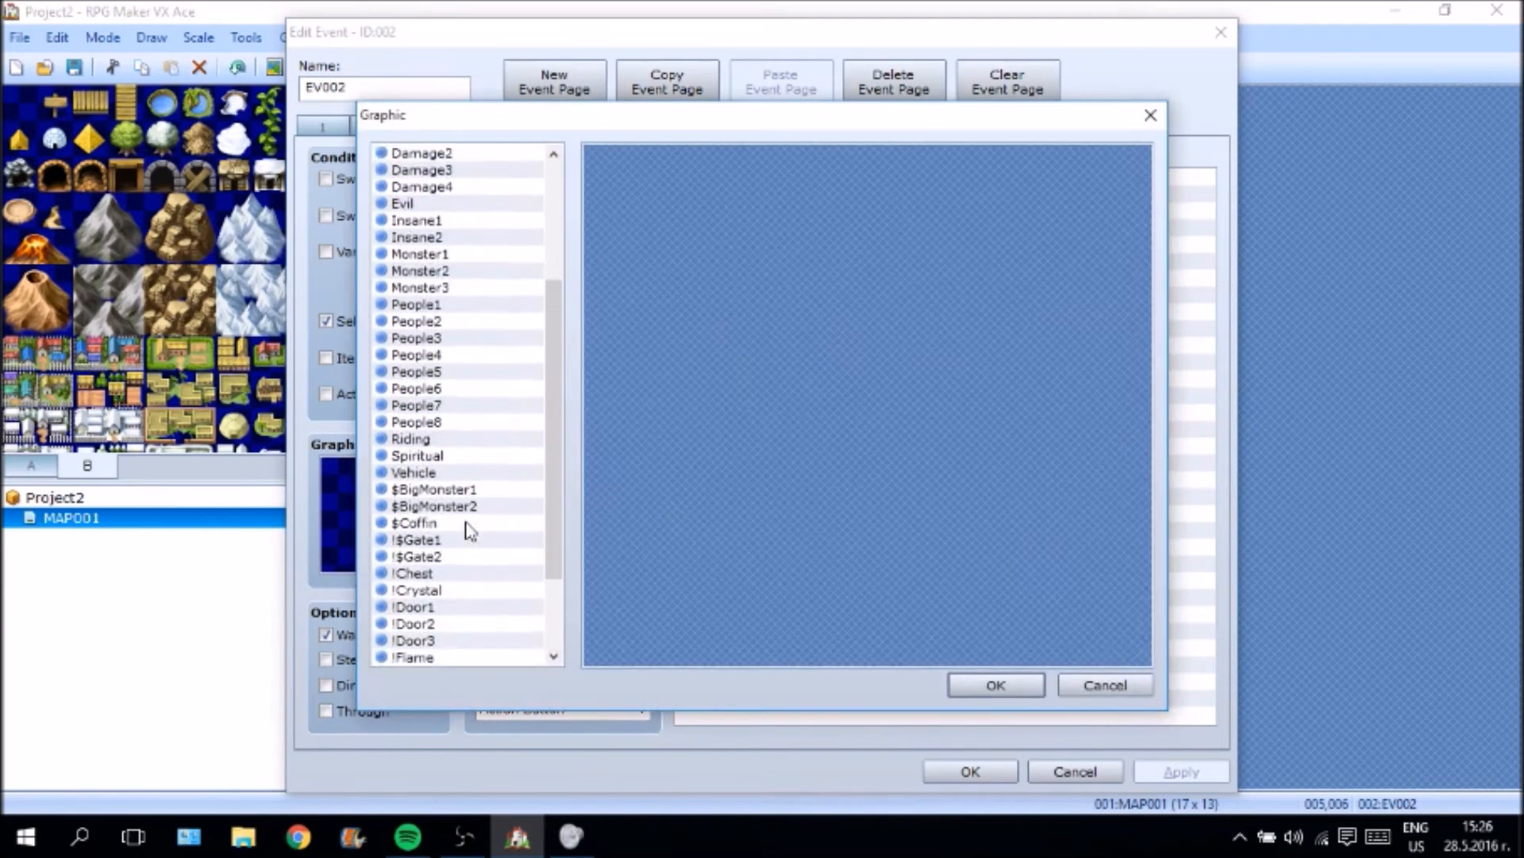
pyautogui.scroll(2, 466, 535)
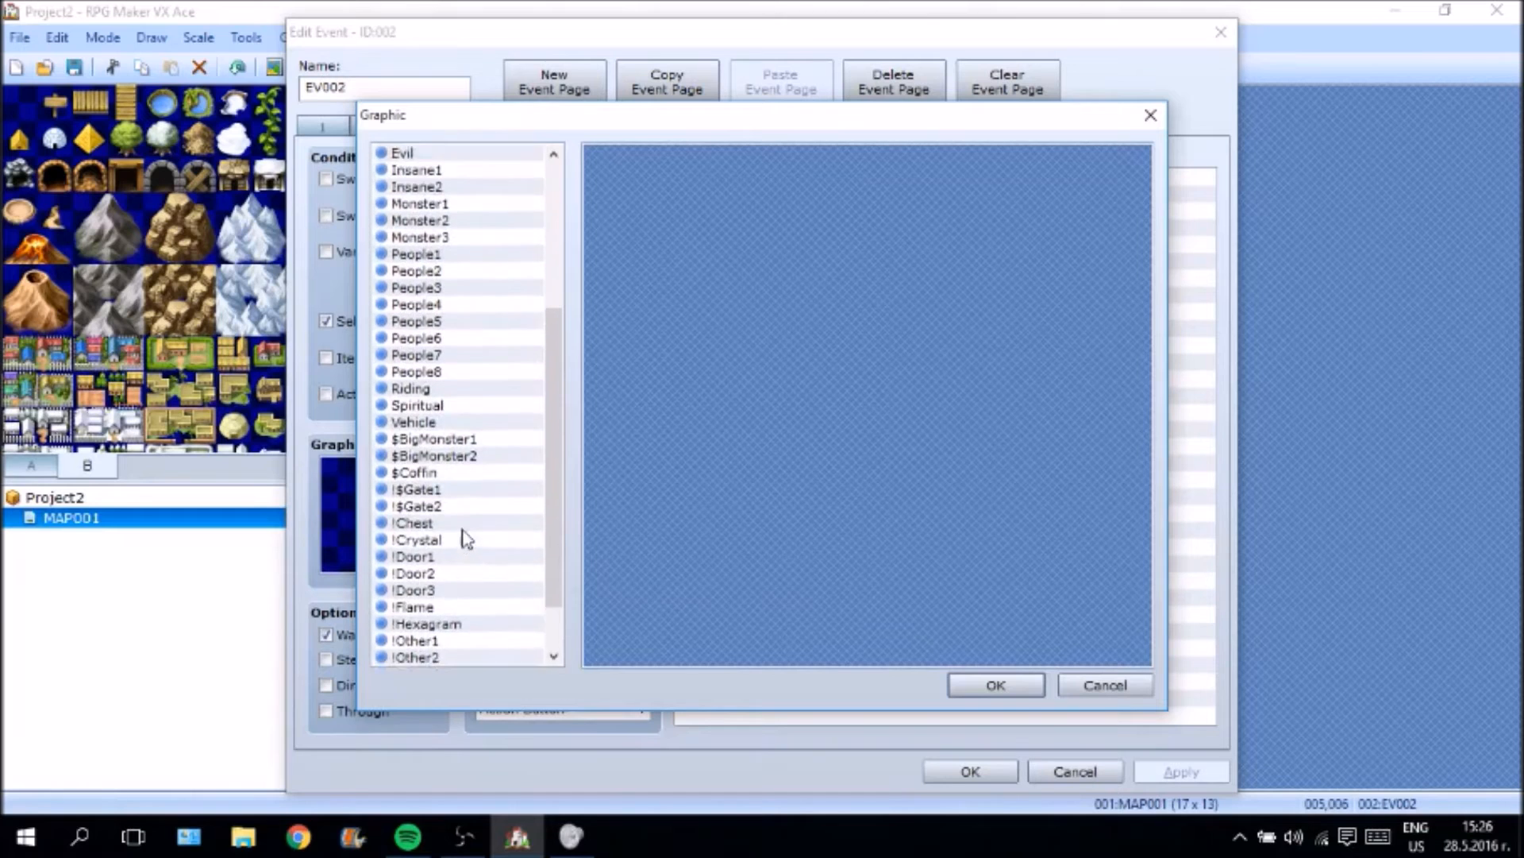
pyautogui.click(452, 537)
pyautogui.click(458, 526)
pyautogui.click(447, 558)
pyautogui.click(441, 584)
pyautogui.click(444, 573)
pyautogui.doubleClick(851, 414)
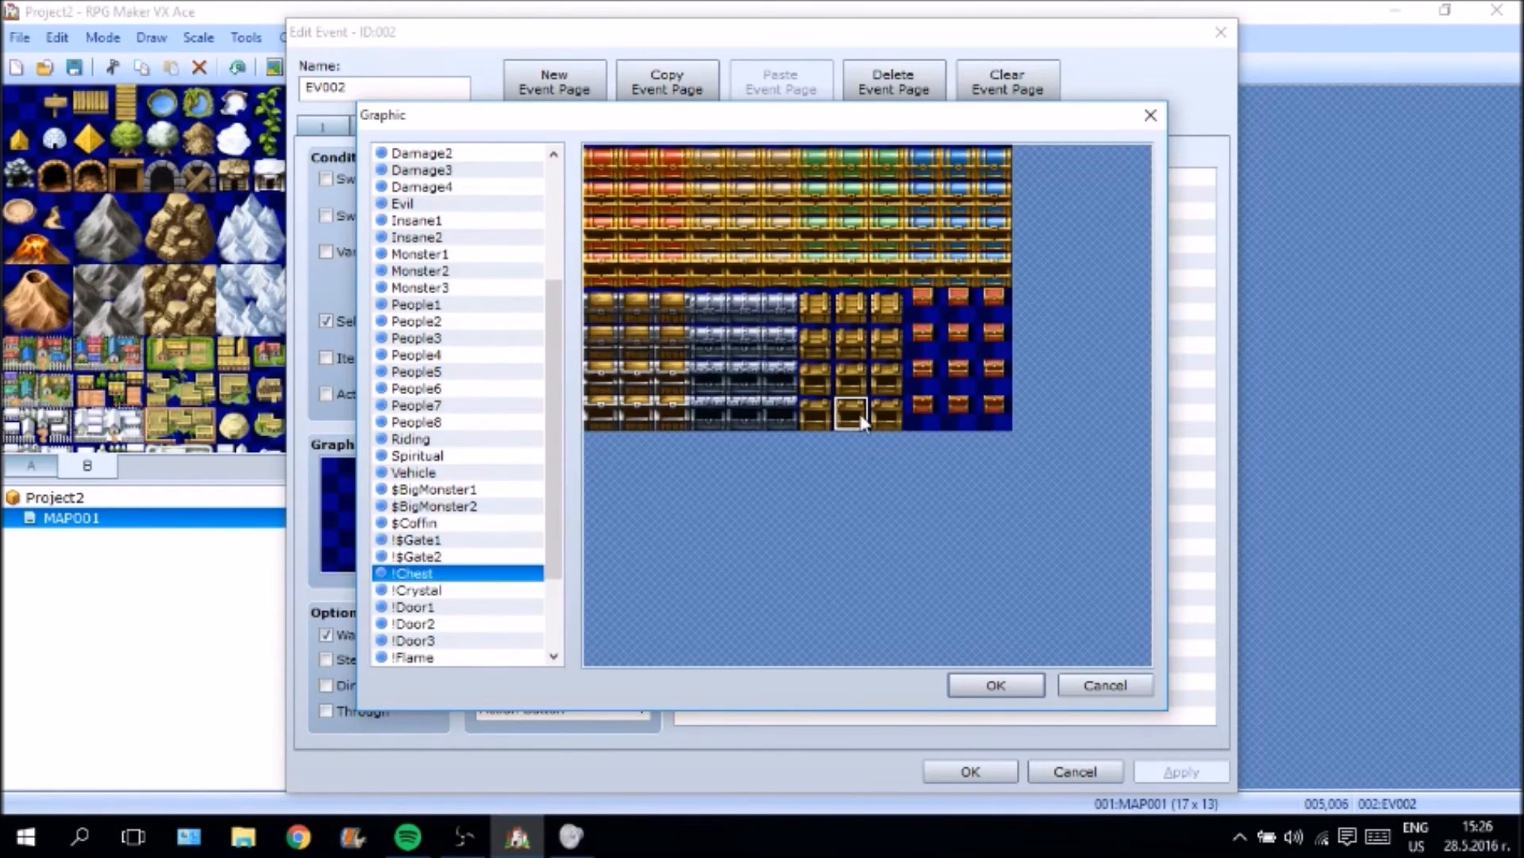
pyautogui.click(1223, 774)
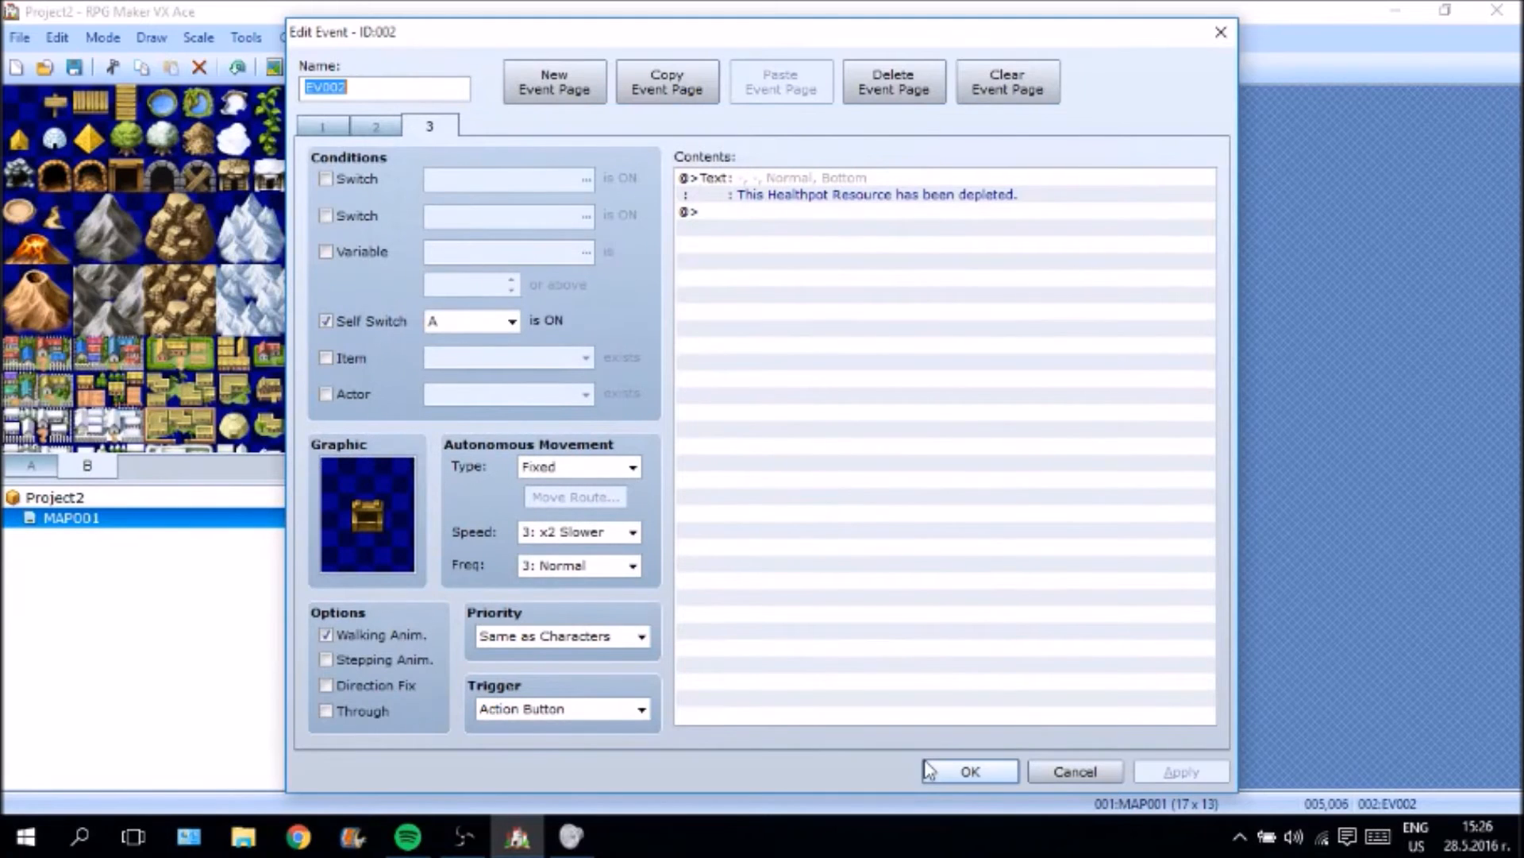
# Set page 3's trigger to Player Touch and save the chest event.
pyautogui.click(567, 708)
pyautogui.click(572, 747)
pyautogui.click(1180, 771)
pyautogui.click(970, 771)
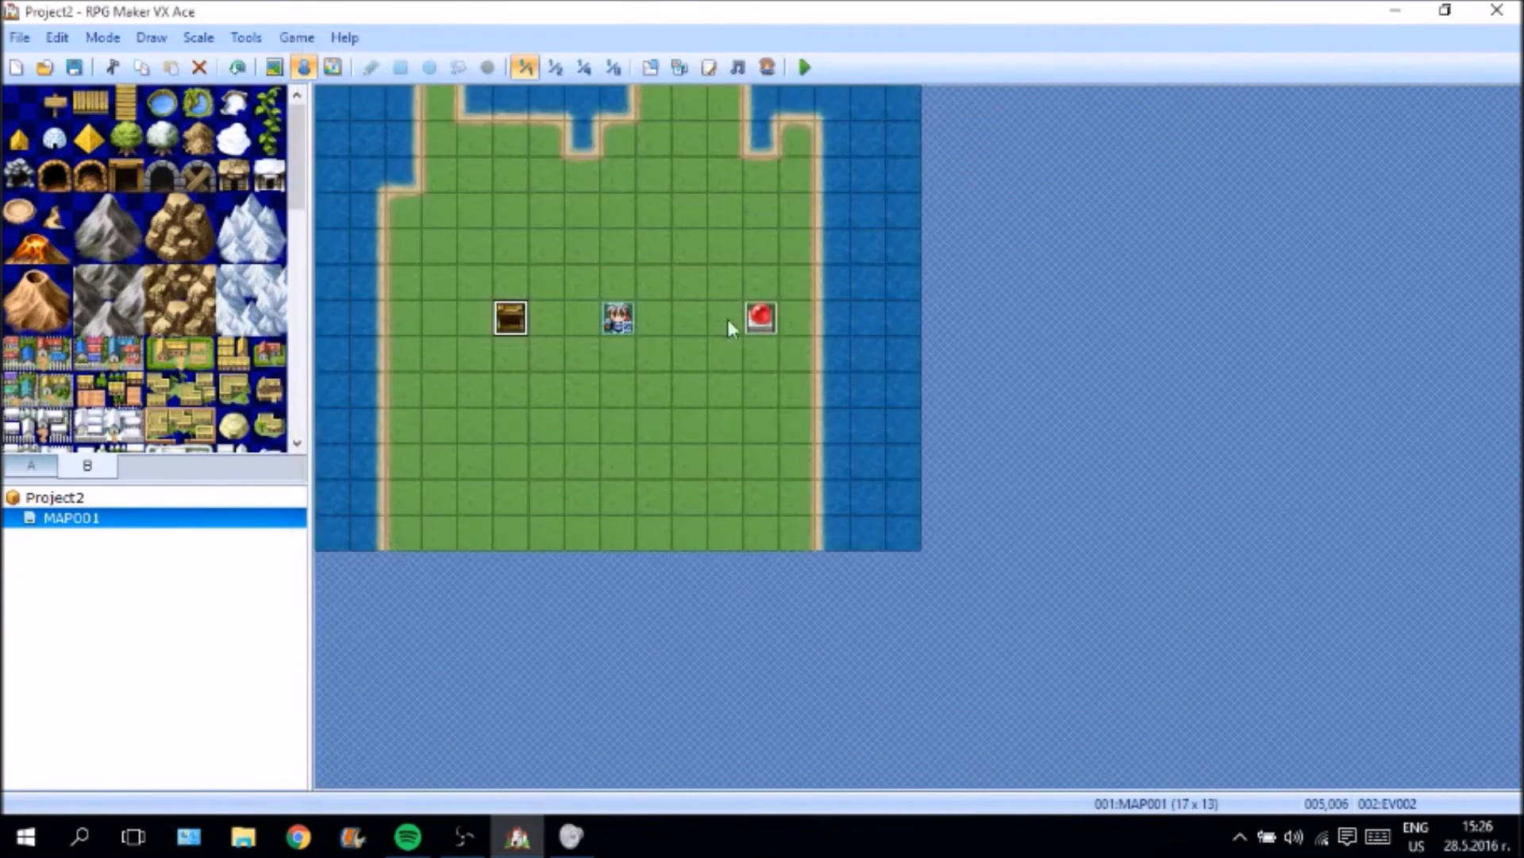
# Review pages 2 and 3 of the chest event, examine page 2's list of Wait commands, and close the event.
pyautogui.rightClick(515, 325)
pyautogui.click(531, 325)
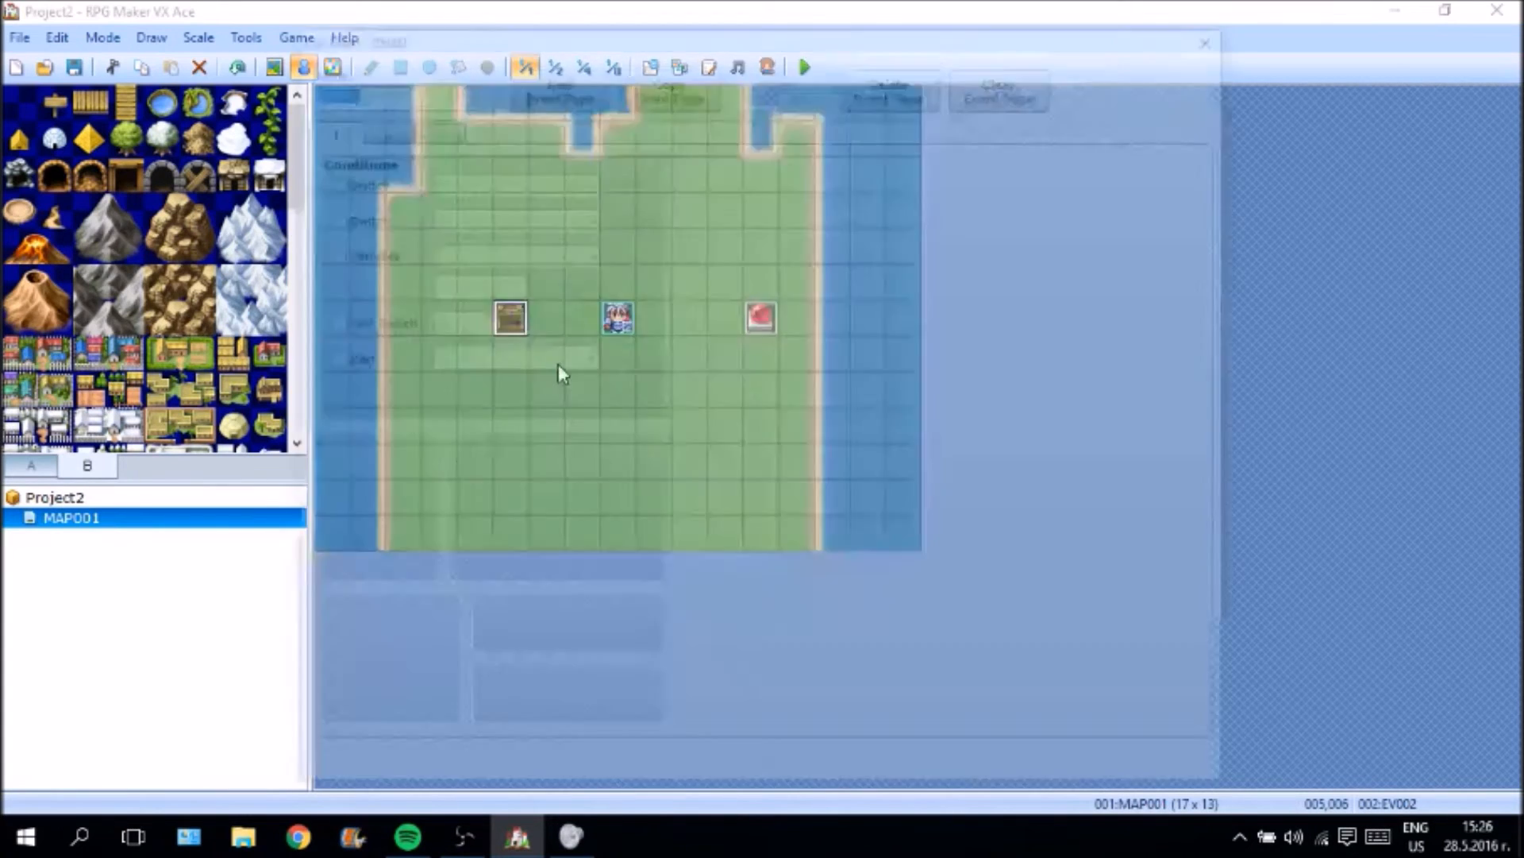
pyautogui.click(377, 129)
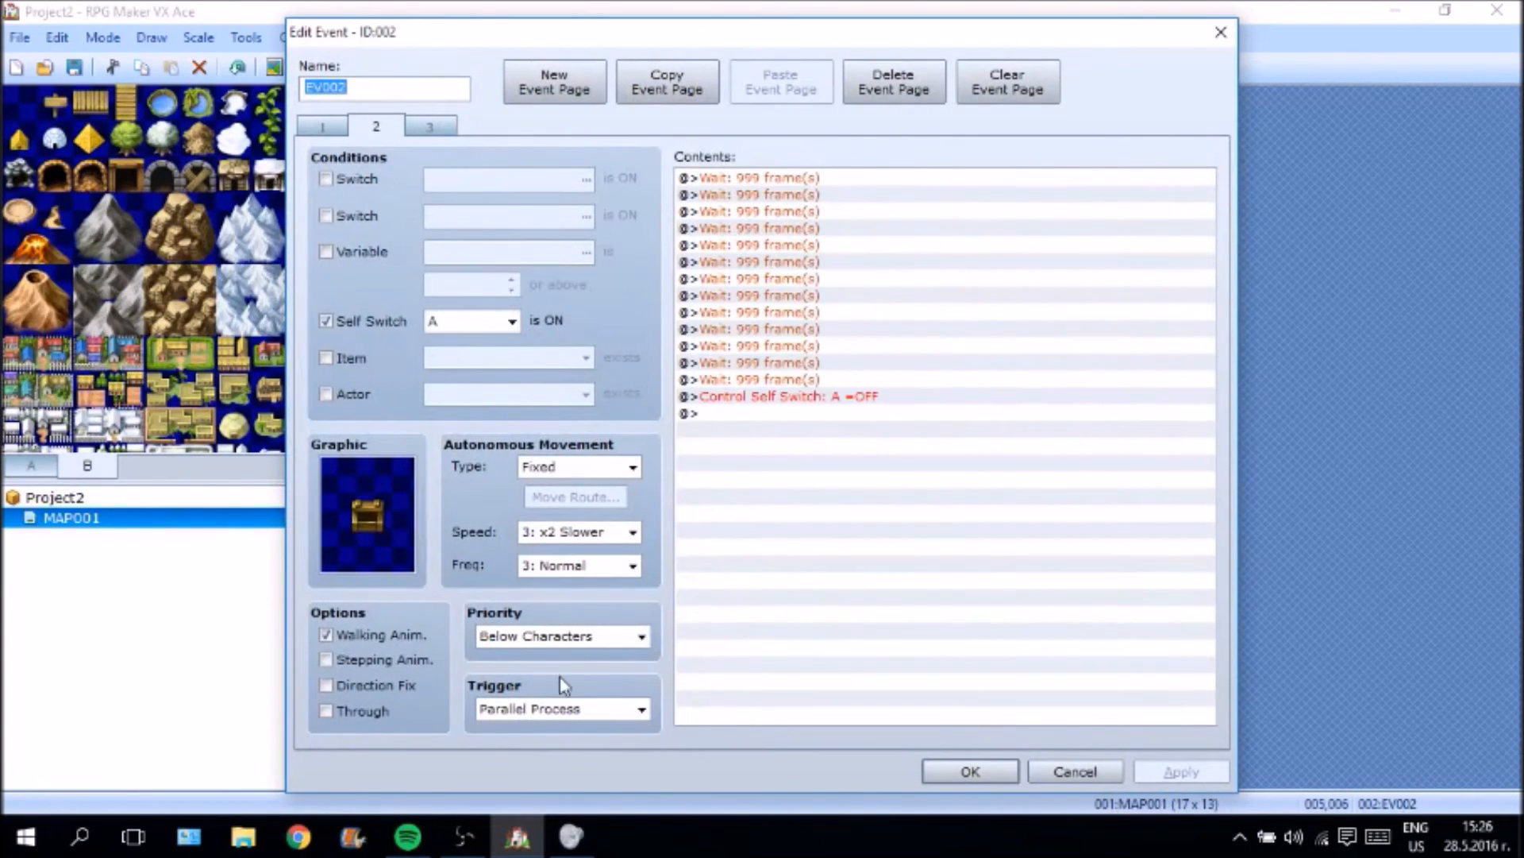
pyautogui.click(451, 129)
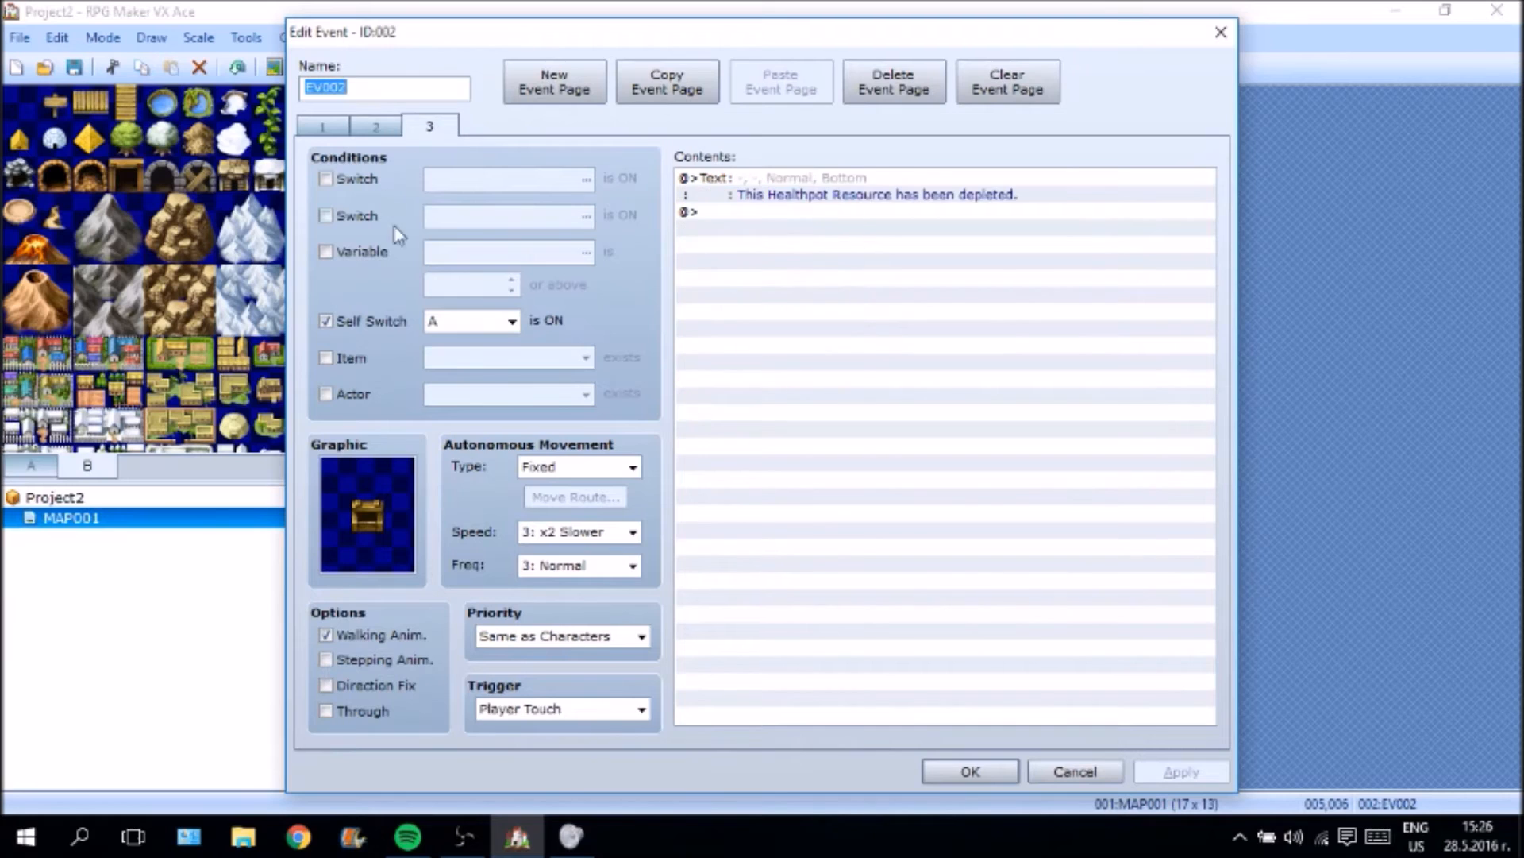
pyautogui.click(355, 131)
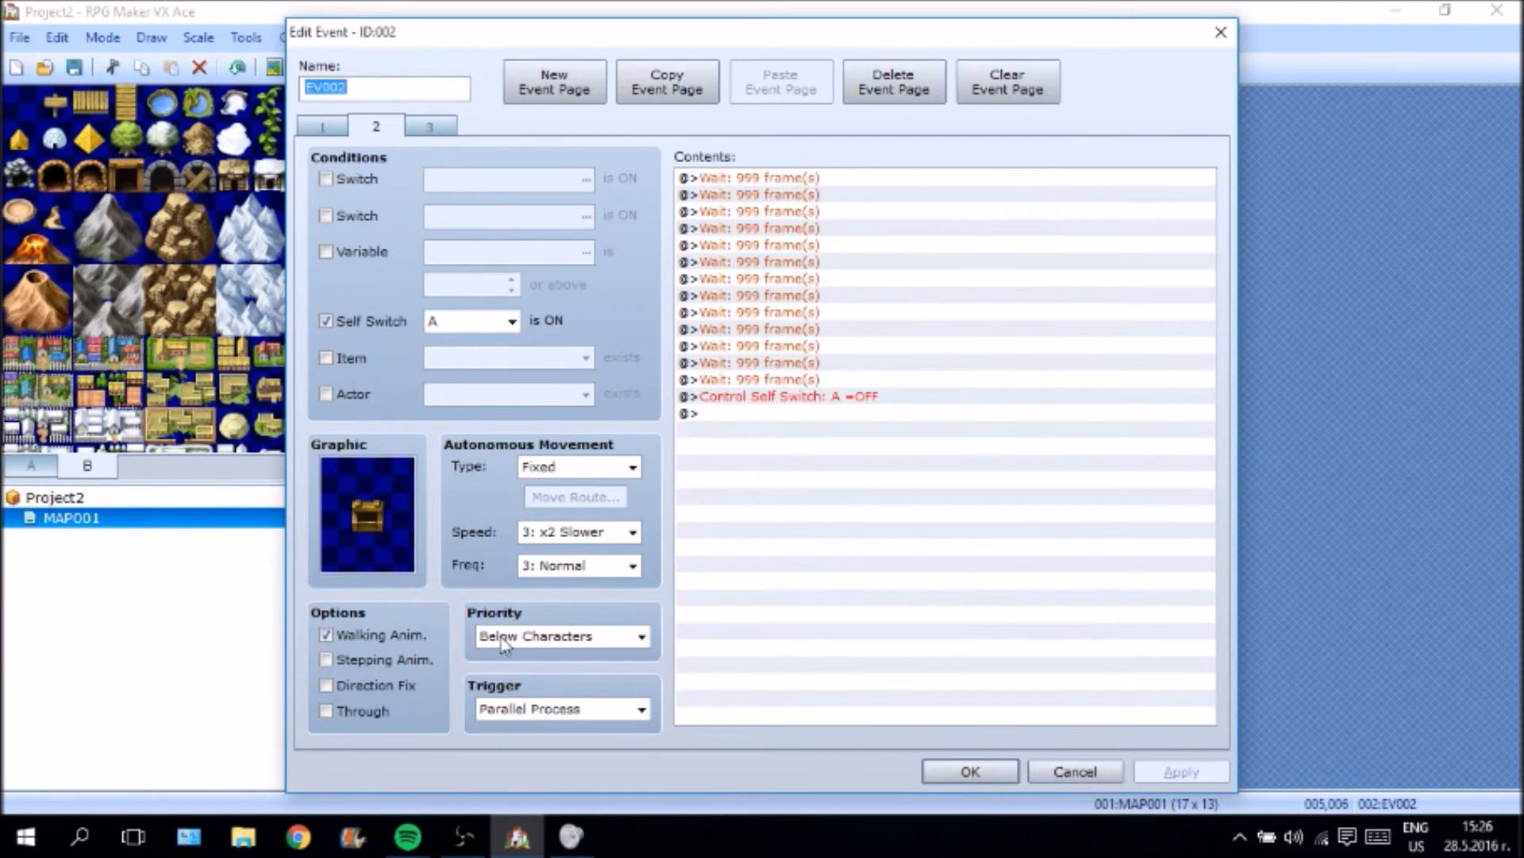
pyautogui.click(868, 195)
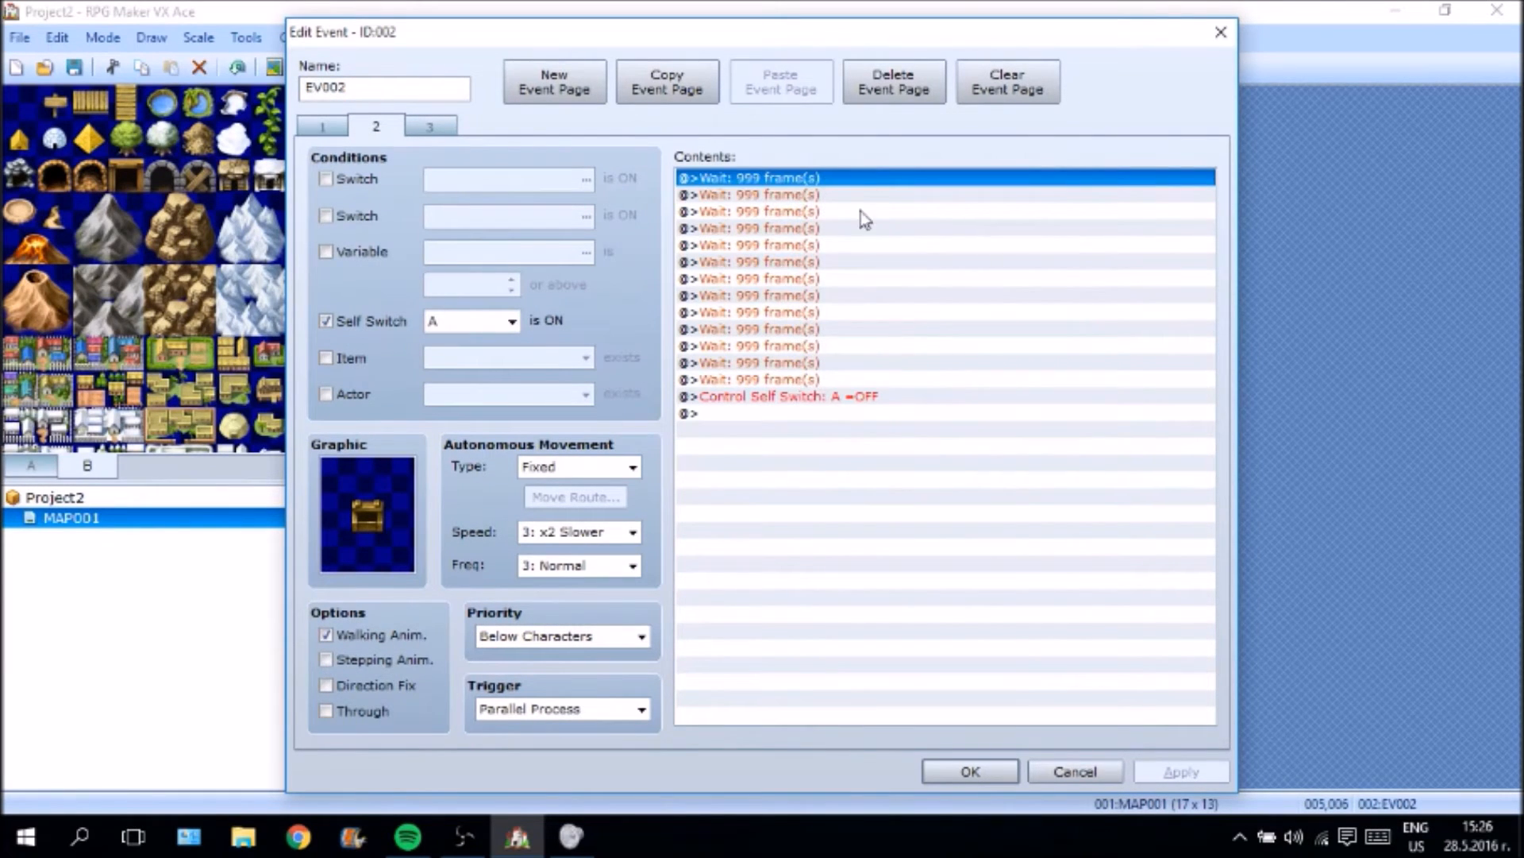
pyautogui.click(839, 229)
pyautogui.click(820, 247)
pyautogui.click(800, 278)
pyautogui.click(829, 364)
pyautogui.click(726, 179)
pyautogui.click(706, 246)
pyautogui.click(707, 362)
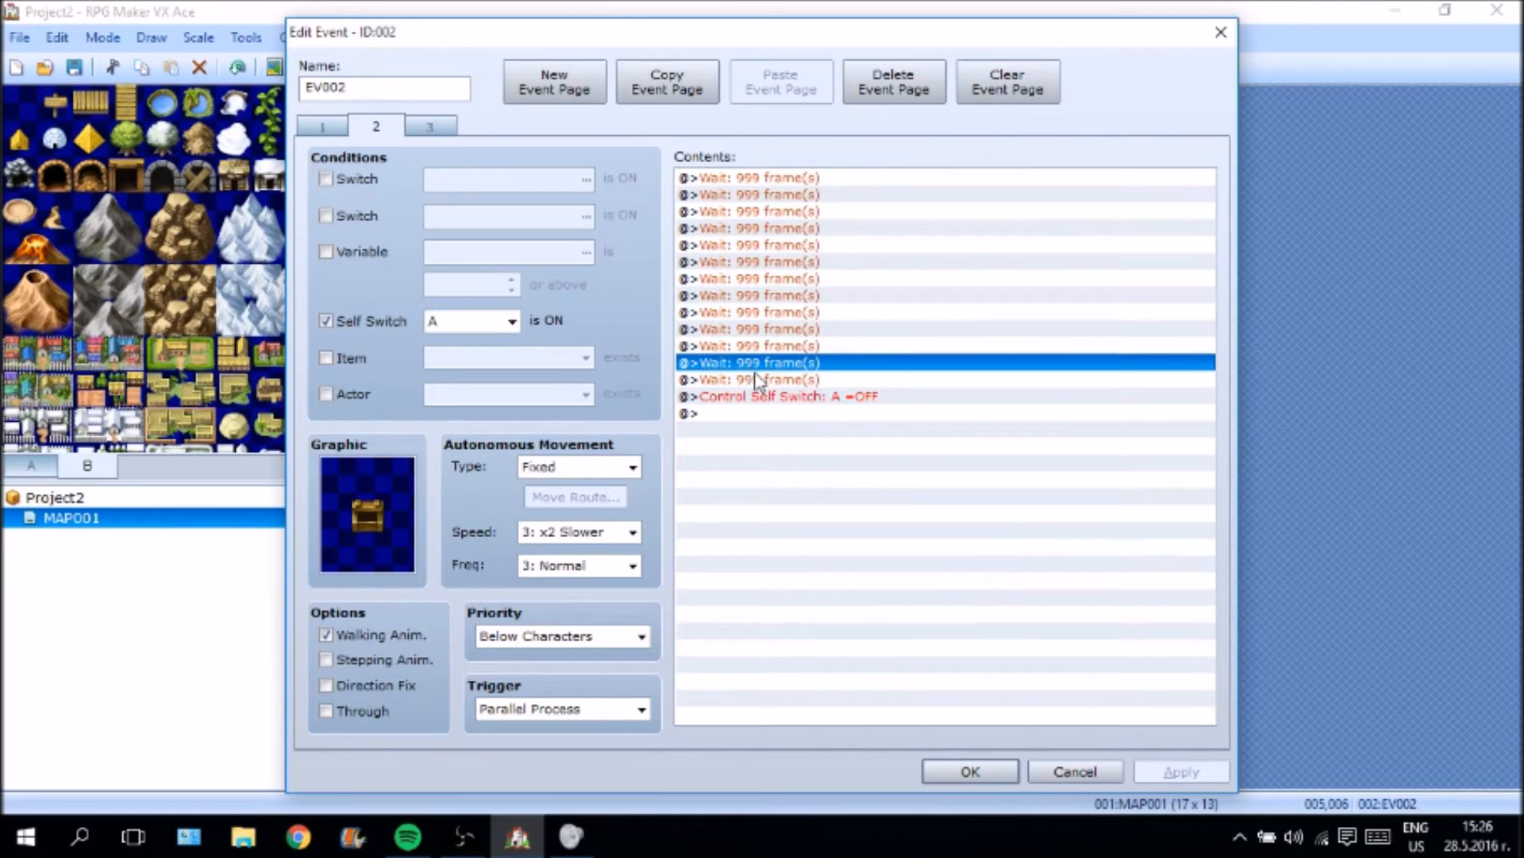
pyautogui.click(970, 771)
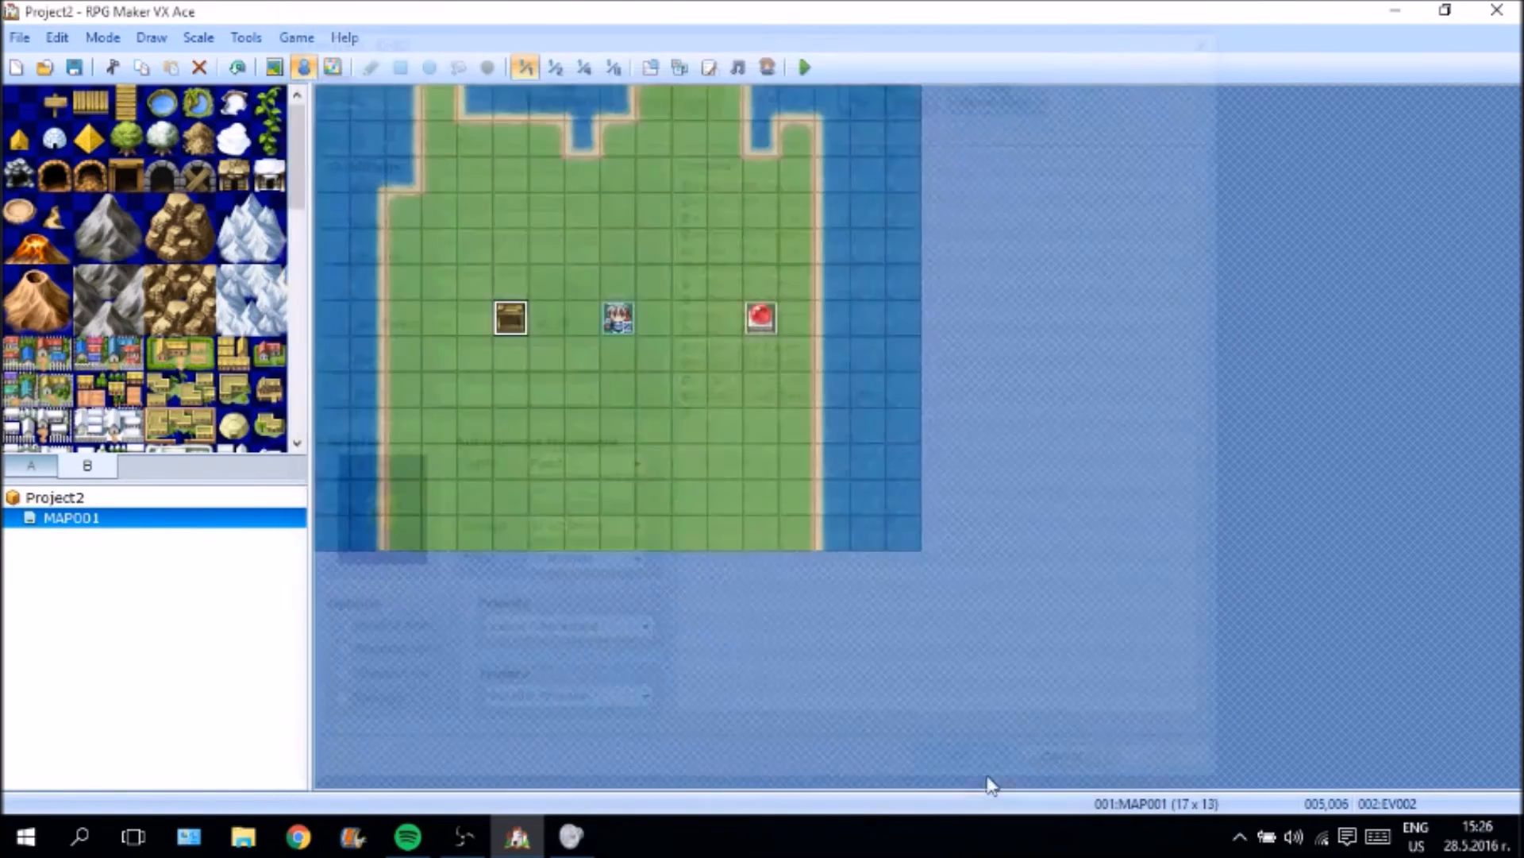
# Reopen the chest event to inspect page 2's self switch A reset command and close it without changes.
pyautogui.rightClick(523, 312)
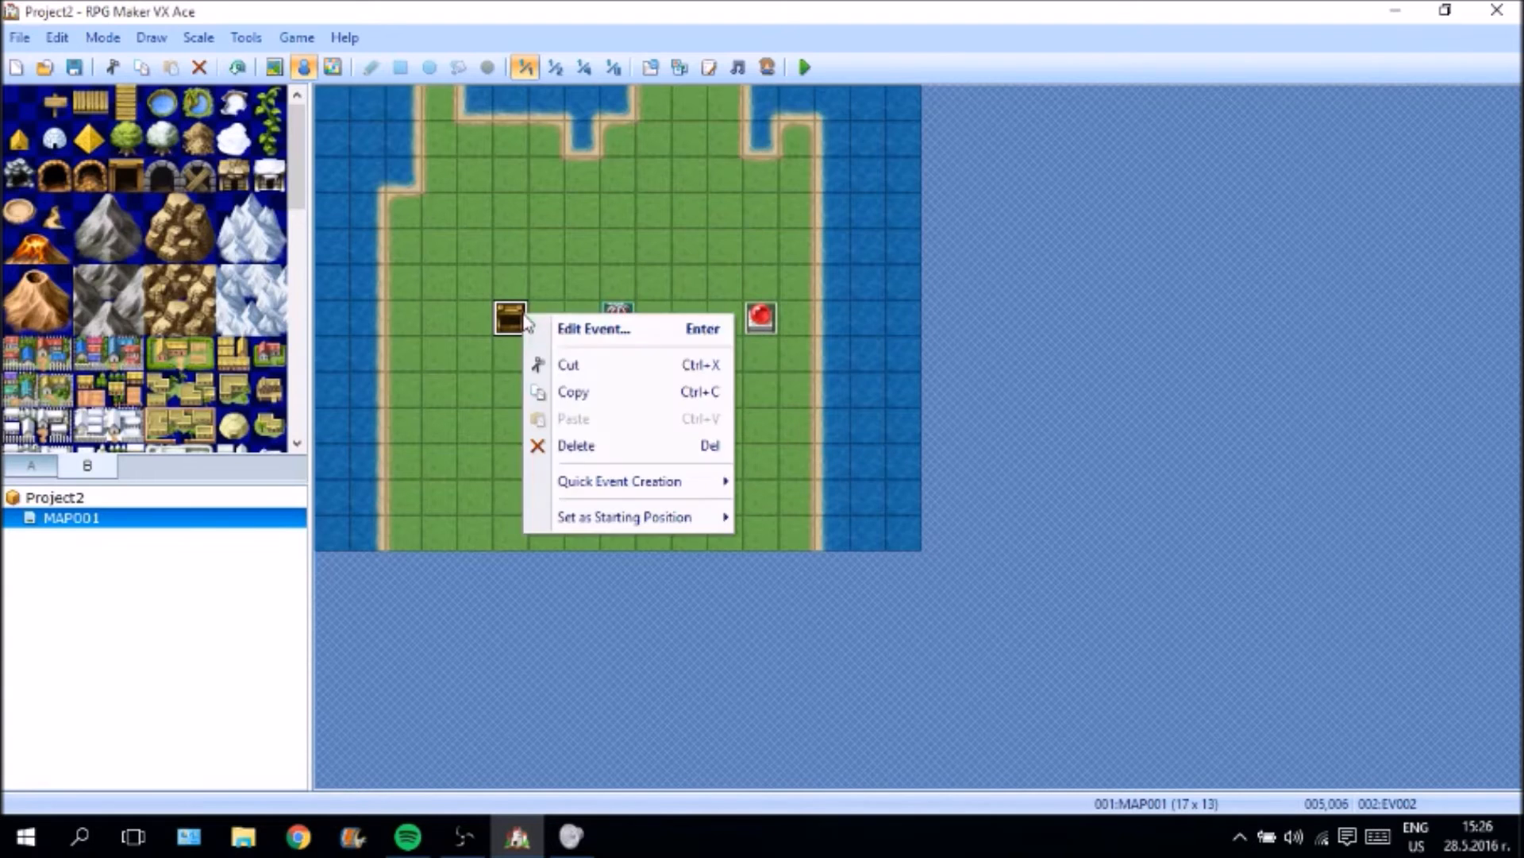
pyautogui.click(595, 328)
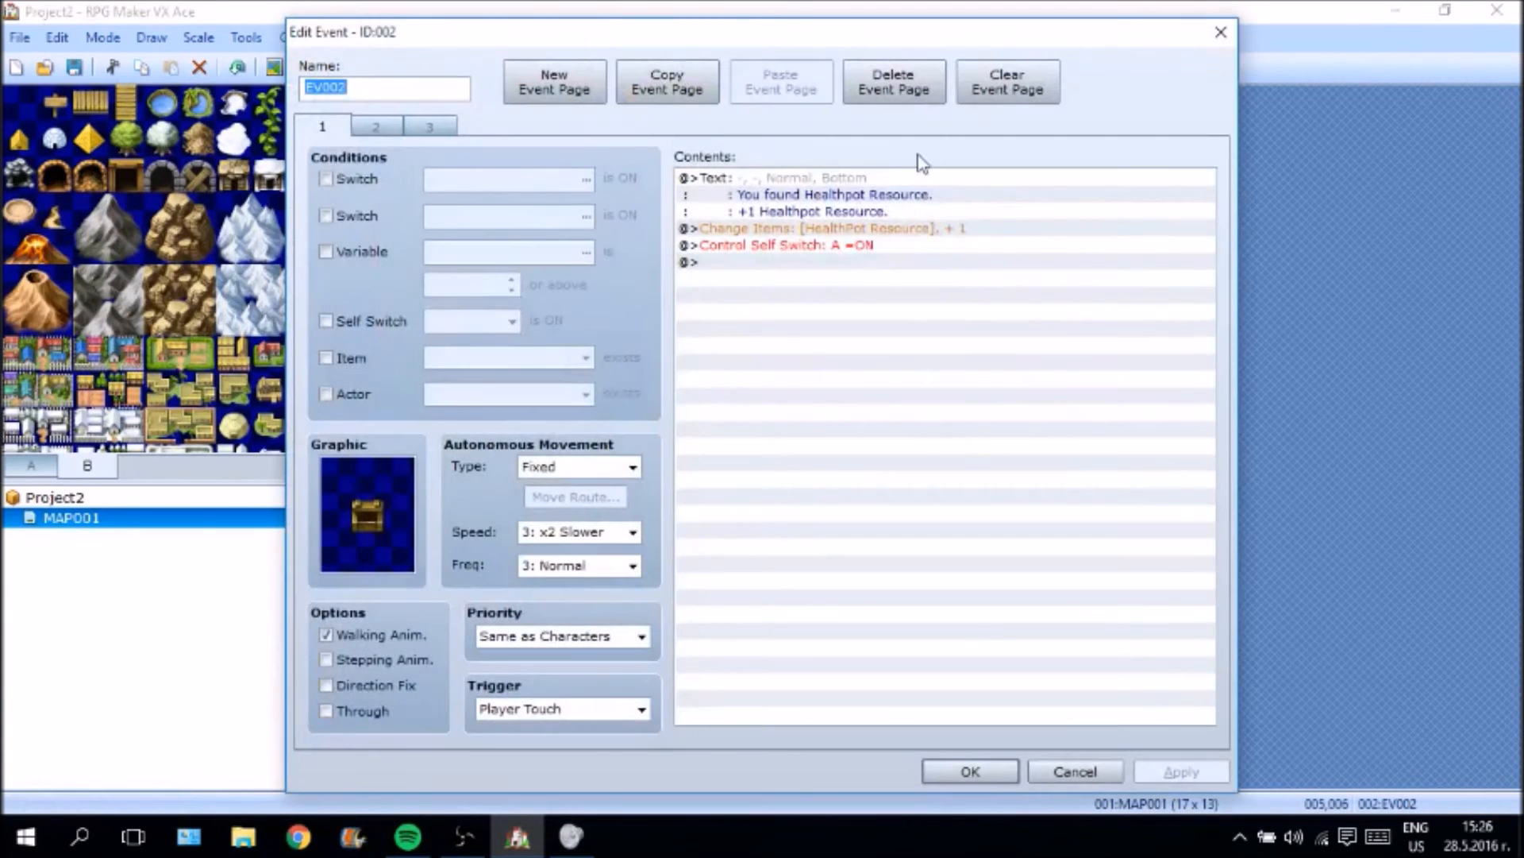
pyautogui.click(396, 126)
pyautogui.click(863, 414)
pyautogui.press('Up')
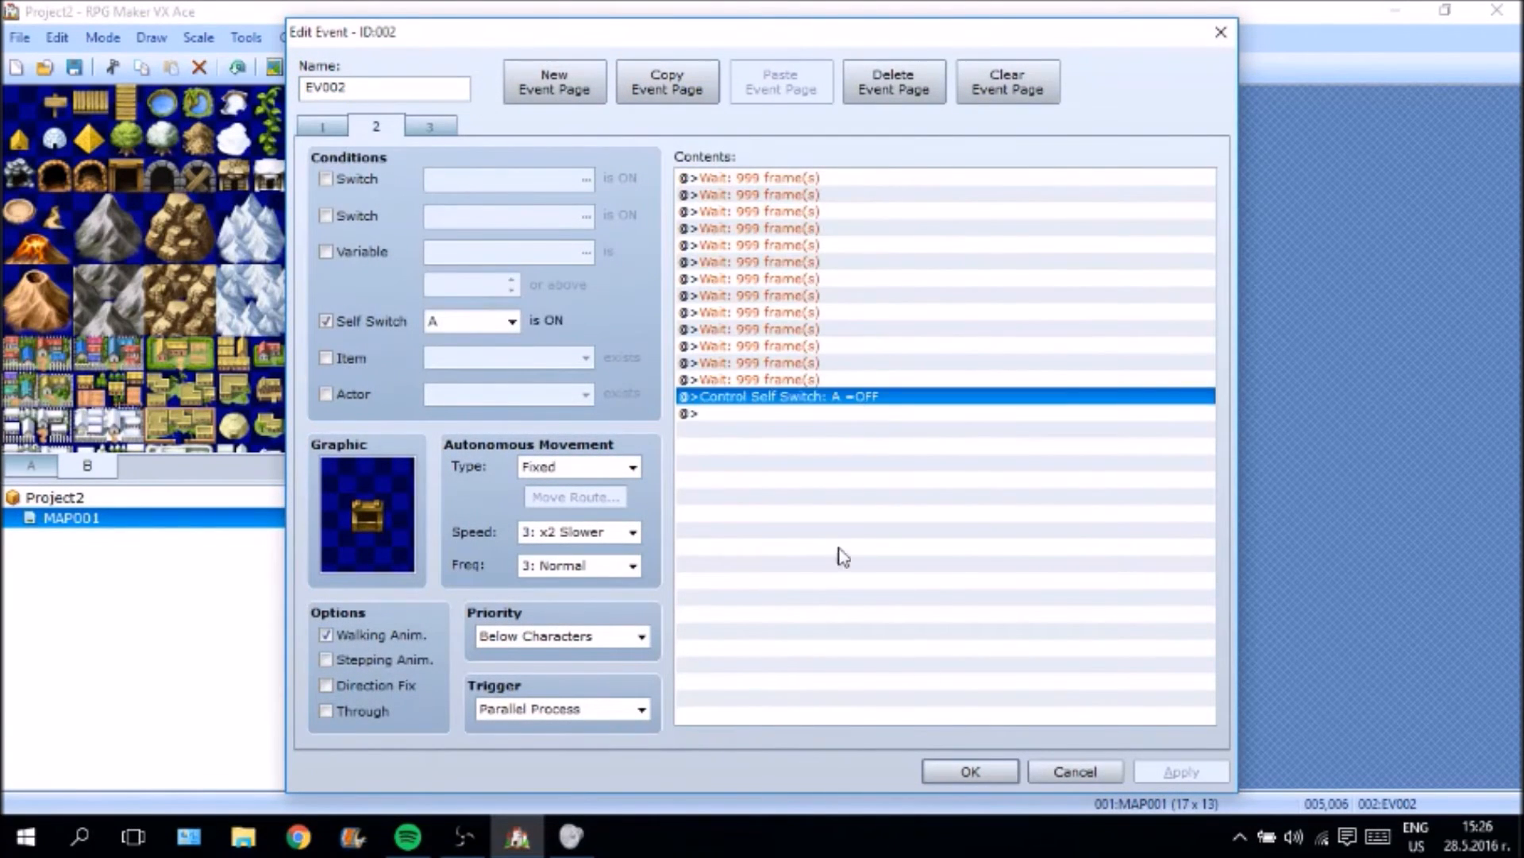
pyautogui.click(1074, 781)
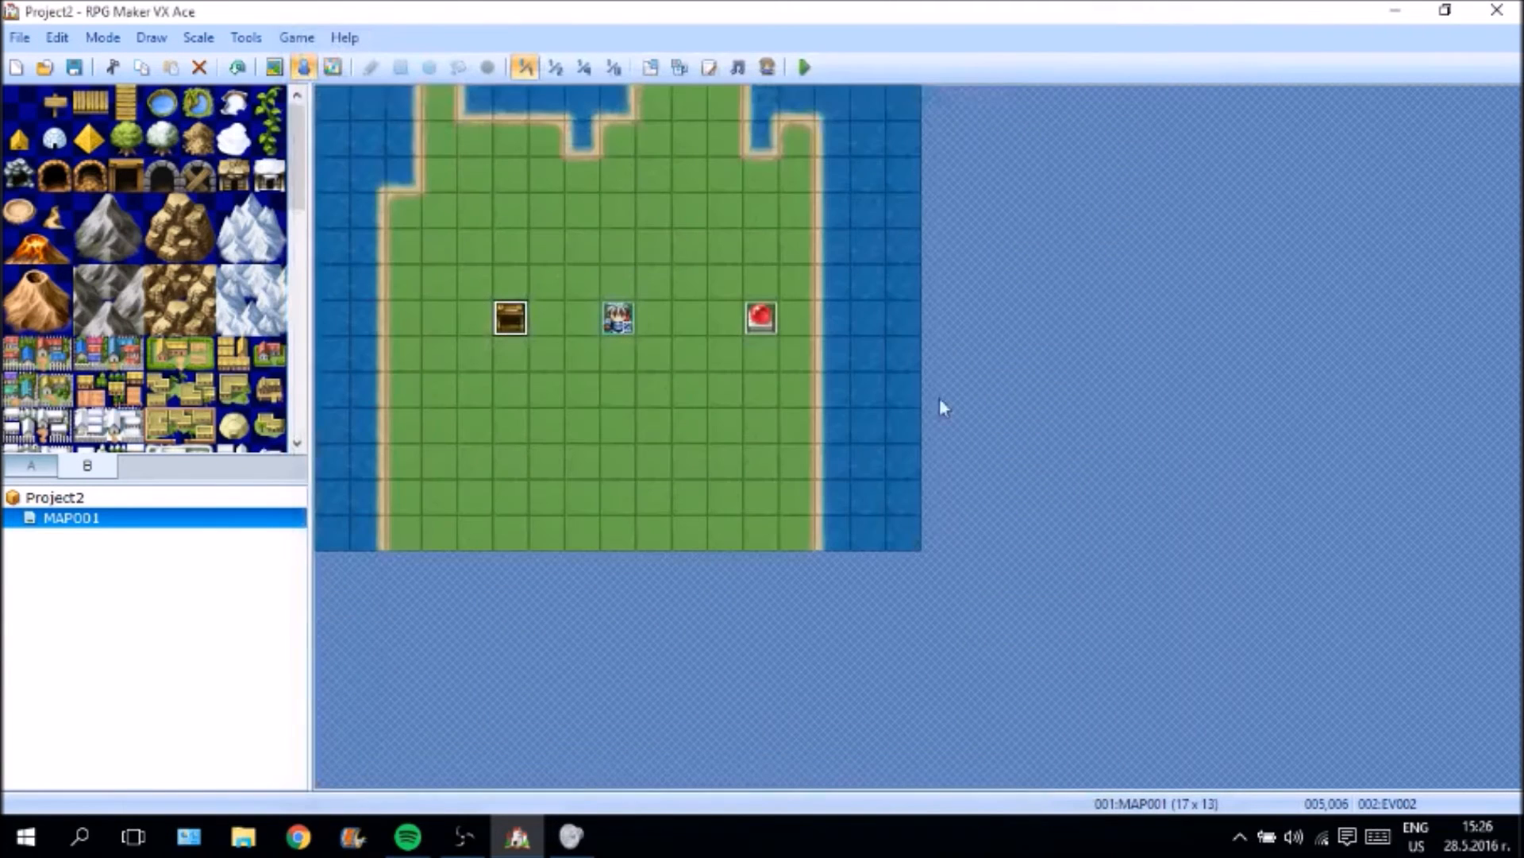
# Start a playtest with a new game, walk the character to the chest and collect the Healthpot Resource.
pyautogui.click(804, 67)
pyautogui.click(673, 466)
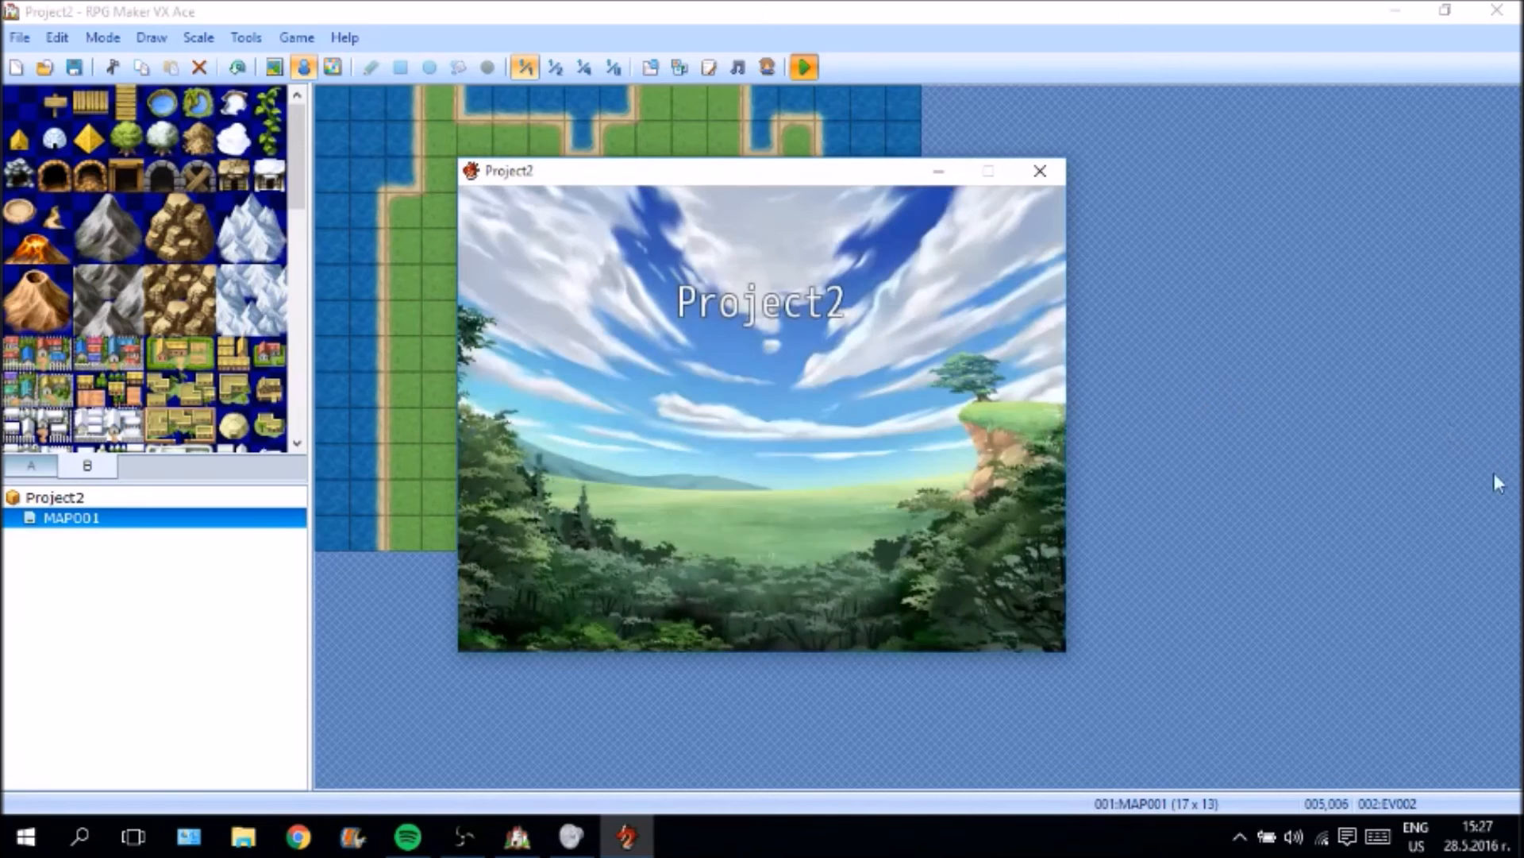
pyautogui.press('Return')
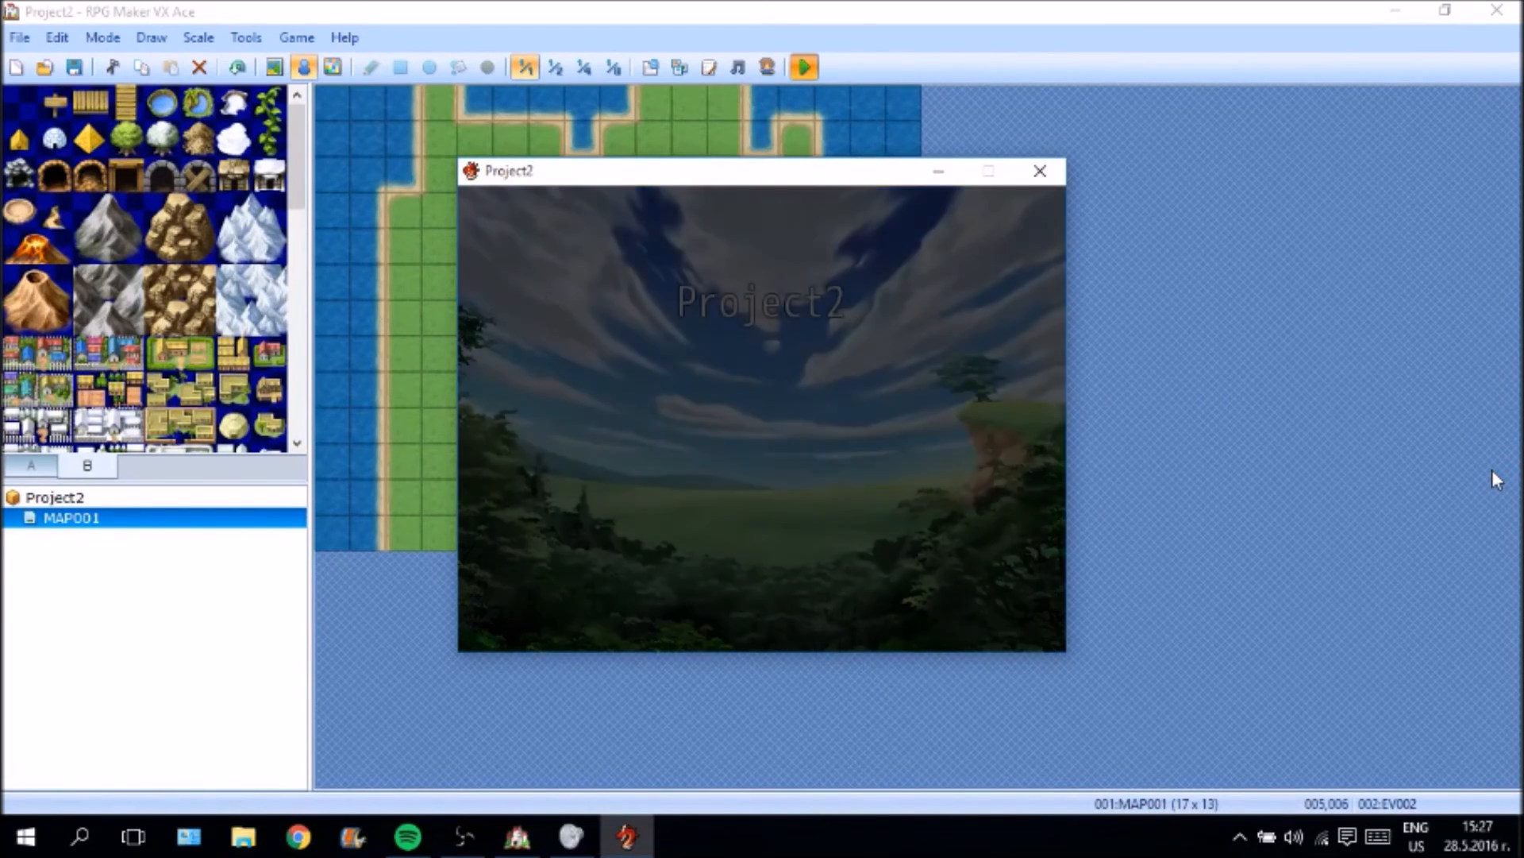
pyautogui.press('Left')
pyautogui.press('Left')
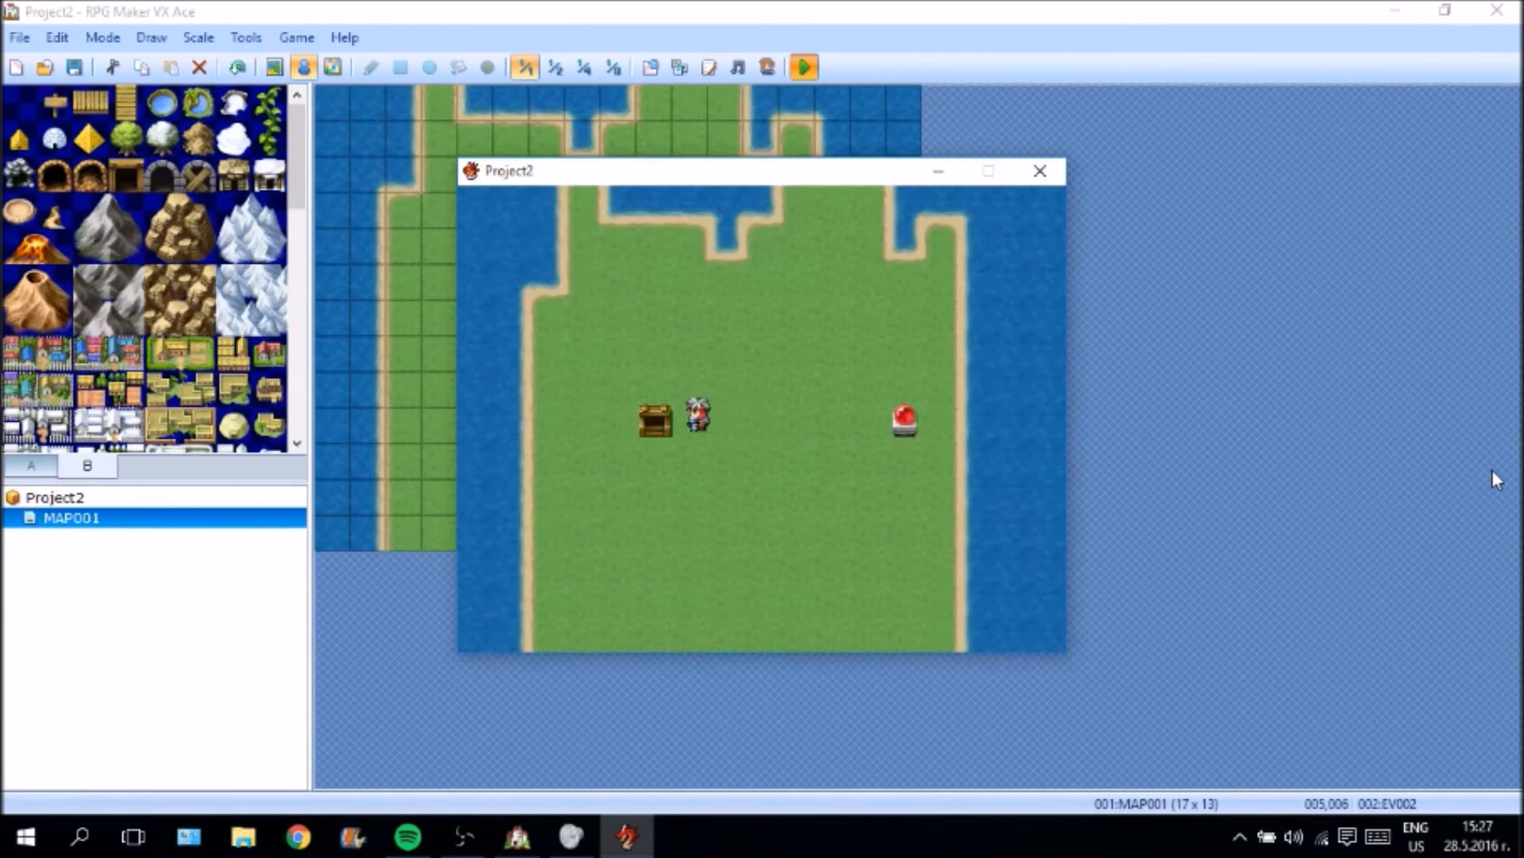
pyautogui.press('Return')
pyautogui.press('Return')
# Step away from the chest and interact with it again to test its depleted message.
pyautogui.press('Right')
pyautogui.press('Left')
pyautogui.press('Return')
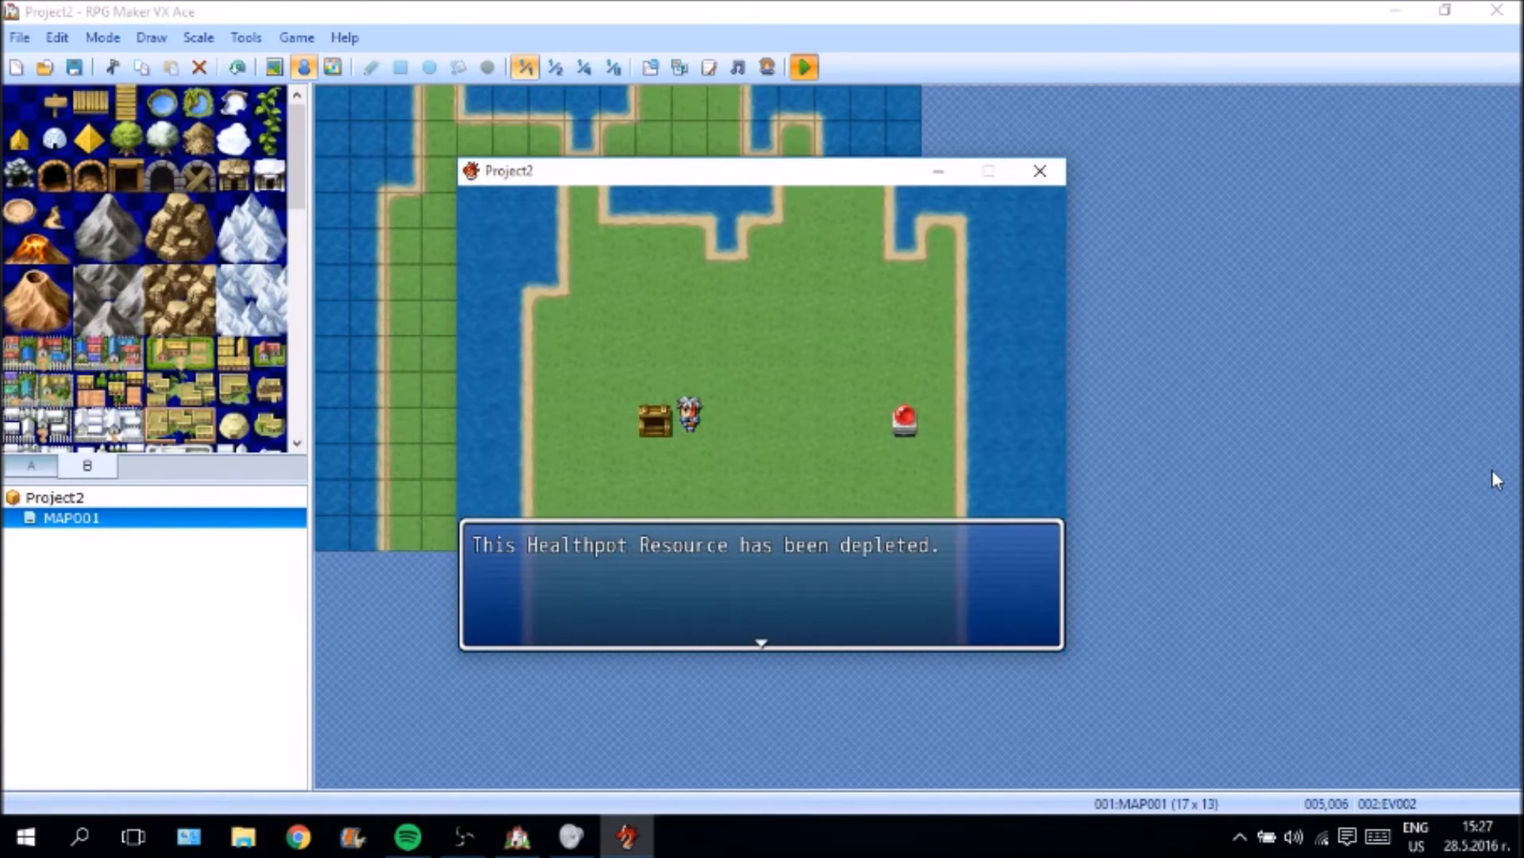
# Dismiss the depleted message, walk the character to the orb, craft a health potion and end the playtest.
pyautogui.press('Return')
pyautogui.press('Right')
pyautogui.press('Right')
pyautogui.press('Right')
pyautogui.press('Right')
pyautogui.press('Right')
pyautogui.press('Right')
pyautogui.press('Right')
pyautogui.press('Return')
pyautogui.press('Return')
pyautogui.press('Return')
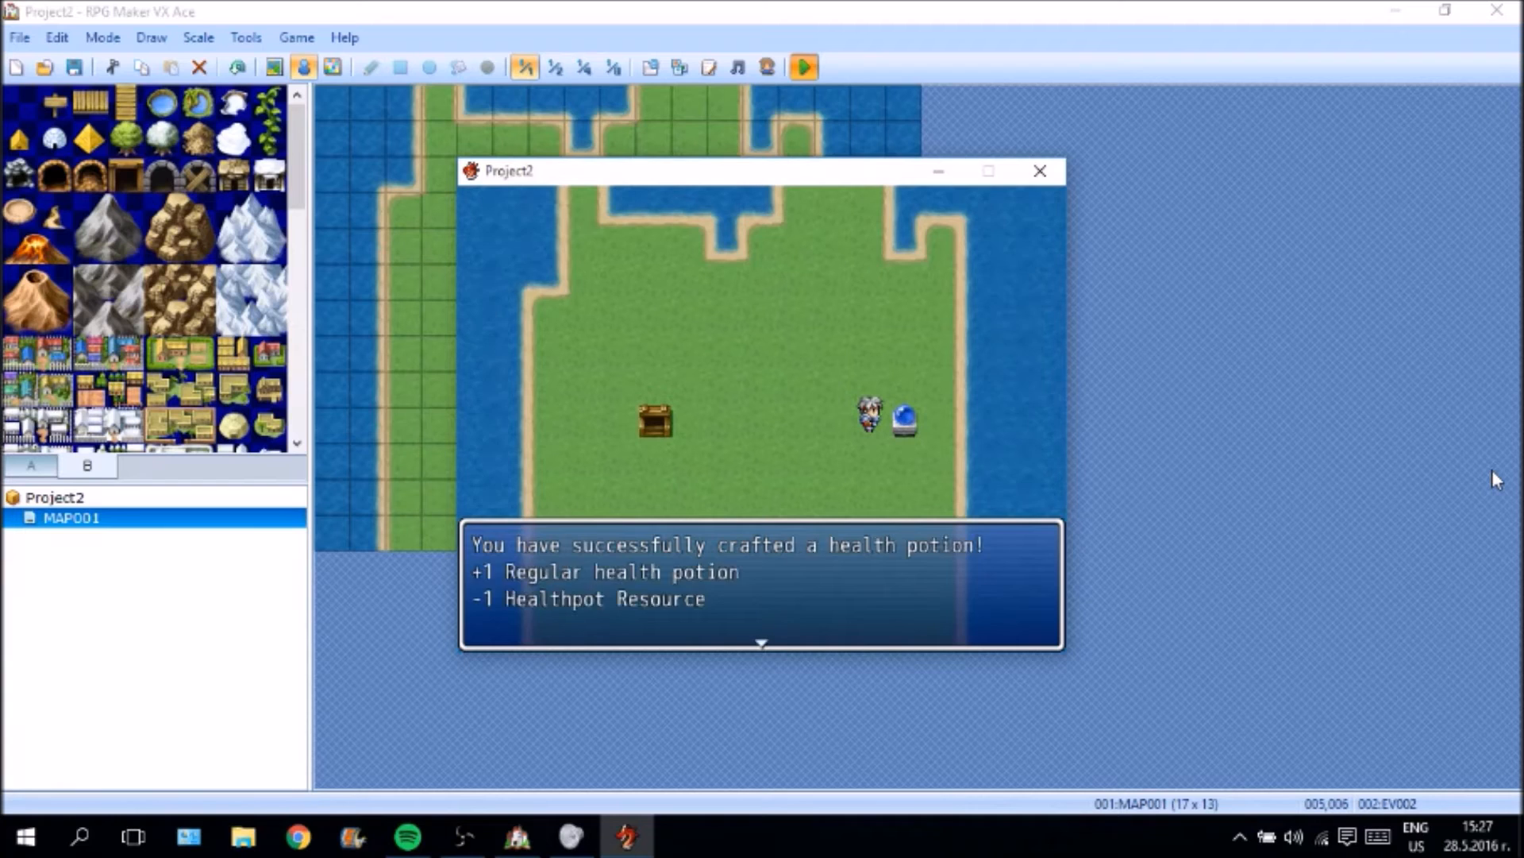
pyautogui.press('Return')
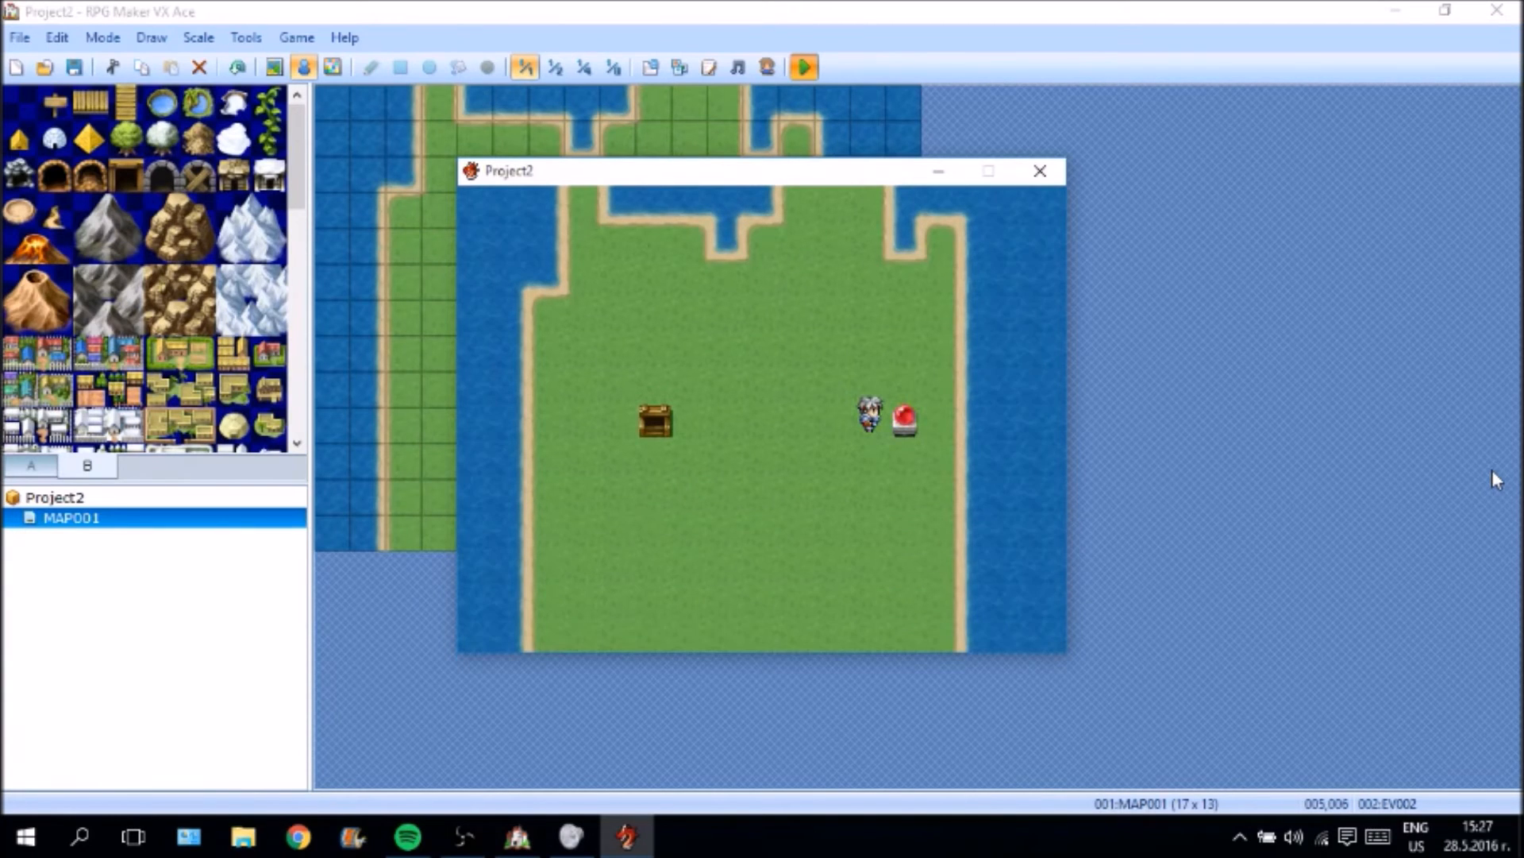
pyautogui.click(1041, 171)
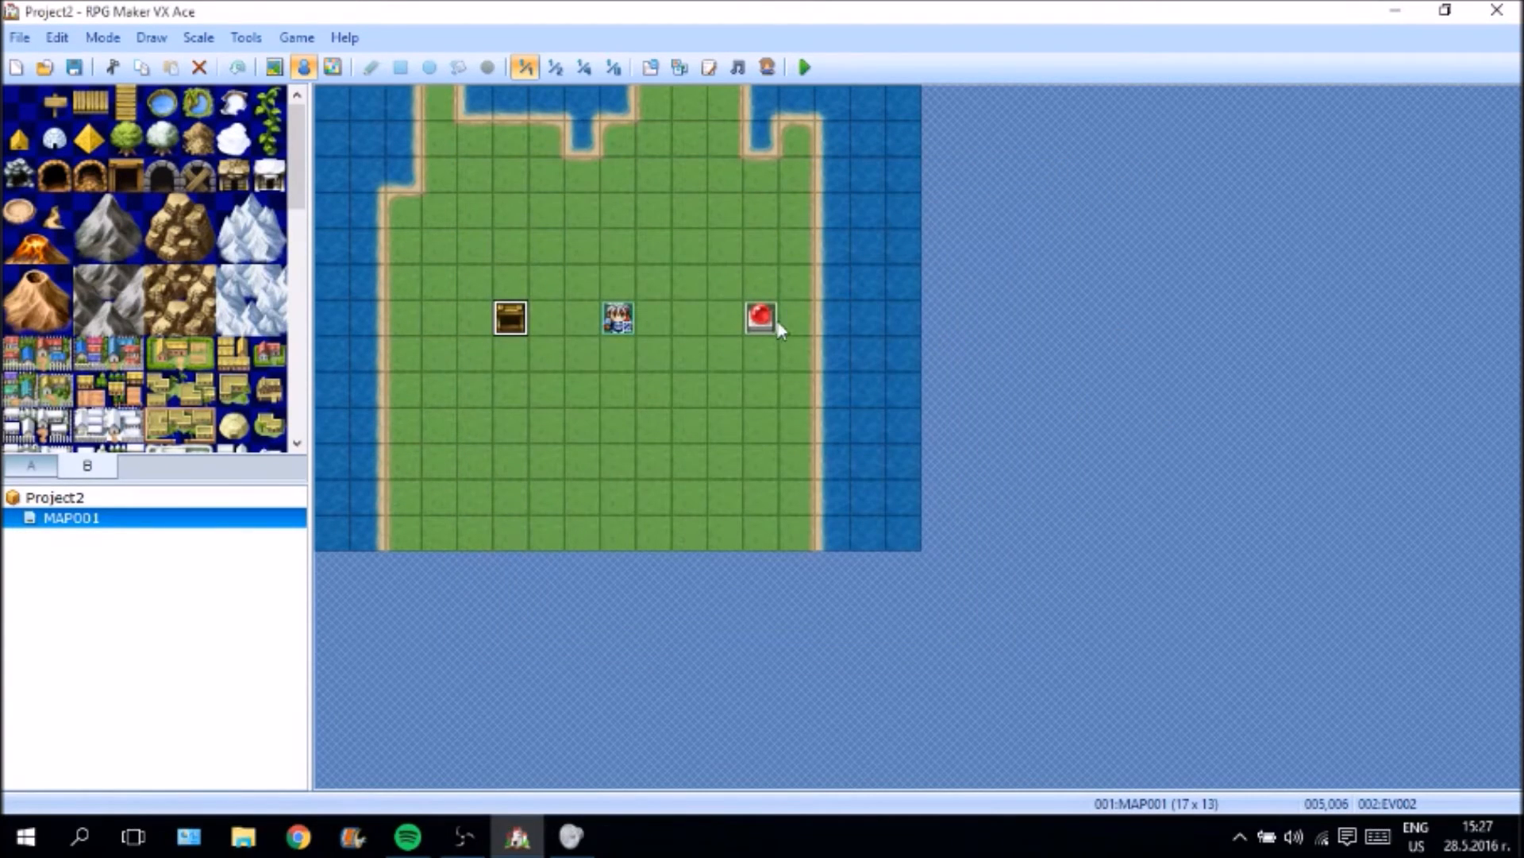
# Open the orb's event for editing and check the item condition of its HealthPot Resource conditional branch.
pyautogui.rightClick(771, 327)
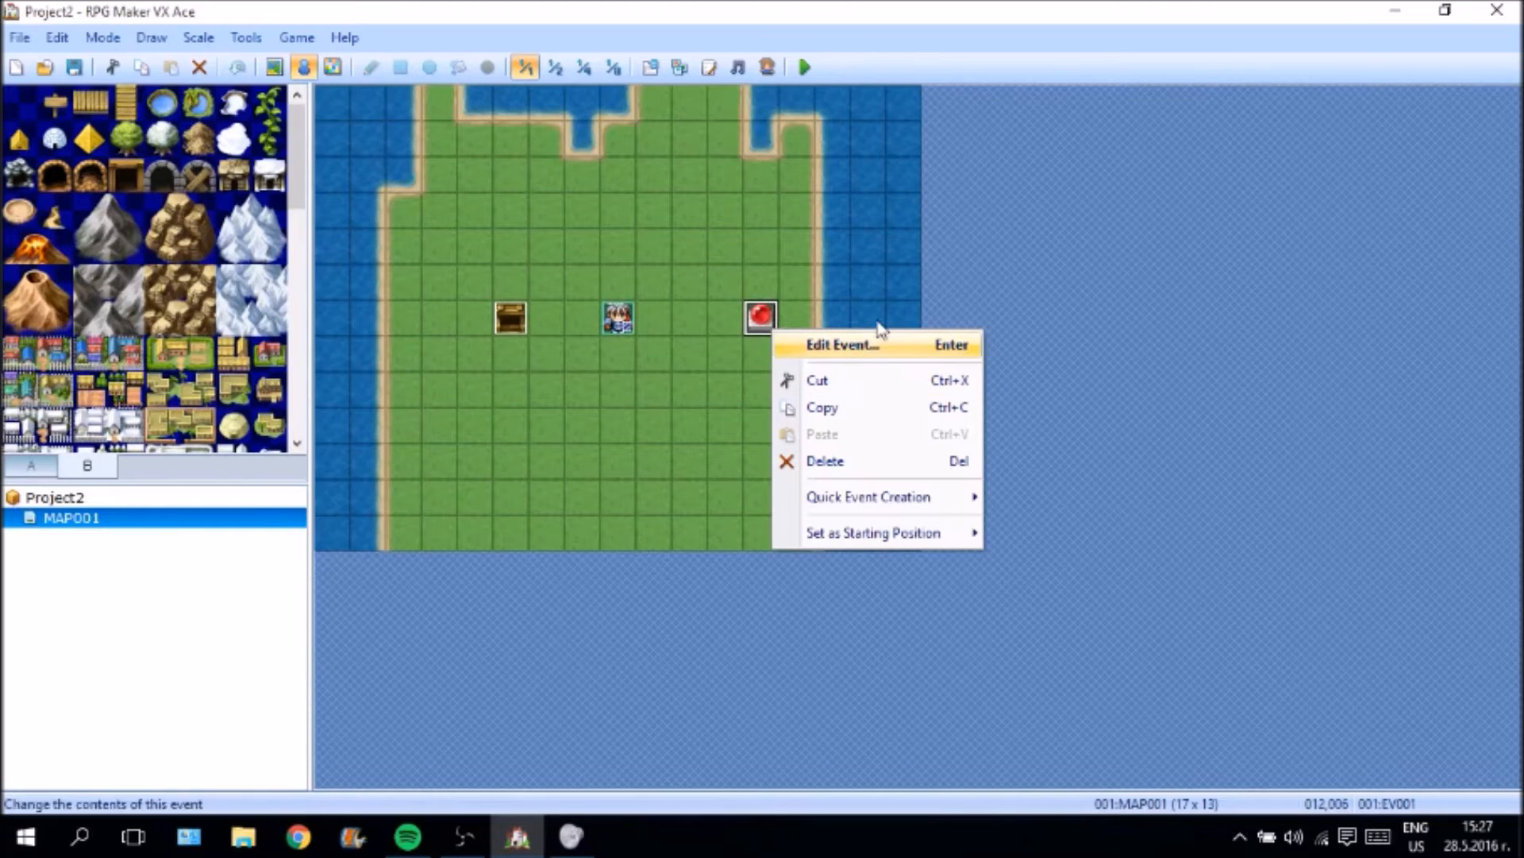
pyautogui.click(879, 339)
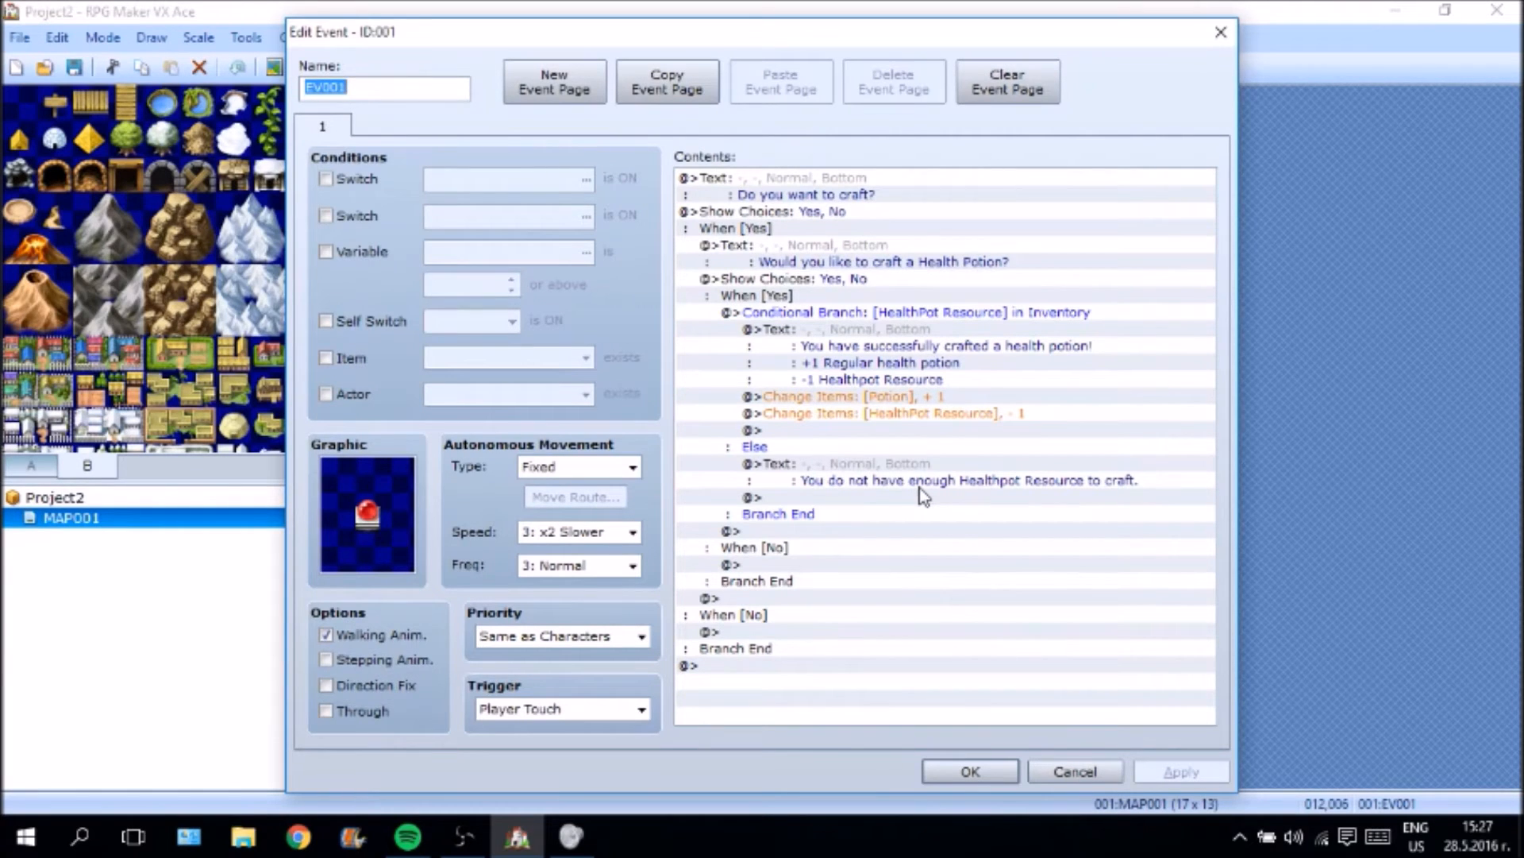
pyautogui.rightClick(957, 315)
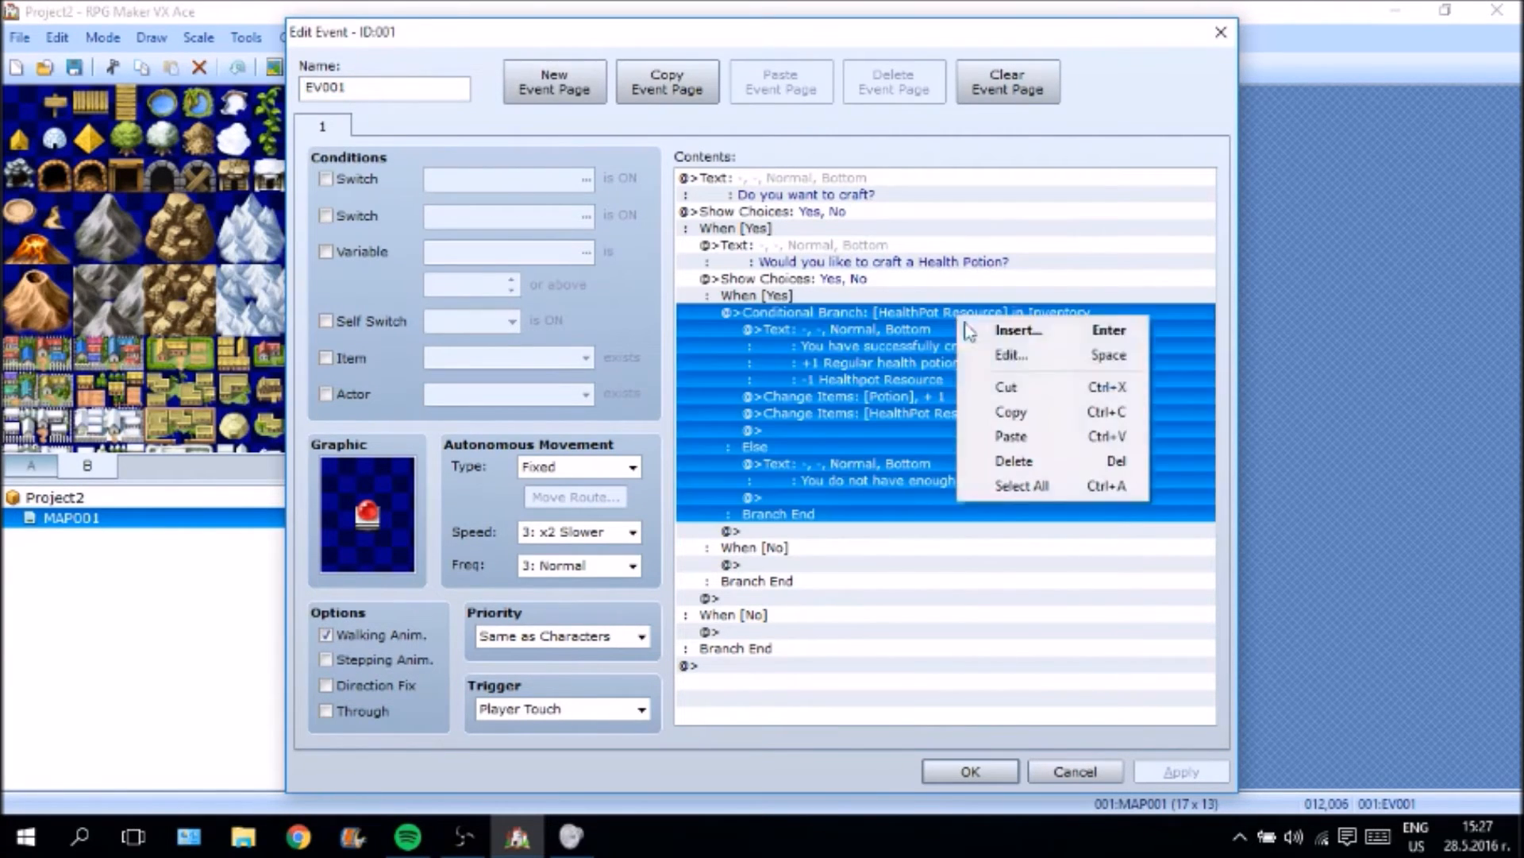
pyautogui.click(1005, 357)
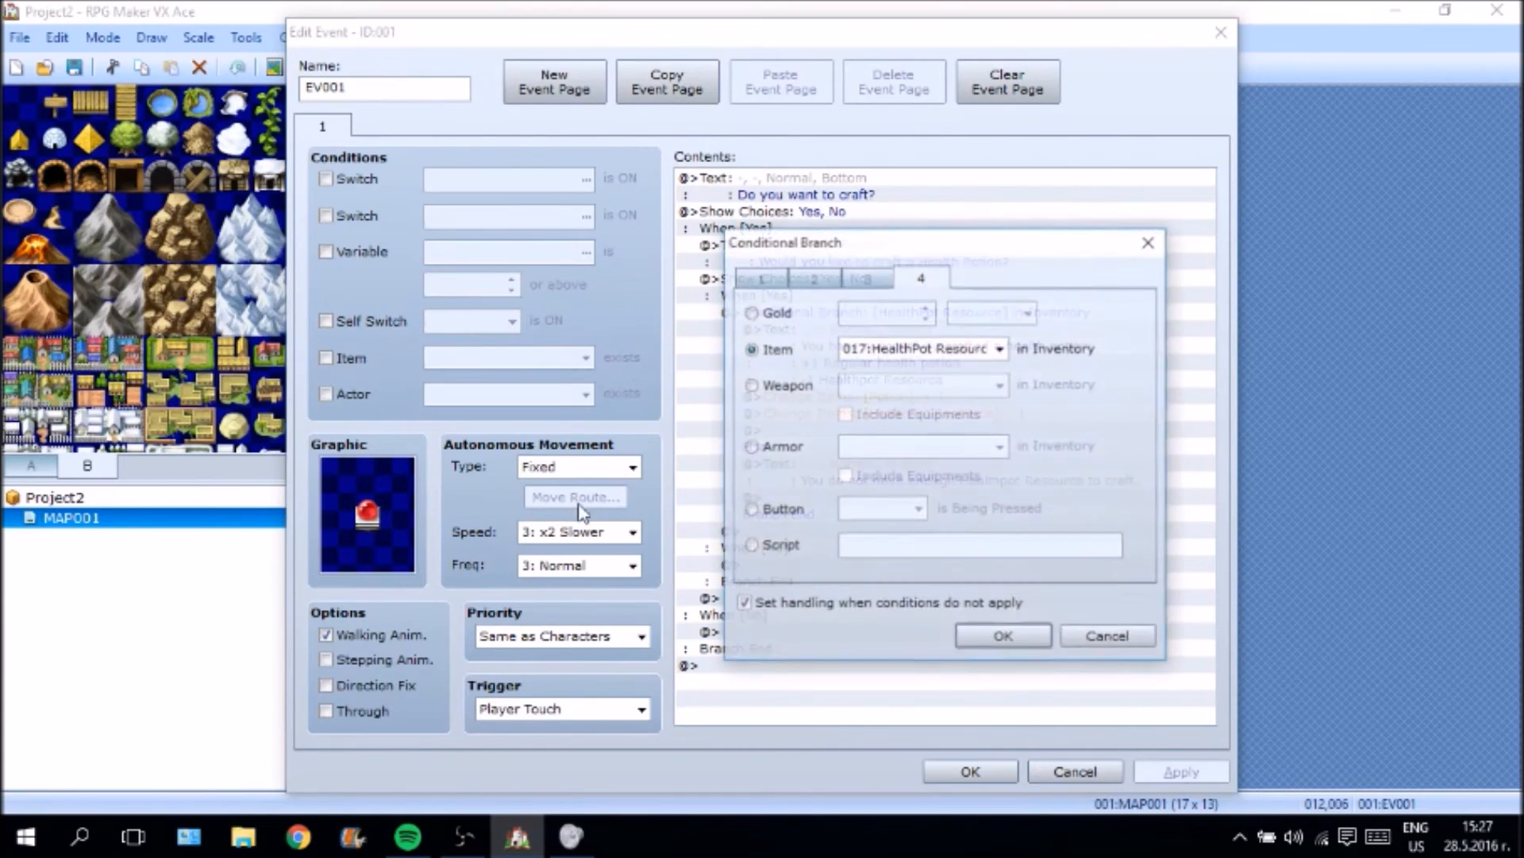
pyautogui.click(1108, 637)
# Delete the inner Yes/No Show Choices block, including its nested crafting branch, from the orb event.
pyautogui.click(867, 298)
pyautogui.click(898, 278)
pyautogui.rightClick(907, 266)
pyautogui.rightClick(877, 296)
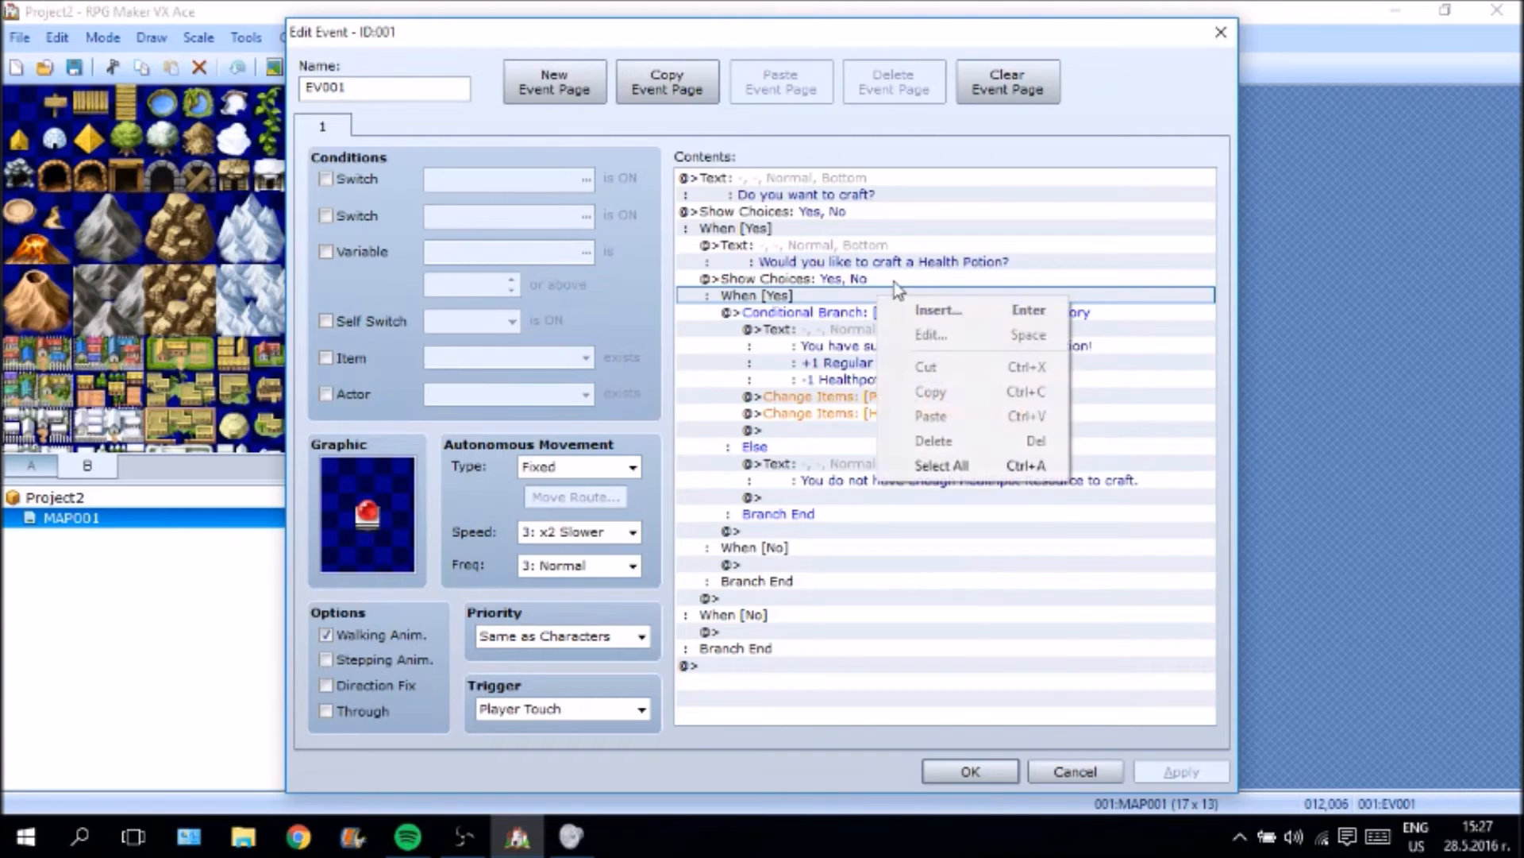
pyautogui.rightClick(894, 282)
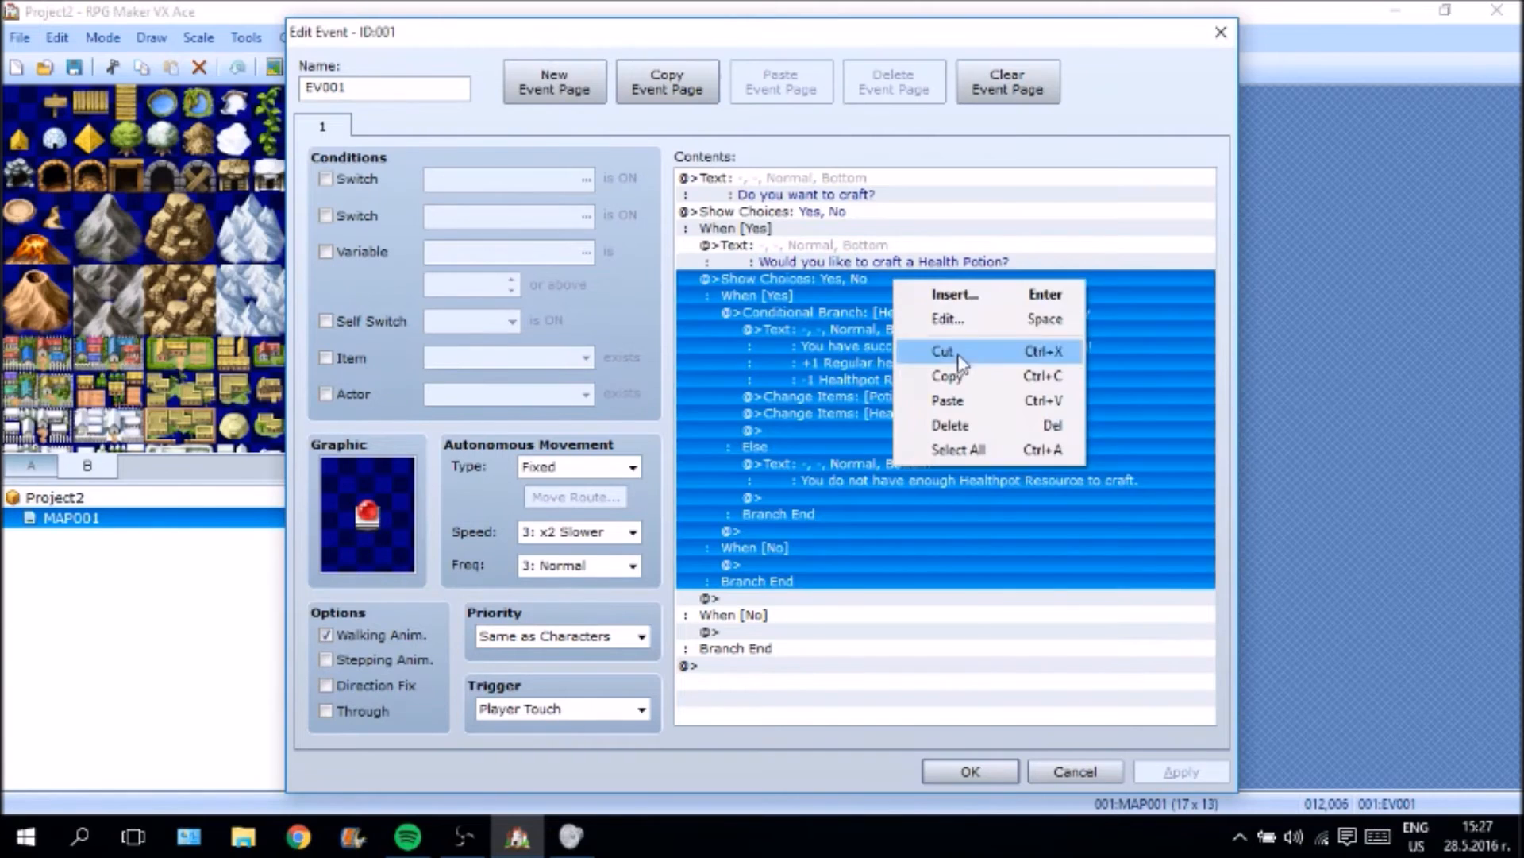
pyautogui.click(985, 425)
# Insert a Show Choices command with Yes and No below the Health Potion question.
pyautogui.rightClick(790, 288)
pyautogui.click(881, 293)
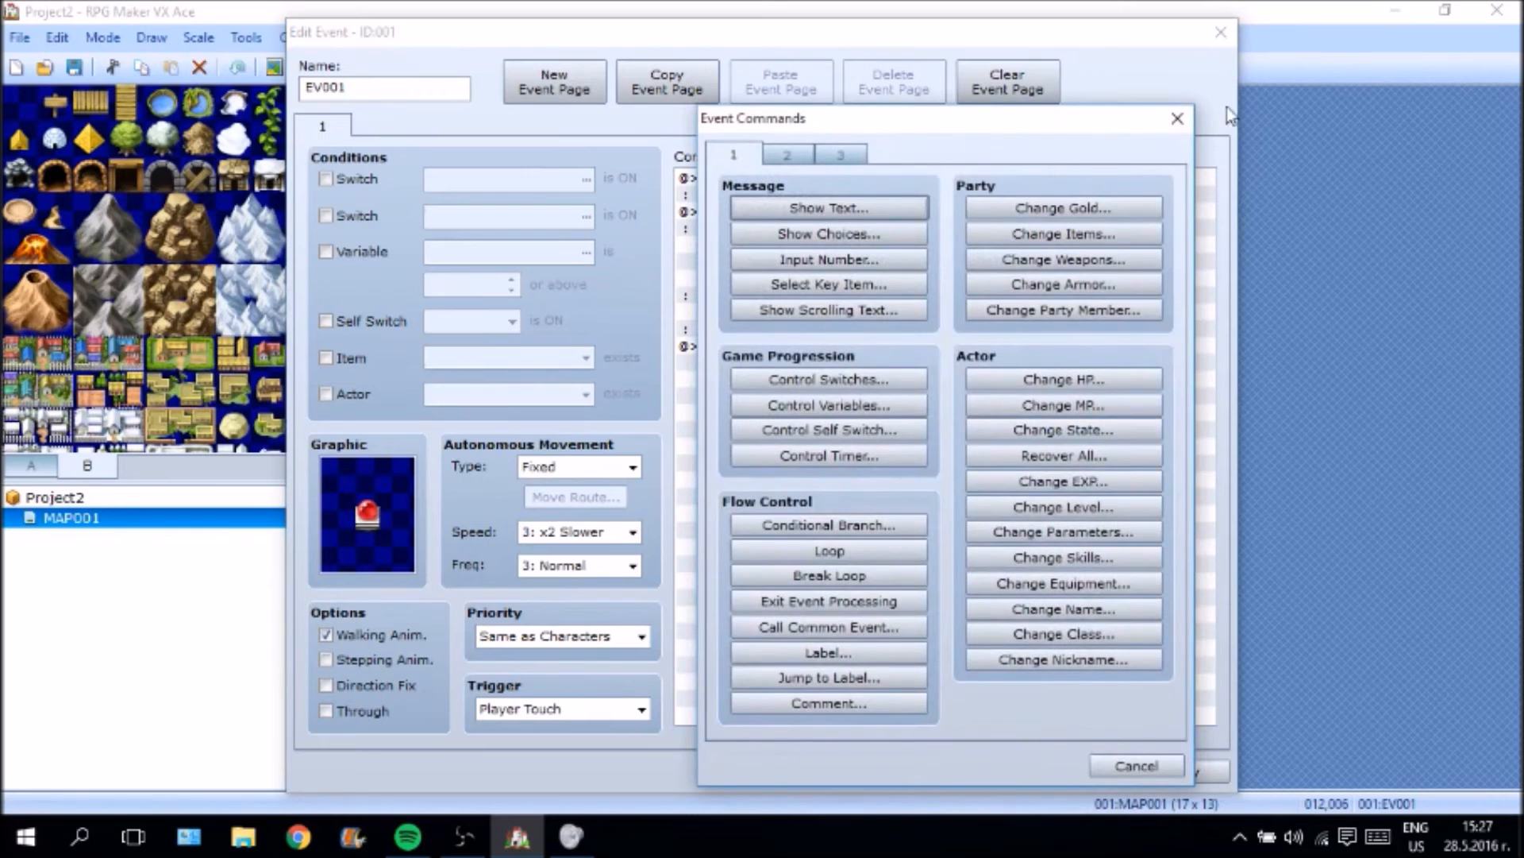
pyautogui.click(870, 234)
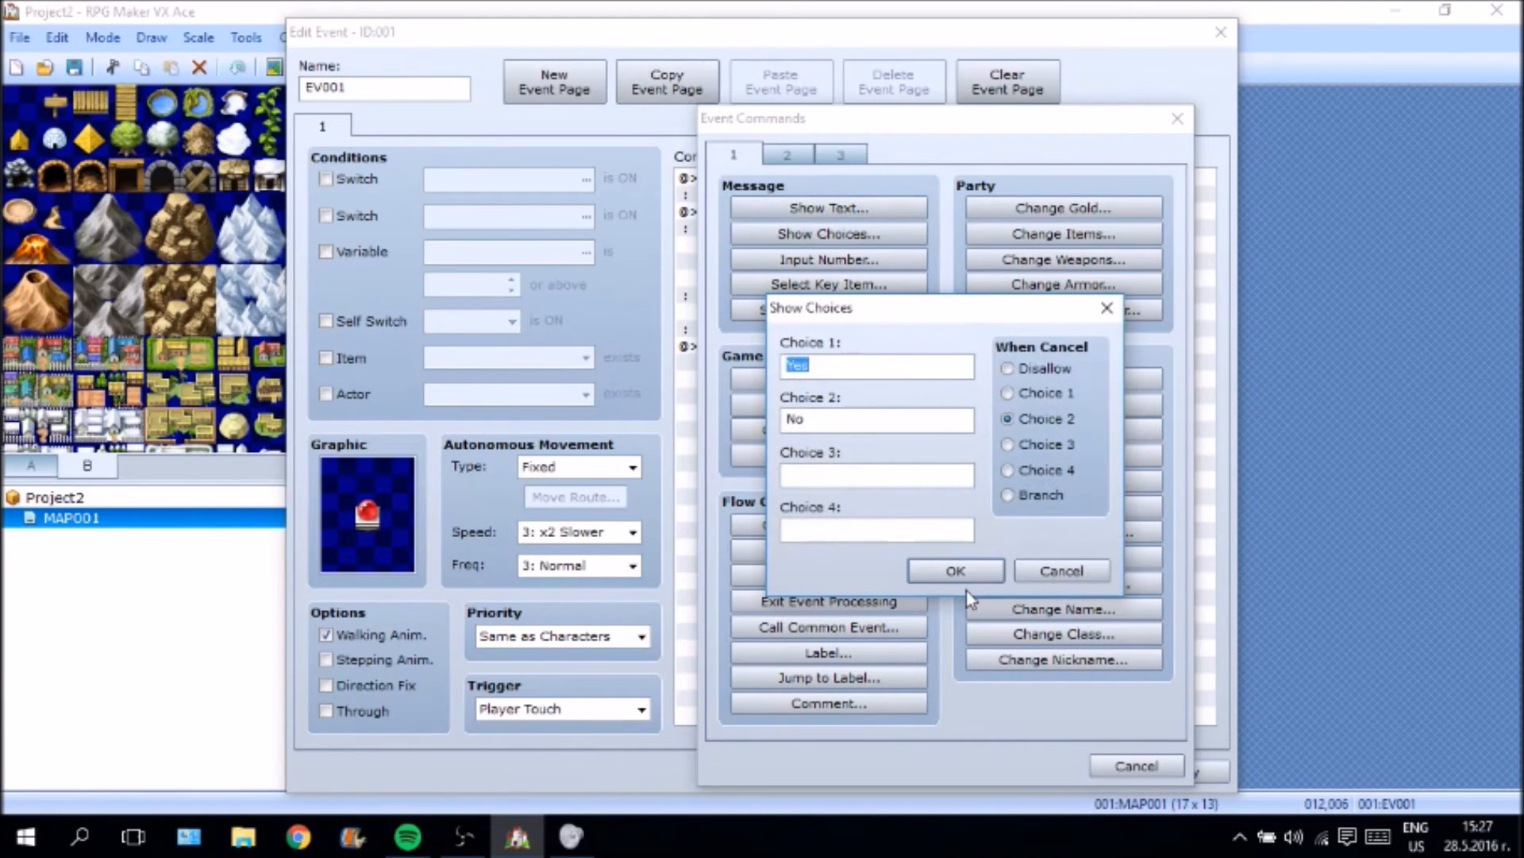
pyautogui.click(963, 577)
# Change the Health Potion question's text to "What kind of health potion would you like to create?".
pyautogui.click(794, 243)
pyautogui.rightClick(794, 243)
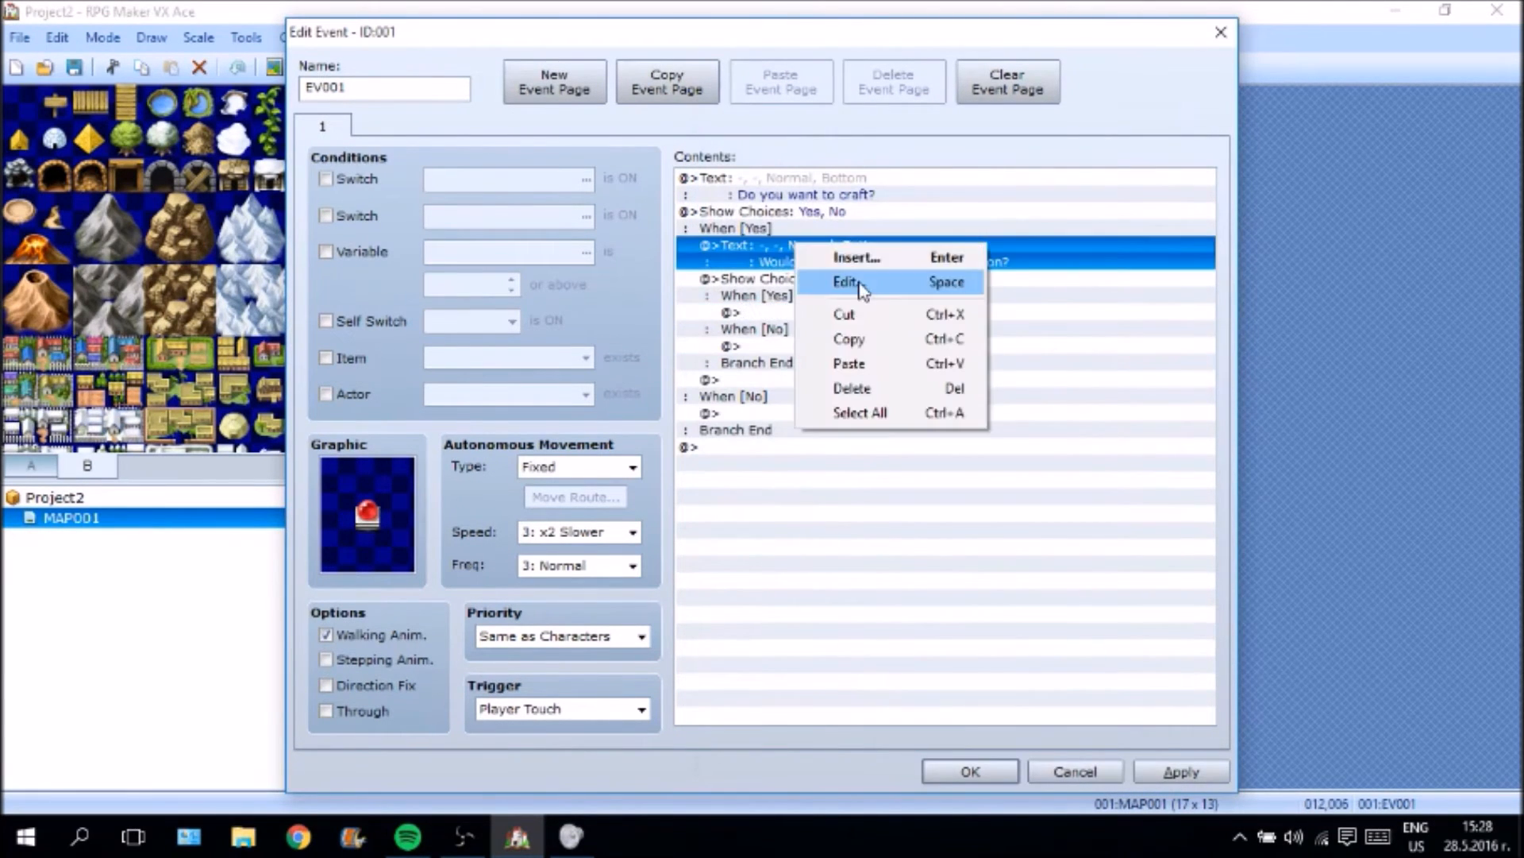
pyautogui.click(846, 282)
pyautogui.hotkey('ctrl', 'a')
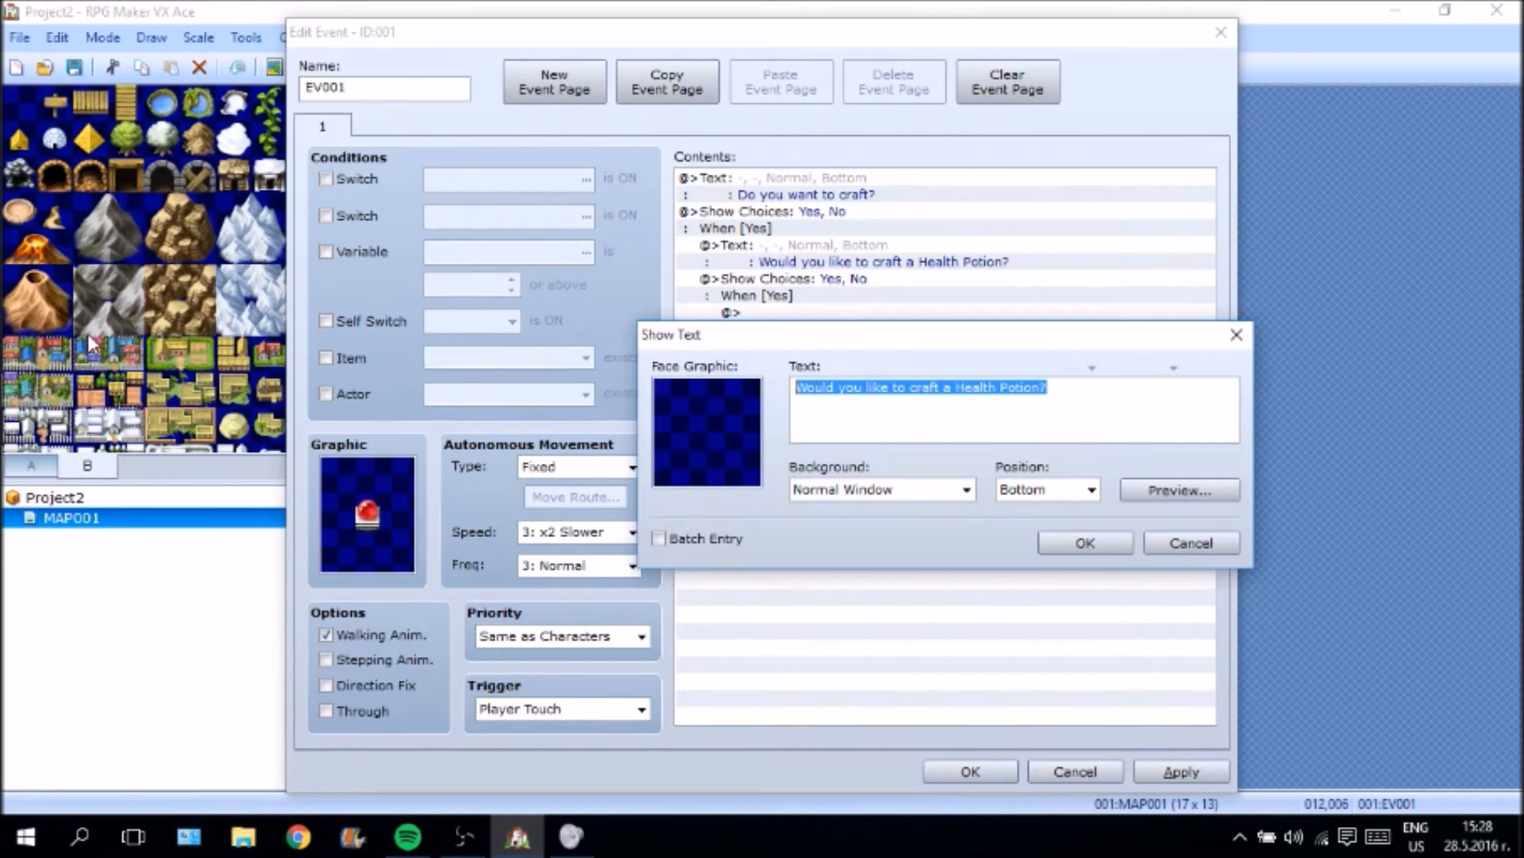
pyautogui.write('What ki')
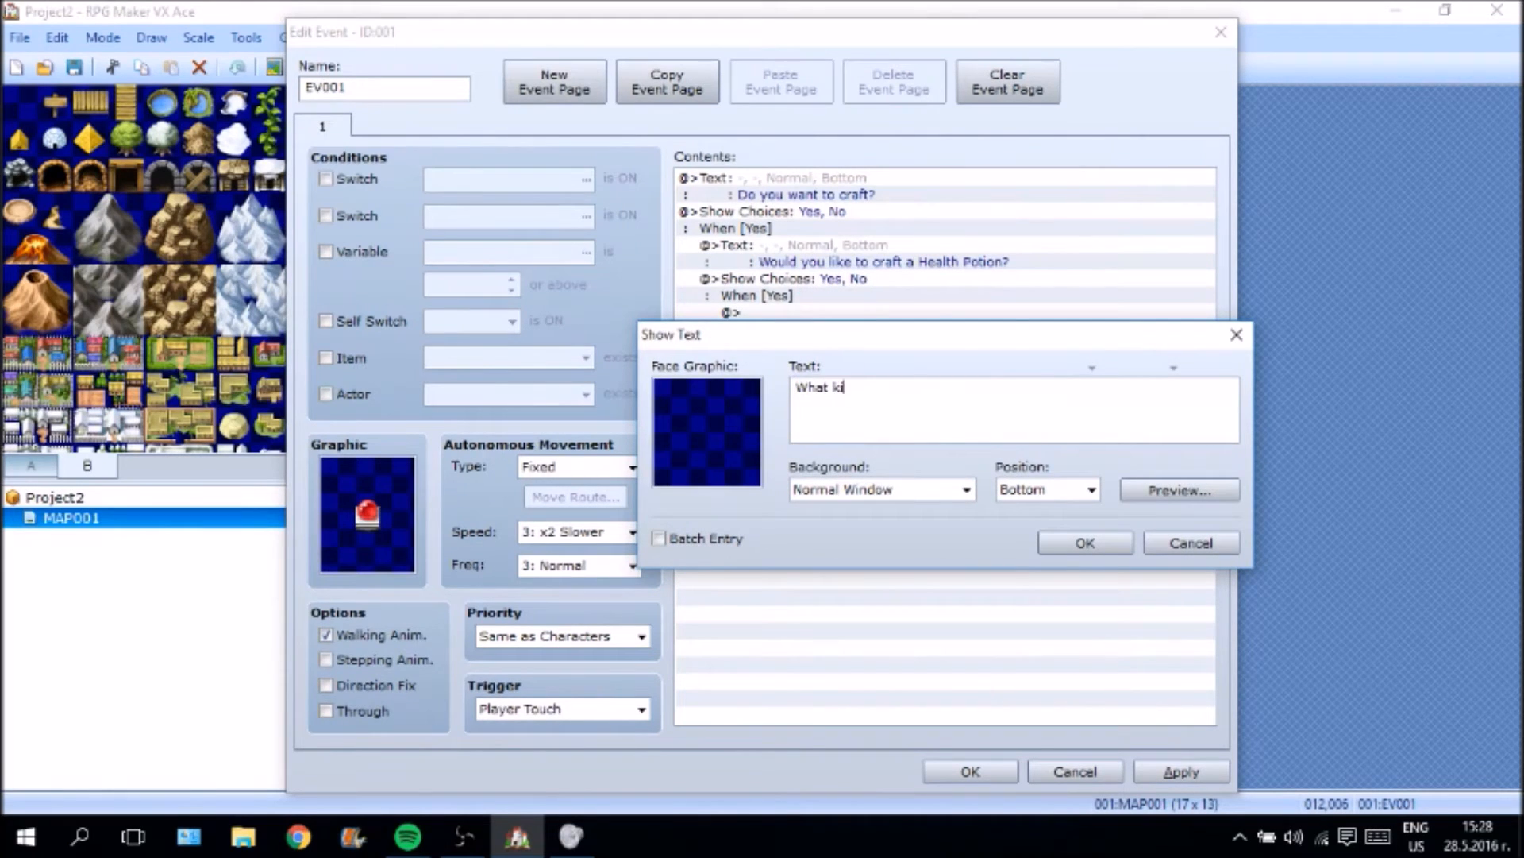
pyautogui.write('nd of health potion would you like to')
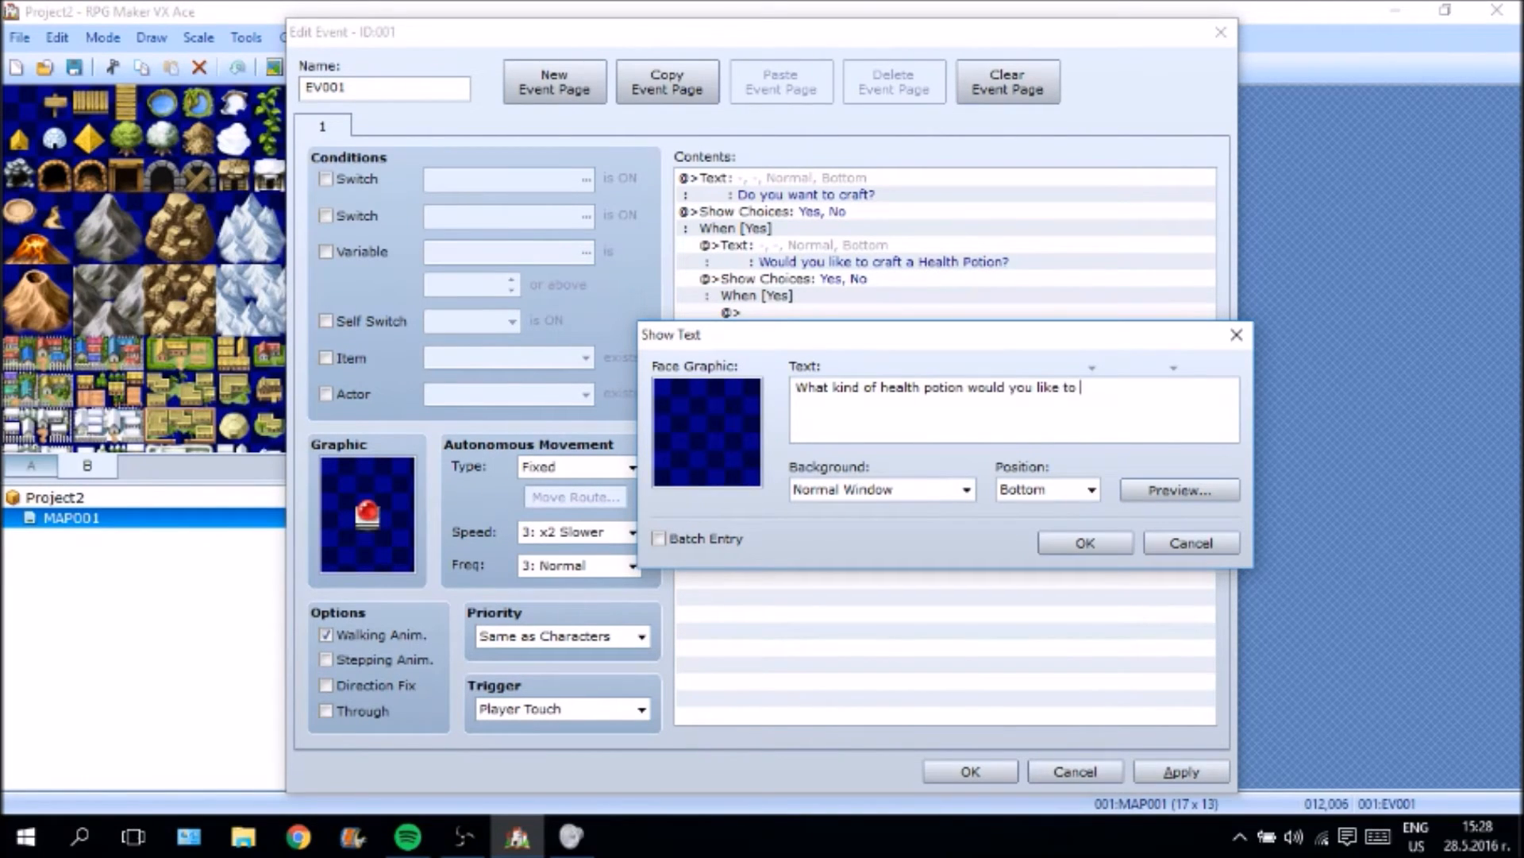
pyautogui.write(' create?')
pyautogui.click(1087, 533)
# Set the inner Show Choices options to Regular Potion, Hi-Potion and Full Potion.
pyautogui.click(726, 312)
pyautogui.rightClick(775, 265)
pyautogui.rightClick(745, 281)
pyautogui.click(790, 315)
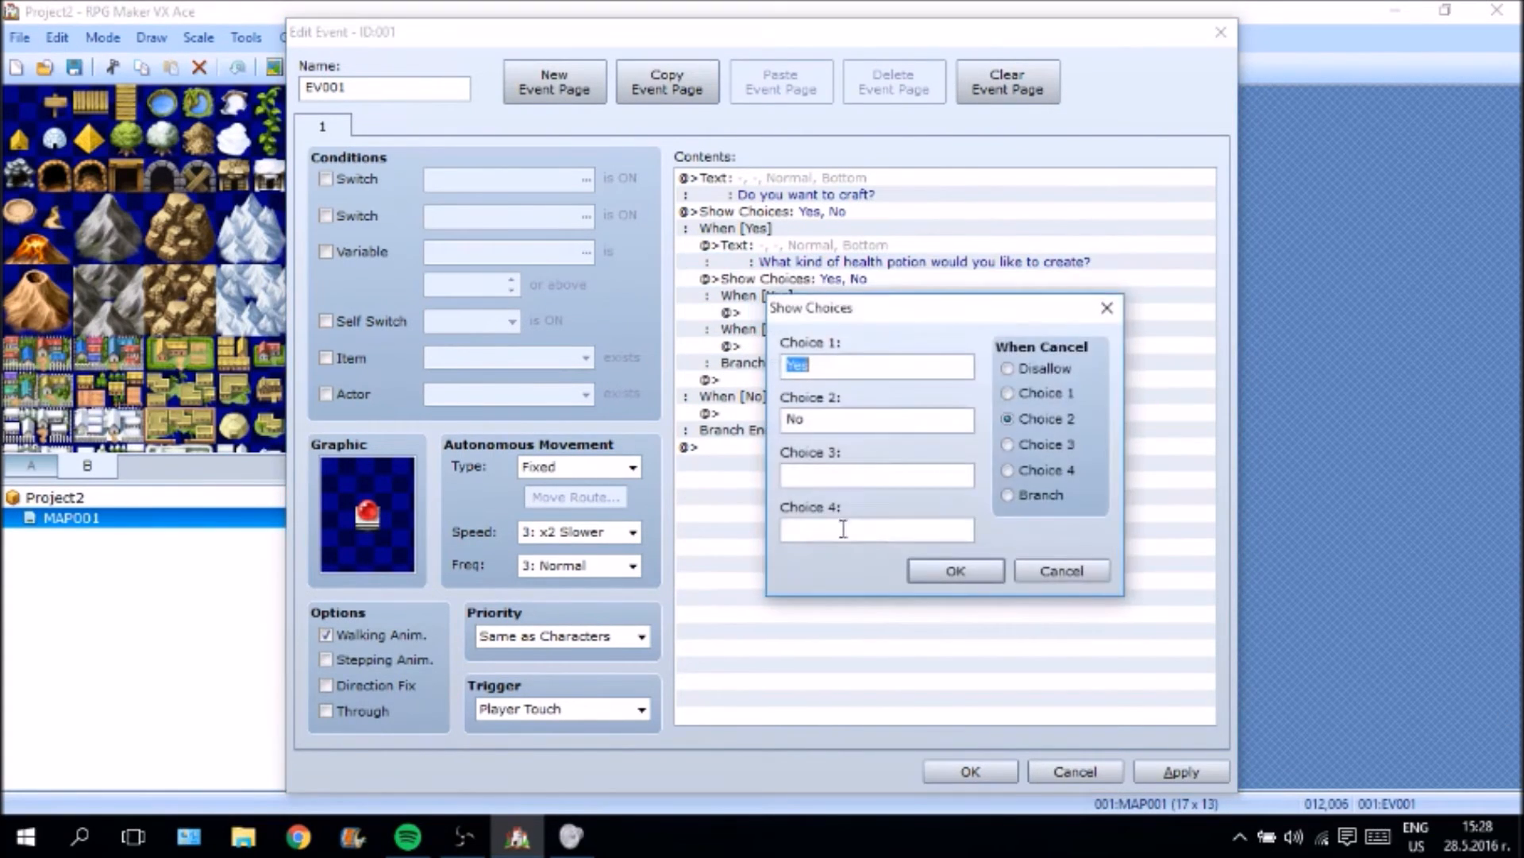
pyautogui.write('Re')
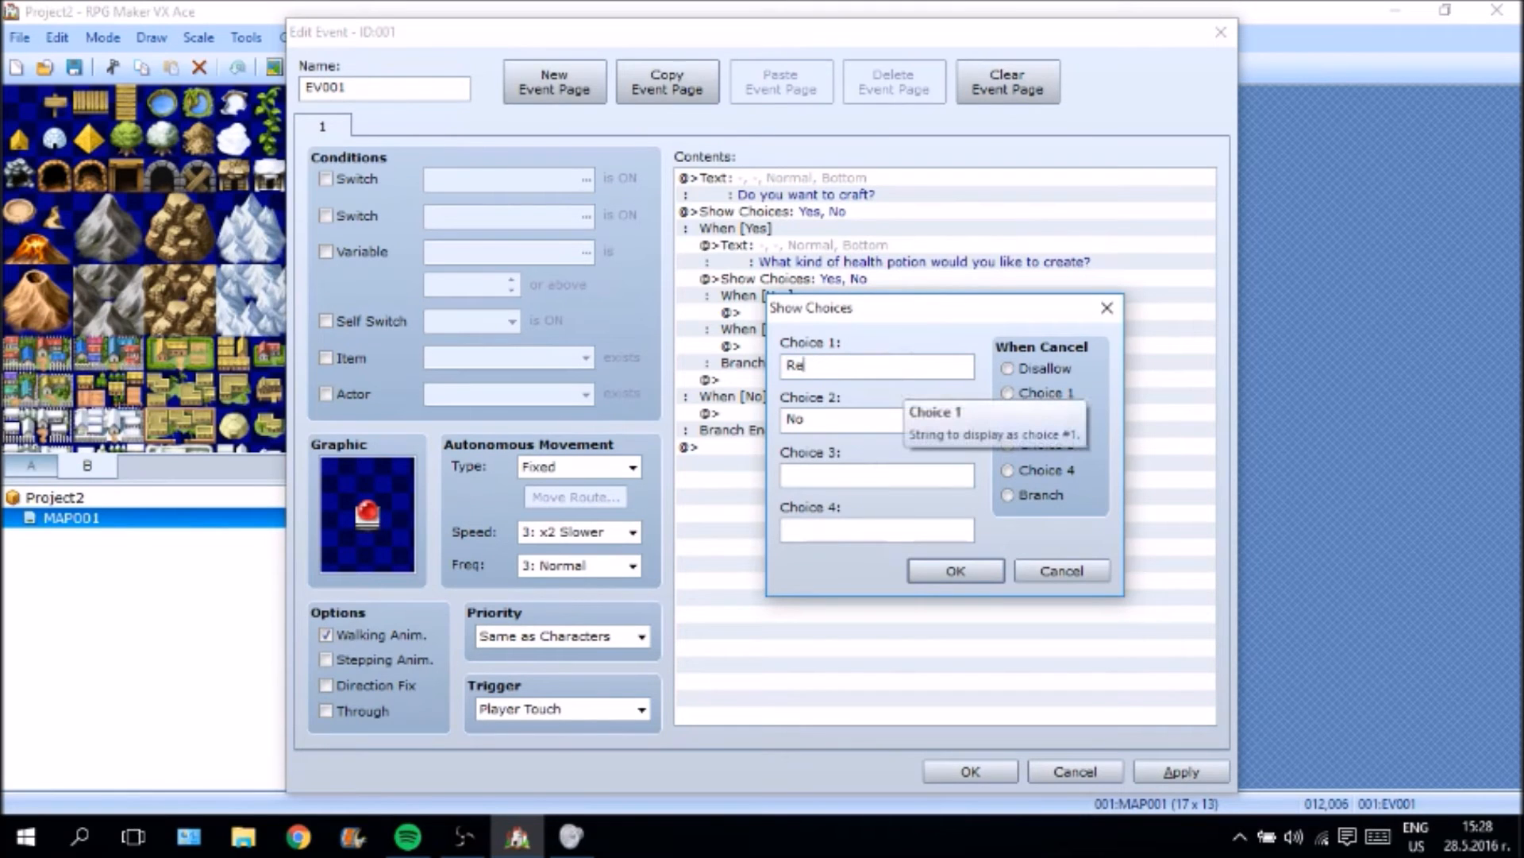
pyautogui.write('gular Potion')
pyautogui.press('Tab')
pyautogui.write('Hi-Potion')
pyautogui.press('Tab')
pyautogui.write('Full Potion')
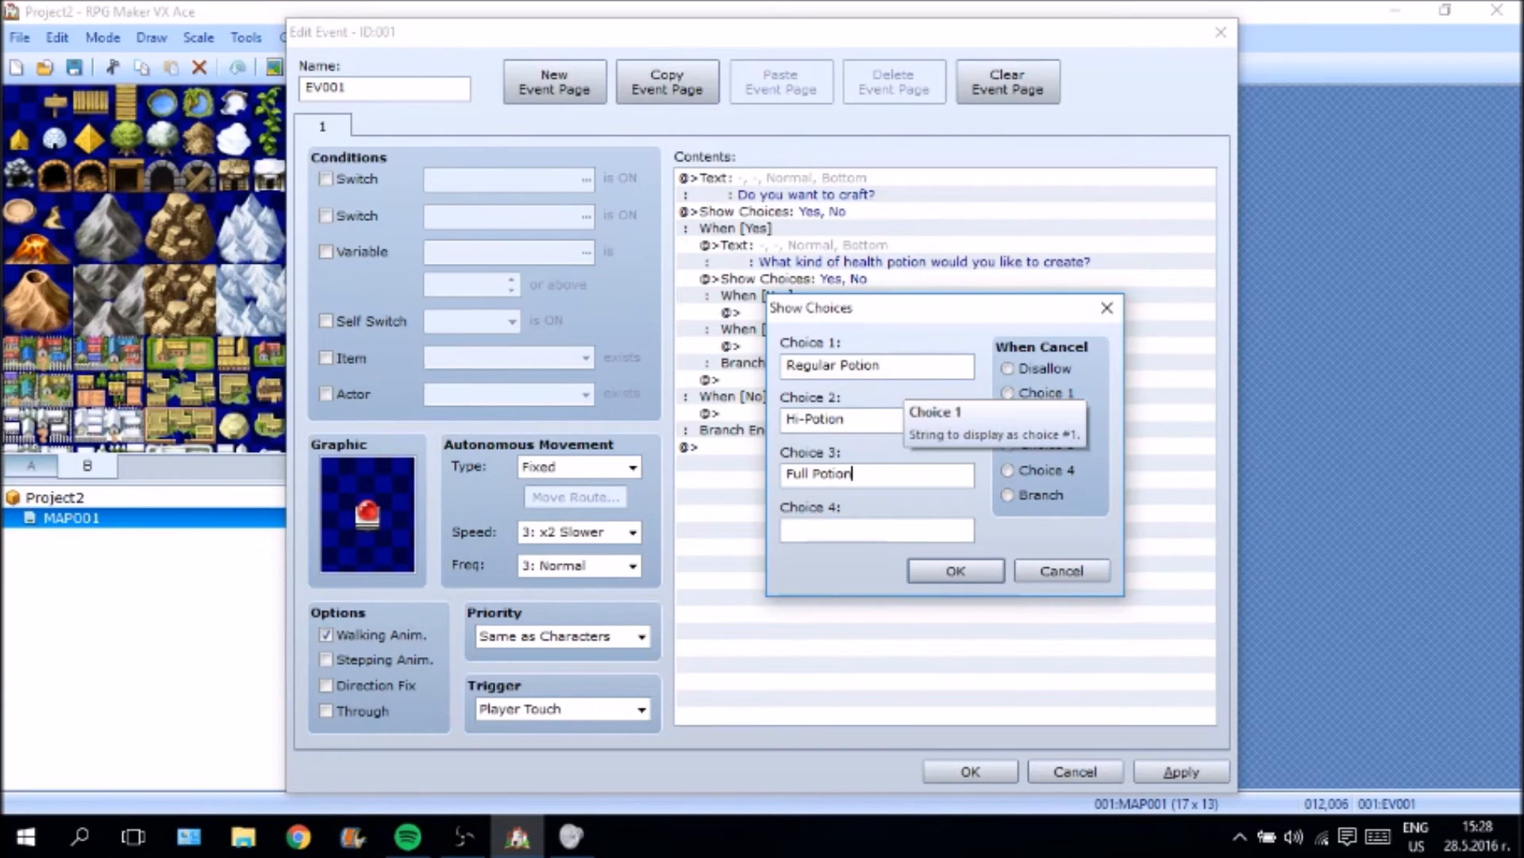
pyautogui.click(956, 570)
pyautogui.click(913, 349)
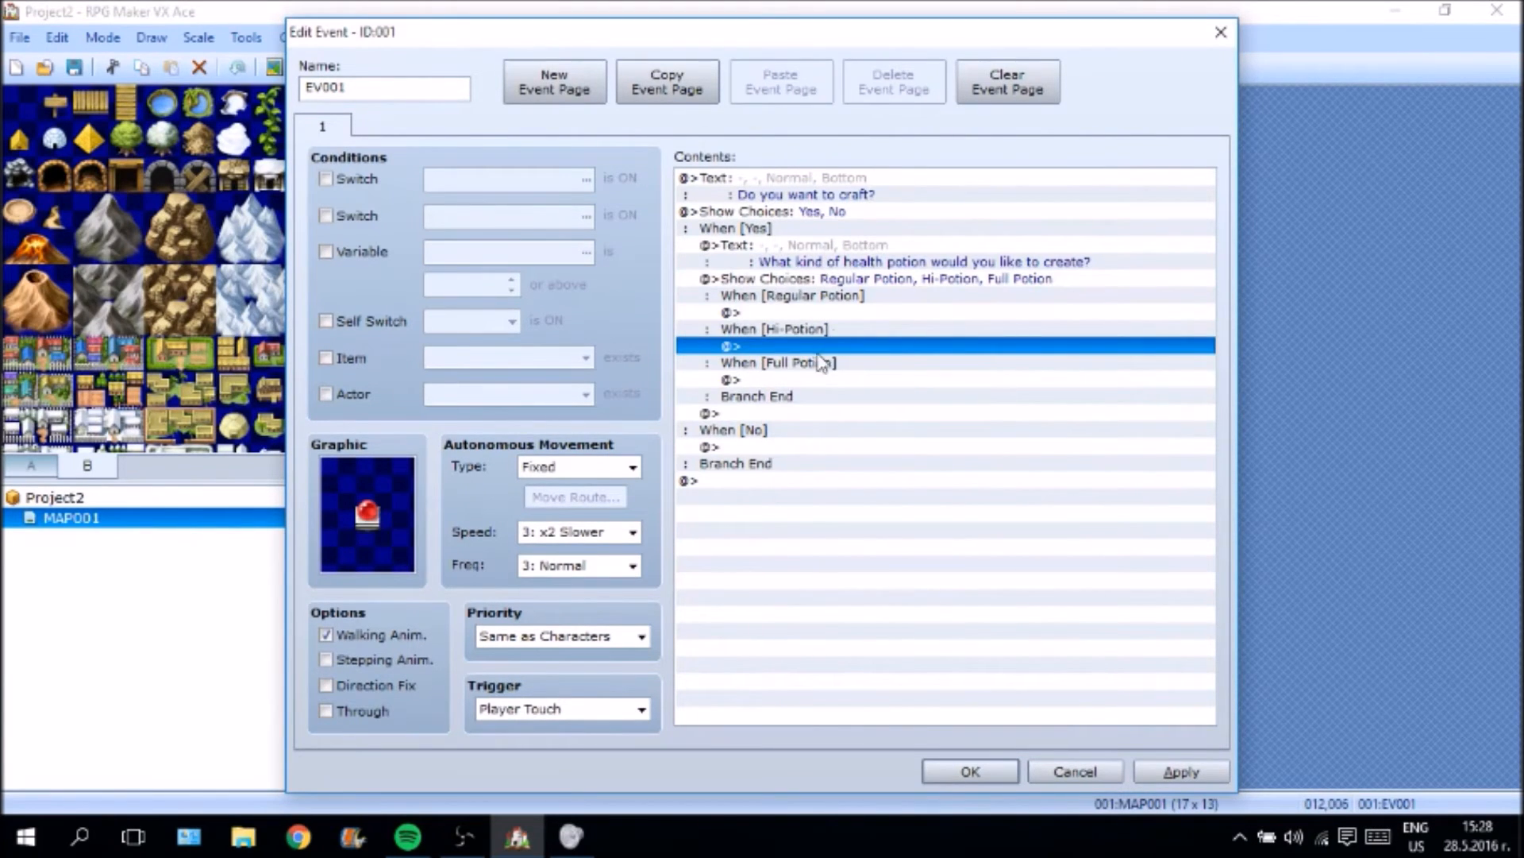
pyautogui.click(855, 313)
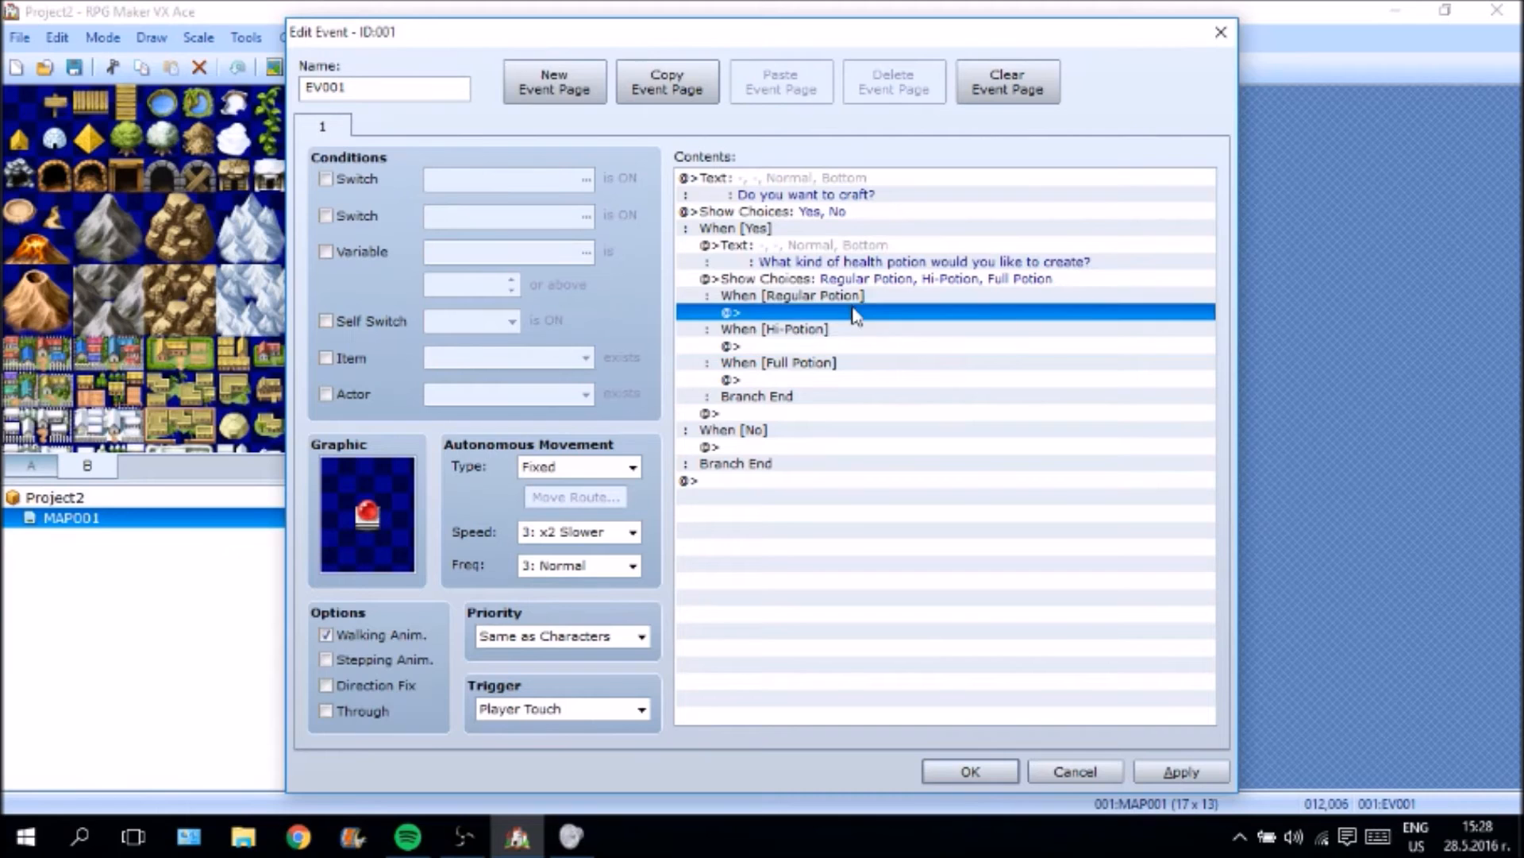
pyautogui.click(784, 347)
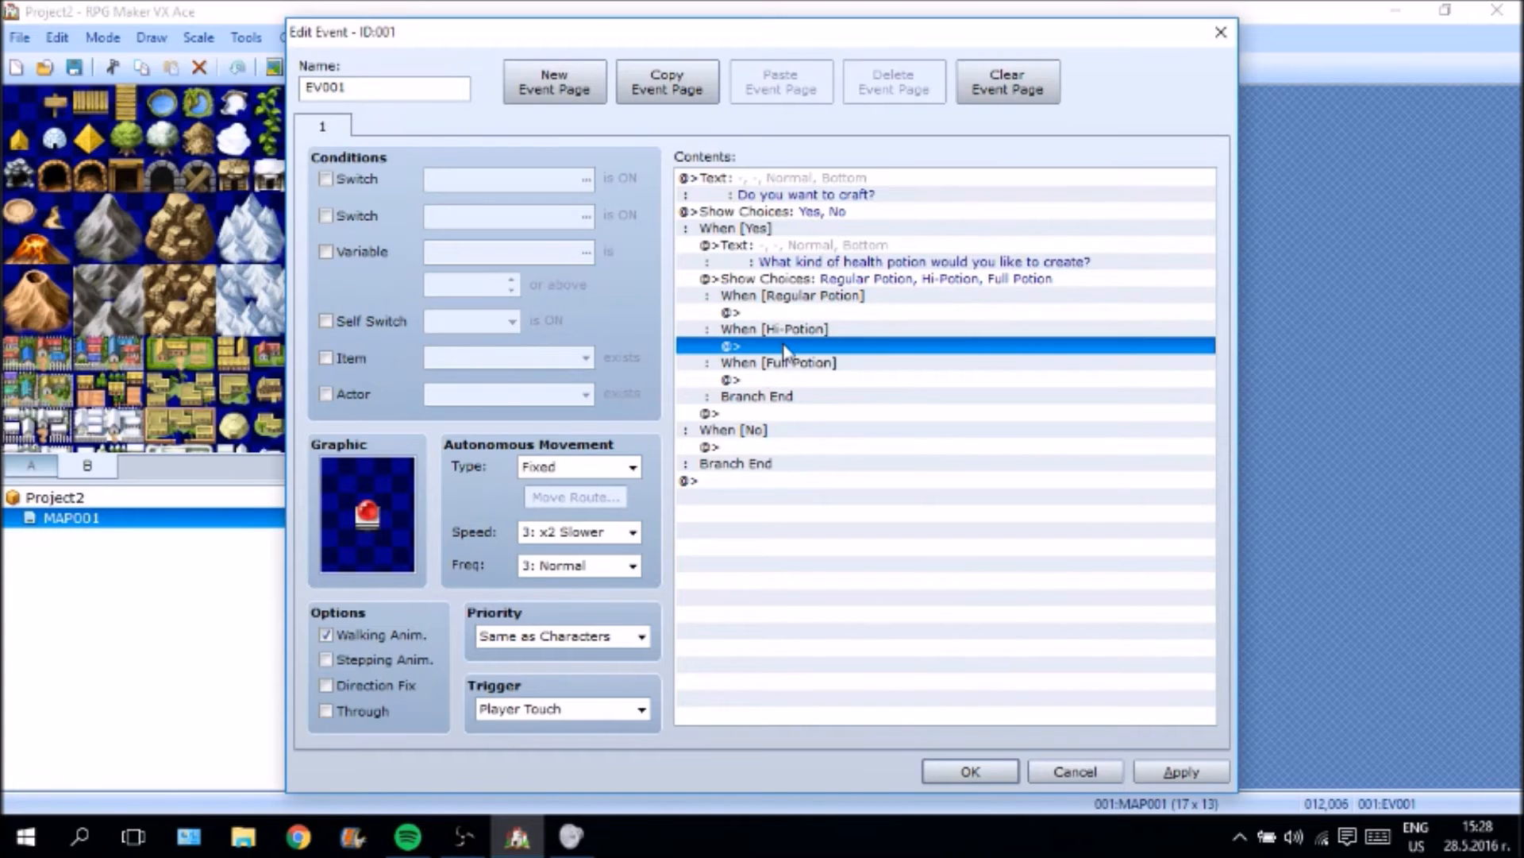
pyautogui.click(883, 281)
pyautogui.click(888, 293)
pyautogui.click(898, 262)
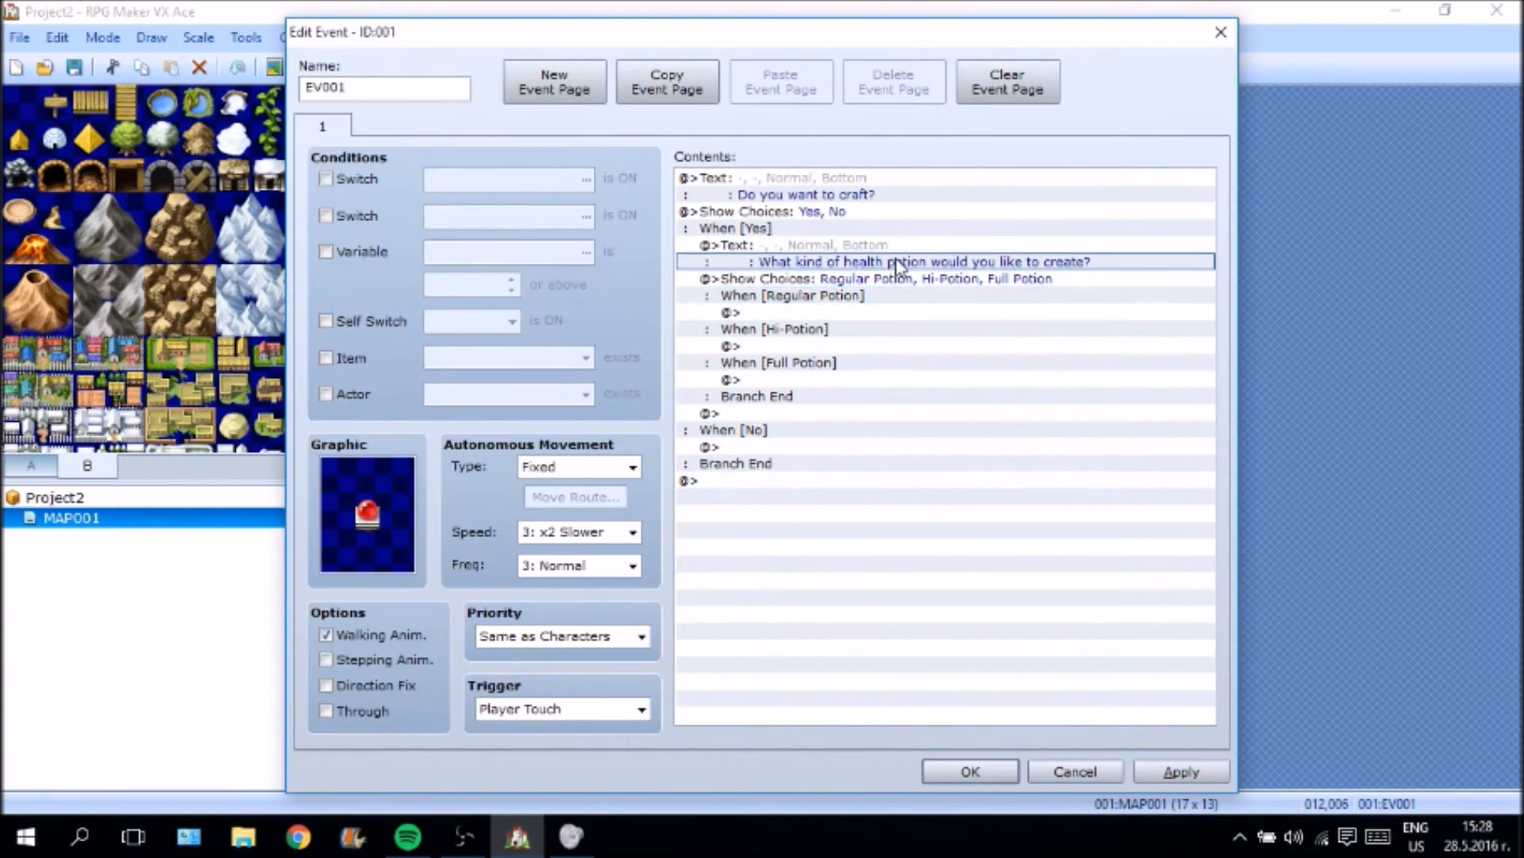
pyautogui.click(826, 314)
pyautogui.click(831, 347)
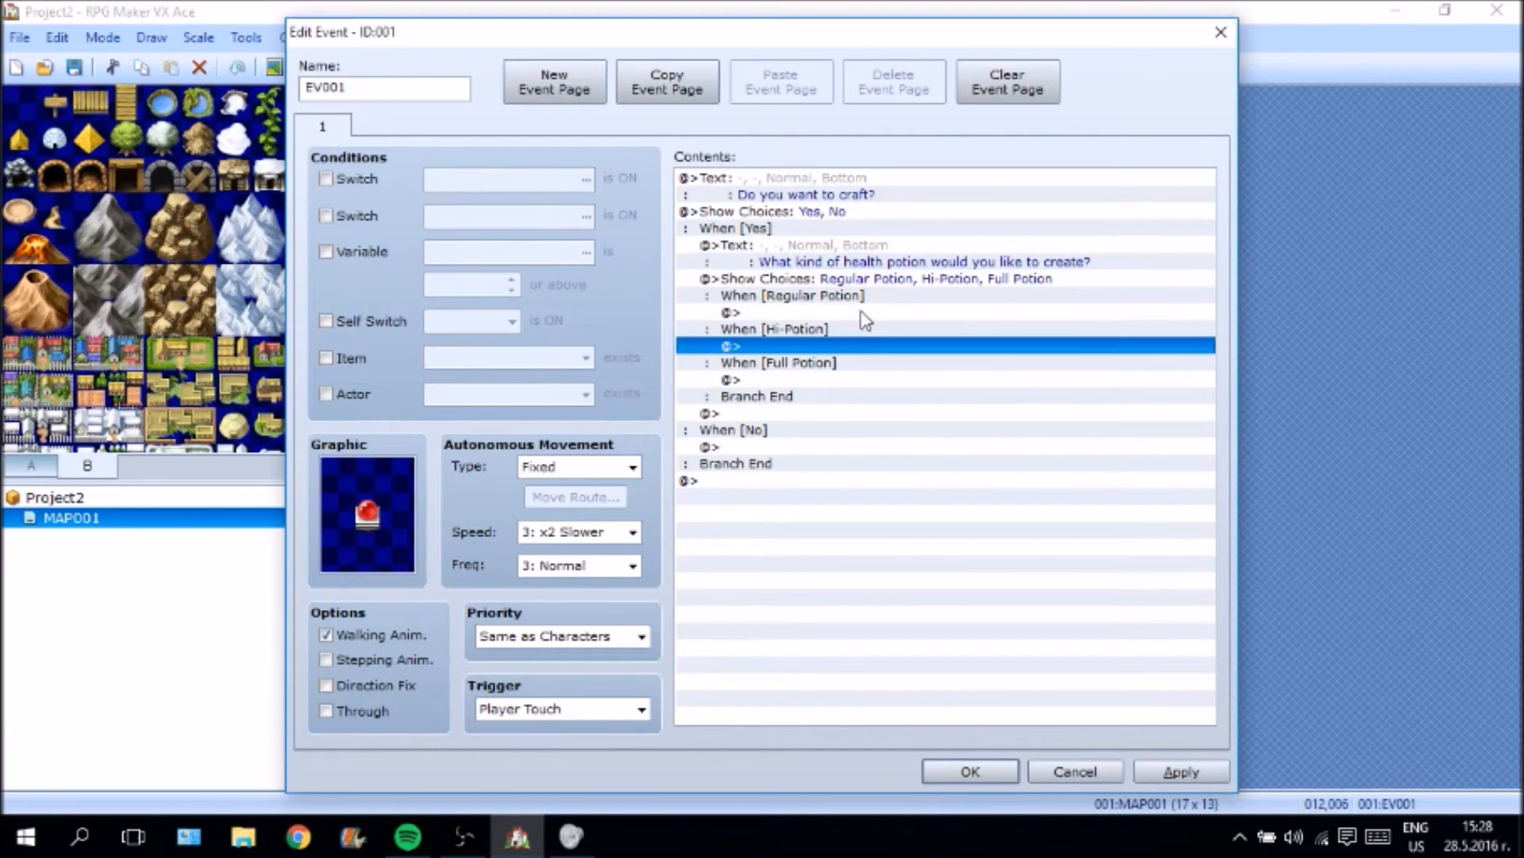
# Add a conditional branch under the Regular Potion choice that checks for item 017:HealthPot Resource in the inventory.
pyautogui.doubleClick(861, 312)
pyautogui.click(869, 527)
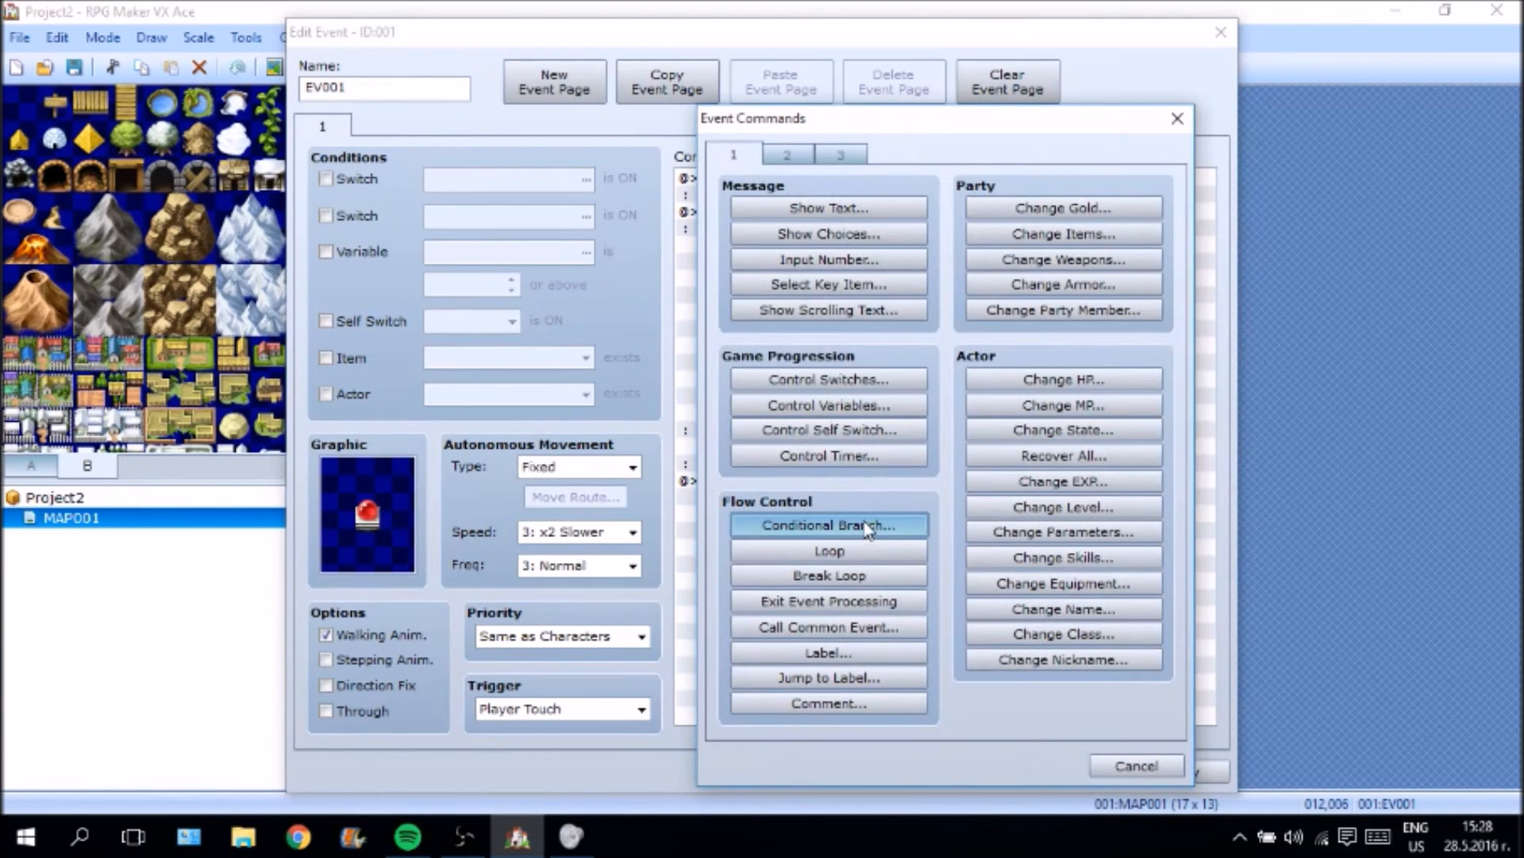
pyautogui.click(885, 282)
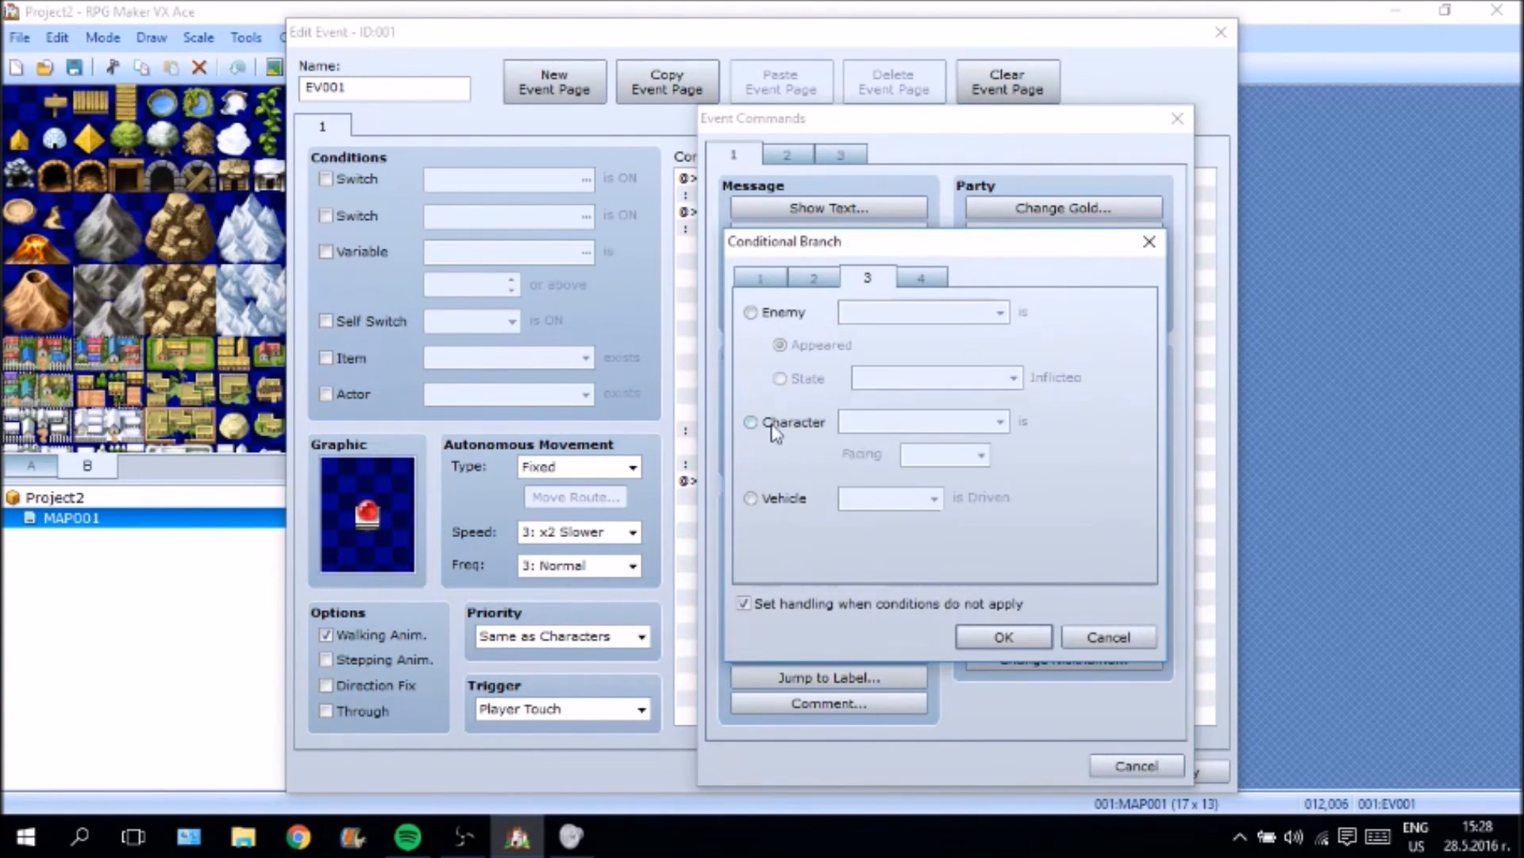
pyautogui.click(917, 278)
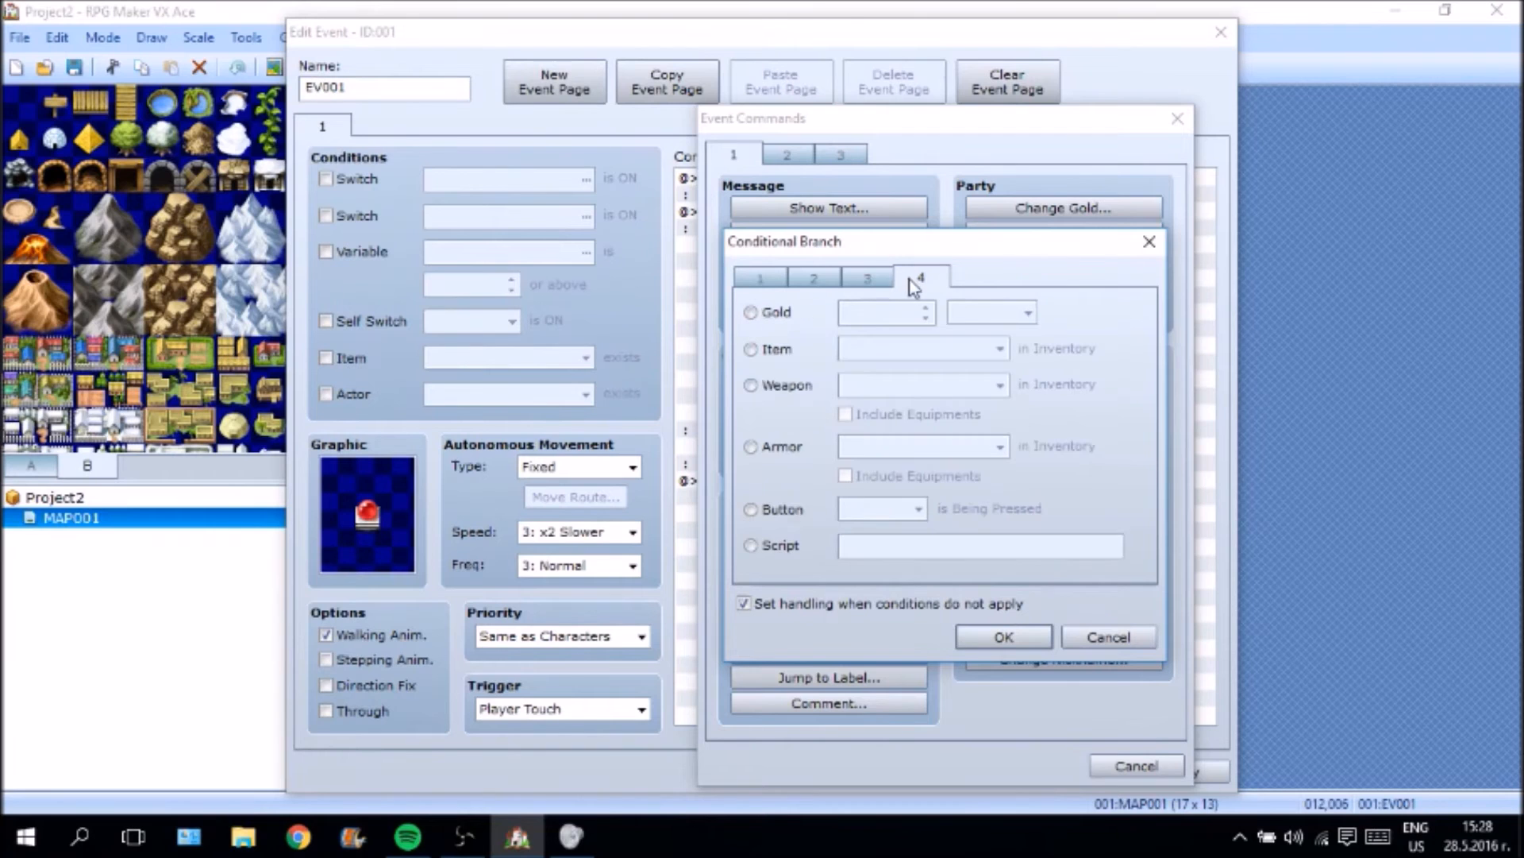
pyautogui.click(778, 350)
pyautogui.click(866, 352)
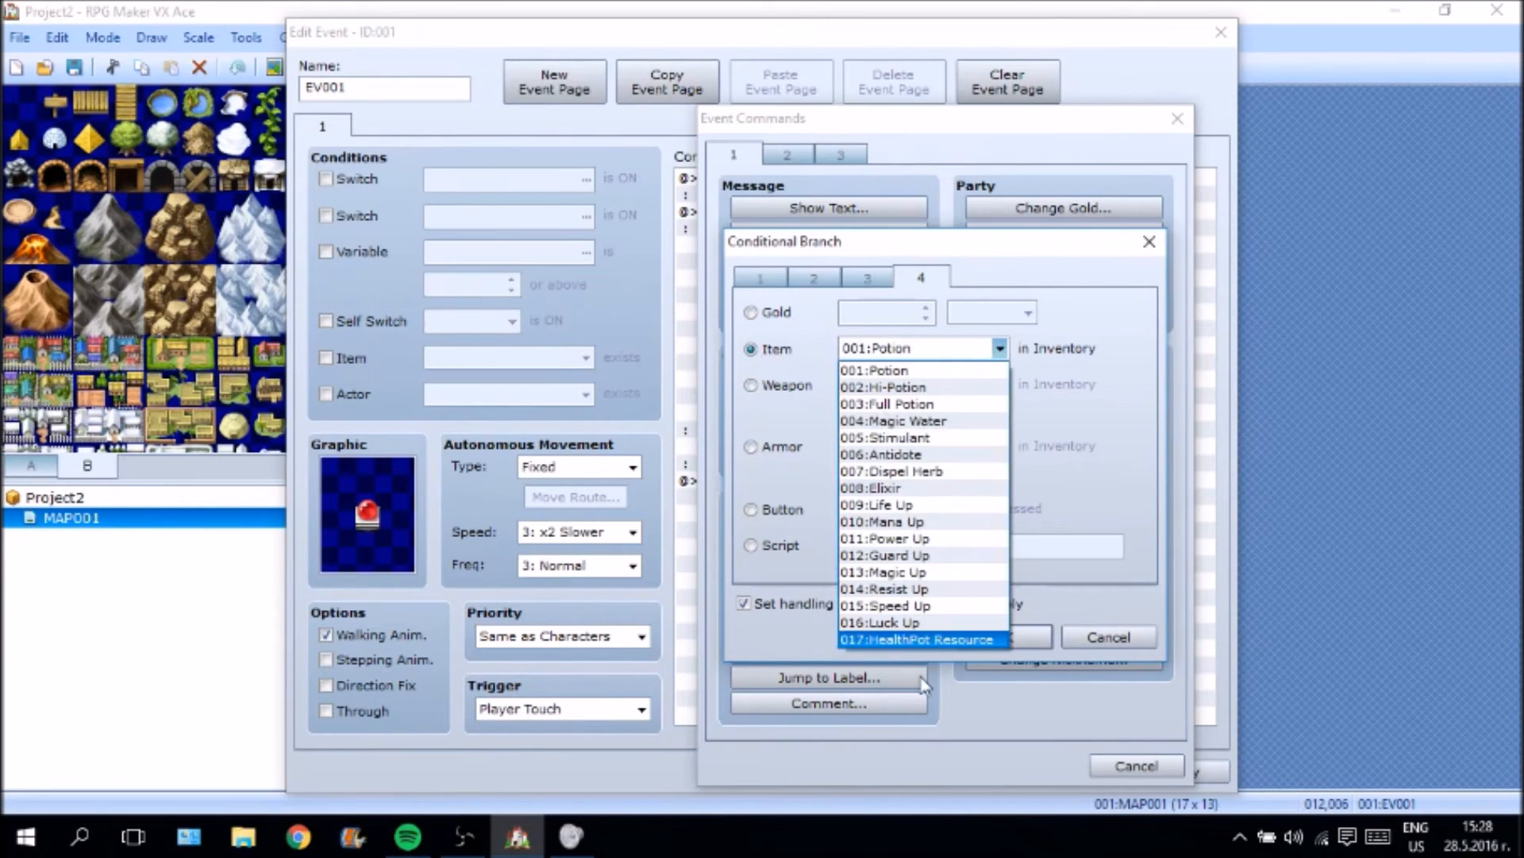
pyautogui.click(932, 638)
pyautogui.click(1004, 636)
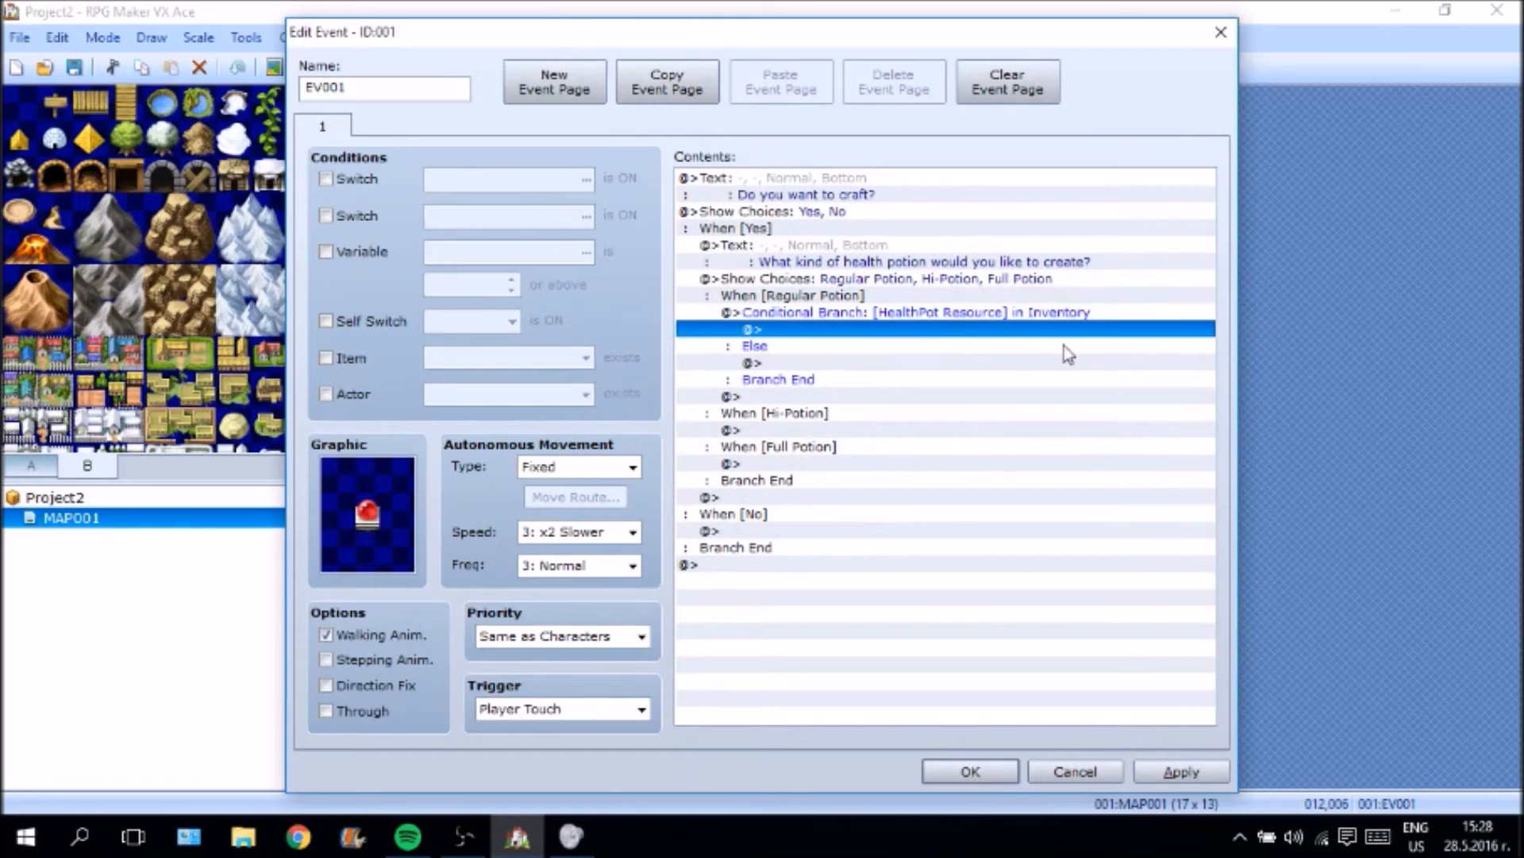
pyautogui.click(994, 313)
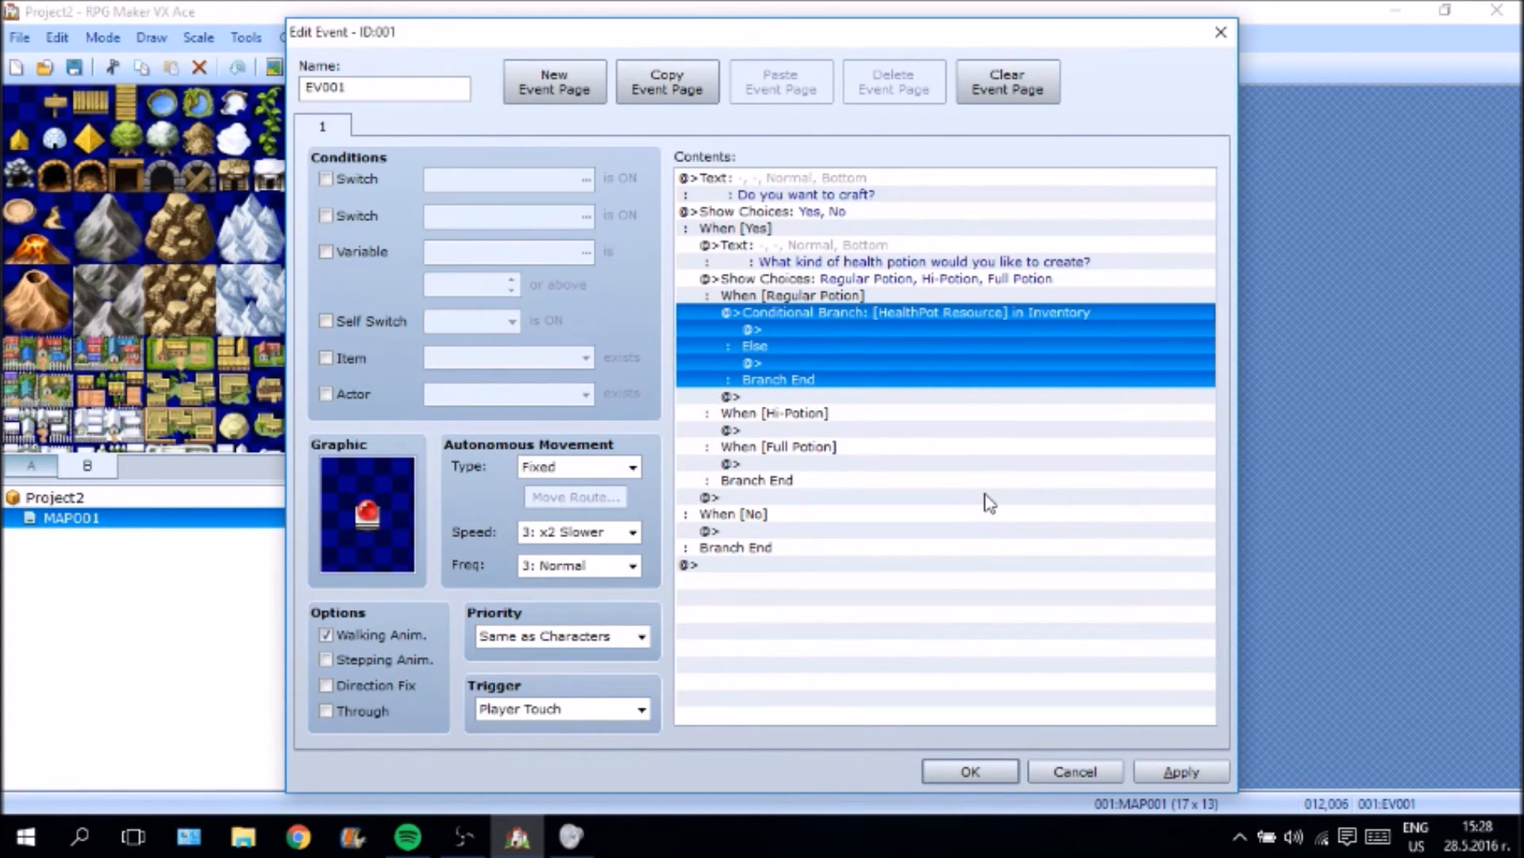
pyautogui.click(896, 297)
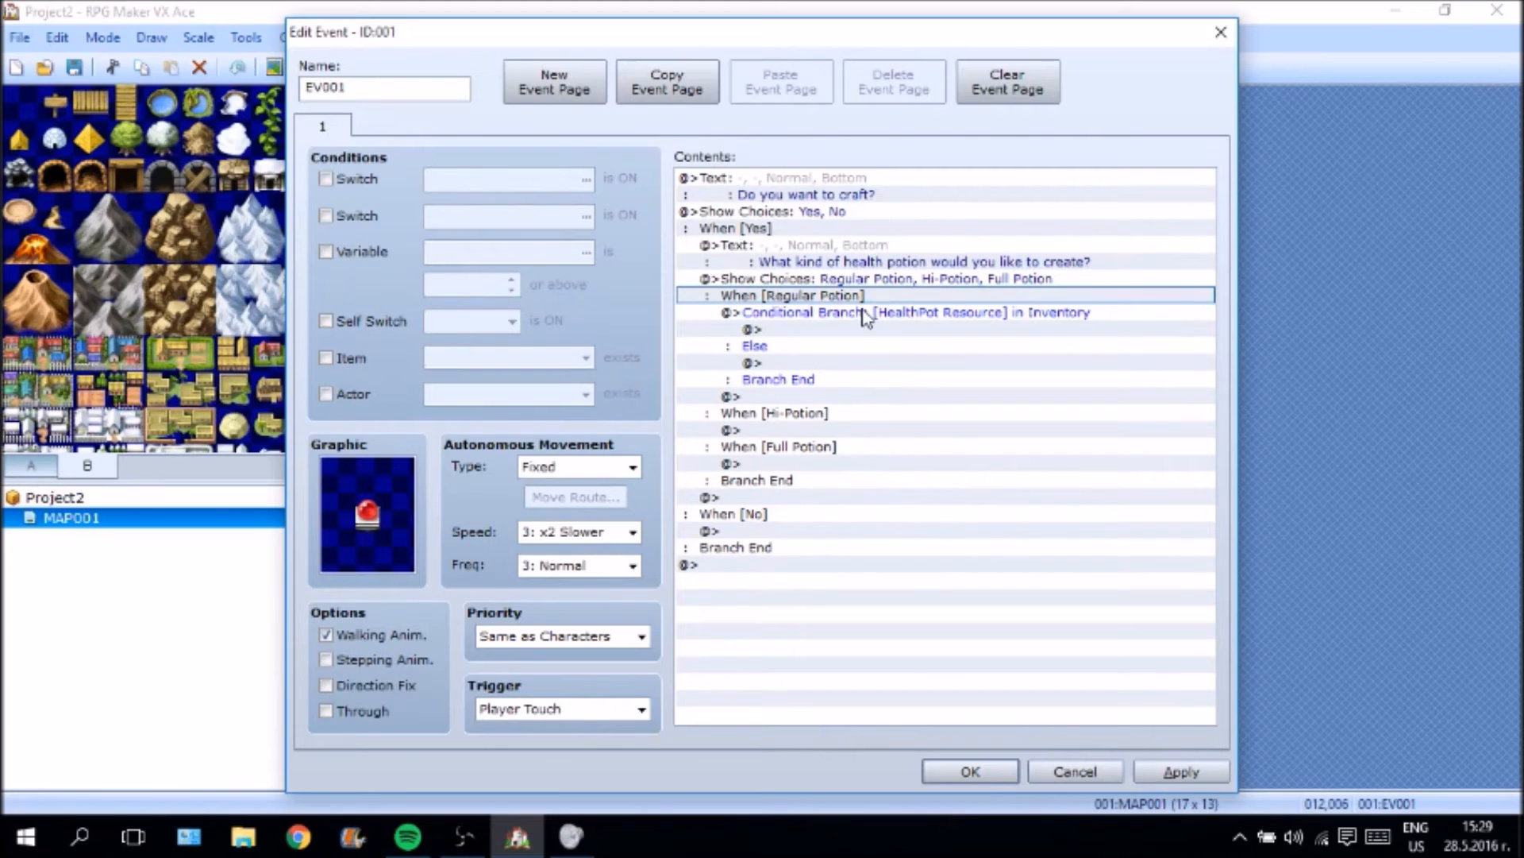
pyautogui.click(989, 262)
pyautogui.click(864, 279)
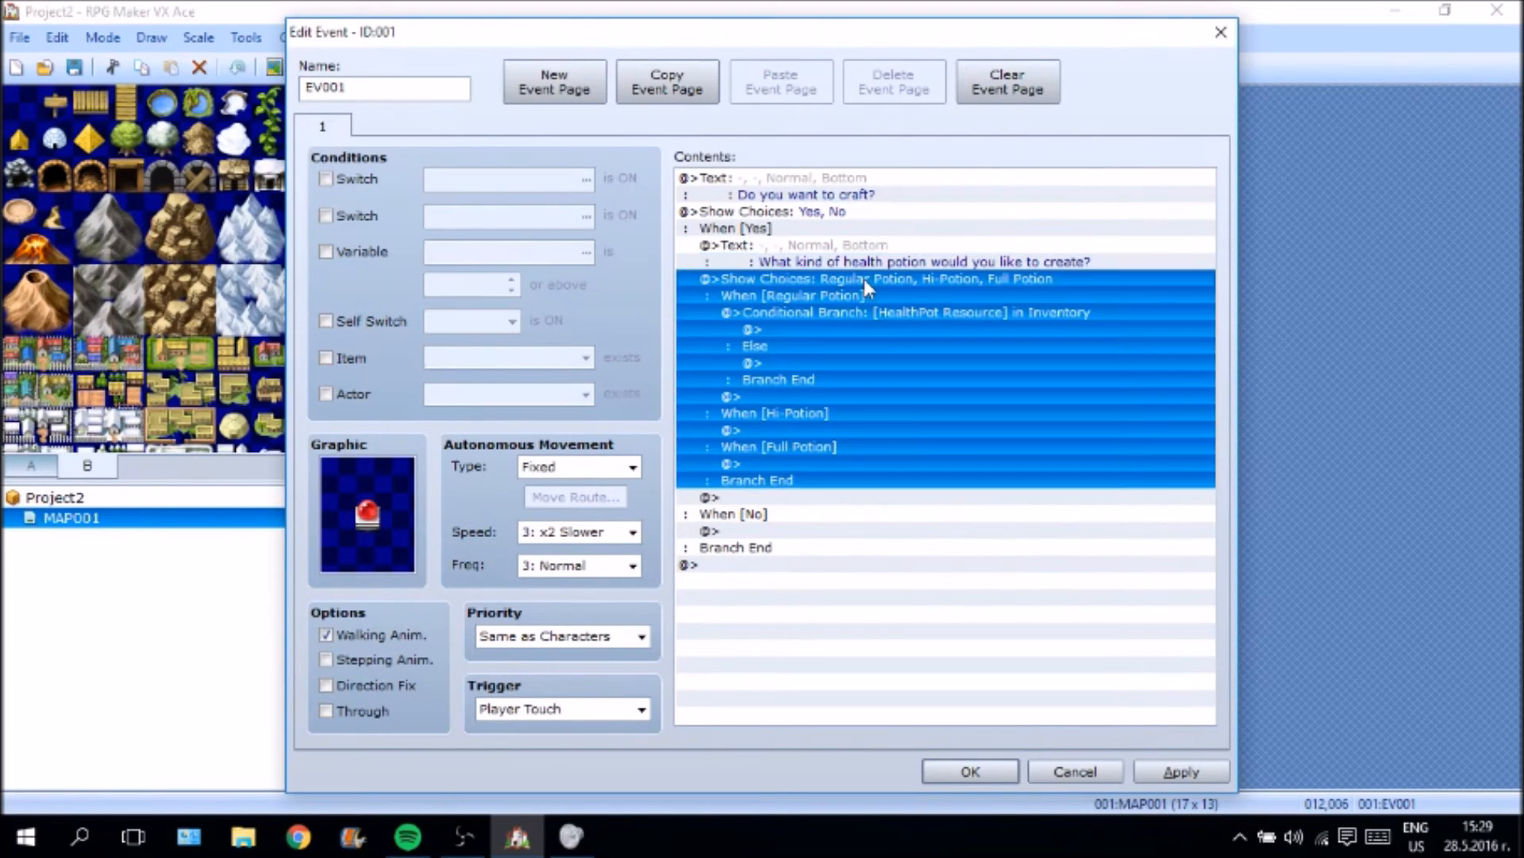
pyautogui.click(926, 262)
pyautogui.click(847, 347)
pyautogui.click(852, 332)
pyautogui.rightClick(851, 331)
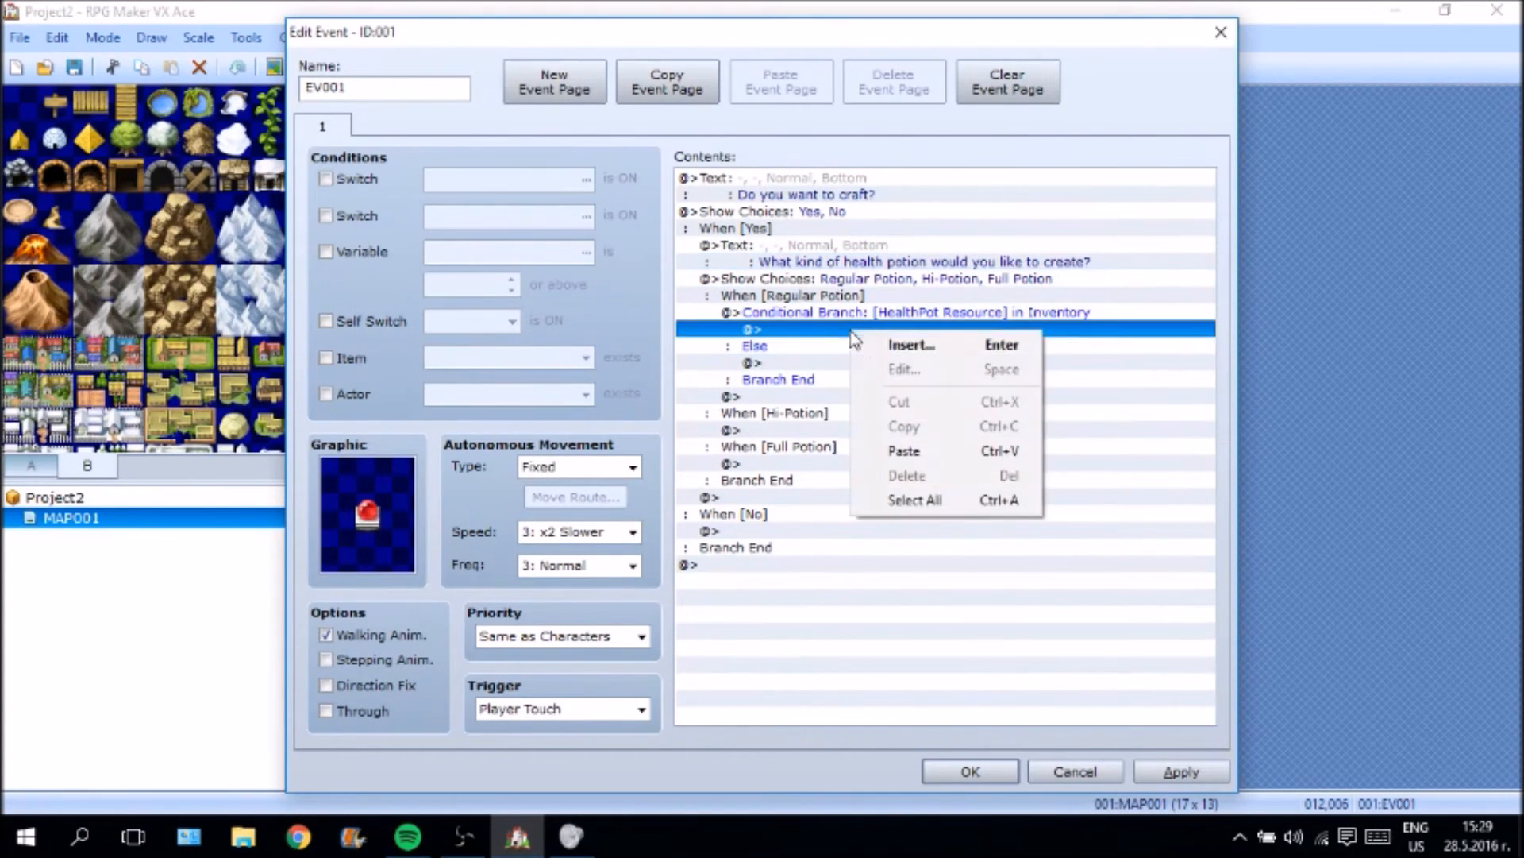
pyautogui.click(916, 316)
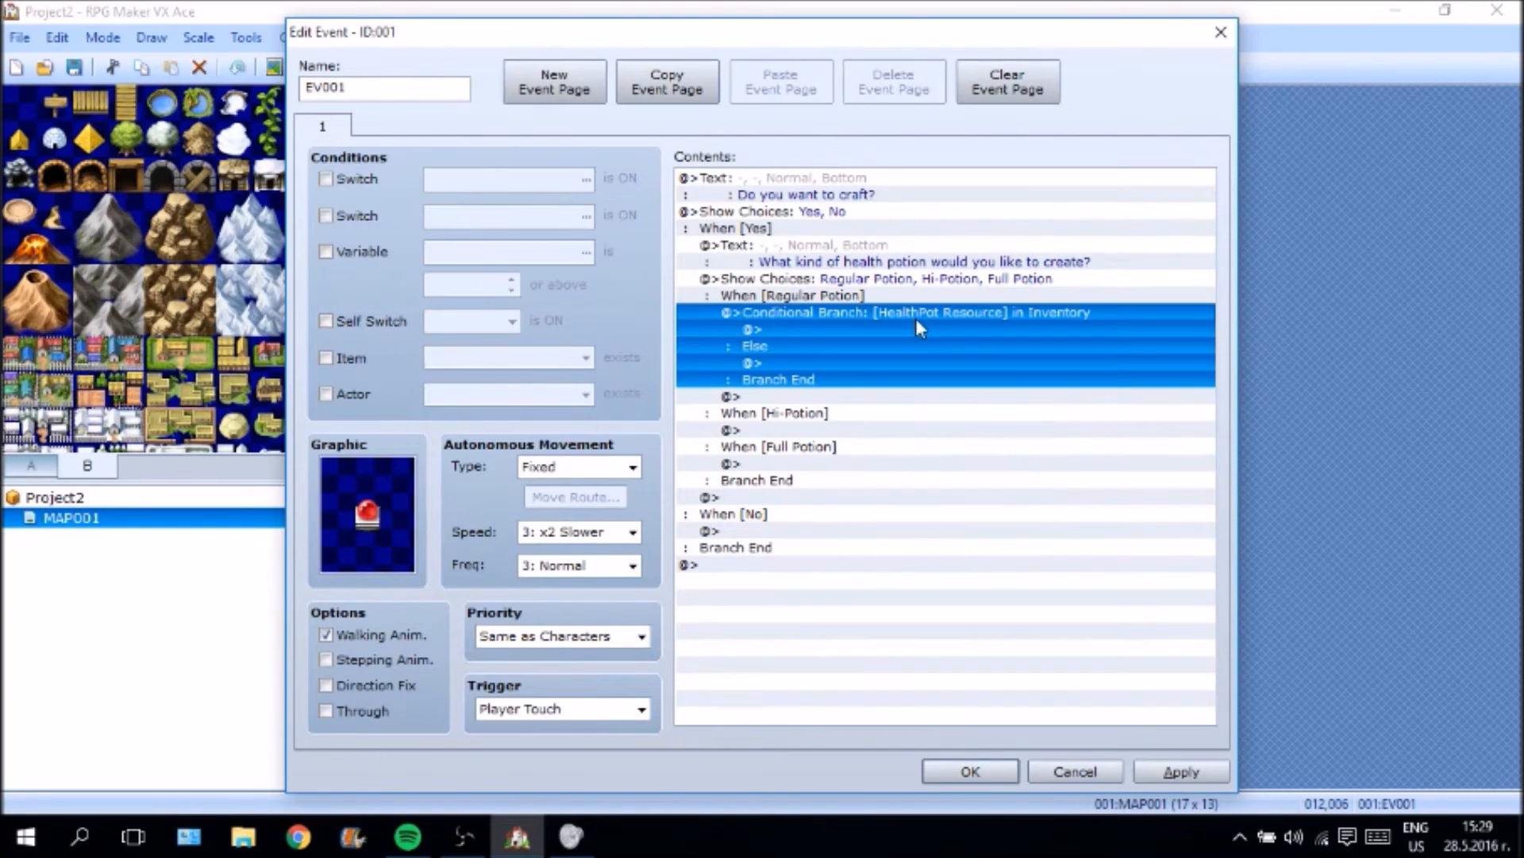
pyautogui.click(997, 299)
pyautogui.click(974, 333)
pyautogui.click(967, 343)
pyautogui.click(960, 316)
pyautogui.click(957, 330)
pyautogui.rightClick(956, 332)
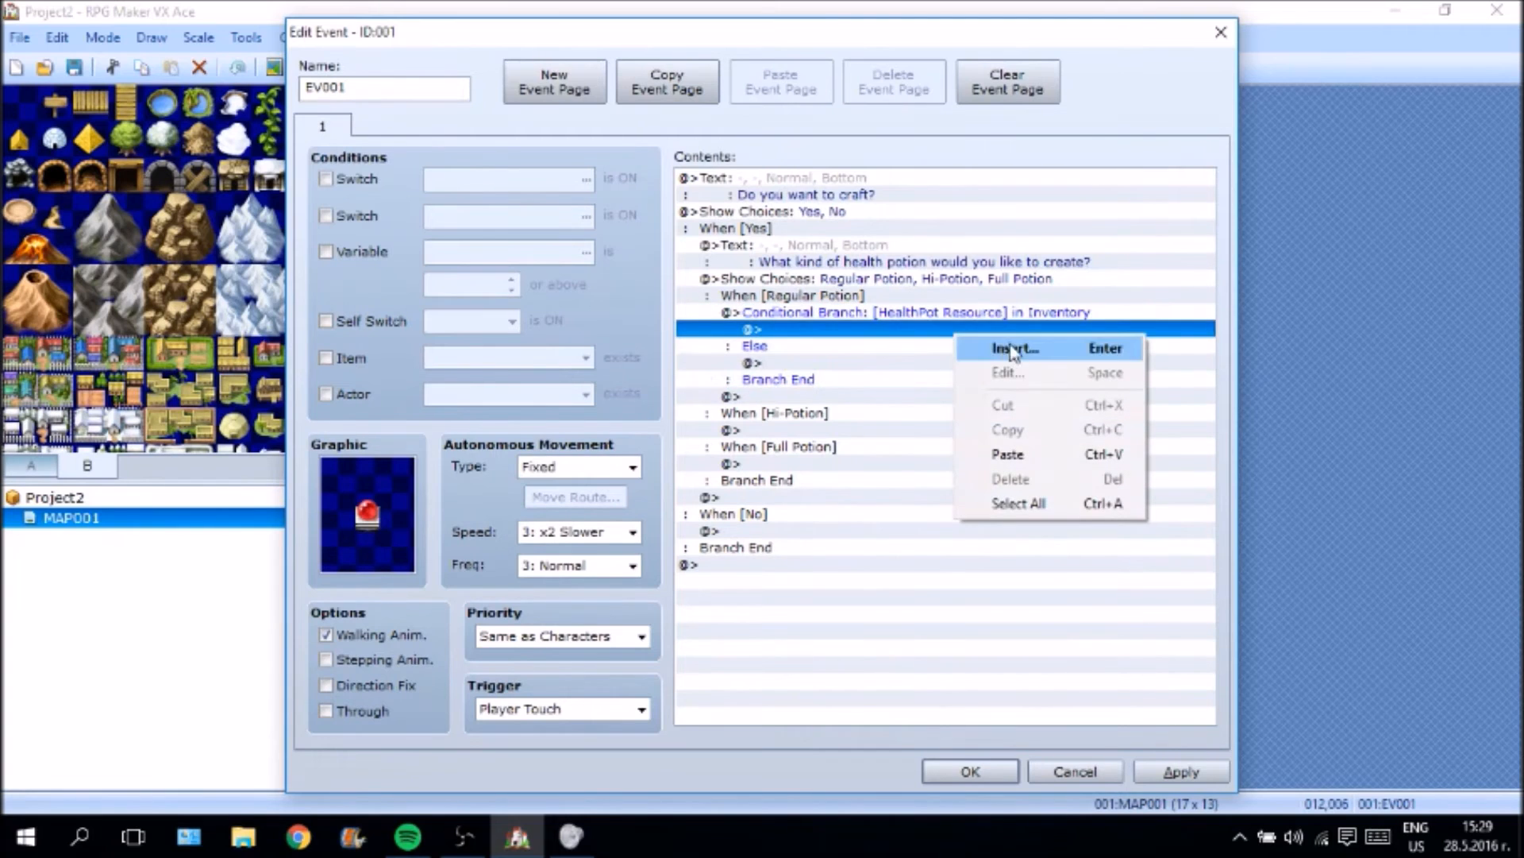
pyautogui.click(941, 334)
pyautogui.rightClick(938, 335)
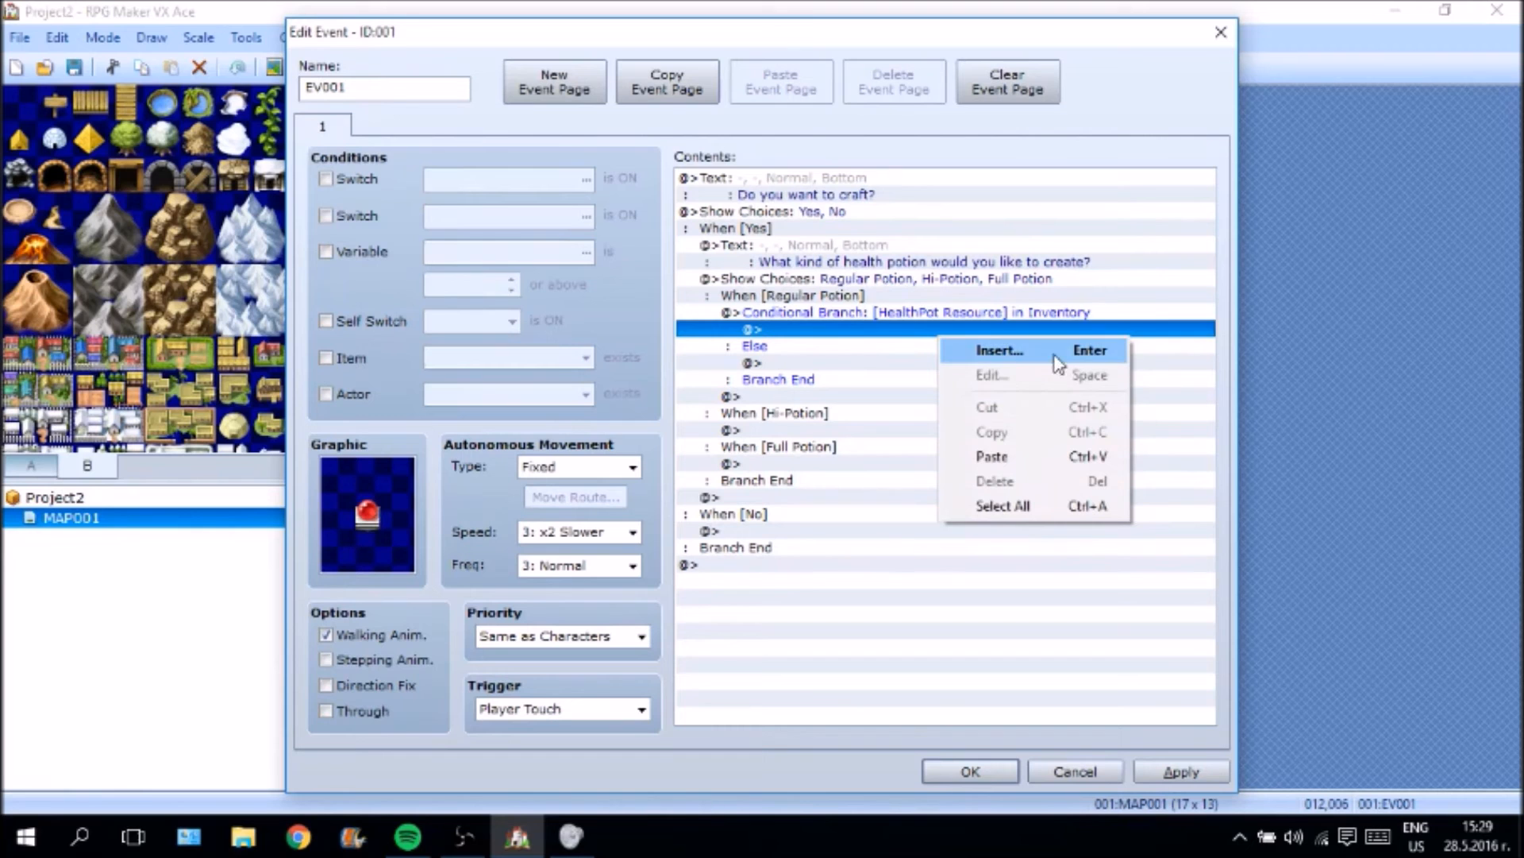
pyautogui.click(1055, 357)
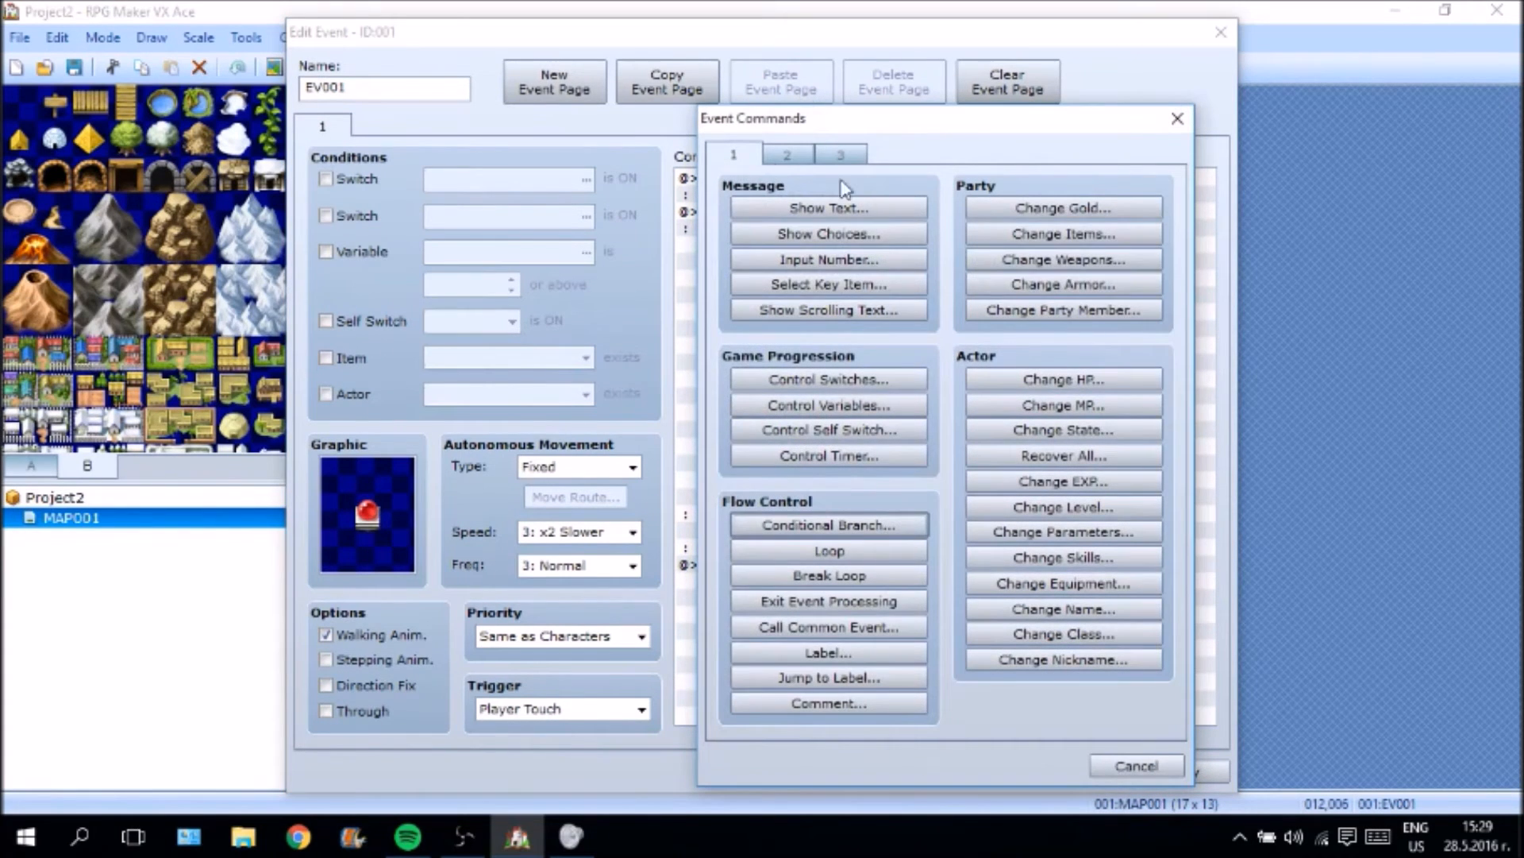
pyautogui.click(828, 524)
pyautogui.click(1146, 244)
pyautogui.press('Escape')
# Insert a Show Text command inside the HealthPot Resource branch reading "You have succesfully a Regular healthpot.".
pyautogui.rightClick(765, 329)
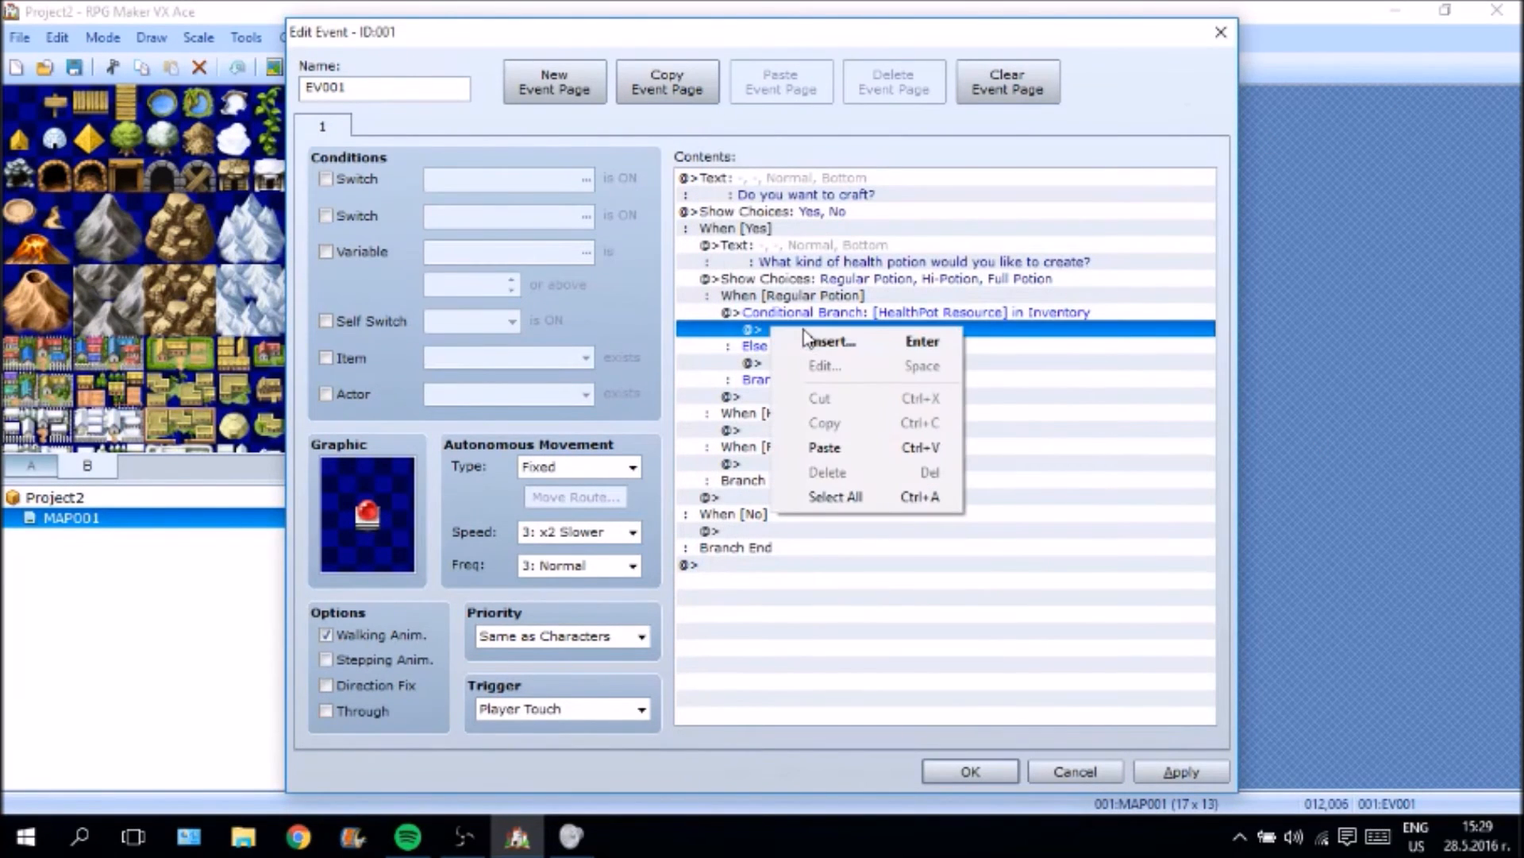
pyautogui.click(850, 341)
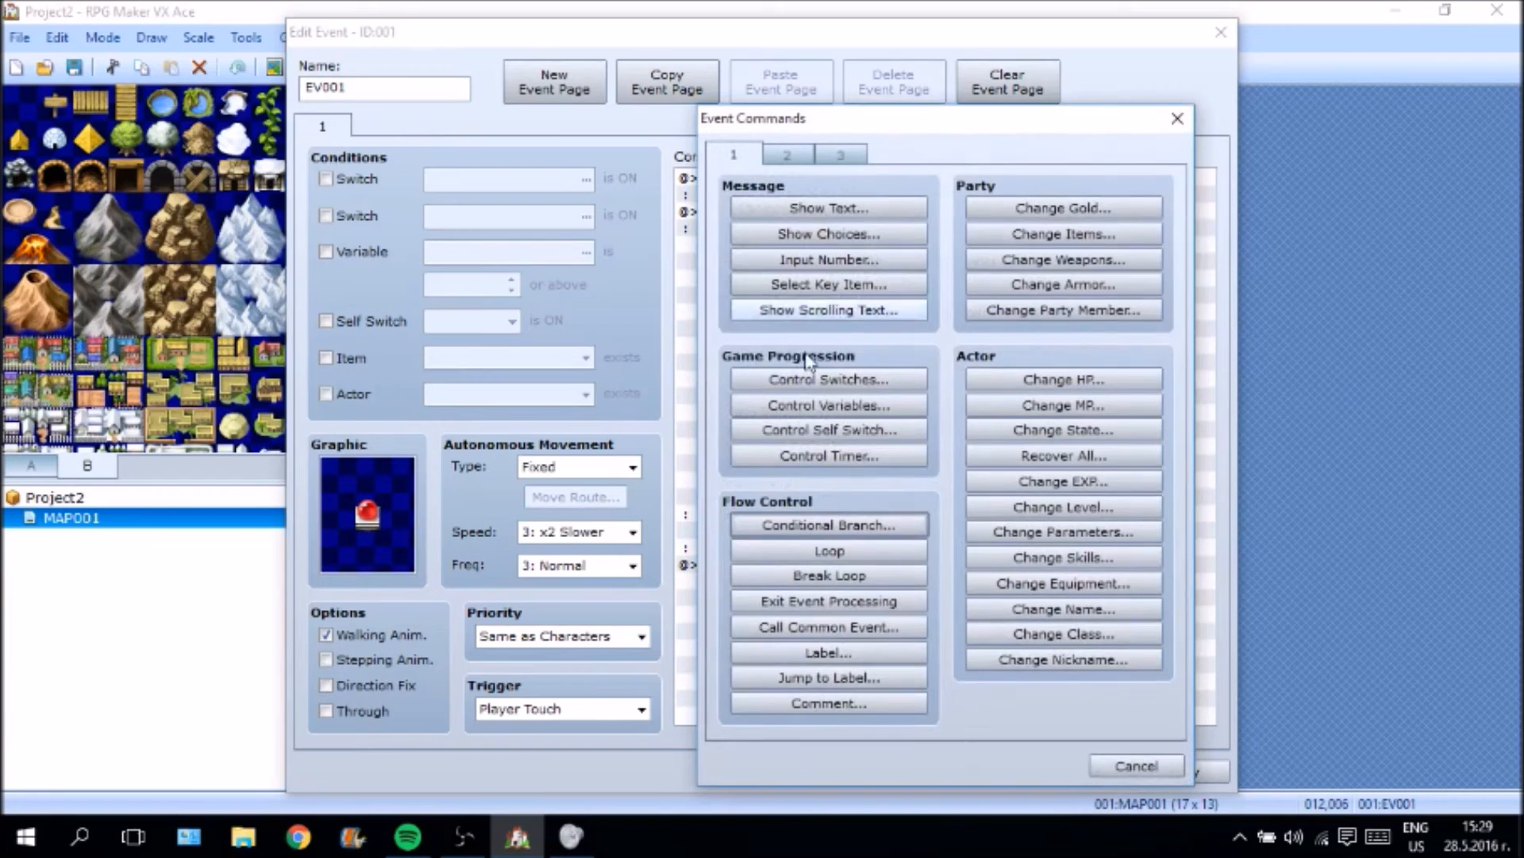
pyautogui.click(798, 156)
pyautogui.click(754, 153)
pyautogui.click(776, 216)
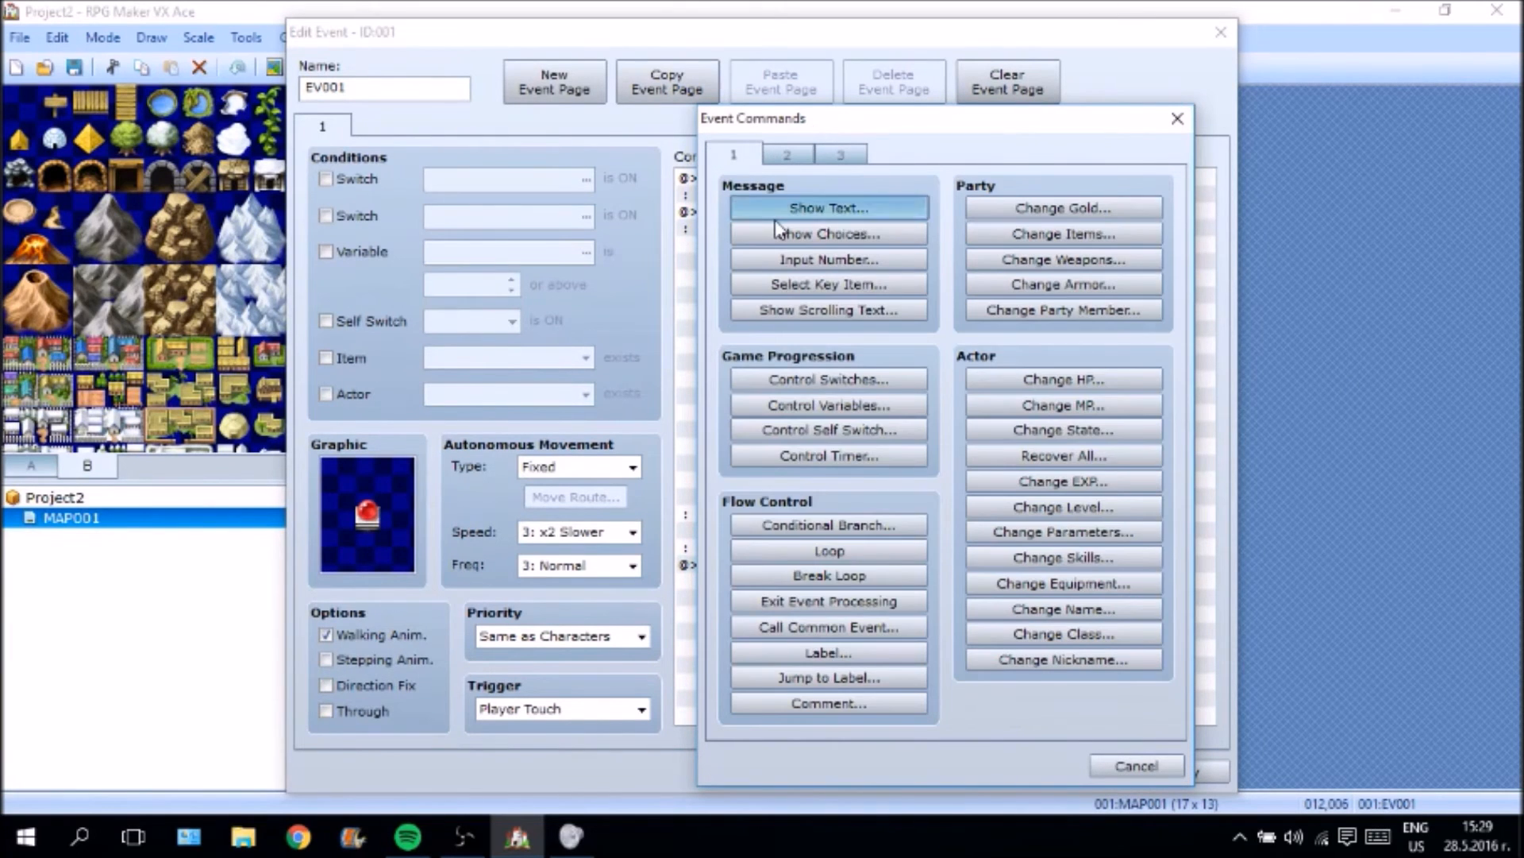
pyautogui.write('You have succesful')
pyautogui.press('BackSpace')
pyautogui.press('BackSpace')
pyautogui.press('BackSpace')
pyautogui.write('sful')
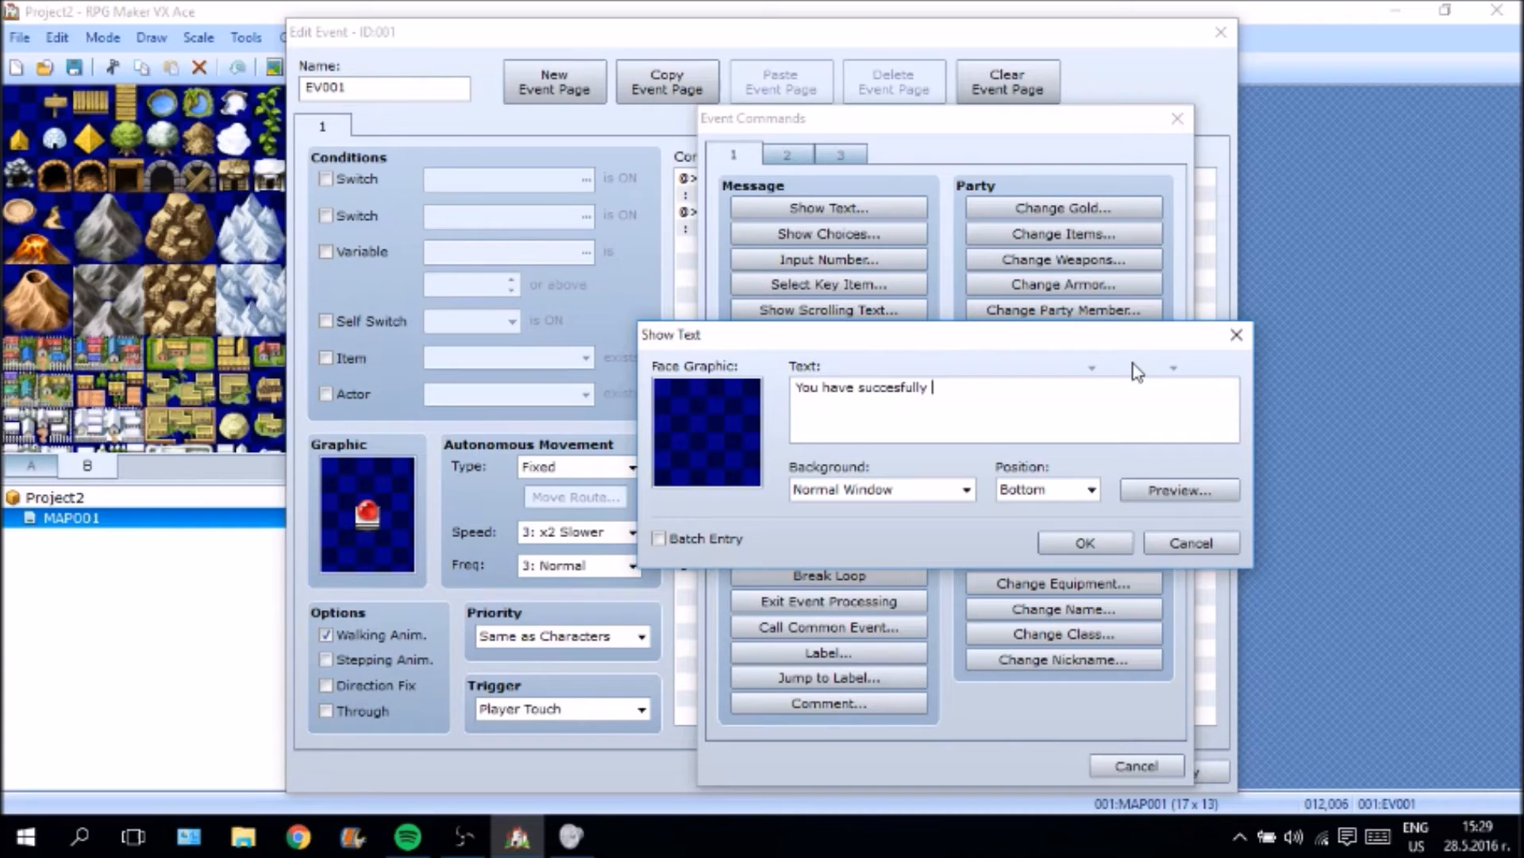
pyautogui.write('a Regular healthpot.')
pyautogui.press('Tab')
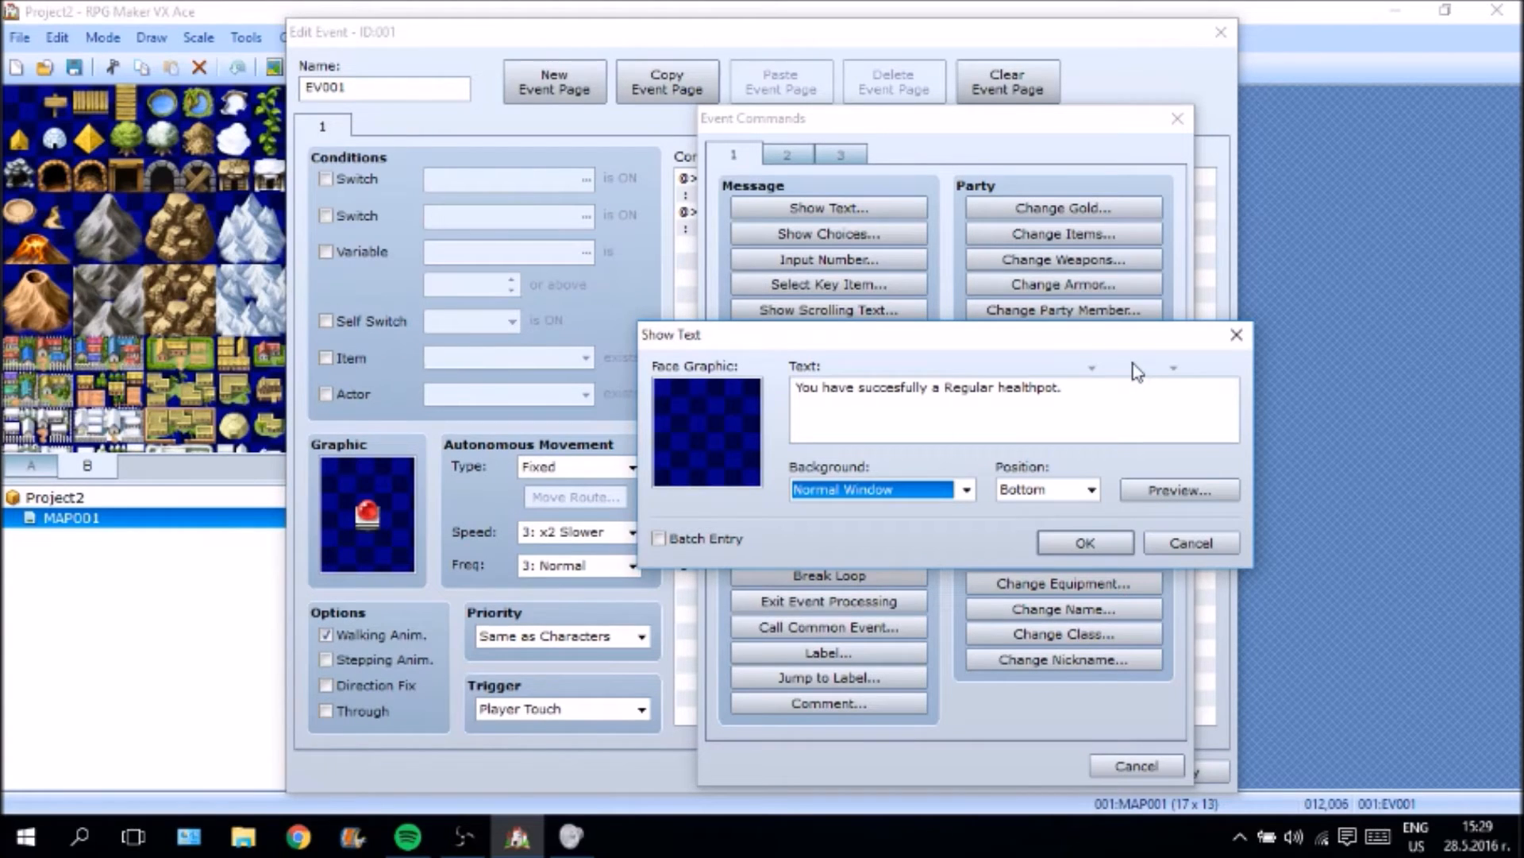
# Add the lines "+1 Regular Health Potion" and "-1 HEalthPot Resource" to the crafting message and confirm it.
pyautogui.click(1158, 406)
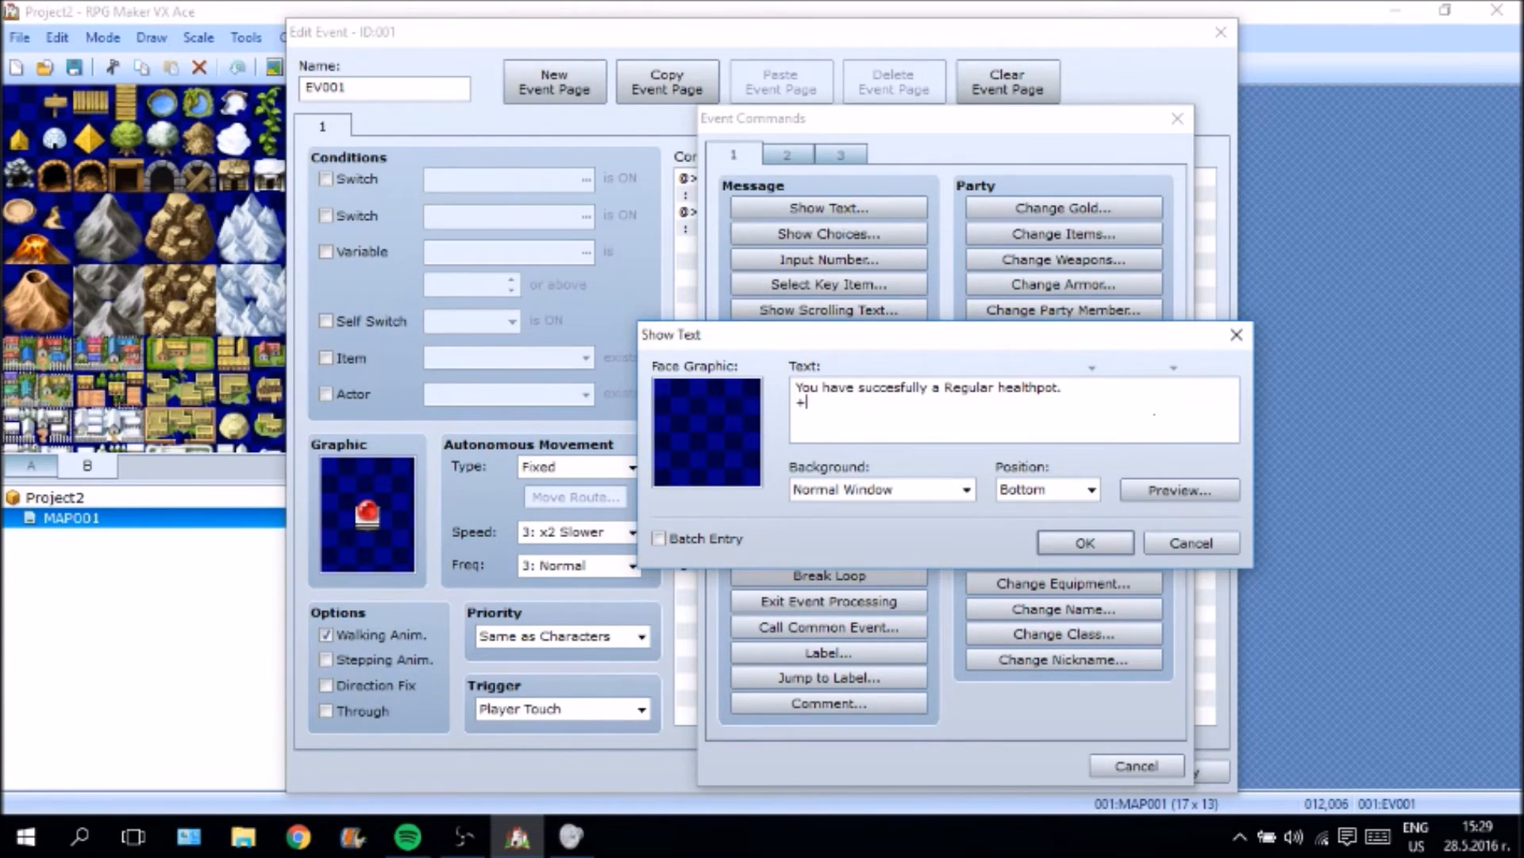
pyautogui.write('+1 Hea')
pyautogui.write('lthPotion')
pyautogui.write('Regular')
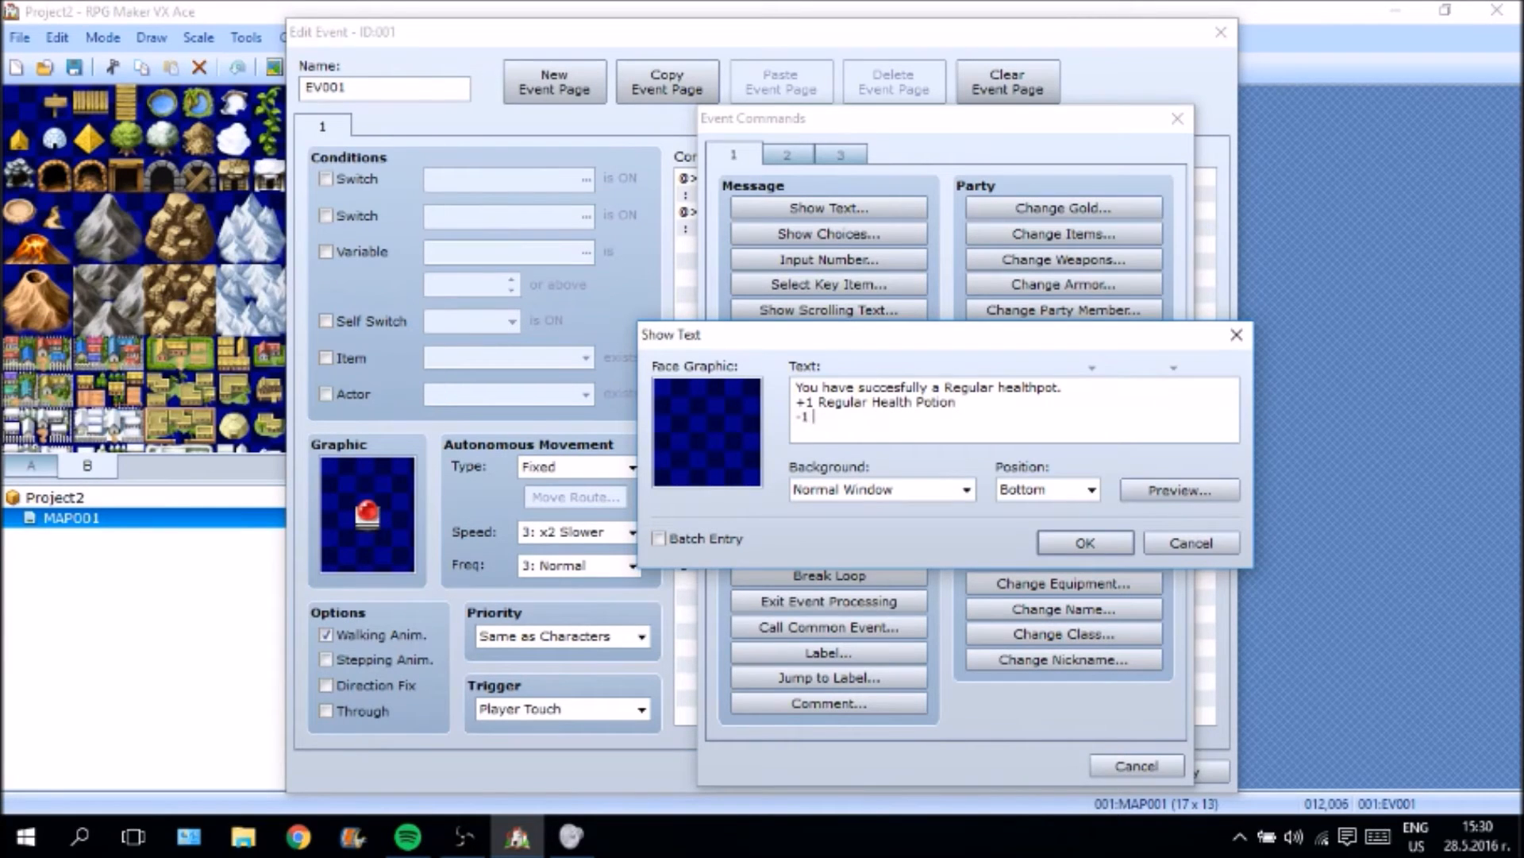
pyautogui.write('HEalthPot Resource')
pyautogui.click(1076, 537)
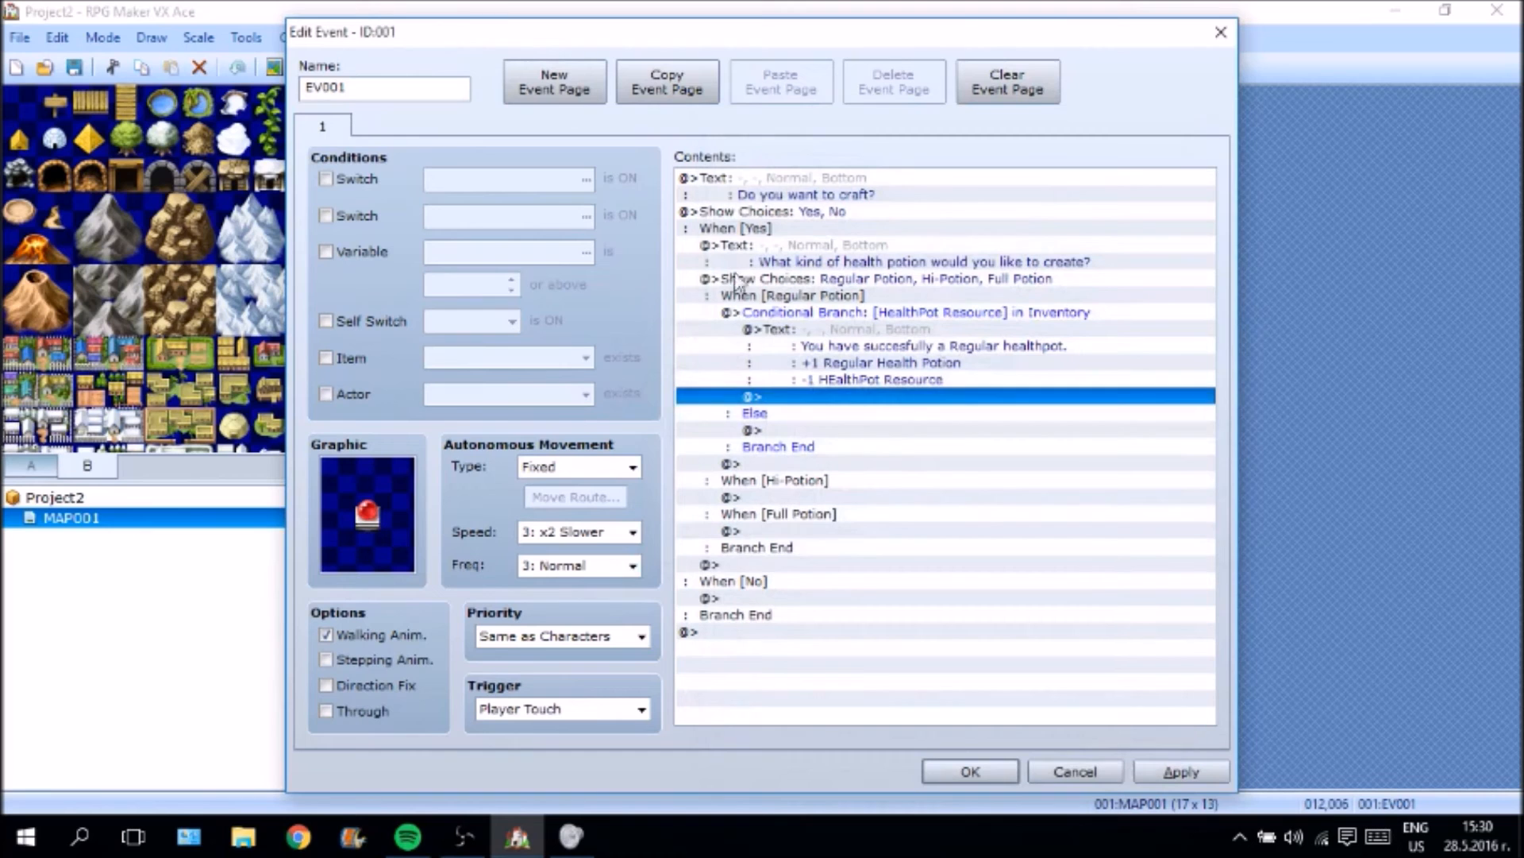
# Insert a Change Items command below the crafting message that increases 001:Potion by 1.
pyautogui.rightClick(822, 395)
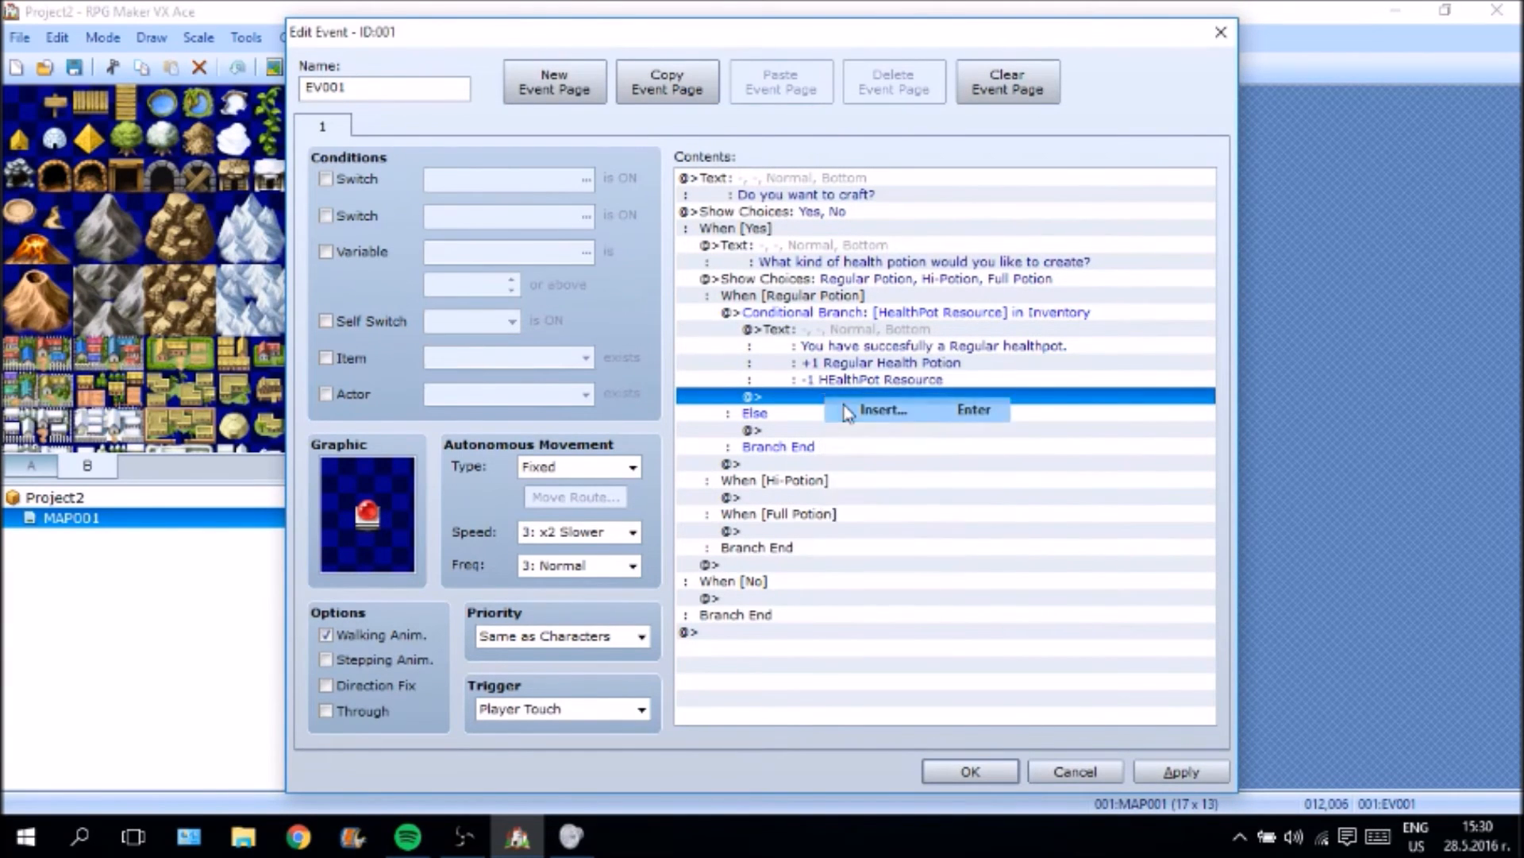
pyautogui.click(827, 409)
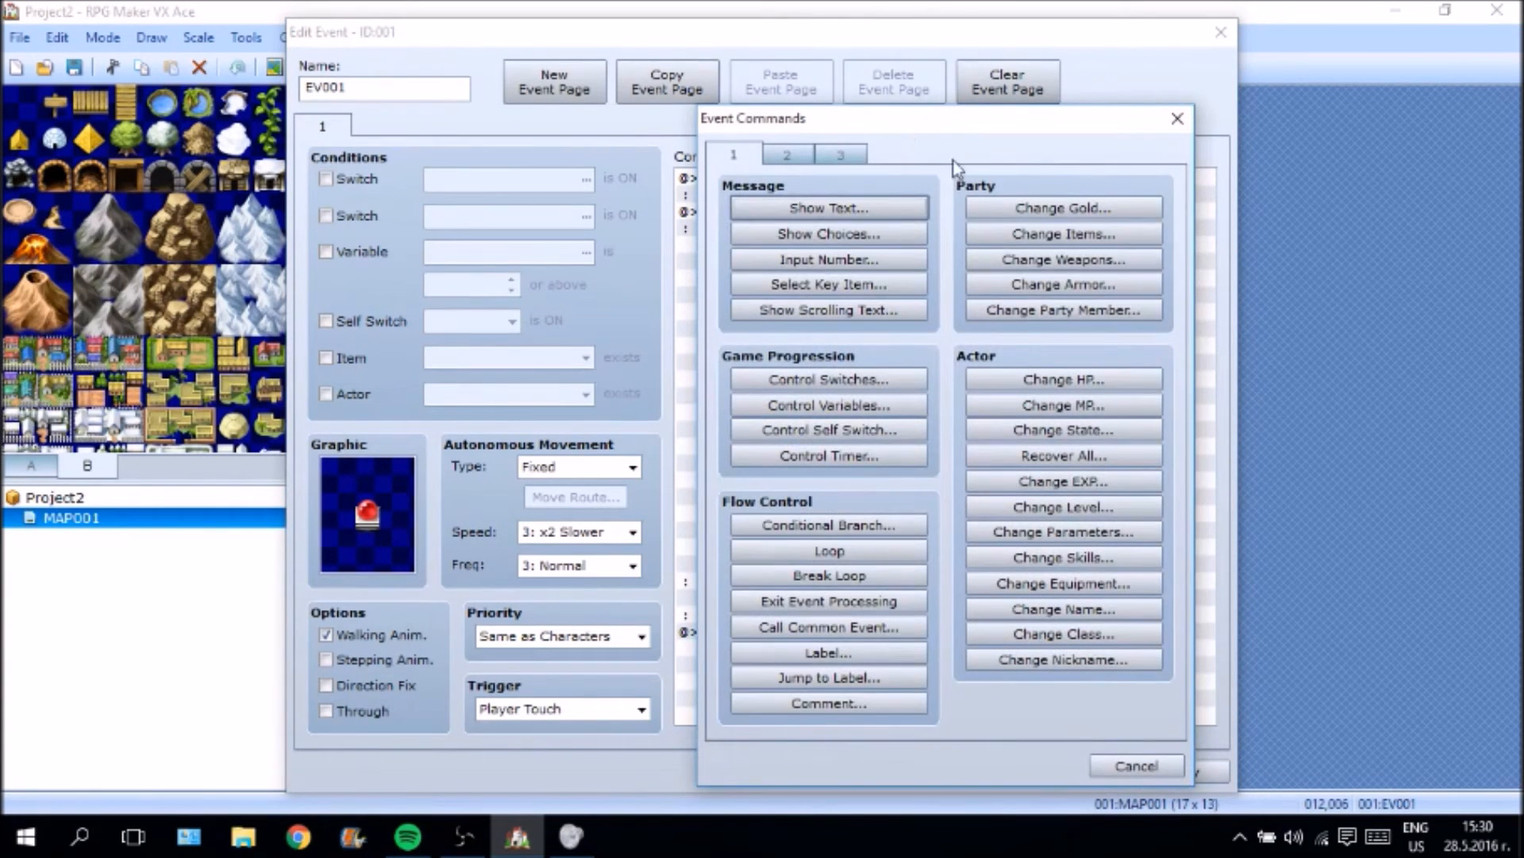
pyautogui.click(1097, 235)
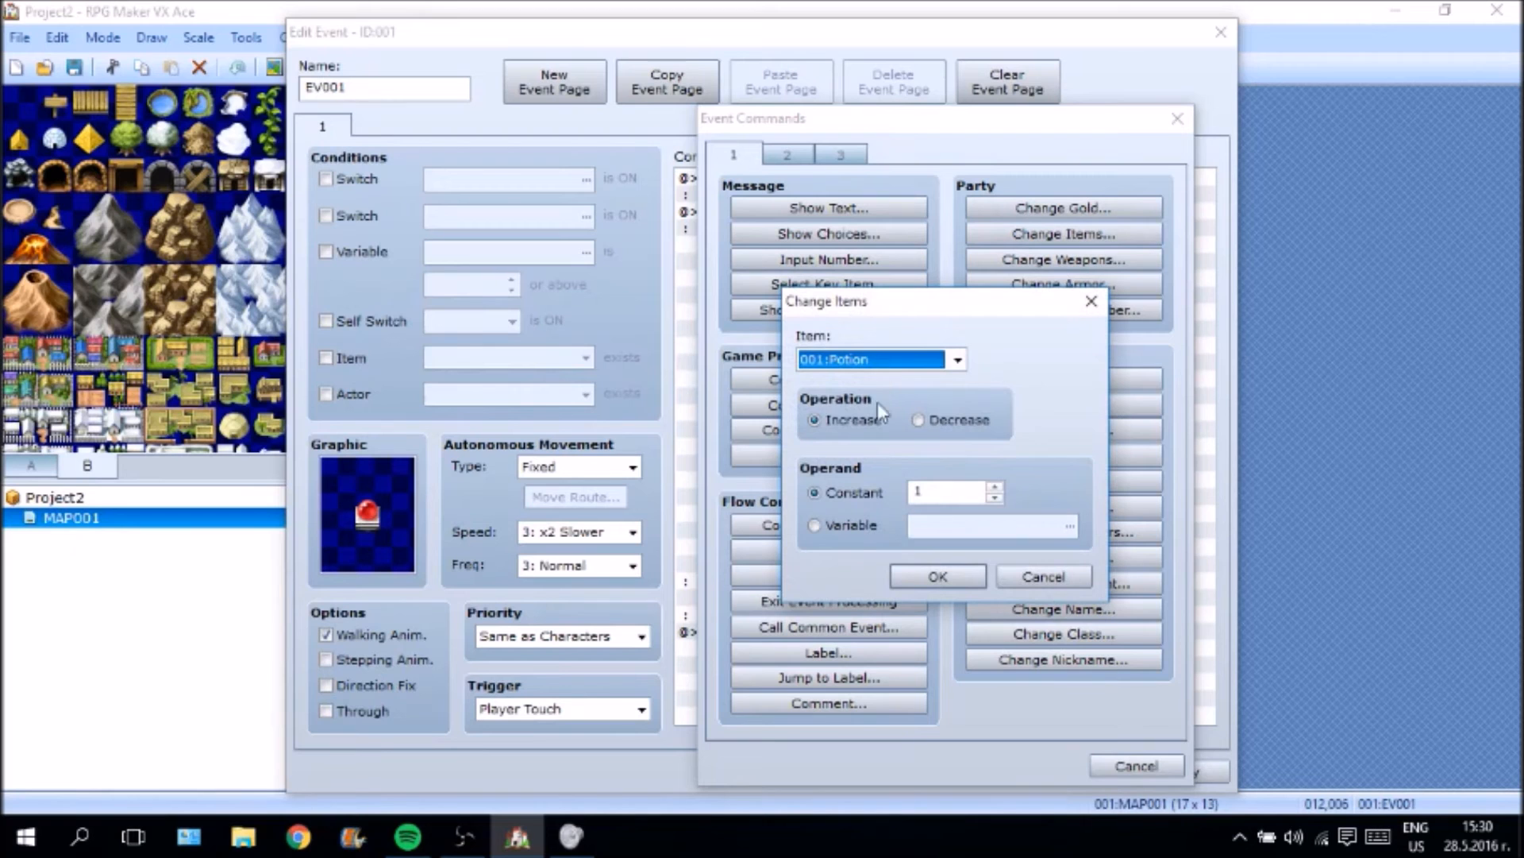
pyautogui.click(941, 577)
# Insert another Change Items command that increases 017:HealthPot Resource by 1 below the Potion change.
pyautogui.rightClick(836, 415)
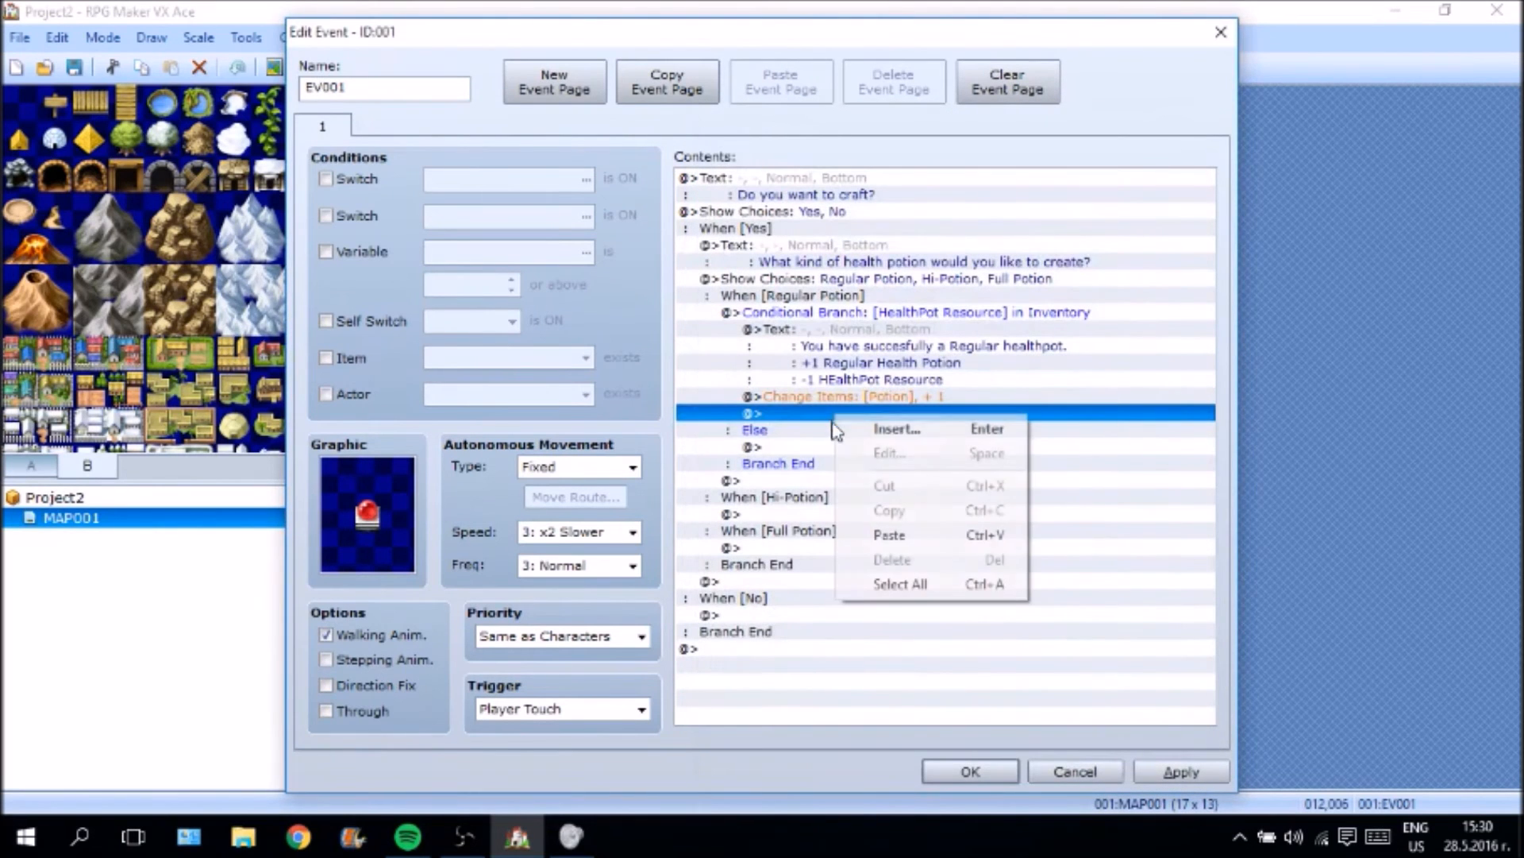
pyautogui.click(901, 430)
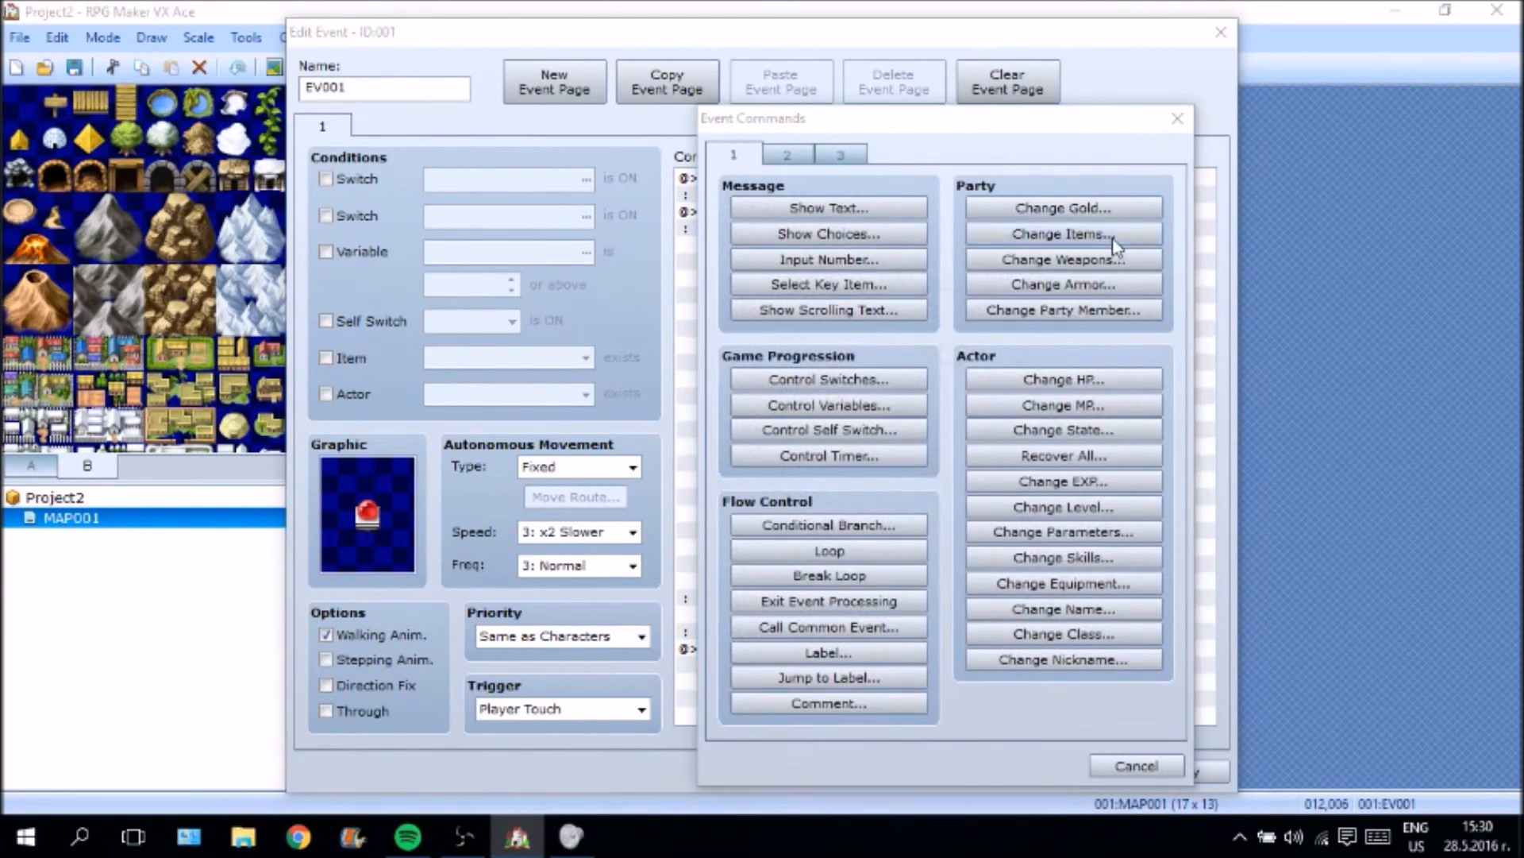
pyautogui.click(1114, 241)
pyautogui.click(958, 360)
pyautogui.click(881, 650)
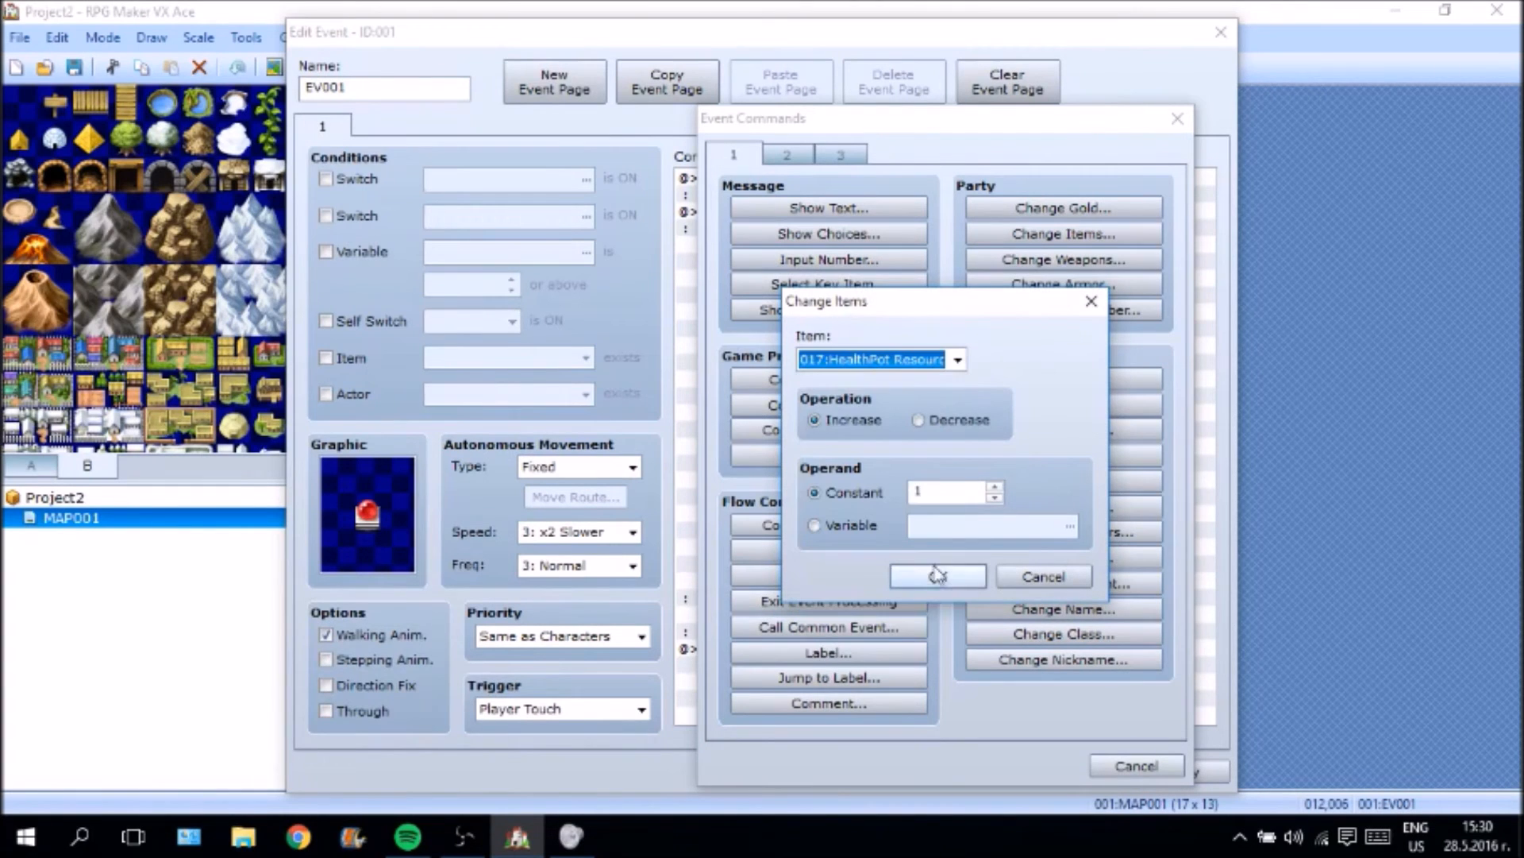
pyautogui.click(938, 575)
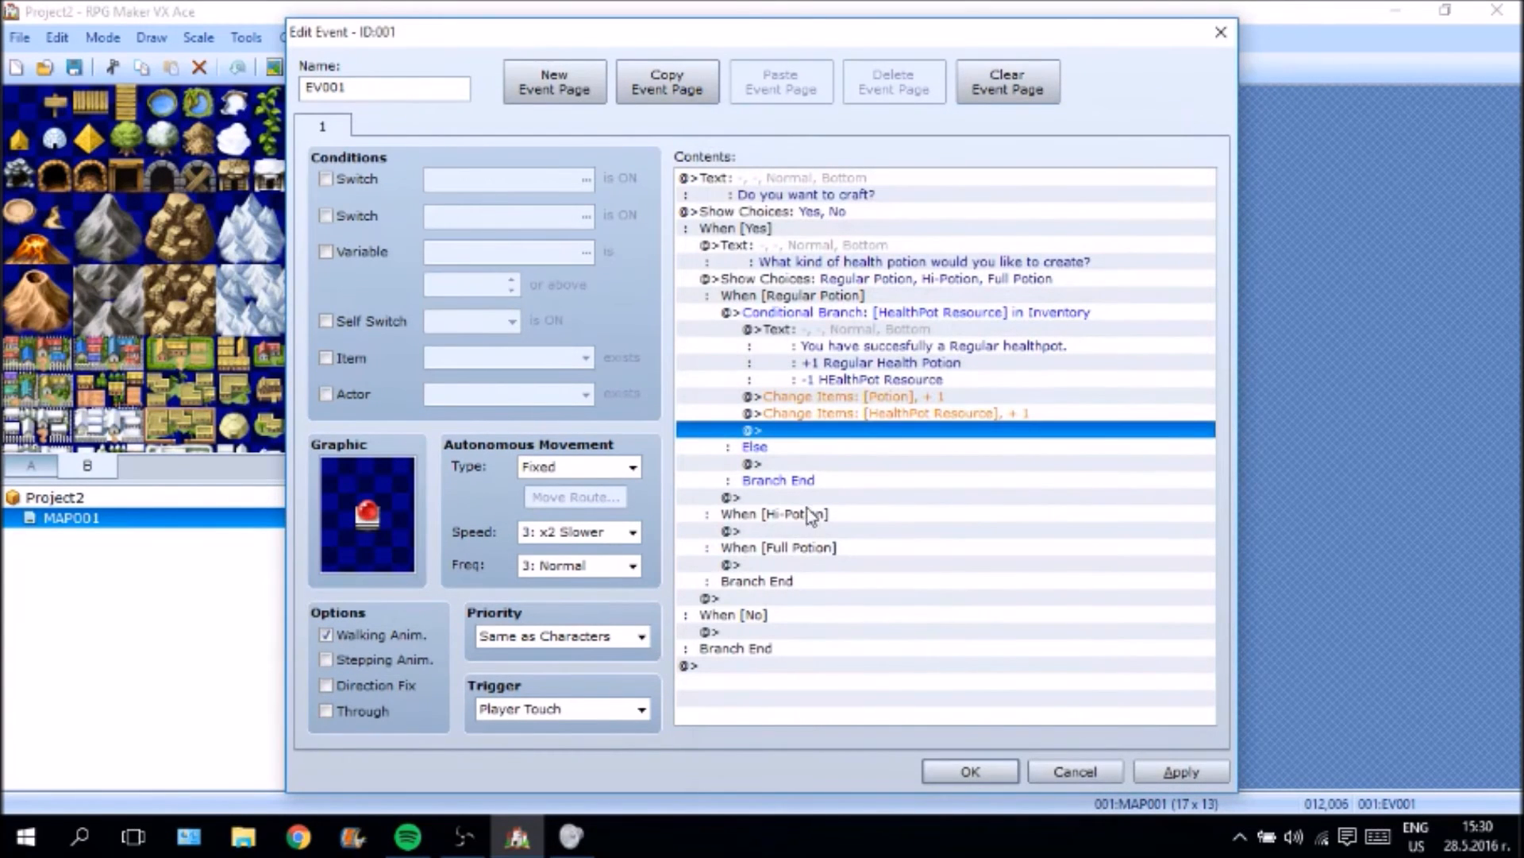
pyautogui.click(810, 515)
pyautogui.click(790, 531)
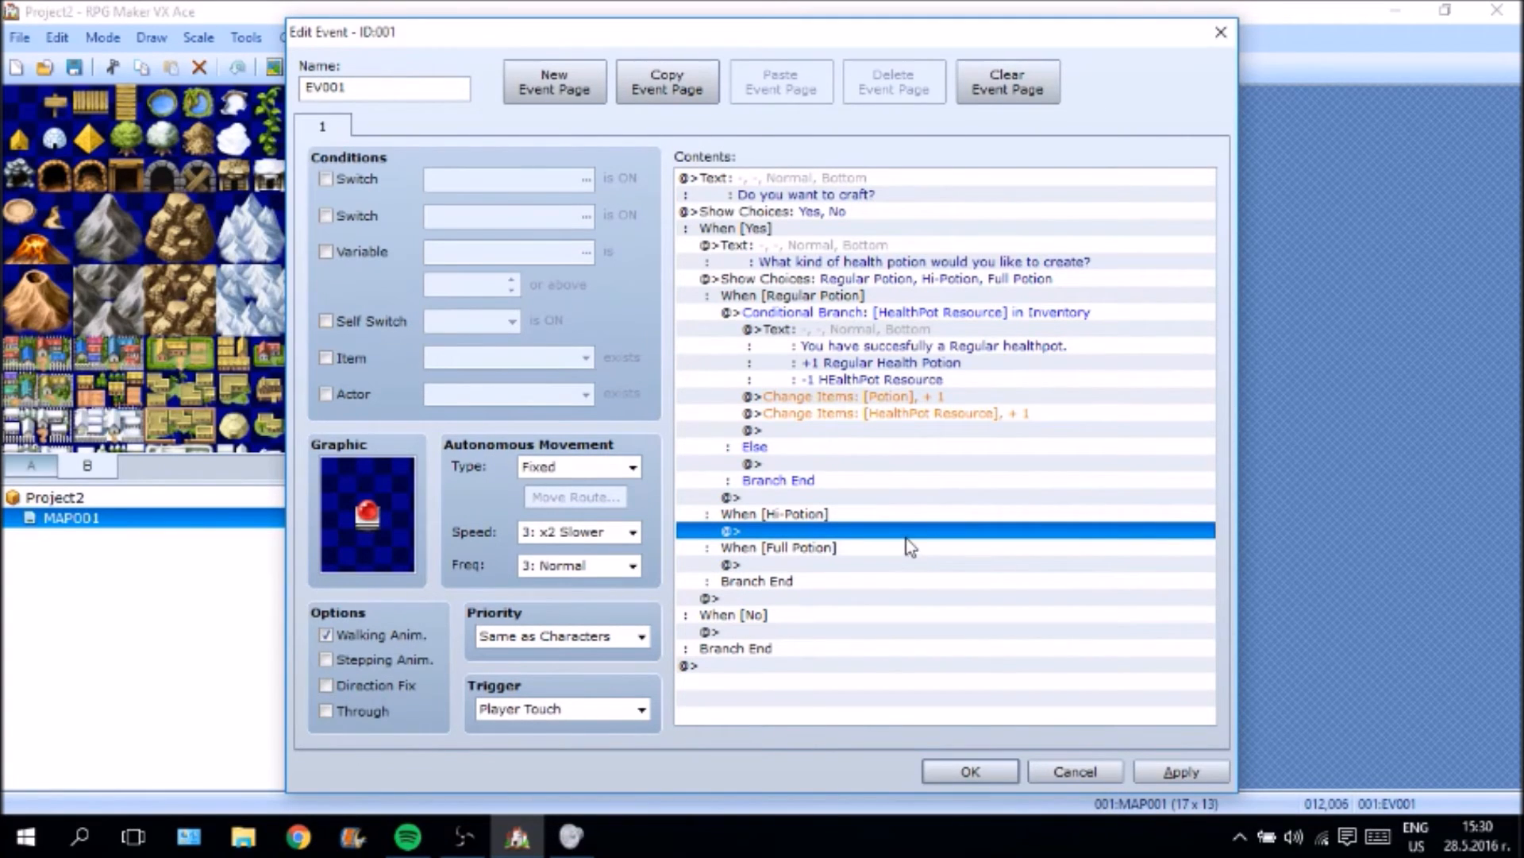
pyautogui.click(922, 415)
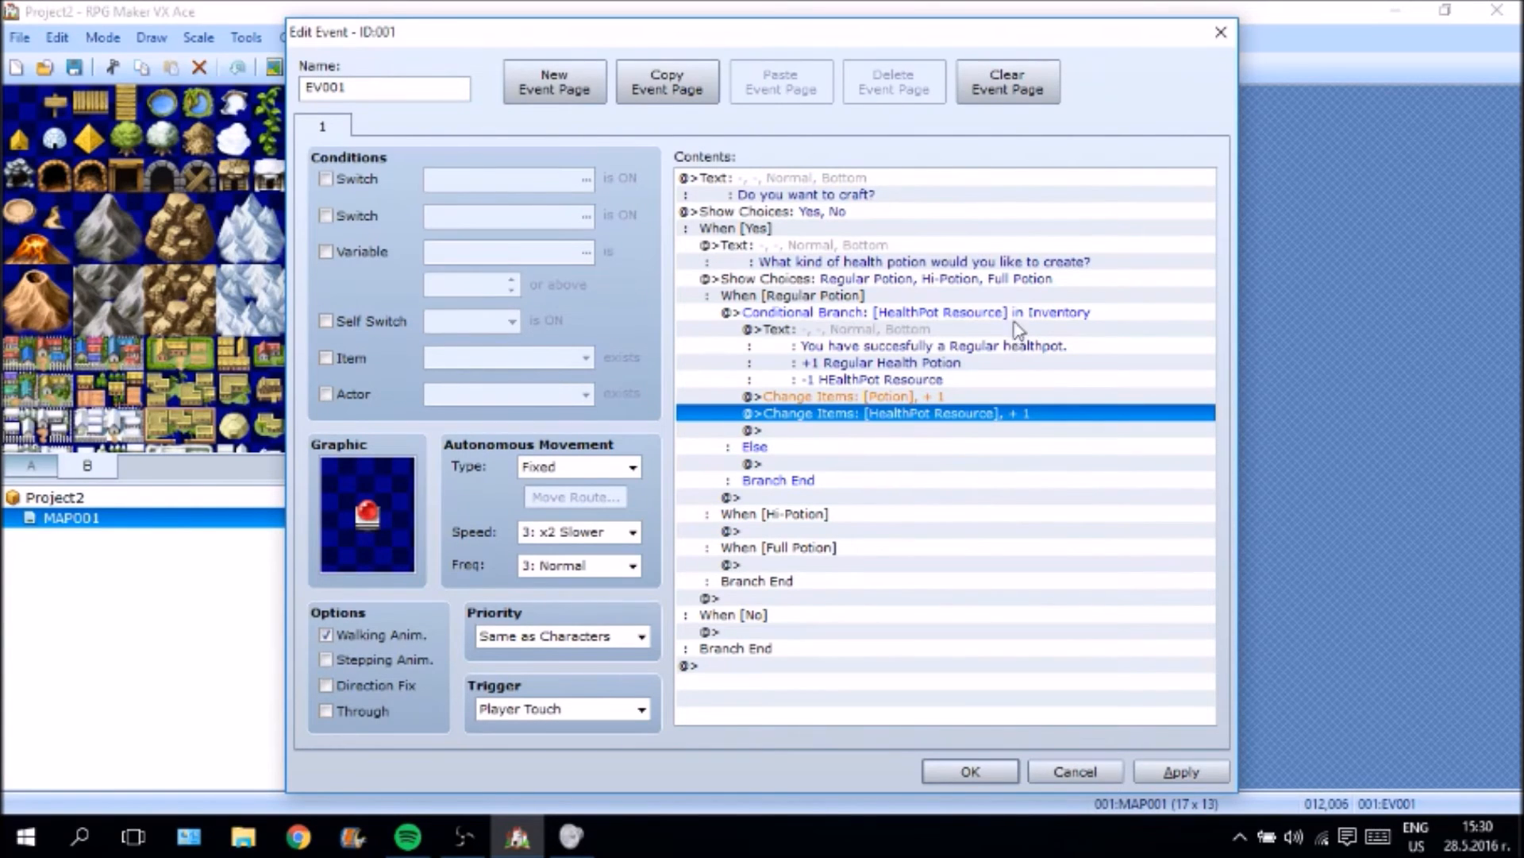
pyautogui.click(952, 334)
pyautogui.click(933, 314)
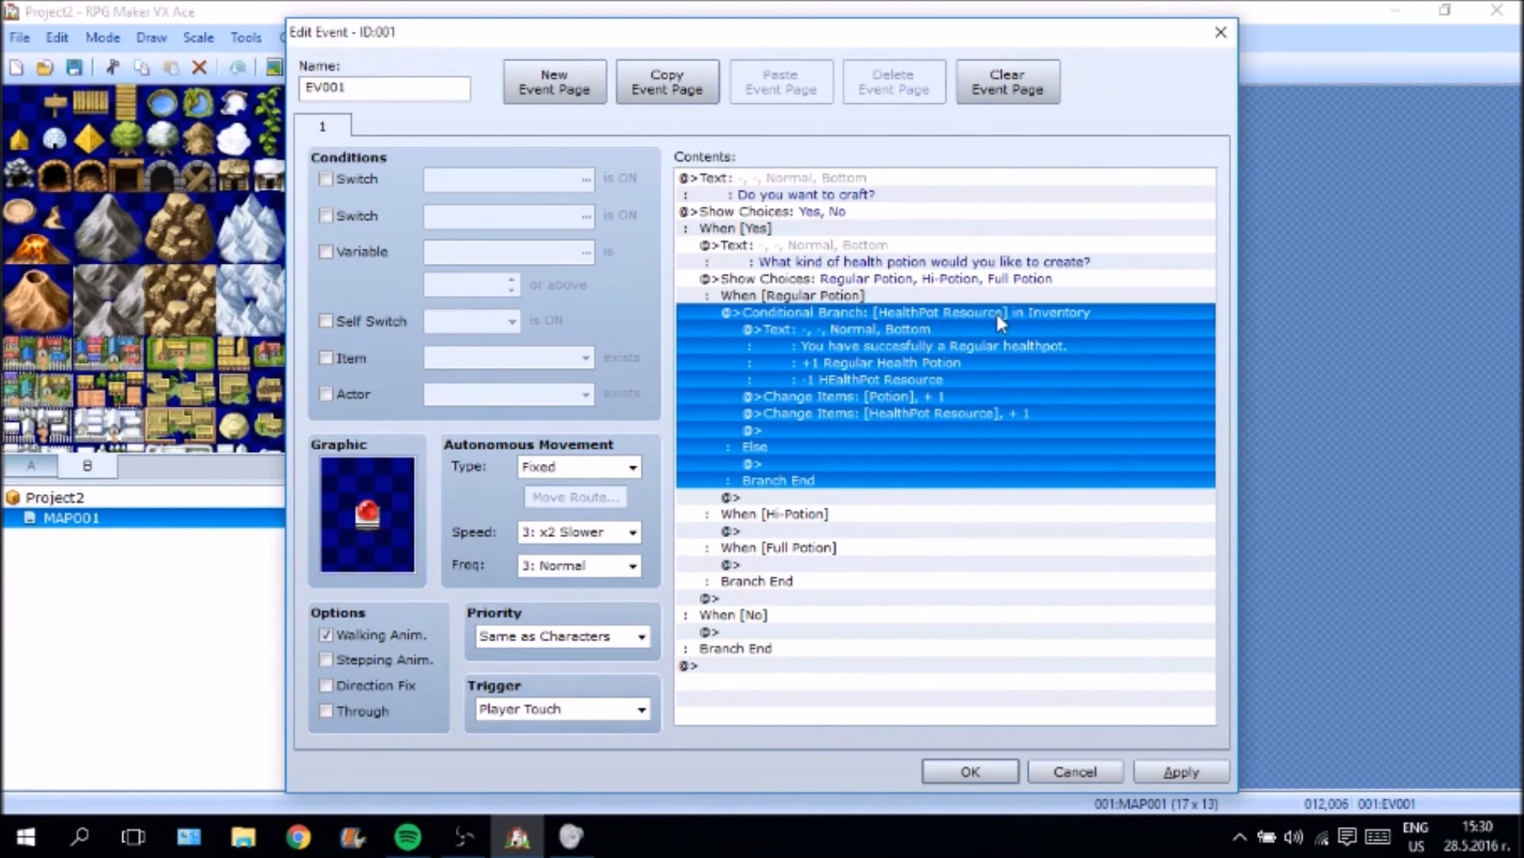
pyautogui.click(913, 516)
pyautogui.click(895, 548)
pyautogui.click(911, 532)
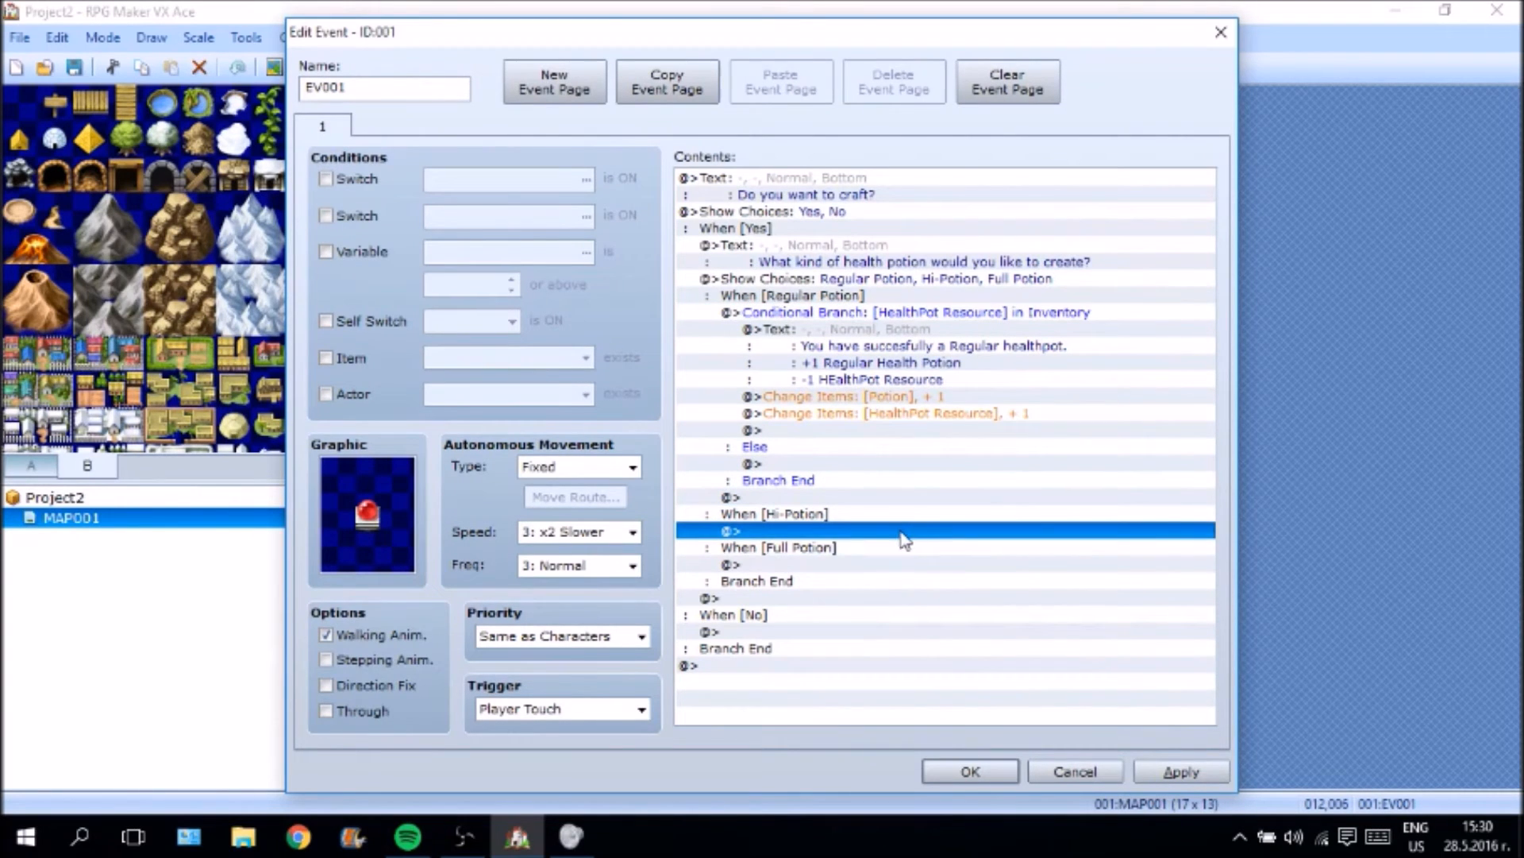
pyautogui.rightClick(903, 534)
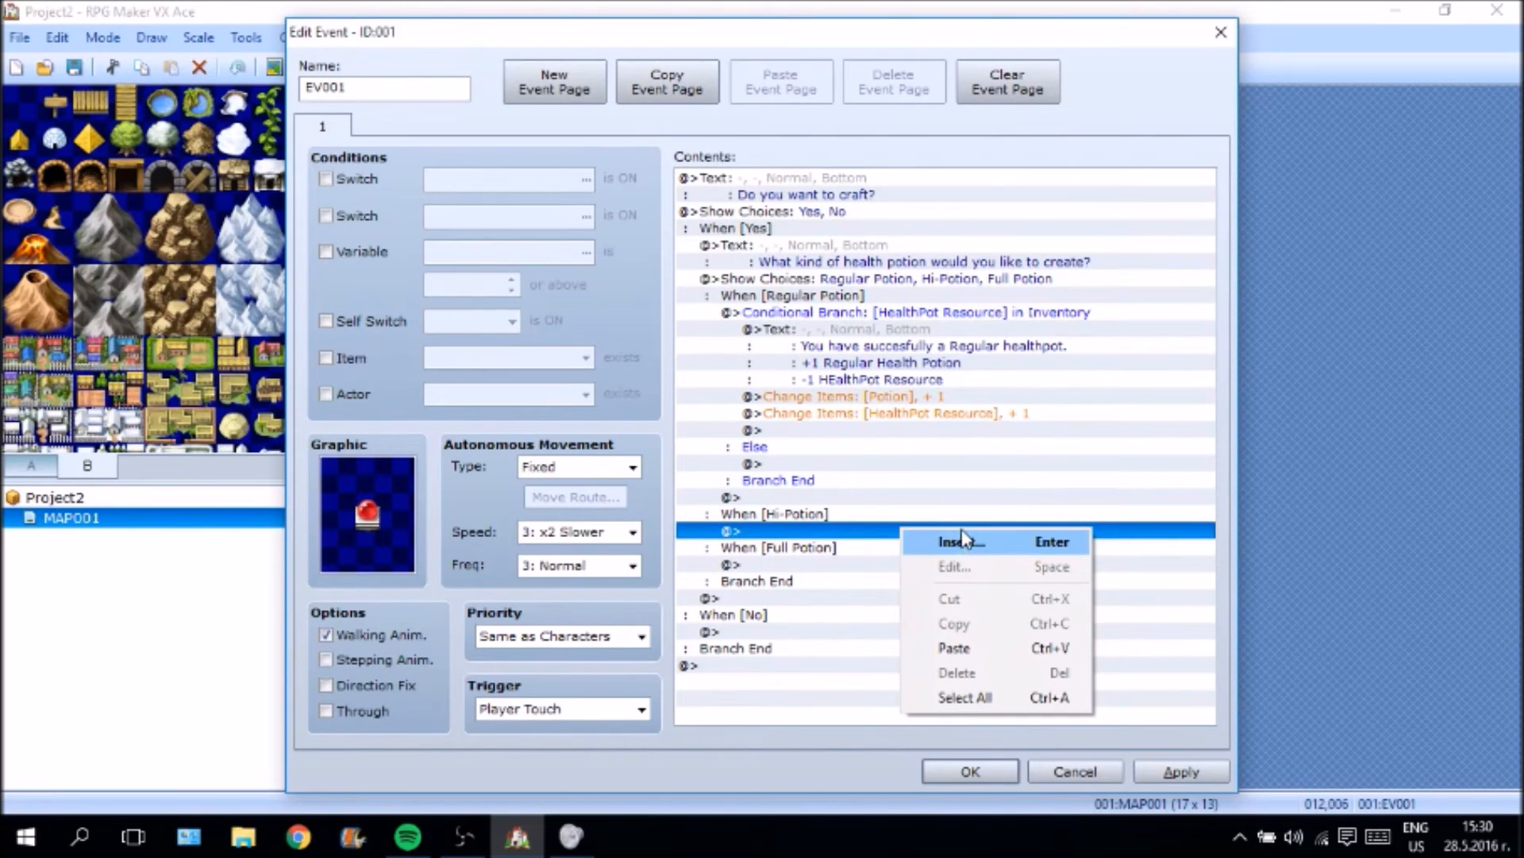
pyautogui.click(988, 314)
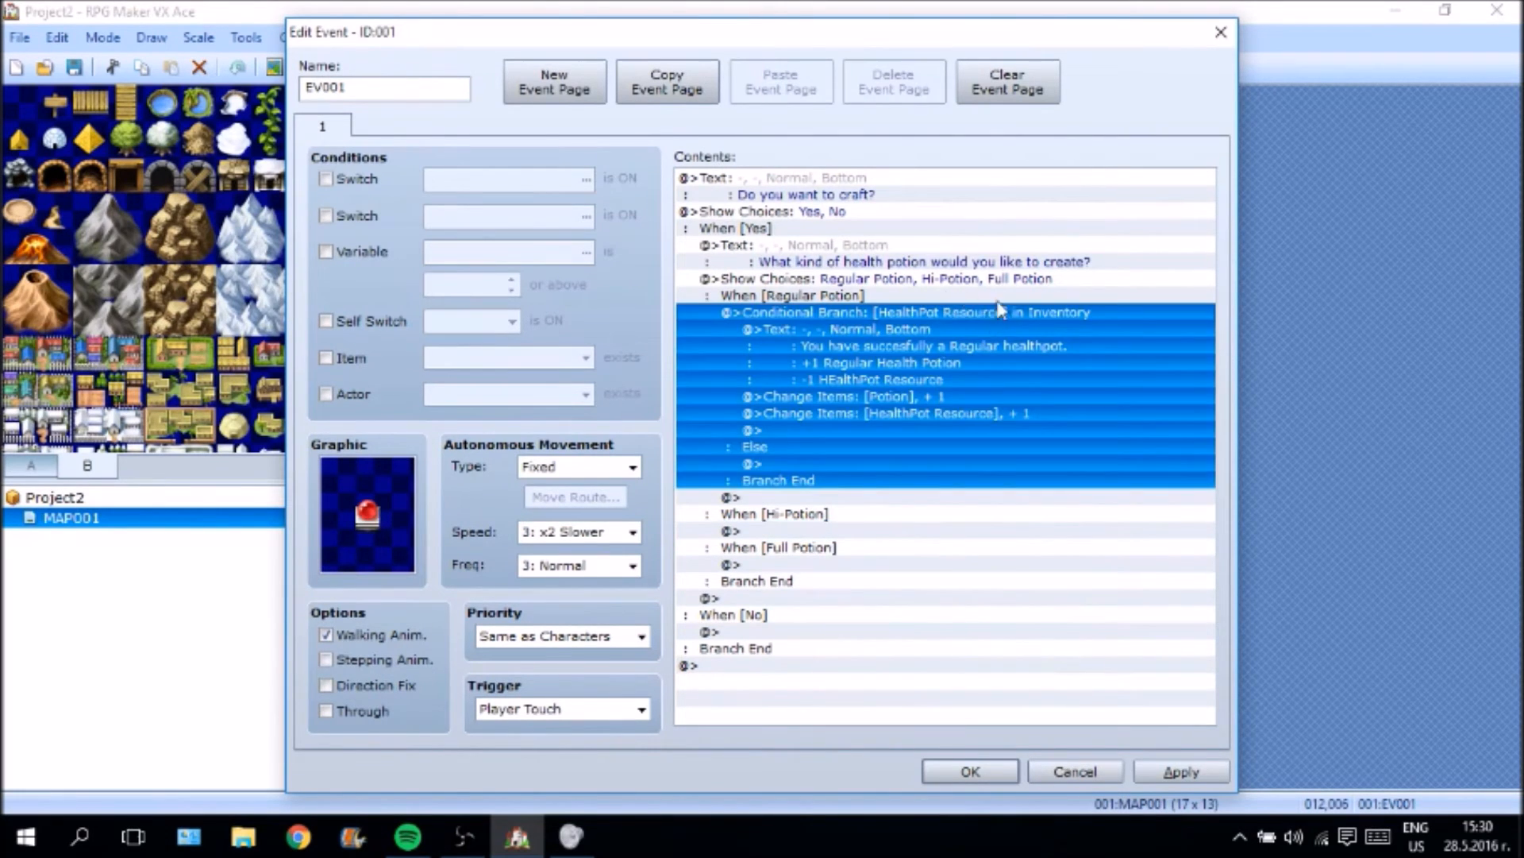
pyautogui.click(854, 530)
pyautogui.rightClick(847, 531)
pyautogui.click(897, 539)
pyautogui.rightClick(899, 538)
pyautogui.click(985, 548)
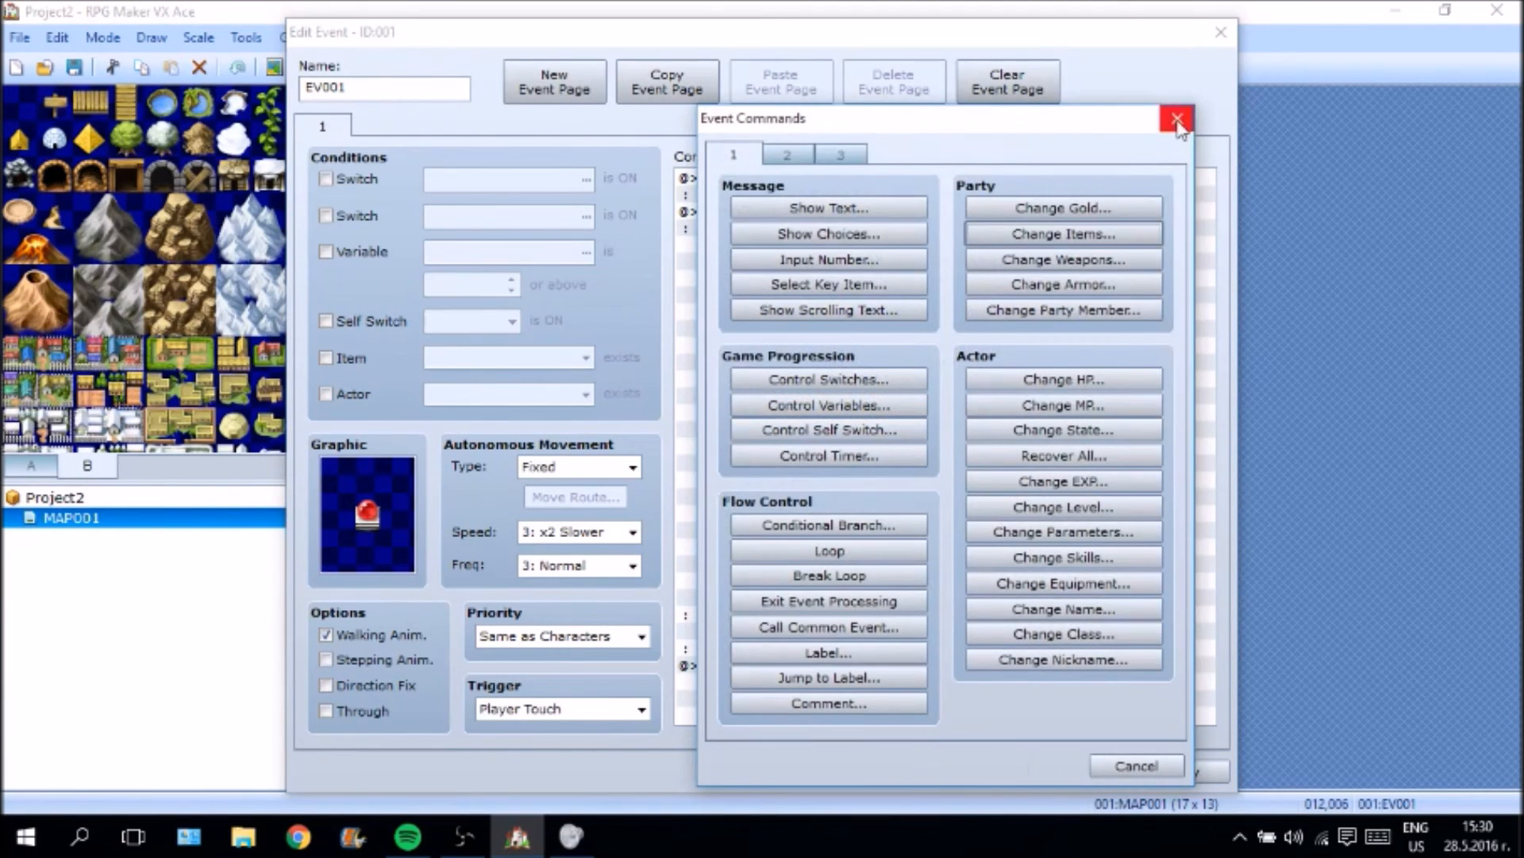
pyautogui.click(1177, 121)
# Start a Control Variables command under the Hi-Potion choice for variable 0001 and name that variable HealthPotResourceN.
pyautogui.rightClick(860, 533)
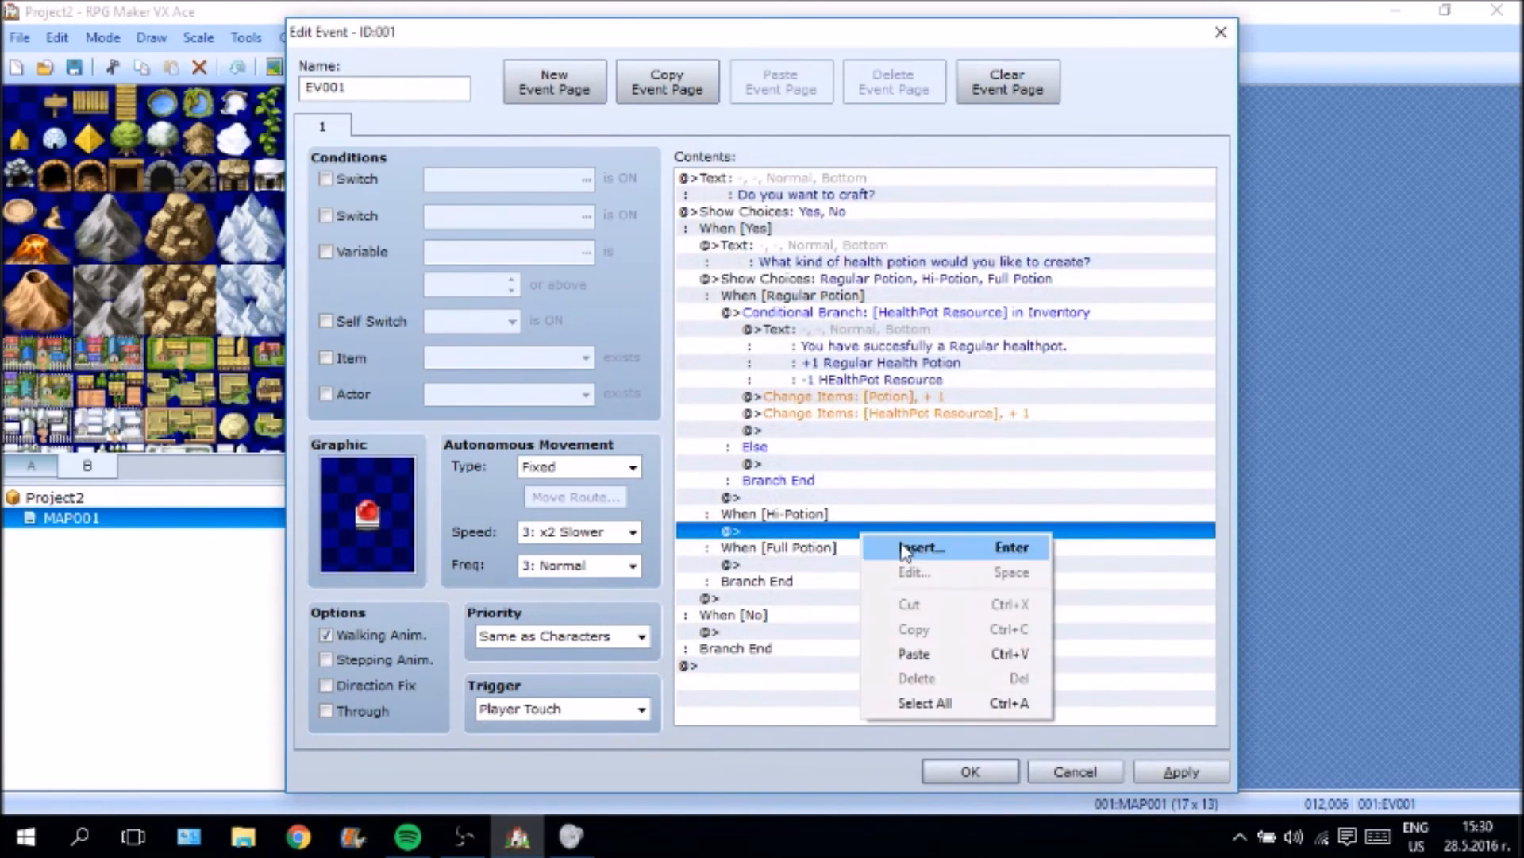
pyautogui.doubleClick(846, 531)
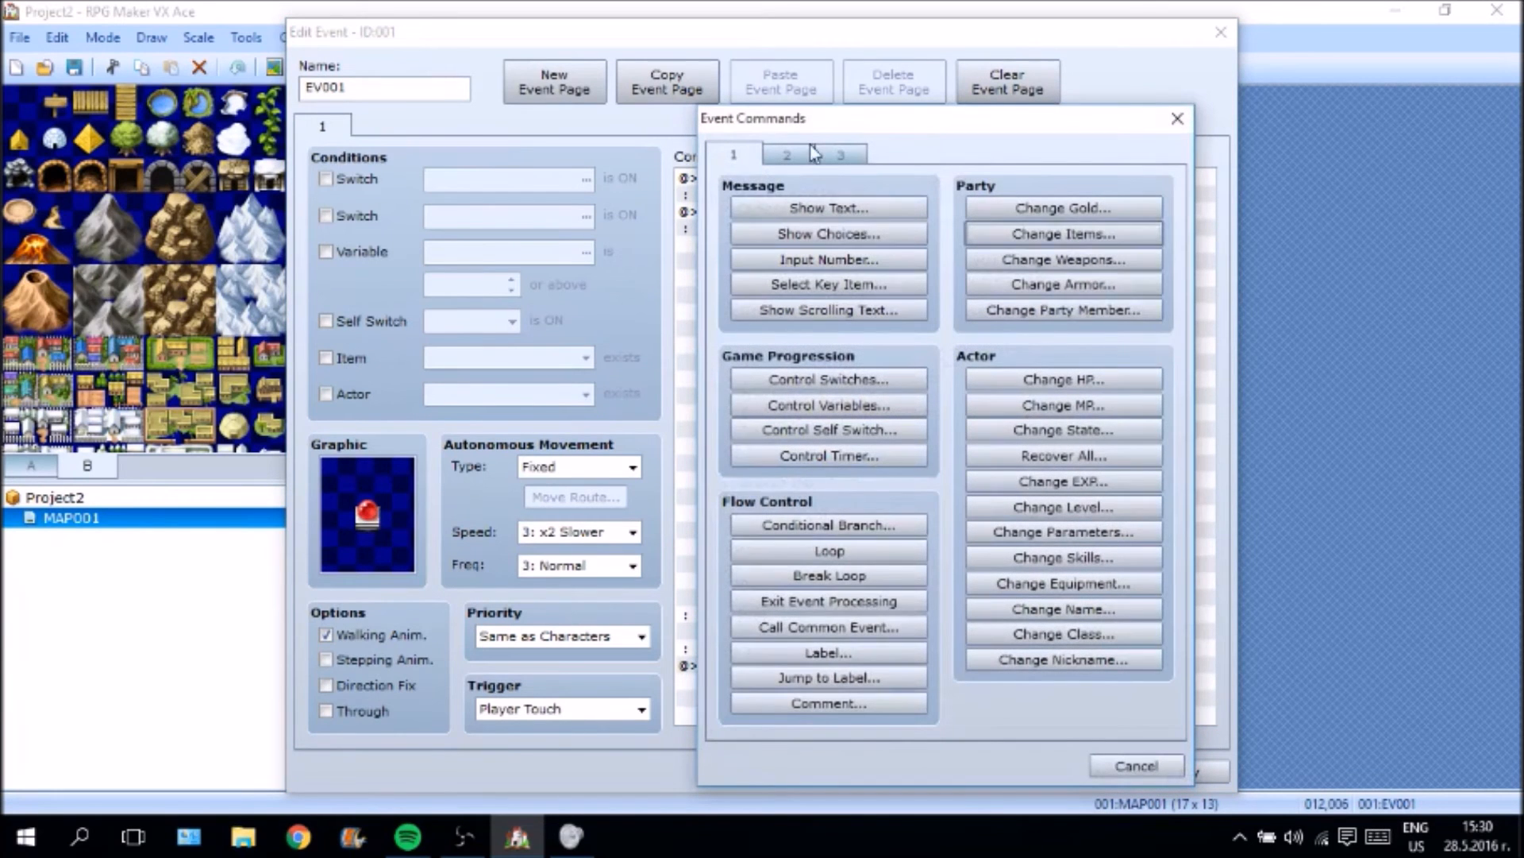
pyautogui.moveTo(1024, 117); pyautogui.dragTo(1306, 30)
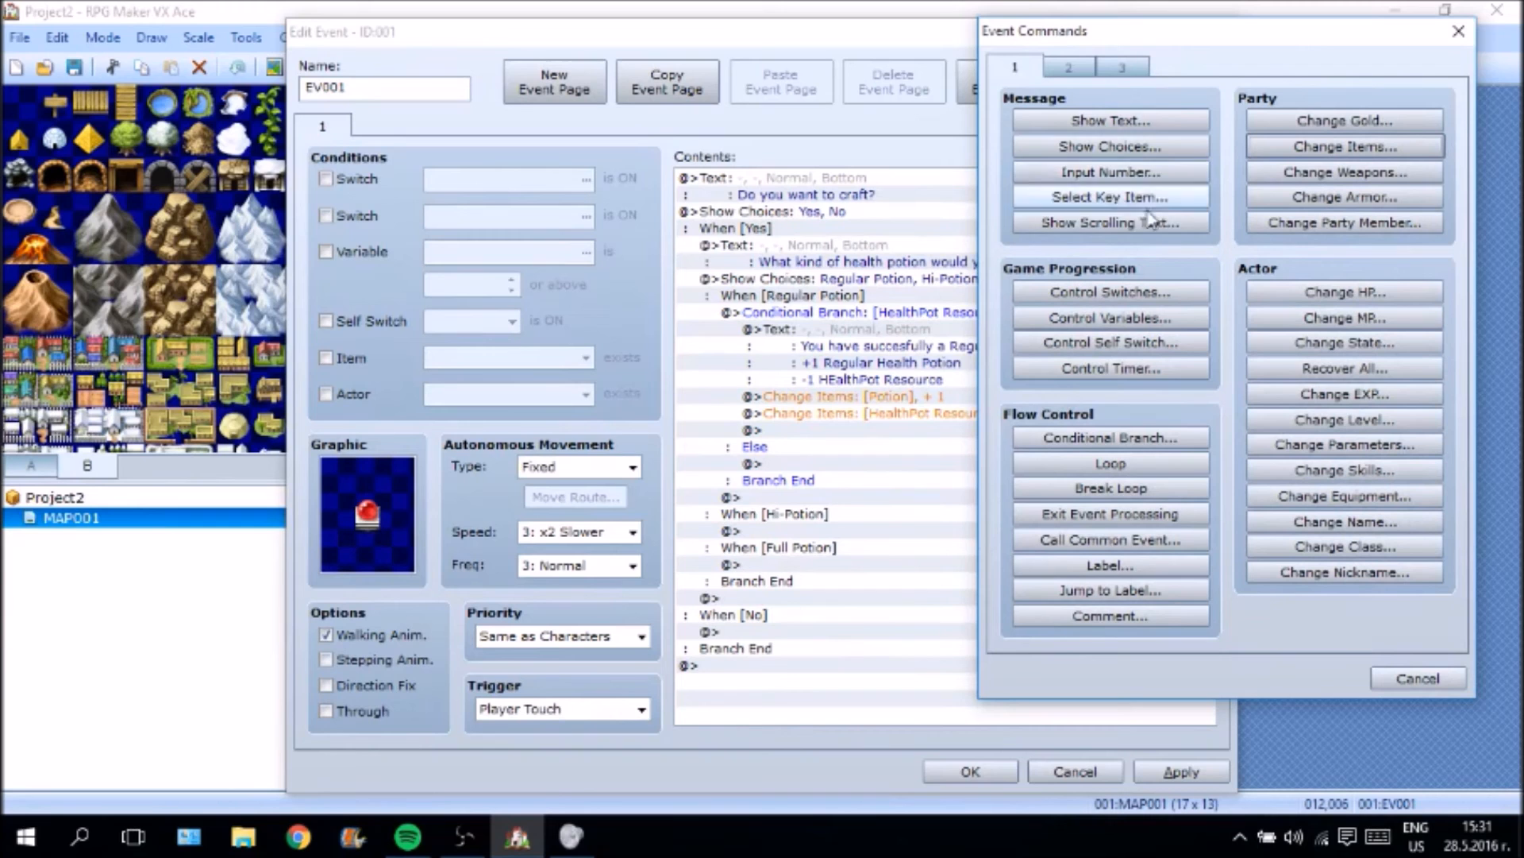
pyautogui.click(1111, 291)
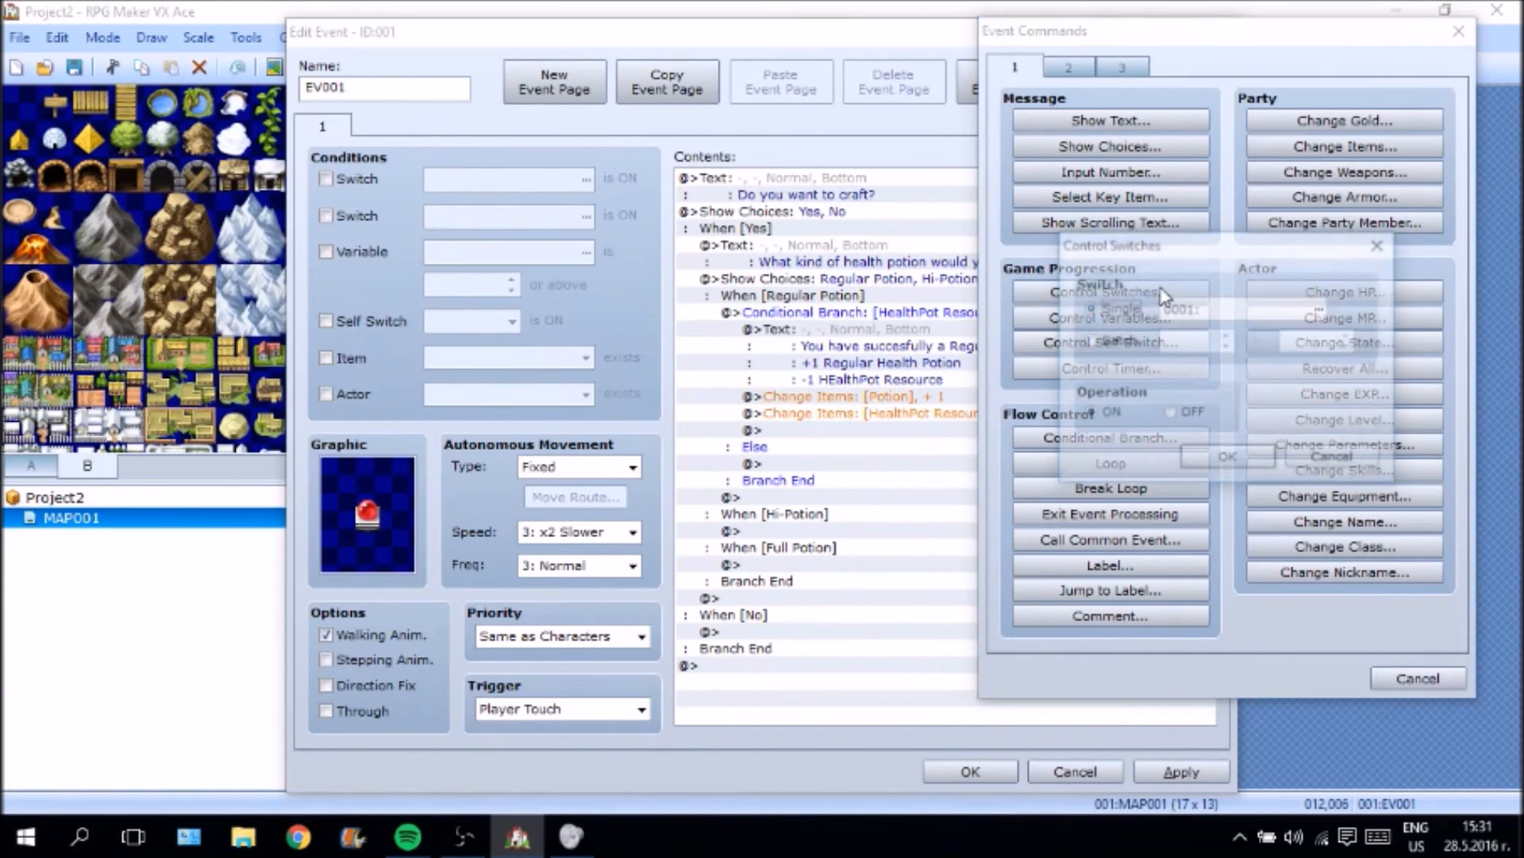
pyautogui.click(1381, 244)
pyautogui.click(1110, 318)
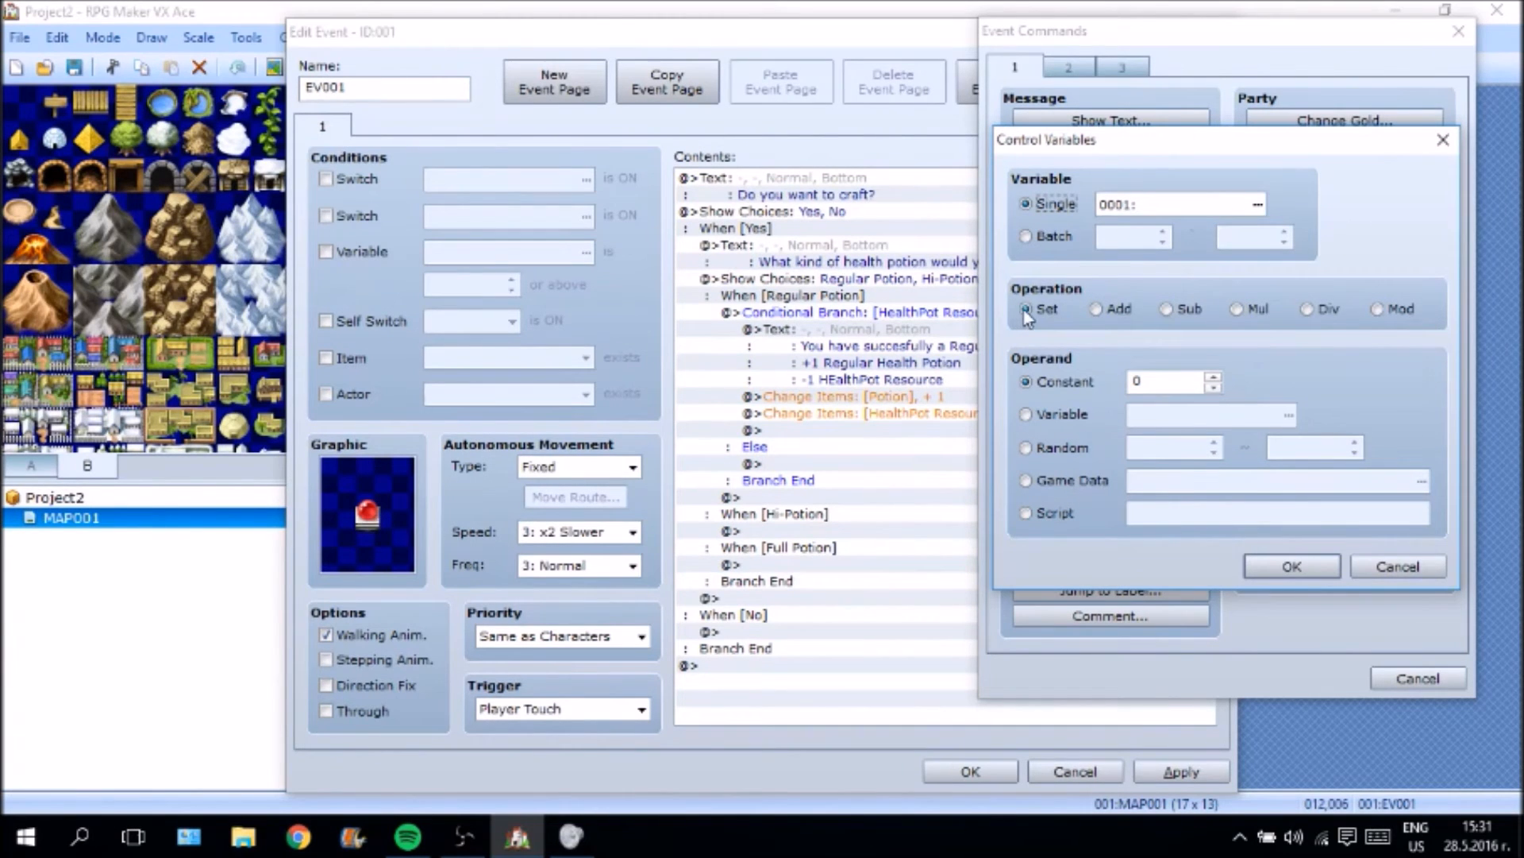
pyautogui.click(1257, 206)
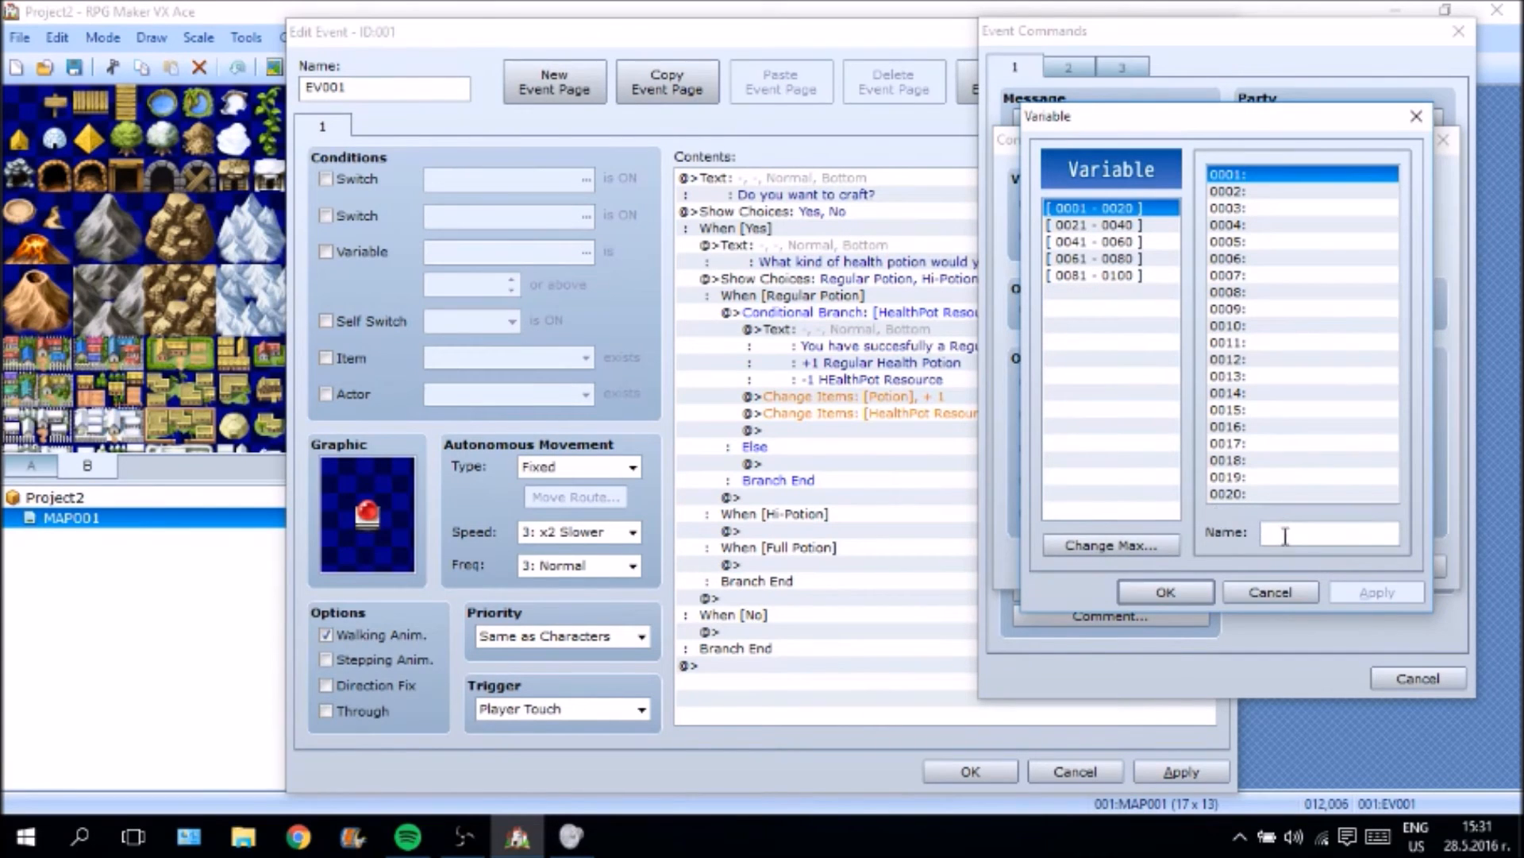
pyautogui.write('Health')
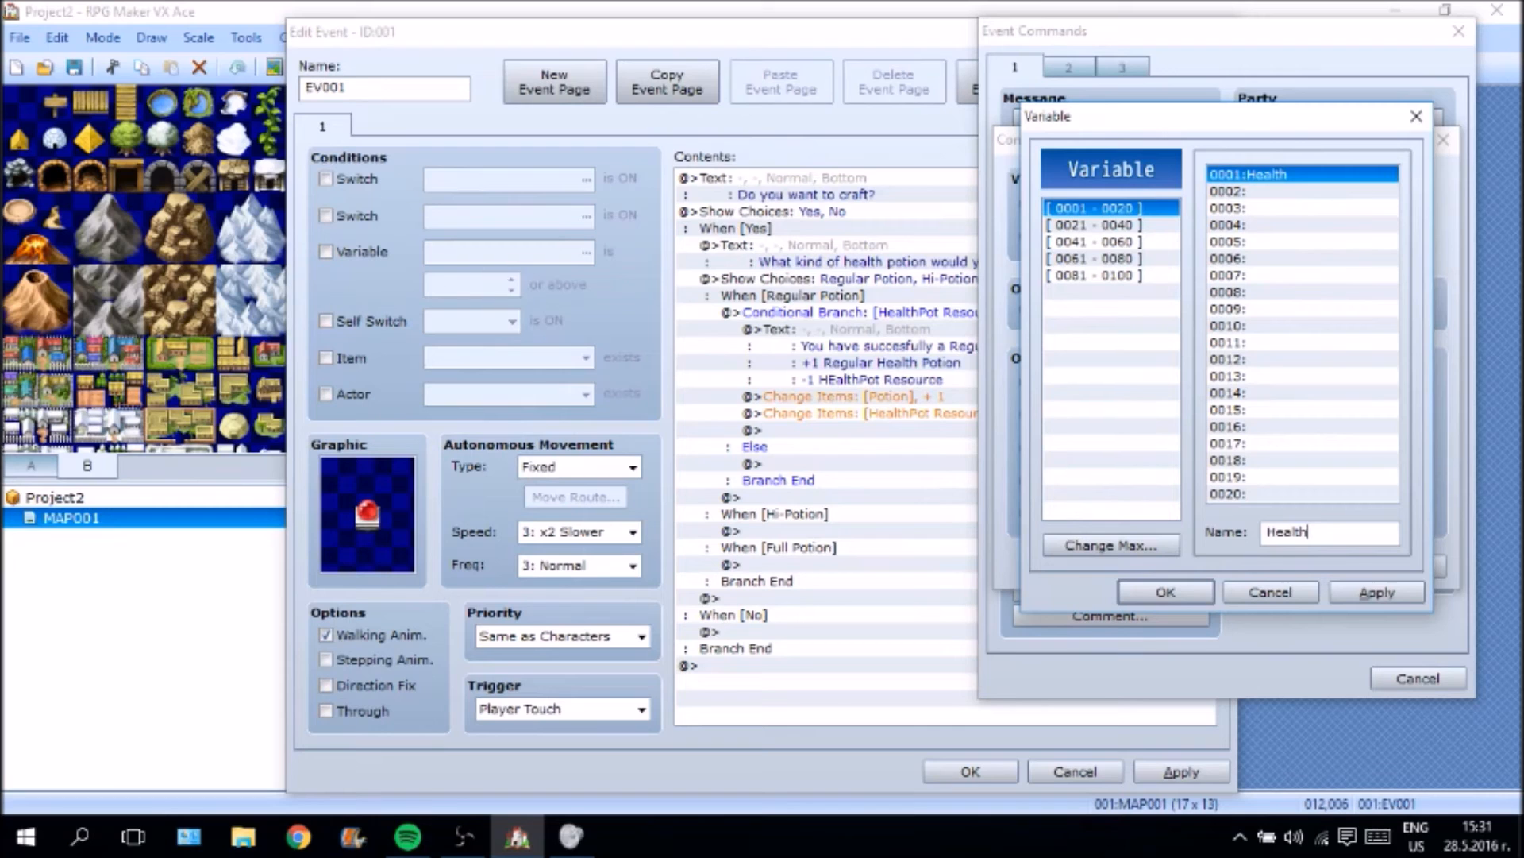
pyautogui.write('PotResourceN')
pyautogui.click(1374, 592)
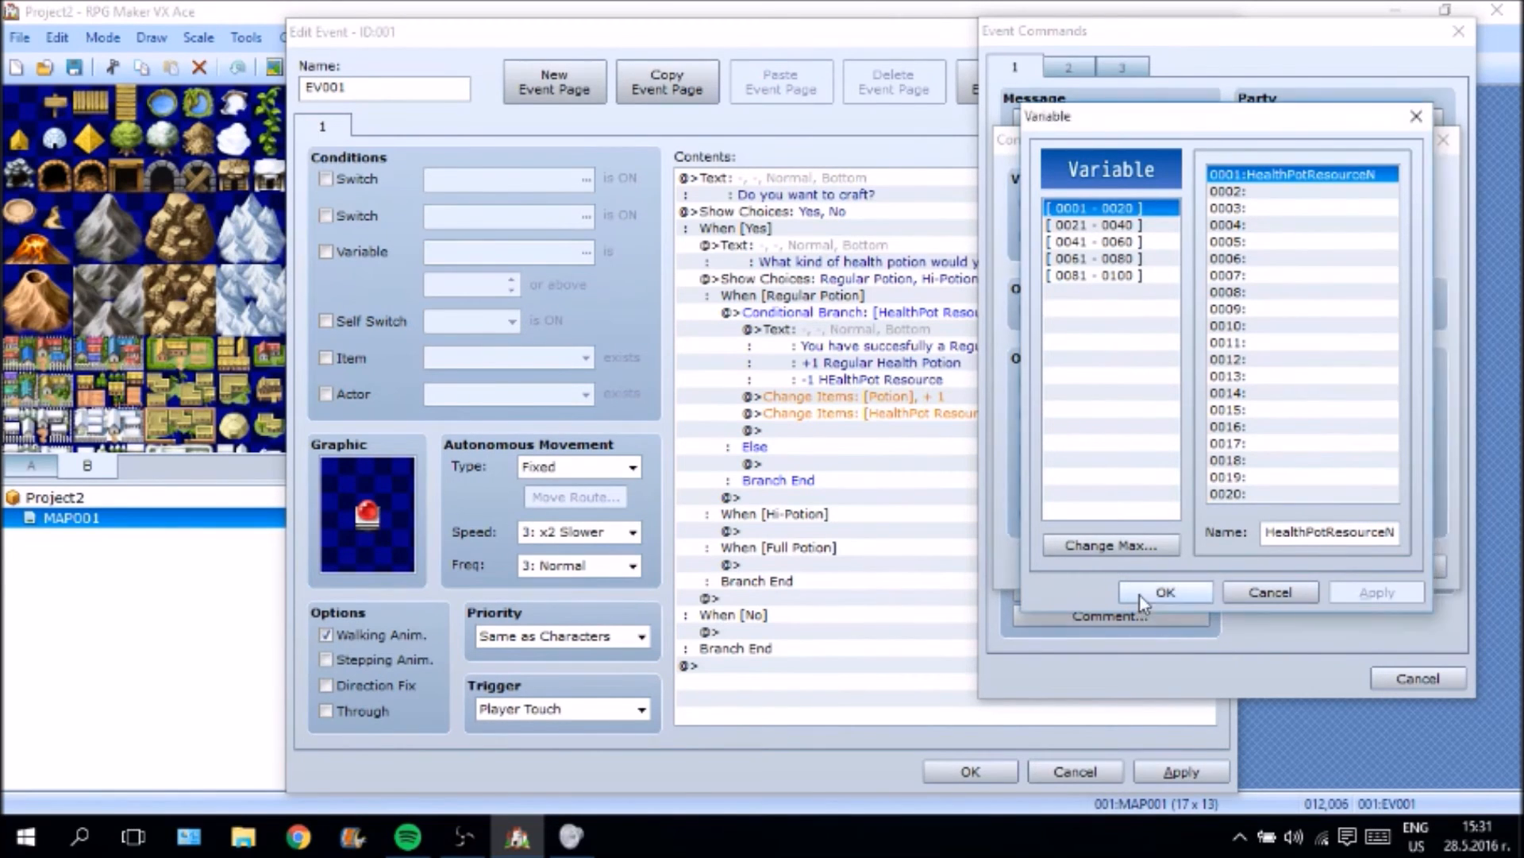
pyautogui.click(1165, 592)
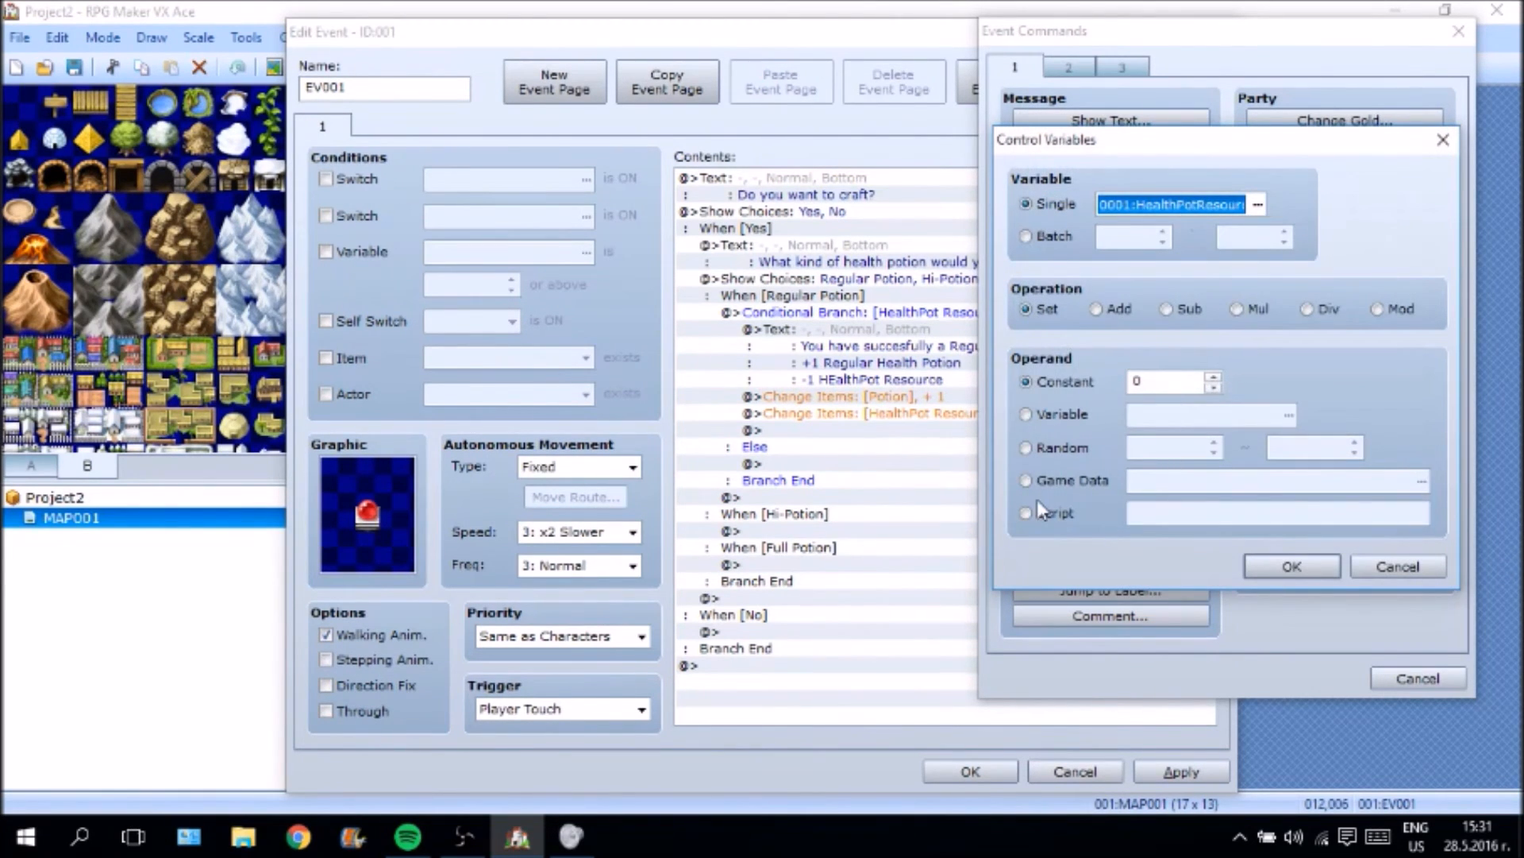
# Set variable 0001 from game data to the number of 017:HealthPot Resource items in the inventory and confirm the Control Variables command.
pyautogui.click(1043, 480)
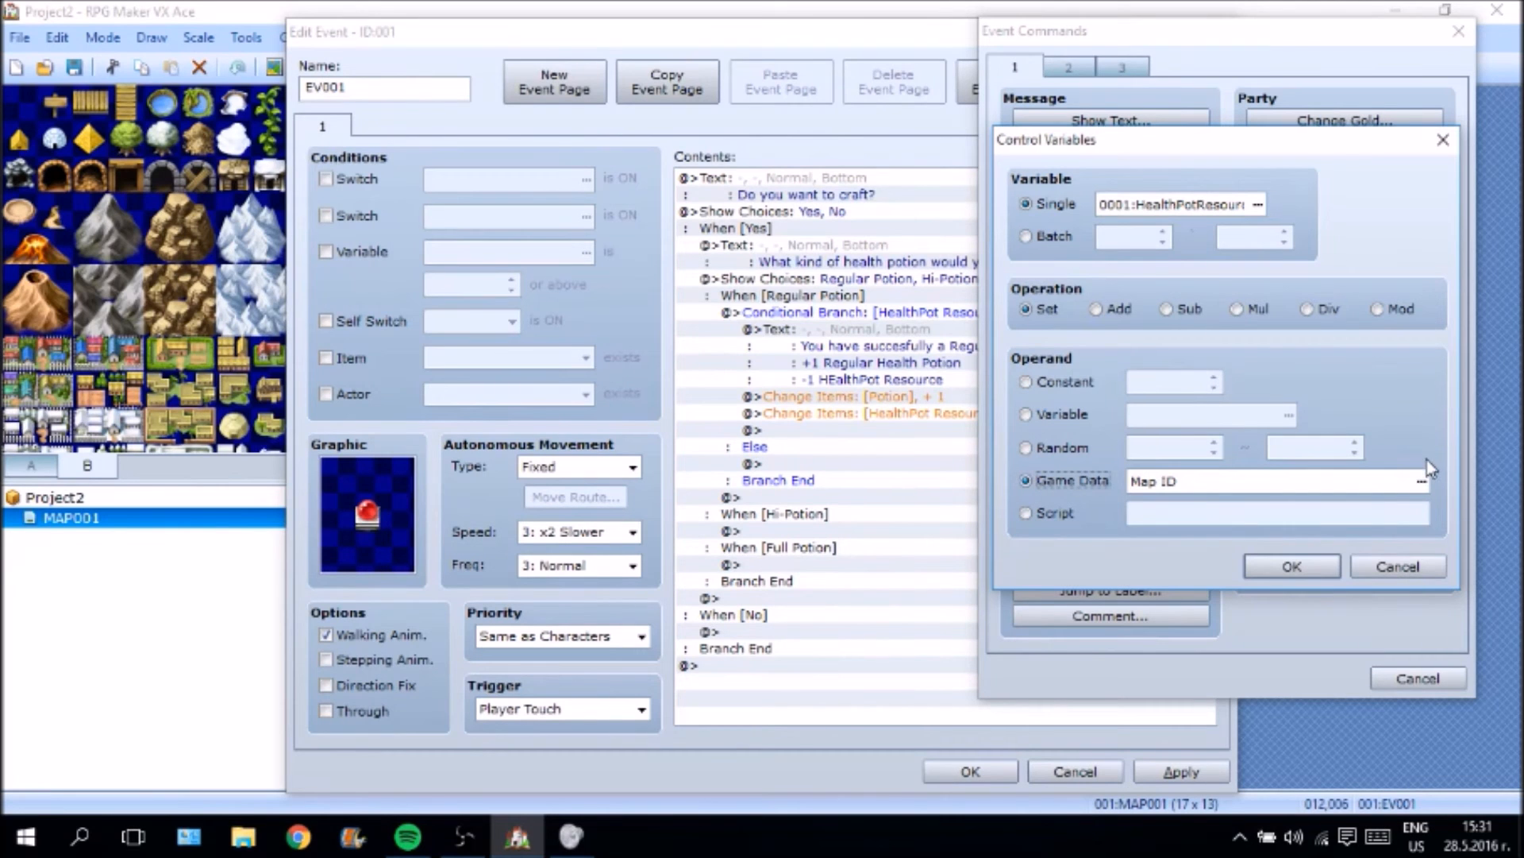
pyautogui.click(1421, 481)
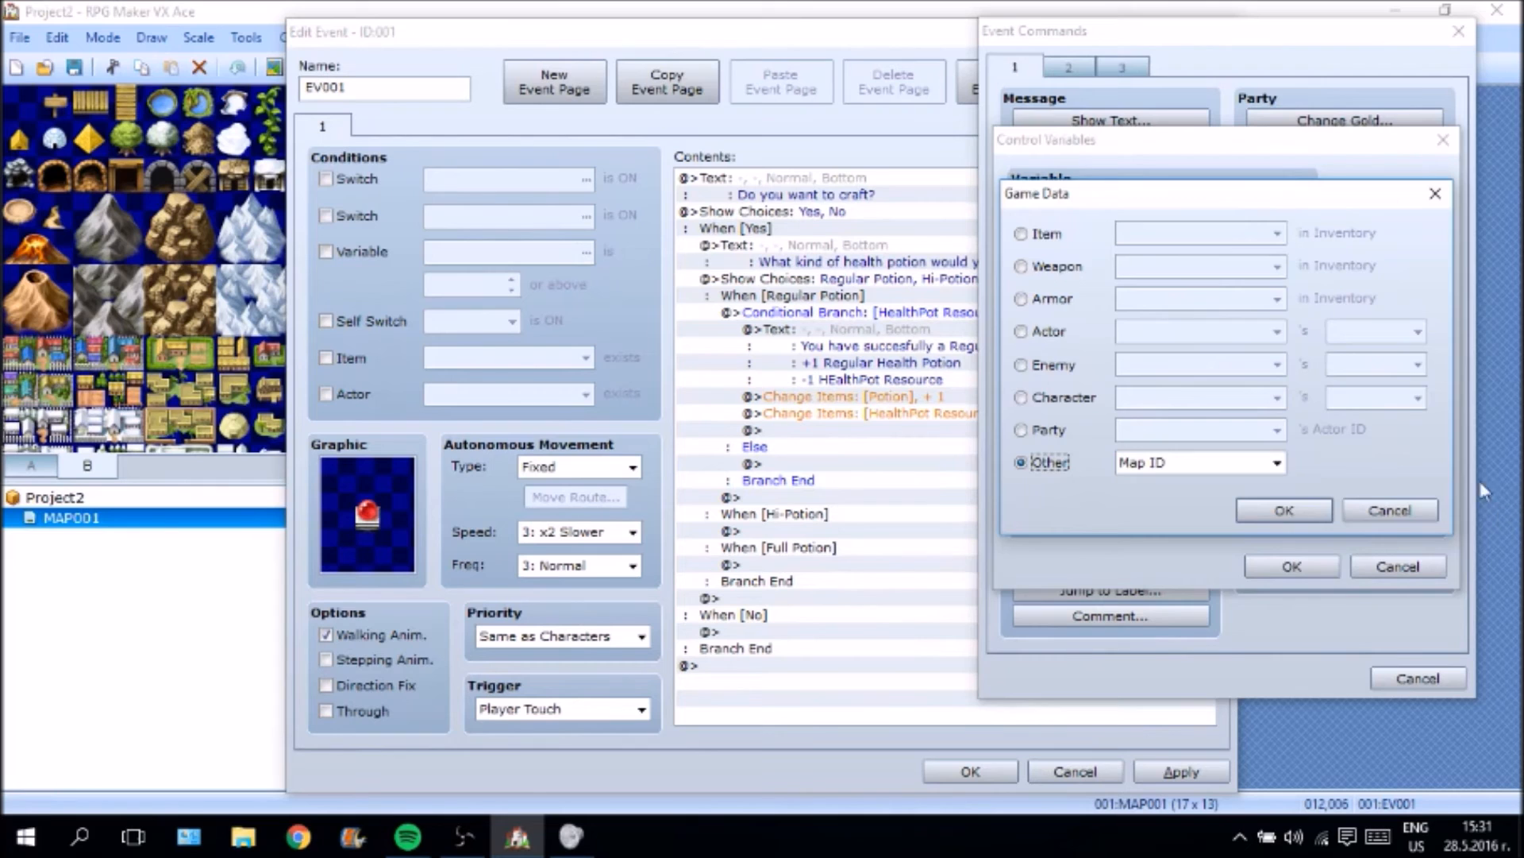
pyautogui.click(1404, 509)
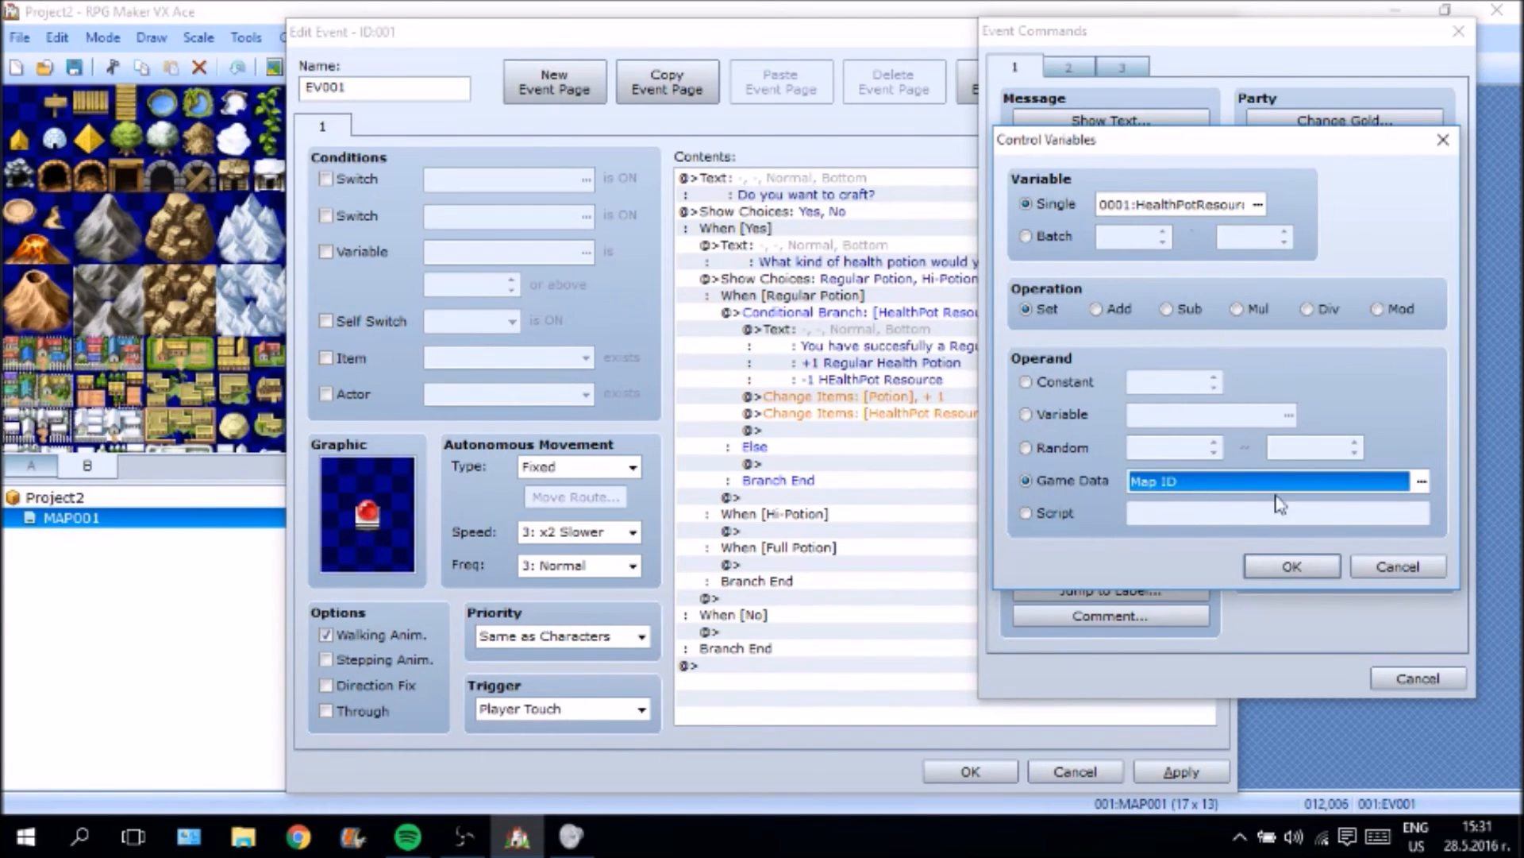
pyautogui.click(1421, 481)
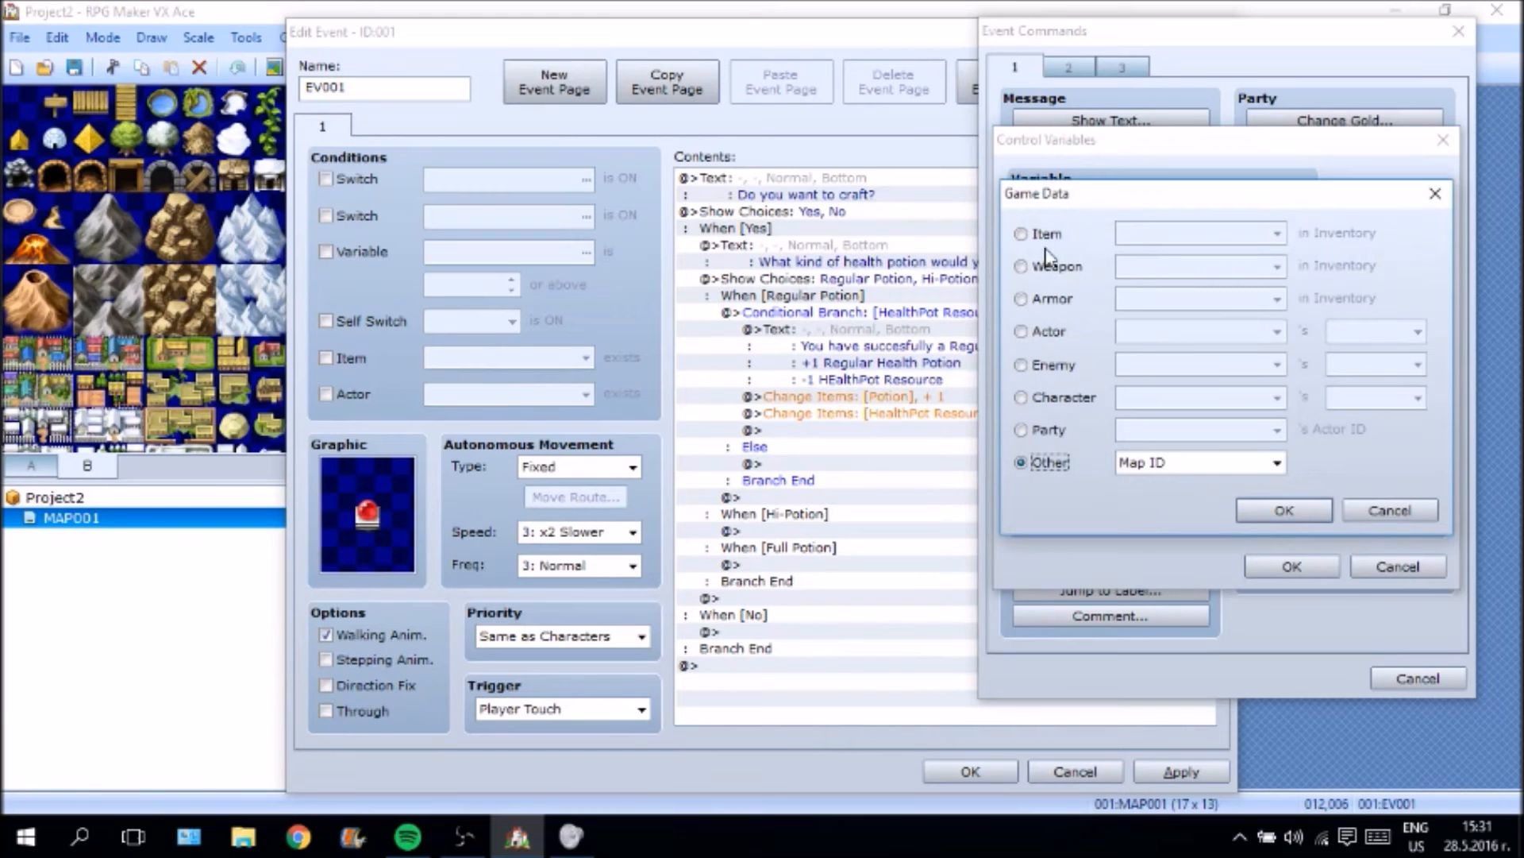
pyautogui.click(1024, 234)
pyautogui.click(1277, 233)
pyautogui.click(1182, 524)
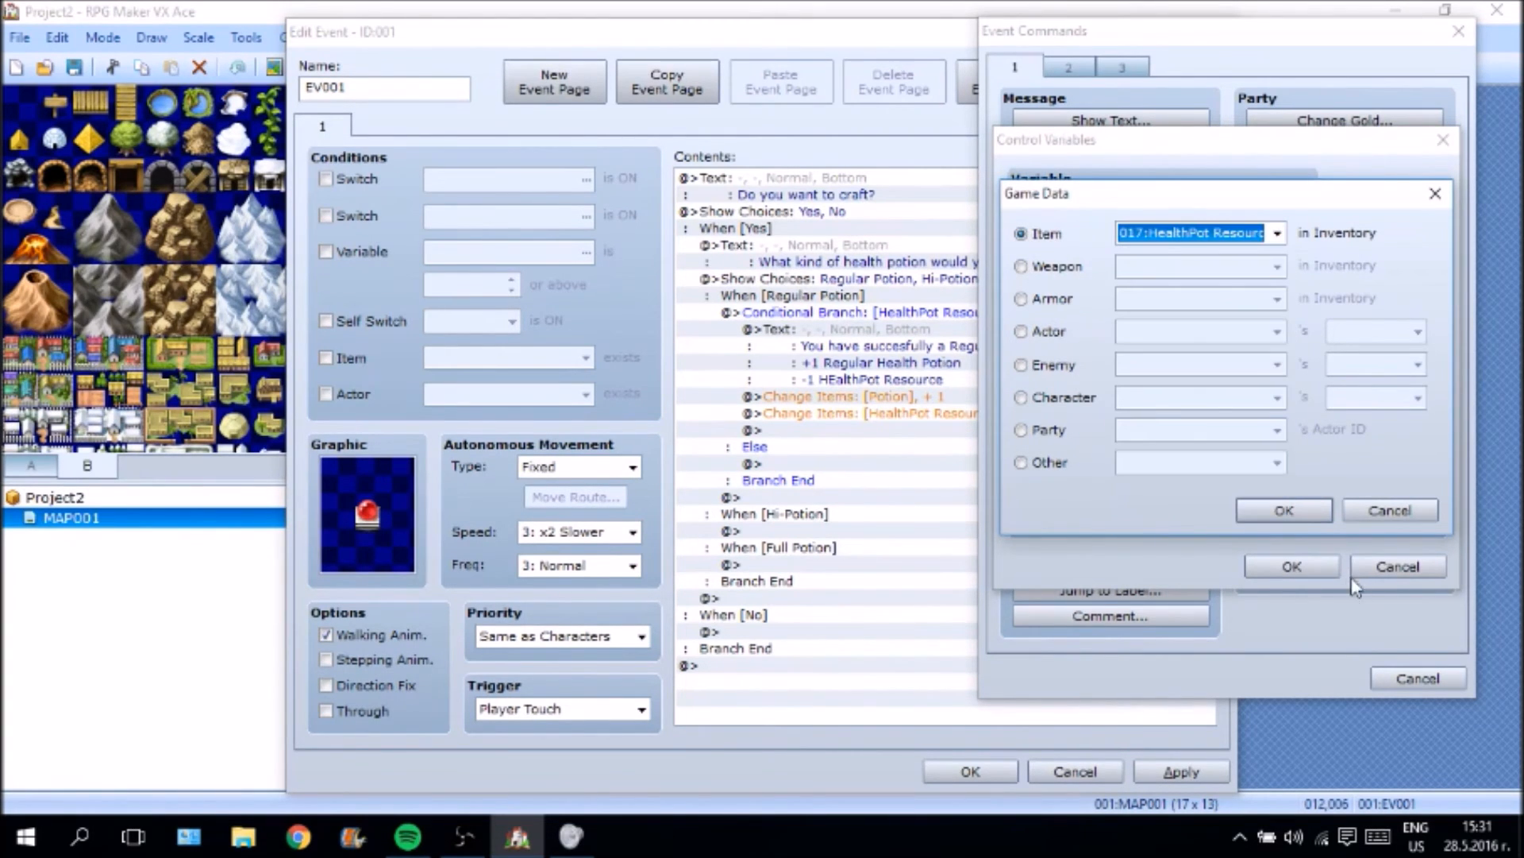
pyautogui.click(1309, 561)
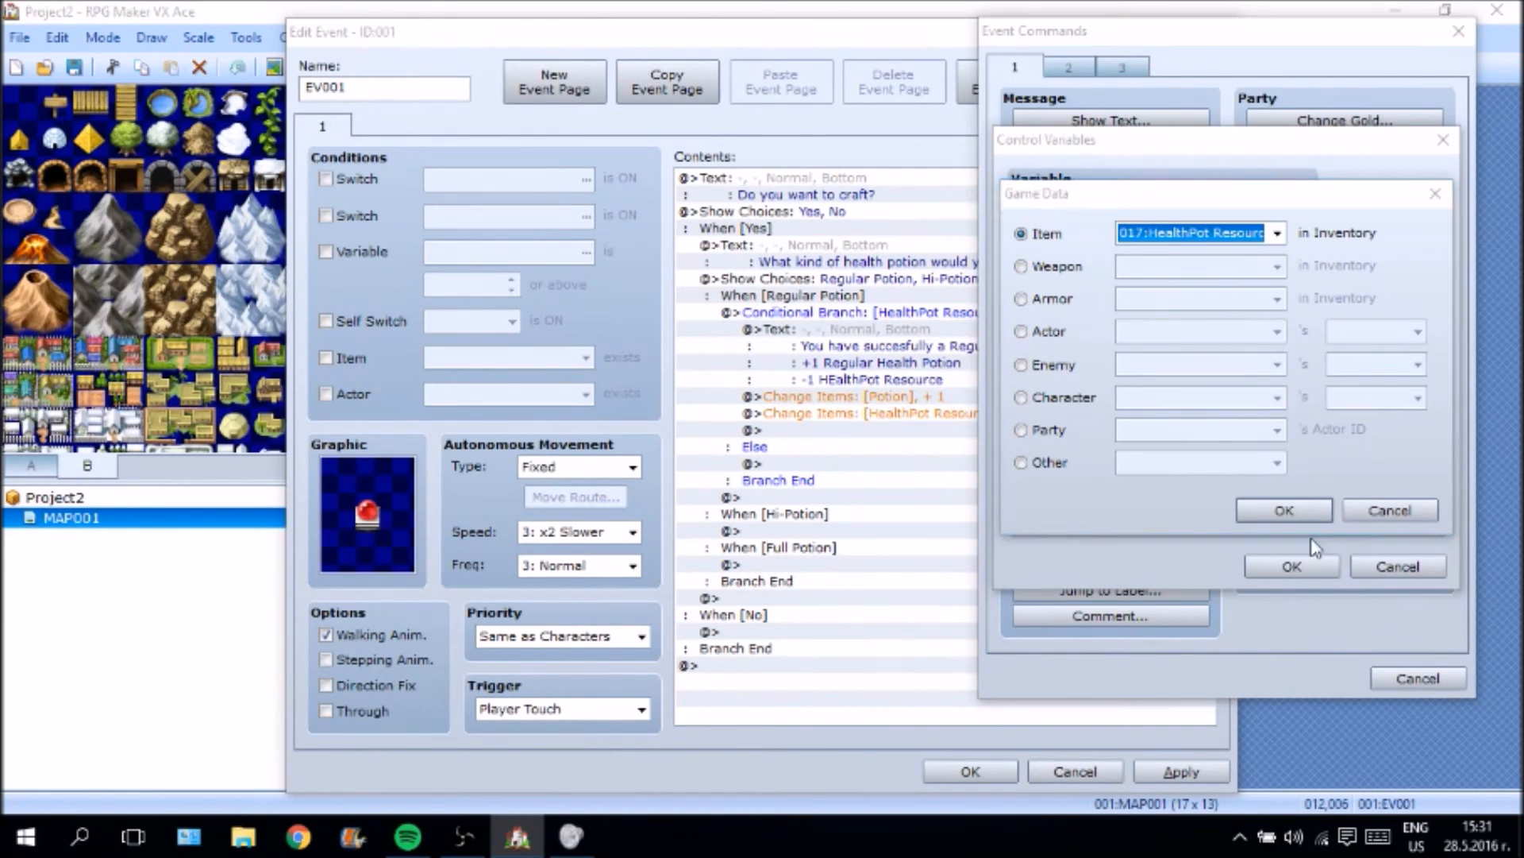
pyautogui.click(1312, 514)
pyautogui.click(1290, 567)
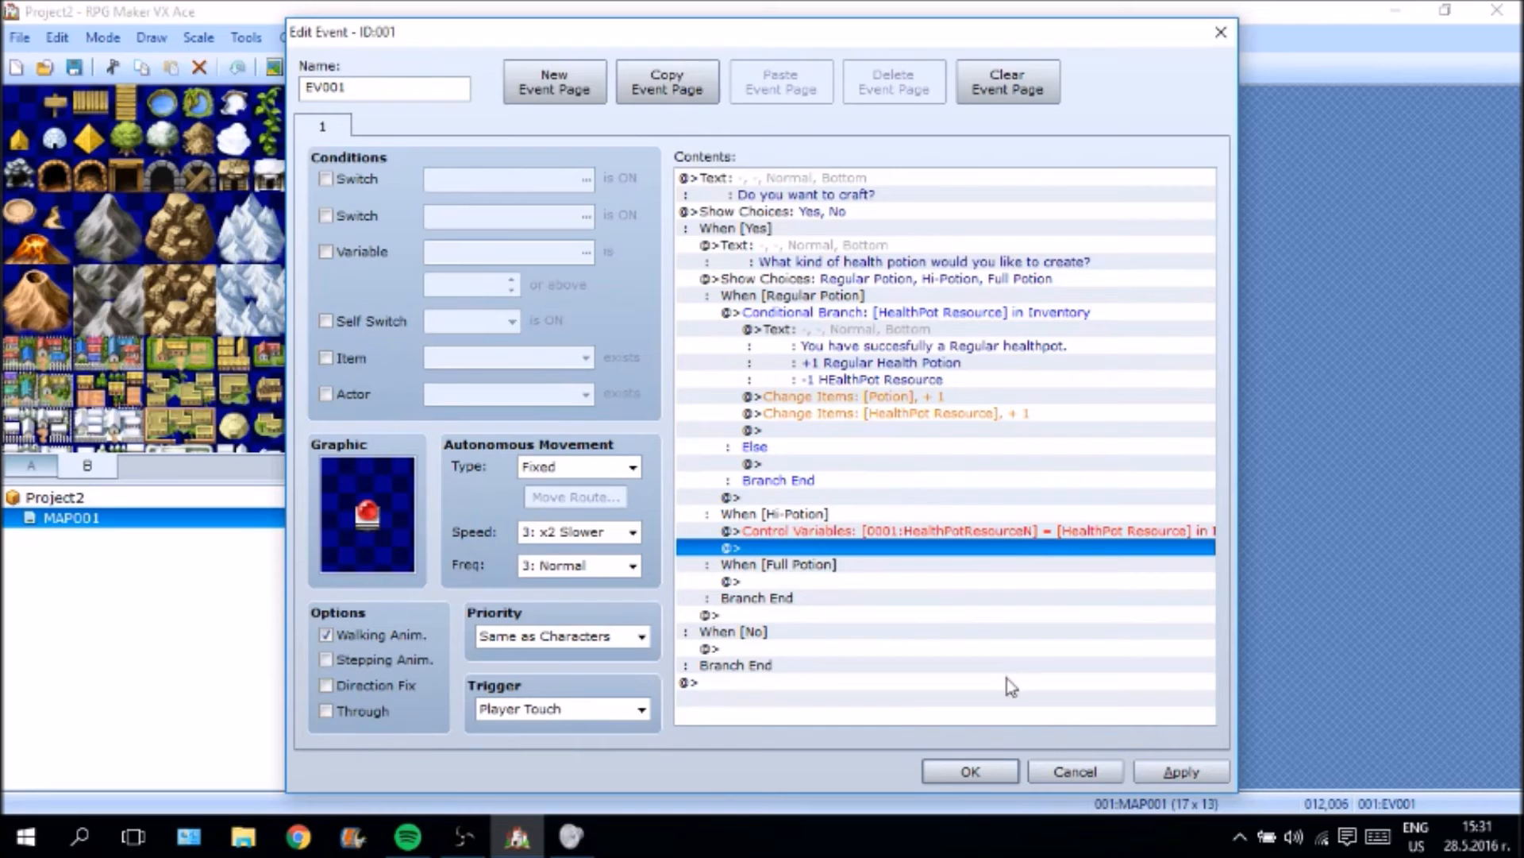
pyautogui.click(975, 534)
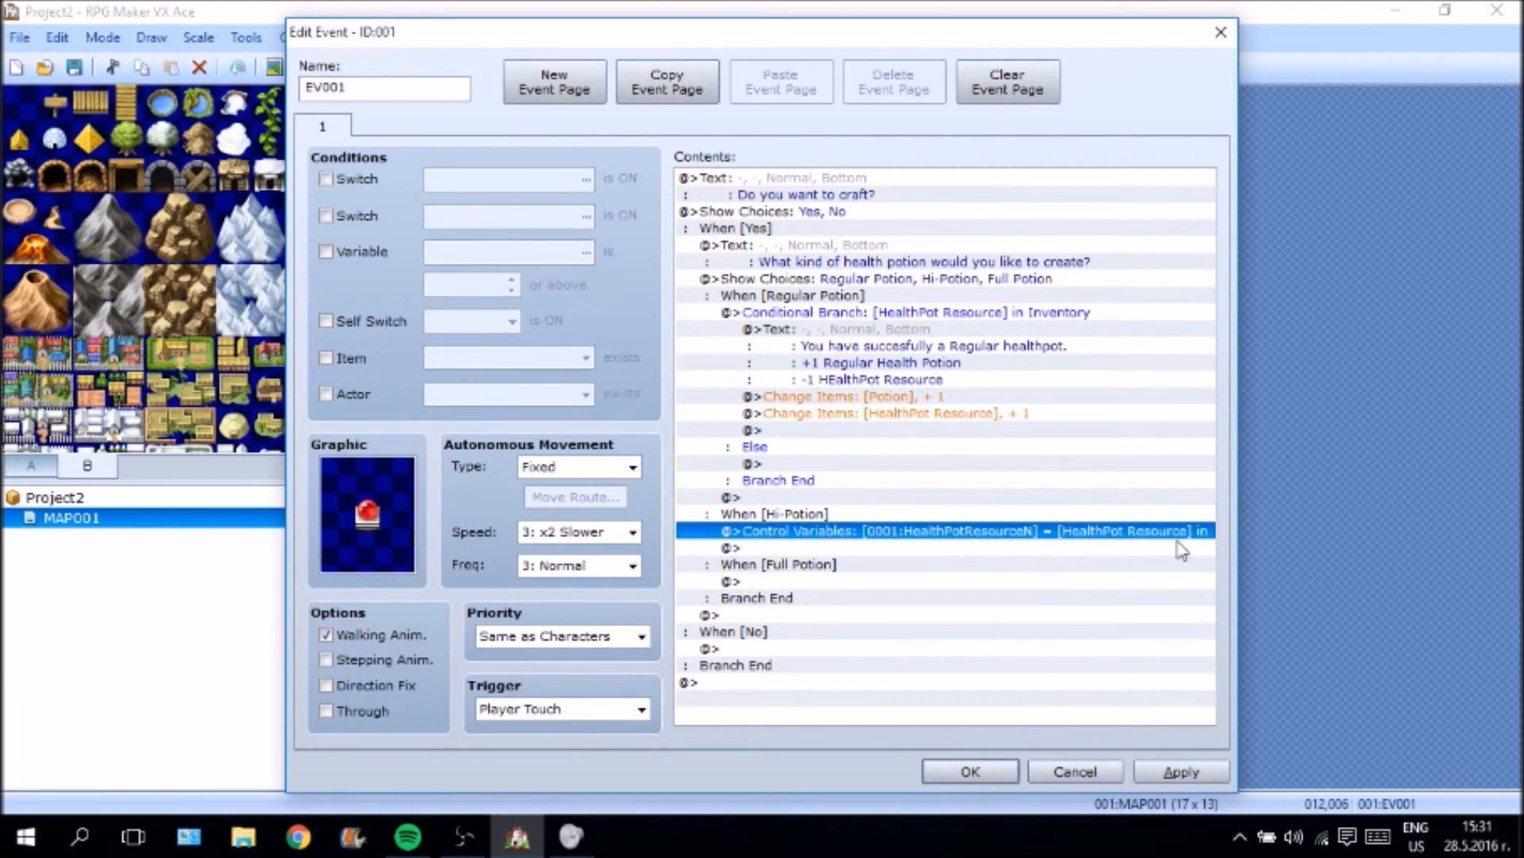
pyautogui.rightClick(1152, 529)
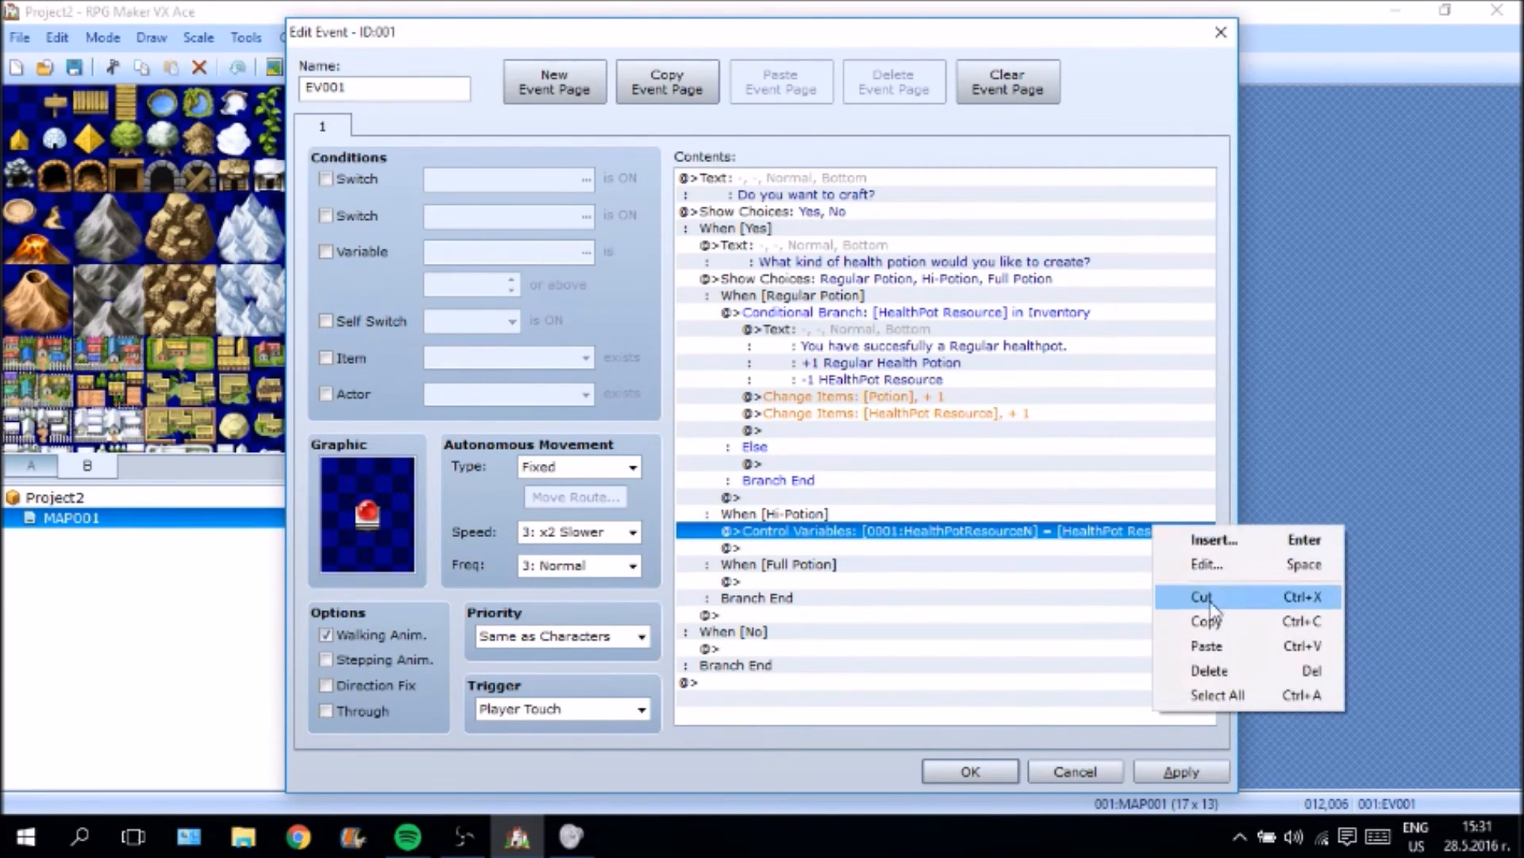
pyautogui.click(840, 534)
pyautogui.click(827, 546)
pyautogui.rightClick(827, 545)
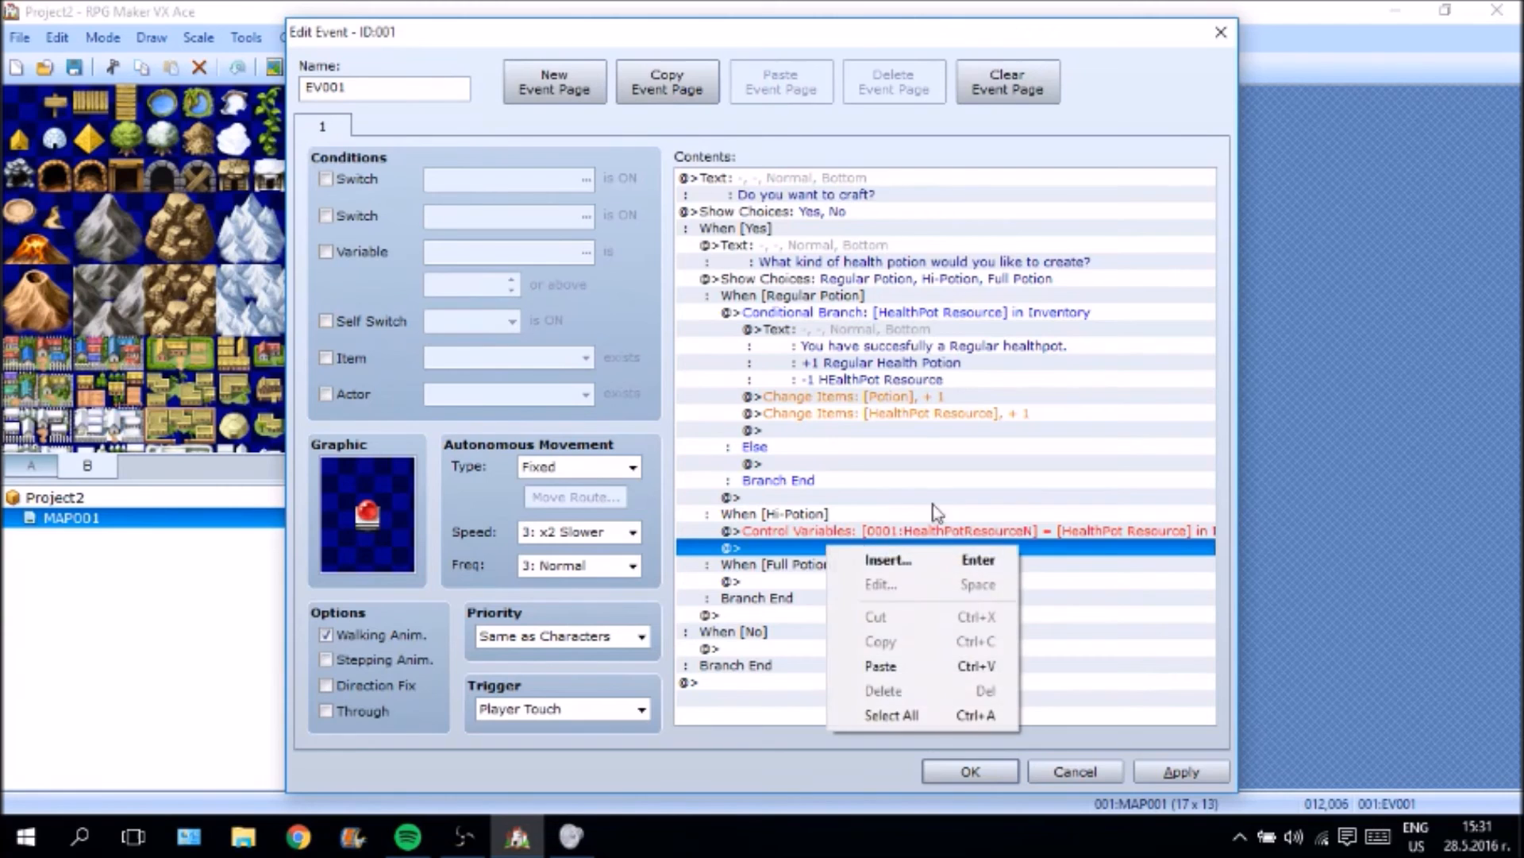
pyautogui.click(998, 537)
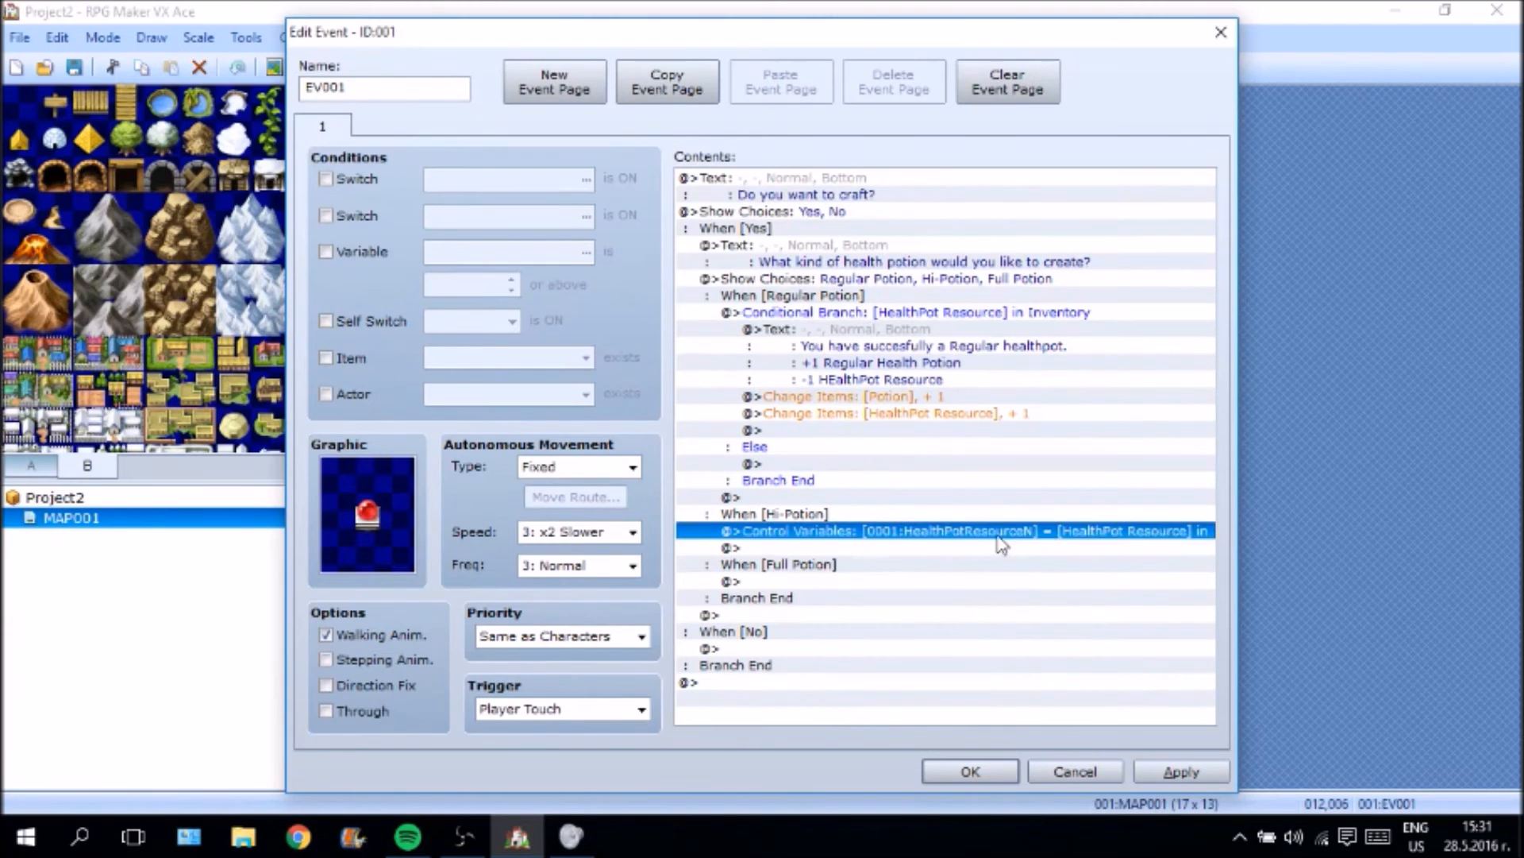
pyautogui.click(1061, 549)
pyautogui.click(1132, 534)
# Insert a Conditional Branch below the variable command, requiring variable 0001:HealthPotResourceN to be greater than or equal to the constant 3.
pyautogui.rightClick(1126, 550)
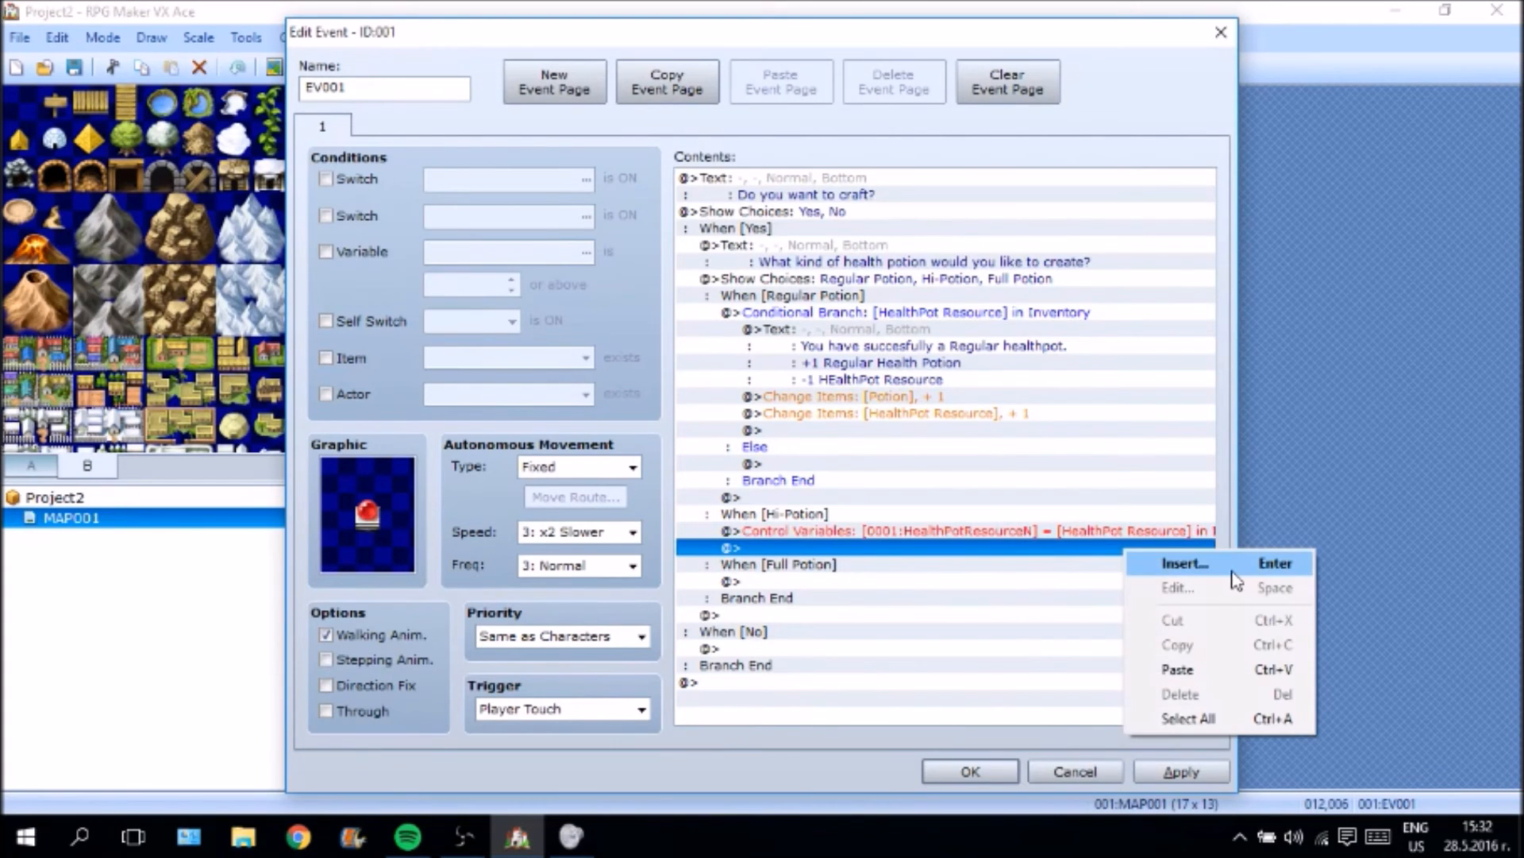
pyautogui.click(1231, 565)
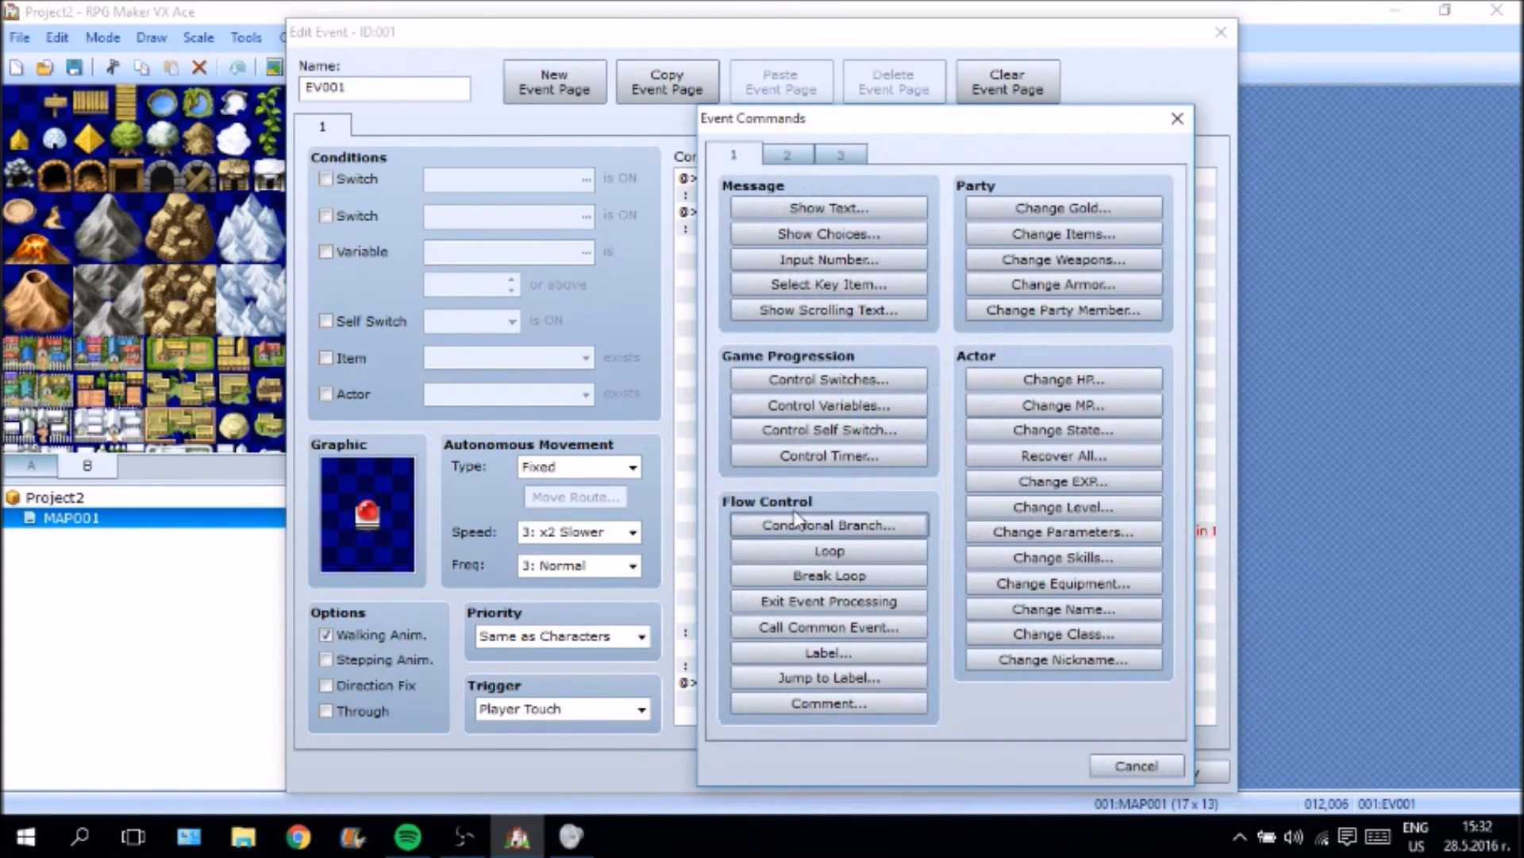
pyautogui.click(825, 527)
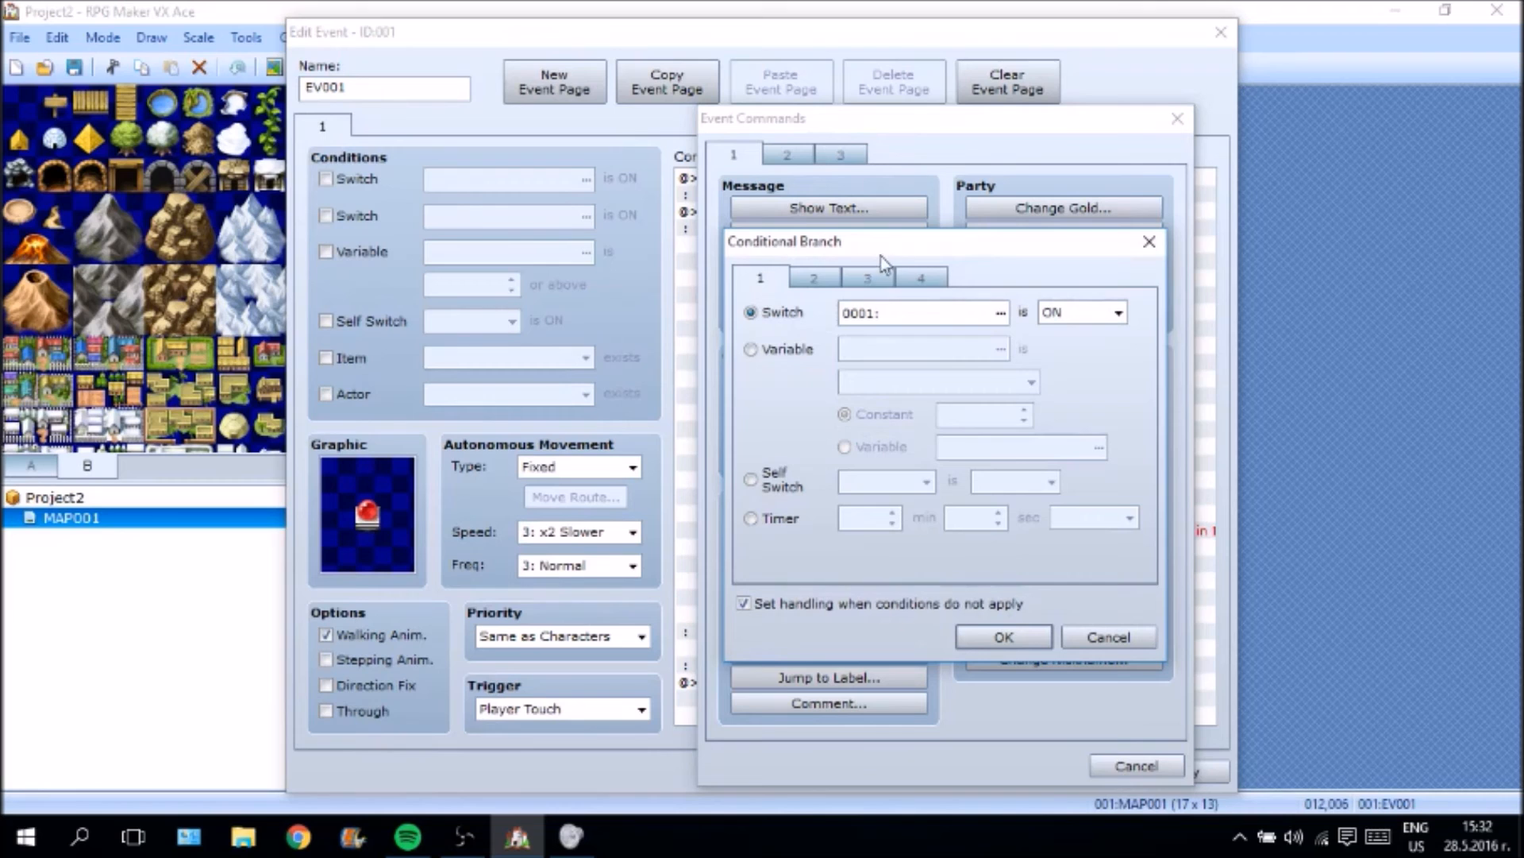
pyautogui.click(767, 362)
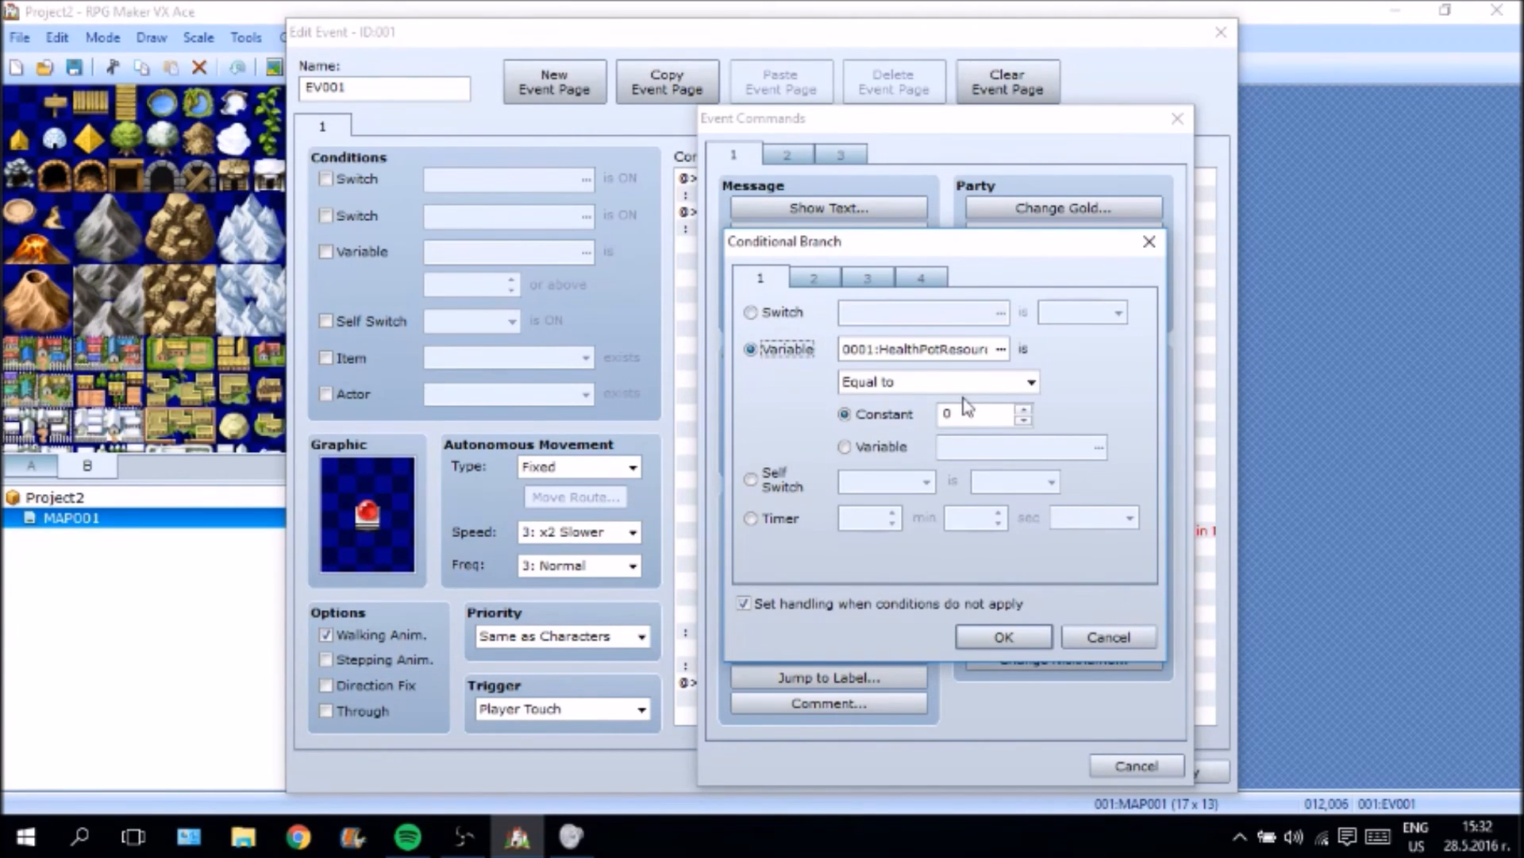
pyautogui.click(1012, 386)
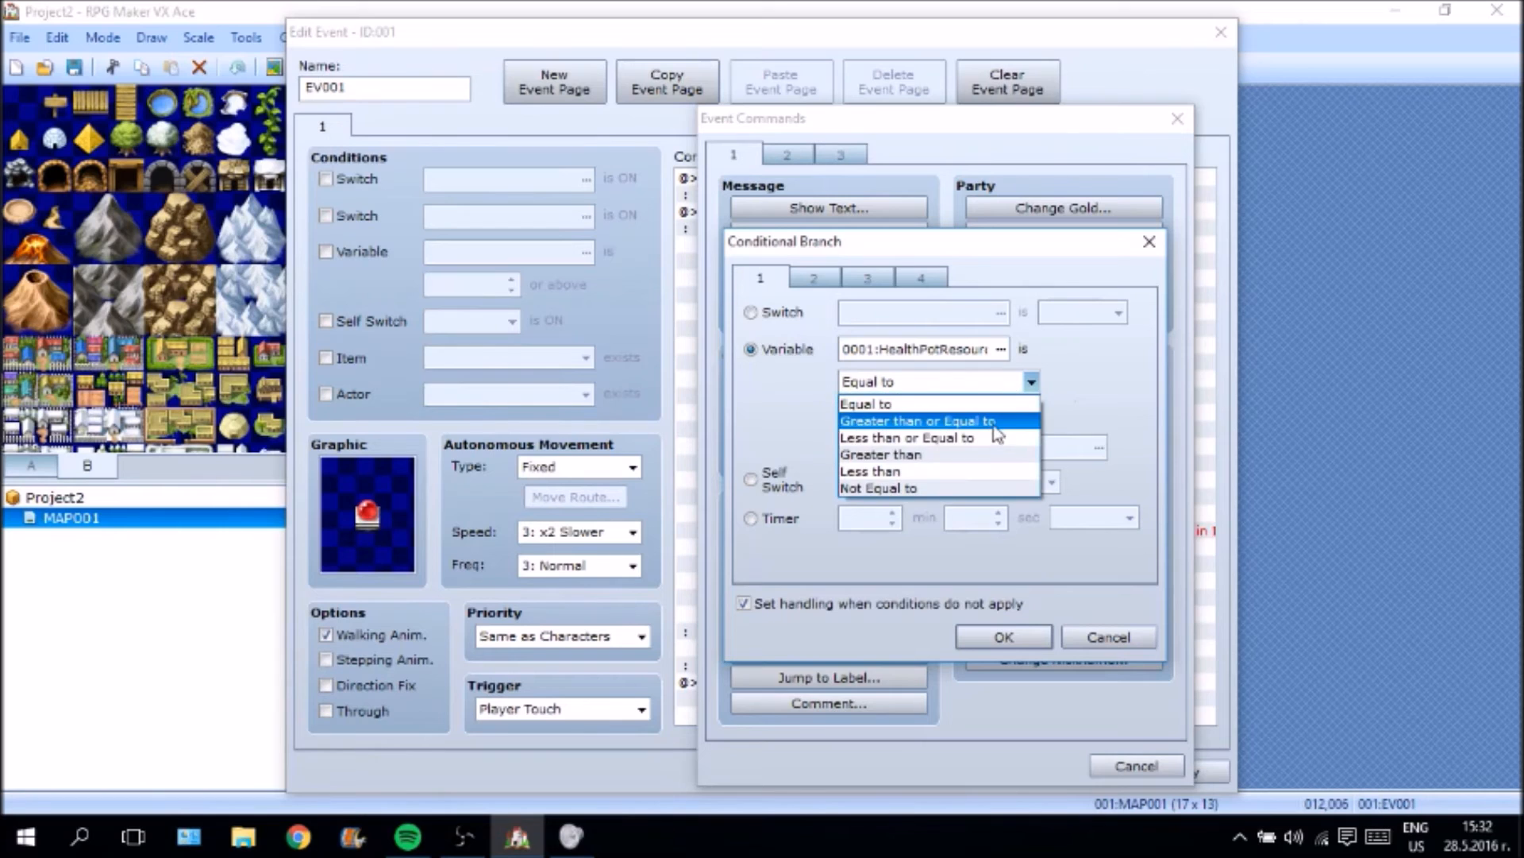
pyautogui.click(953, 420)
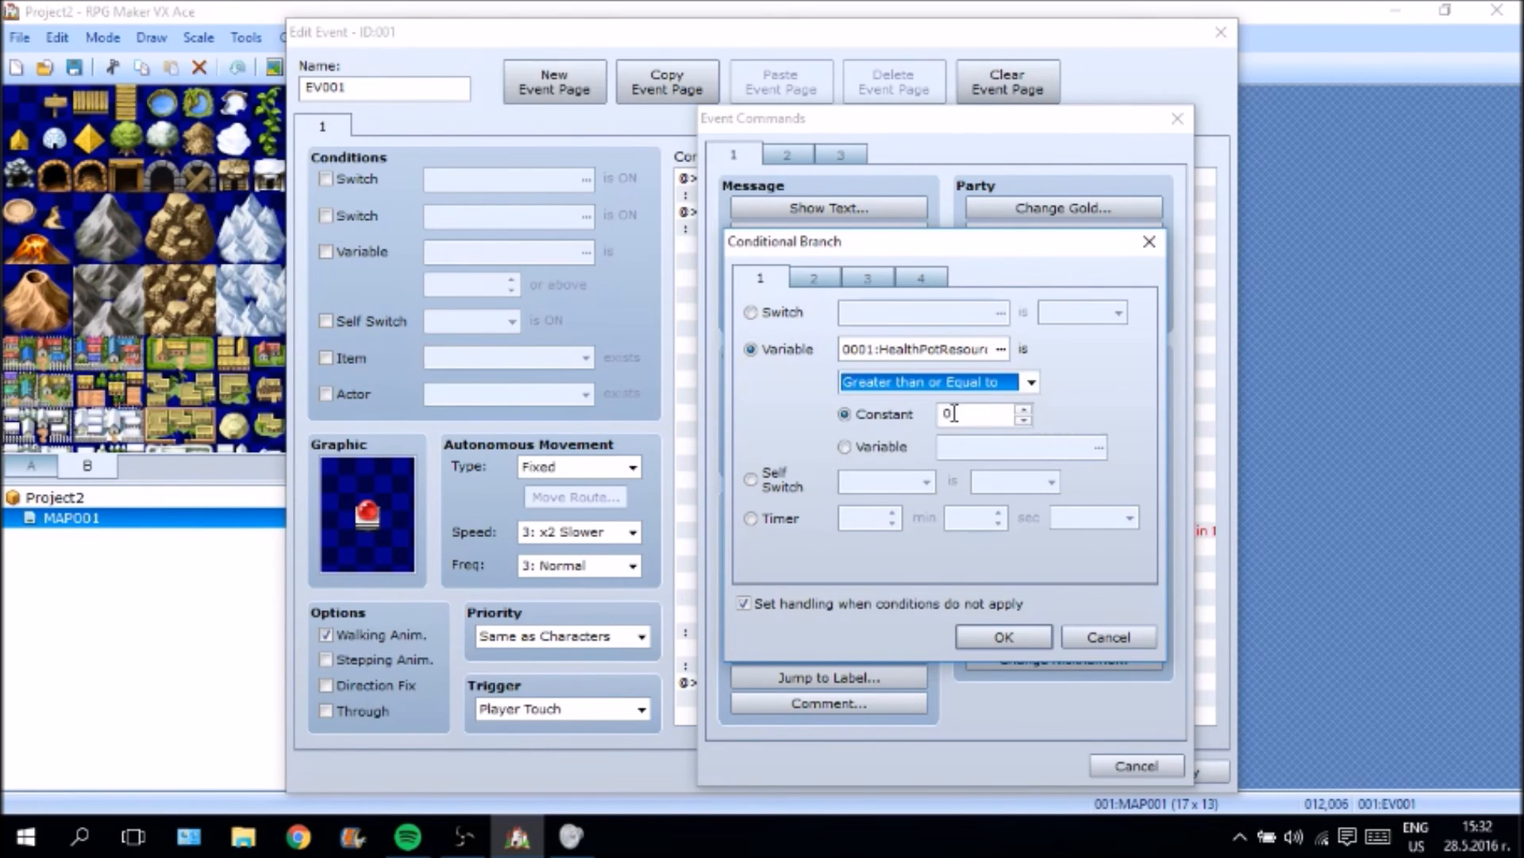
pyautogui.doubleClick(947, 411)
pyautogui.write('3')
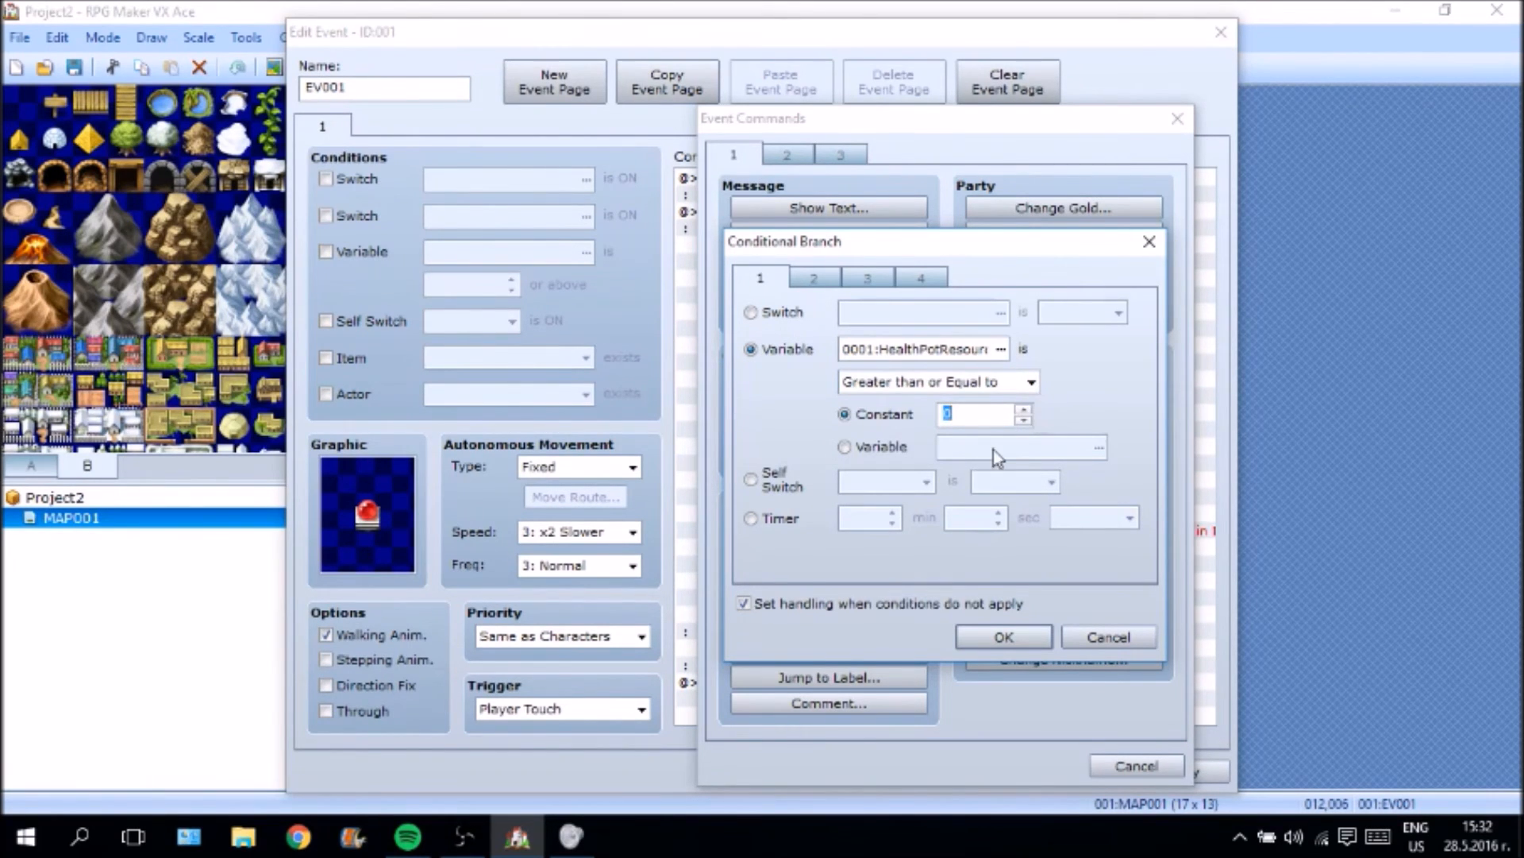
pyautogui.click(997, 351)
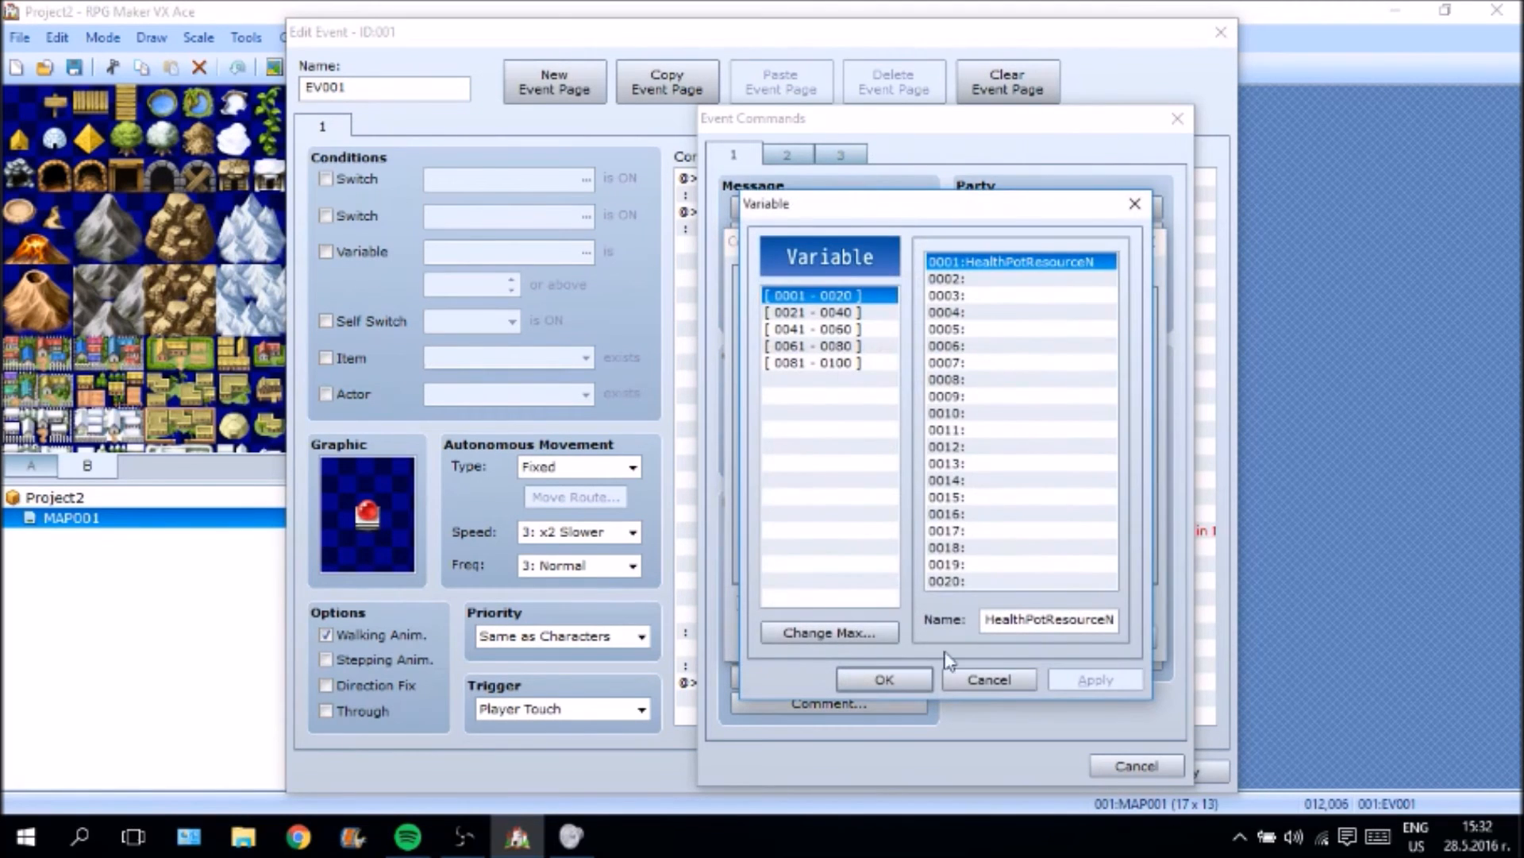
pyautogui.click(883, 679)
pyautogui.click(1020, 633)
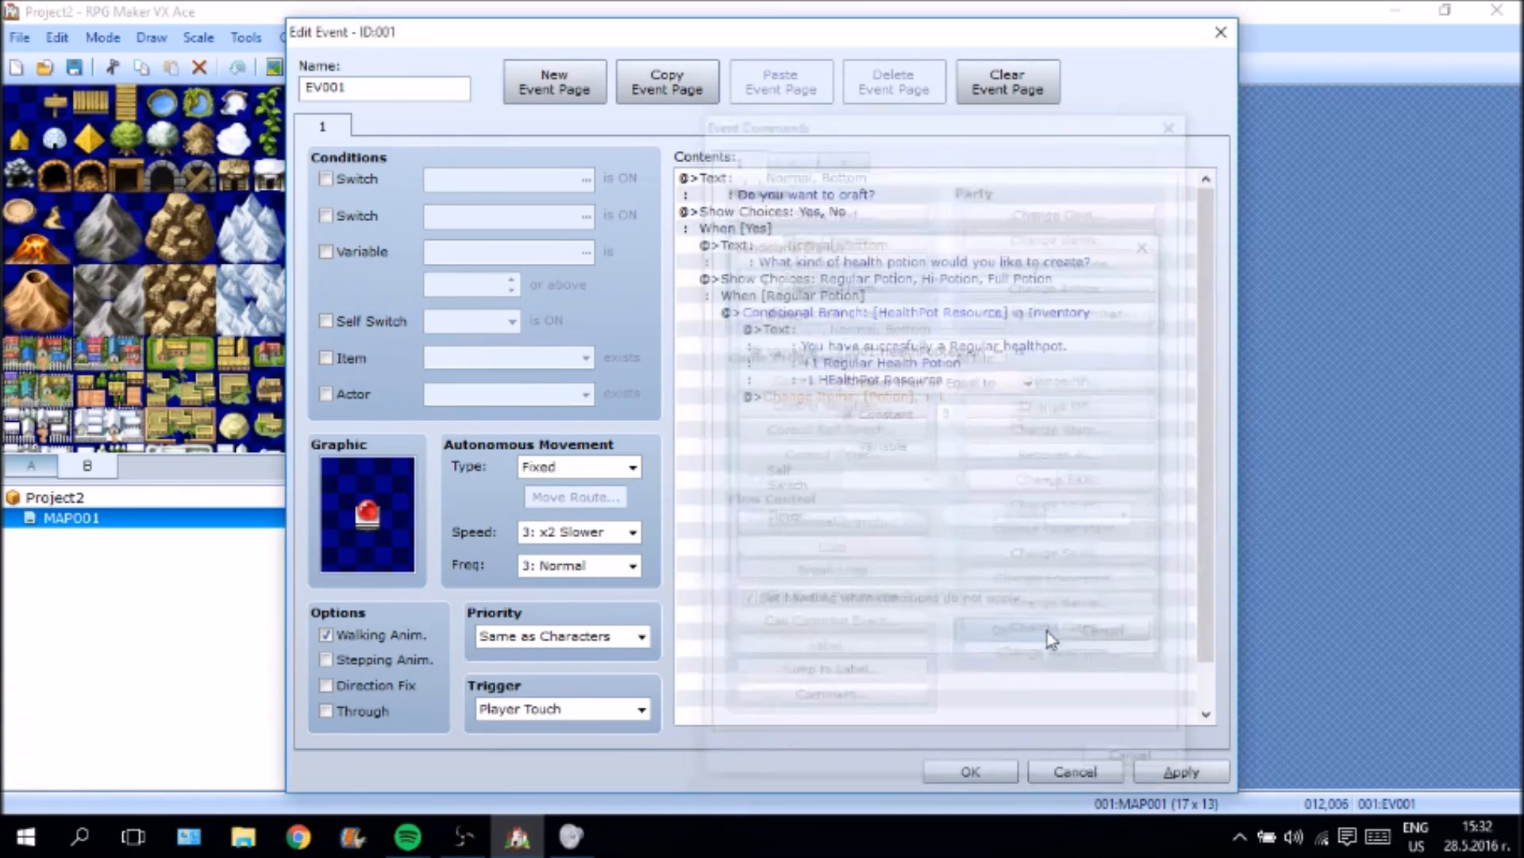
pyautogui.click(1107, 550)
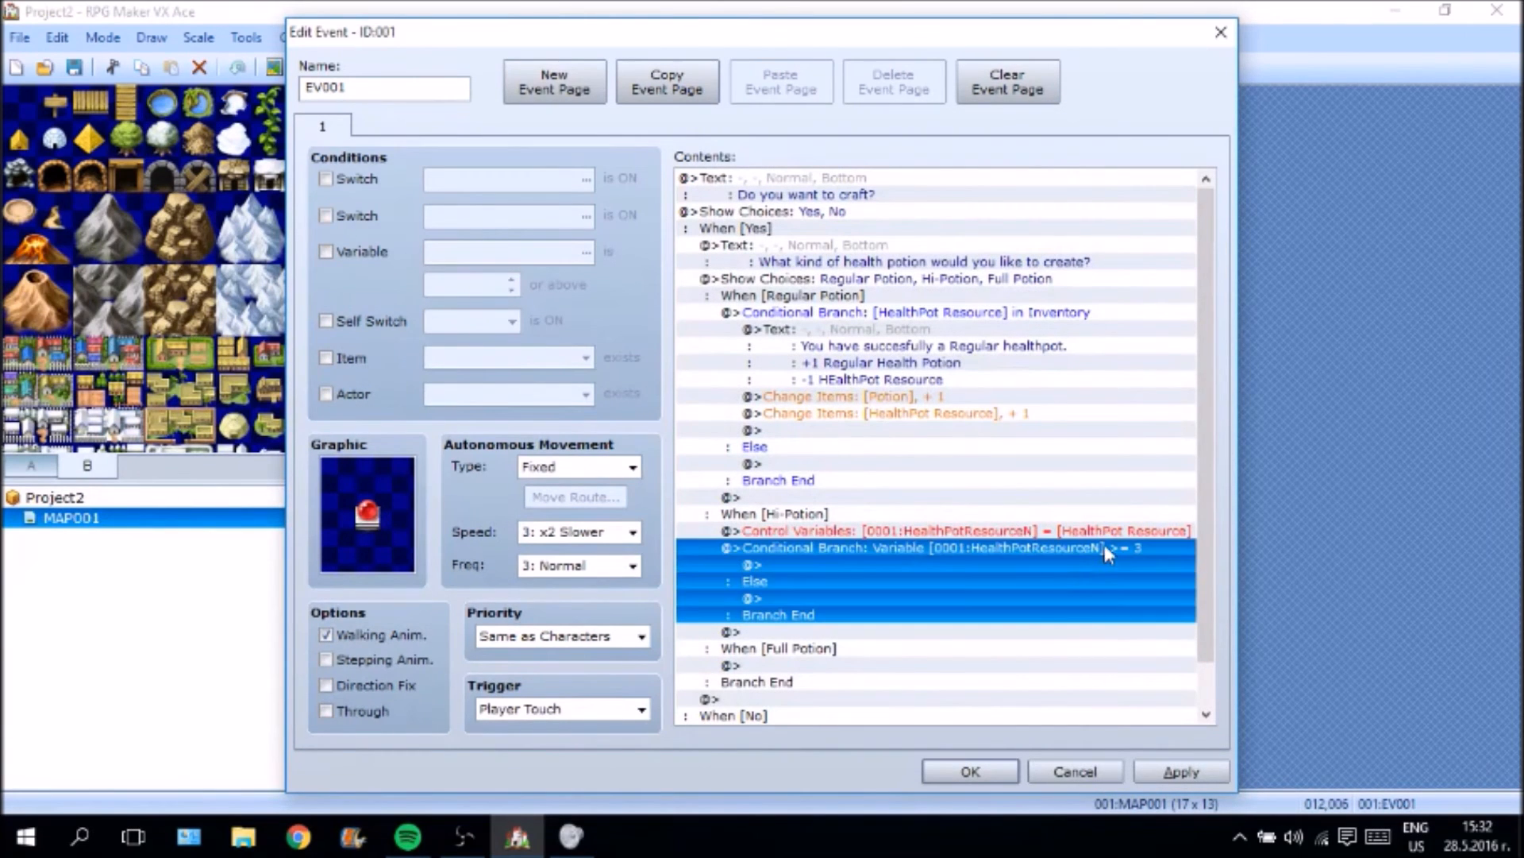
# Add a Show Text inside the HealthPotResourceN branch reading "You have succesfully crafted a Hi-Potion.", "+1 Hi-Potion" and "-3 HealthPot Resource" on separate lines.
pyautogui.click(992, 530)
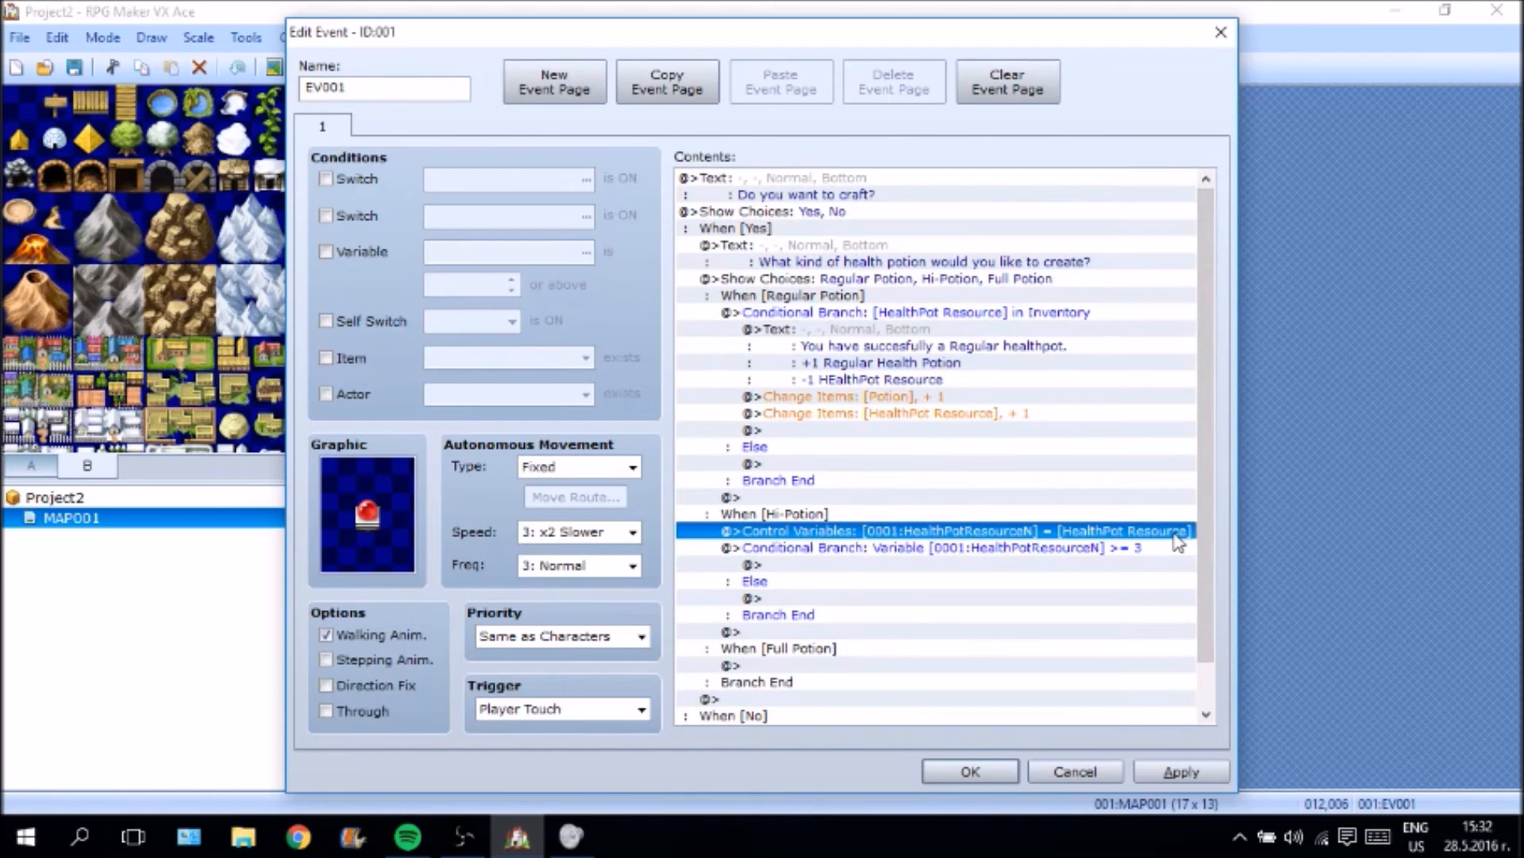
pyautogui.click(1141, 550)
pyautogui.click(1141, 565)
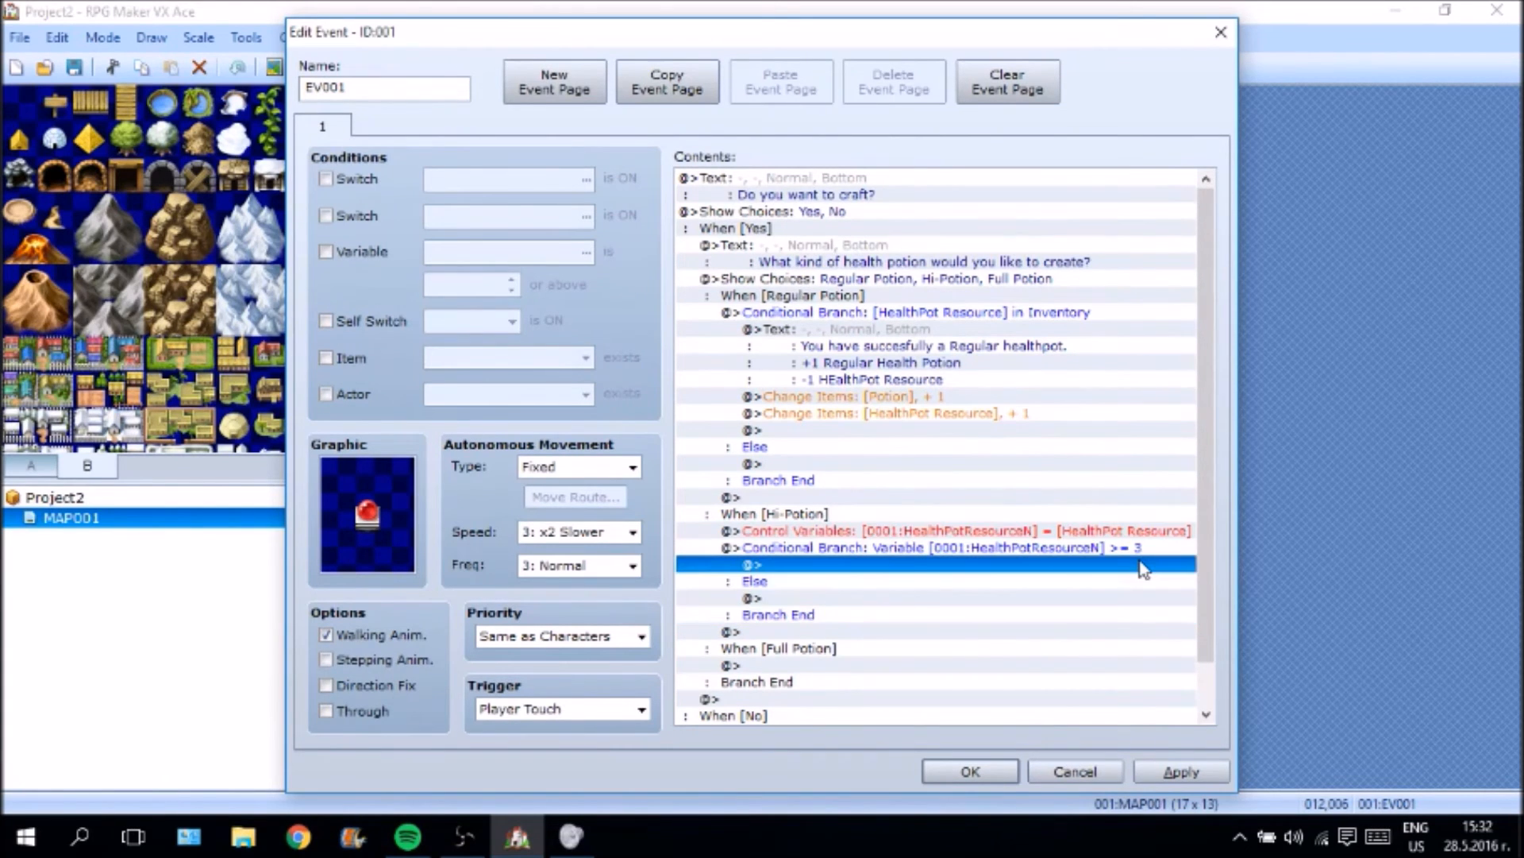
pyautogui.rightClick(1085, 564)
pyautogui.click(1132, 577)
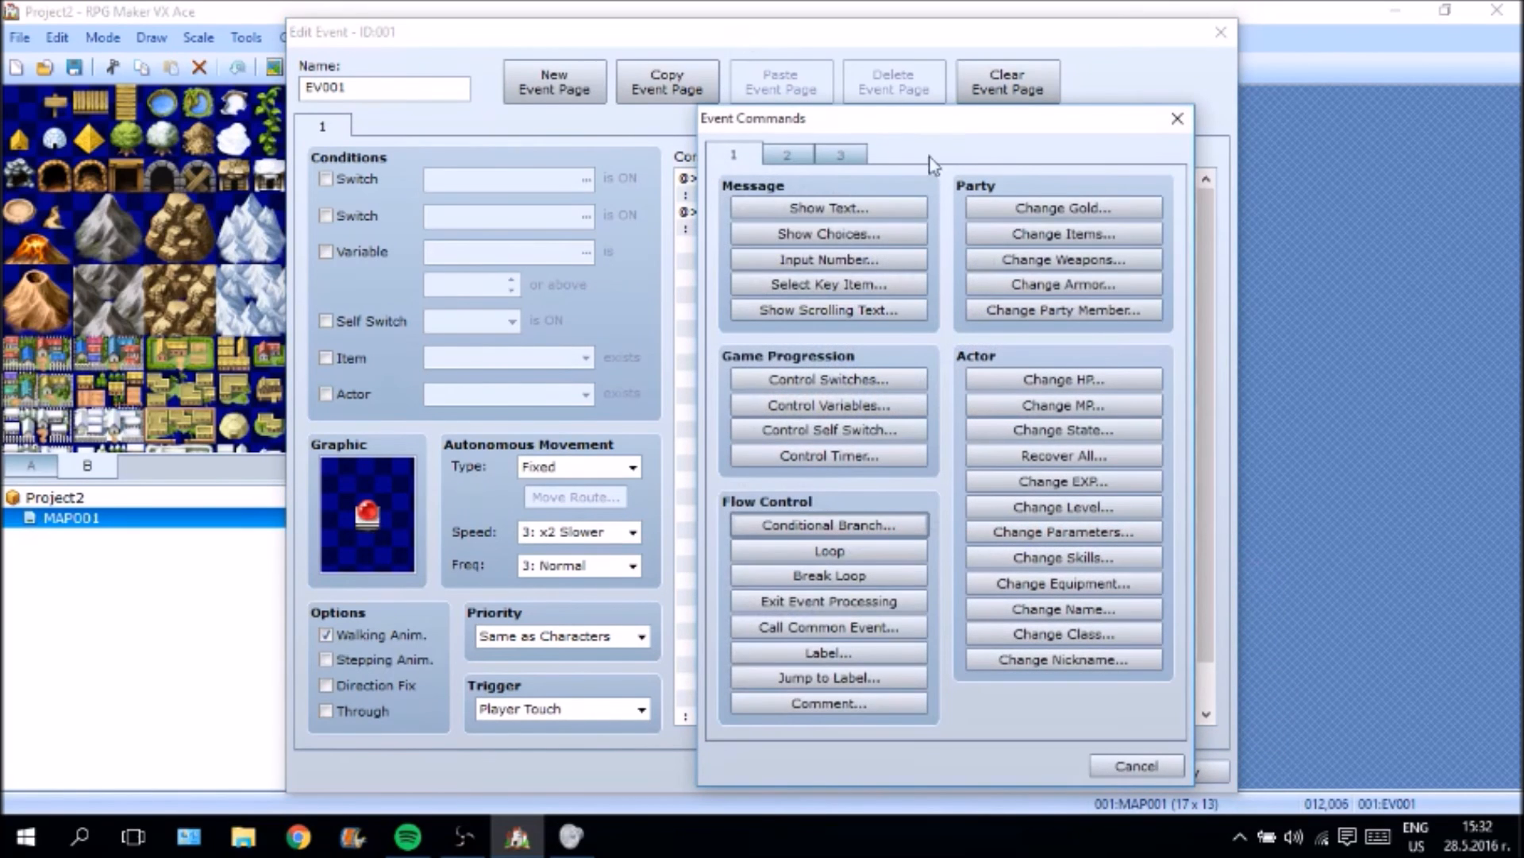
pyautogui.click(829, 208)
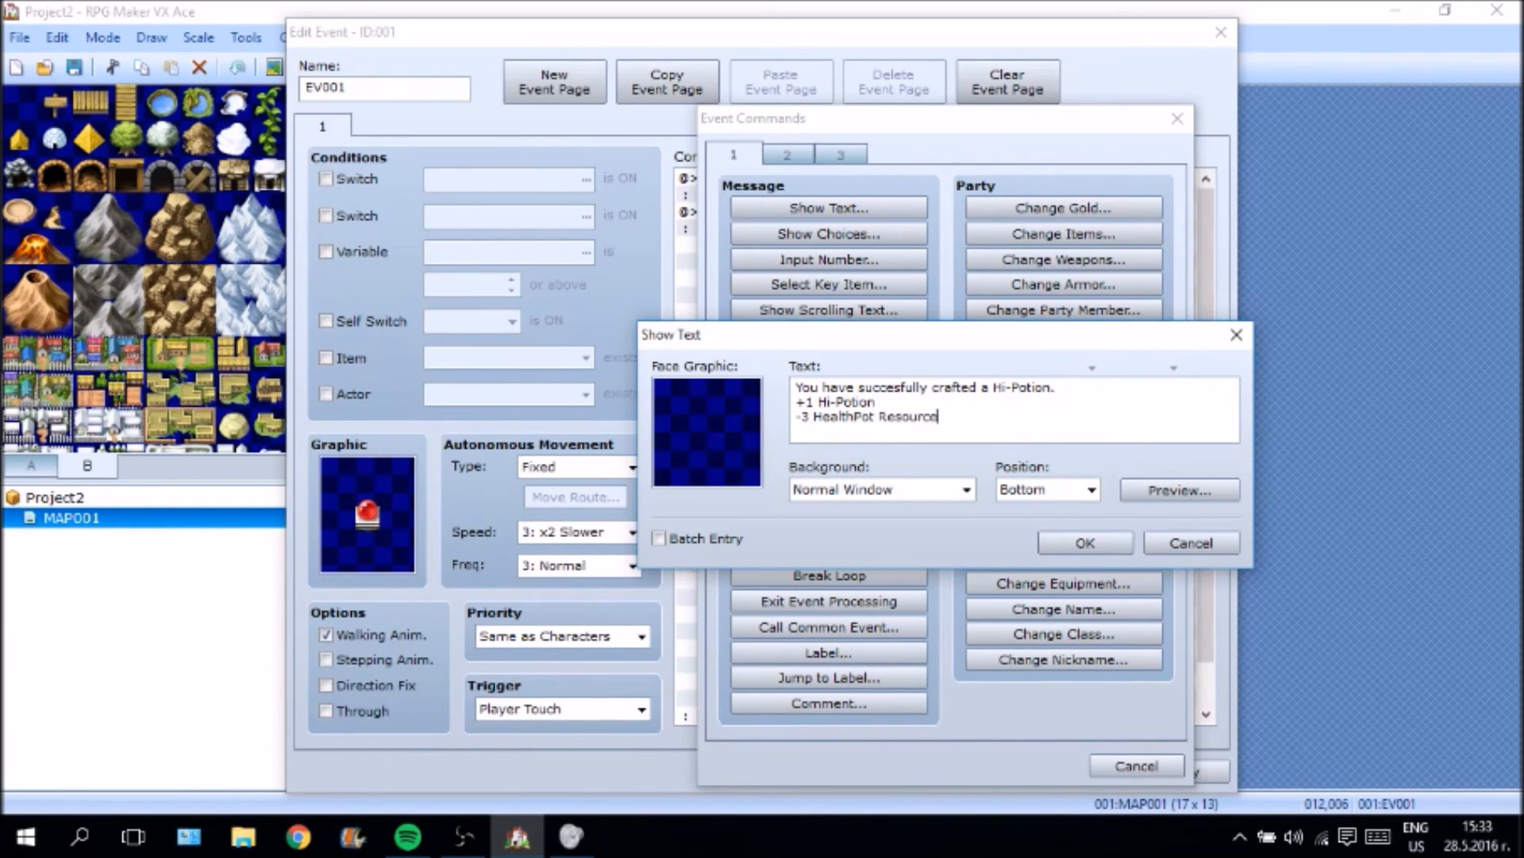
pyautogui.click(1085, 542)
# Insert a Change Items command below the Hi-Potion crafting message that increases 002:Hi-Potion by 1.
pyautogui.scroll(-1, 1044, 573)
pyautogui.scroll(-1, 1043, 573)
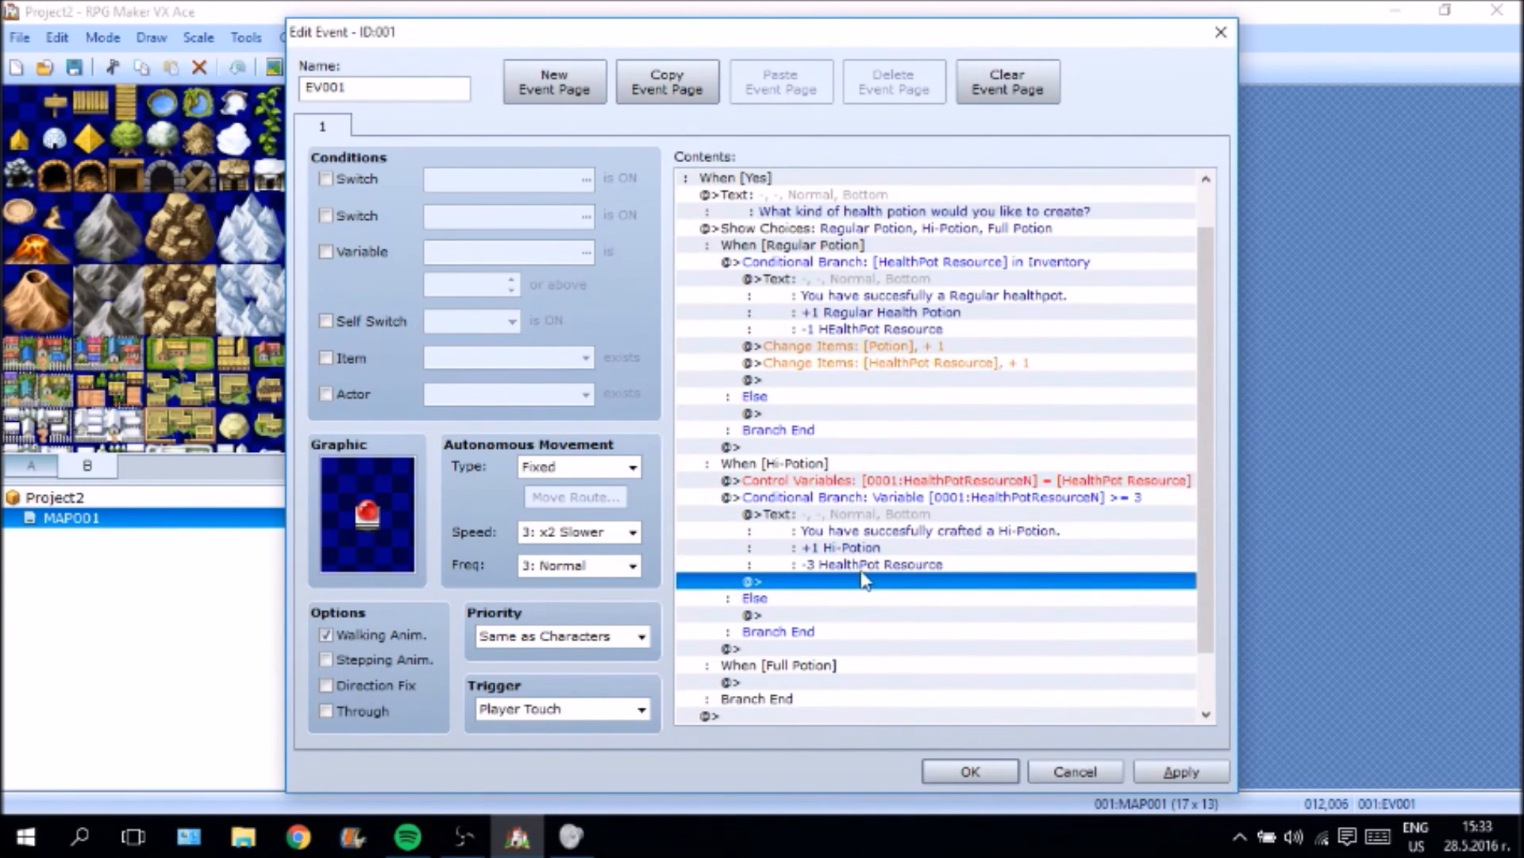
pyautogui.rightClick(866, 581)
pyautogui.click(869, 592)
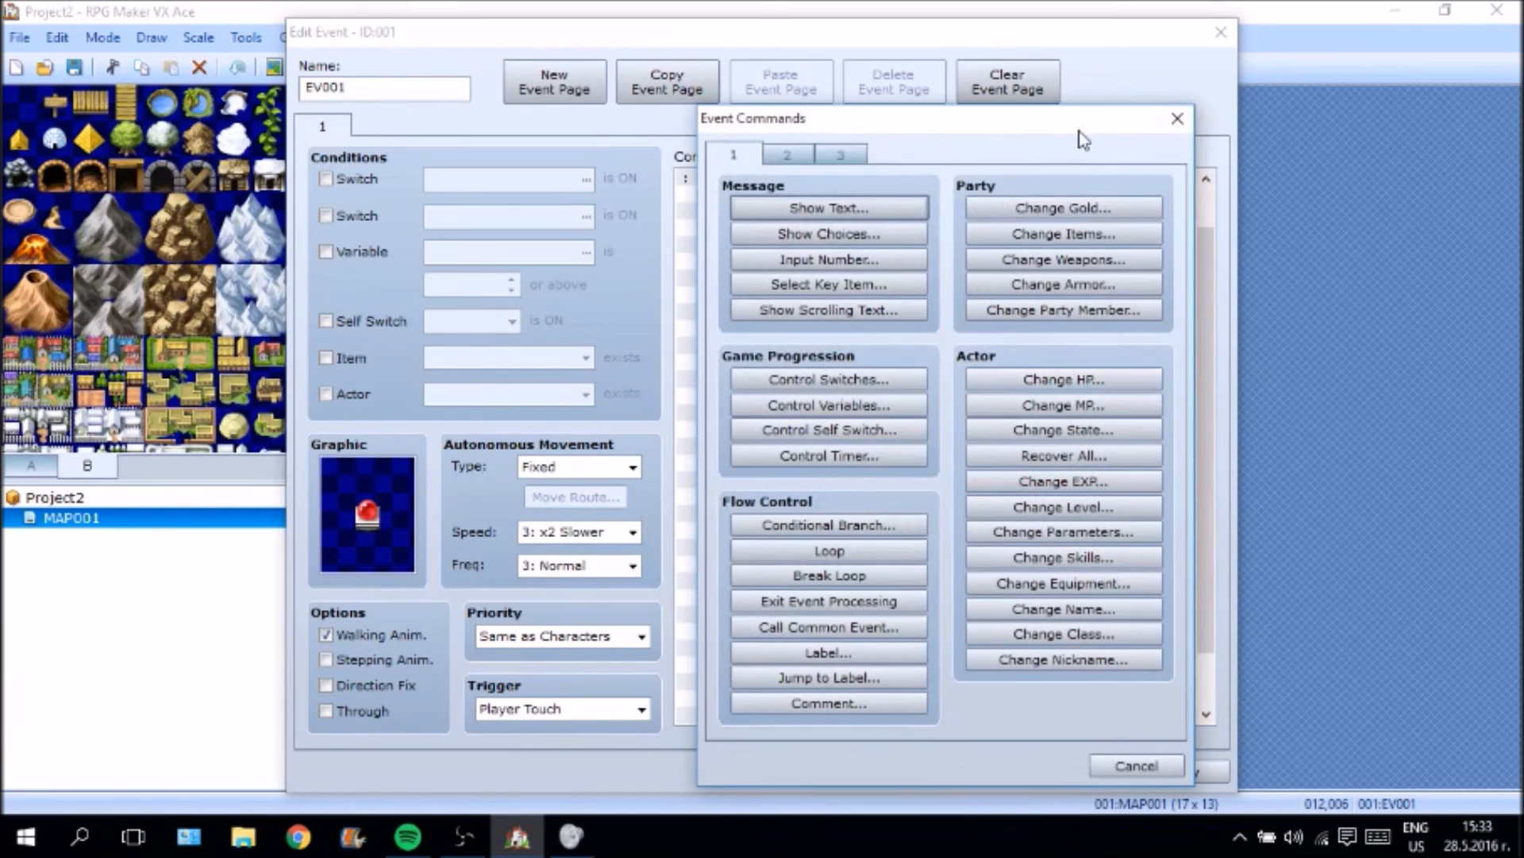
pyautogui.click(988, 238)
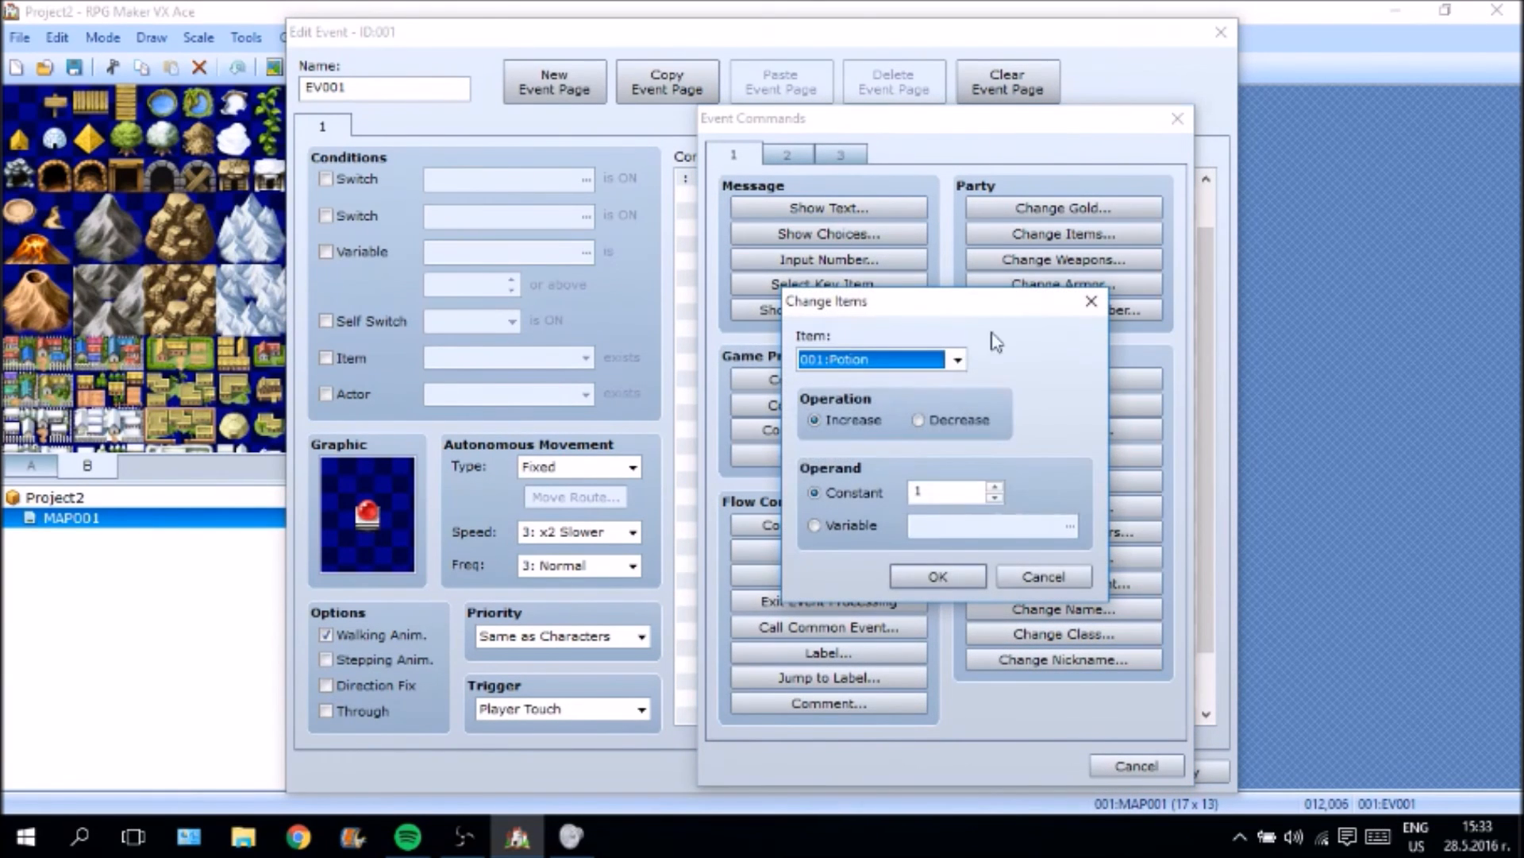
pyautogui.click(957, 361)
pyautogui.click(915, 399)
pyautogui.click(940, 577)
# Insert another Change Items command below the Hi-Potion change that decreases 017:HealthPot Resource by 3.
pyautogui.rightClick(967, 597)
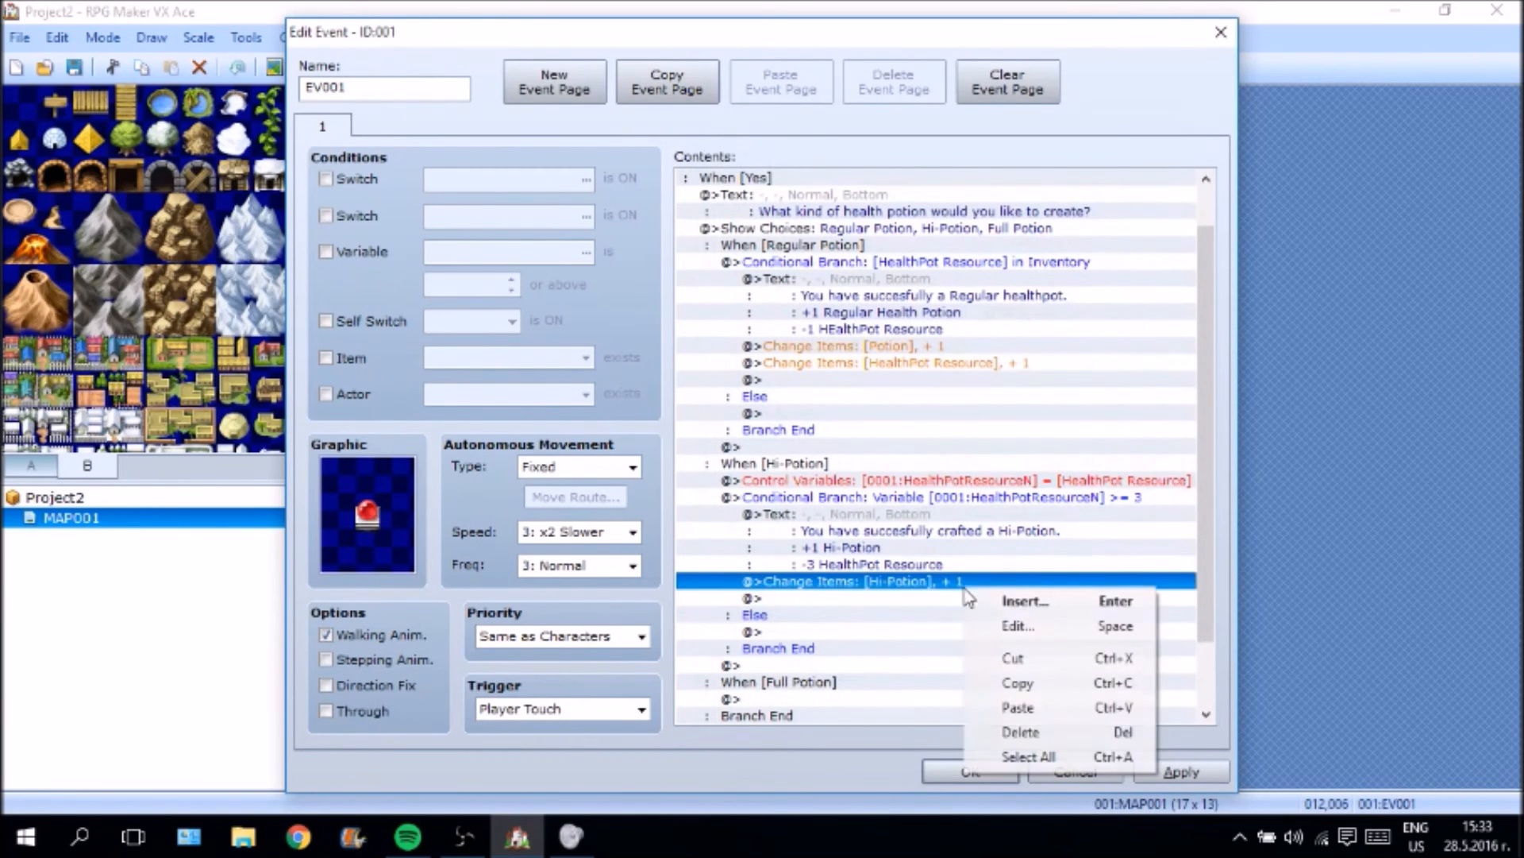
pyautogui.rightClick(905, 604)
pyautogui.click(1015, 614)
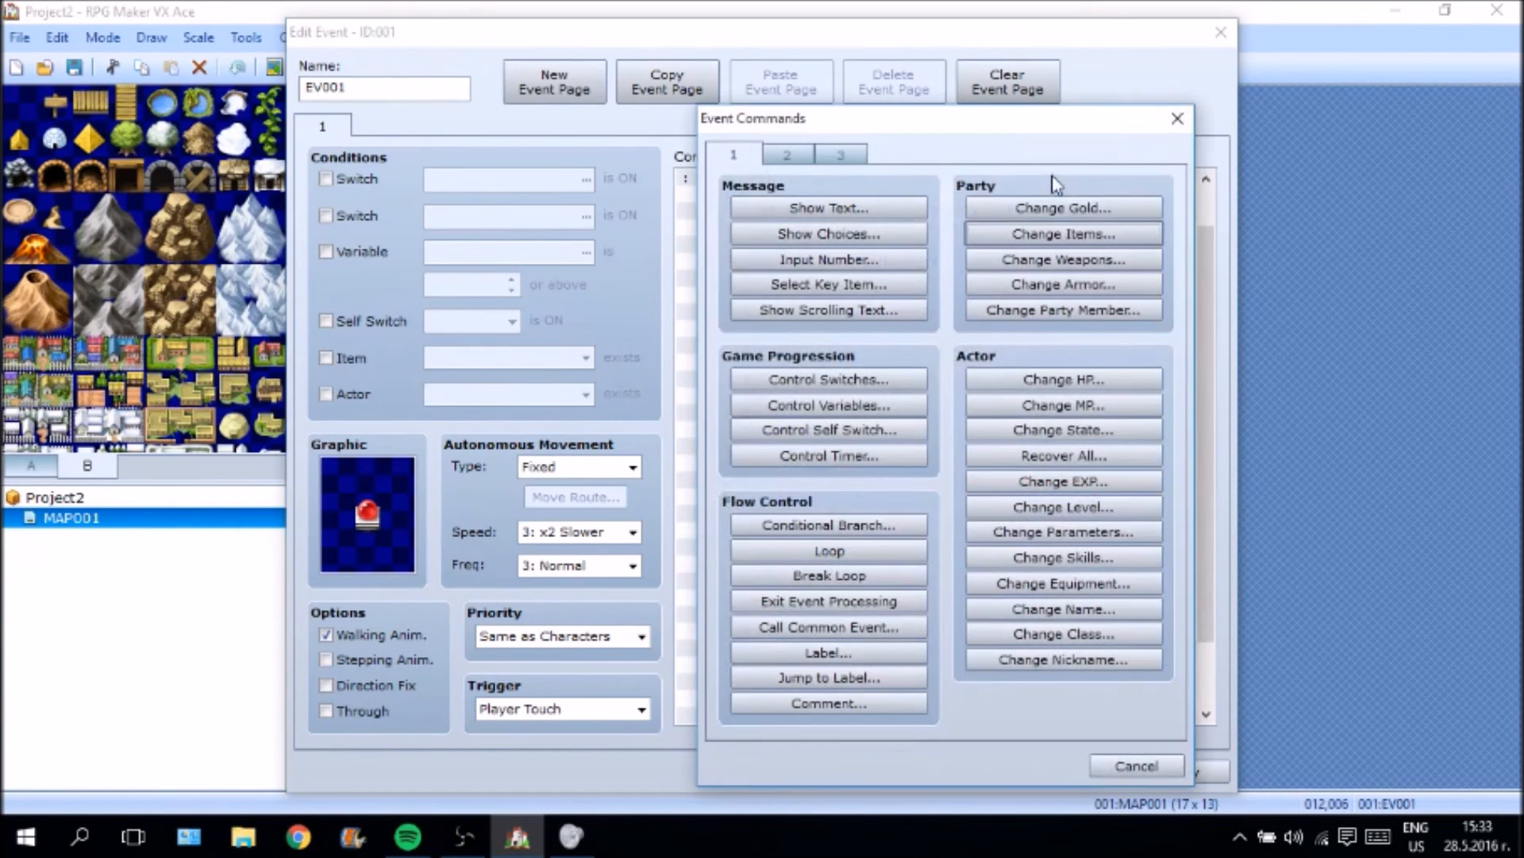
pyautogui.click(1062, 235)
pyautogui.click(872, 363)
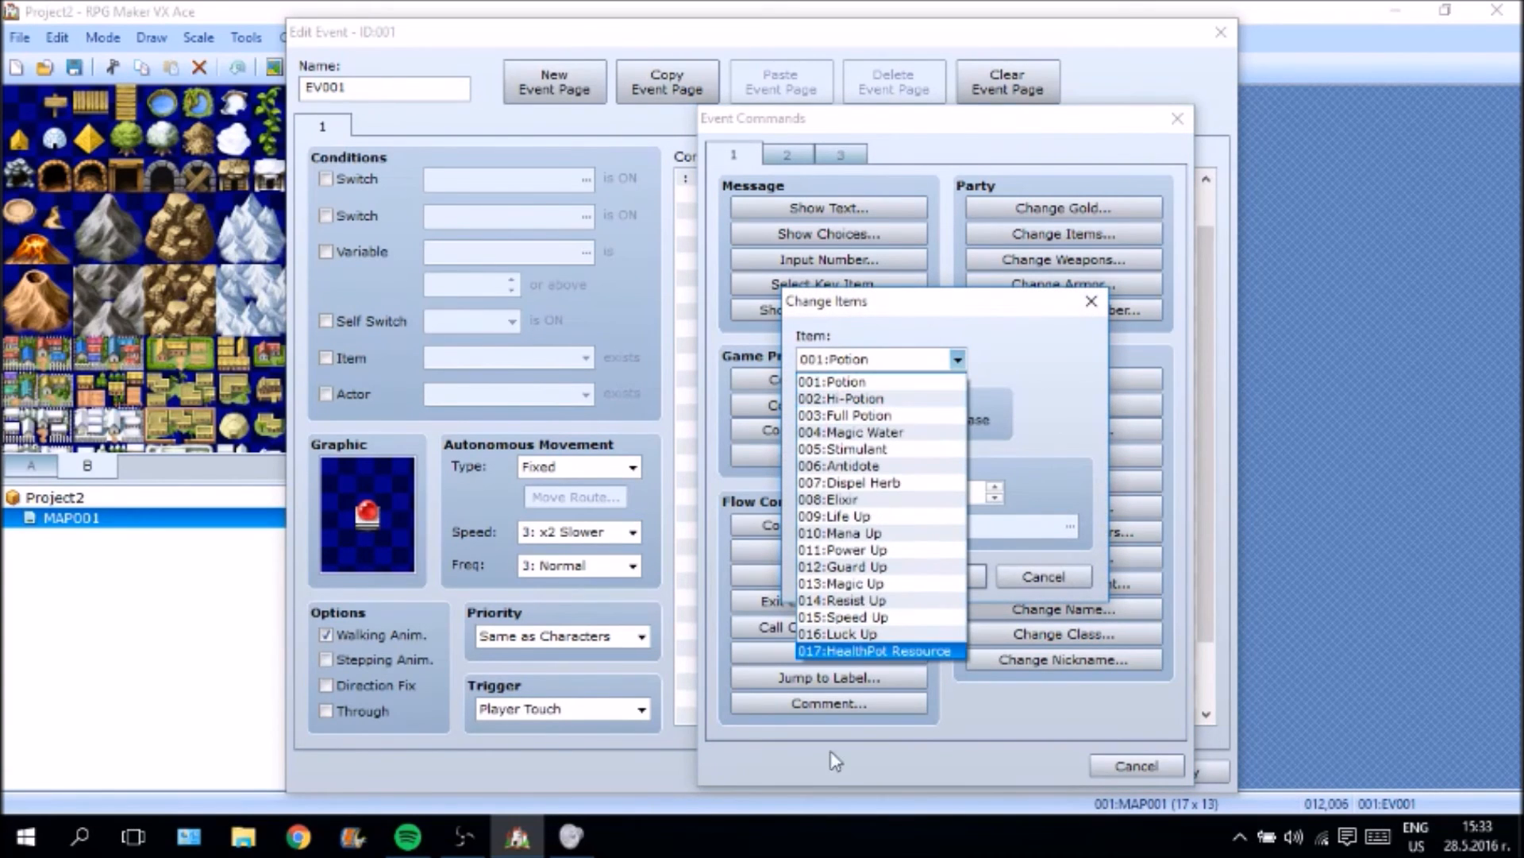
pyautogui.click(874, 650)
pyautogui.click(921, 421)
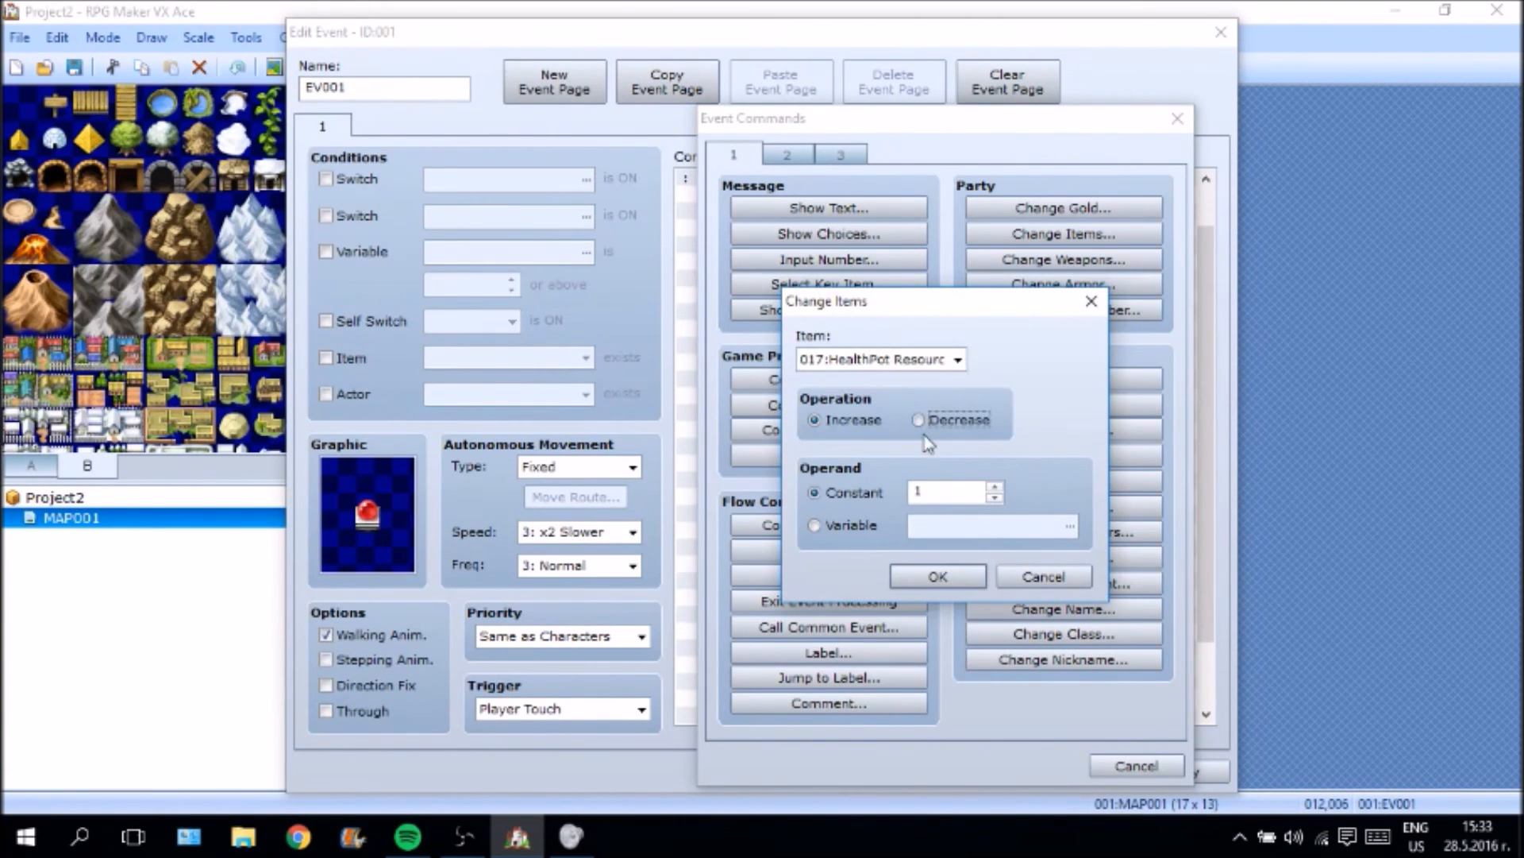
pyautogui.click(995, 487)
pyautogui.click(995, 488)
pyautogui.click(949, 577)
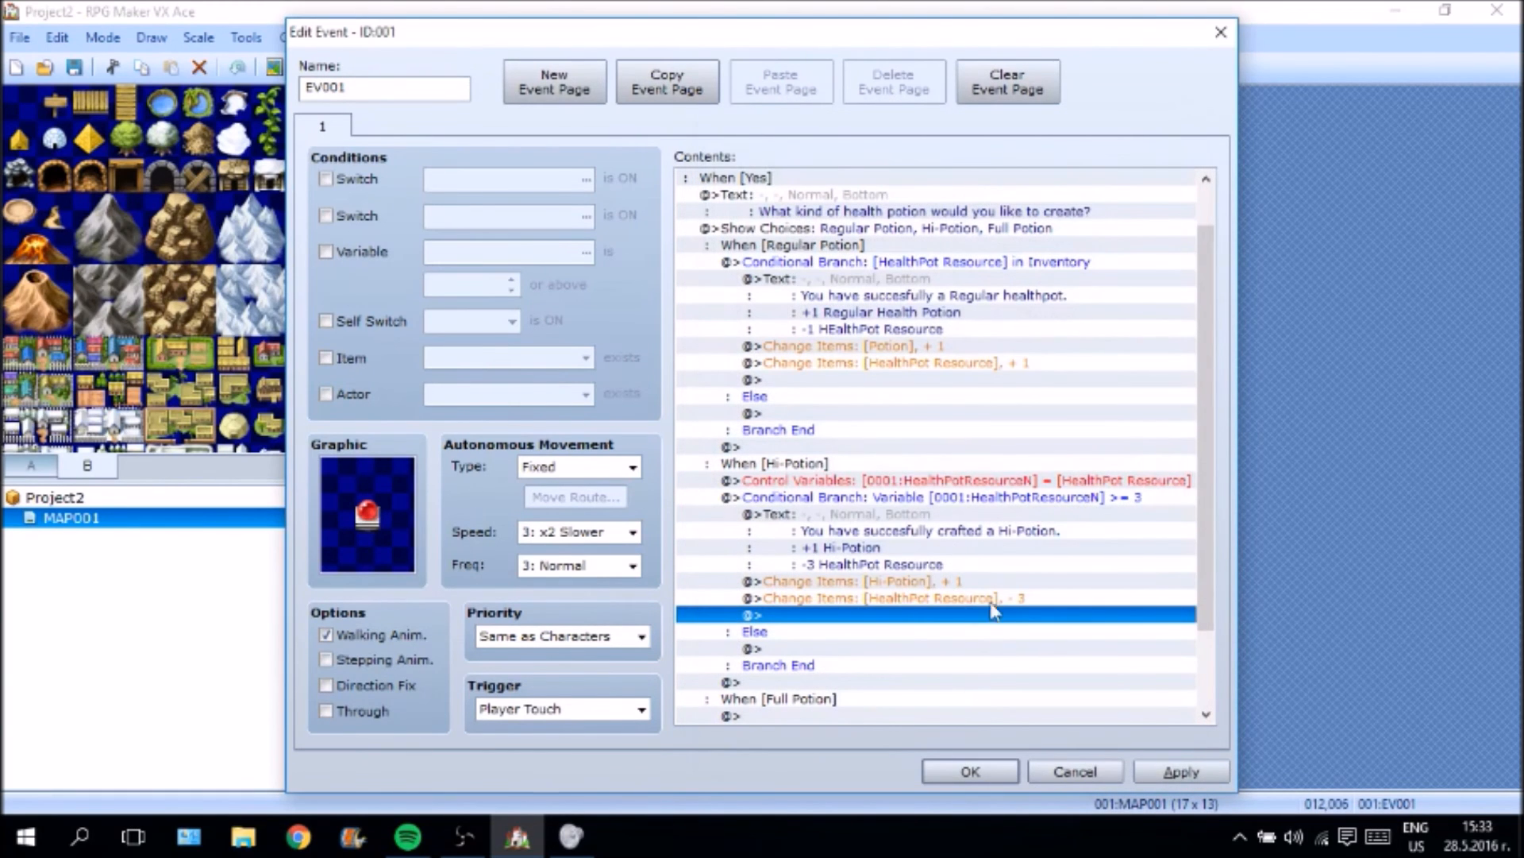
# Copy the Hi-Potion choice's Control Variables command and Conditional Branch into the empty Full Potion choice.
pyautogui.click(973, 449)
pyautogui.click(950, 493)
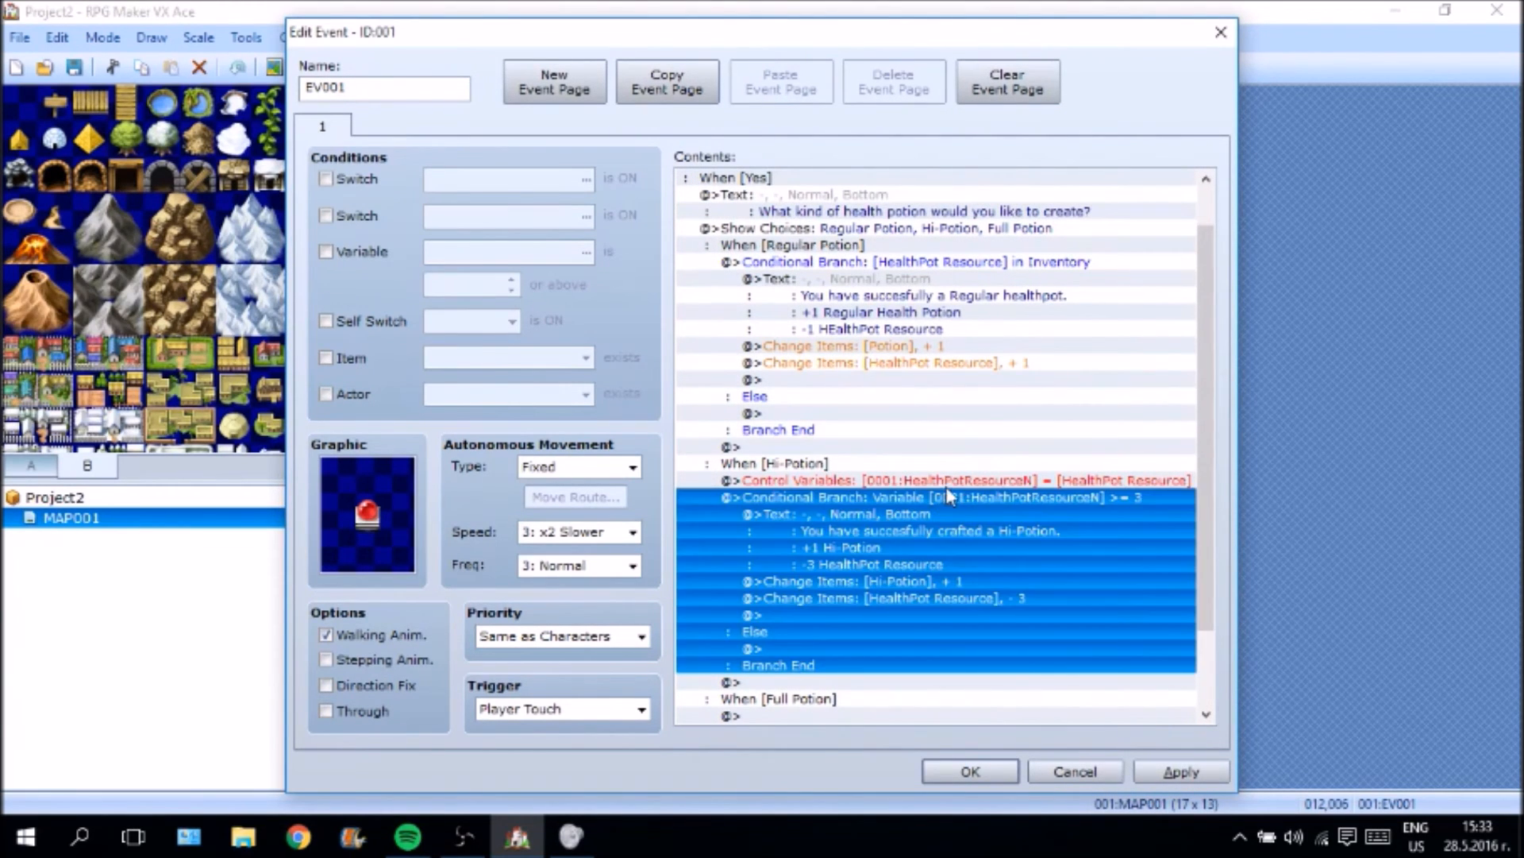
pyautogui.keyDown('shift'); pyautogui.click(951, 481); pyautogui.keyUp('shift')
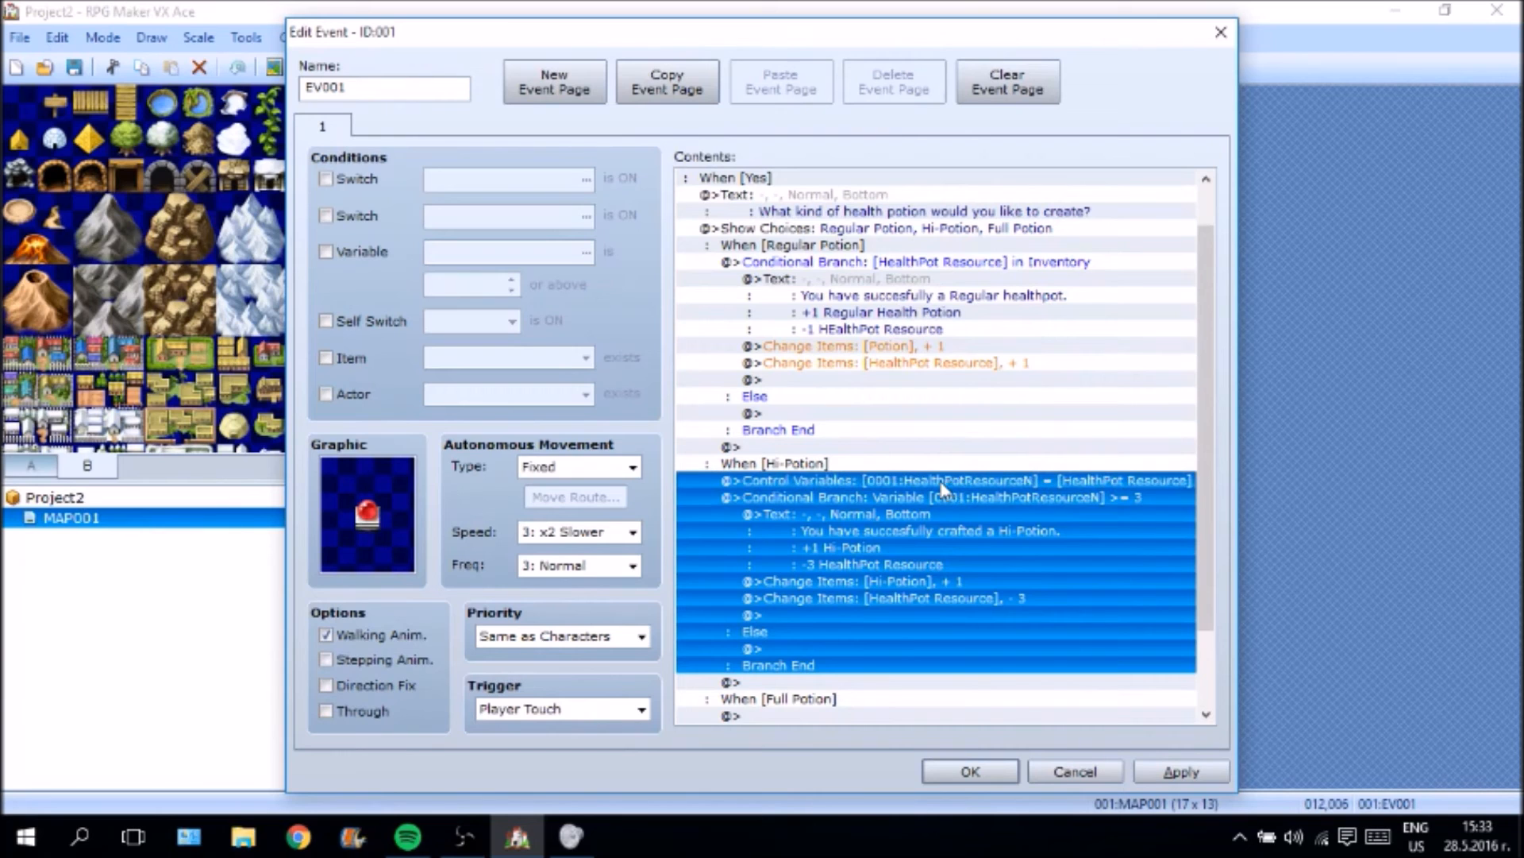
pyautogui.scroll(-2, 938, 541)
pyautogui.hotkey('ctrl', 'c')
pyautogui.click(817, 614)
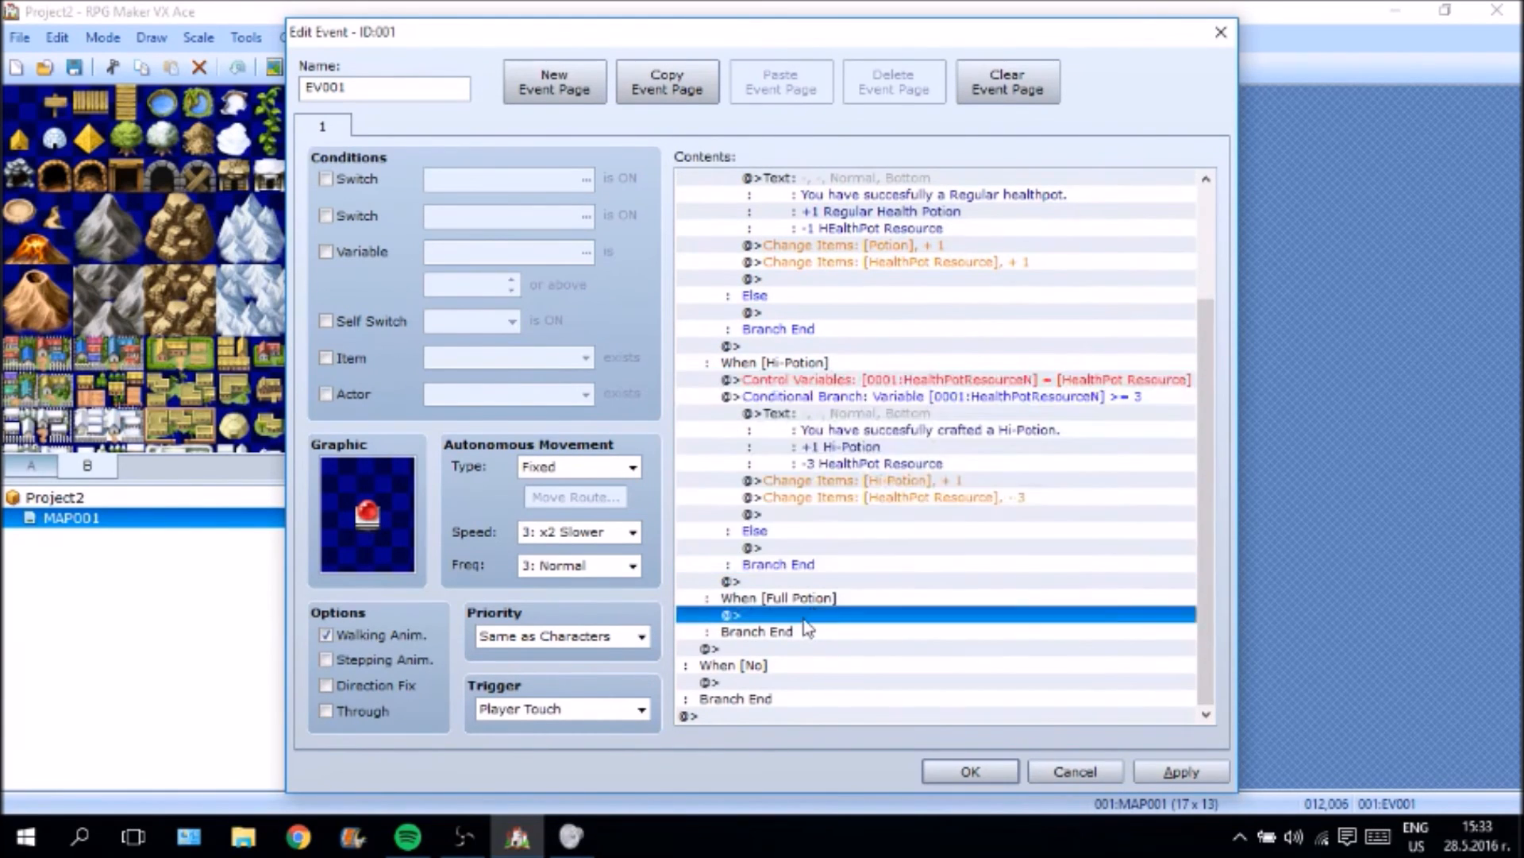
pyautogui.hotkey('ctrl', 'v')
# Set the constant in the Full Potion choice's Conditional Branch to 6.
pyautogui.click(1137, 509)
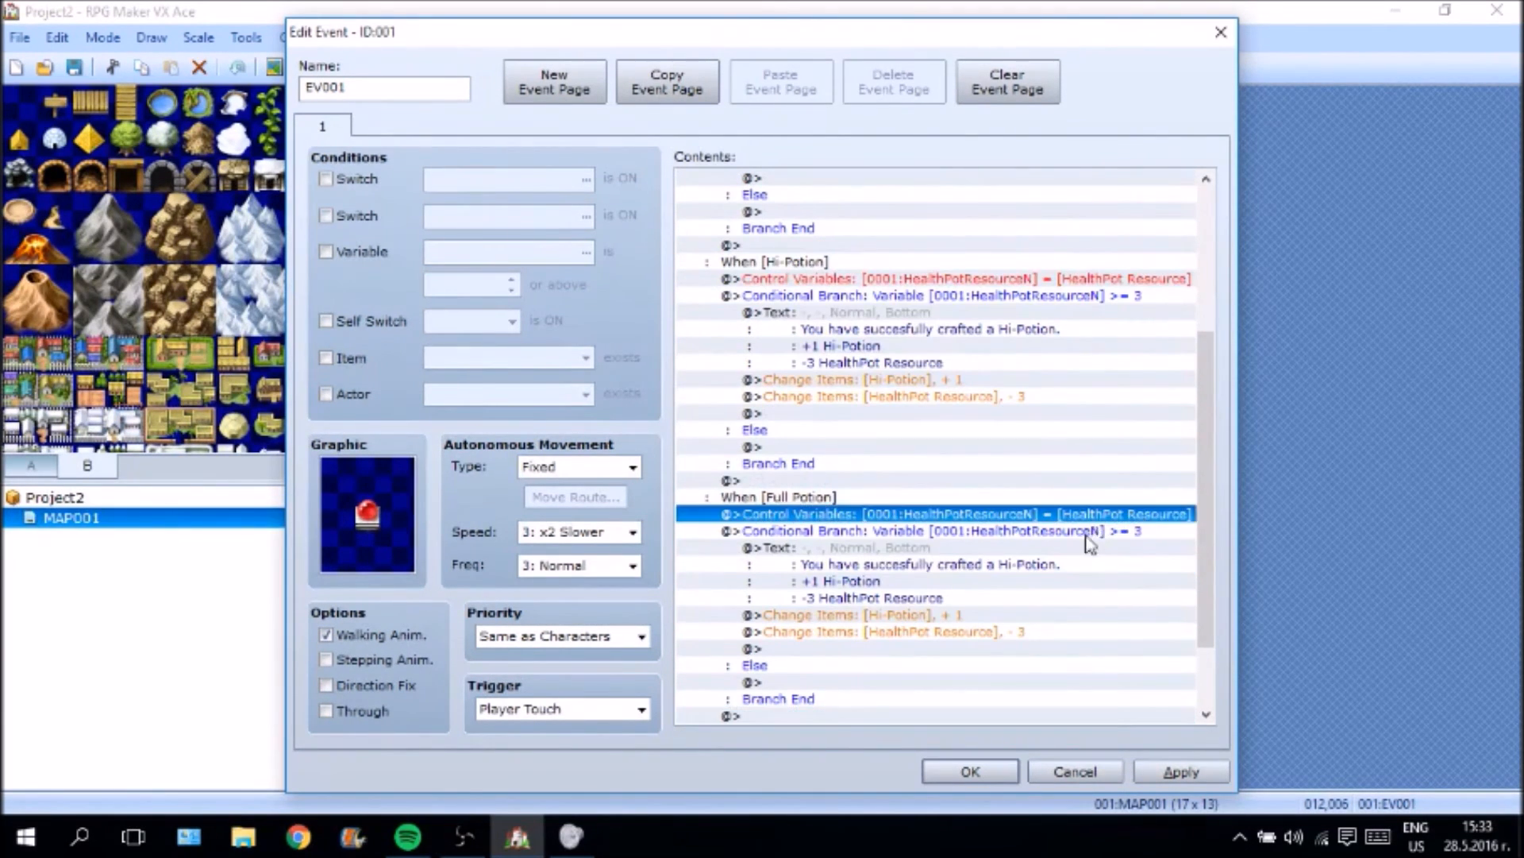
pyautogui.rightClick(1095, 528)
pyautogui.click(1149, 572)
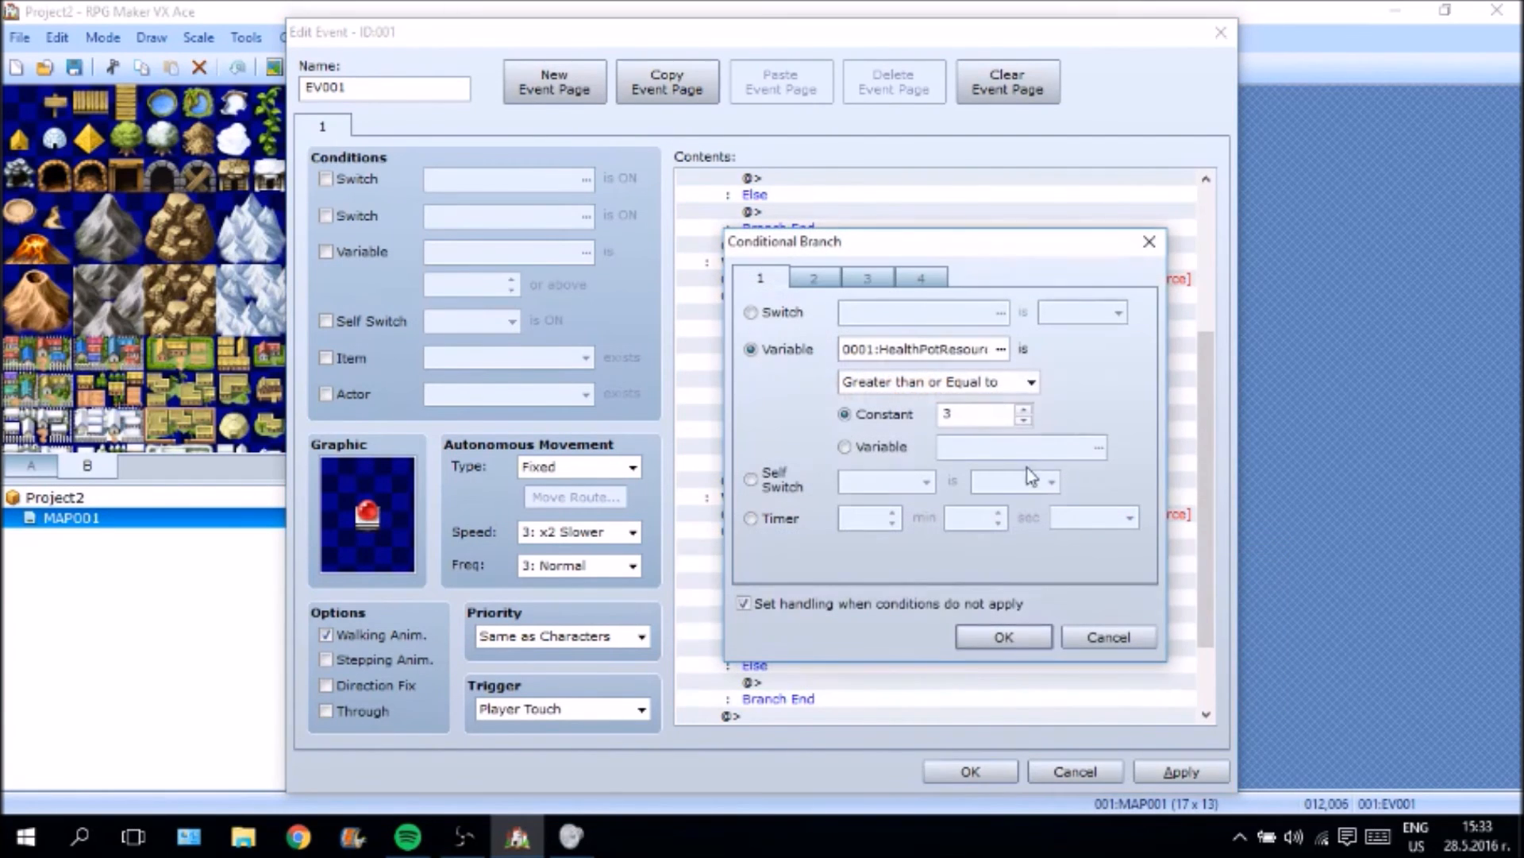
pyautogui.doubleClick(959, 411)
pyautogui.write('6')
pyautogui.click(1003, 636)
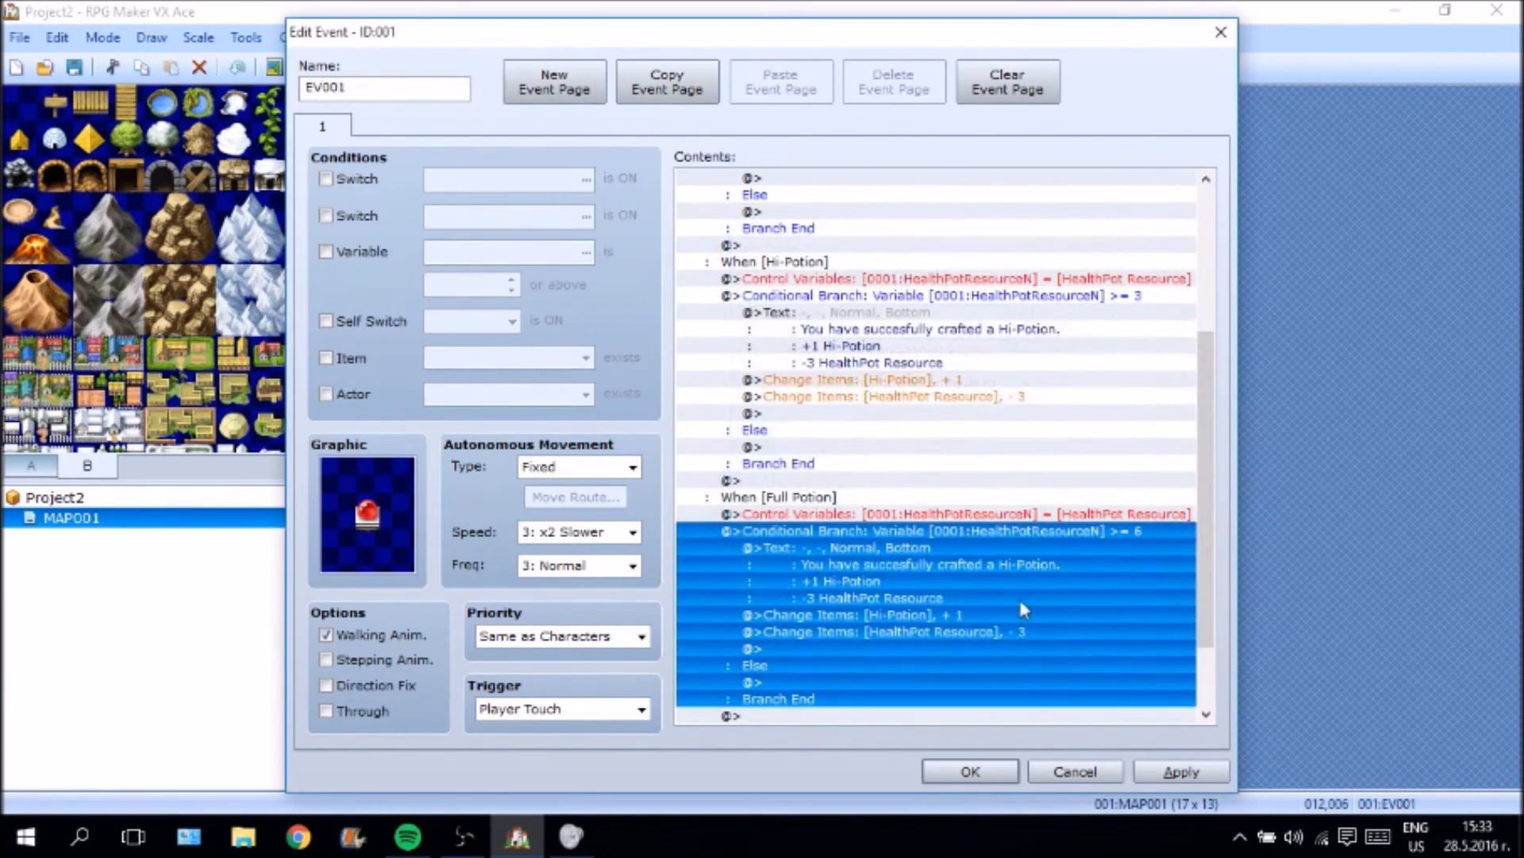
# Change the resource line of the crafting message under the Full Potion choice to "-6 HealthPot Resource".
pyautogui.click(1136, 534)
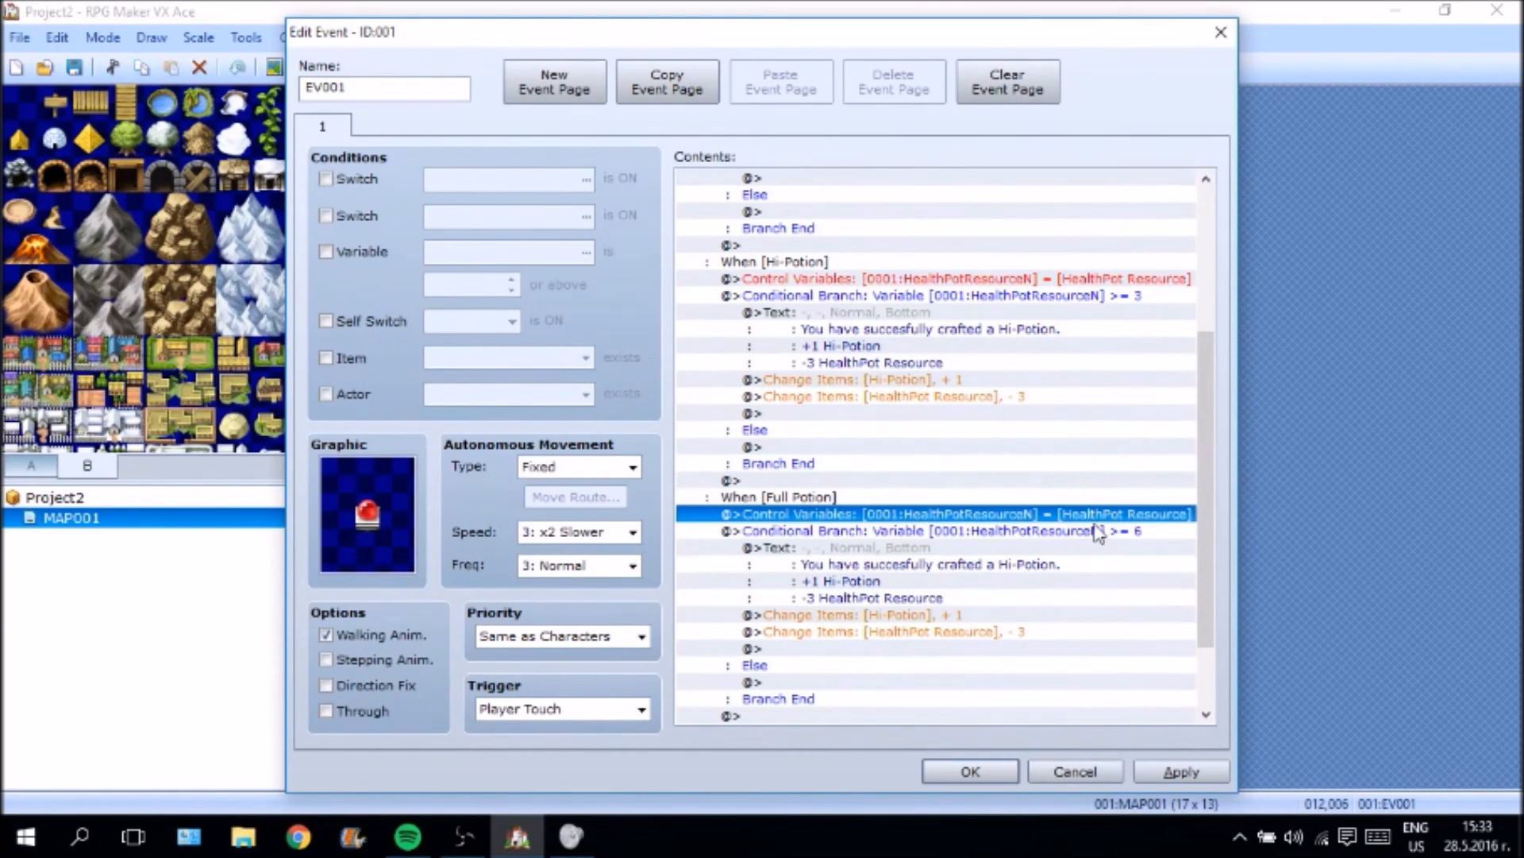
pyautogui.click(1051, 582)
pyautogui.moveTo(1046, 574); pyautogui.dragTo(1063, 536)
pyautogui.rightClick(1062, 536)
pyautogui.click(984, 535)
pyautogui.rightClick(983, 535)
pyautogui.click(950, 539)
pyautogui.click(940, 550)
pyautogui.rightClick(937, 551)
pyautogui.click(971, 588)
pyautogui.moveTo(796, 402); pyautogui.dragTo(806, 418)
pyautogui.click(806, 418)
pyautogui.write('6 HealthPot Resource')
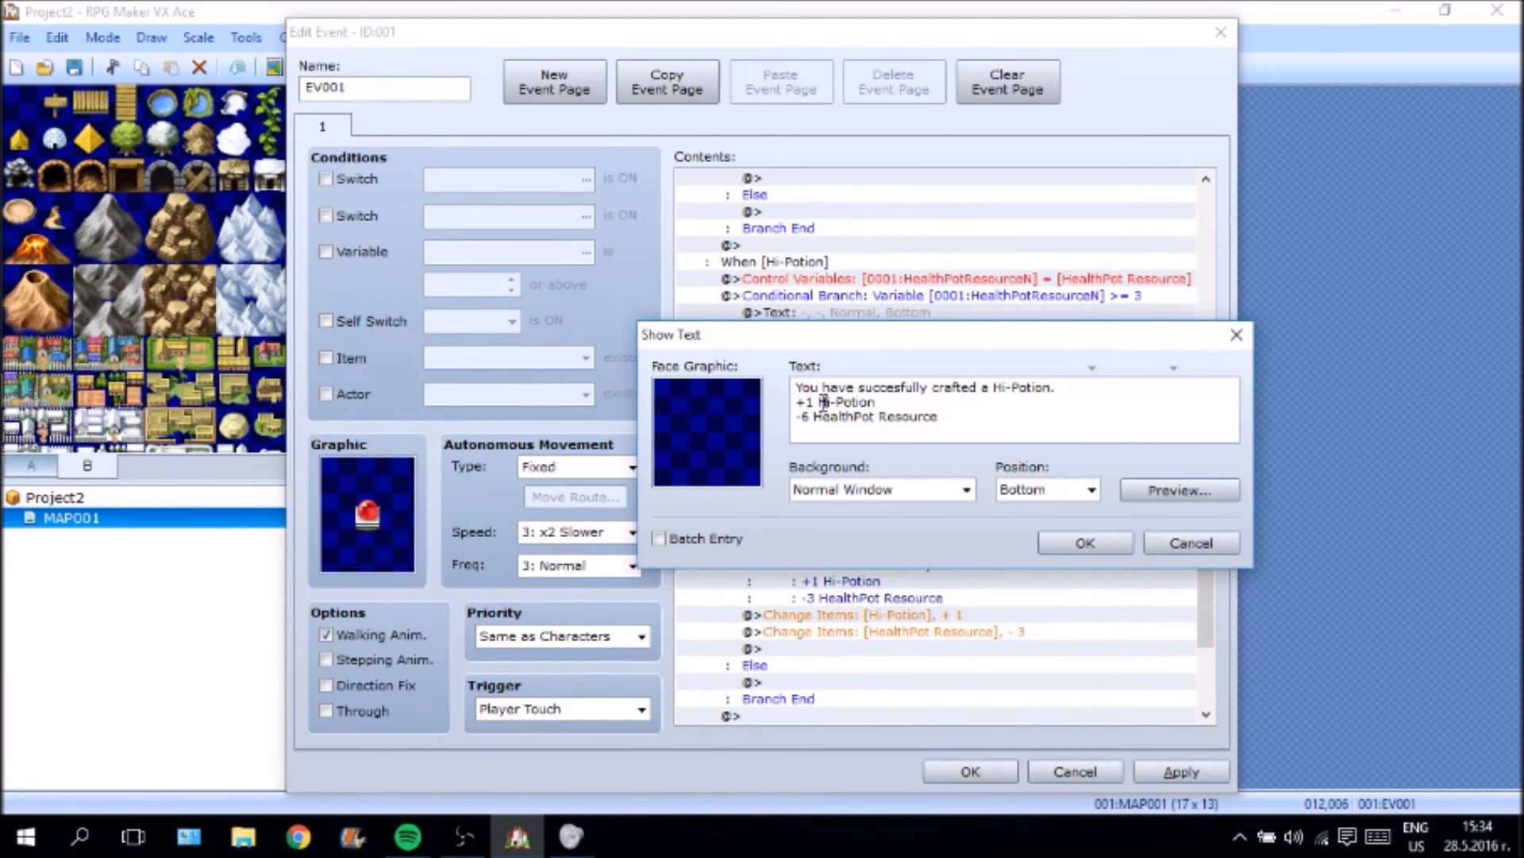
# Reword the other lines of the Full Potion crafting message to "You have succesfully crafted a Full Potion." and "+1 Full Potion".
pyautogui.moveTo(819, 403); pyautogui.dragTo(940, 420)
pyautogui.moveTo(836, 402); pyautogui.dragTo(904, 410)
pyautogui.press('BackSpace')
pyautogui.press('BackSpace')
pyautogui.press('BackSpace')
pyautogui.moveTo(988, 388); pyautogui.dragTo(1220, 420)
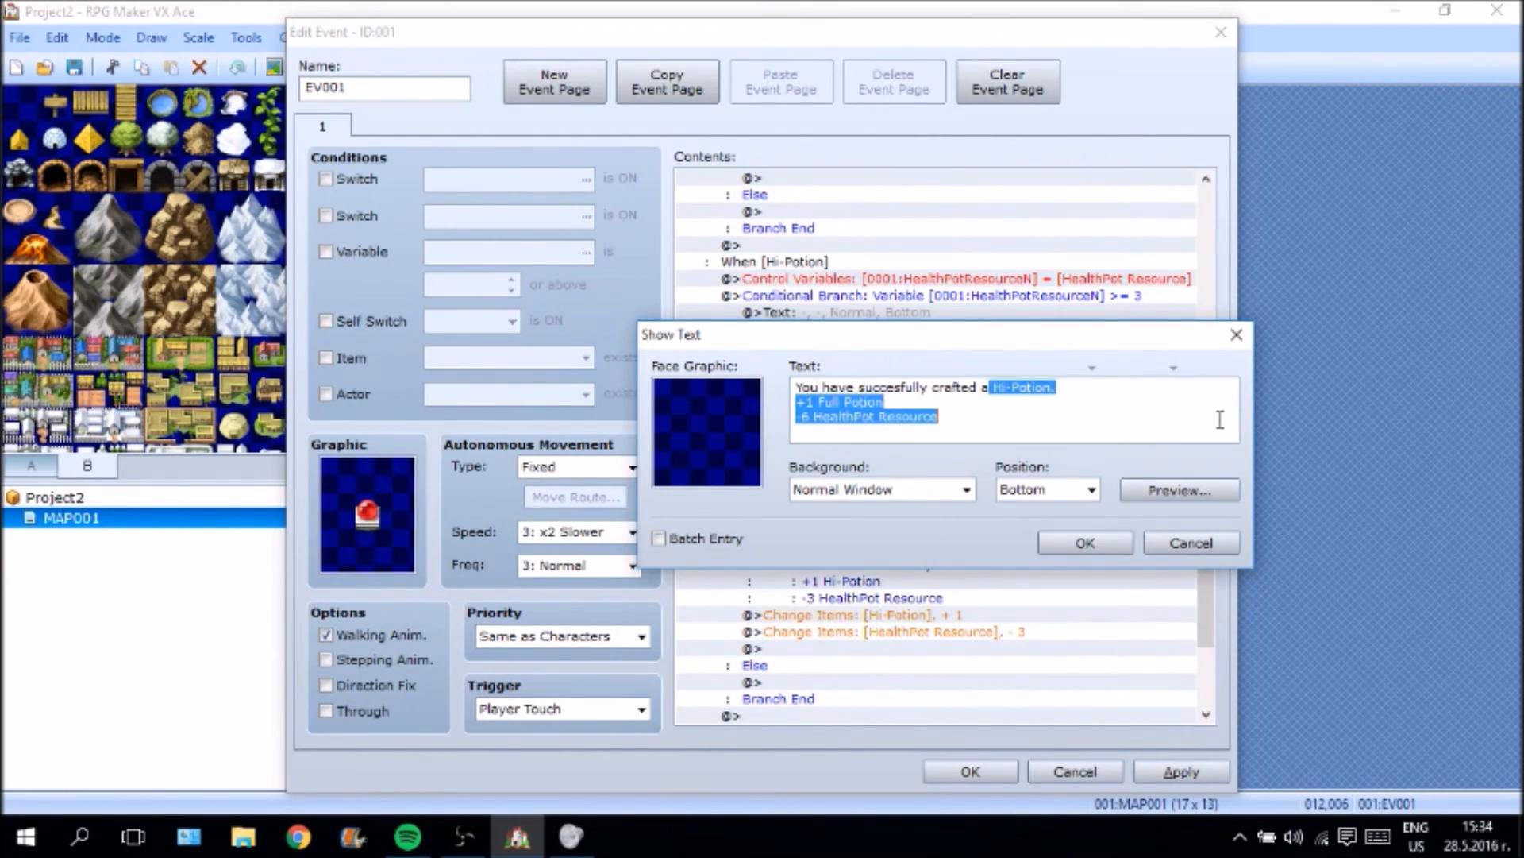
pyautogui.doubleClick(1059, 387)
pyautogui.press('BackSpace')
pyautogui.press('BackSpace')
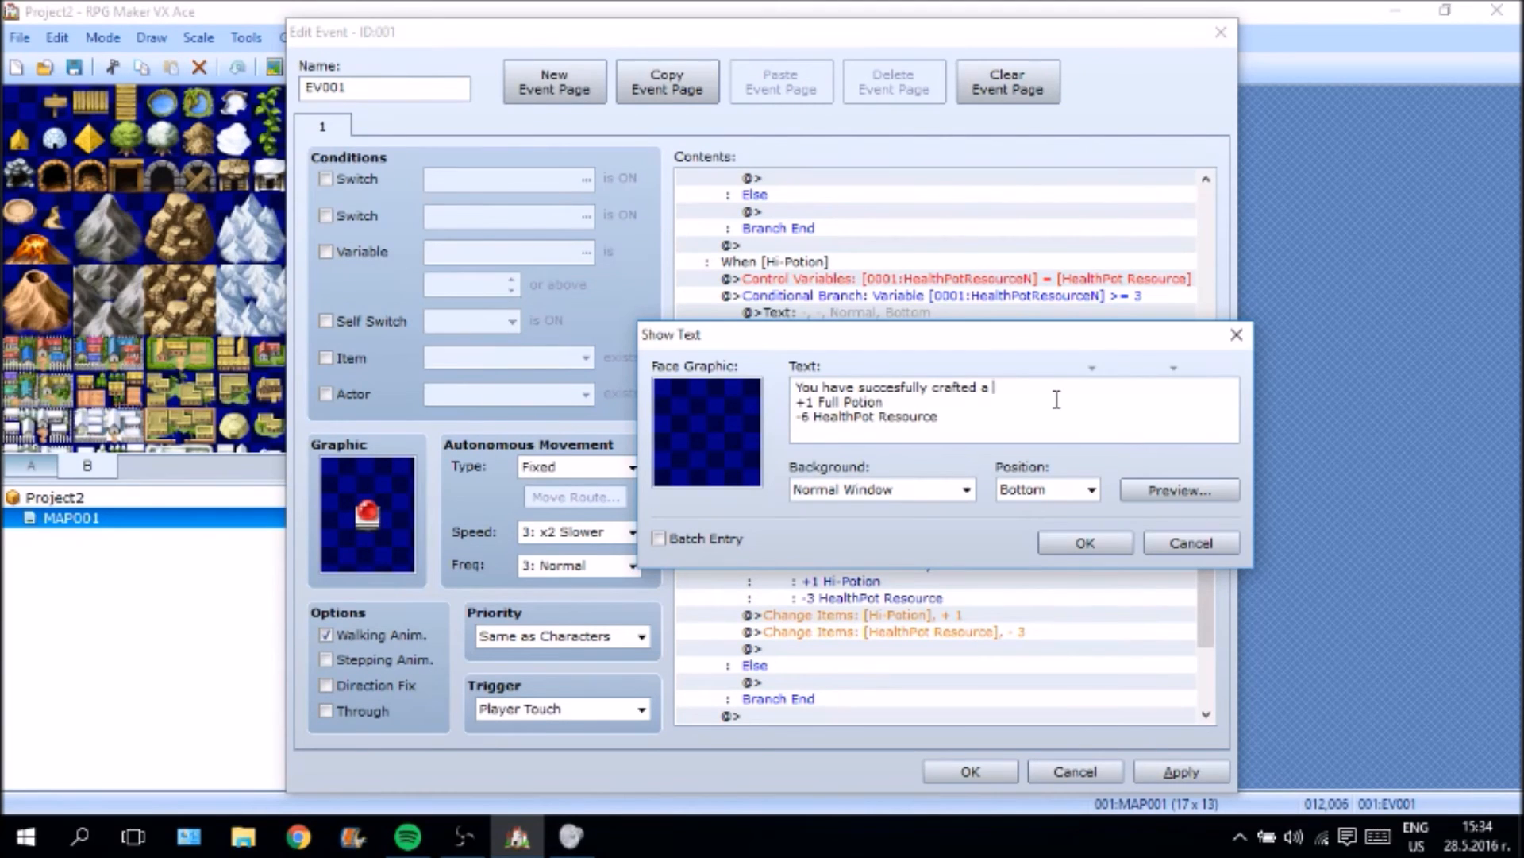
pyautogui.write('Full Potion.')
pyautogui.click(1121, 543)
# Change the item gained in the Full Potion branch to 003:Full Potion.
pyautogui.scroll(-2, 1024, 604)
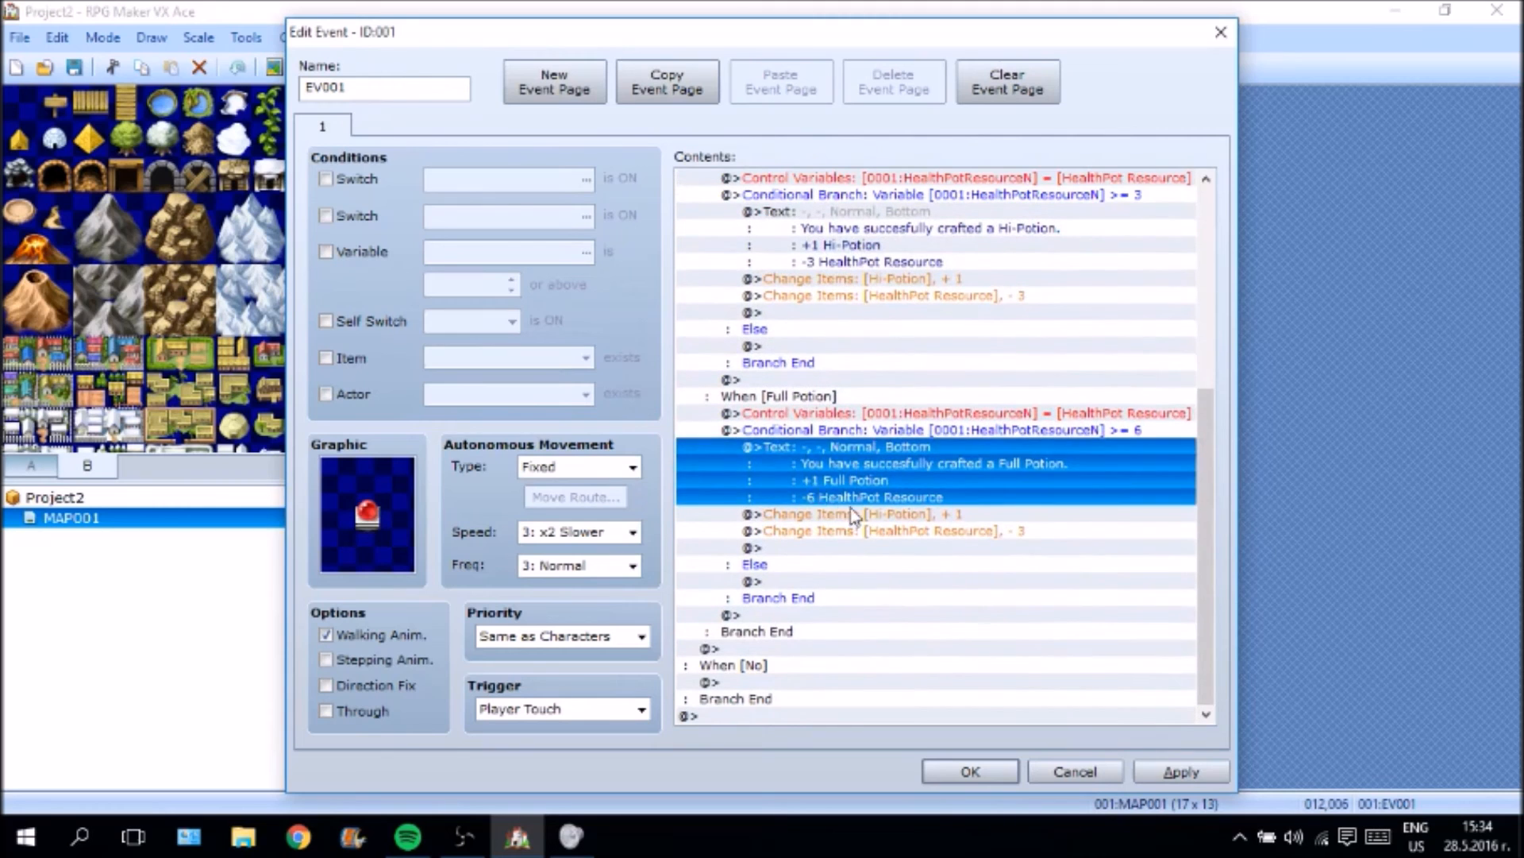
pyautogui.rightClick(856, 514)
pyautogui.click(965, 546)
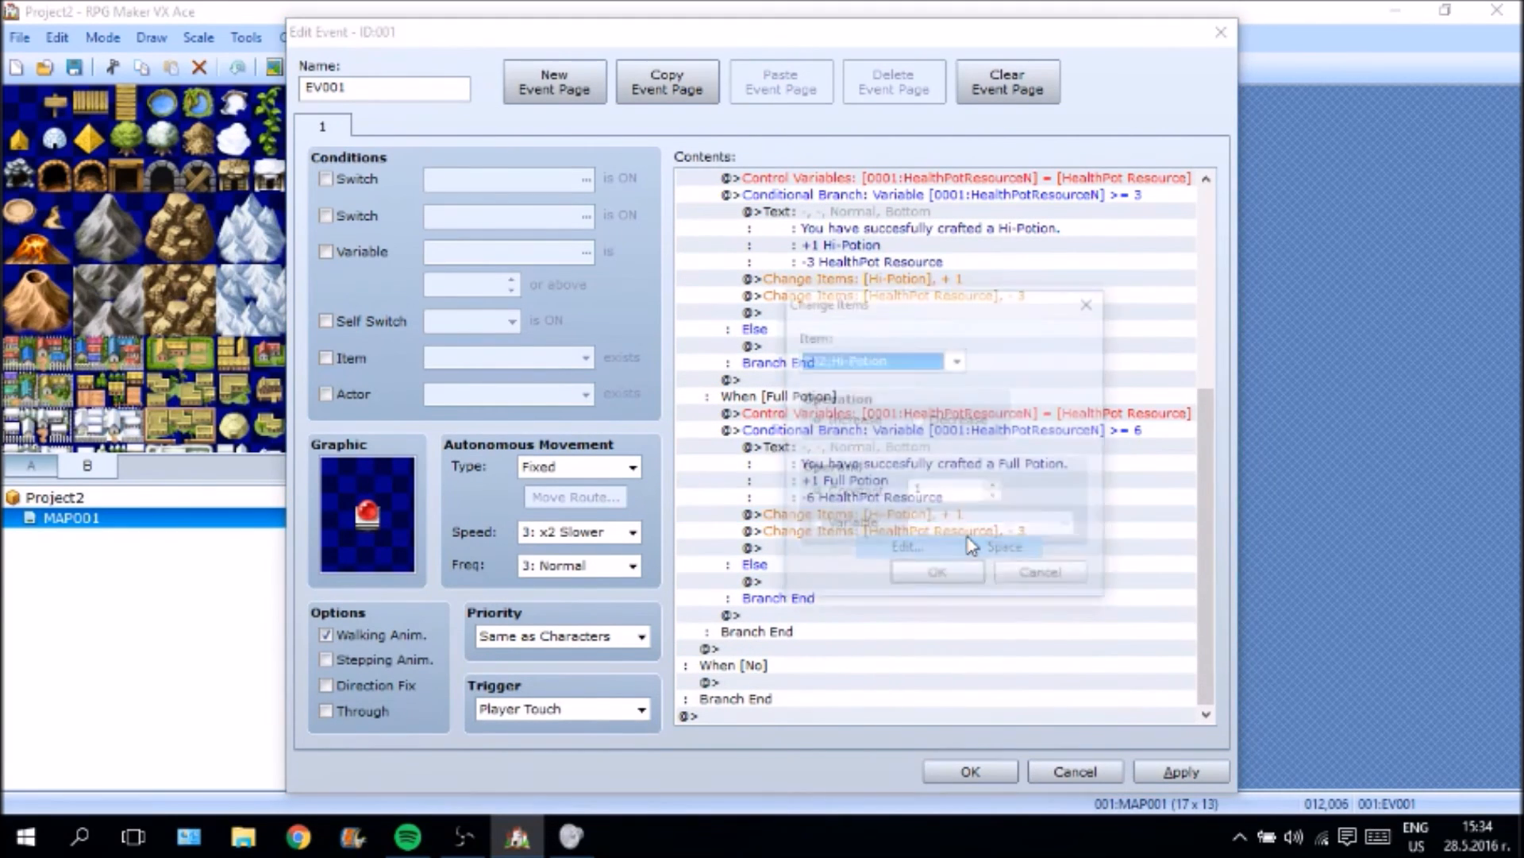
pyautogui.click(958, 359)
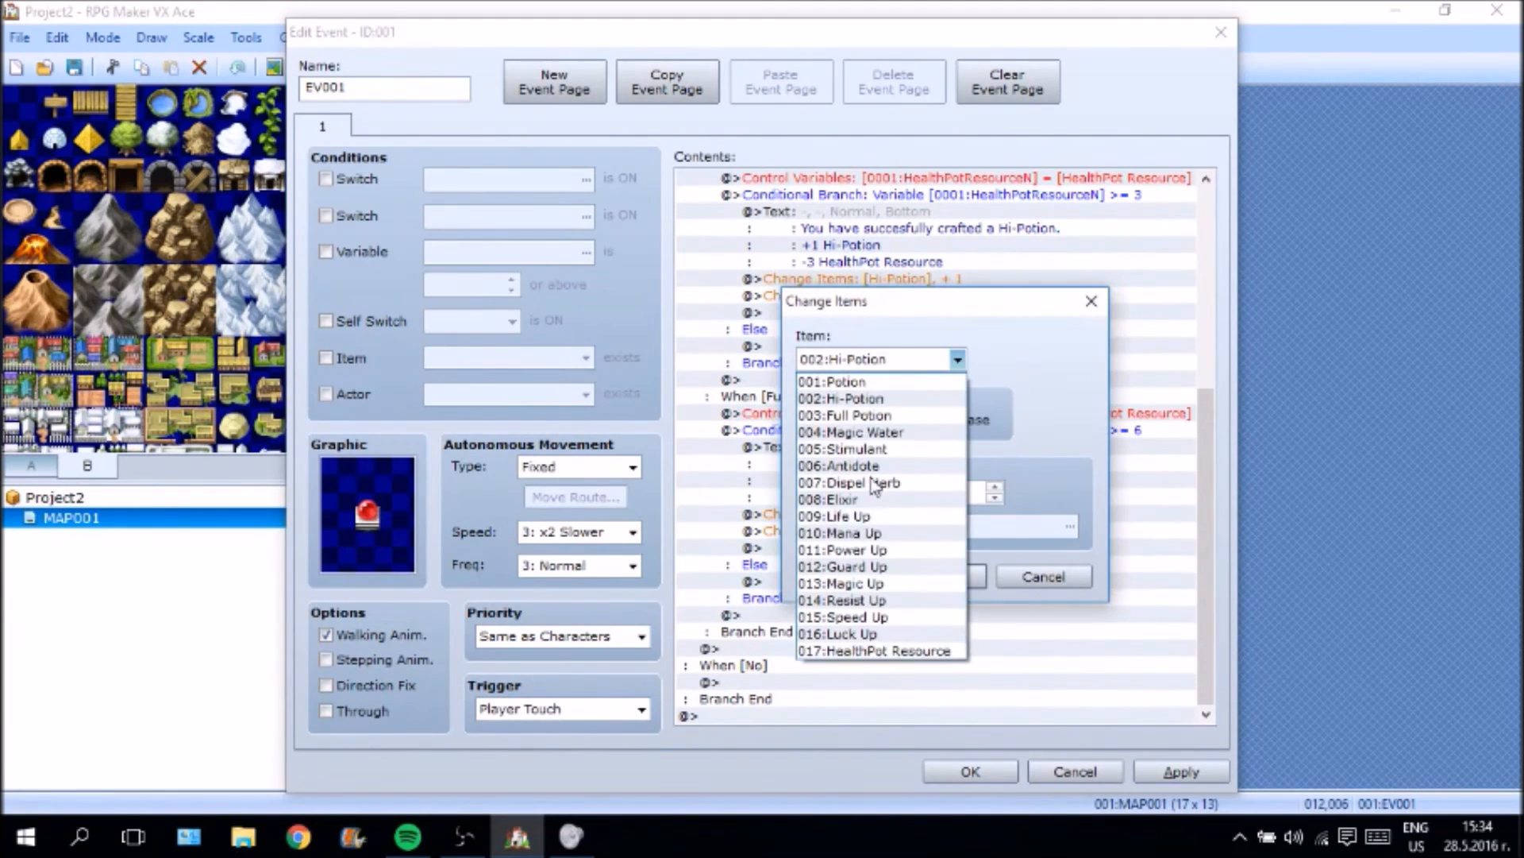
pyautogui.click(845, 415)
pyautogui.click(941, 576)
# Set the HealthPot Resource decrease in the Full Potion branch to 6.
pyautogui.rightClick(1017, 531)
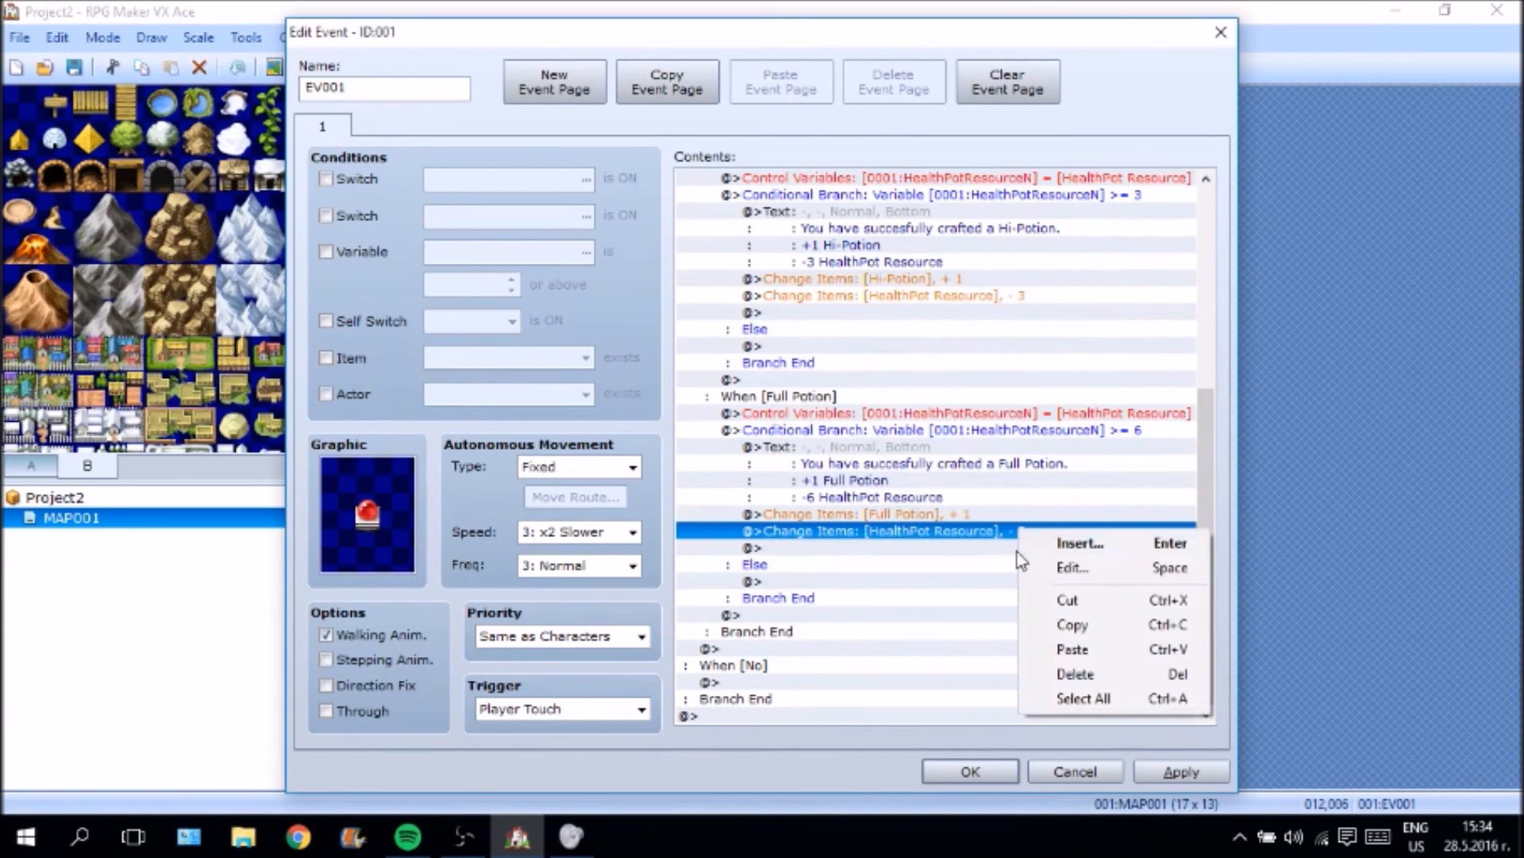
pyautogui.click(1080, 568)
pyautogui.doubleClick(938, 490)
pyautogui.write('6')
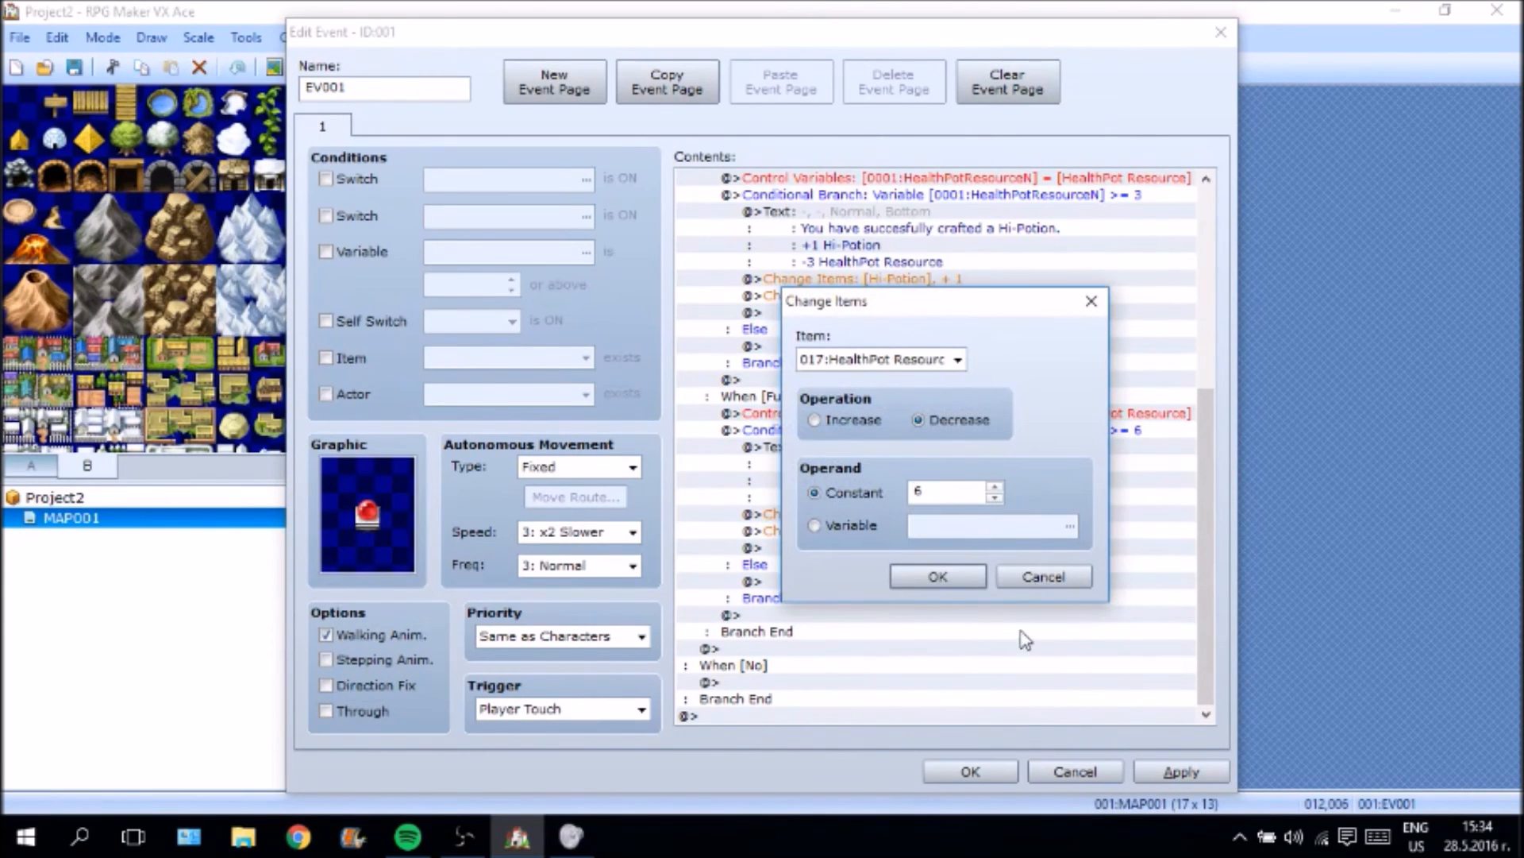
pyautogui.click(938, 576)
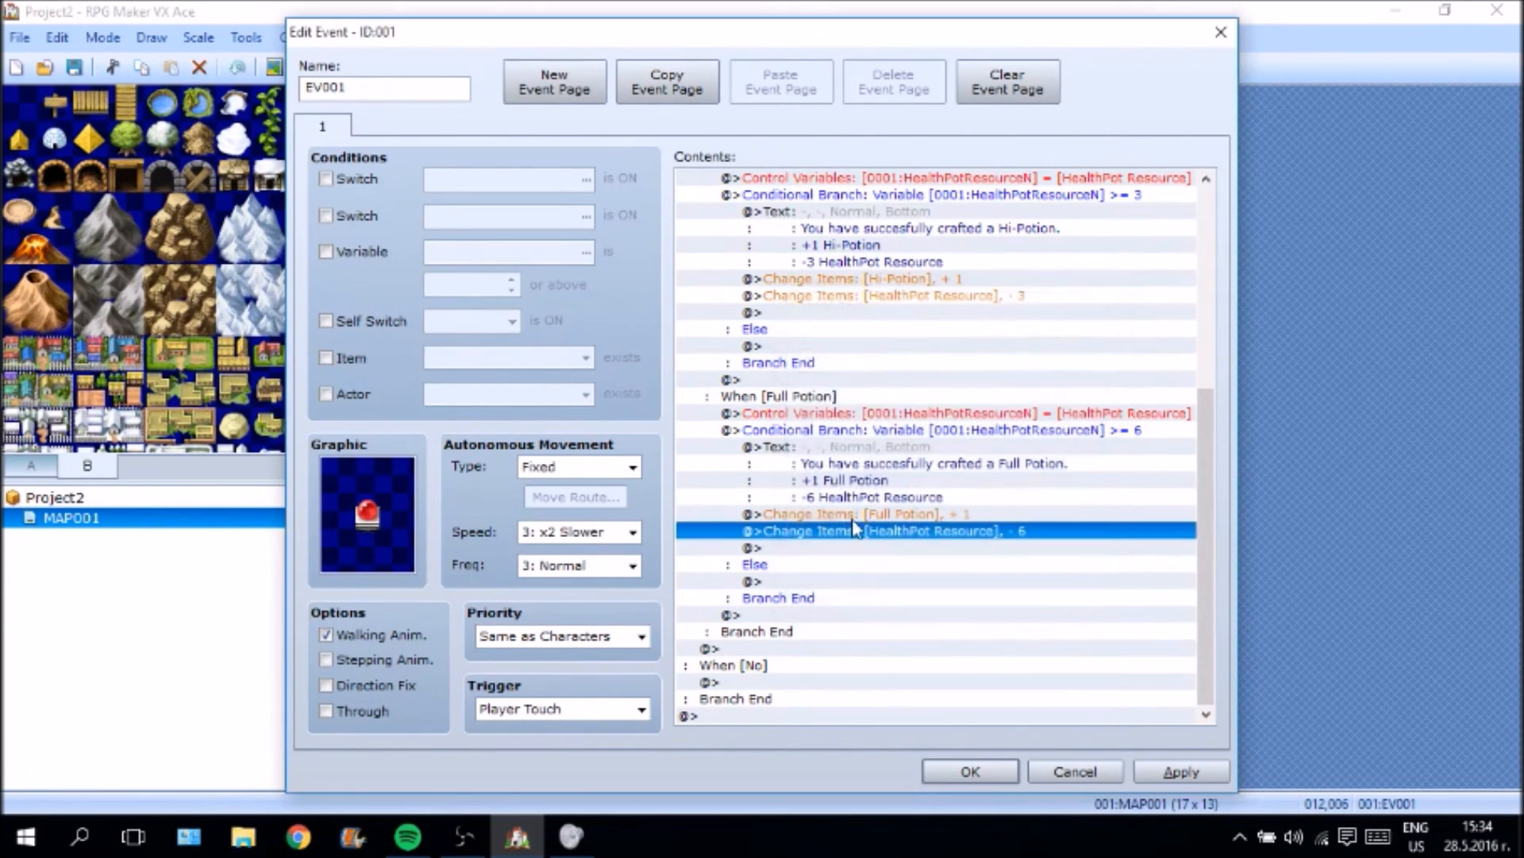
# Add a Show Text under the Full Potion branch's Else reading "You do not have enough materials to craft Full Potion.".
pyautogui.click(764, 566)
pyautogui.click(778, 583)
pyautogui.rightClick(778, 586)
pyautogui.click(874, 601)
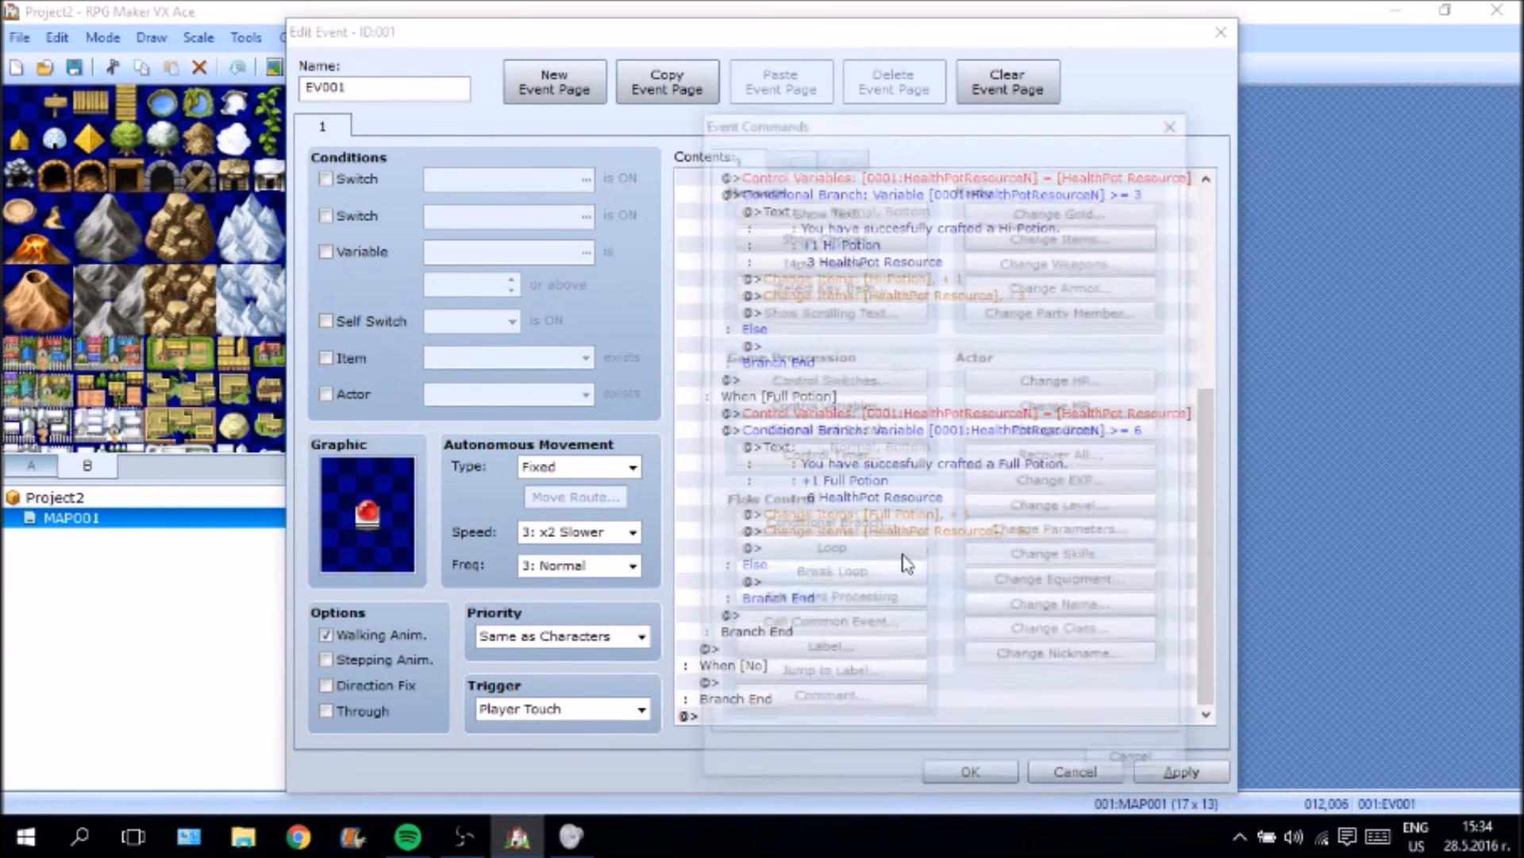
pyautogui.click(824, 222)
pyautogui.write('You do not have enoug')
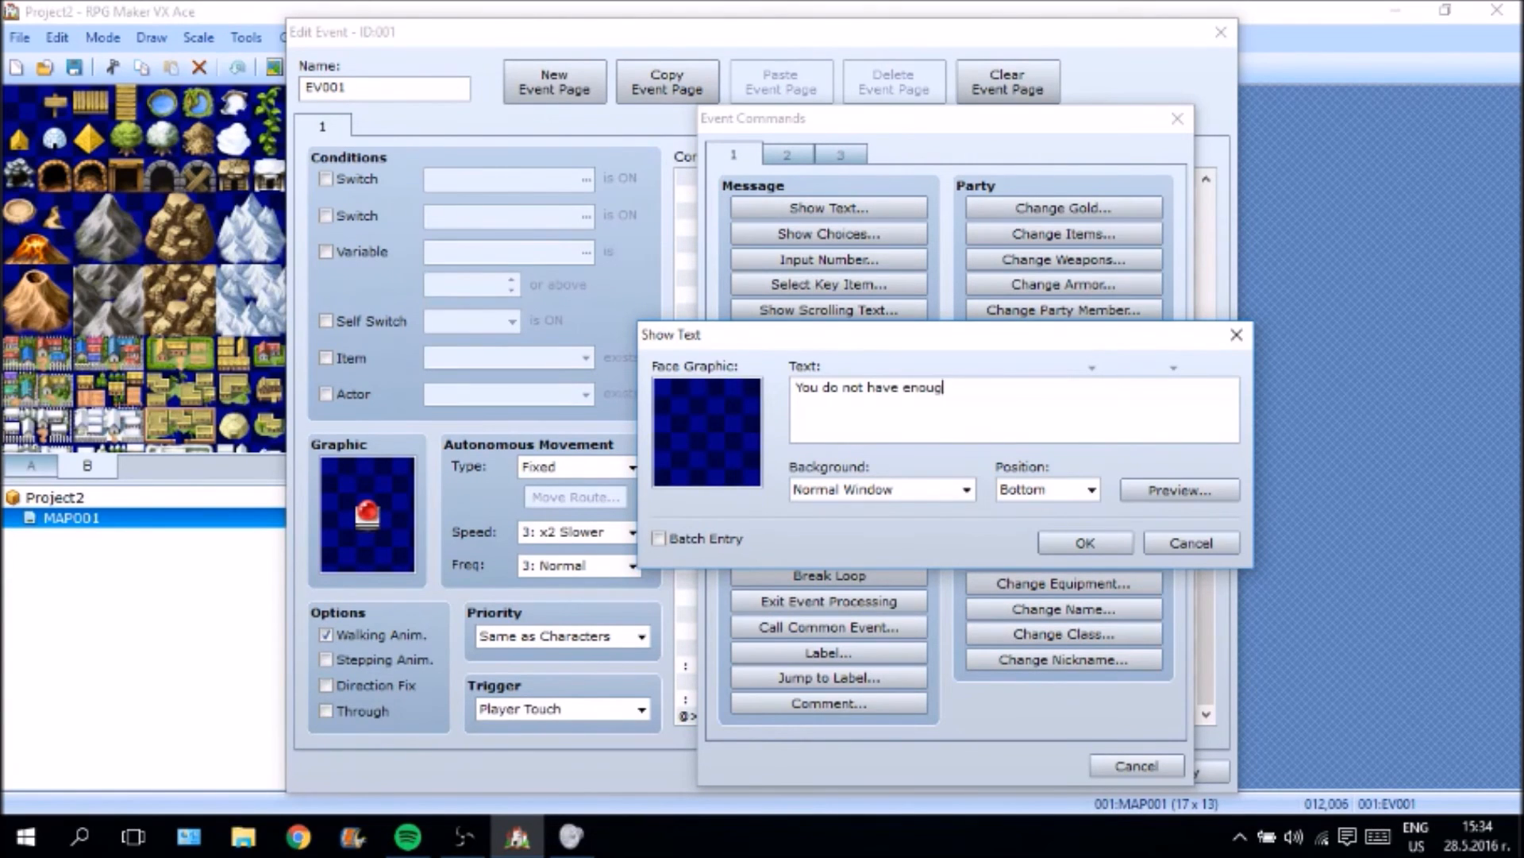
pyautogui.write('h materials to craft Full Potion.')
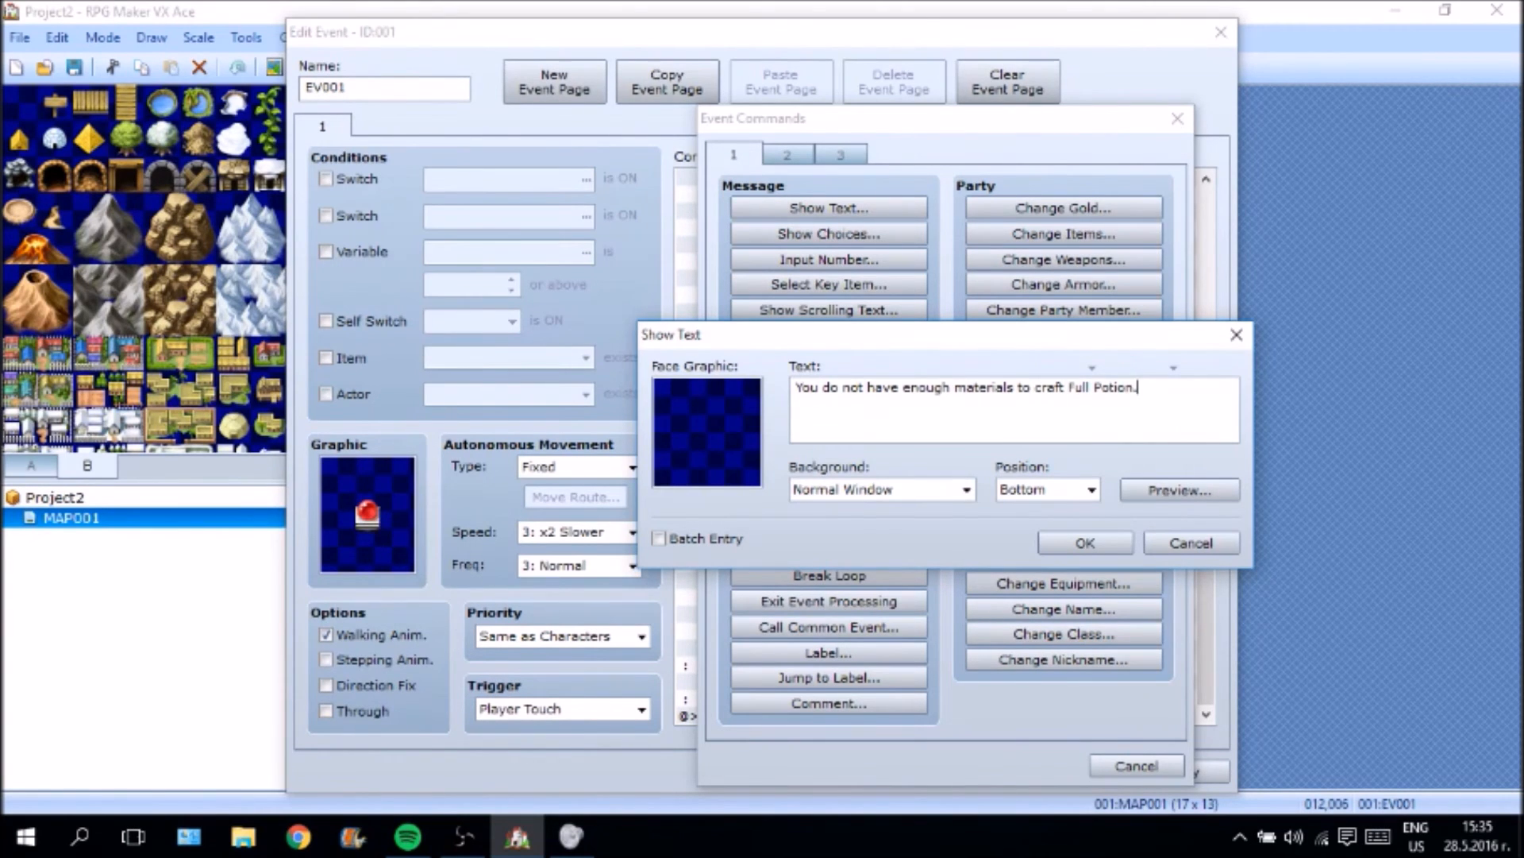
pyautogui.click(1112, 546)
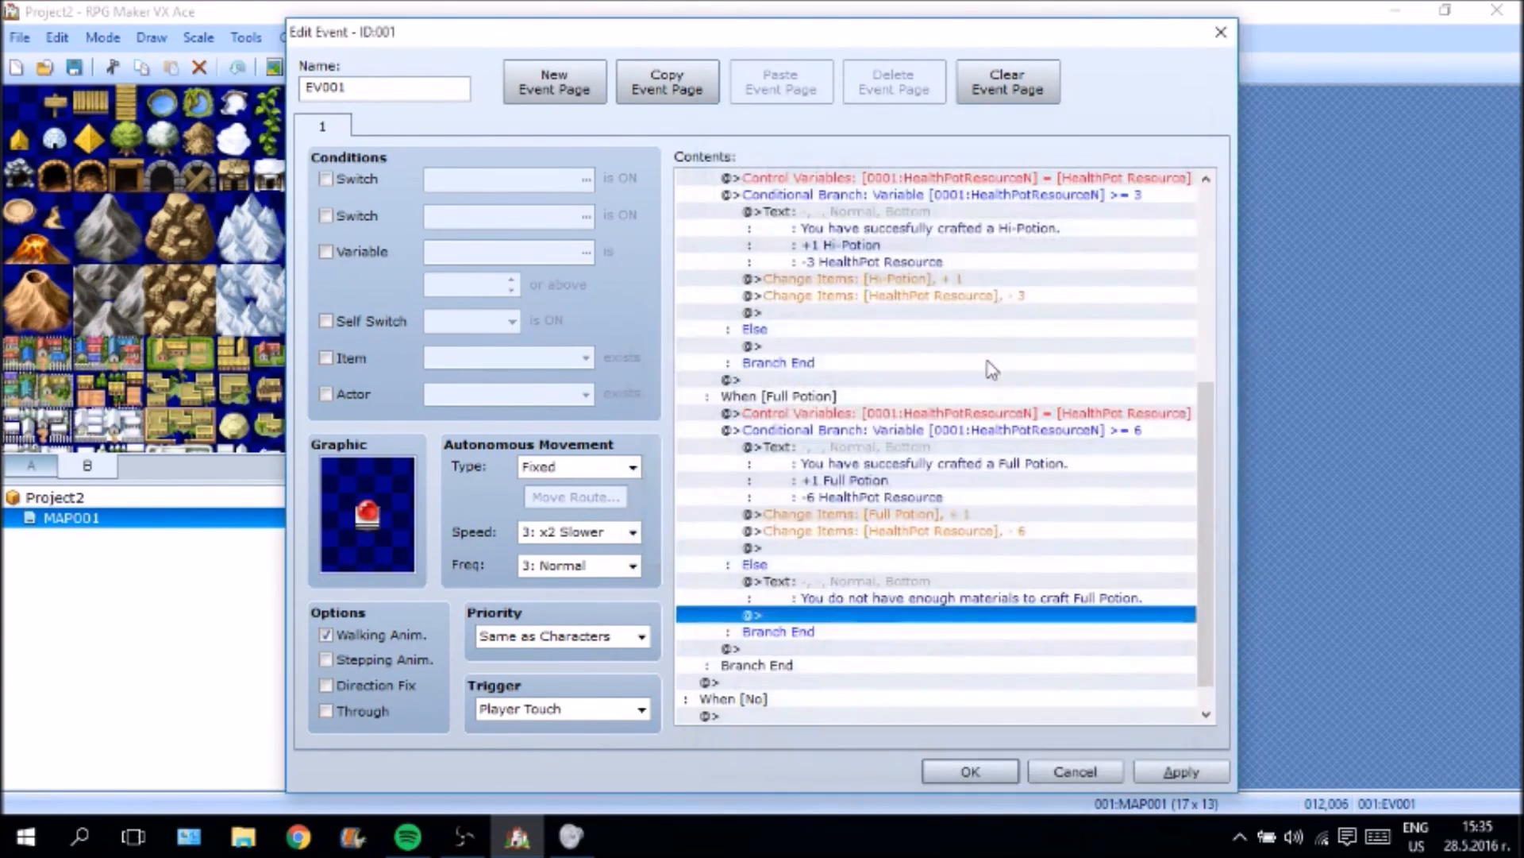
# Add a Show Text under the Hi-Potion branch's Else reading "You do not have enough materials to craft a Hi Potion.".
pyautogui.rightClick(757, 347)
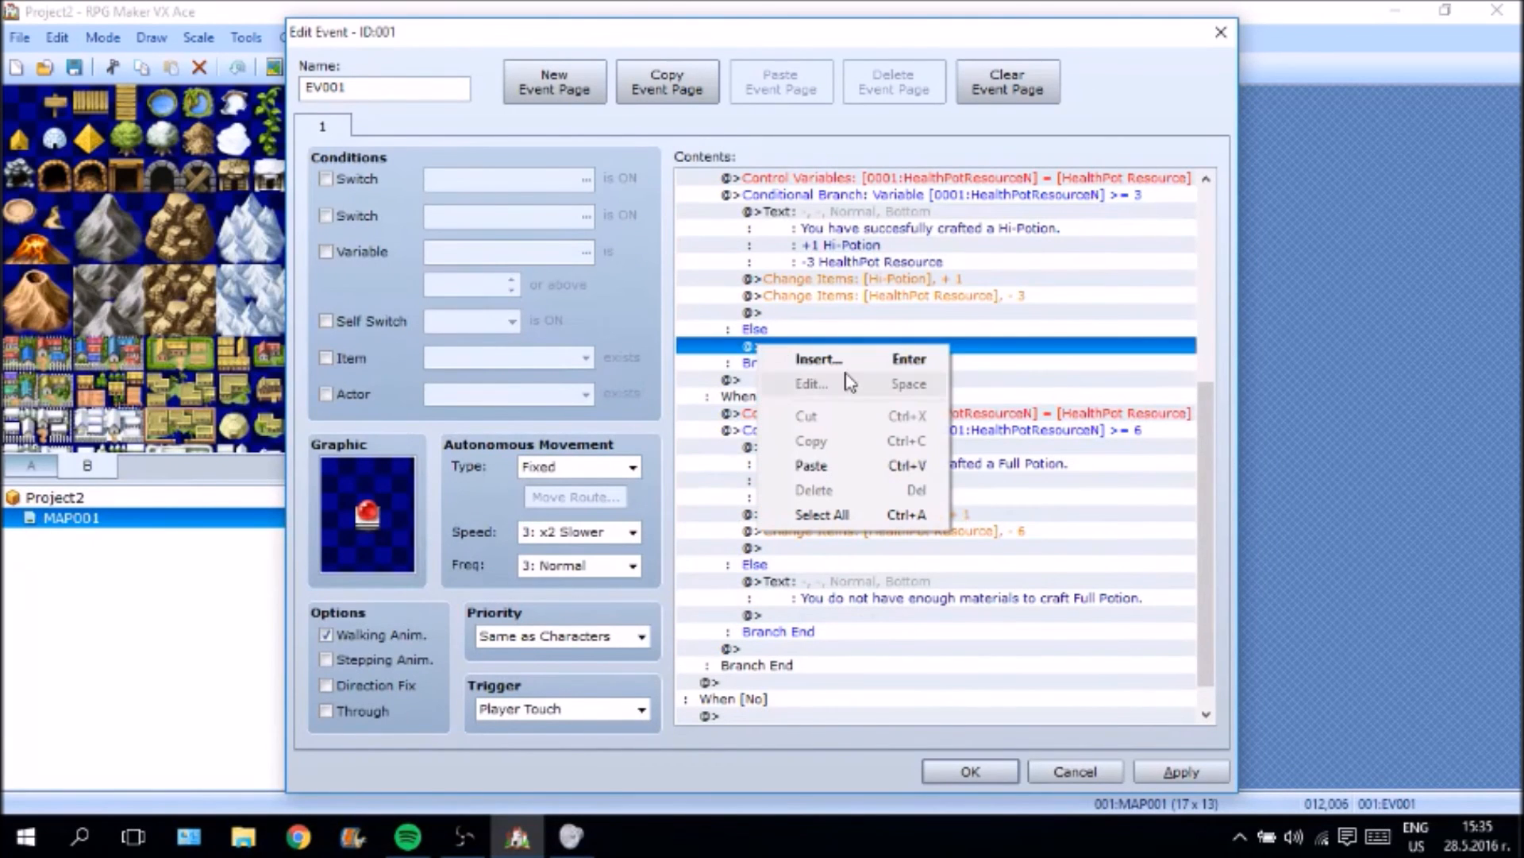
pyautogui.click(820, 359)
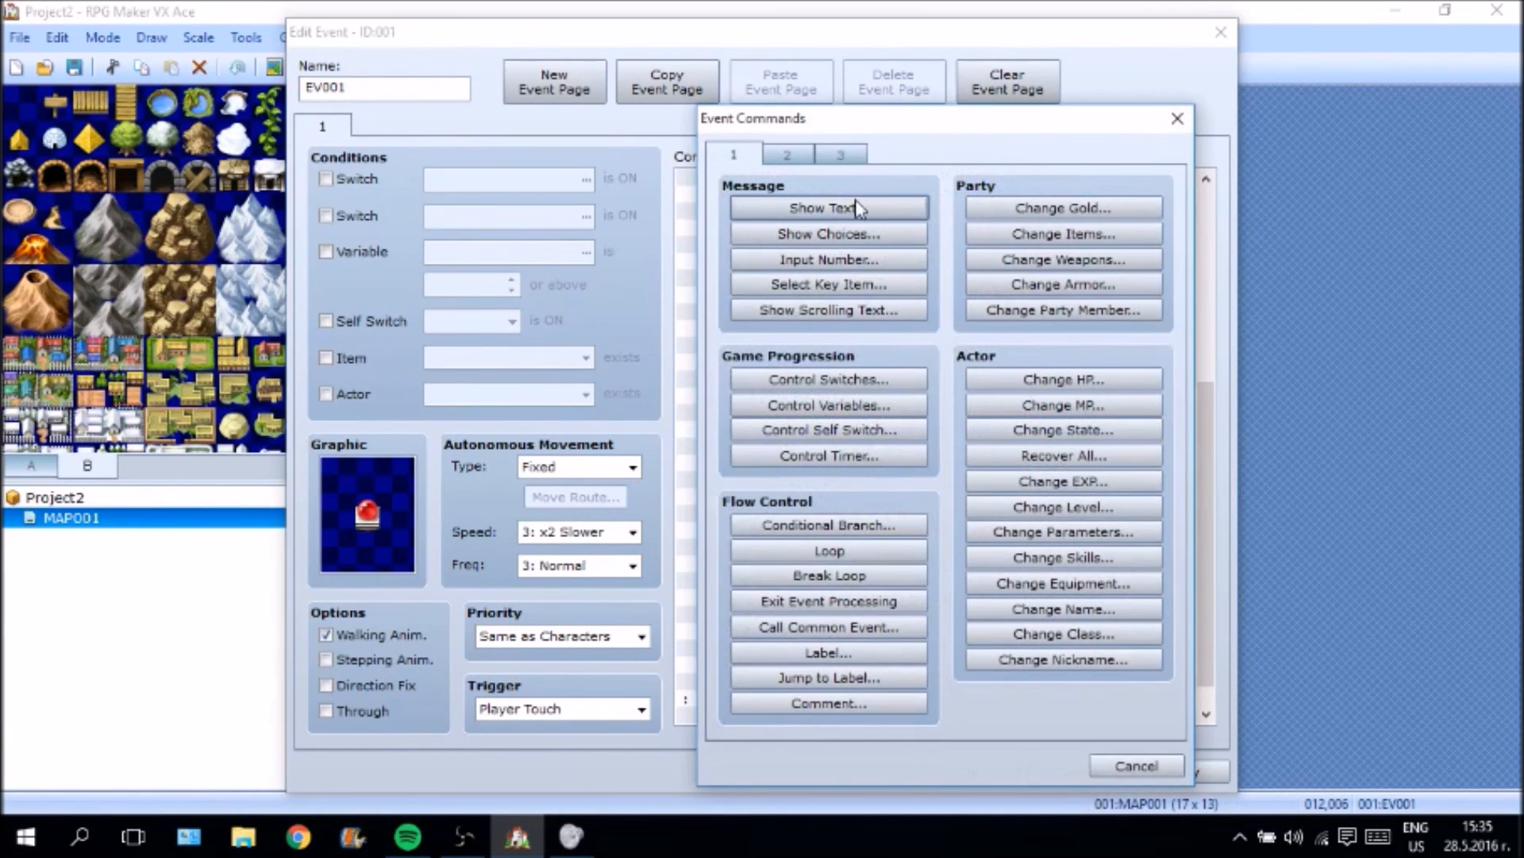
pyautogui.click(829, 208)
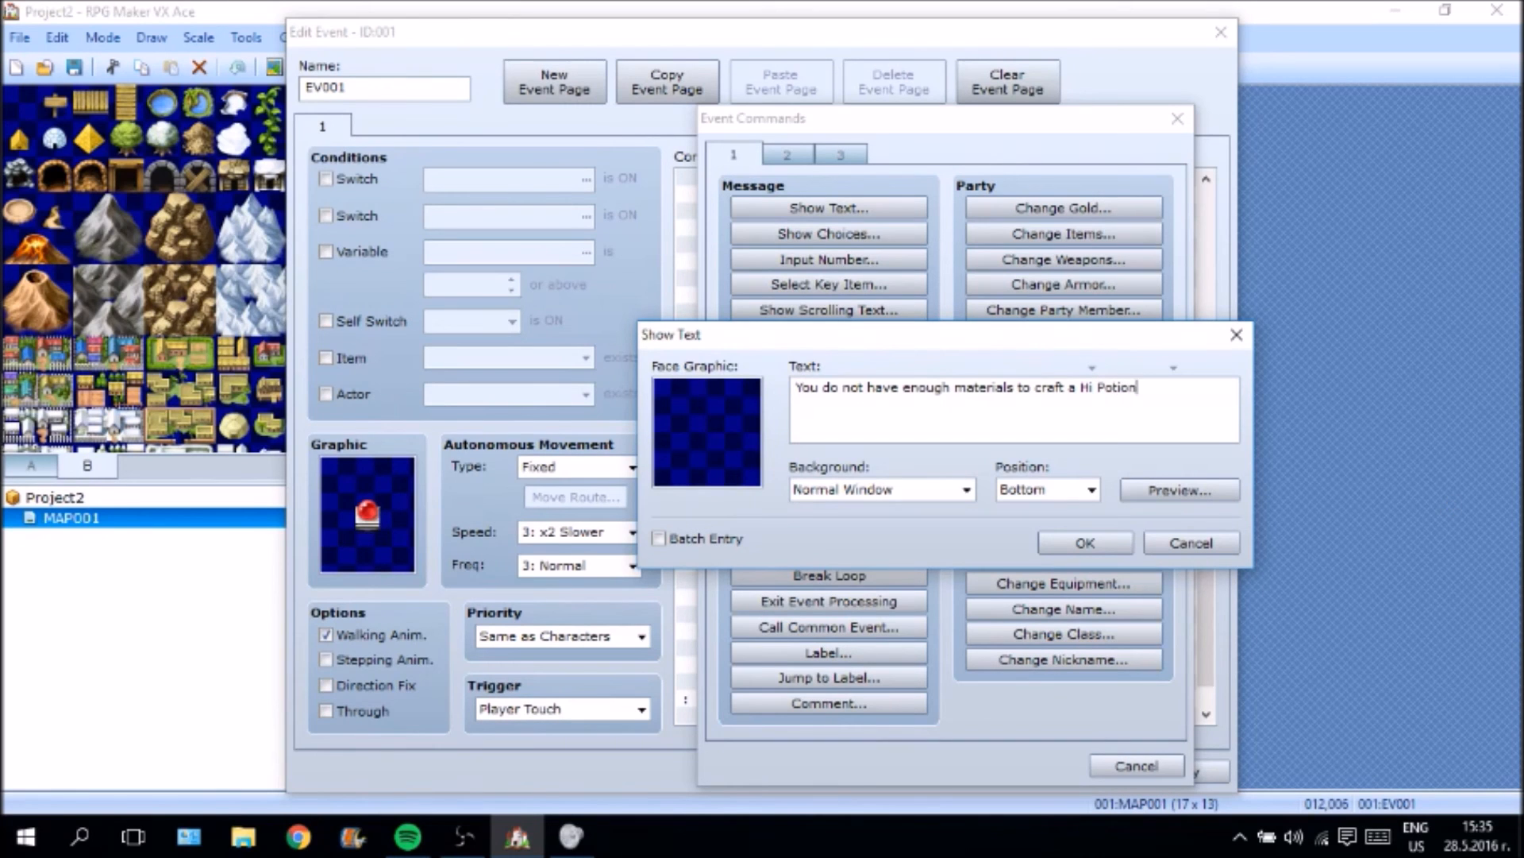
pyautogui.click(1085, 543)
# Add a two-line Show Text under the Regular Potion branch's Else: "You do not have enough materials to craft a regular" and "potion.".
pyautogui.scroll(-3, 913, 573)
pyautogui.scroll(8, 913, 571)
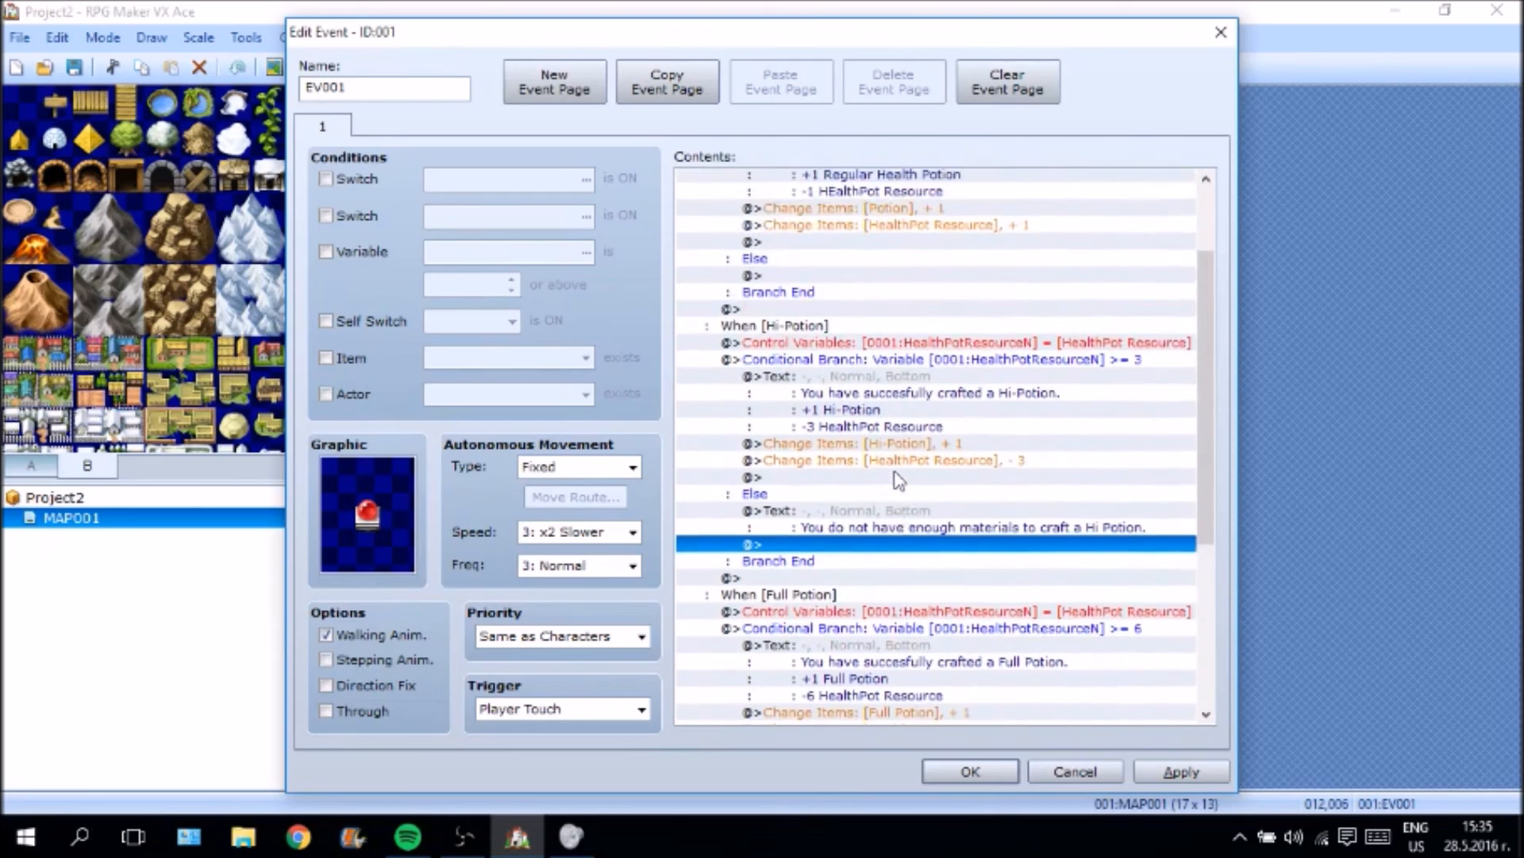
pyautogui.click(877, 447)
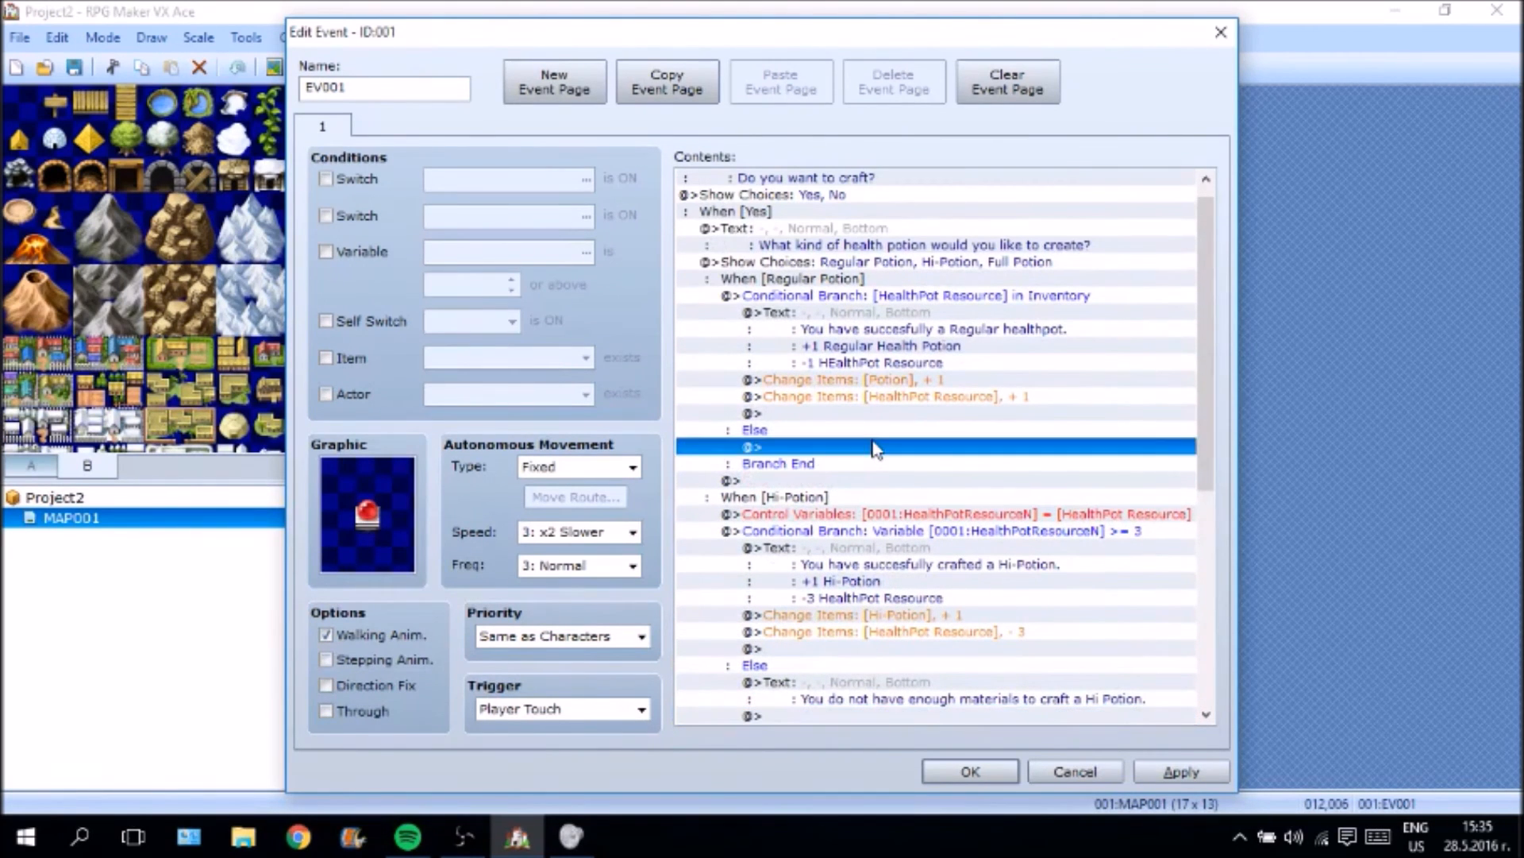
pyautogui.doubleClick(876, 447)
pyautogui.click(865, 209)
pyautogui.write('Yo')
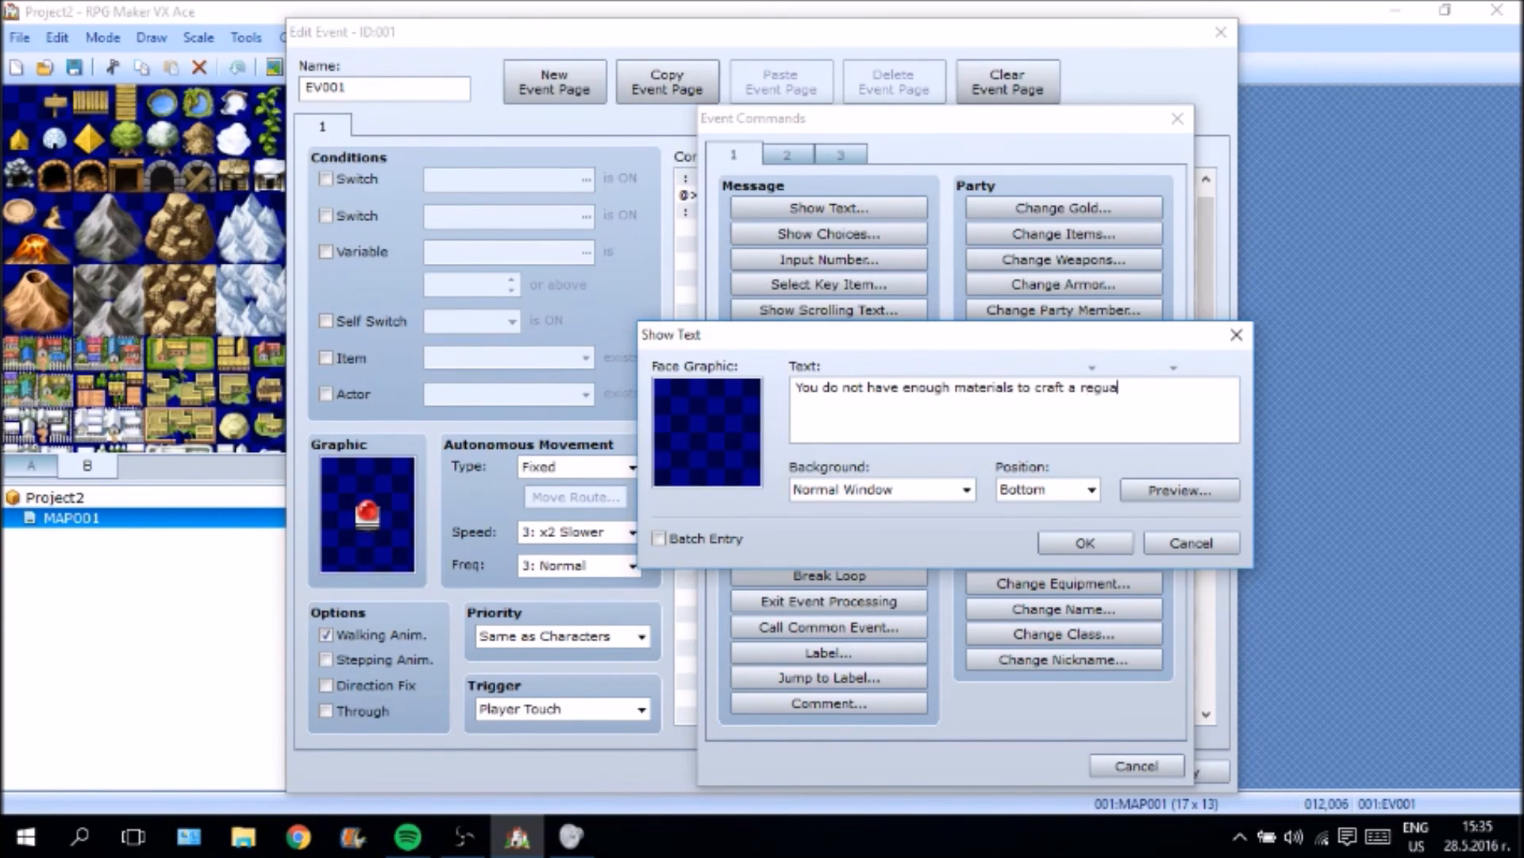
pyautogui.press('Return')
pyautogui.click(1085, 543)
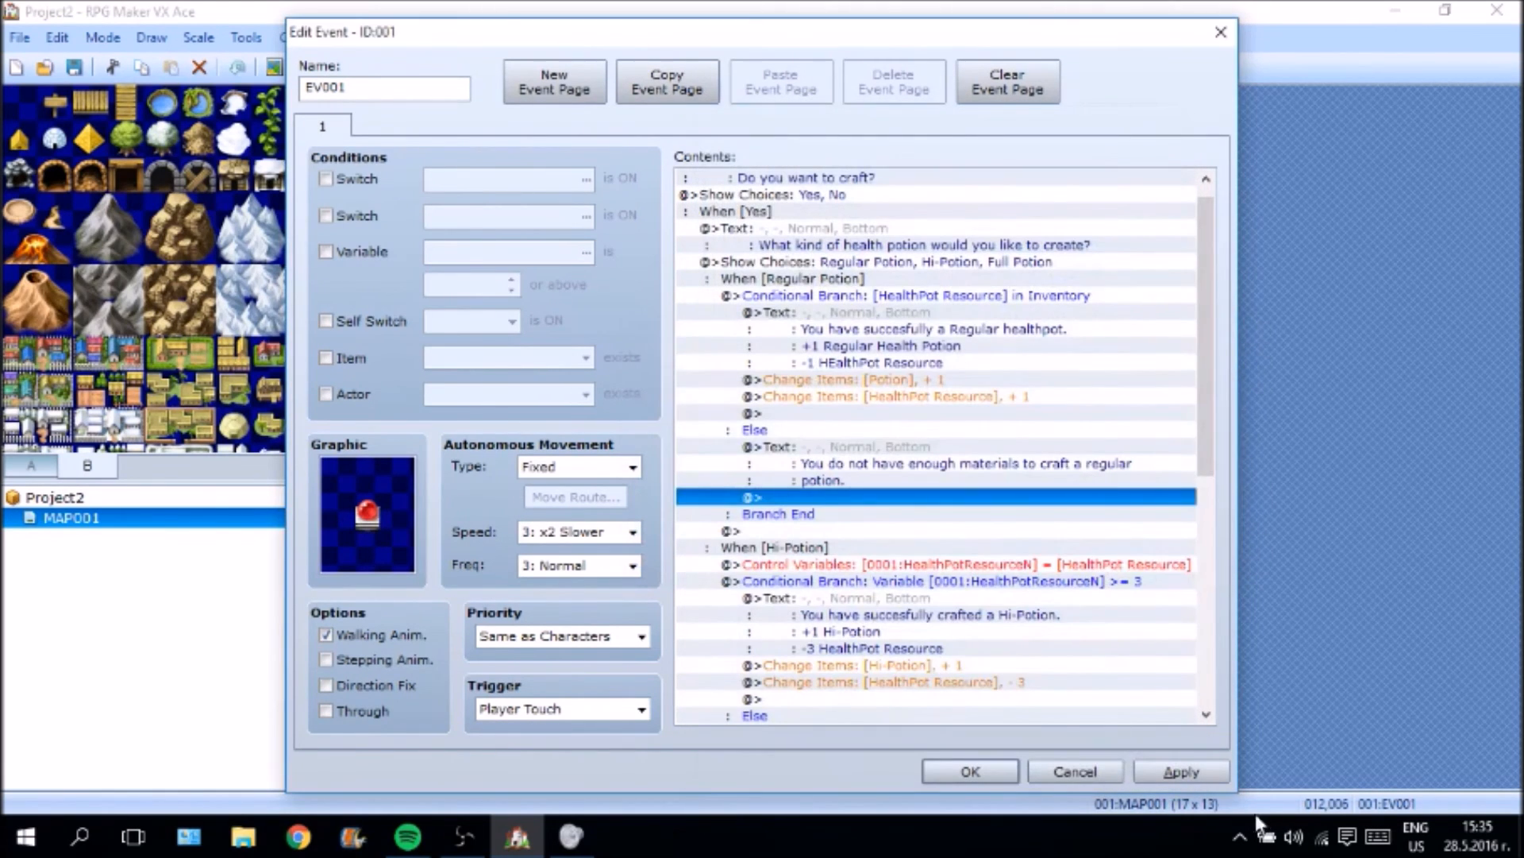
# Apply the changes to crafting event EV001, review its full command list and close the event.
pyautogui.click(1191, 775)
pyautogui.scroll(-5, 1186, 476)
pyautogui.scroll(-1, 1187, 516)
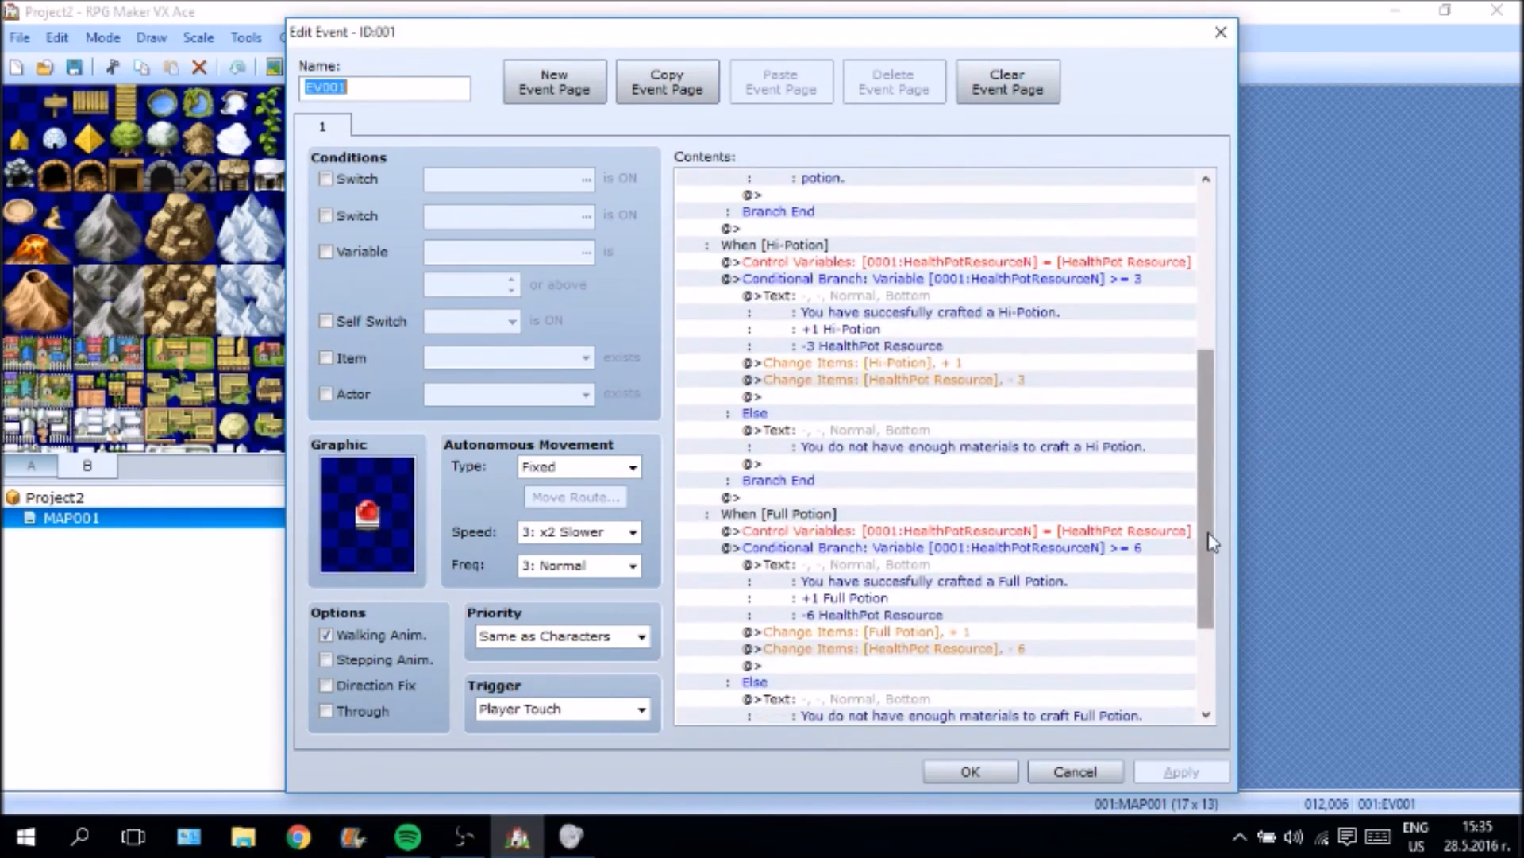
pyautogui.scroll(7, 1167, 381)
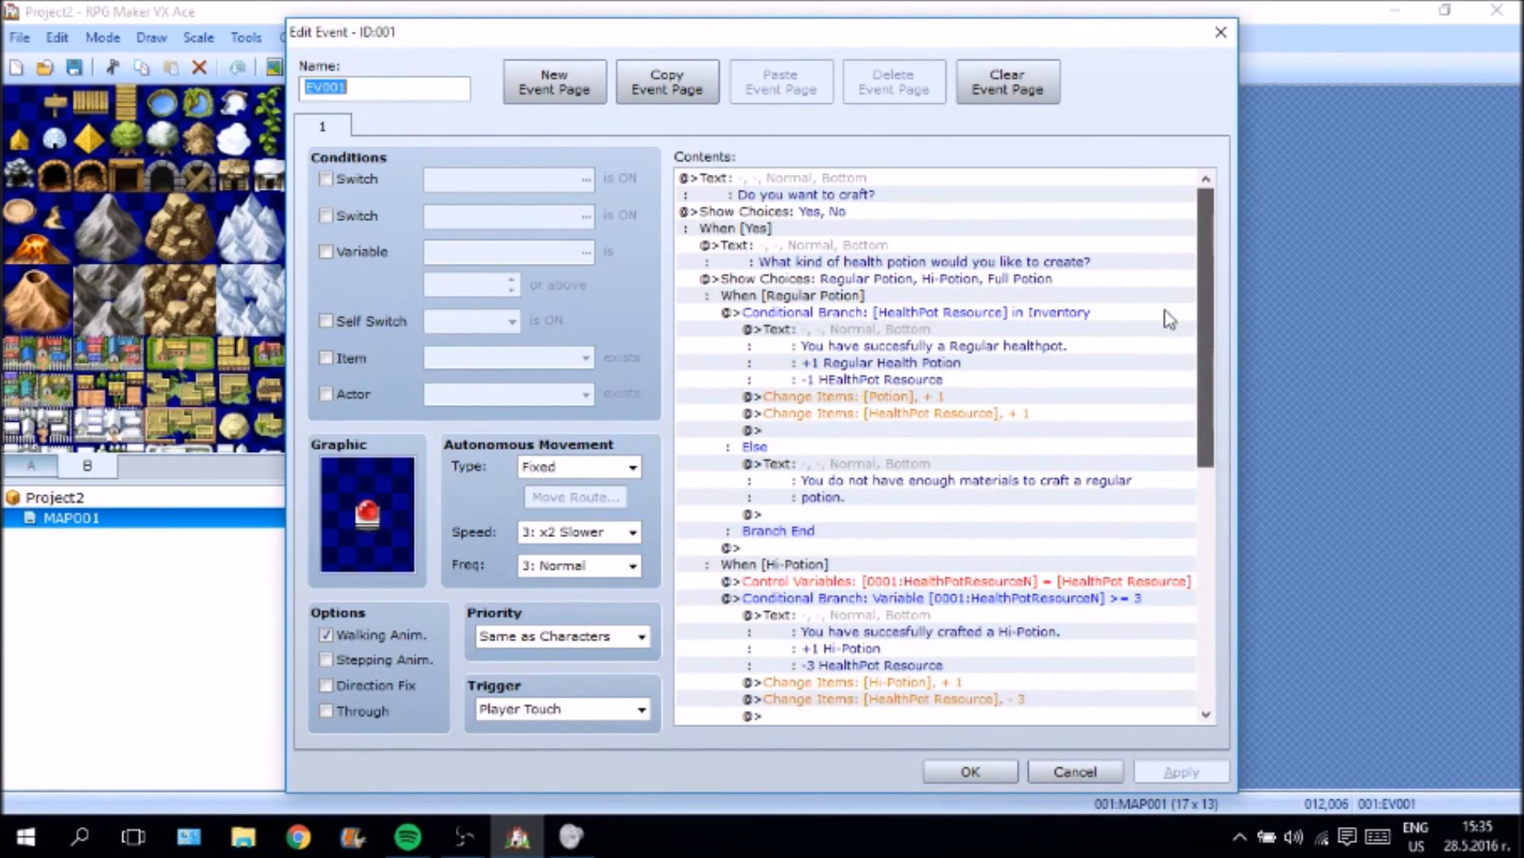
pyautogui.scroll(-3, 1181, 374)
pyautogui.scroll(-4, 1194, 461)
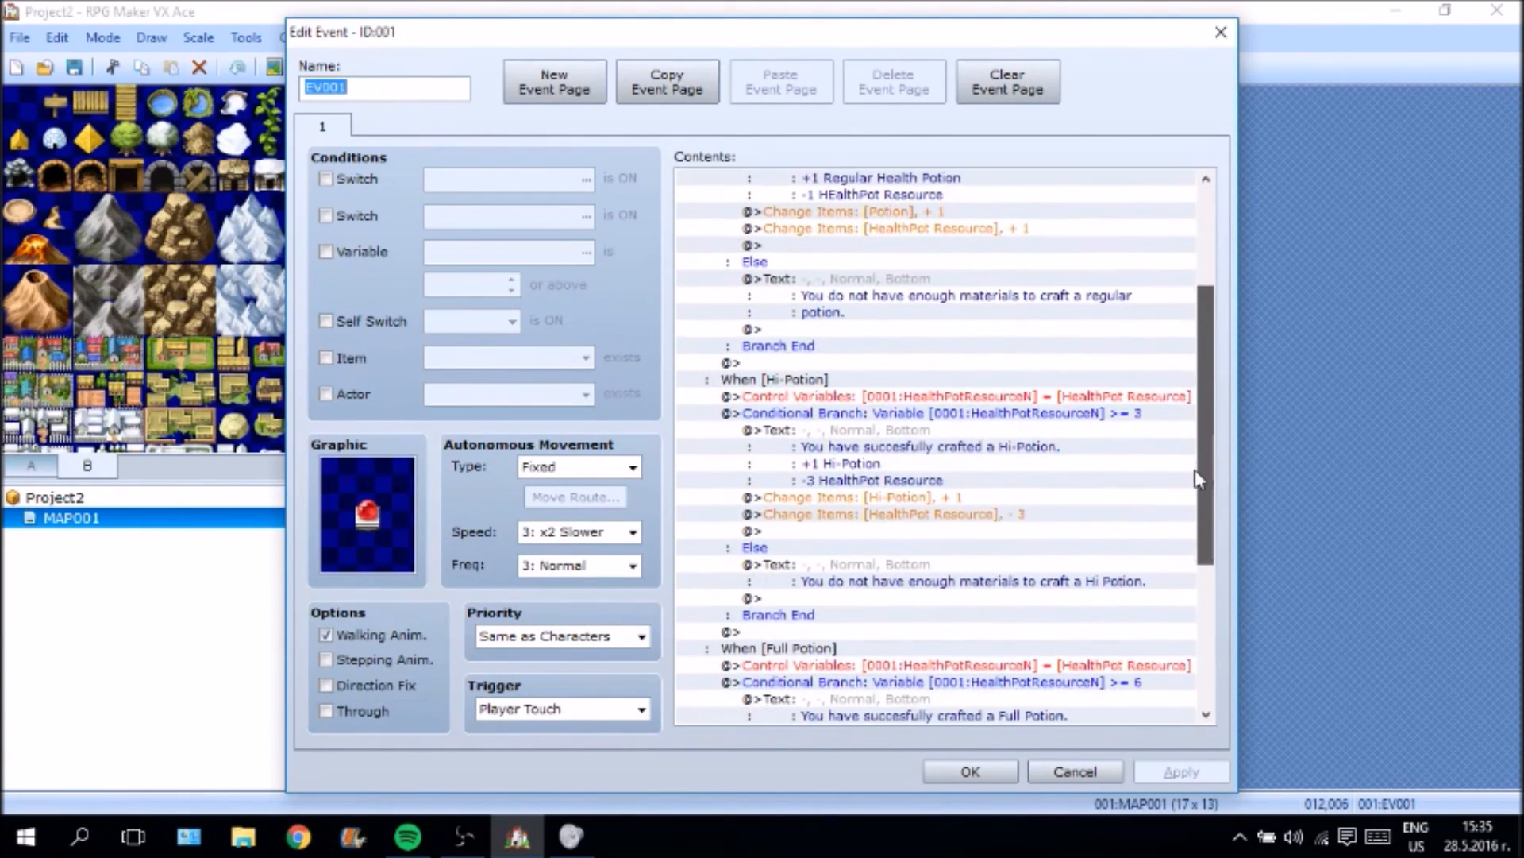
pyautogui.scroll(-4, 1191, 520)
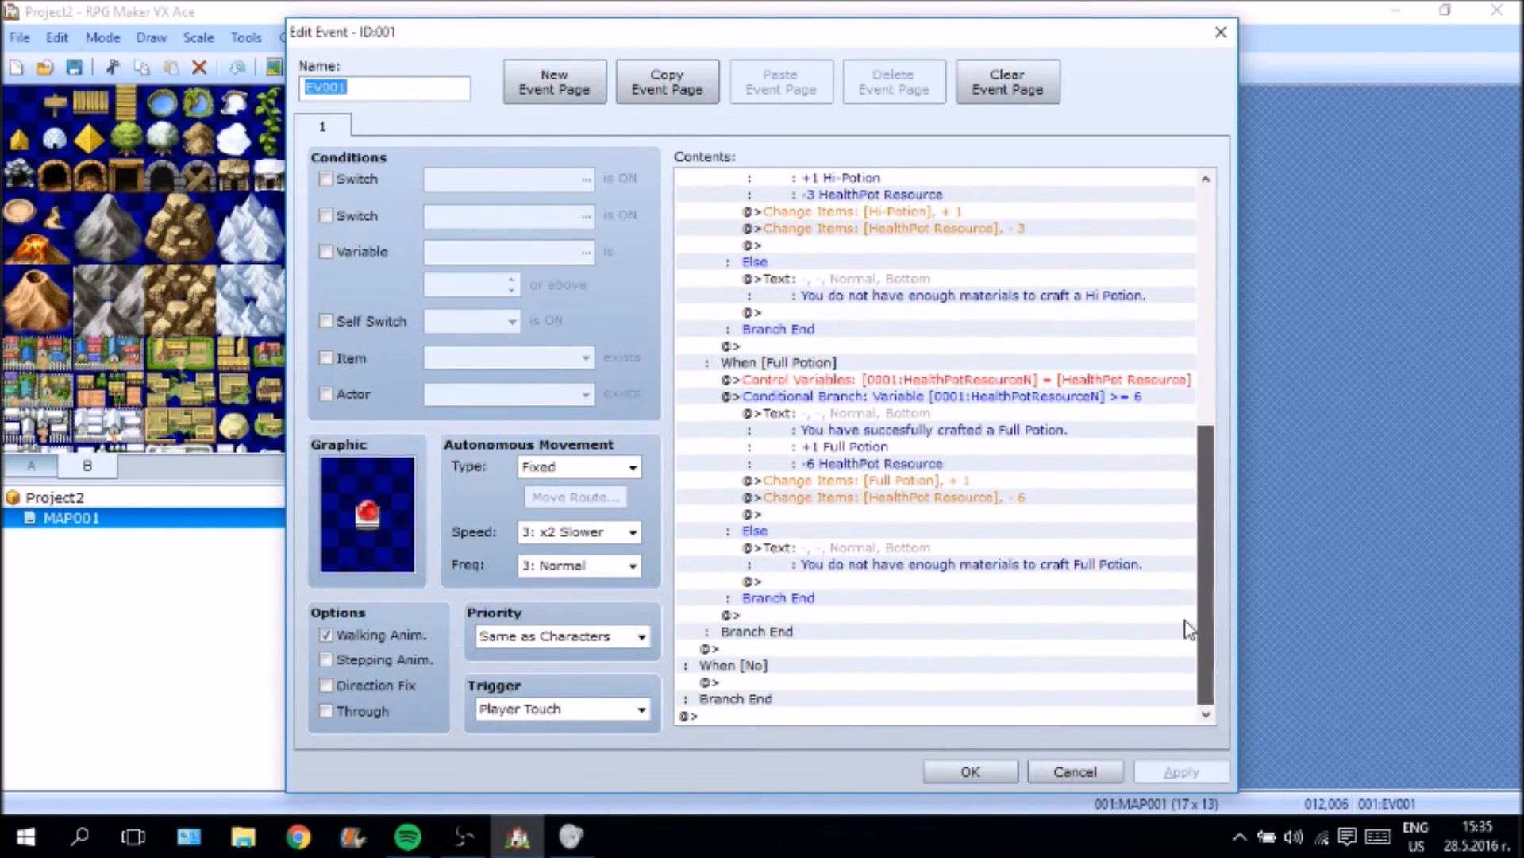
pyautogui.click(970, 770)
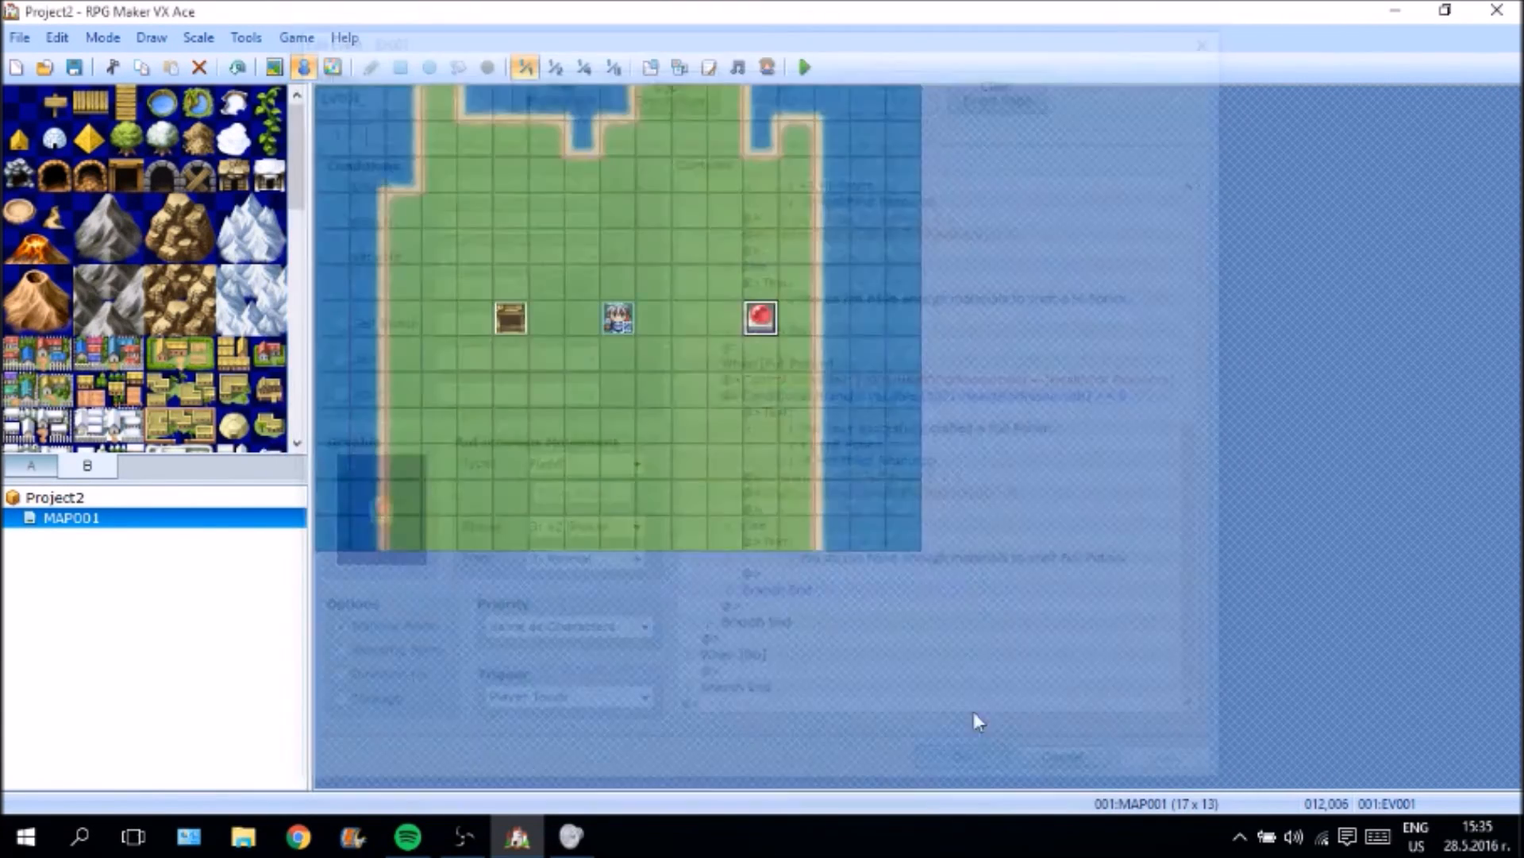
# Open the chest event EV002 and set its HealthPot Resource item increase to a constant of 3.
pyautogui.rightClick(513, 313)
pyautogui.click(556, 332)
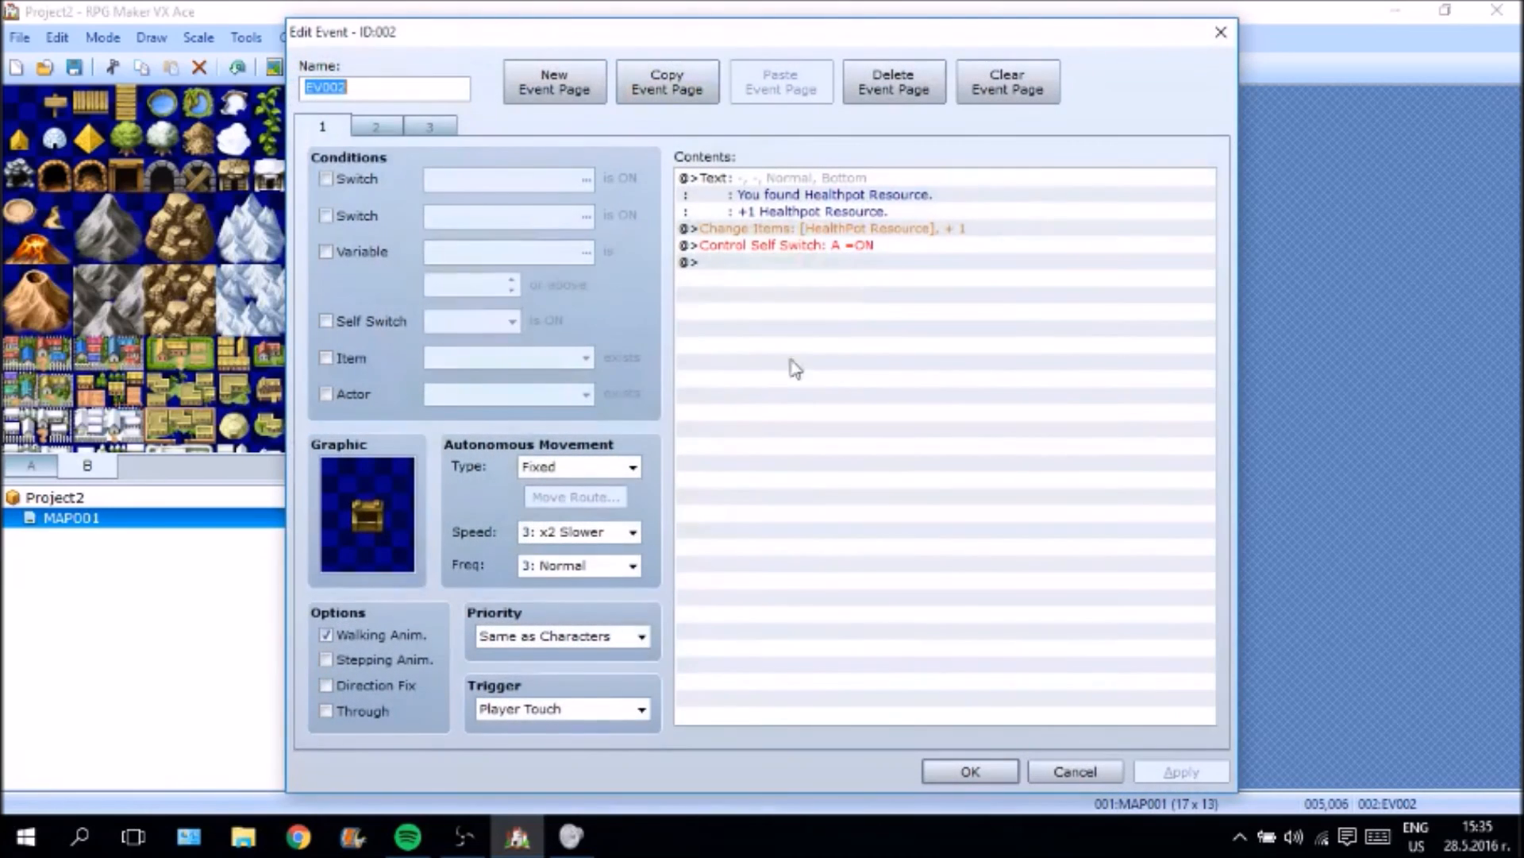
pyautogui.click(896, 230)
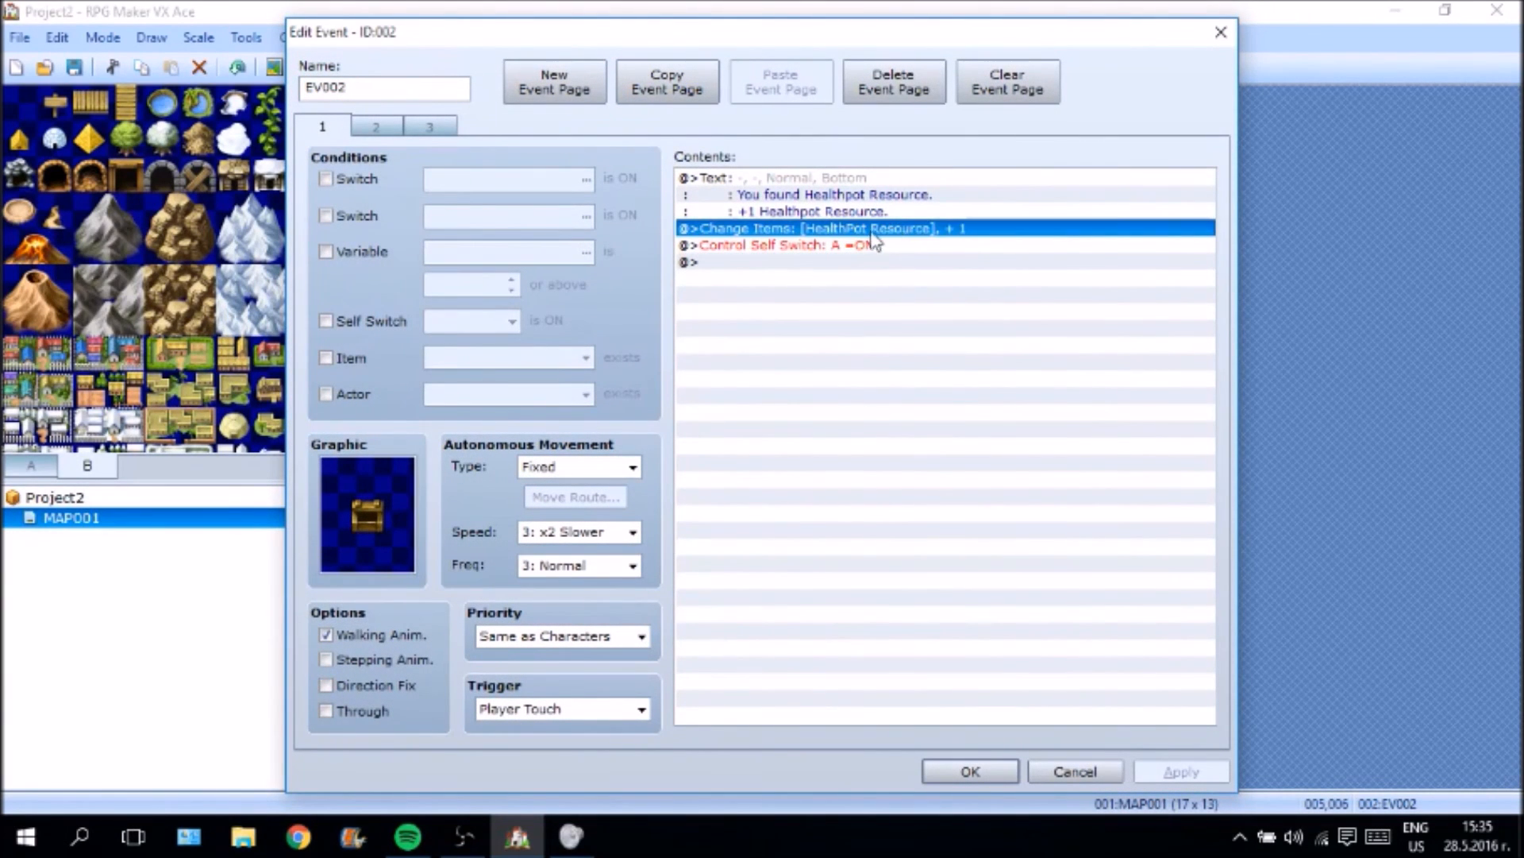
pyautogui.rightClick(873, 238)
pyautogui.click(921, 267)
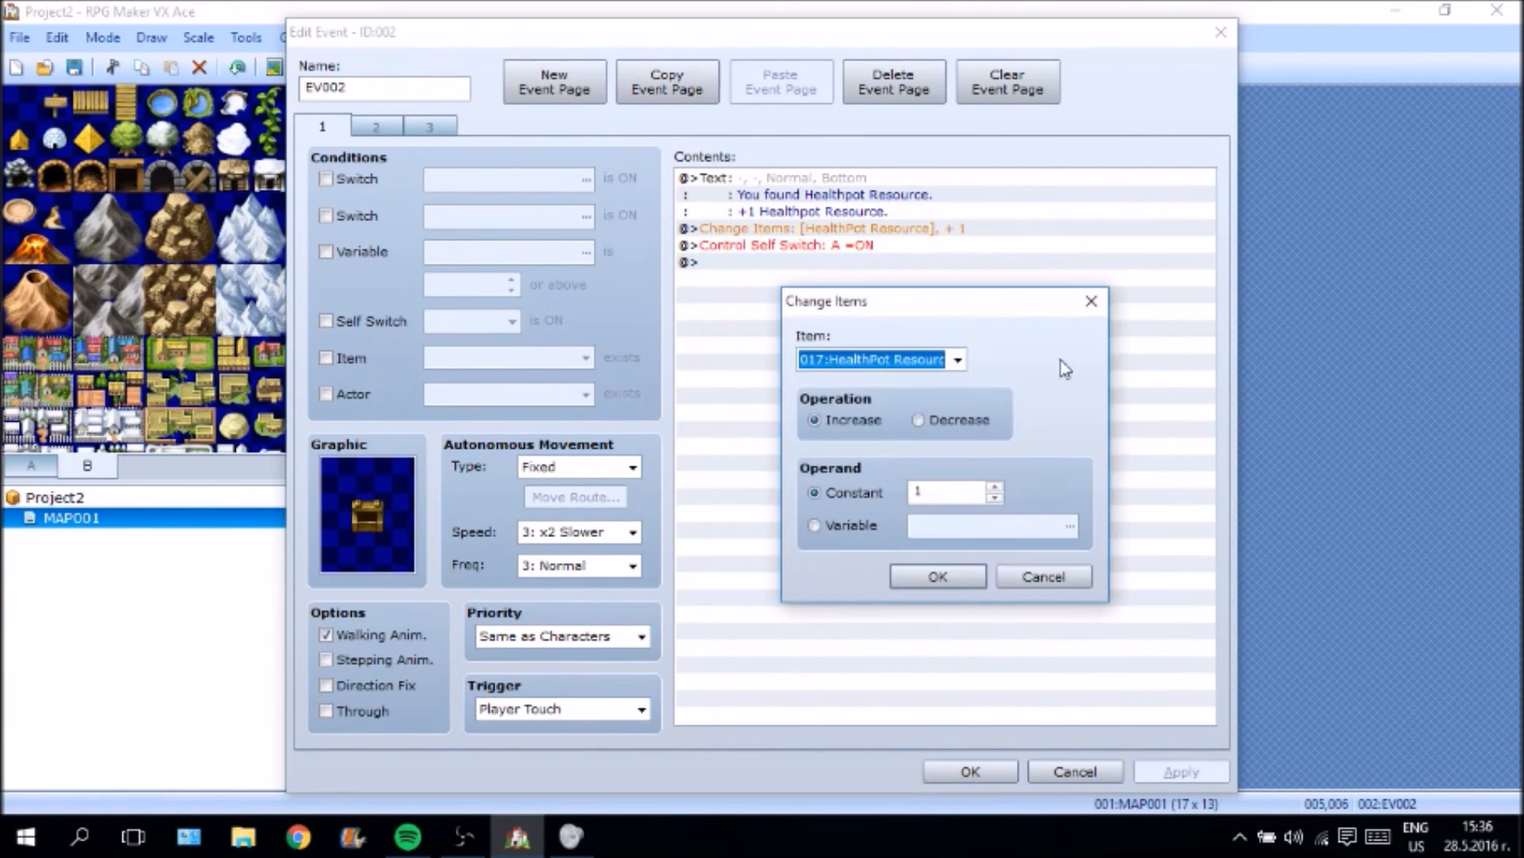
pyautogui.doubleClick(994, 486)
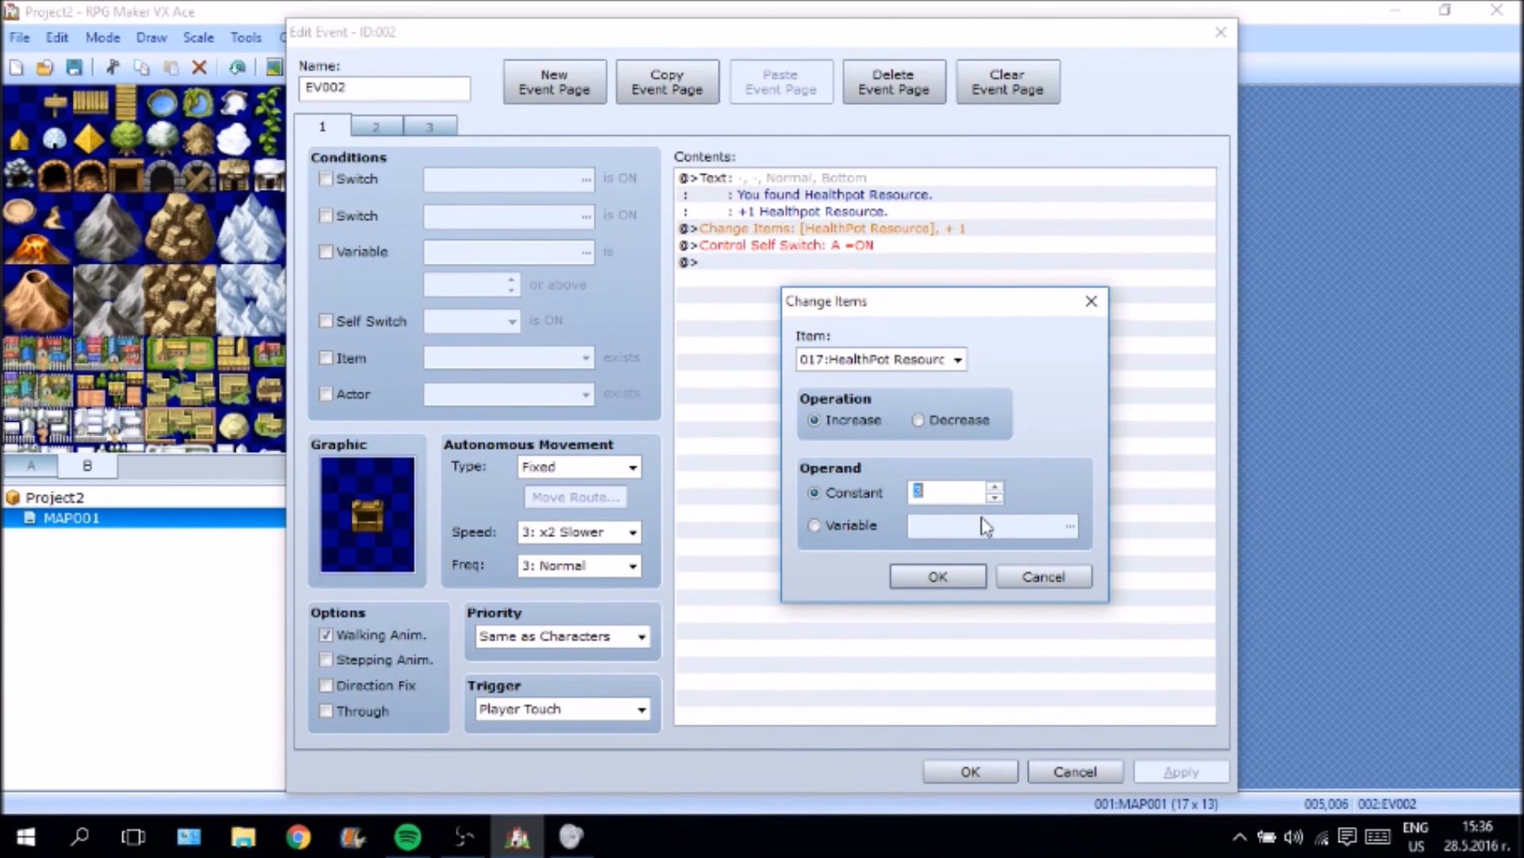
pyautogui.click(937, 577)
# Set the chest event's HealthPot Resource item increase to a constant of 8.
pyautogui.click(835, 174)
pyautogui.rightClick(835, 175)
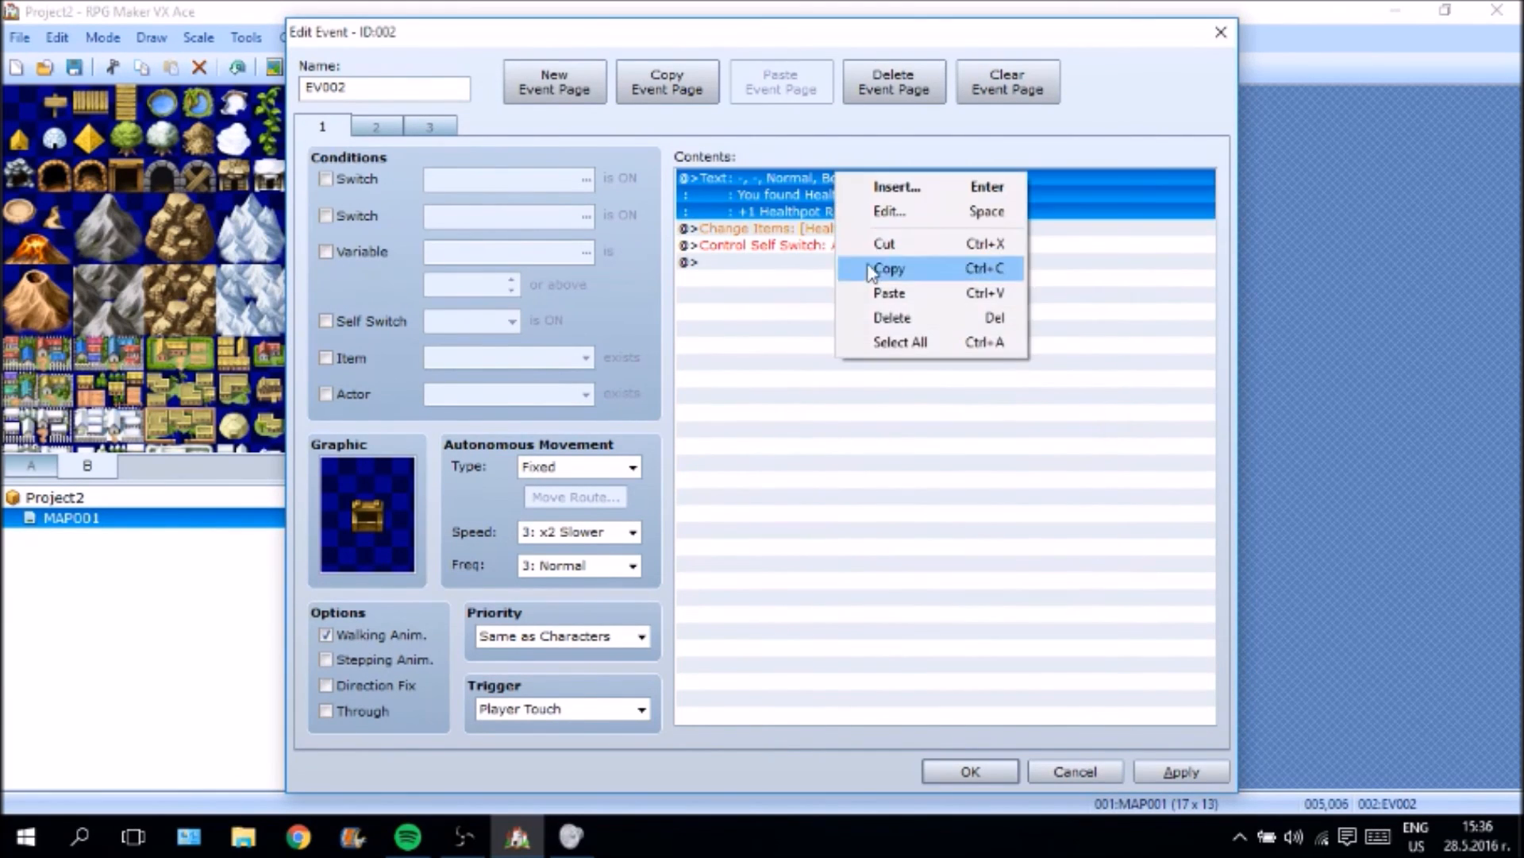
pyautogui.click(889, 269)
pyautogui.rightClick(709, 230)
pyautogui.click(804, 265)
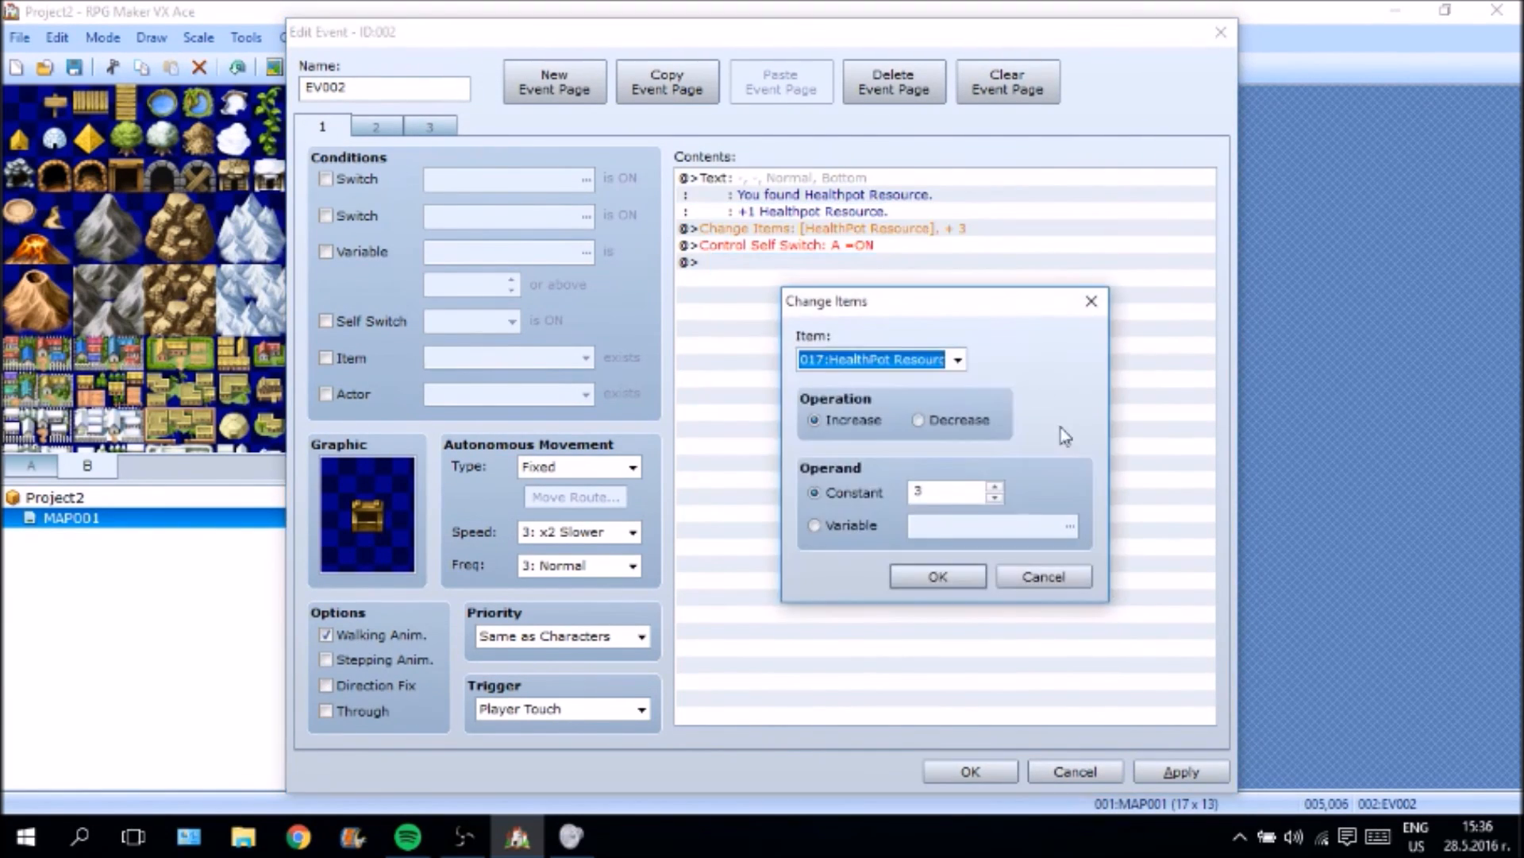
pyautogui.click(994, 487)
pyautogui.click(994, 487)
pyautogui.click(994, 487)
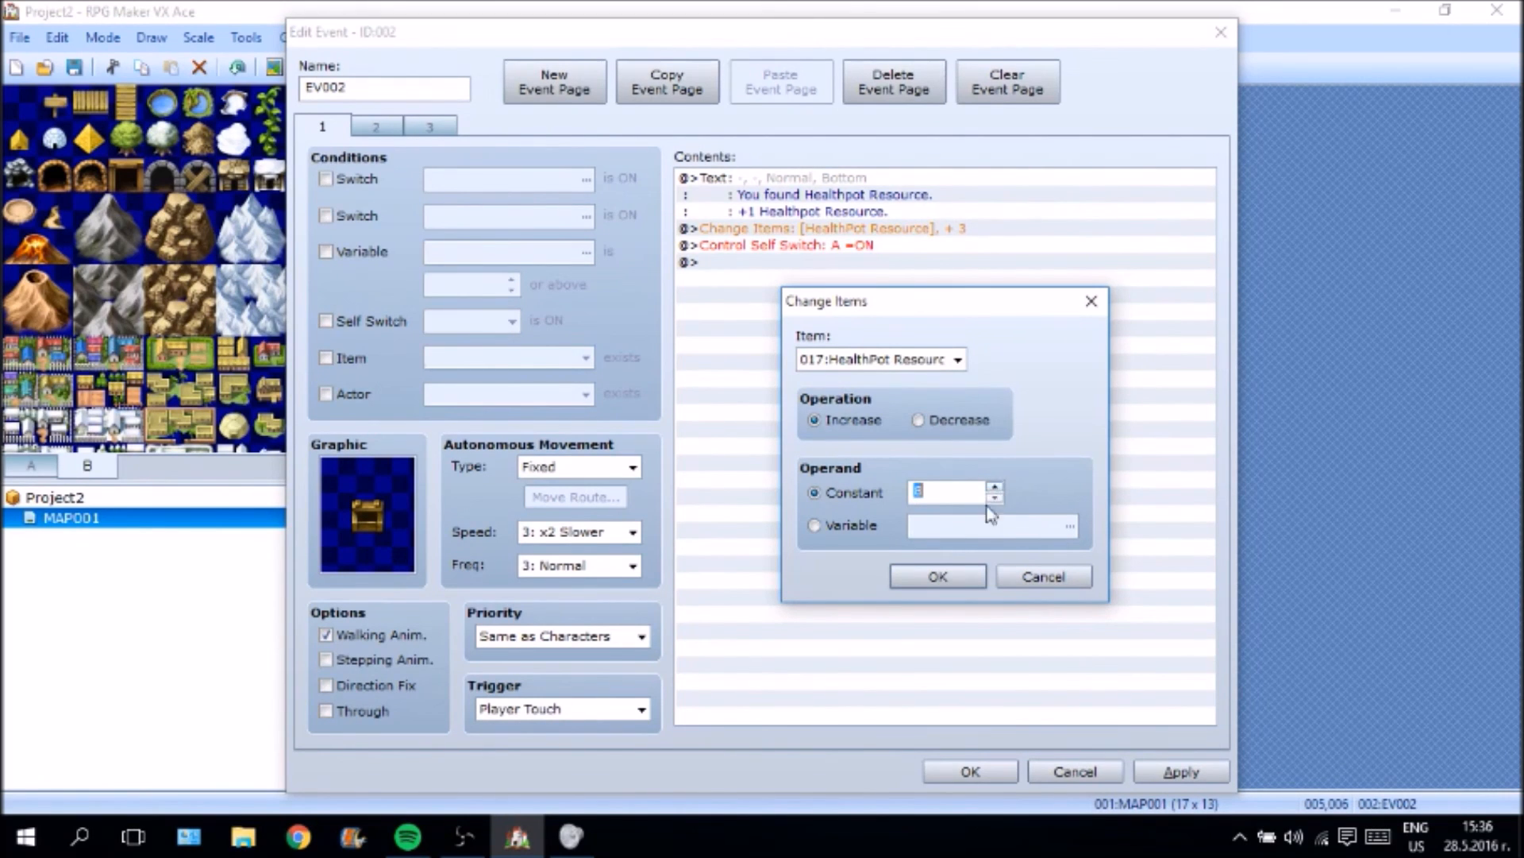
pyautogui.click(939, 575)
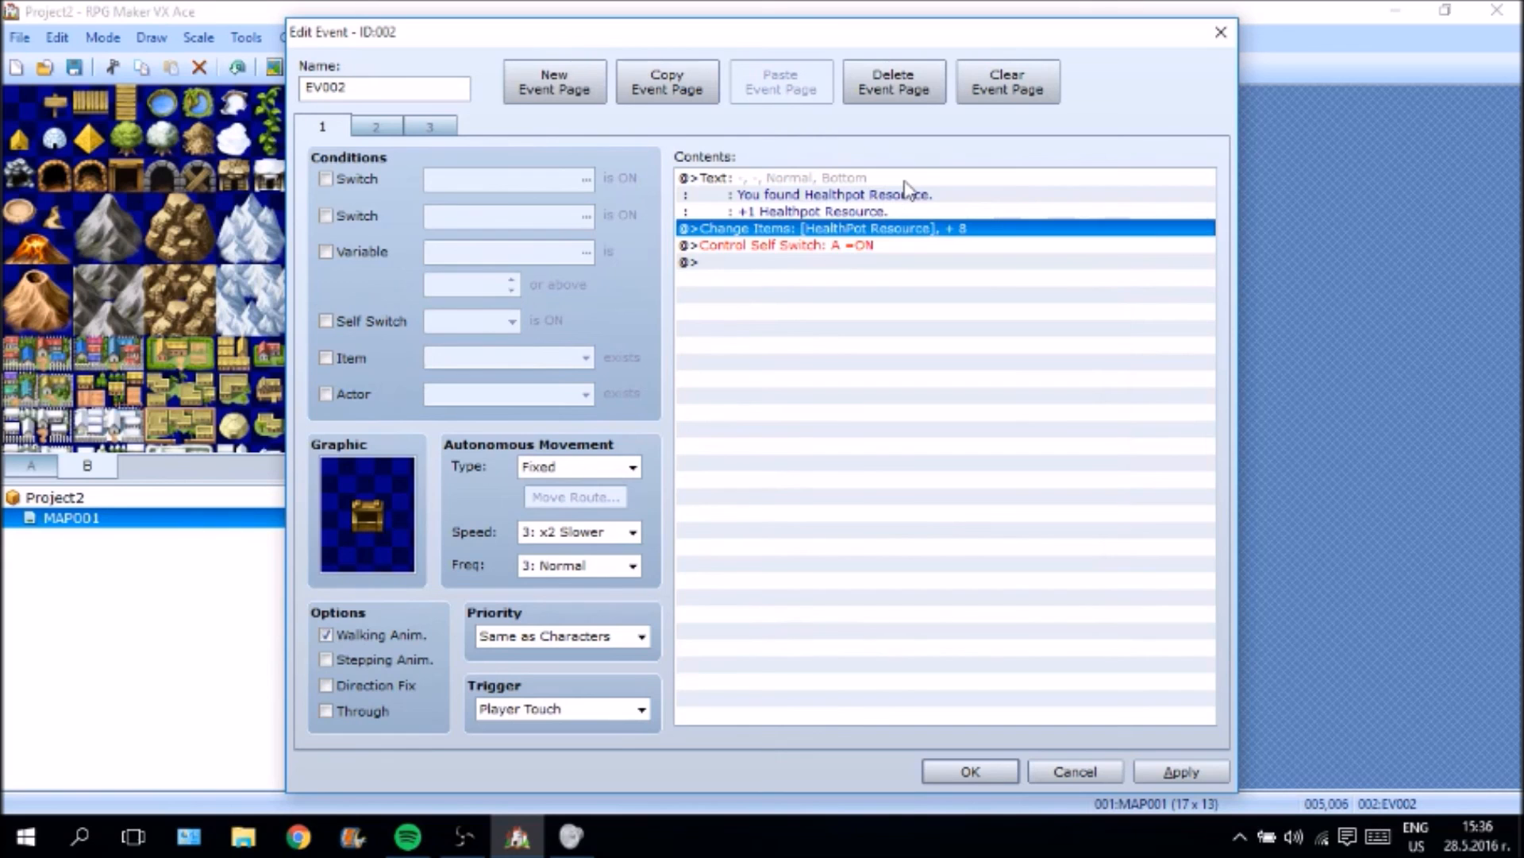
# Change the chest message's second line to "+8 Healthpot Resource.", apply the changes and close the event.
pyautogui.click(905, 188)
pyautogui.rightClick(906, 187)
pyautogui.click(953, 216)
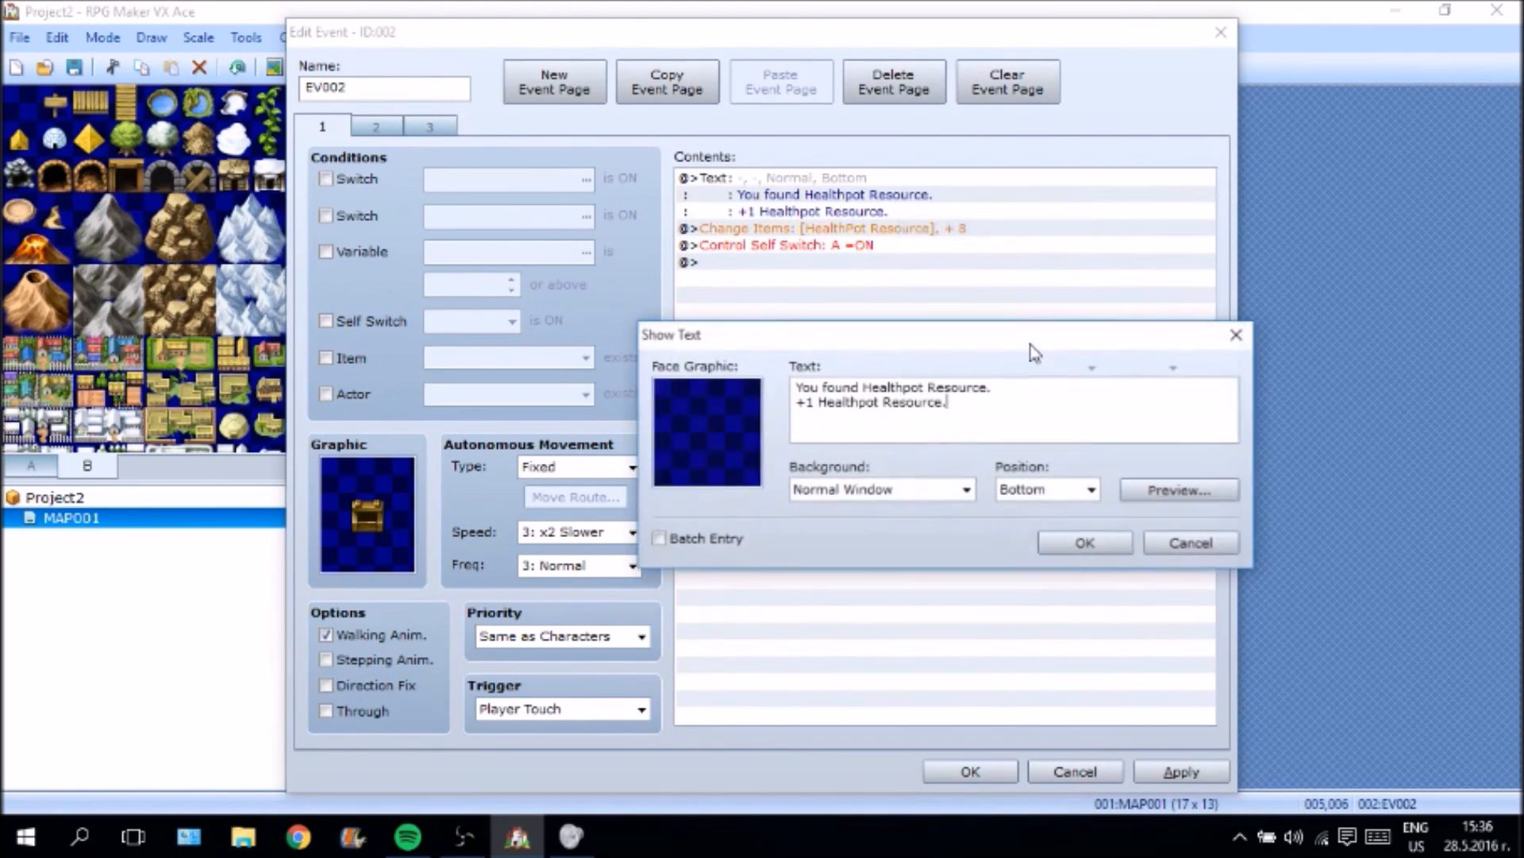
pyautogui.write('8')
pyautogui.click(1116, 543)
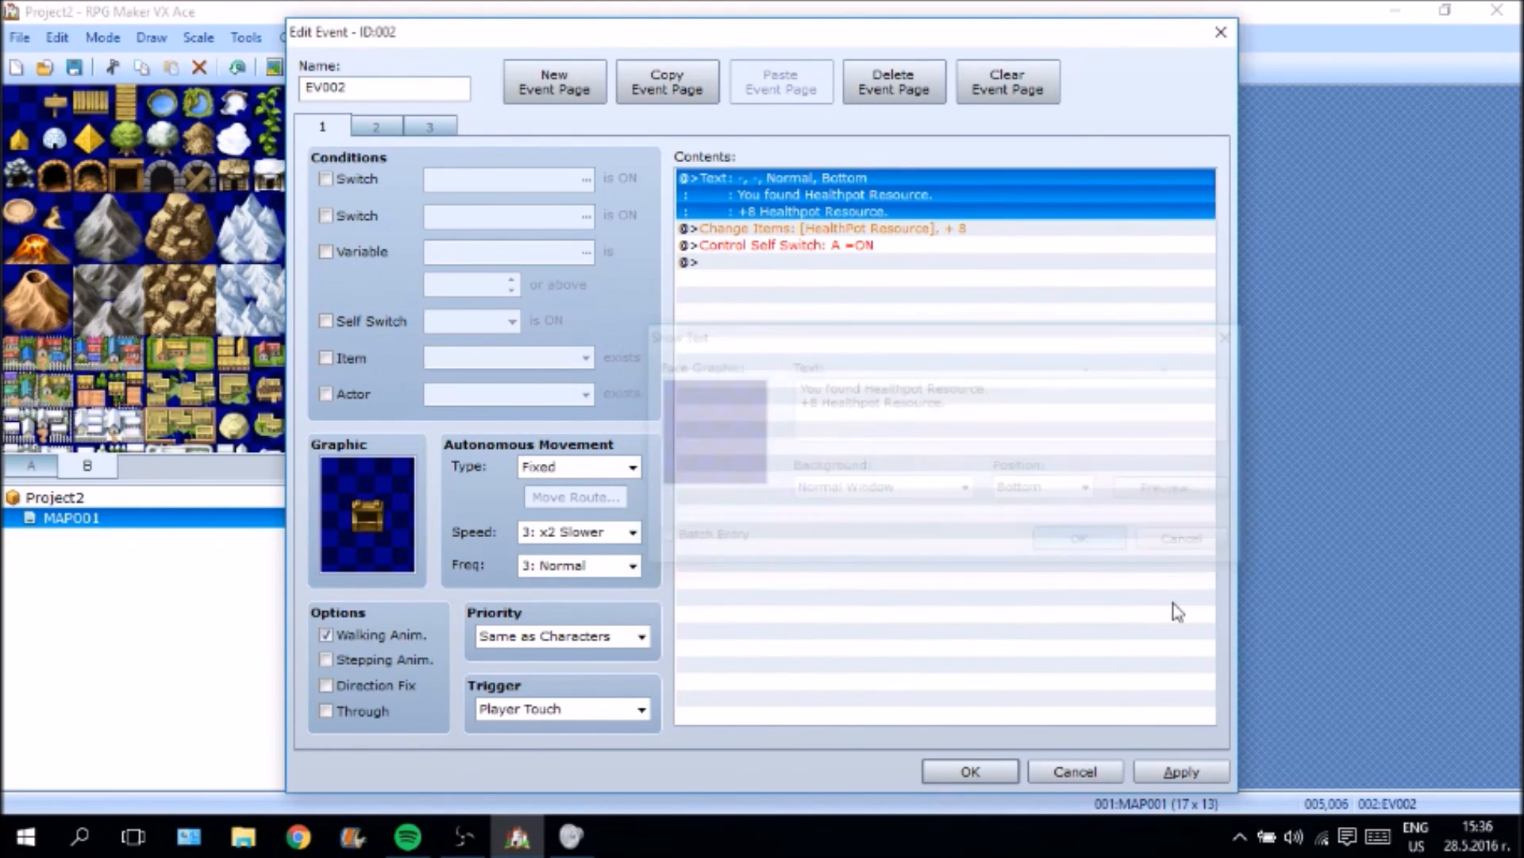
pyautogui.click(1180, 772)
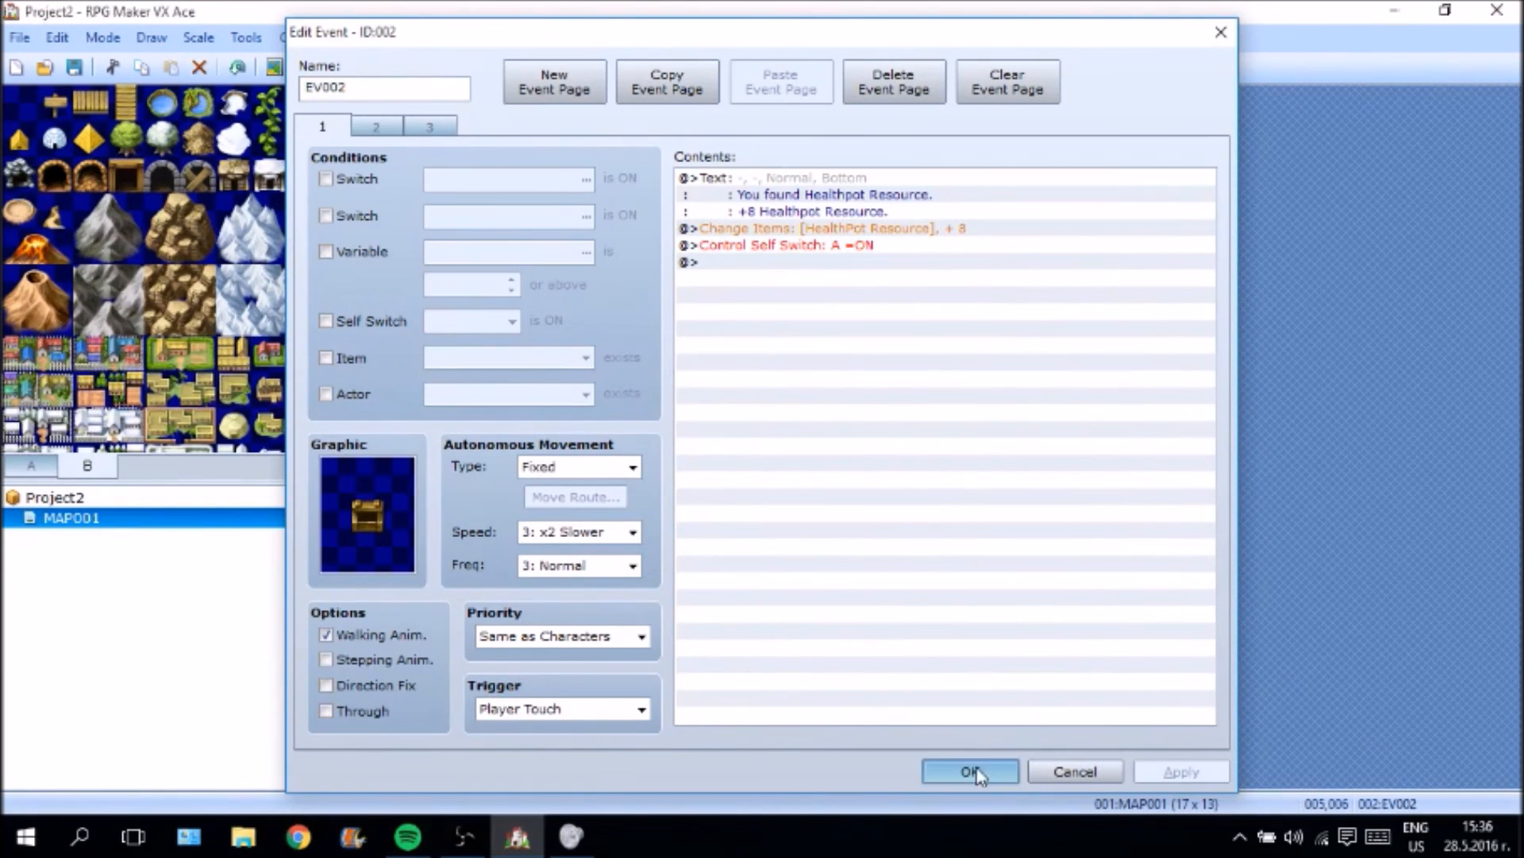
pyautogui.click(974, 769)
# Save the project changes, start a new game in playtest and collect the HealthPot Resource from the chest.
pyautogui.click(805, 66)
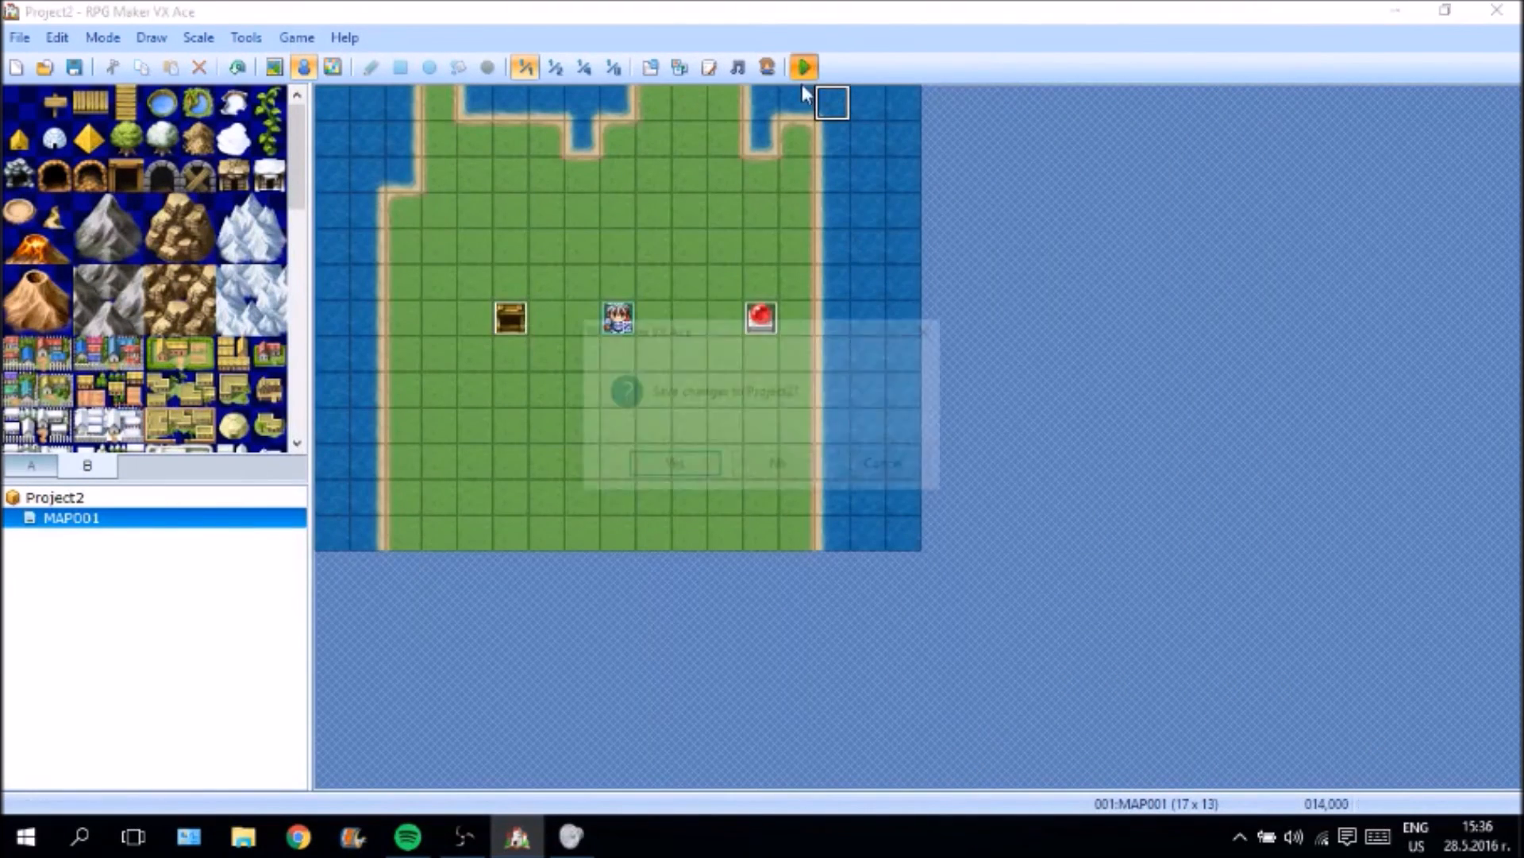
pyautogui.click(716, 480)
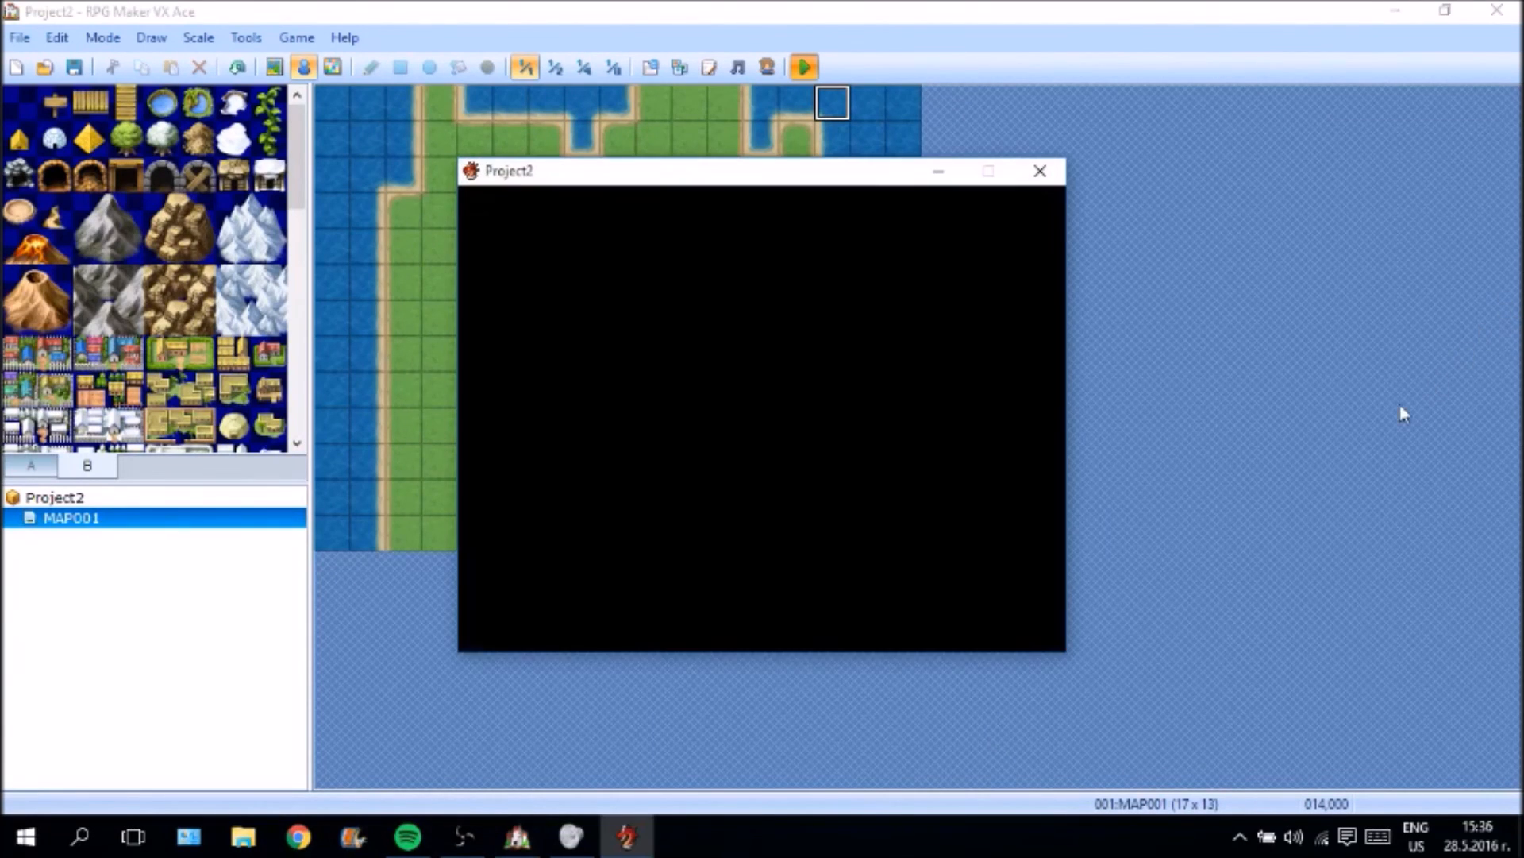
pyautogui.press('Return')
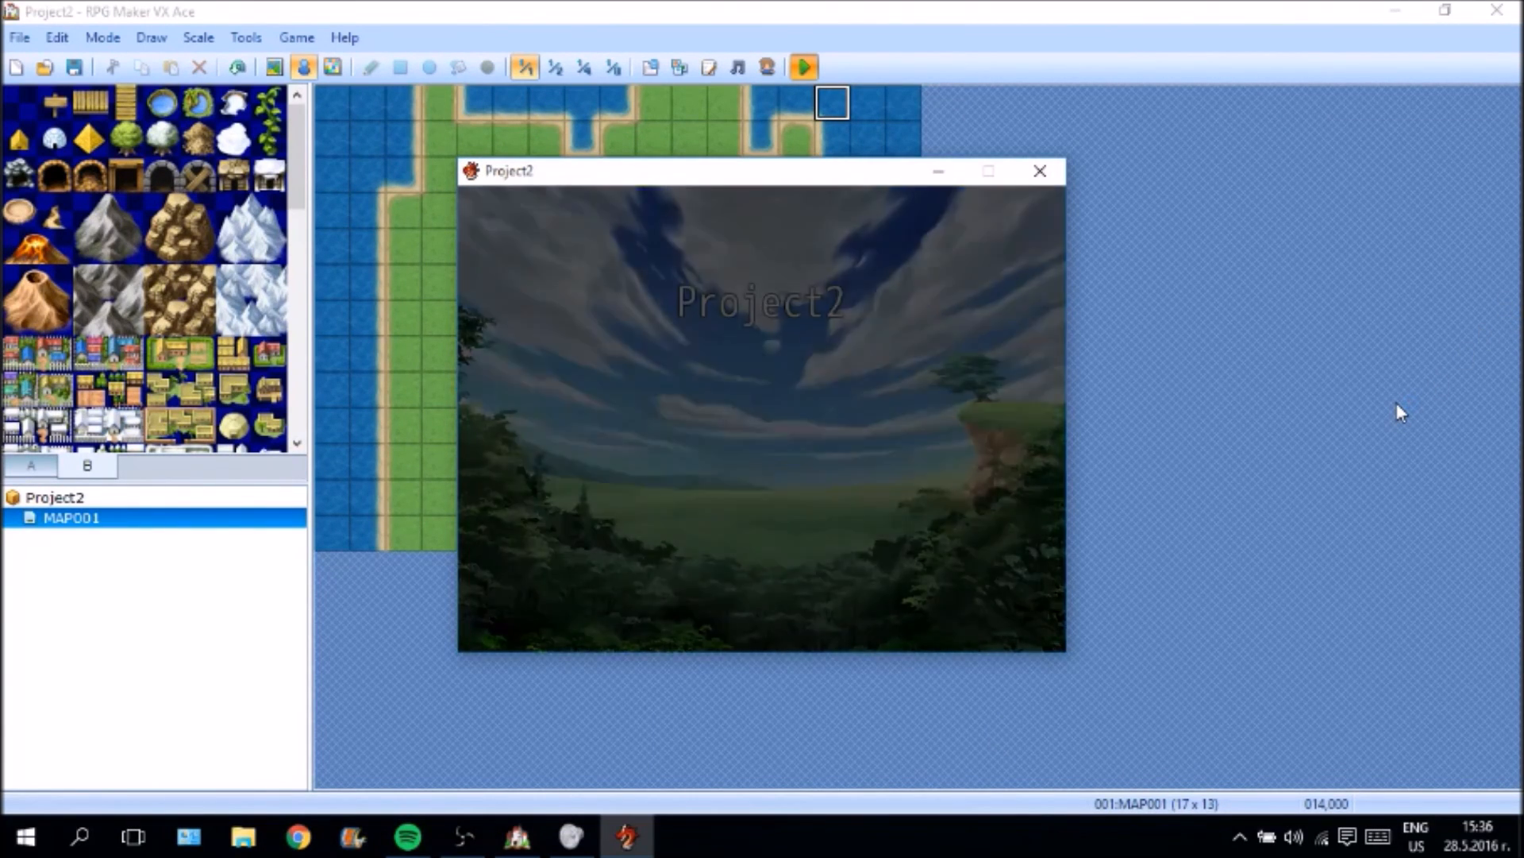
pyautogui.press('Left')
pyautogui.press('Left')
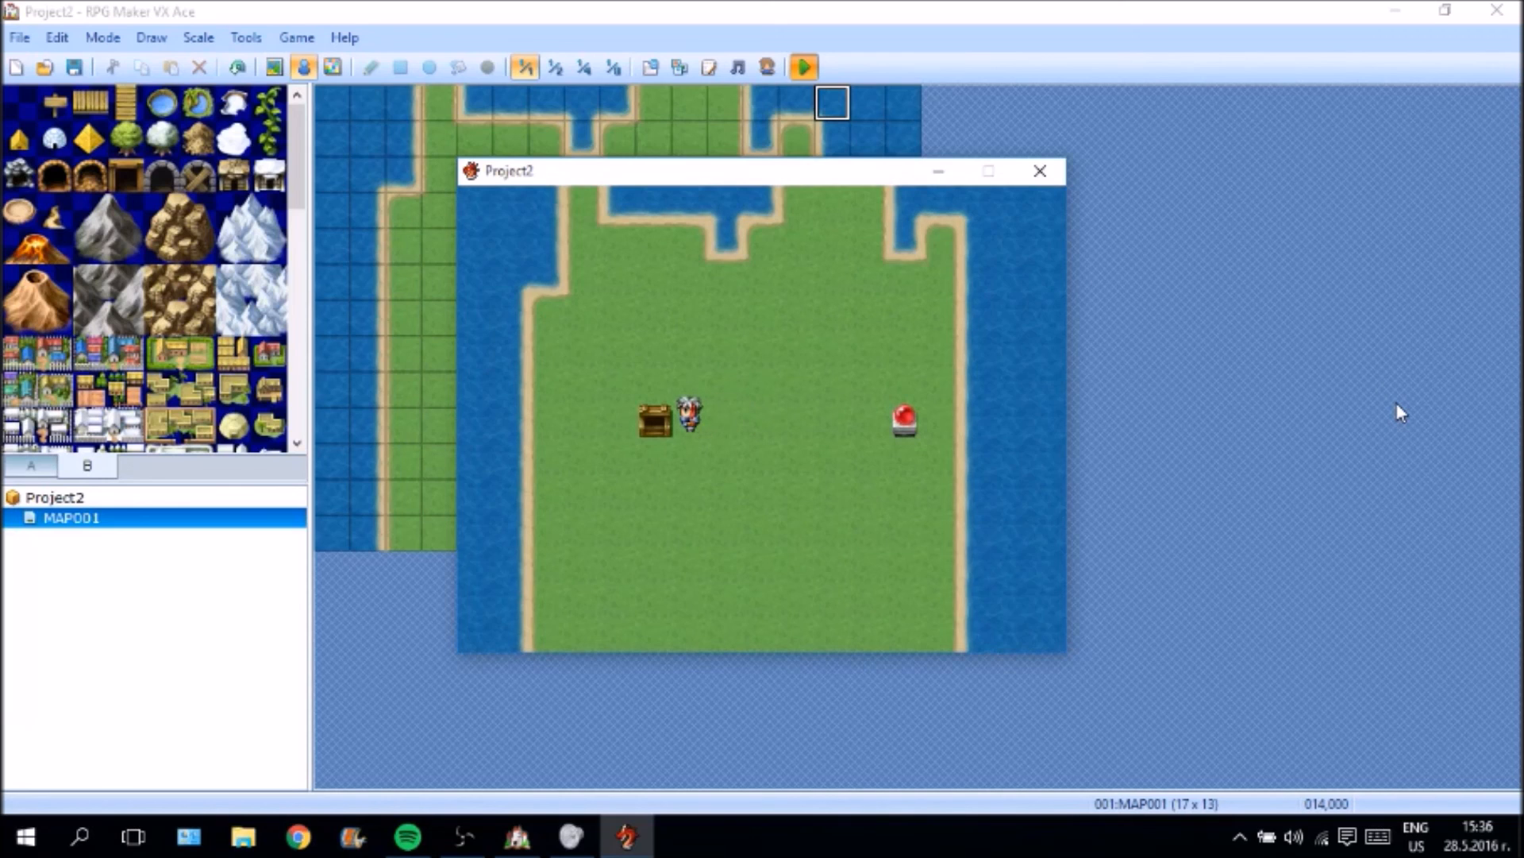
pyautogui.press('Return')
pyautogui.press('Return')
# Walk the character to the crafting crystal and craft a Full Potion to test that branch.
pyautogui.press('Right')
pyautogui.press('Right')
pyautogui.press('Right')
pyautogui.press('Right')
pyautogui.press('Right')
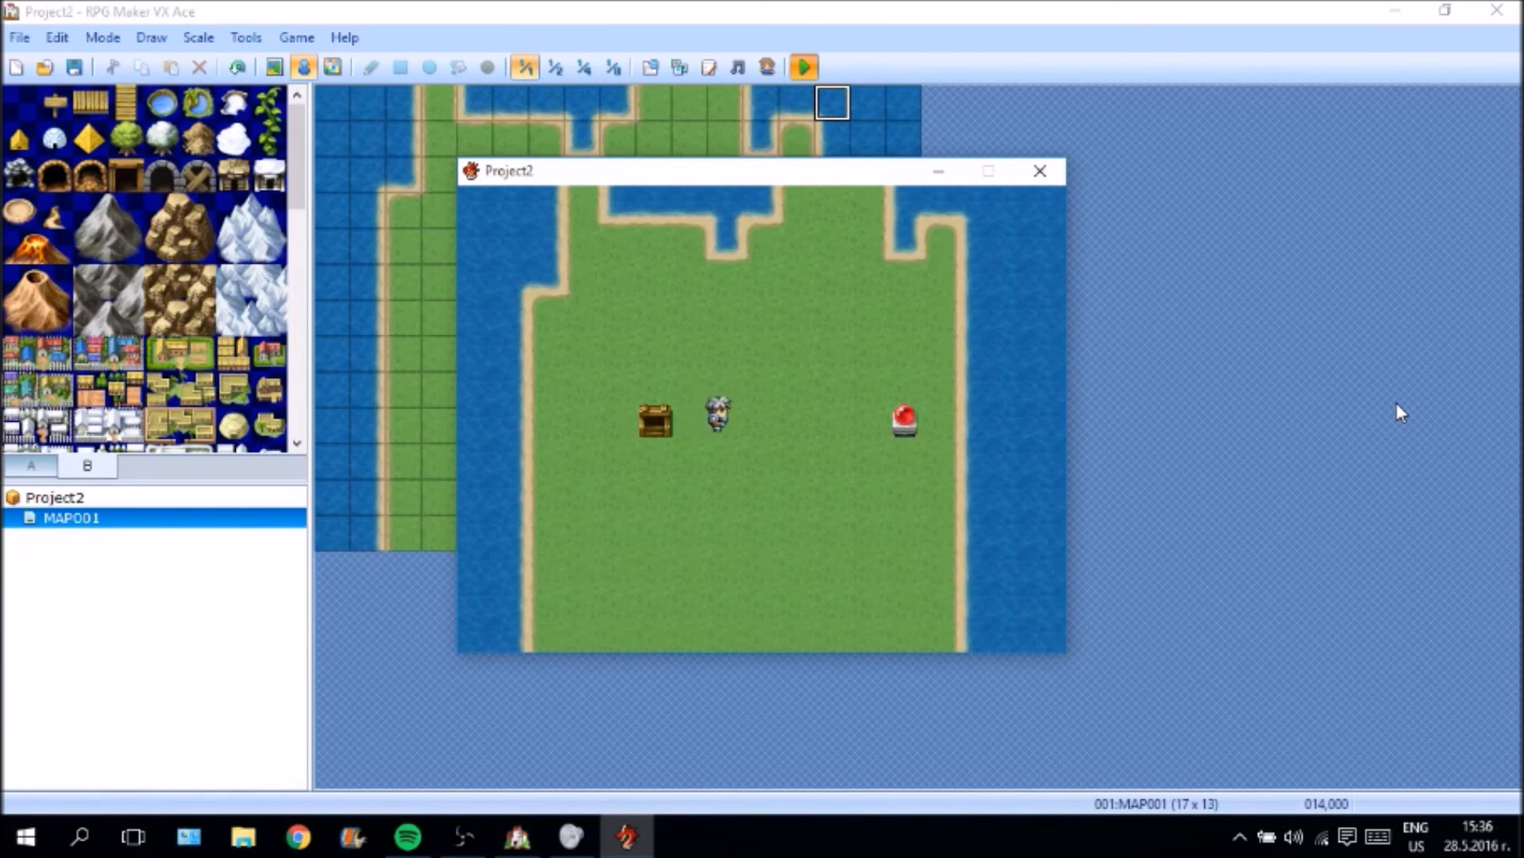
pyautogui.press('Return')
pyautogui.press('Return')
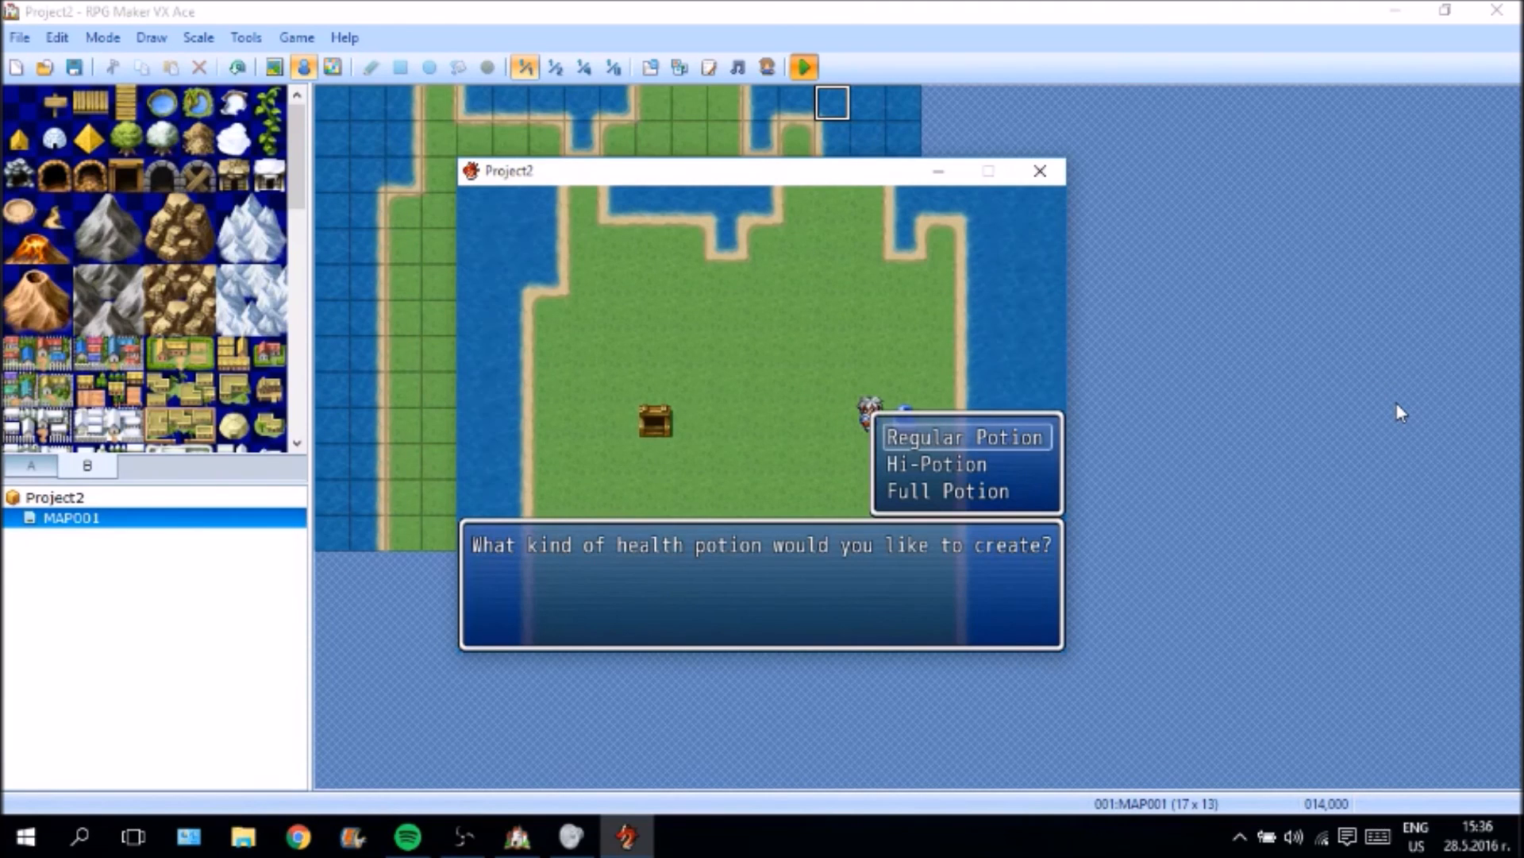
pyautogui.press('Down')
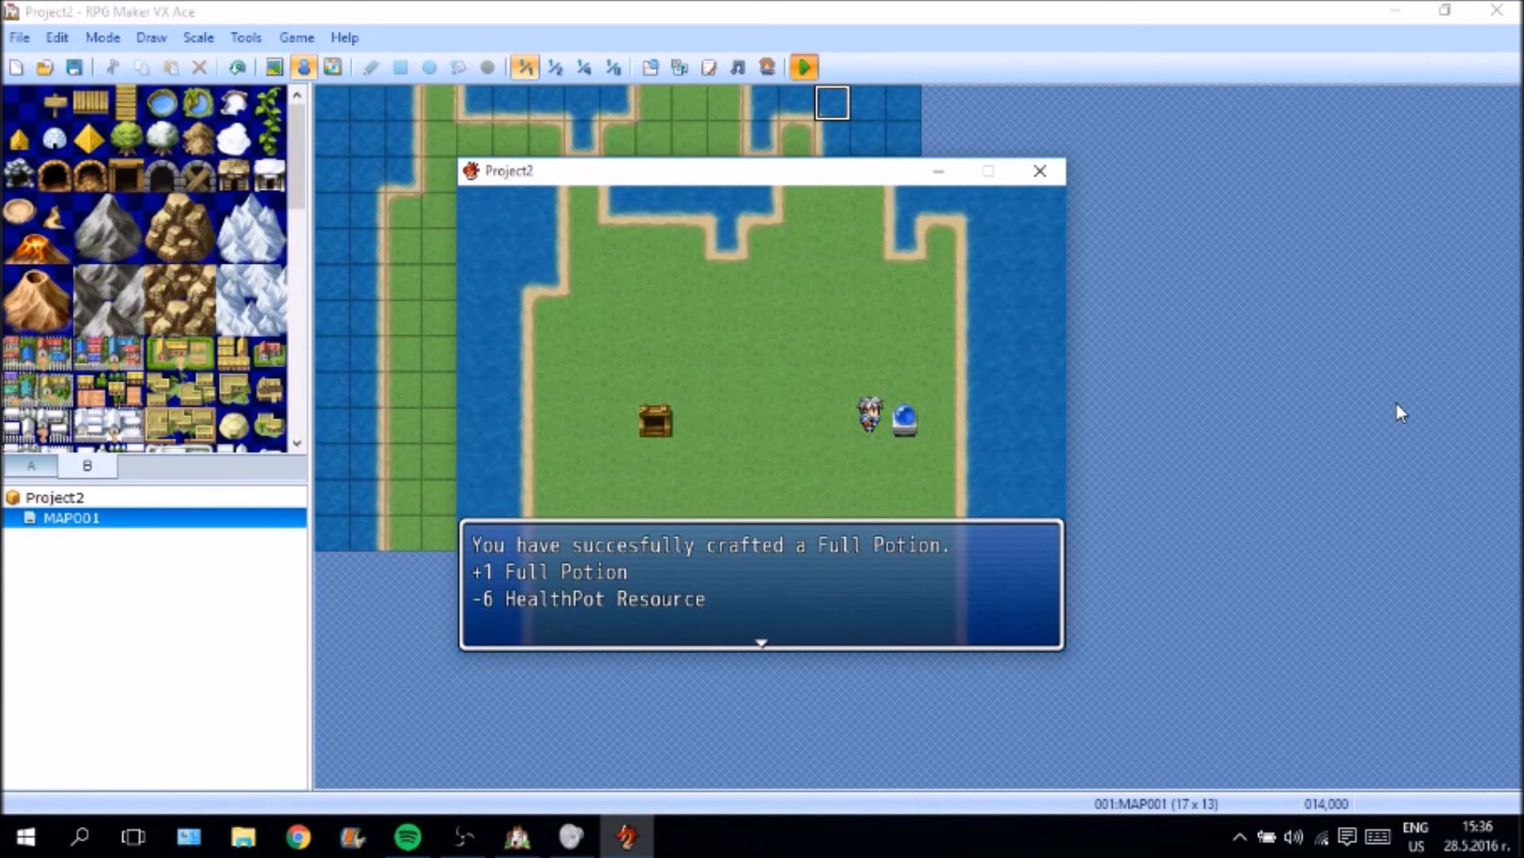
pyautogui.press('Return')
# Check the amount of HealthPot Resource among the Key Items in the game's inventory.
pyautogui.press('Escape')
pyautogui.press('Escape')
pyautogui.press('Escape')
pyautogui.press('Down')
pyautogui.press('Up')
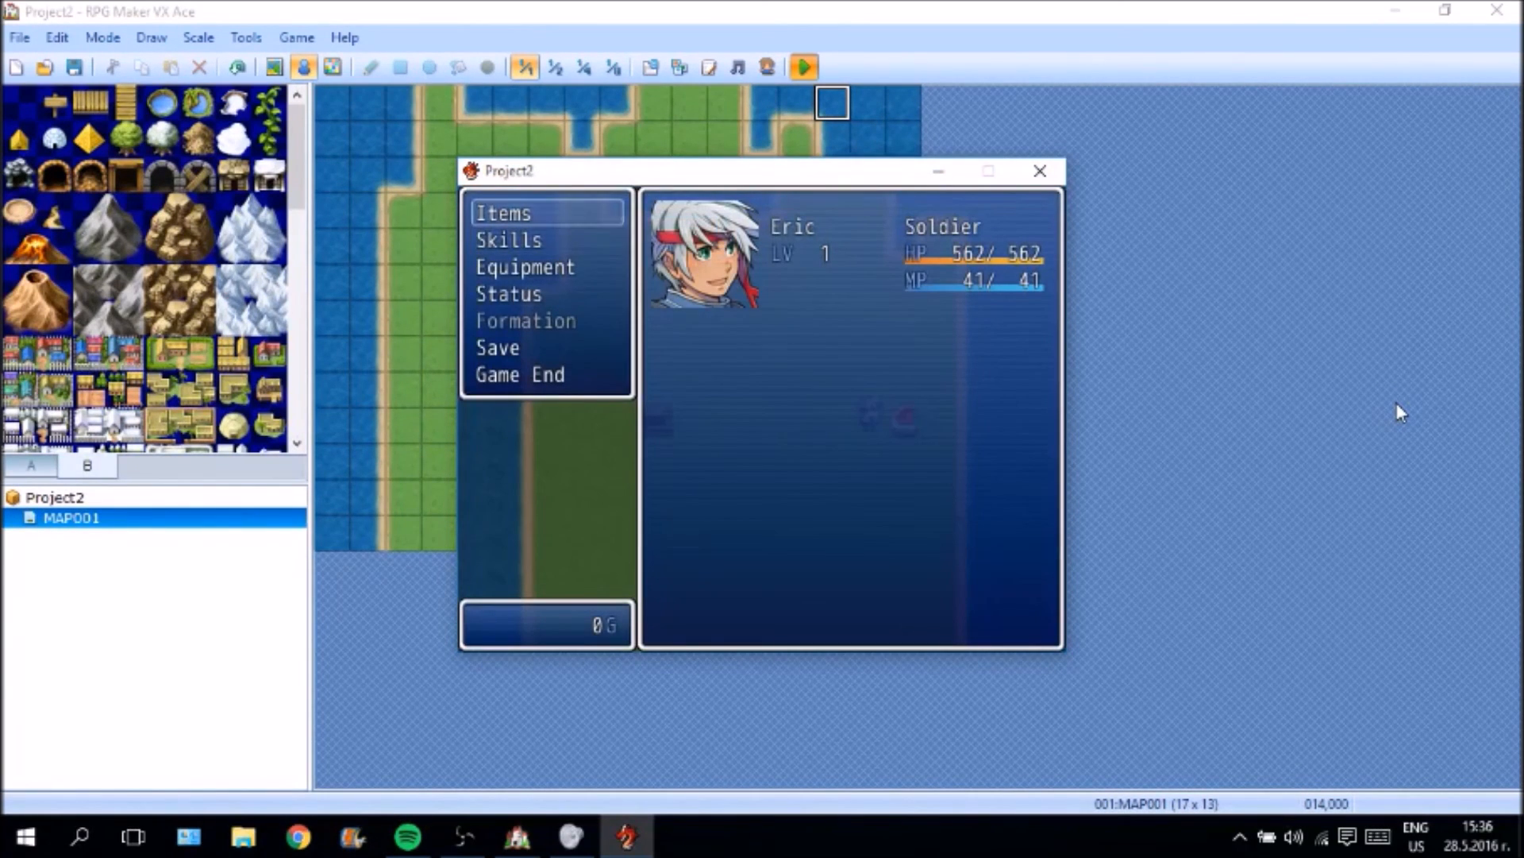
pyautogui.press('Return')
pyautogui.press('Right')
pyautogui.press('Right')
pyautogui.press('Right')
pyautogui.press('Return')
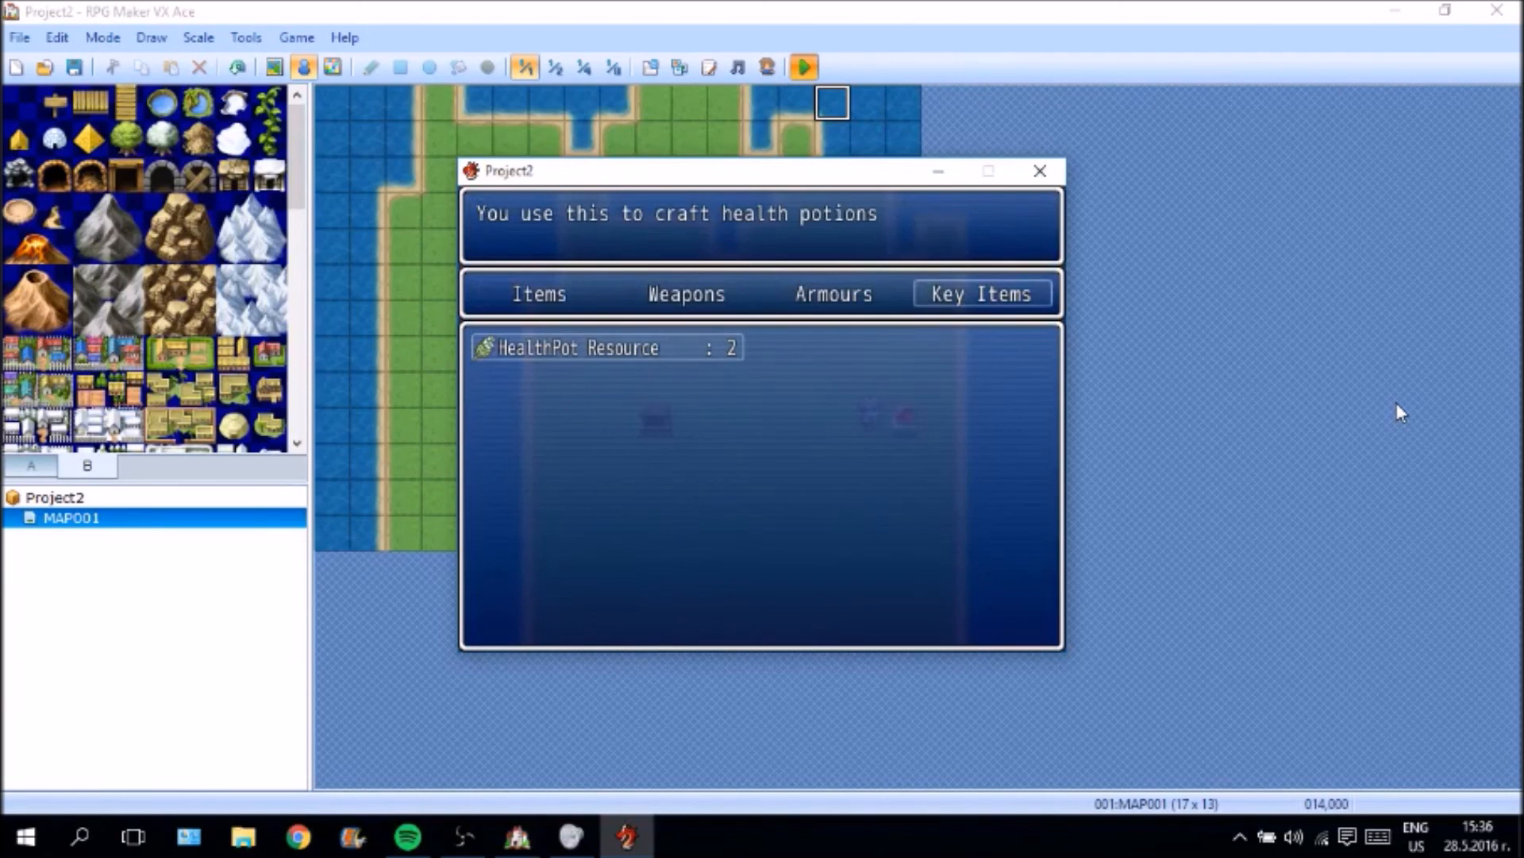
pyautogui.press('Escape')
pyautogui.press('Left')
pyautogui.press('Left')
pyautogui.press('Left')
pyautogui.press('Escape')
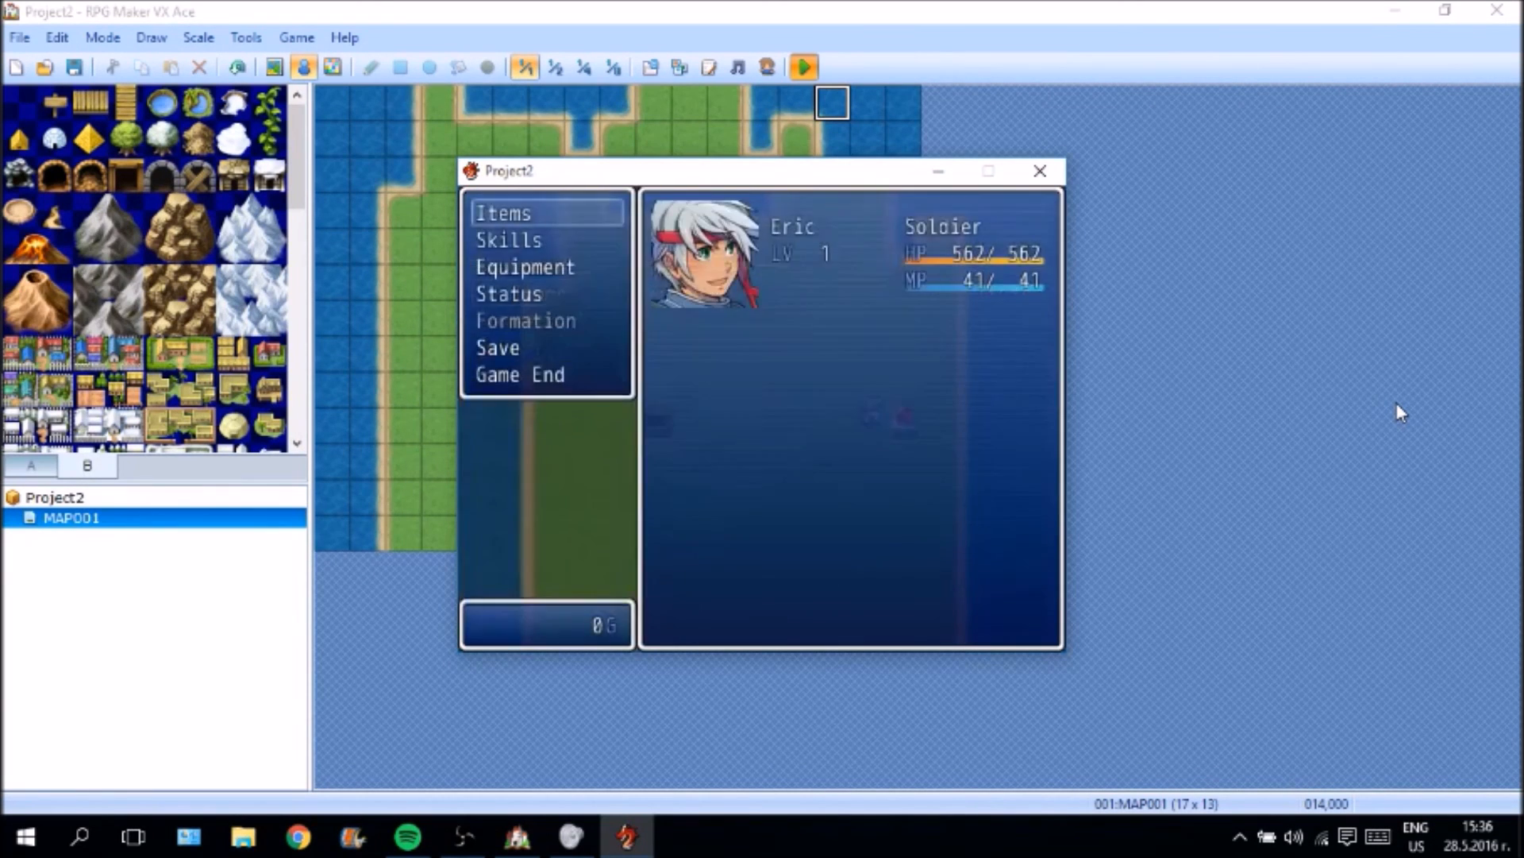
# Return to the map and try to craft another Full Potion at the crystal with the remaining resources.
pyautogui.press('Escape')
pyautogui.press('Left')
pyautogui.press('Right')
pyautogui.press('Return')
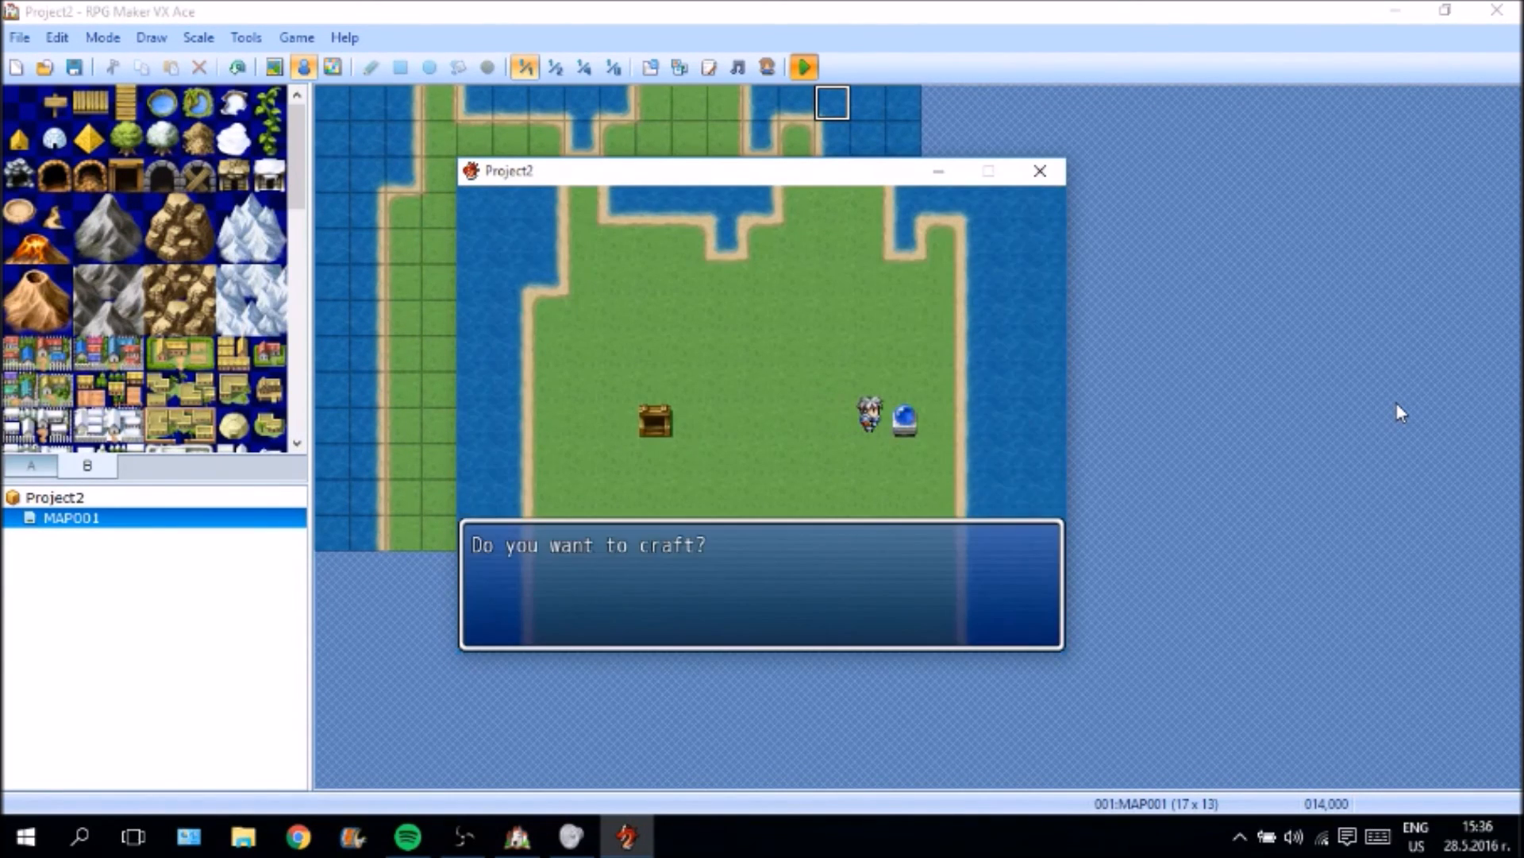
pyautogui.press('Return')
pyautogui.press('Down')
pyautogui.press('Down')
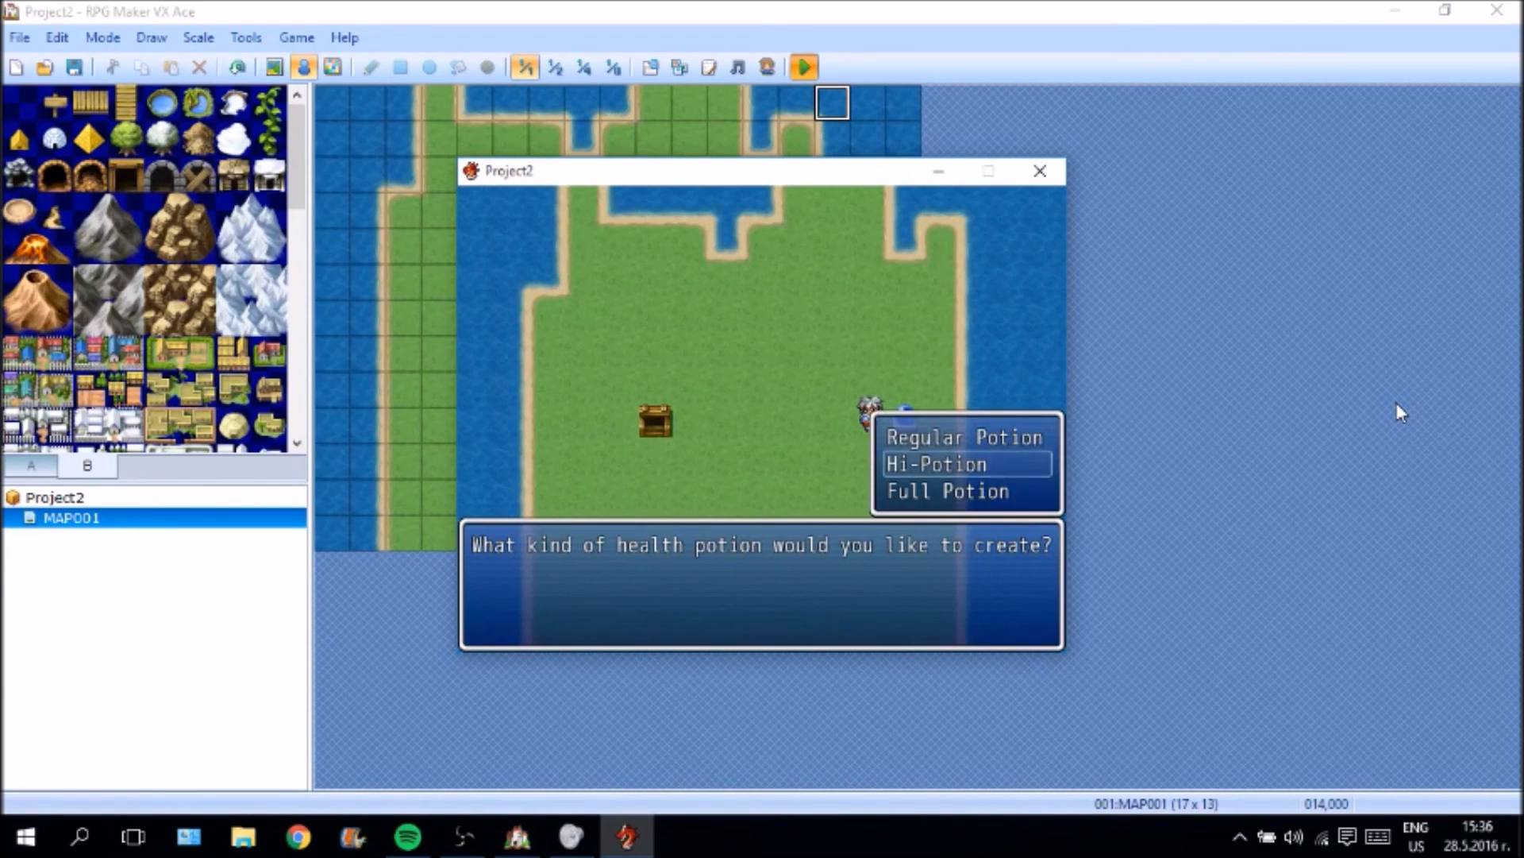
pyautogui.press('Return')
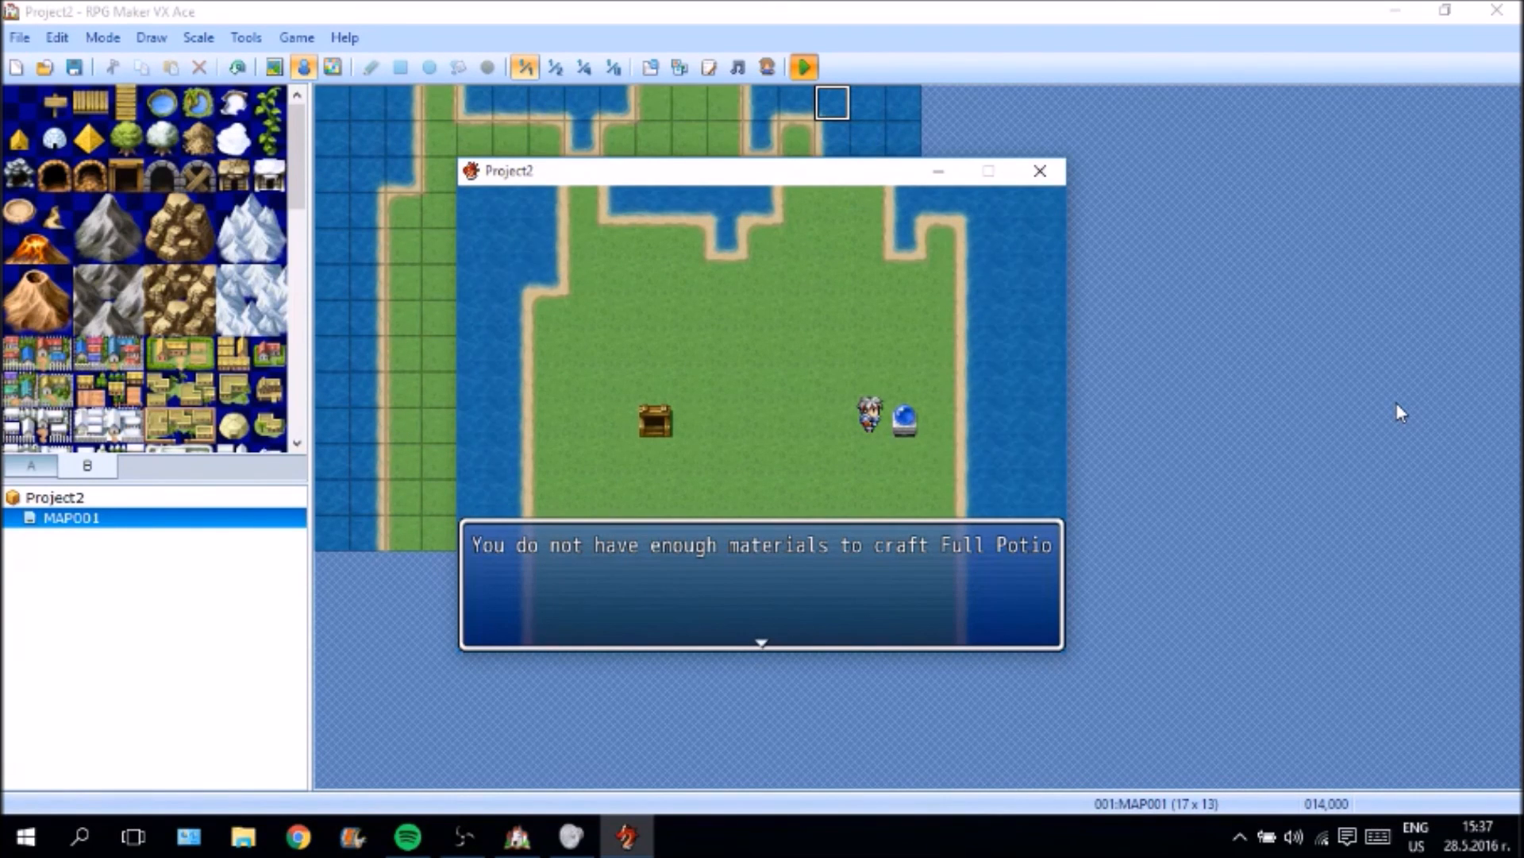
pyautogui.press('Return')
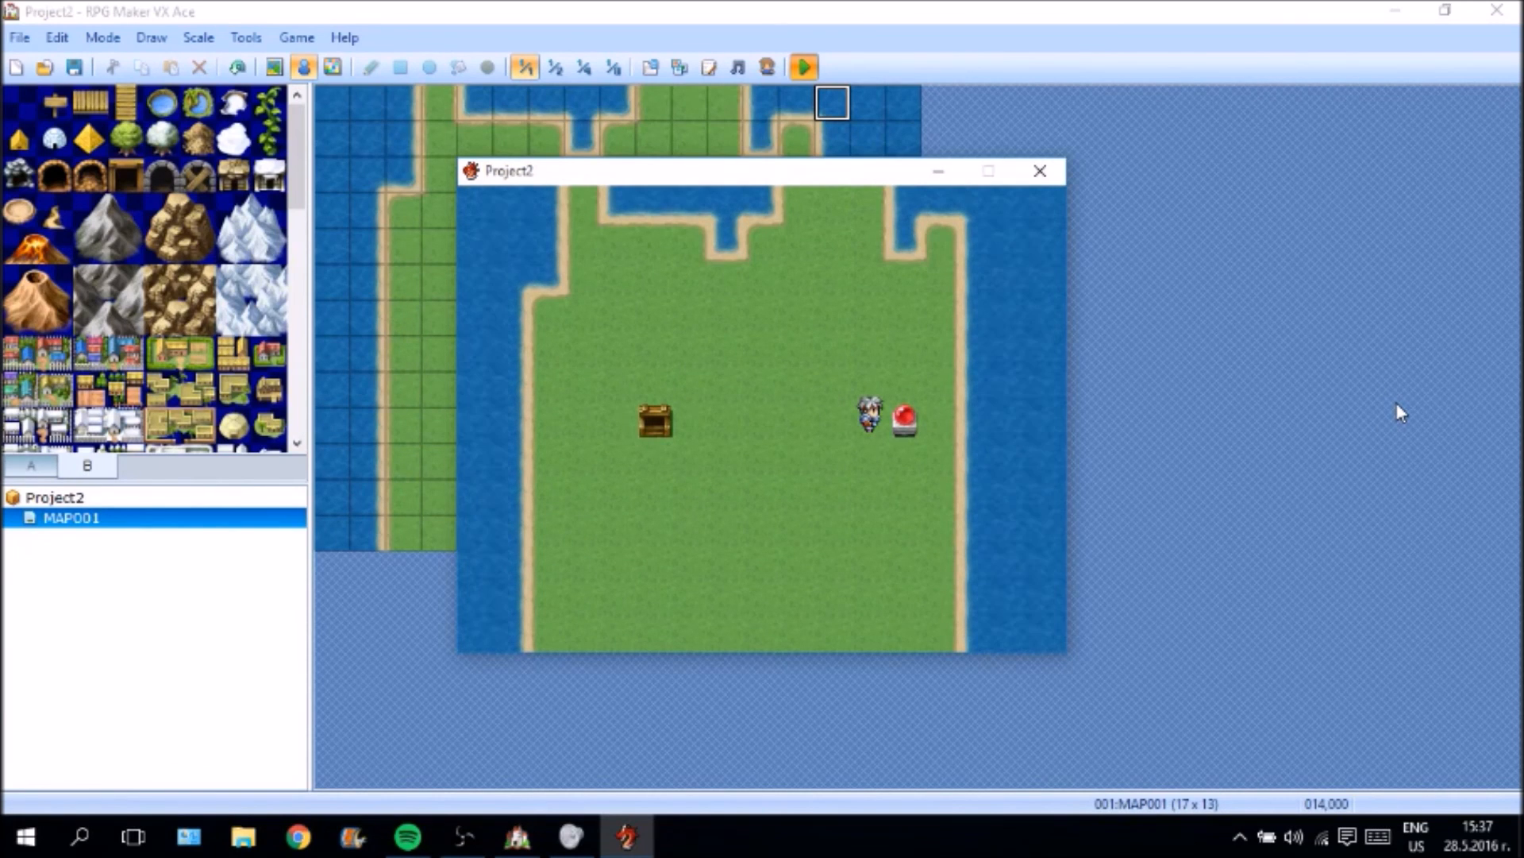